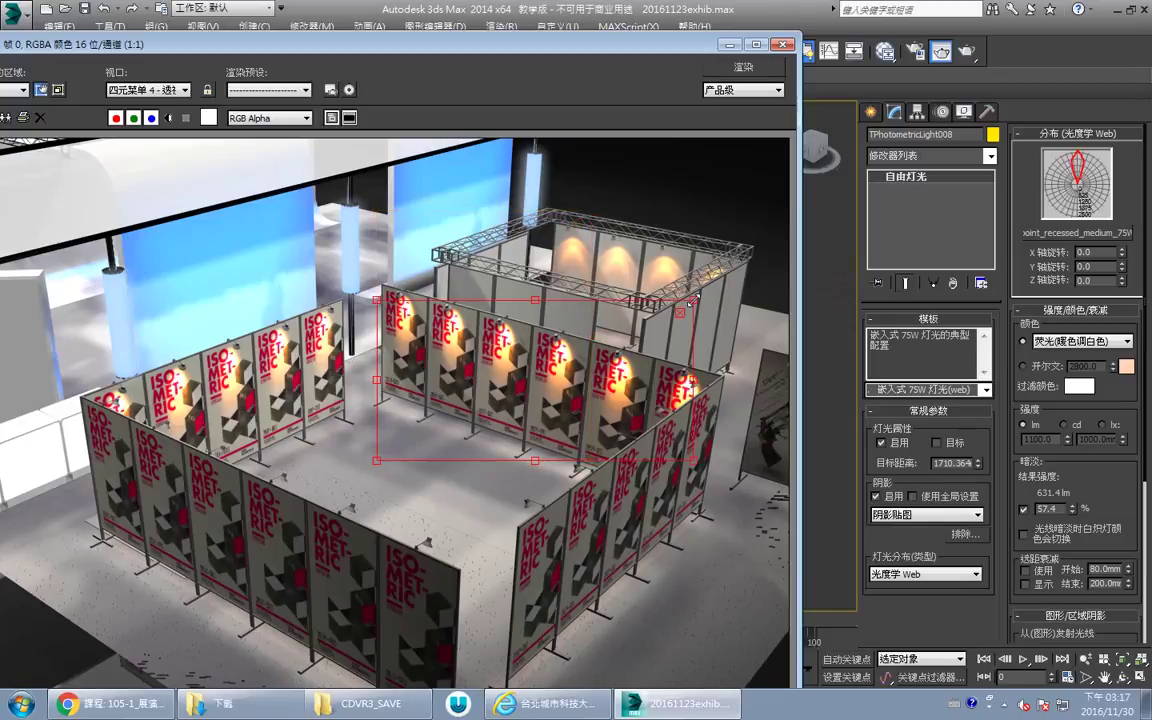
Shift the render region slightly upward over the back row of lit poster panels and render it again.
{"action": "left_click_drag", "start_coordinate": [636, 357], "coordinate": [633, 333]}
{"action": "left_click", "coordinate": [755, 72]}
{"action": "left_click", "coordinate": [752, 69]}
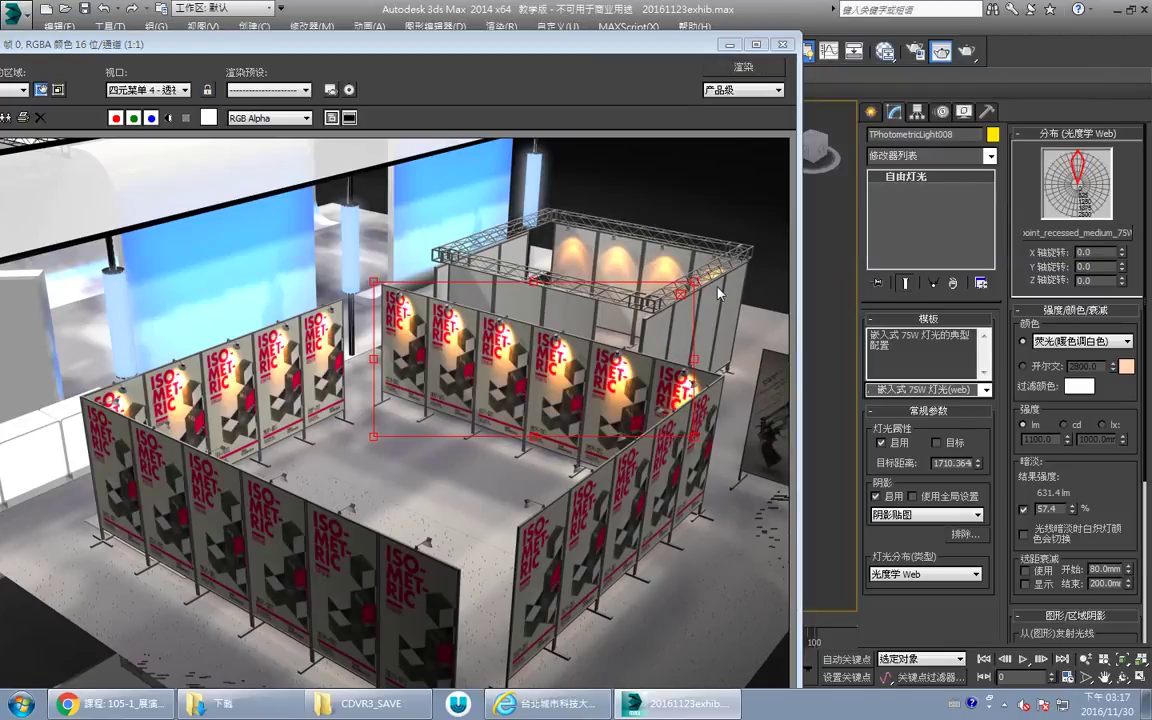
{"action": "left_click_drag", "start_coordinate": [504, 40], "coordinate": [548, 38]}
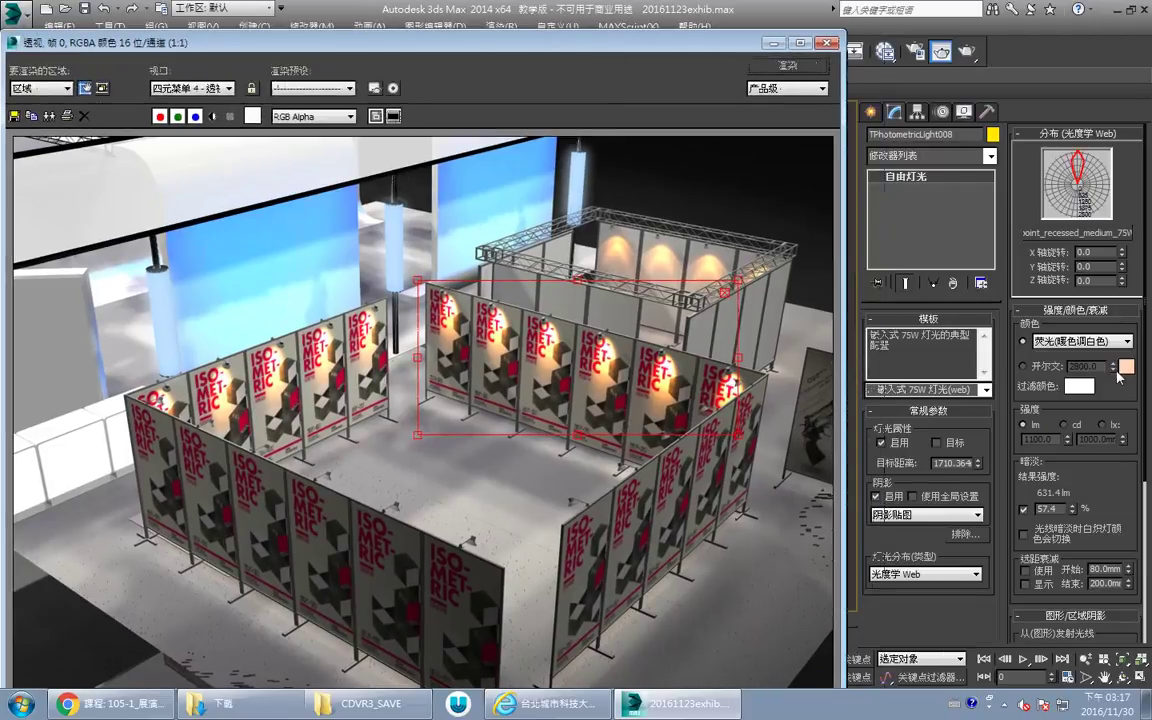
Turn off region editing, set the selected light's colour to D65 Illuminant and render the region.
{"action": "left_click", "coordinate": [1121, 345]}
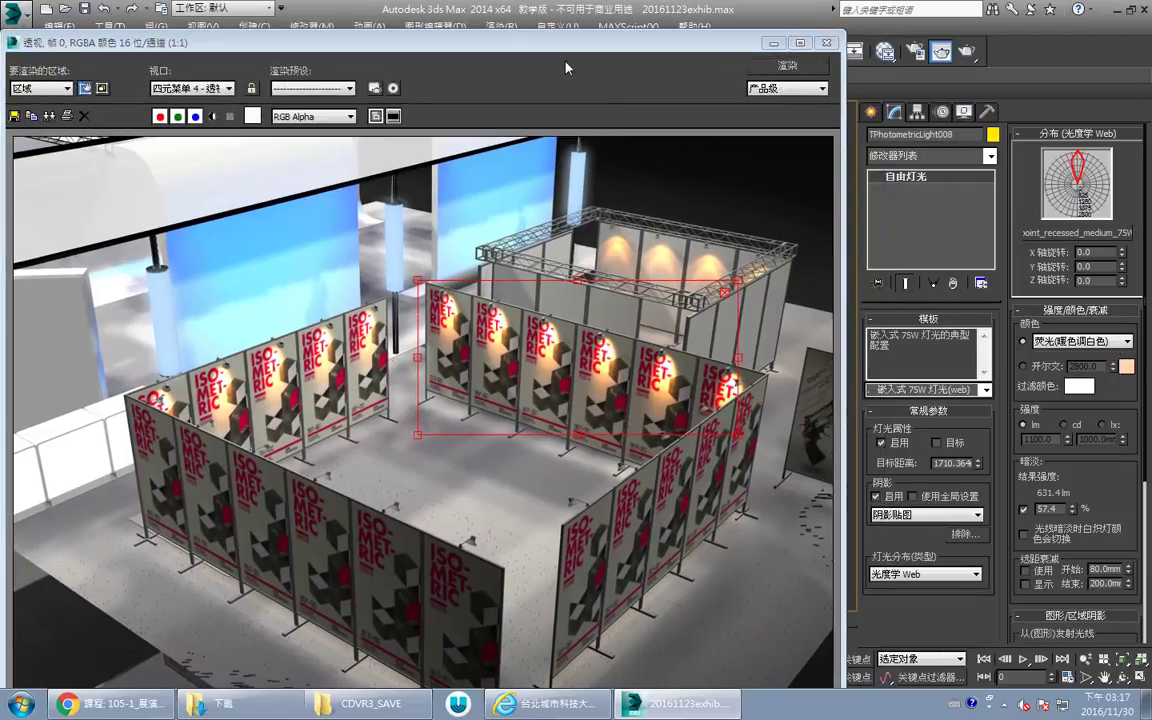
{"action": "left_click", "coordinate": [45, 89]}
{"action": "left_click", "coordinate": [86, 88]}
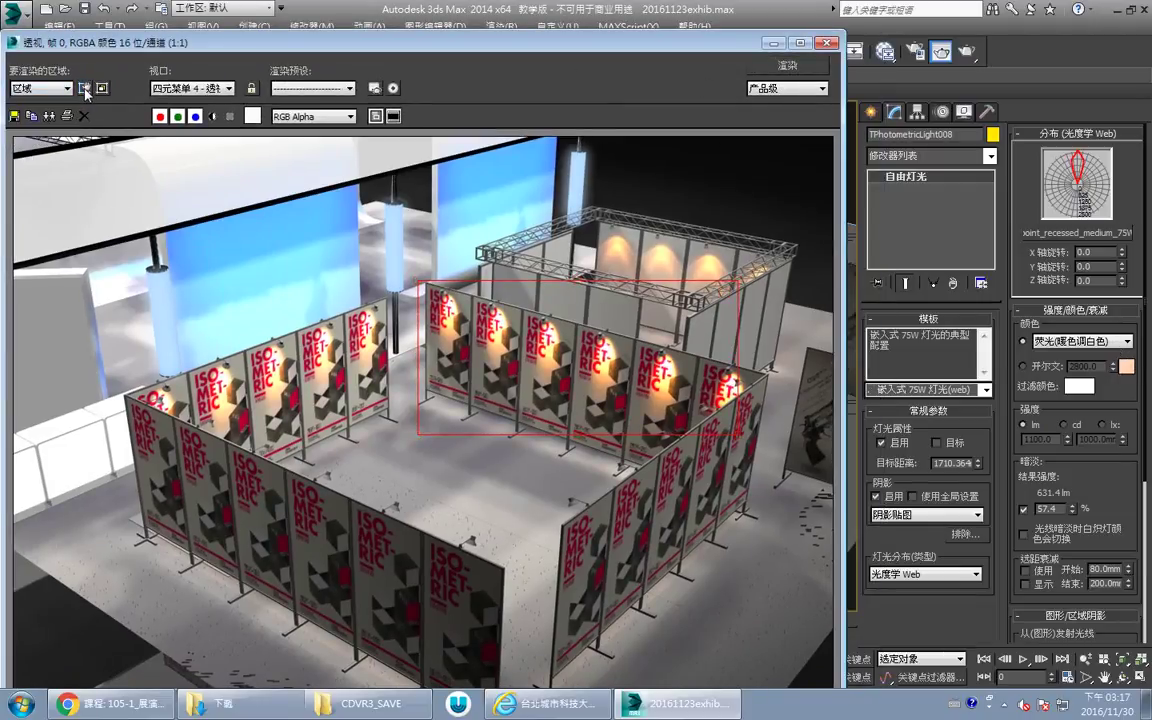
{"action": "left_click", "coordinate": [1126, 341]}
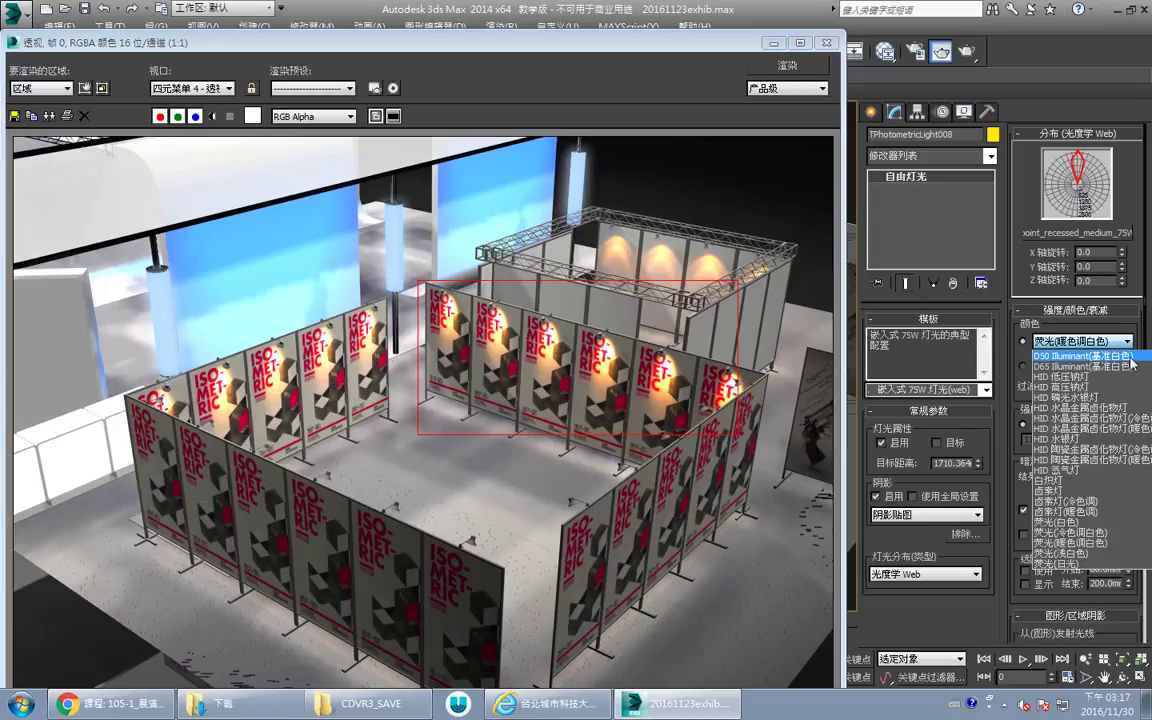
{"action": "left_click", "coordinate": [1100, 366]}
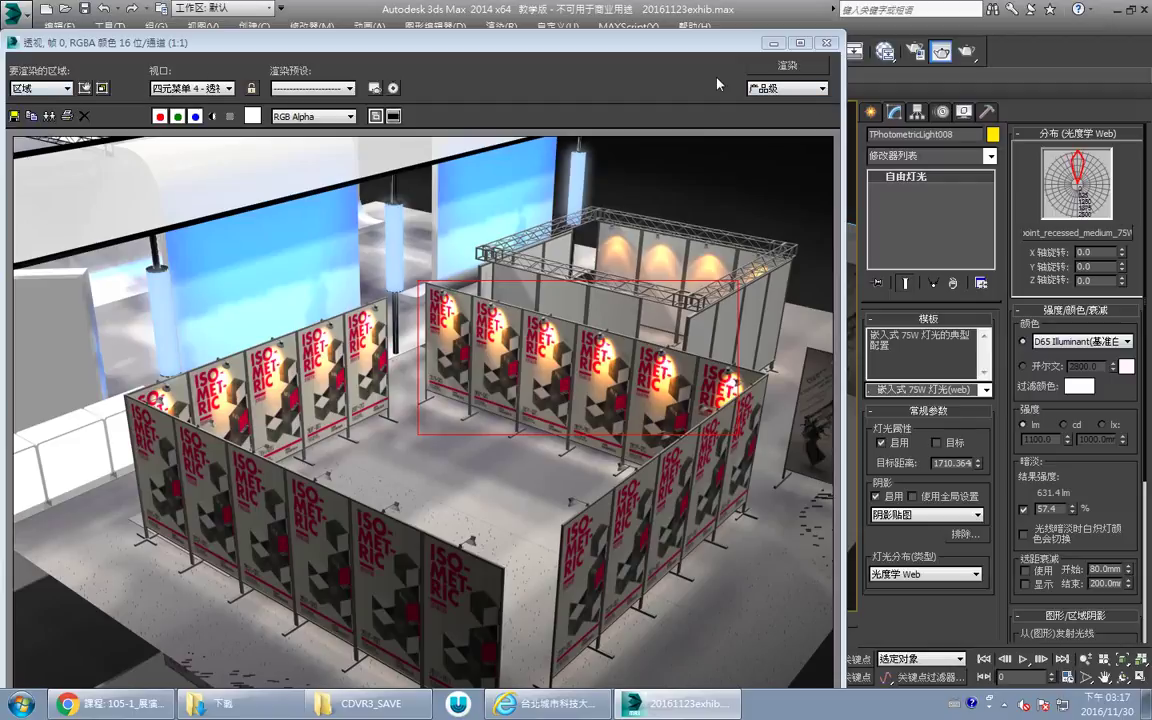
{"action": "left_click", "coordinate": [788, 65]}
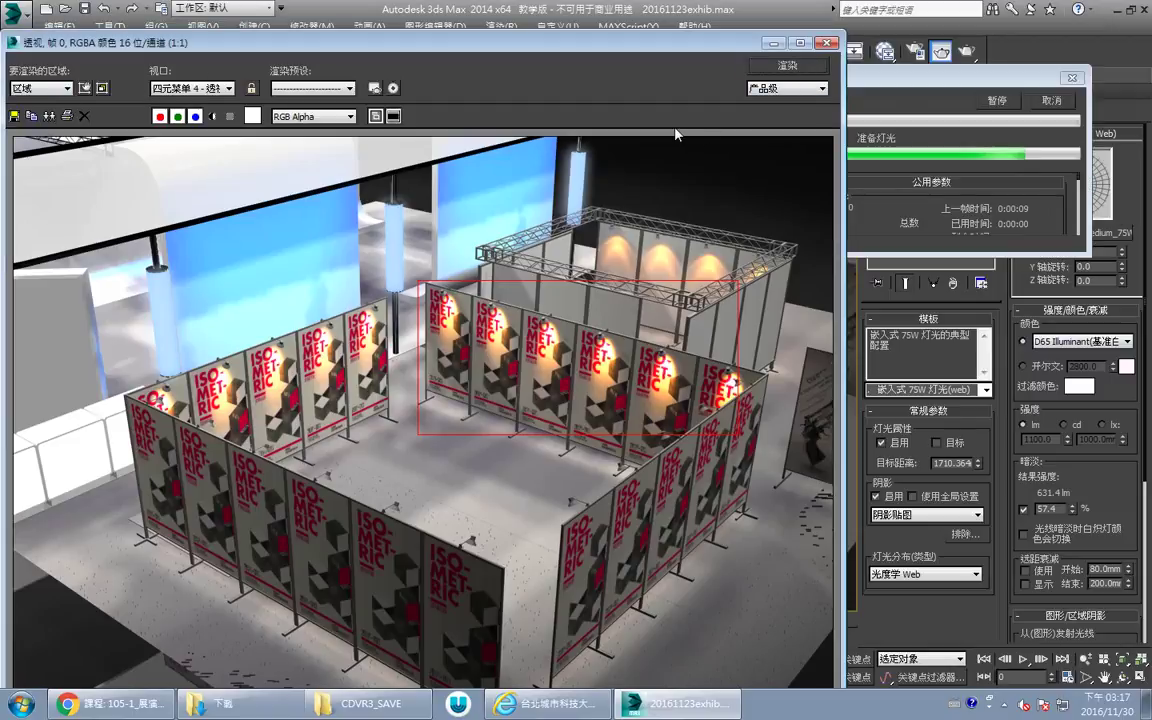
{"action": "left_click_drag", "start_coordinate": [650, 44], "coordinate": [614, 22]}
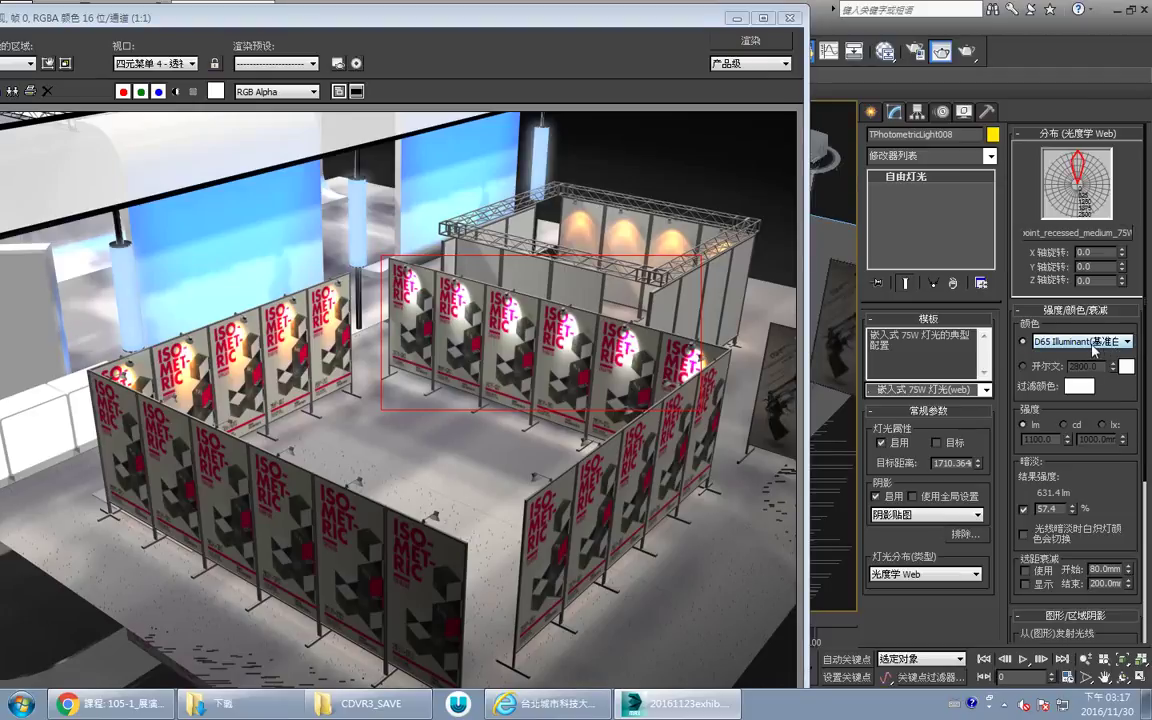
Change the selected poster light's colour to the warm halogen preset 卤素灯(暖色调).
{"action": "left_click", "coordinate": [1084, 343]}
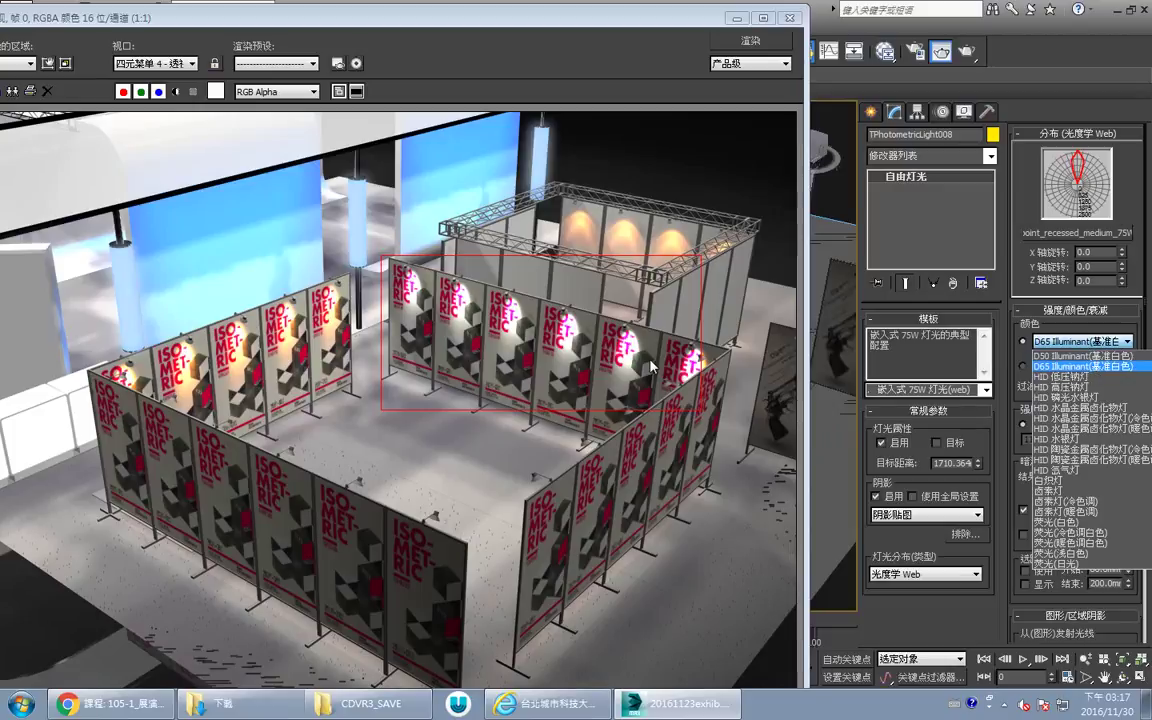
{"action": "left_click", "coordinate": [469, 323]}
{"action": "left_click", "coordinate": [1082, 341]}
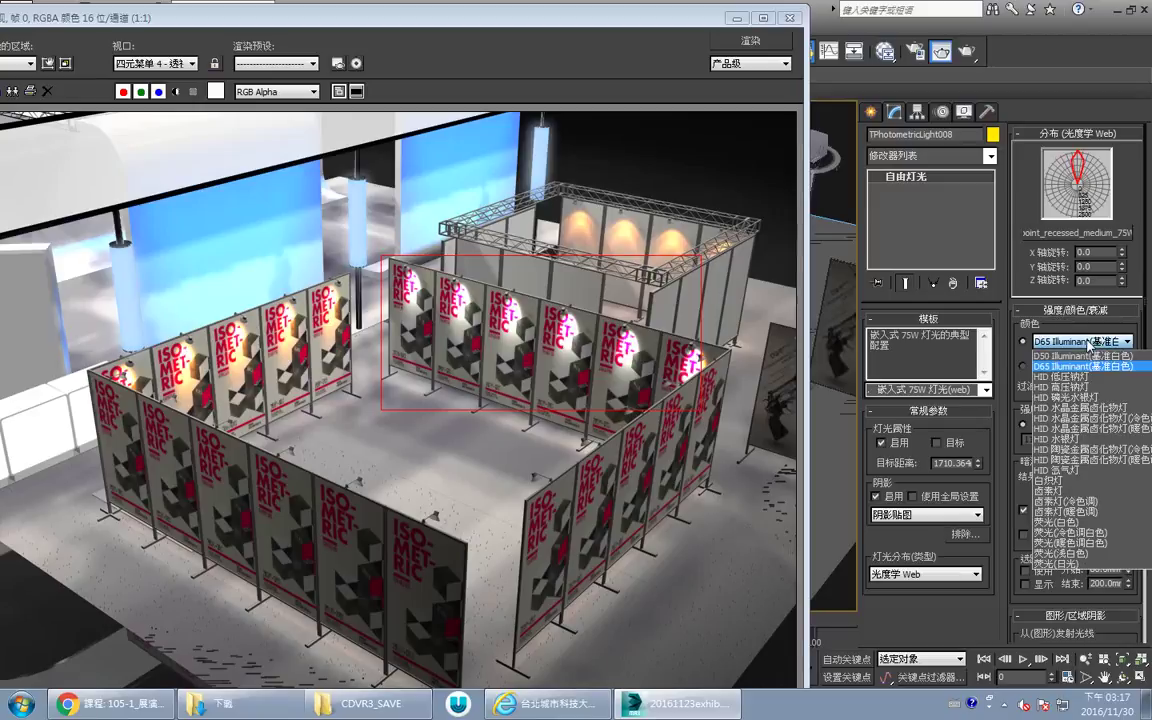
{"action": "left_click", "coordinate": [1107, 518]}
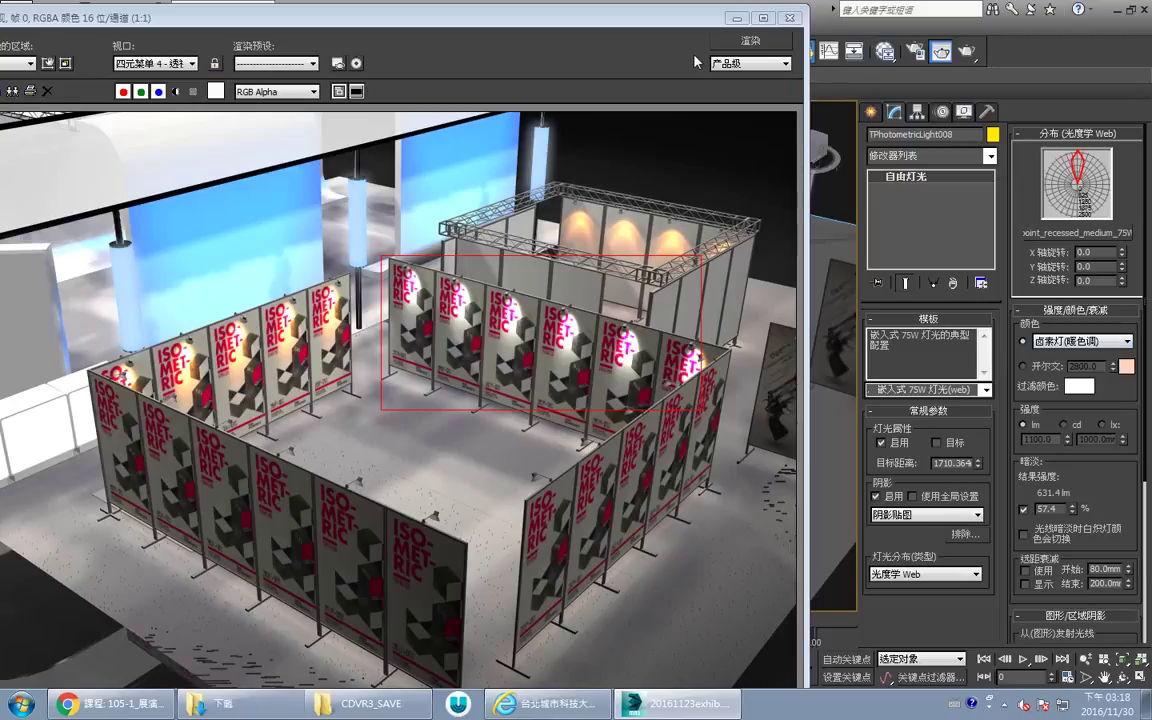
Switch the area to render from the region to the full view and minimize the render window.
{"action": "left_click", "coordinate": [24, 67]}
{"action": "left_click", "coordinate": [20, 80]}
{"action": "left_click_drag", "start_coordinate": [238, 19], "coordinate": [233, 149]}
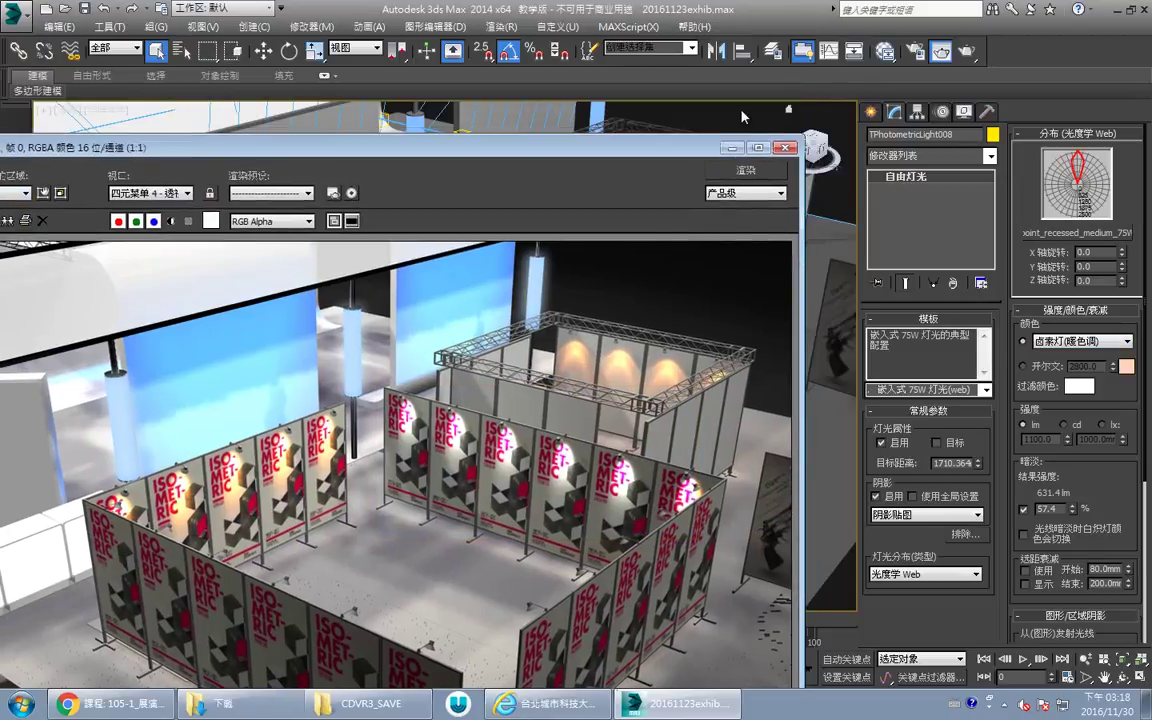
{"action": "left_click", "coordinate": [733, 148]}
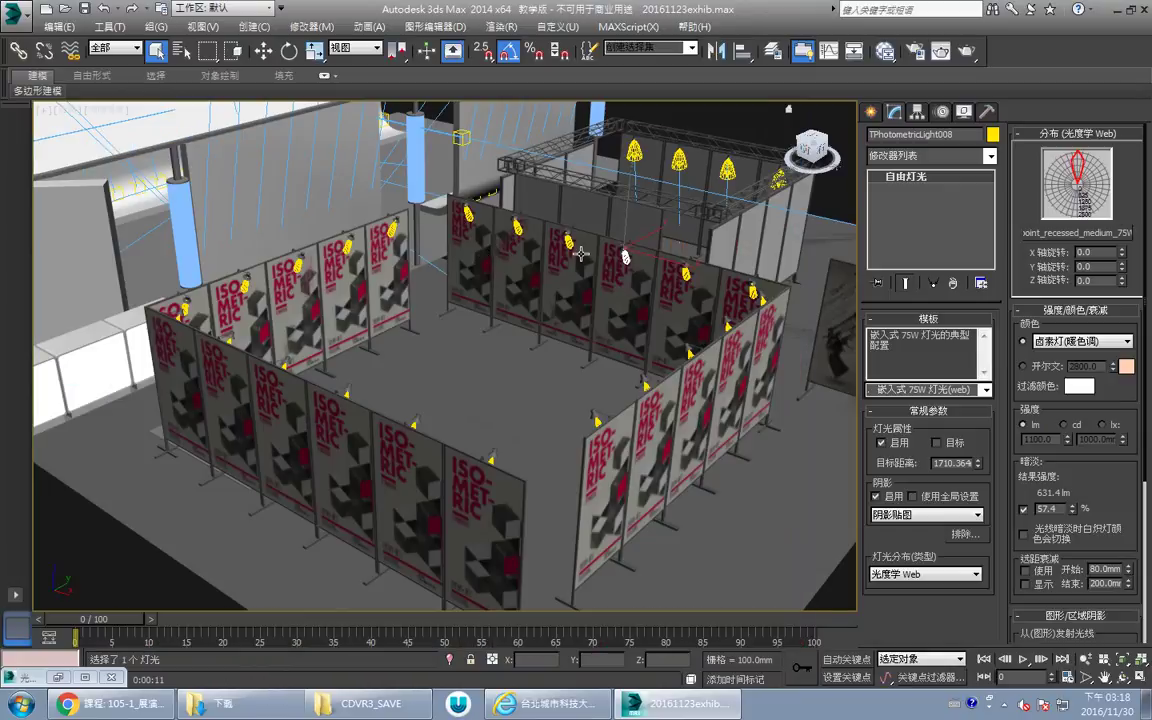
Examine the white L-shaped counter, checking the parameters of the corner unit's base box and its extruded body.
{"action": "middle_click_drag", "start_coordinate": [213, 327], "coordinate": [546, 332]}
{"action": "scroll", "coordinate": [546, 332], "scroll_direction": "up", "scroll_amount": 3}
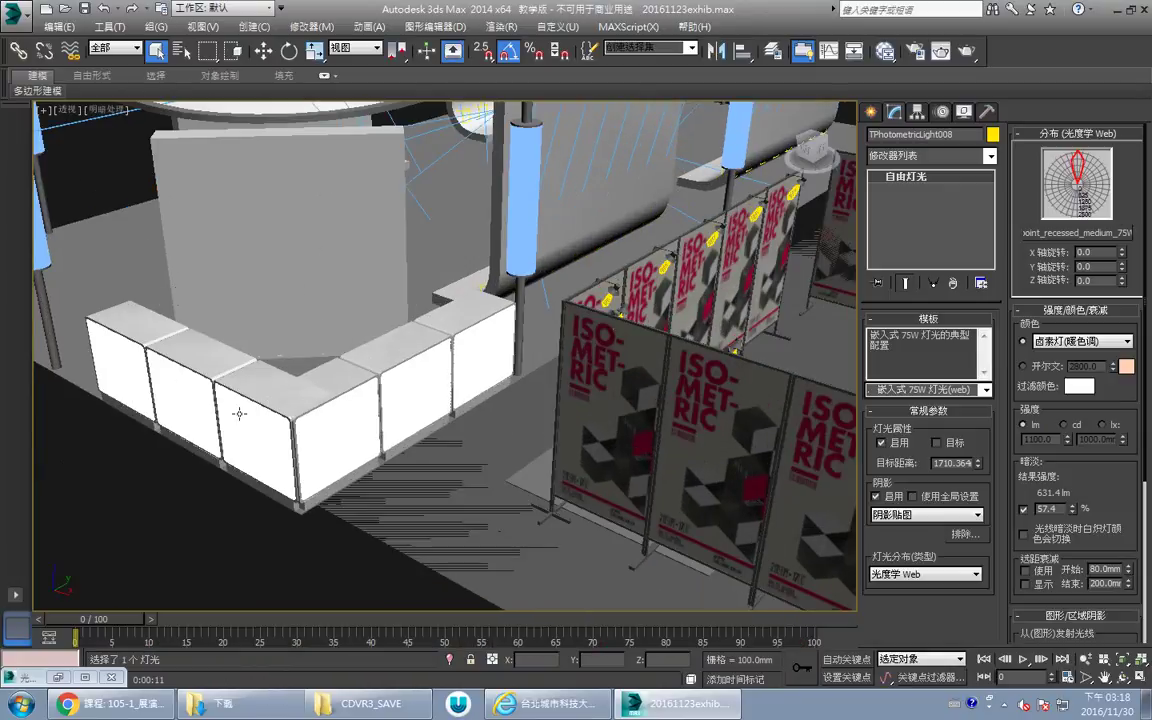
{"action": "middle_click_drag", "start_coordinate": [307, 396], "coordinate": [376, 324]}
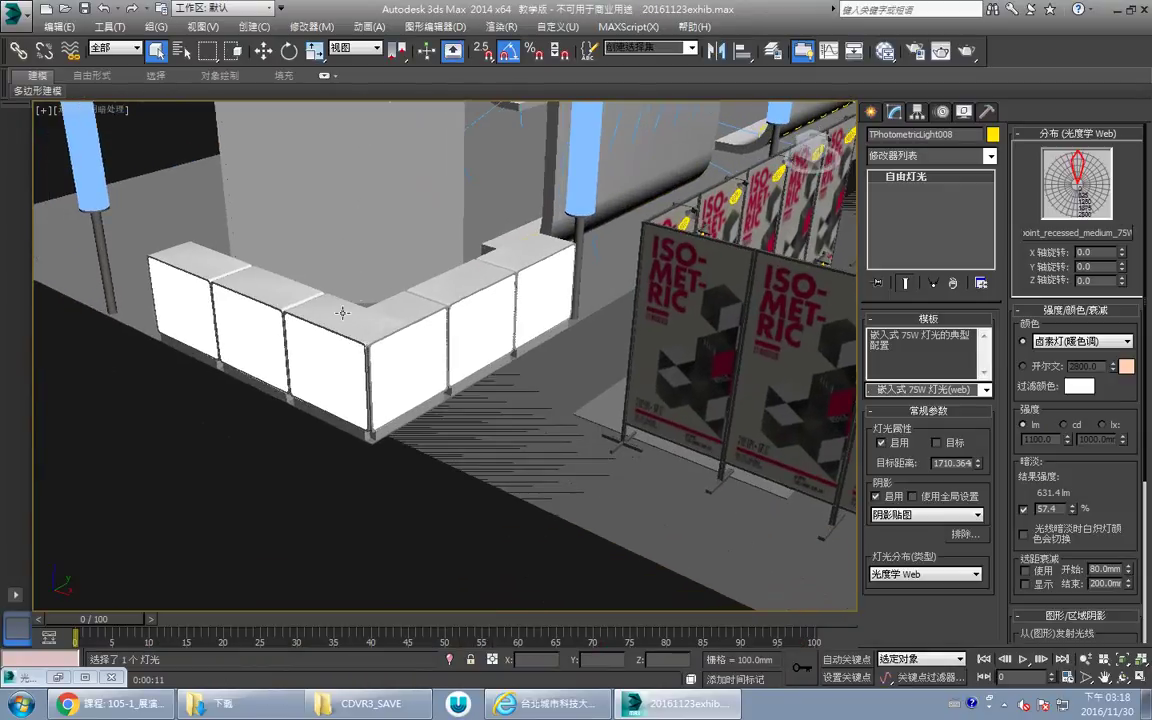
{"action": "left_click", "coordinate": [343, 311]}
{"action": "left_click", "coordinate": [352, 436]}
{"action": "left_click", "coordinate": [346, 429]}
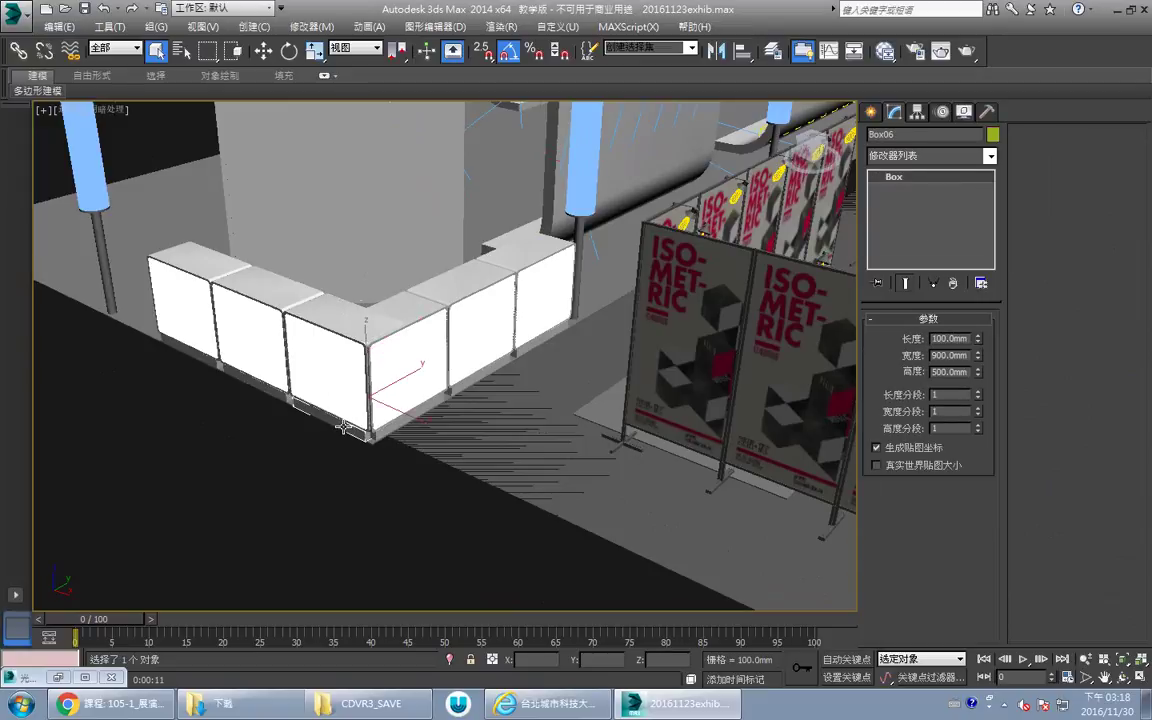
{"action": "left_click", "coordinate": [352, 325]}
{"action": "middle_click_drag", "start_coordinate": [340, 323], "coordinate": [437, 404]}
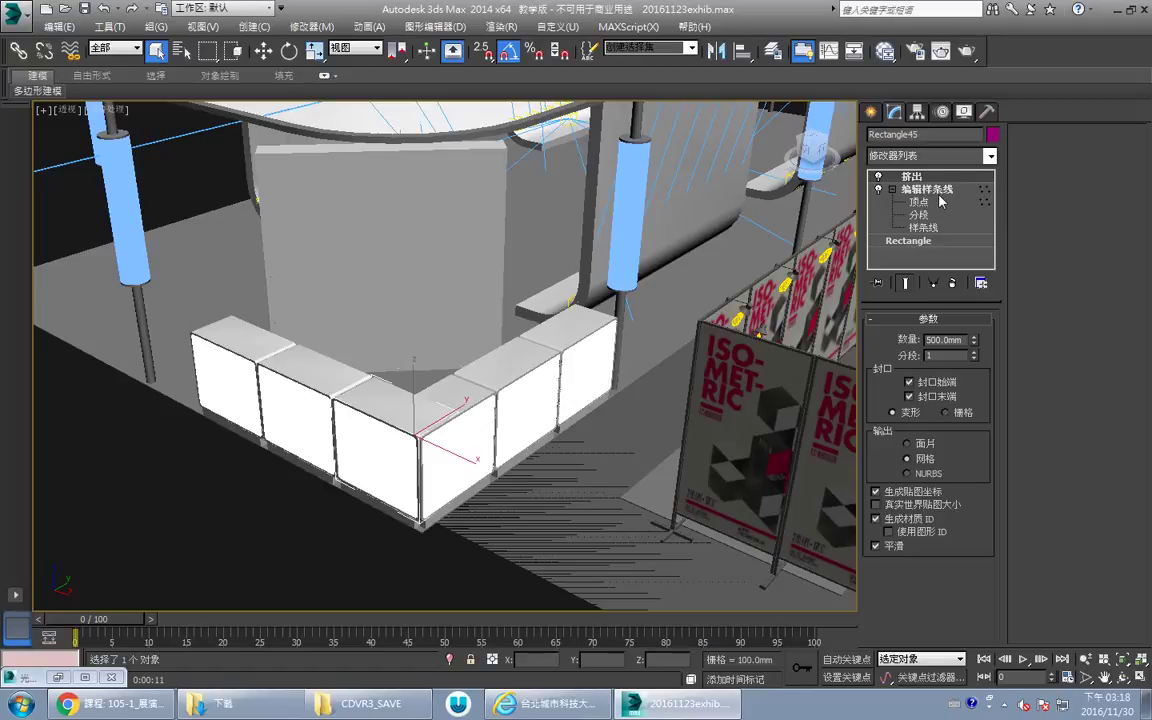
{"action": "middle_click_drag", "start_coordinate": [442, 274], "coordinate": [537, 302]}
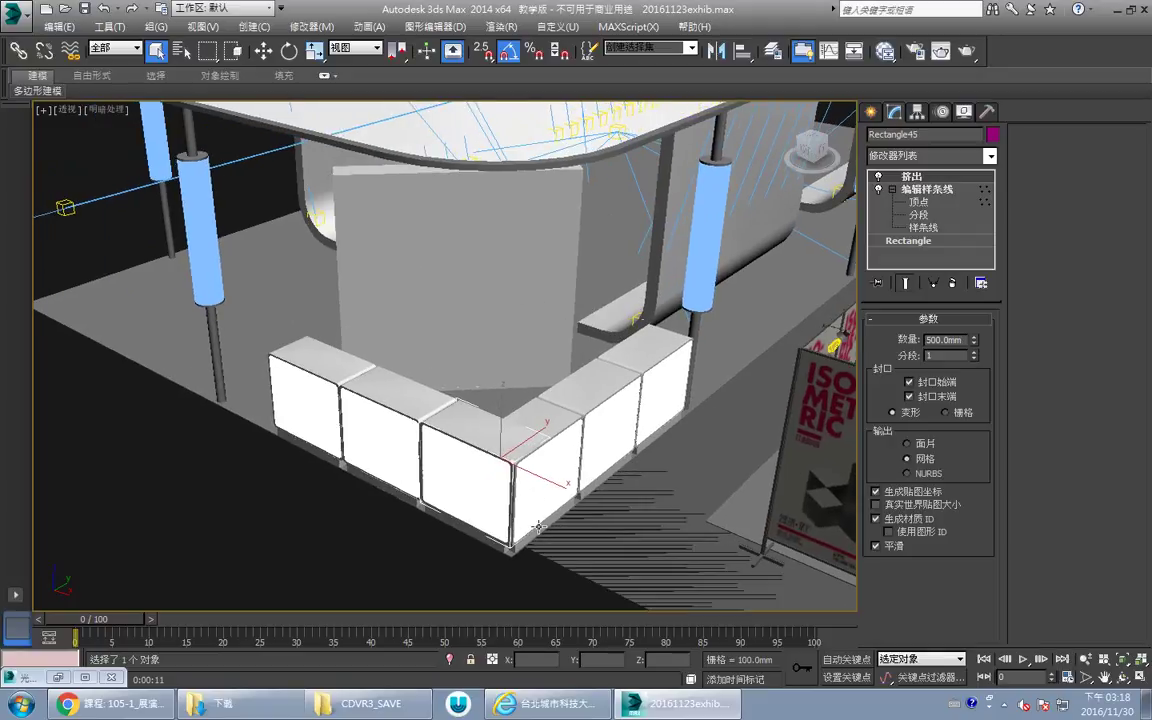
Isolate the corner counter unit's body, base box and front panel, and look at it from the front with nothing selected.
{"action": "middle_click_drag", "start_coordinate": [538, 527], "coordinate": [503, 455]}
{"action": "right_click", "coordinate": [504, 424]}
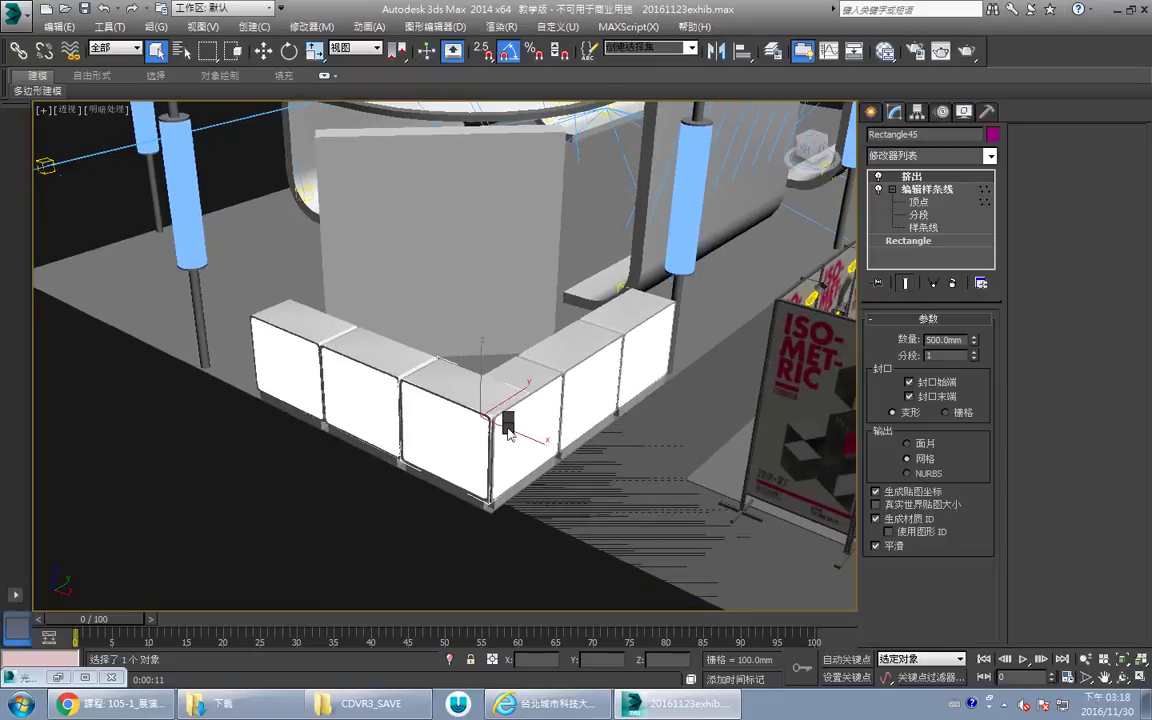
{"action": "left_click", "coordinate": [474, 502], "text": "ctrl"}
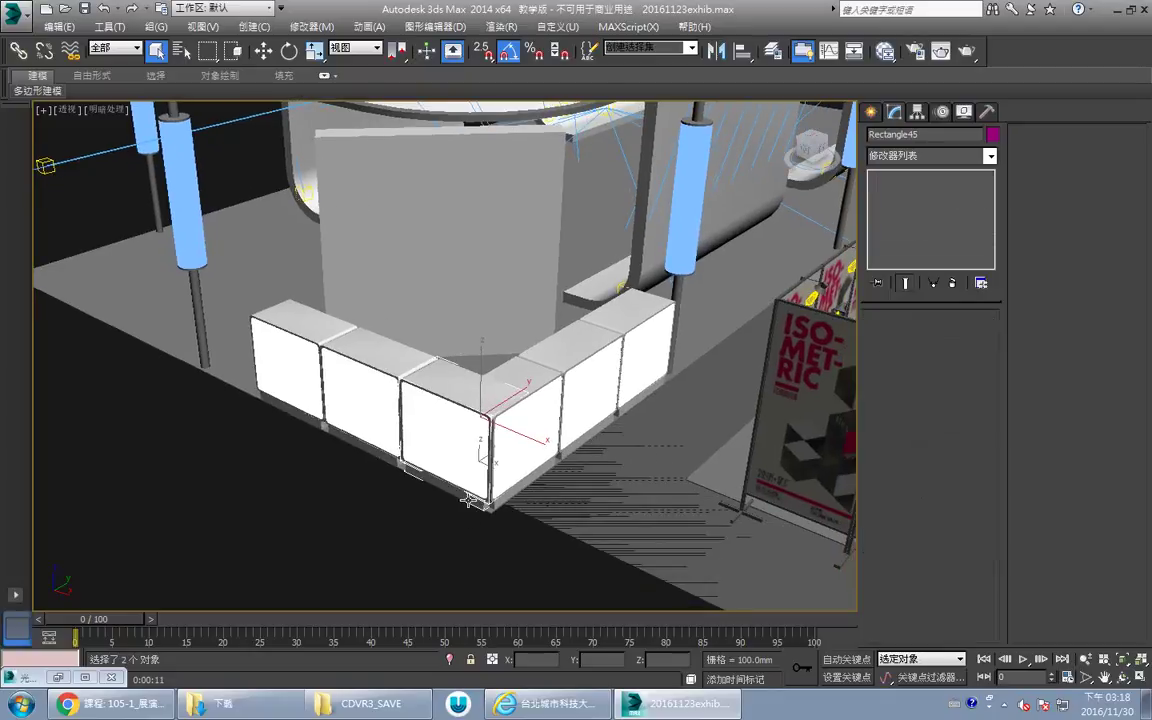
{"action": "left_click", "coordinate": [471, 437], "text": "ctrl"}
{"action": "key", "text": "alt+q"}
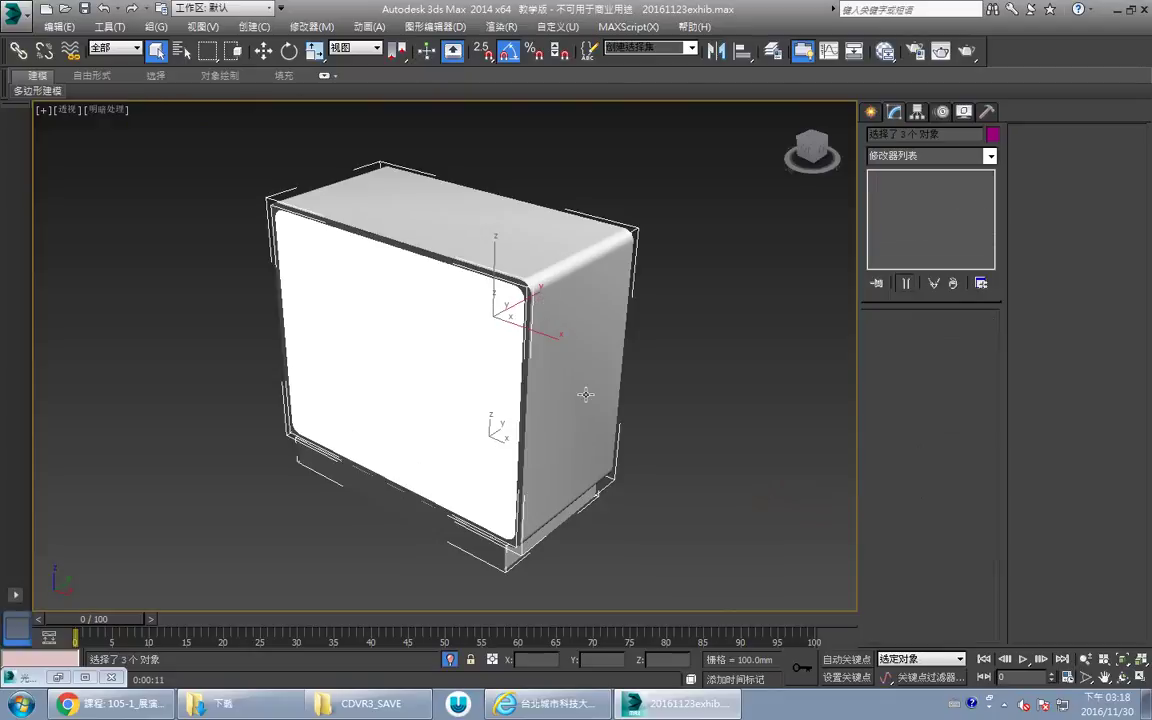
{"action": "middle_click_drag", "start_coordinate": [399, 414], "coordinate": [460, 388], "text": "alt"}
{"action": "scroll", "coordinate": [494, 373], "scroll_direction": "down", "scroll_amount": 3}
{"action": "right_click", "coordinate": [462, 388]}
{"action": "left_click", "coordinate": [597, 378]}
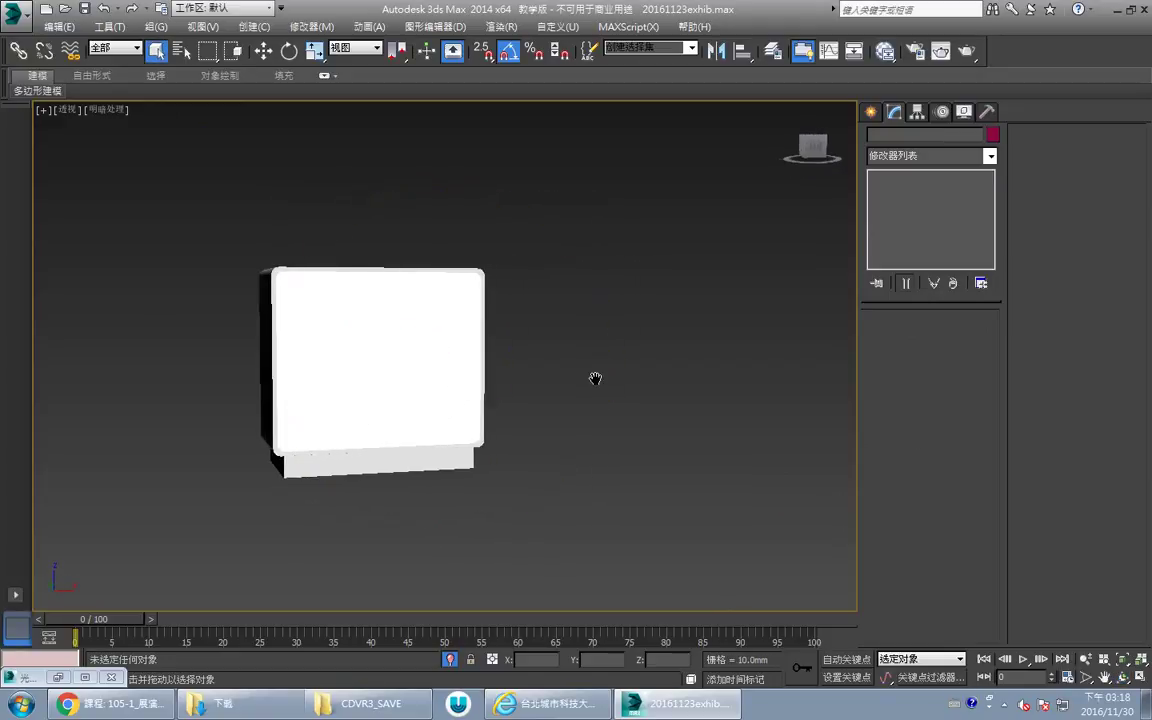
{"action": "middle_click_drag", "start_coordinate": [594, 378], "coordinate": [552, 378]}
Create a box beside the isolated counter unit, about 655 mm long, 762 mm wide and 524 mm high.
{"action": "left_click", "coordinate": [871, 111]}
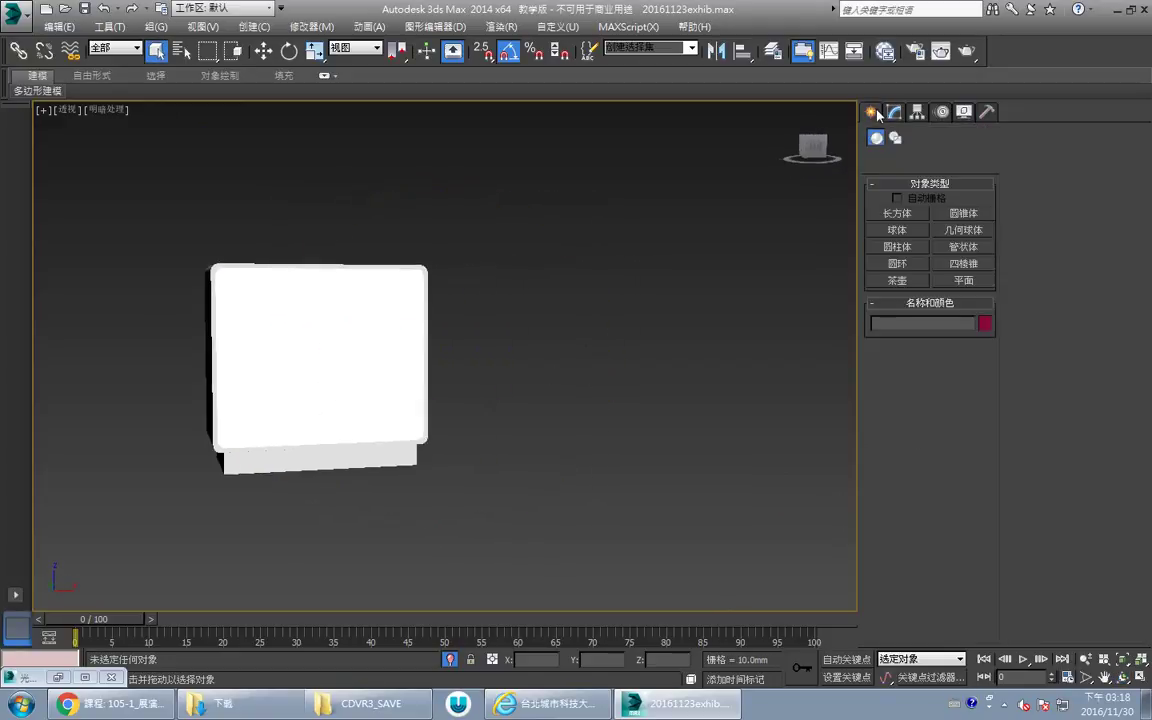
{"action": "left_click", "coordinate": [906, 218]}
{"action": "left_click_drag", "start_coordinate": [511, 503], "coordinate": [782, 528]}
{"action": "left_click", "coordinate": [769, 394]}
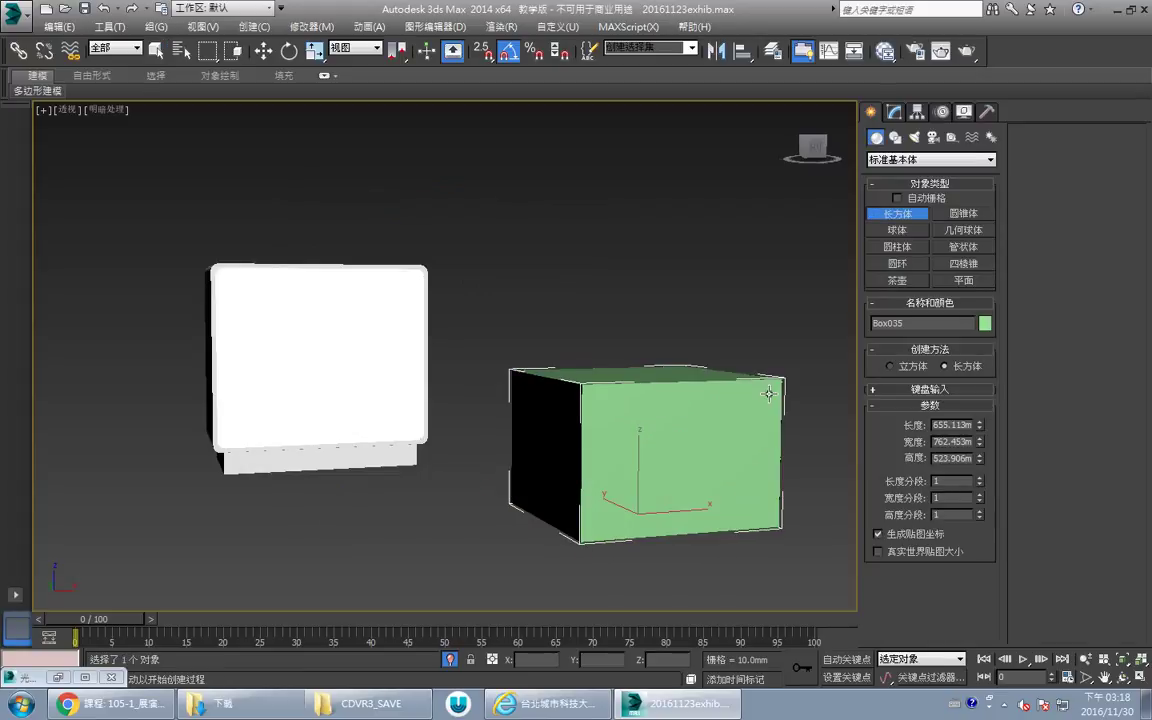
Set the new box's length to 500 mm, width to 850 mm and height to 900 mm.
{"action": "double_click", "coordinate": [954, 425]}
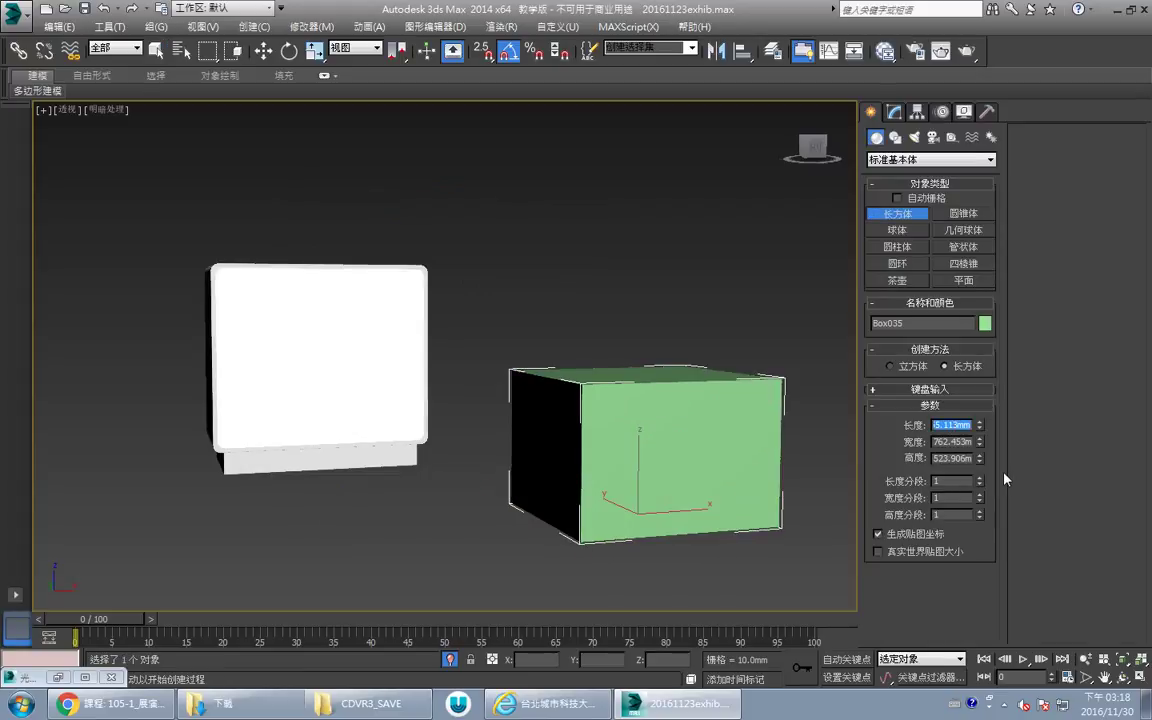
{"action": "type", "text": "500"}
{"action": "key", "text": "Tab"}
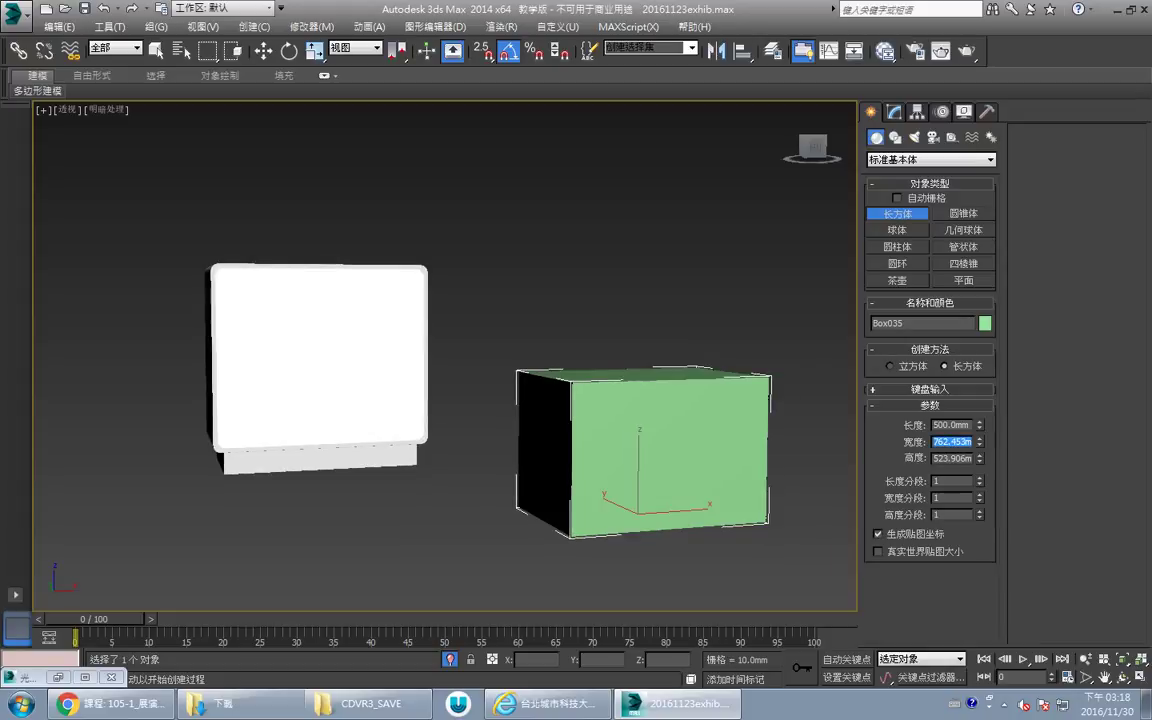
{"action": "type", "text": "8"}
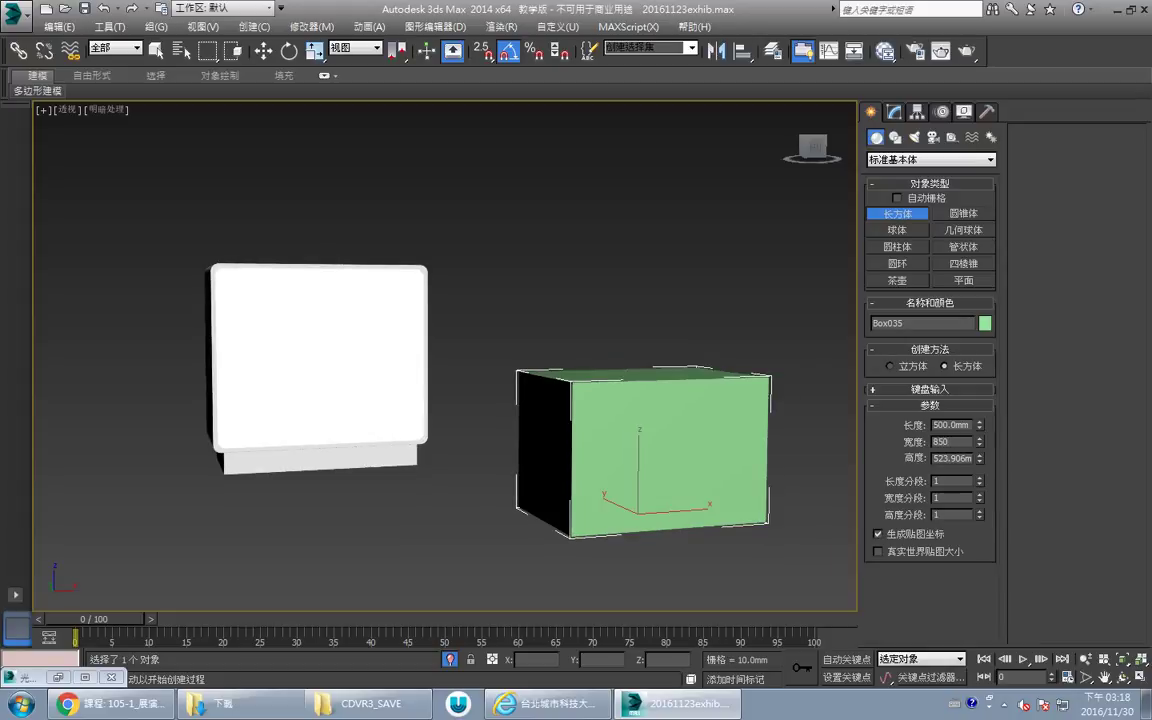
{"action": "type", "text": "50"}
{"action": "key", "text": "Tab"}
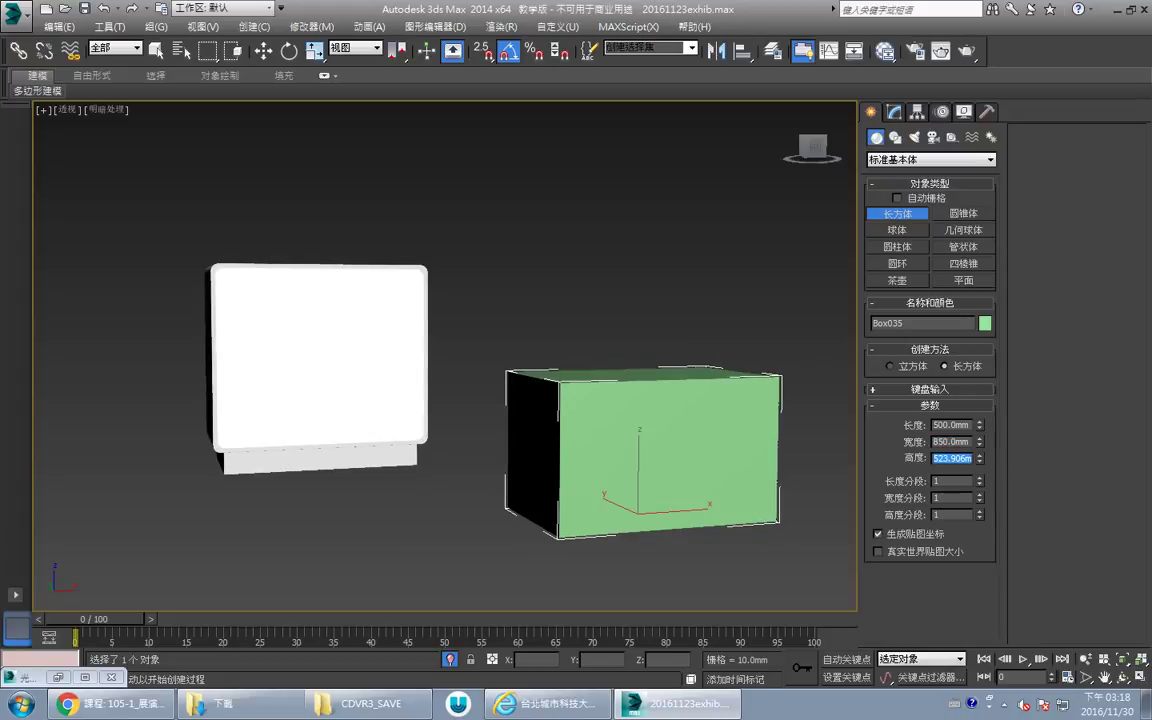
{"action": "type", "text": "900"}
{"action": "key", "text": "Return"}
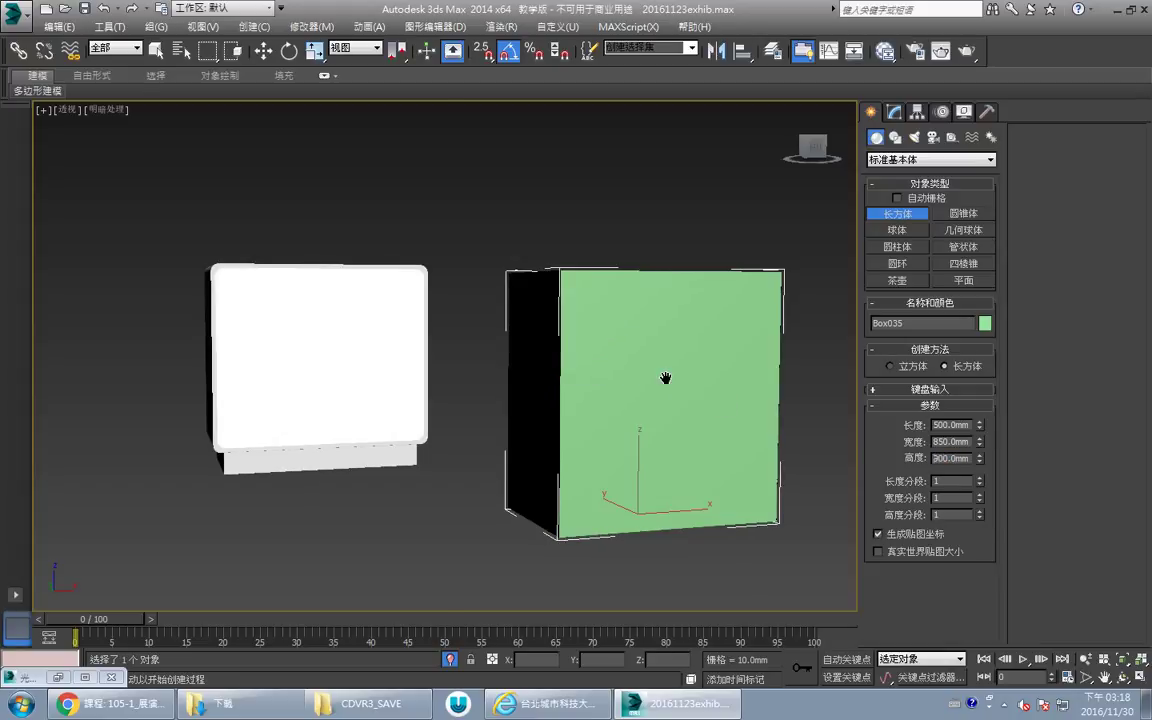
Try raising the new box about 74 mm in the front view, and undo the move.
{"action": "middle_click_drag", "start_coordinate": [666, 378], "coordinate": [639, 385]}
{"action": "key", "text": "alt+w"}
{"action": "middle_click", "coordinate": [627, 170]}
{"action": "key", "text": "alt+w"}
{"action": "middle_click_drag", "start_coordinate": [579, 288], "coordinate": [649, 267]}
{"action": "scroll", "coordinate": [630, 305], "scroll_direction": "down", "scroll_amount": 2}
{"action": "middle_click_drag", "start_coordinate": [539, 318], "coordinate": [553, 320]}
{"action": "key", "text": "w"}
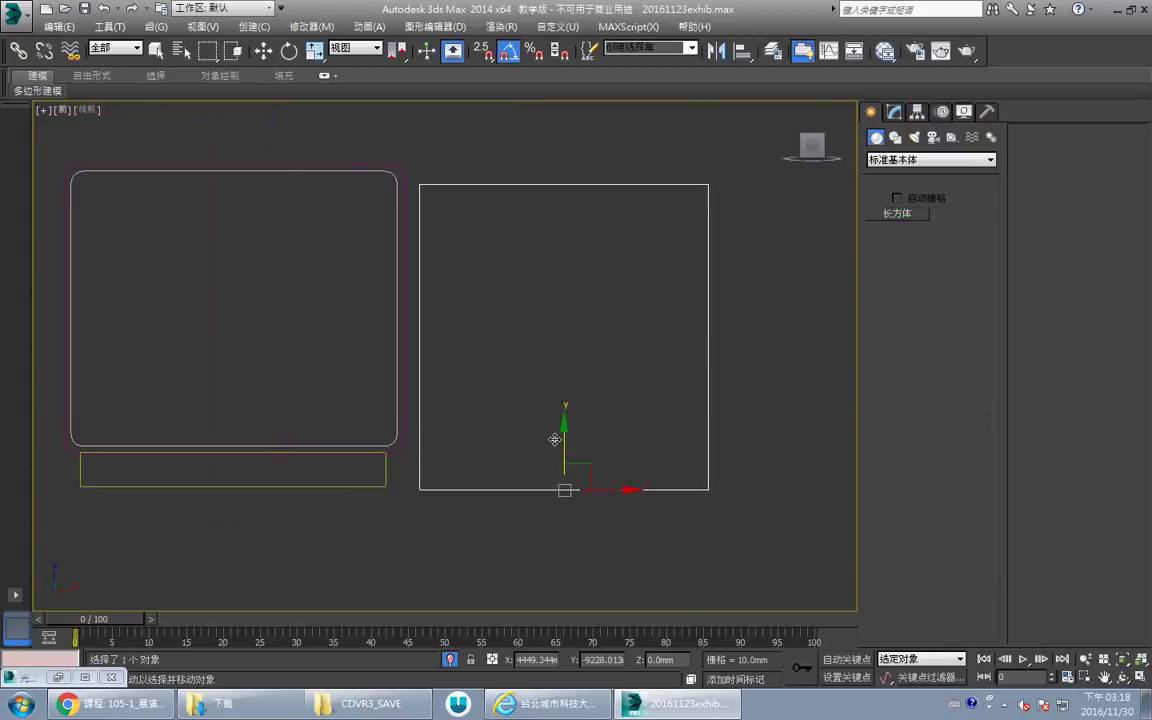
{"action": "mouse_move", "coordinate": [561, 445]}
{"action": "left_mouse_down"}
{"action": "mouse_move", "coordinate": [558, 409]}
{"action": "mouse_move", "coordinate": [560, 420]}
{"action": "left_mouse_up"}
{"action": "key", "text": "alt+w"}
{"action": "middle_click", "coordinate": [707, 530]}
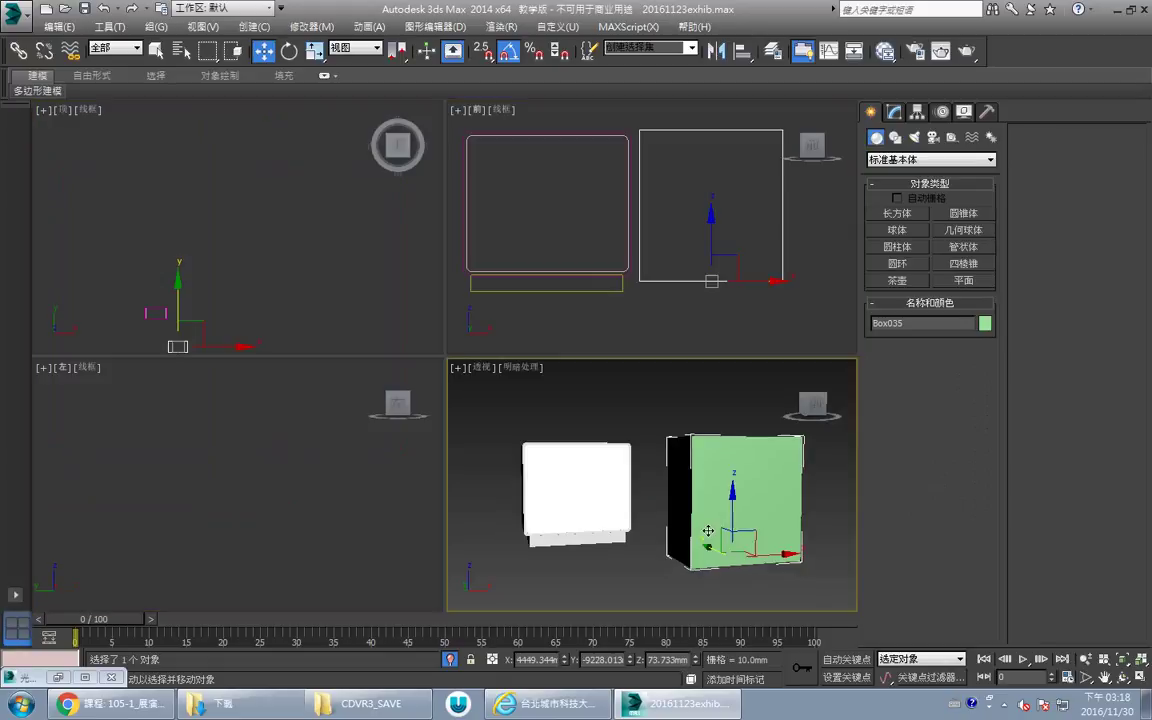
{"action": "key", "text": "ctrl+z"}
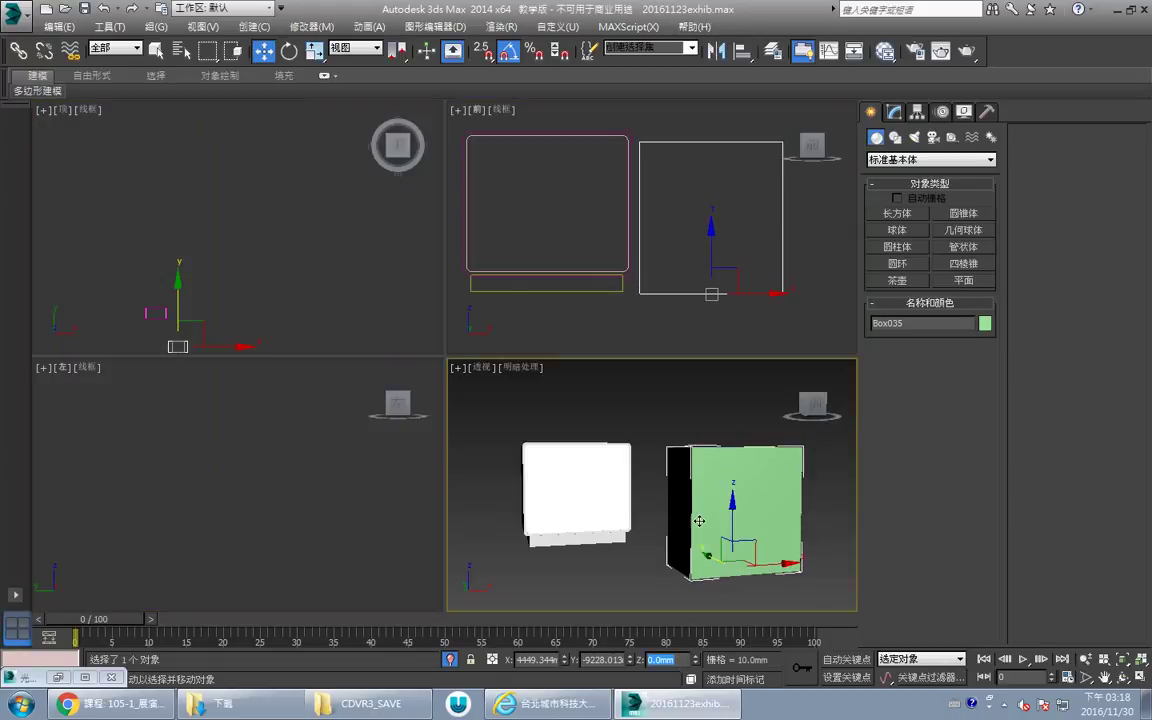
Set the box's Z position to 100 mm and reduce its height to 855 mm.
{"action": "type", "text": "100"}
{"action": "key", "text": "Return"}
{"action": "middle_click_drag", "start_coordinate": [701, 171], "coordinate": [680, 187]}
{"action": "left_click", "coordinate": [895, 112]}
{"action": "key", "text": "alt+w"}
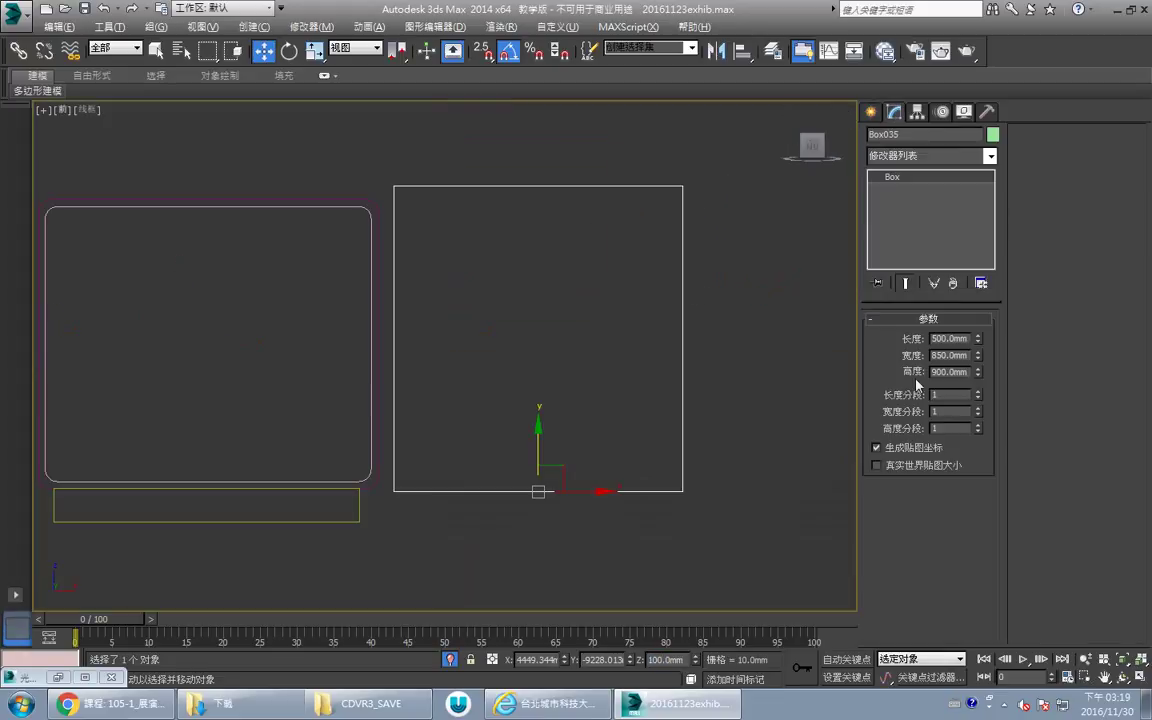
{"action": "left_click_drag", "start_coordinate": [978, 377], "coordinate": [996, 380]}
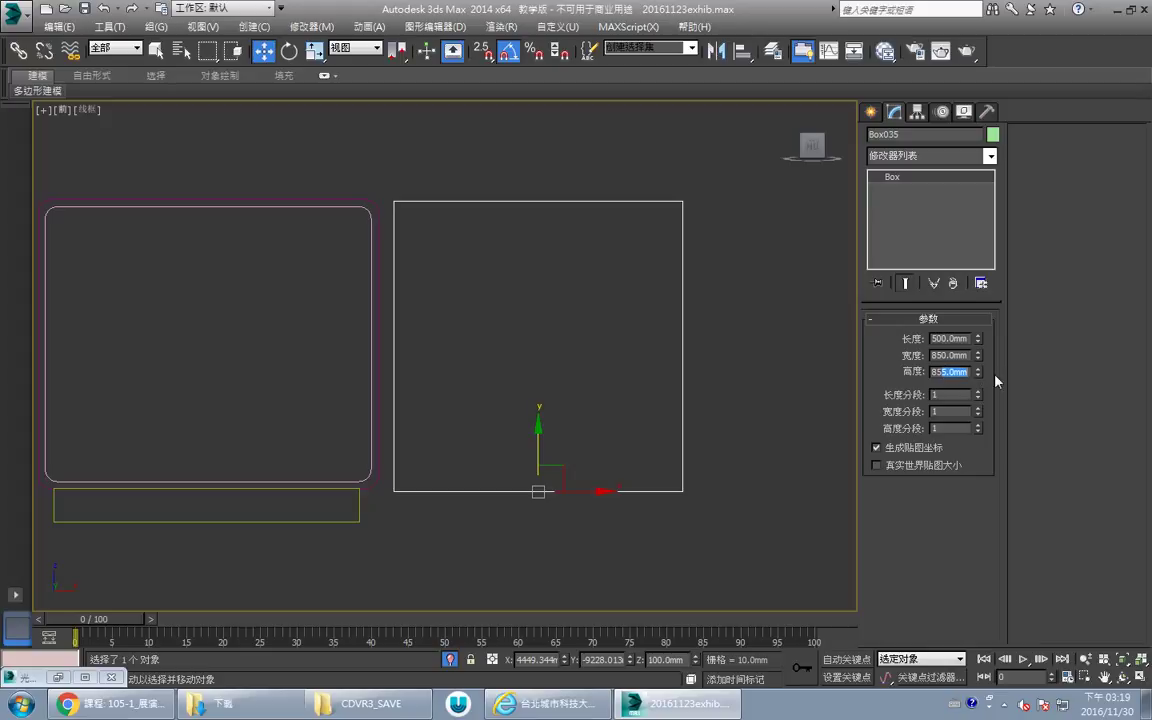
{"action": "middle_click_drag", "start_coordinate": [673, 323], "coordinate": [631, 338]}
{"action": "key", "text": "alt+w"}
{"action": "left_click", "coordinate": [748, 470]}
{"action": "key", "text": "alt+w"}
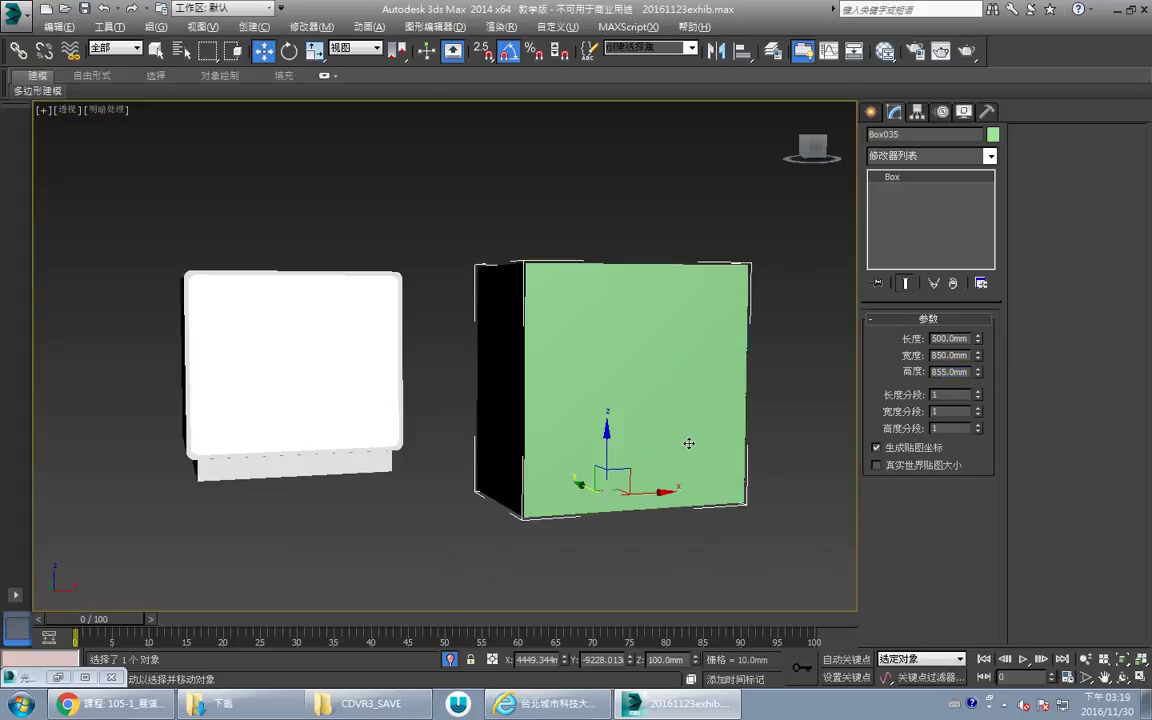
Convert the new counter box to an editable polygon object.
{"action": "key", "text": "ctrl+r"}
{"action": "left_click_drag", "start_coordinate": [570, 390], "coordinate": [430, 347]}
{"action": "middle_click_drag", "start_coordinate": [431, 347], "coordinate": [454, 378]}
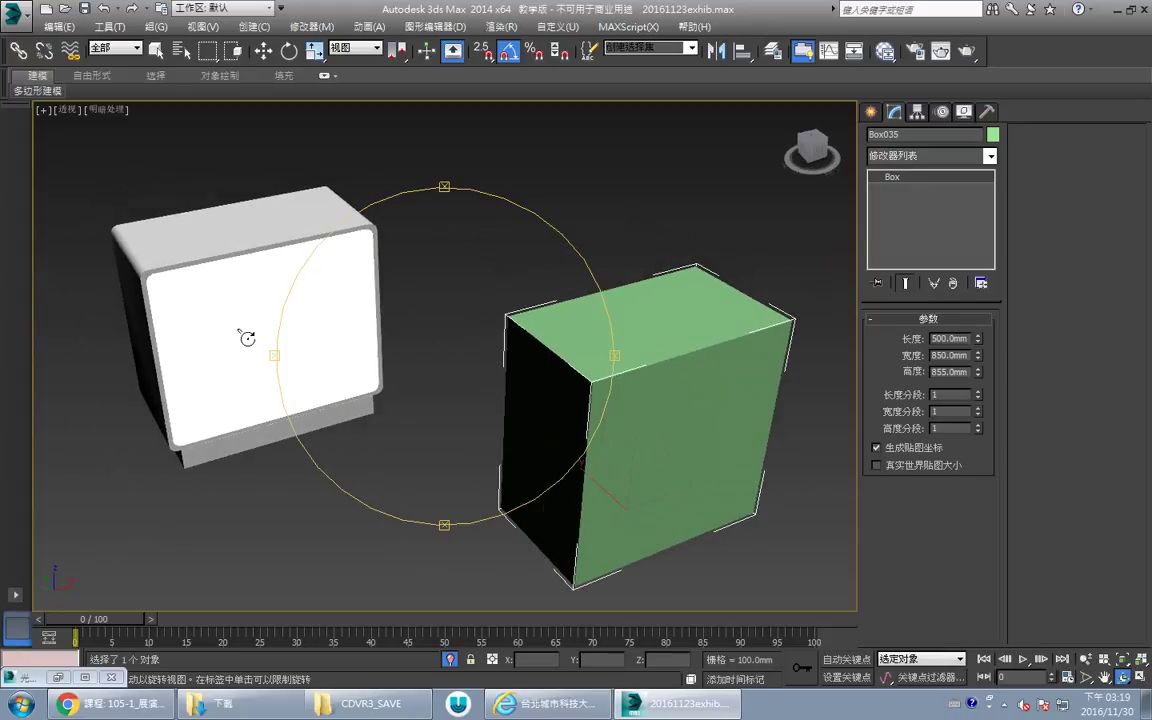
{"action": "middle_click_drag", "start_coordinate": [662, 397], "coordinate": [596, 383]}
{"action": "right_click", "coordinate": [567, 392]}
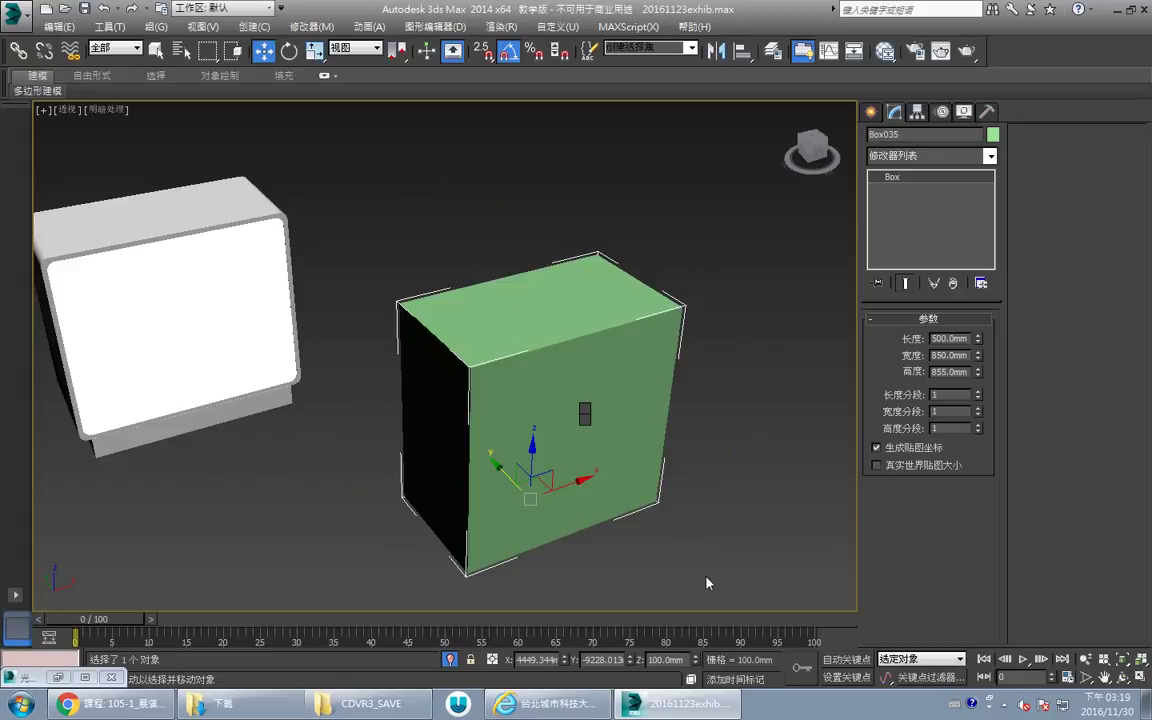
Chamfer the box's four front-to-back edges, selected along both short sides in the top view.
{"action": "key", "text": "alt+w"}
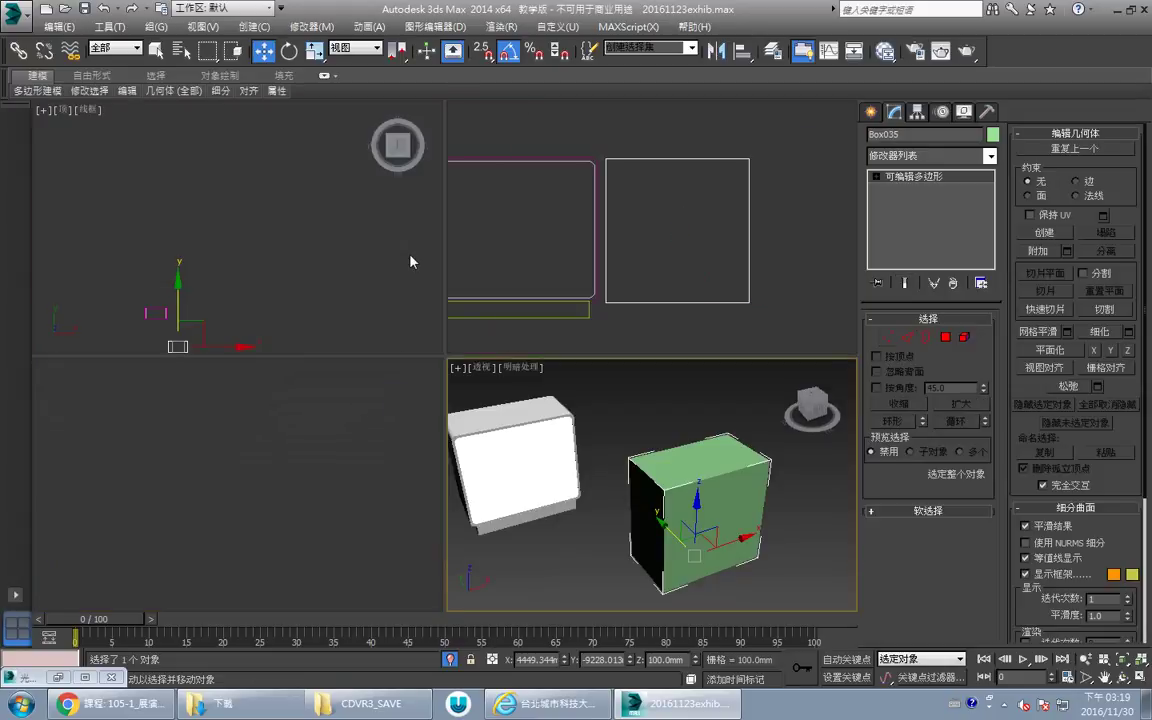
{"action": "right_click", "coordinate": [410, 262]}
{"action": "key", "text": "alt+w"}
{"action": "key", "text": "z"}
{"action": "middle_click_drag", "start_coordinate": [440, 376], "coordinate": [461, 365]}
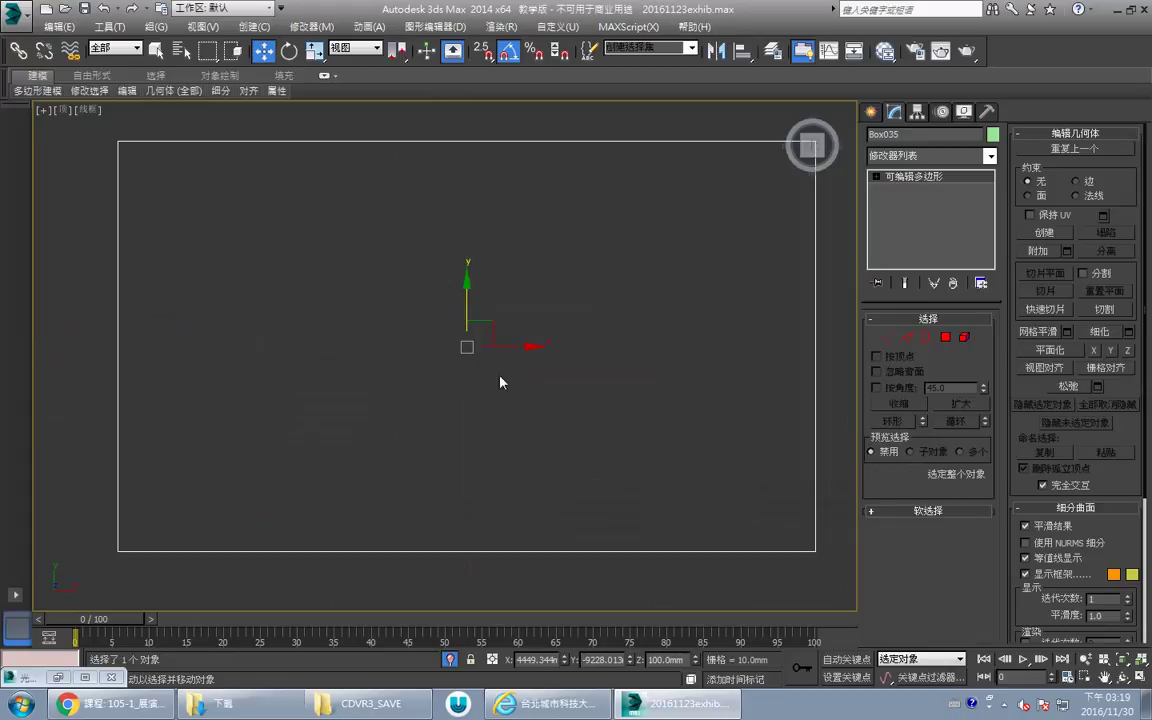
{"action": "left_click", "coordinate": [909, 339]}
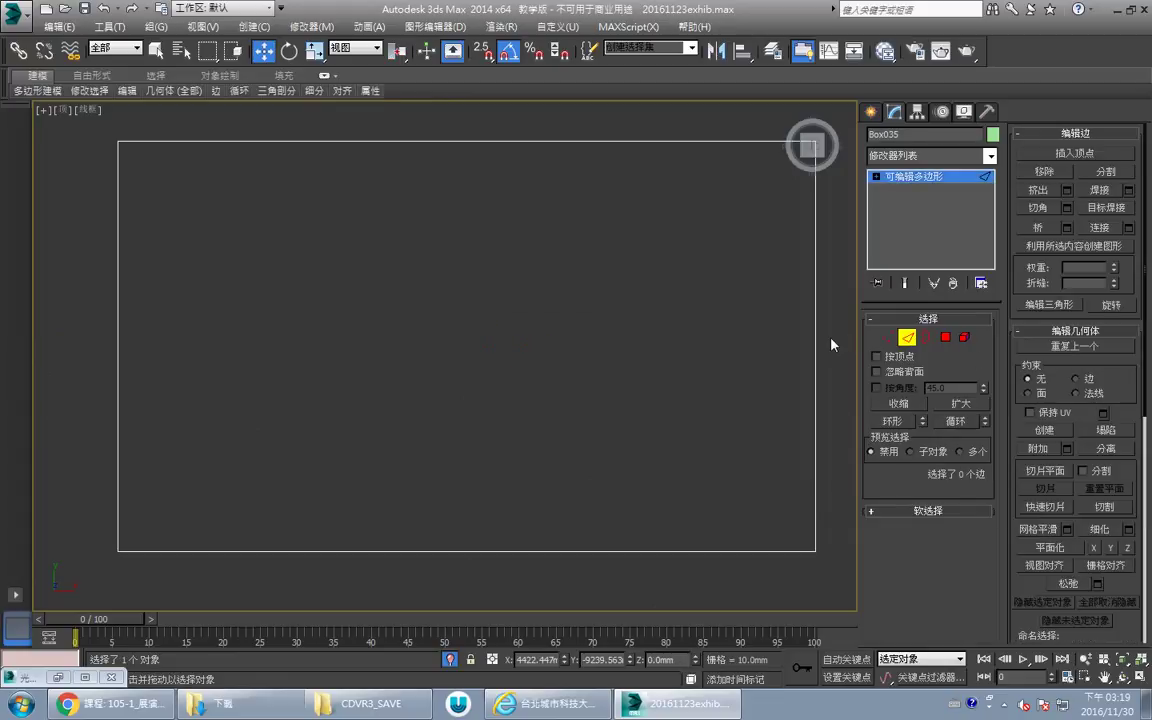
{"action": "left_click_drag", "start_coordinate": [52, 413], "coordinate": [28, 419]}
{"action": "key", "text": "alt+w"}
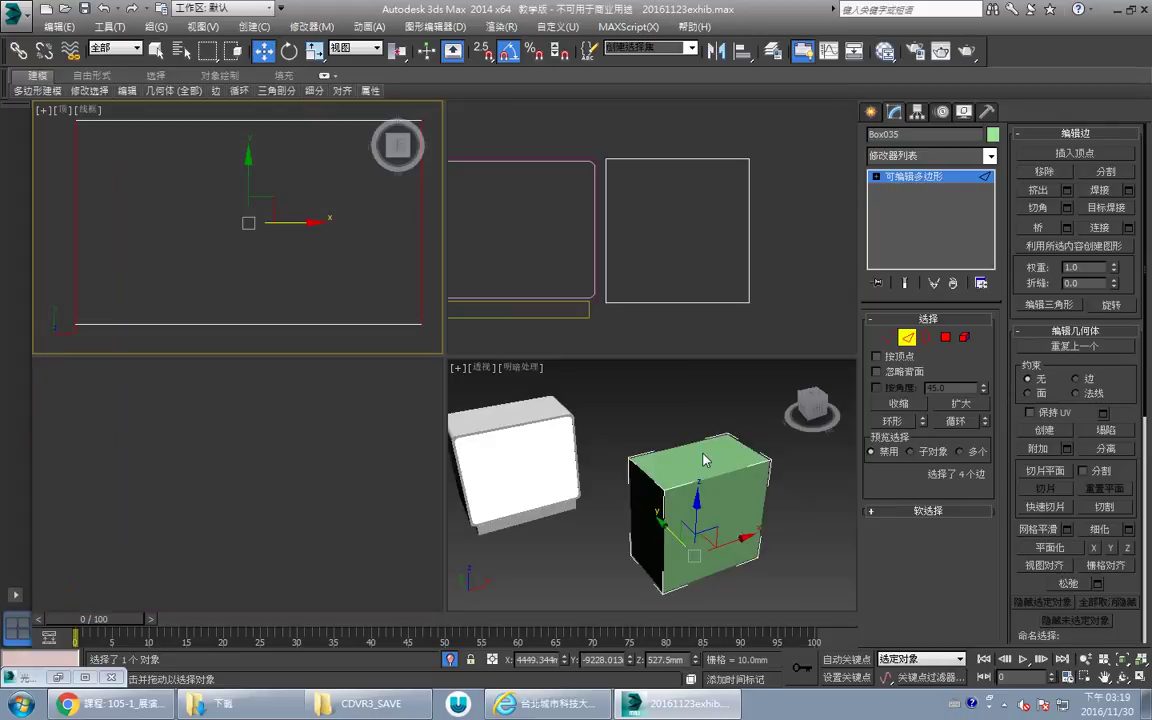
{"action": "right_click", "coordinate": [707, 457]}
{"action": "key", "text": "alt+w"}
{"action": "middle_click_drag", "start_coordinate": [537, 347], "coordinate": [397, 311]}
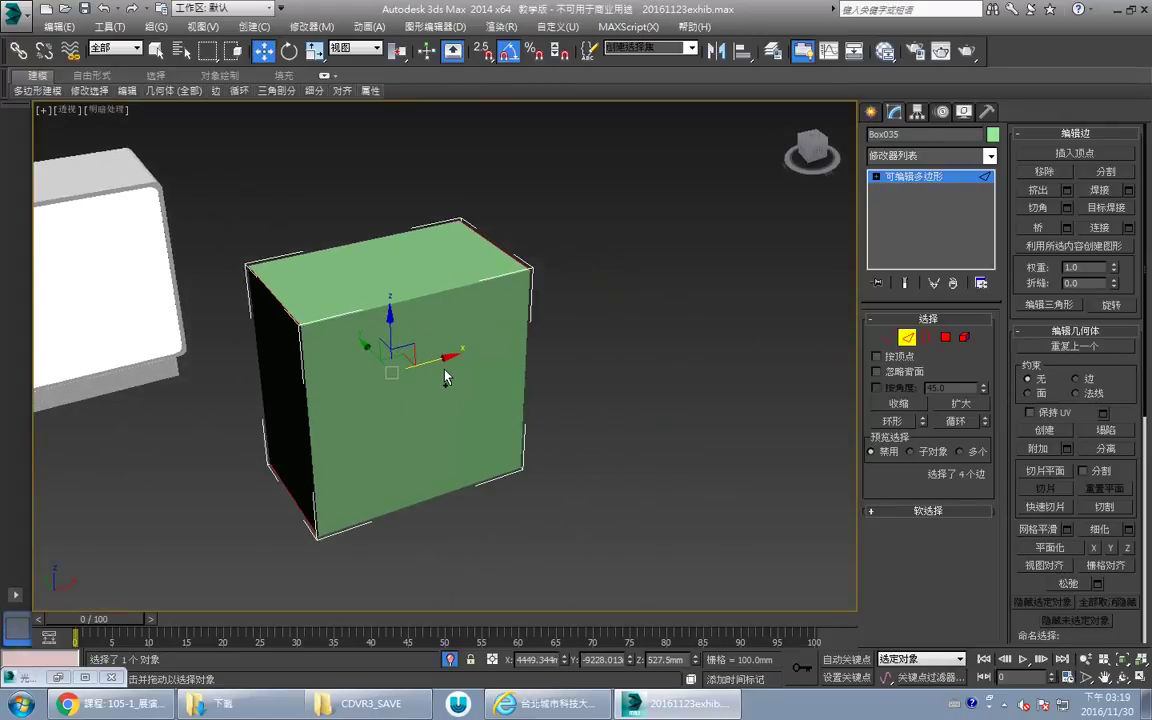
{"action": "key", "text": "ctrl+r"}
{"action": "mouse_move", "coordinate": [443, 364]}
{"action": "left_mouse_down"}
{"action": "mouse_move", "coordinate": [297, 265]}
{"action": "mouse_move", "coordinate": [398, 296]}
{"action": "mouse_move", "coordinate": [499, 368]}
{"action": "mouse_move", "coordinate": [442, 373]}
{"action": "left_mouse_up"}
{"action": "scroll", "coordinate": [499, 377], "scroll_direction": "up", "scroll_amount": 3}
{"action": "middle_click_drag", "start_coordinate": [442, 373], "coordinate": [483, 334]}
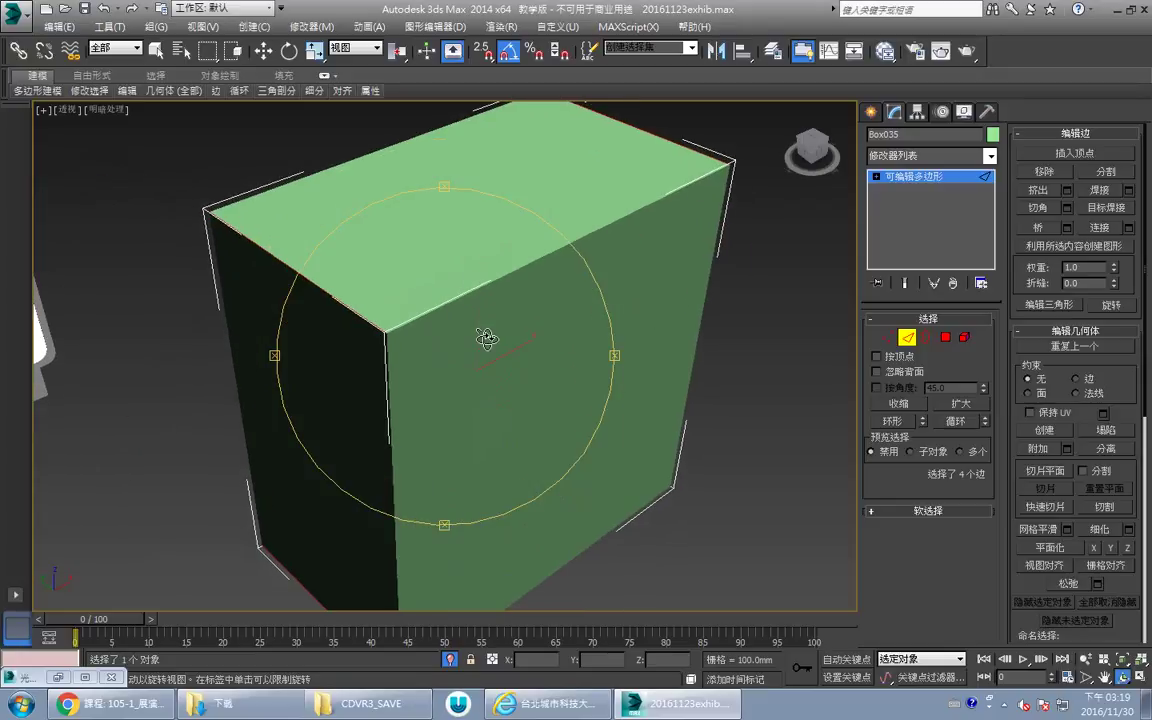
{"action": "key", "text": "w"}
{"action": "right_click", "coordinate": [496, 354]}
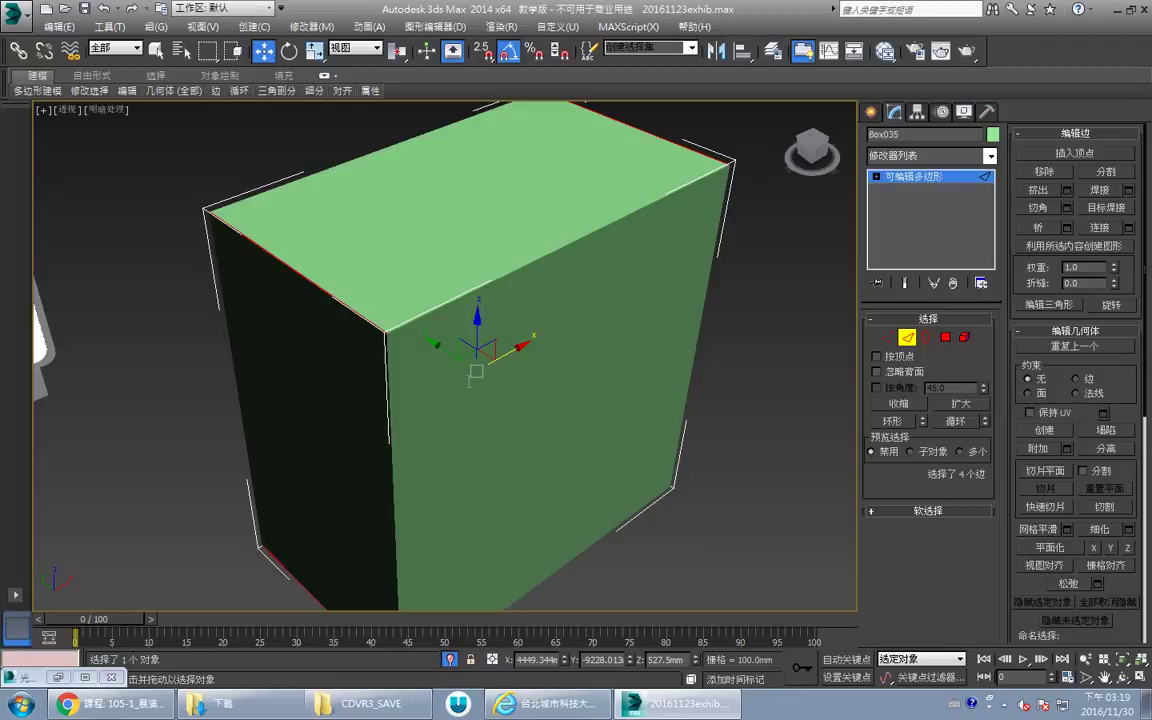
{"action": "left_click_drag", "start_coordinate": [463, 370], "coordinate": [474, 231]}
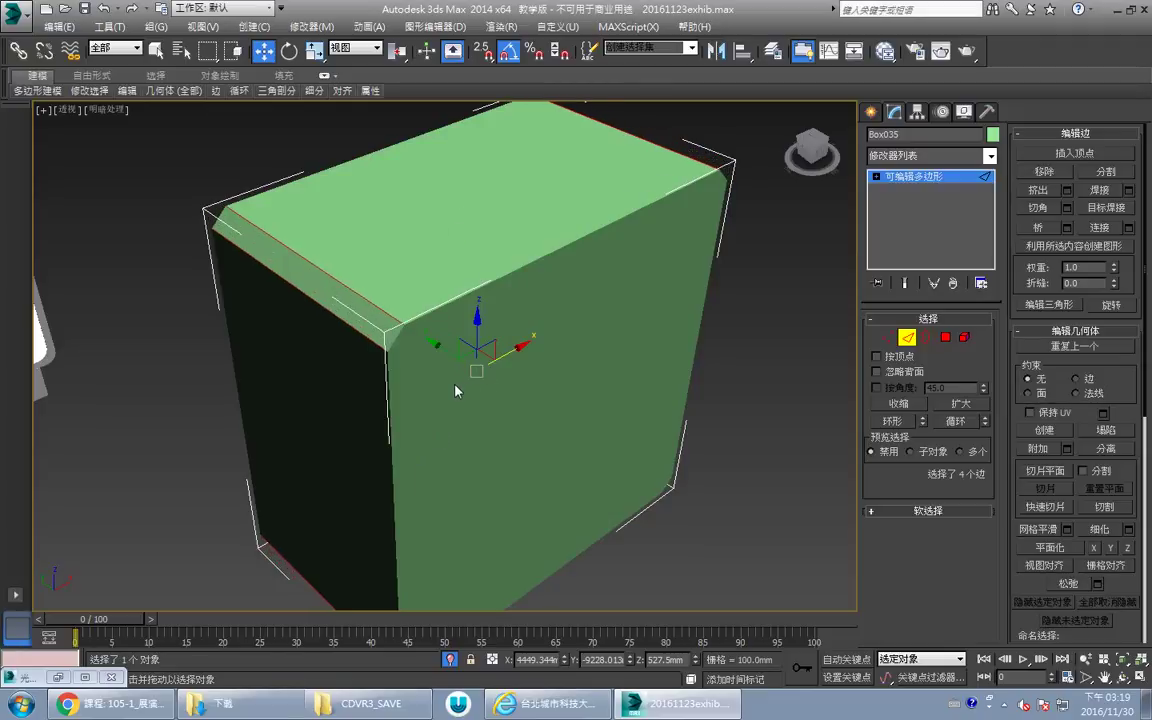
Add segments to the chamfer, widen it for larger rounded corners, and leave edge editing.
{"action": "left_click", "coordinate": [455, 385]}
{"action": "left_click", "coordinate": [455, 385]}
{"action": "left_click", "coordinate": [455, 385]}
{"action": "left_click", "coordinate": [455, 385]}
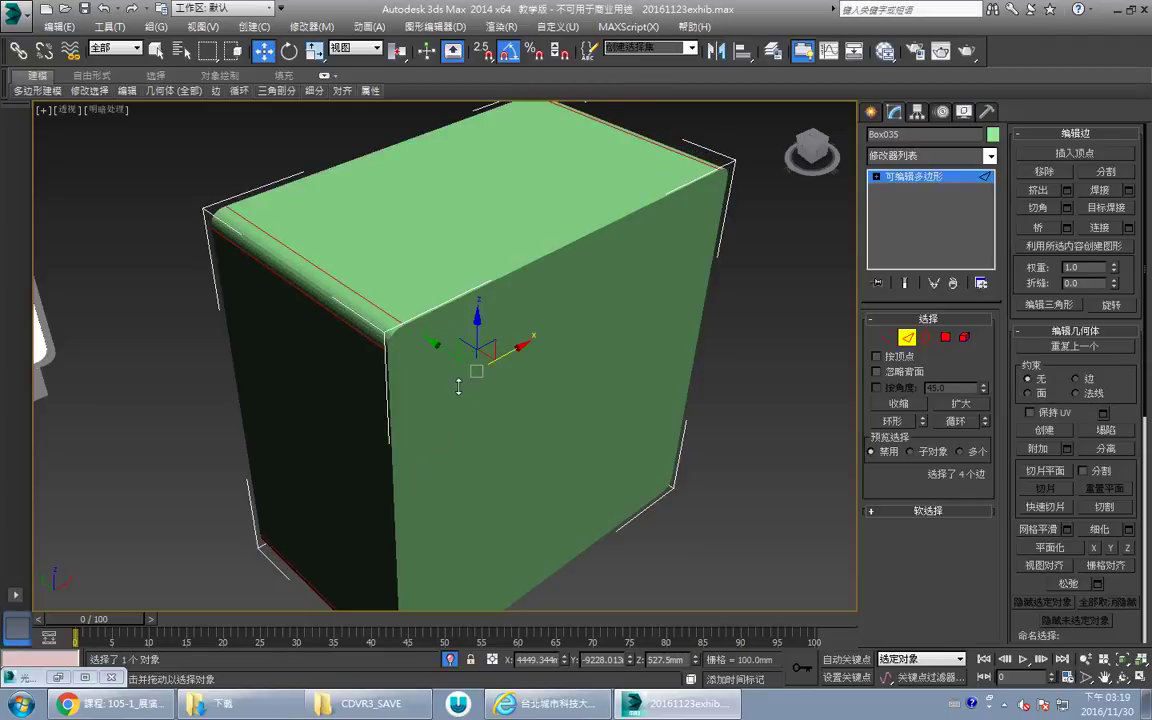
{"action": "left_click_drag", "start_coordinate": [461, 371], "coordinate": [457, 247]}
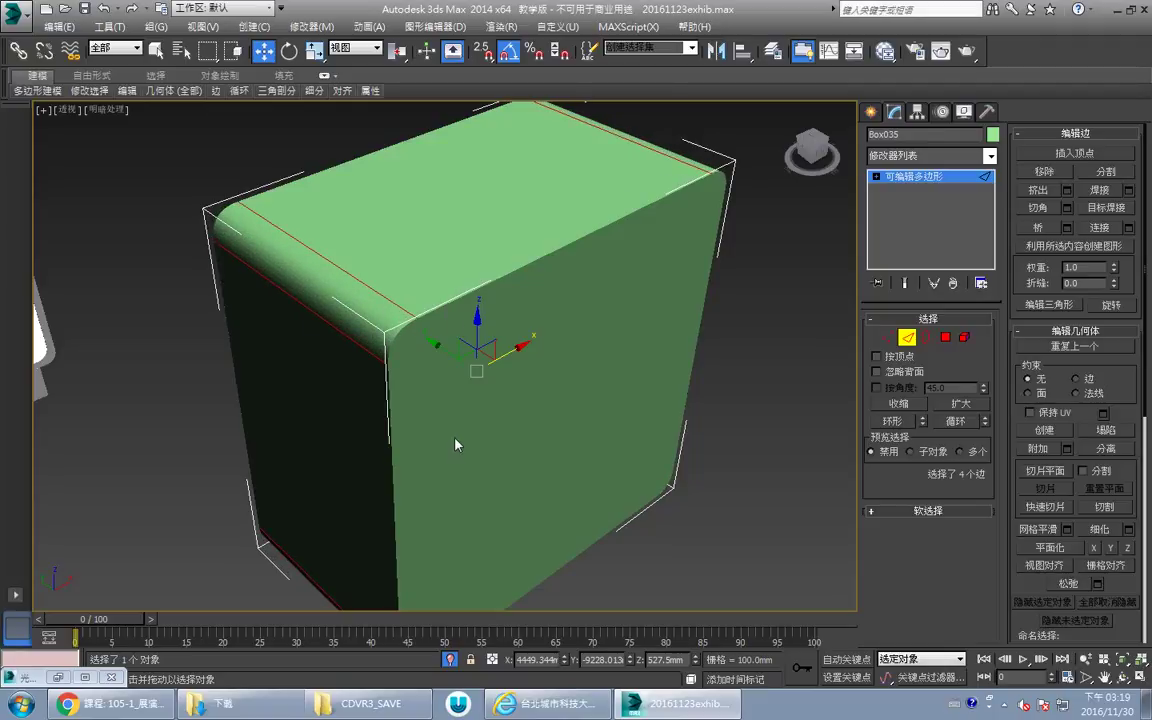
{"action": "middle_click_drag", "start_coordinate": [469, 398], "coordinate": [386, 391]}
{"action": "scroll", "coordinate": [473, 408], "scroll_direction": "down", "scroll_amount": 5}
{"action": "left_click", "coordinate": [1123, 677]}
{"action": "left_click_drag", "start_coordinate": [450, 378], "coordinate": [491, 357]}
{"action": "left_click", "coordinate": [908, 342]}
{"action": "right_click", "coordinate": [458, 351]}
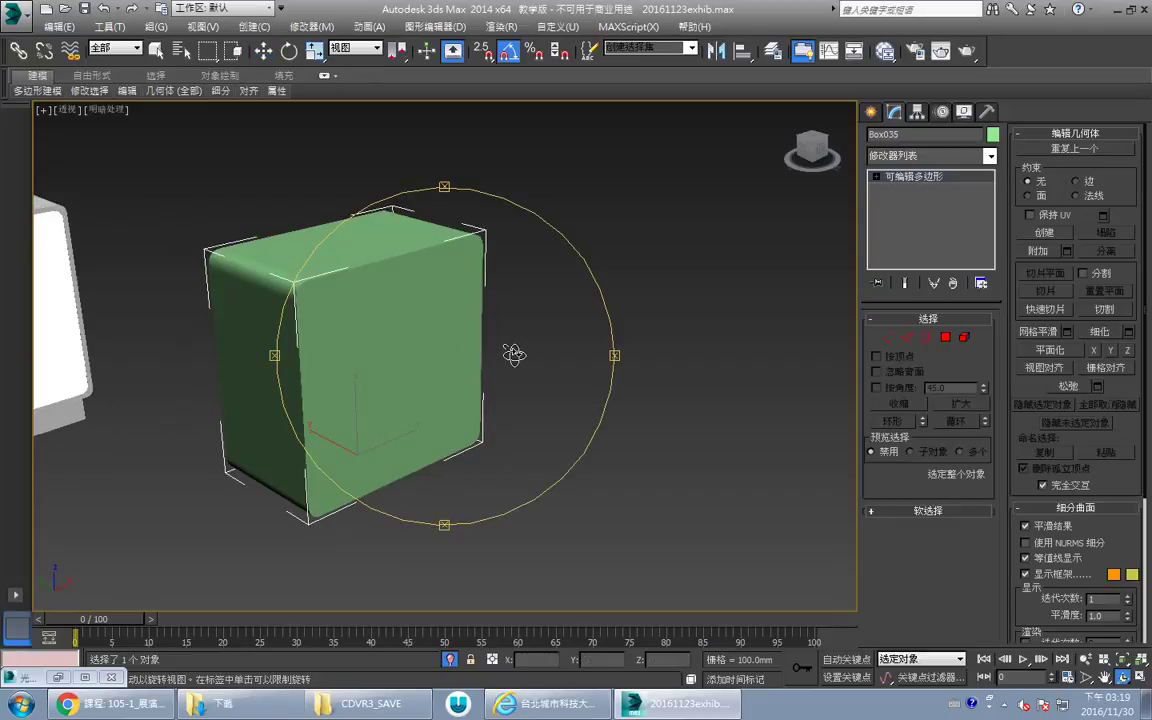
Inset the box's front and back faces slightly to form a narrow rounded frame around each.
{"action": "left_click", "coordinate": [945, 338]}
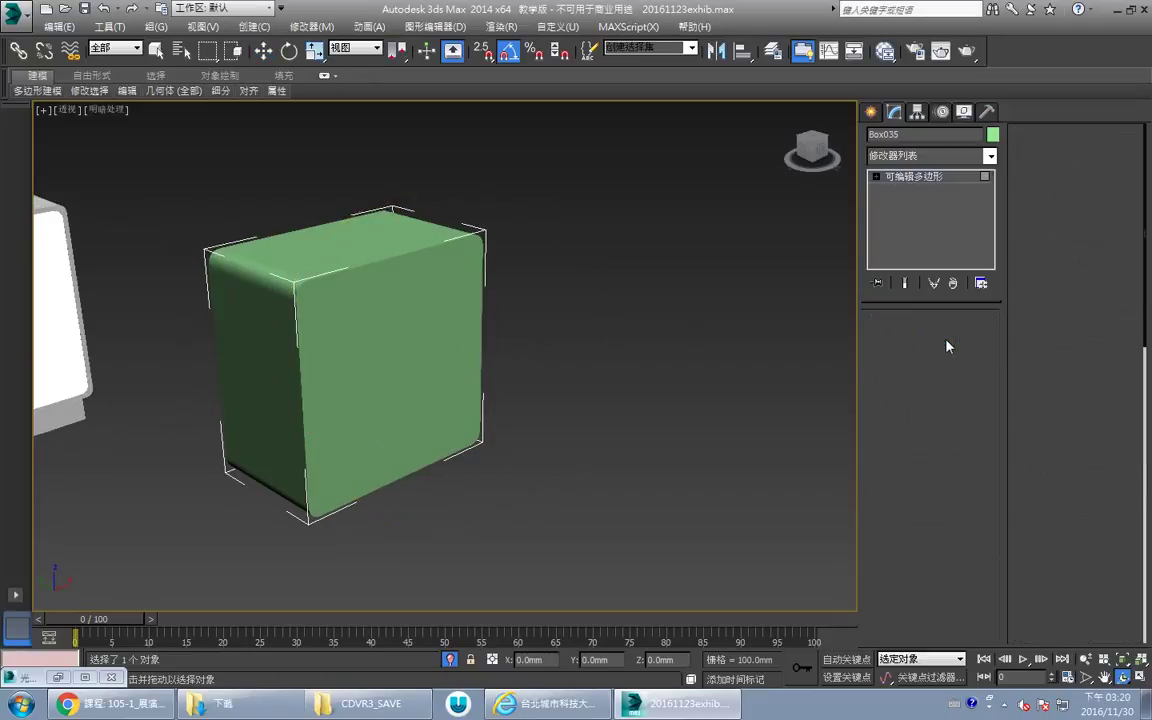
{"action": "left_click", "coordinate": [456, 318]}
{"action": "middle_click_drag", "start_coordinate": [436, 331], "coordinate": [612, 342], "text": "alt"}
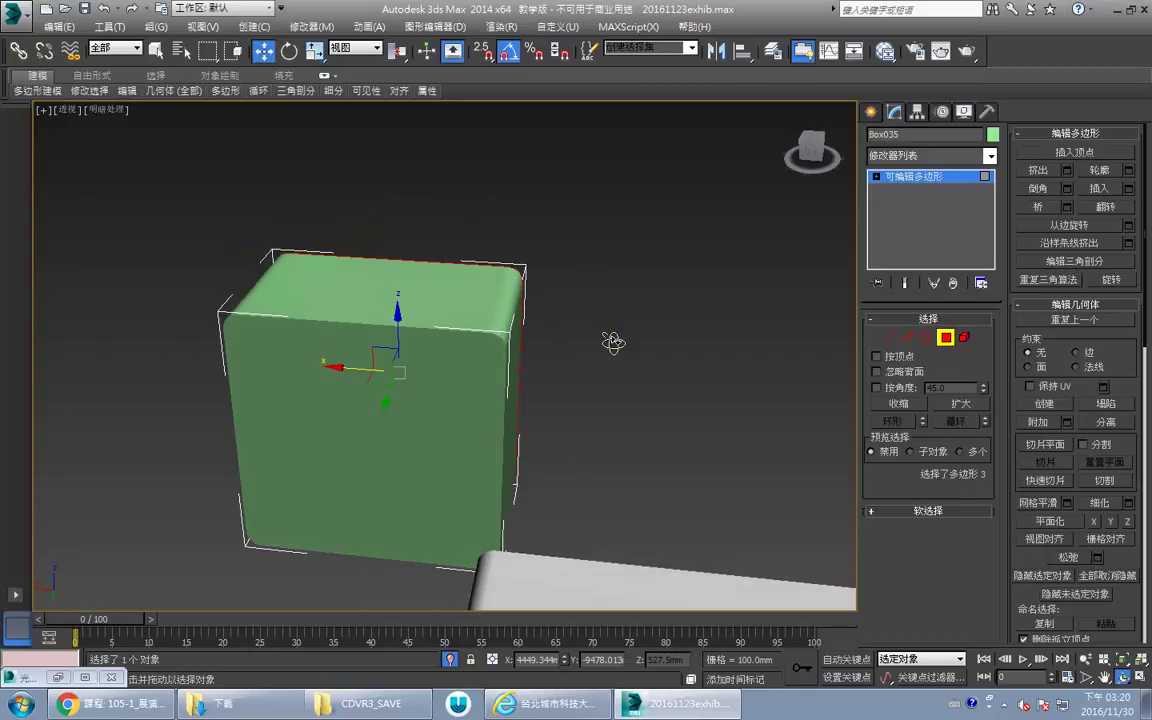
{"action": "left_click", "coordinate": [400, 396], "text": "ctrl"}
{"action": "middle_click_drag", "start_coordinate": [473, 372], "coordinate": [363, 357], "text": "alt"}
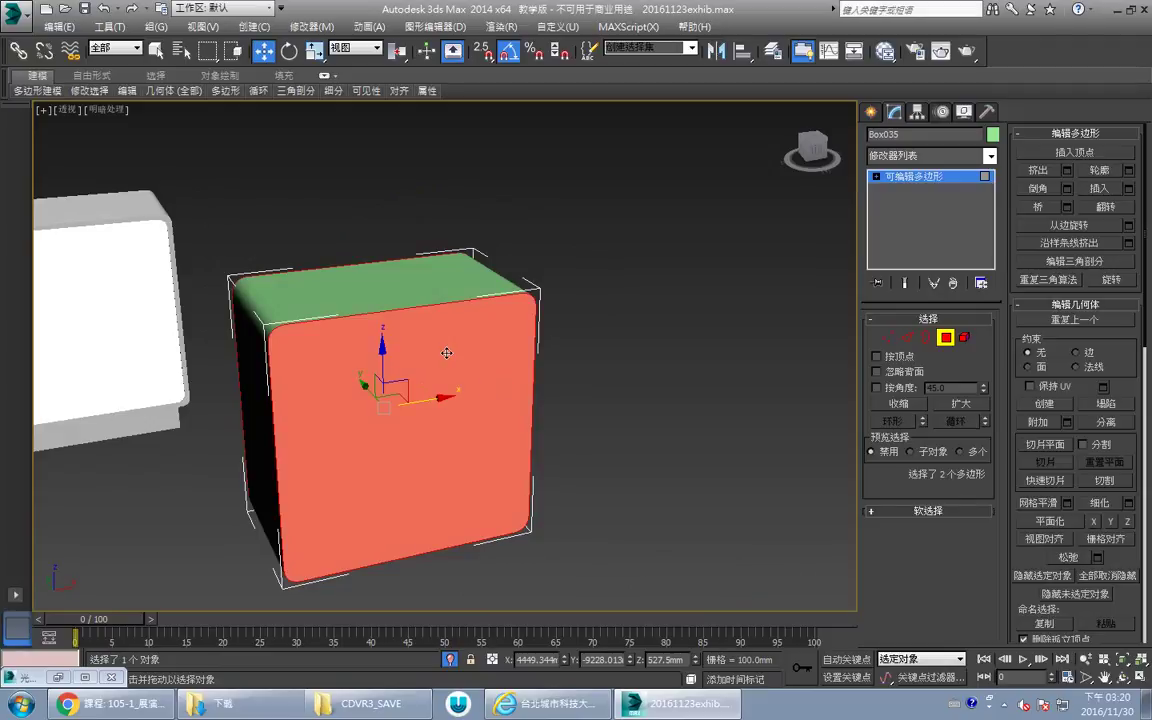
{"action": "key", "text": "semicolon"}
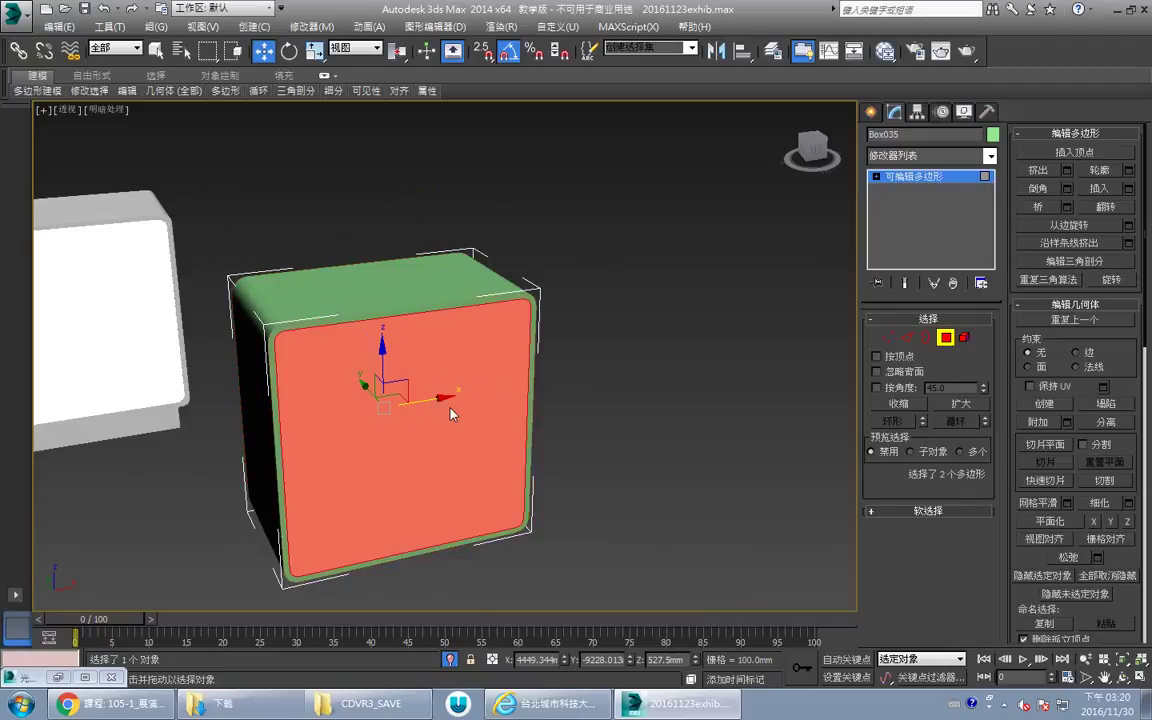
Extrude the inset front and back faces slightly inward to recess them behind the frame.
{"action": "middle_click_drag", "start_coordinate": [290, 404], "coordinate": [398, 351]}
{"action": "scroll", "coordinate": [542, 331], "scroll_direction": "up", "scroll_amount": 4}
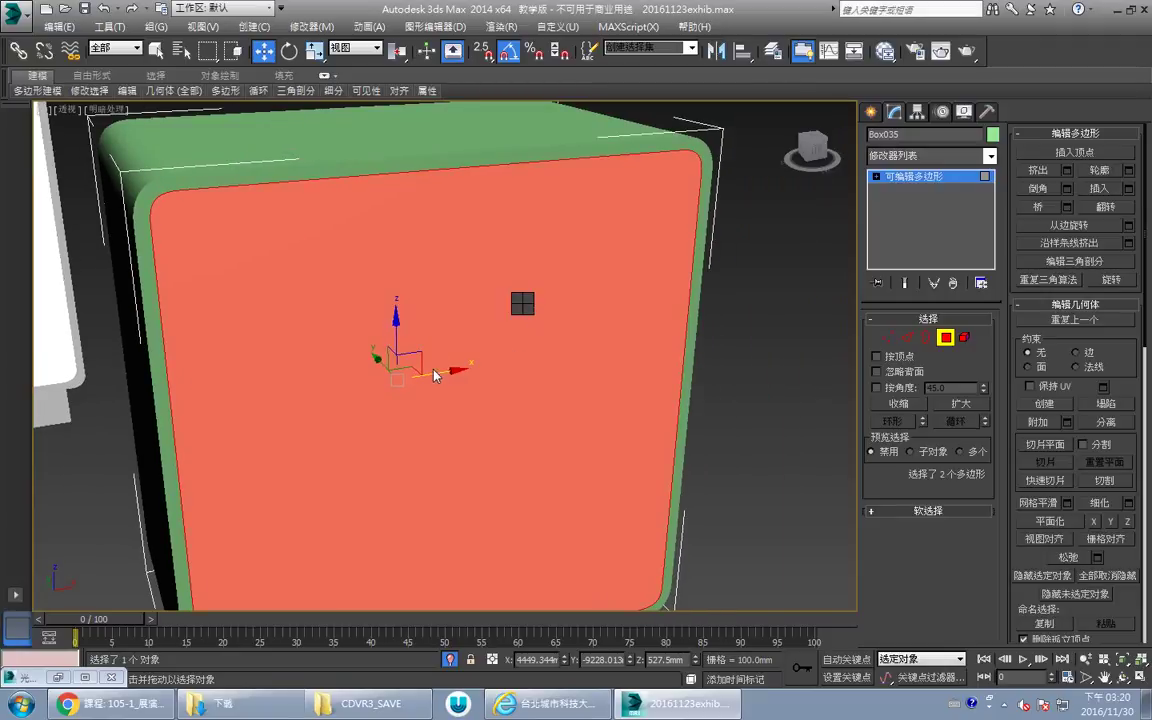
{"action": "left_click", "coordinate": [483, 366]}
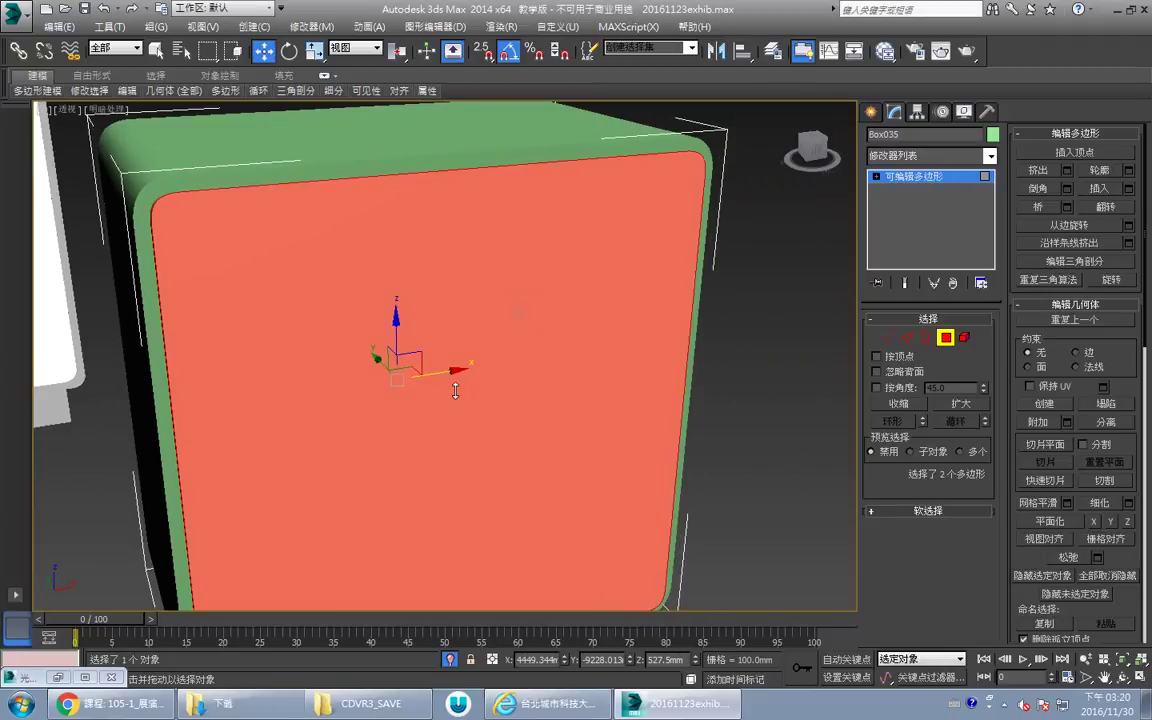
{"action": "left_click_drag", "start_coordinate": [455, 391], "coordinate": [469, 484]}
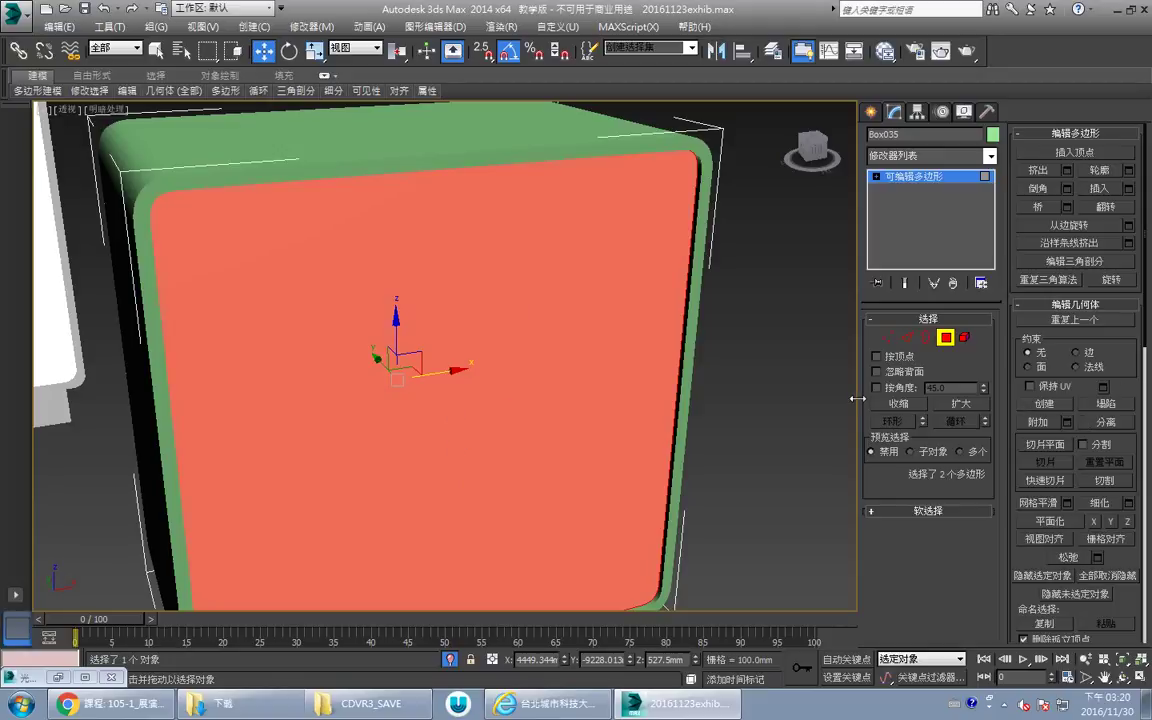
Detach the recessed front and back faces as a separate object and leave polygon editing.
{"action": "left_click_drag", "start_coordinate": [857, 399], "coordinate": [888, 397]}
{"action": "left_click_drag", "start_coordinate": [1143, 430], "coordinate": [1130, 371]}
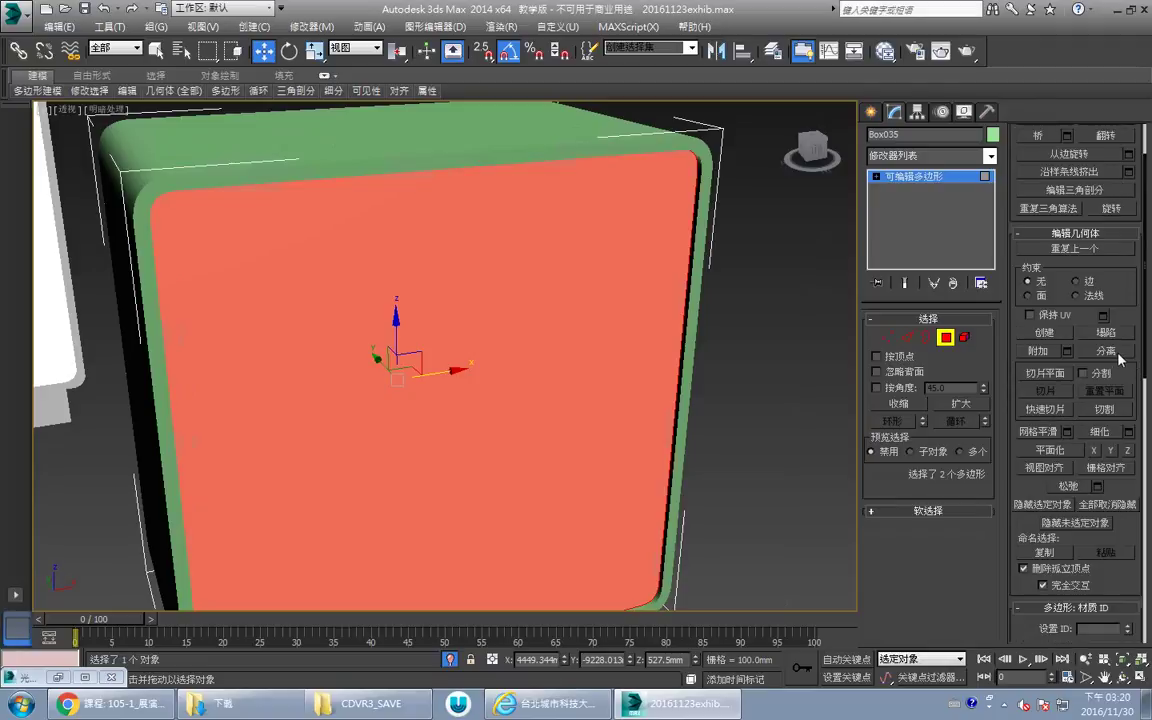
{"action": "left_click", "coordinate": [1107, 351]}
{"action": "left_click", "coordinate": [644, 361]}
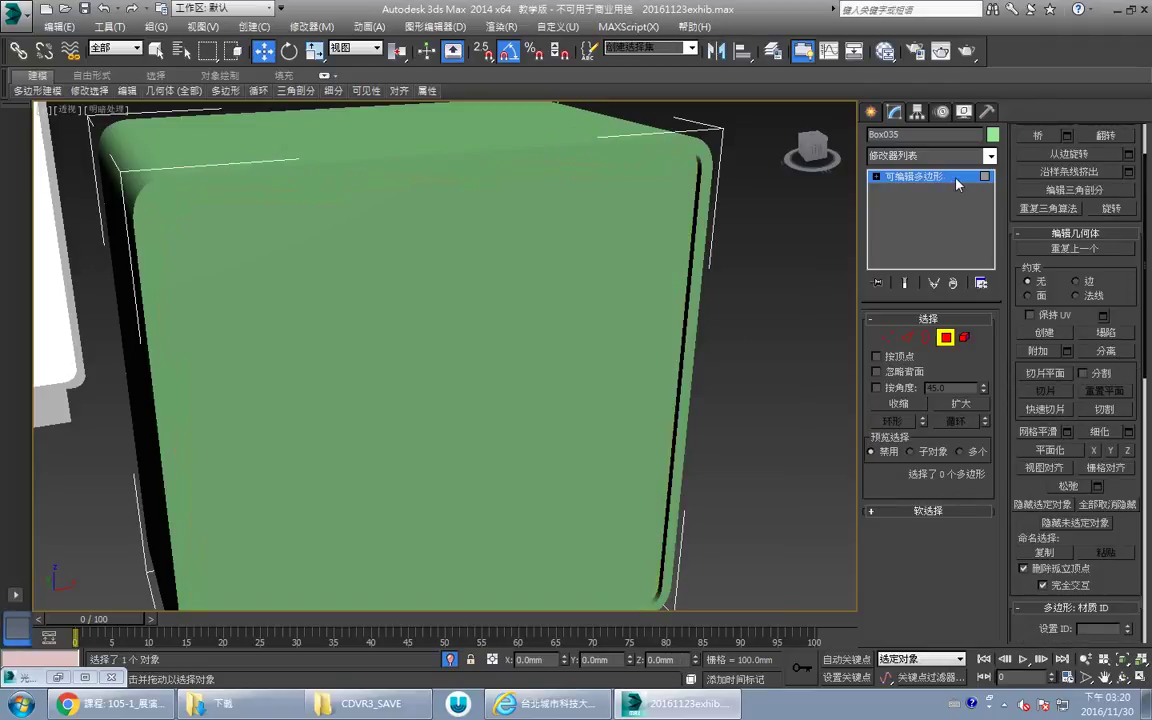
{"action": "left_click", "coordinate": [957, 180]}
Change the box body's object colour to dark grey.
{"action": "left_click", "coordinate": [993, 135]}
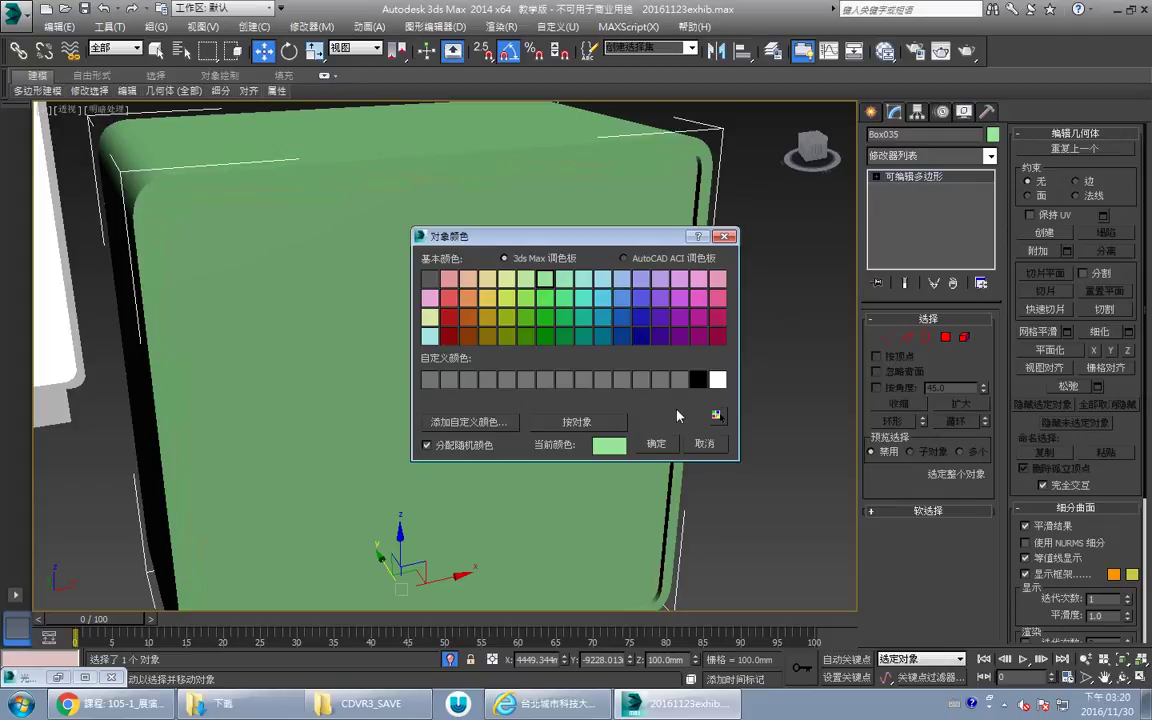
{"action": "left_click", "coordinate": [656, 443]}
{"action": "left_click", "coordinate": [993, 135]}
{"action": "left_click", "coordinate": [666, 380]}
{"action": "left_click", "coordinate": [662, 447]}
Change the detached front and back panels' object colour to white.
{"action": "left_click", "coordinate": [594, 301]}
{"action": "left_click", "coordinate": [993, 135]}
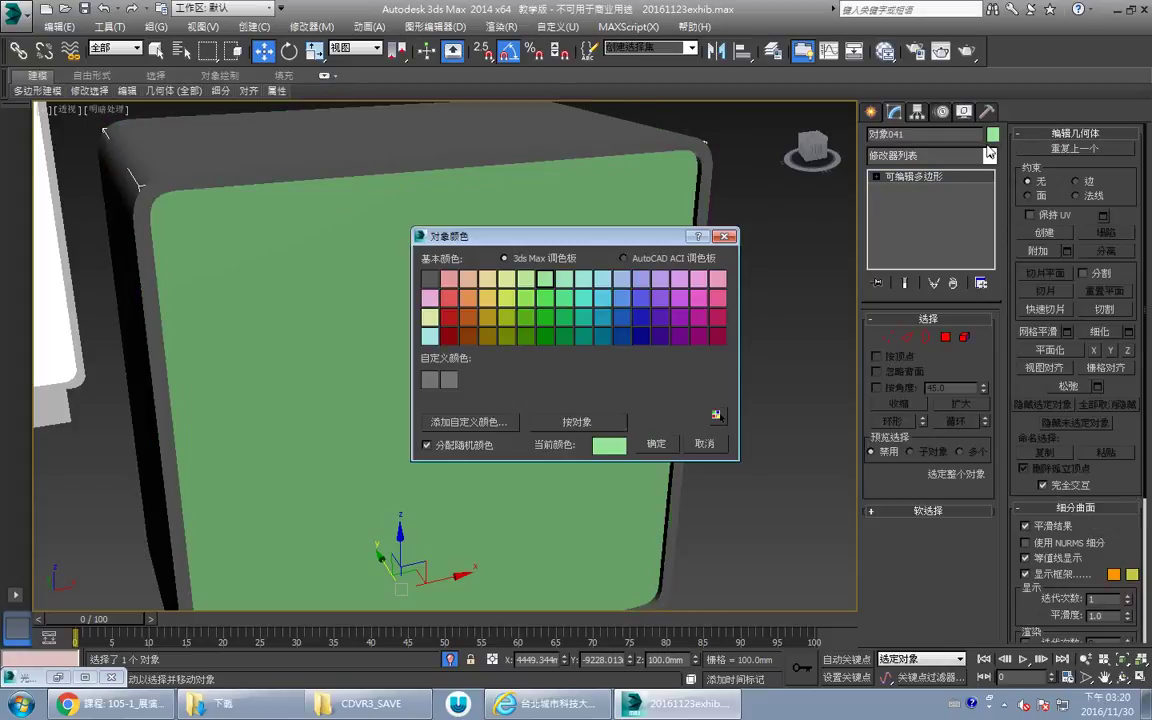
{"action": "left_click", "coordinate": [720, 381]}
{"action": "left_click", "coordinate": [656, 443]}
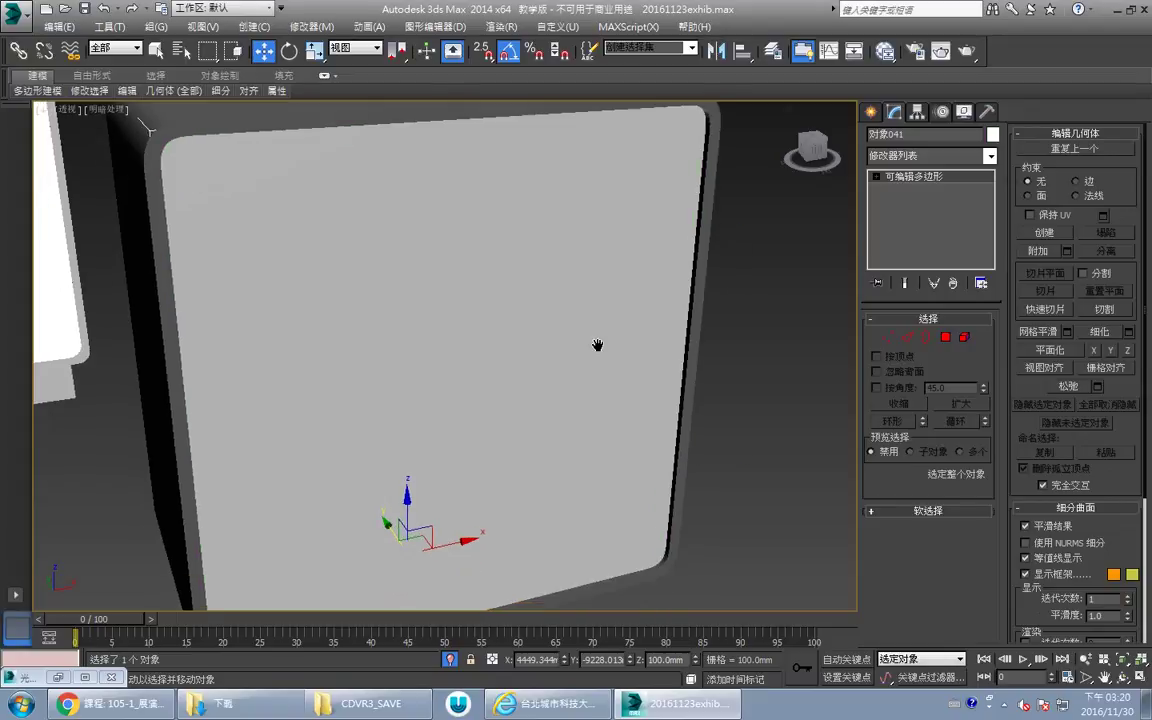
{"action": "scroll", "coordinate": [597, 347], "scroll_direction": "down", "scroll_amount": 5}
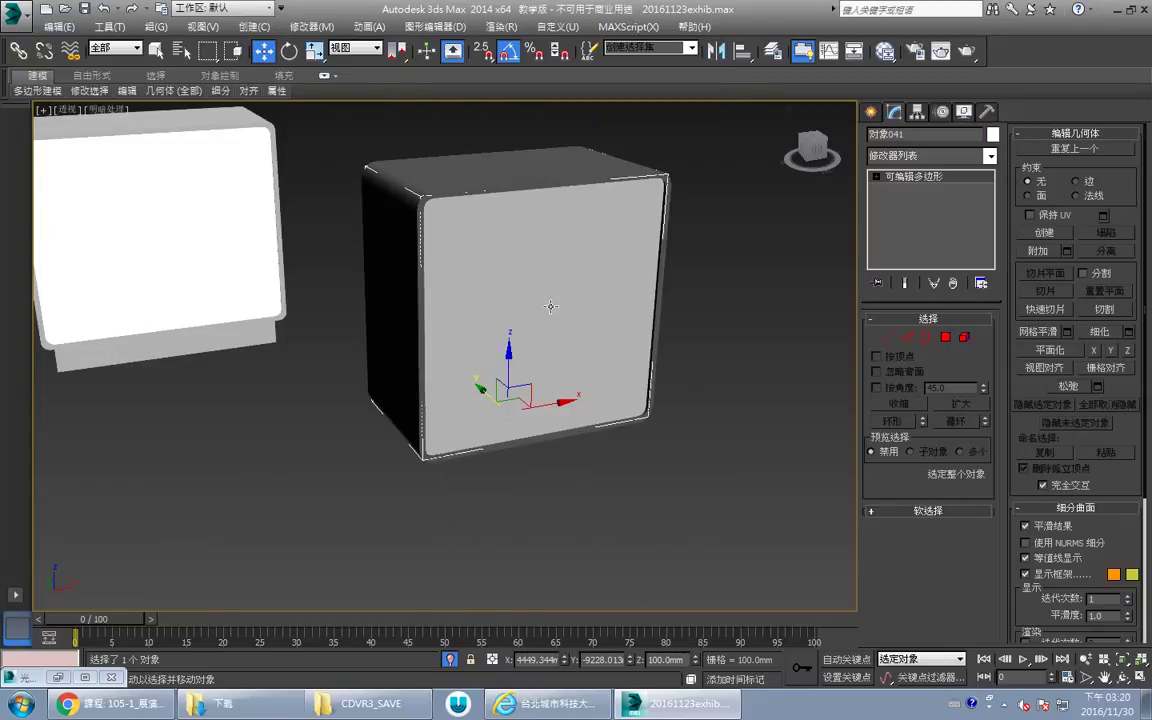
{"action": "middle_click_drag", "start_coordinate": [554, 301], "coordinate": [567, 324]}
Display edged faces and inset the underside face of the box body.
{"action": "left_click", "coordinate": [509, 190]}
{"action": "key", "text": "ctrl+r"}
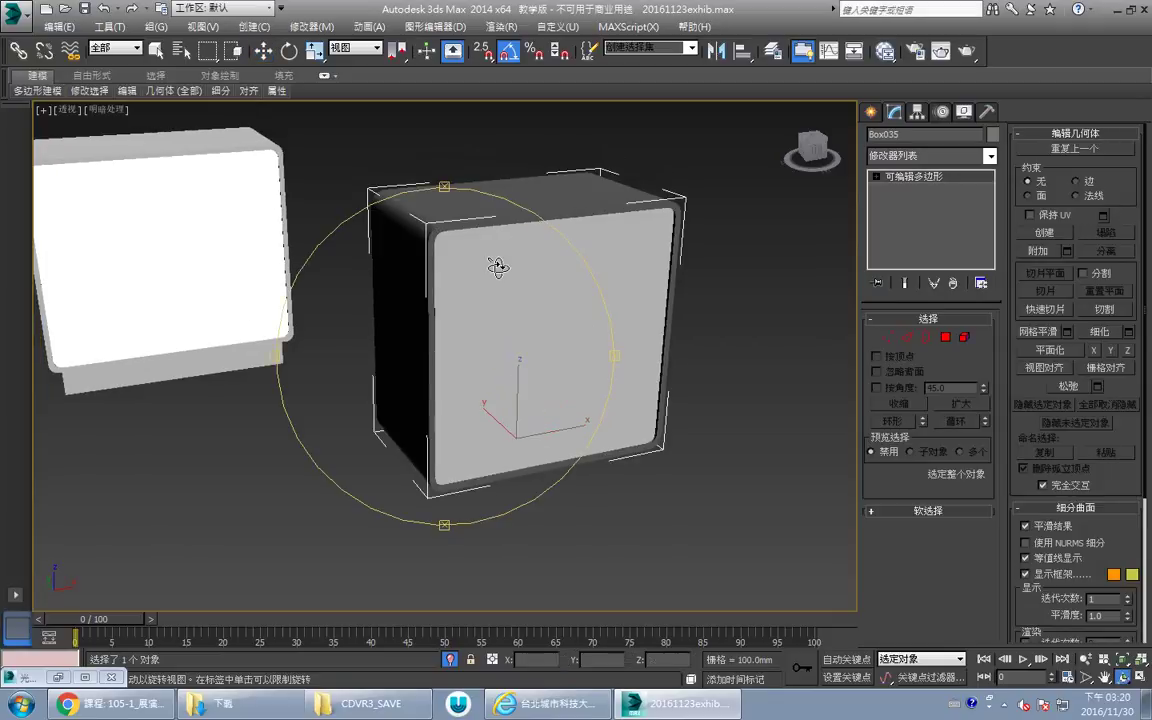
{"action": "mouse_move", "coordinate": [498, 266]}
{"action": "middle_mouse_down", "text": "alt"}
{"action": "mouse_move", "coordinate": [483, 206]}
{"action": "mouse_move", "coordinate": [494, 319]}
{"action": "mouse_move", "coordinate": [440, 303]}
{"action": "middle_mouse_up", "text": "alt"}
{"action": "key", "text": "F4"}
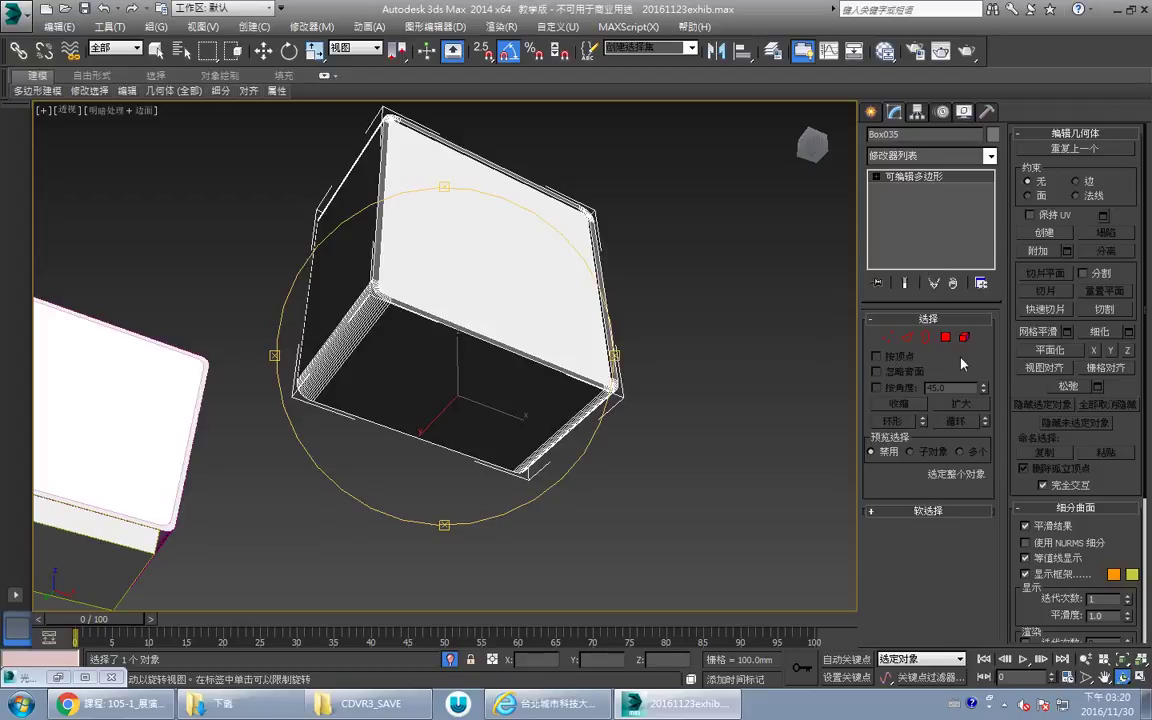
{"action": "left_click", "coordinate": [946, 338]}
{"action": "key", "text": "w"}
{"action": "left_click", "coordinate": [382, 381]}
{"action": "scroll", "coordinate": [415, 374], "scroll_direction": "up", "scroll_amount": 4}
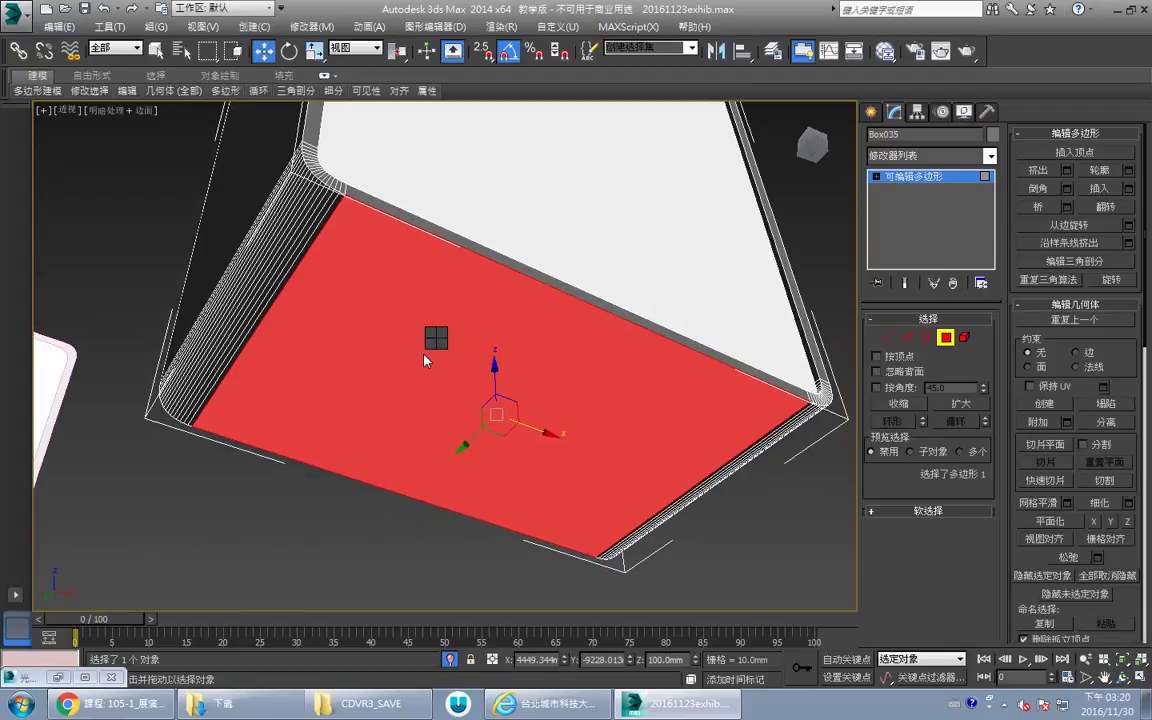
{"action": "left_click", "coordinate": [344, 424]}
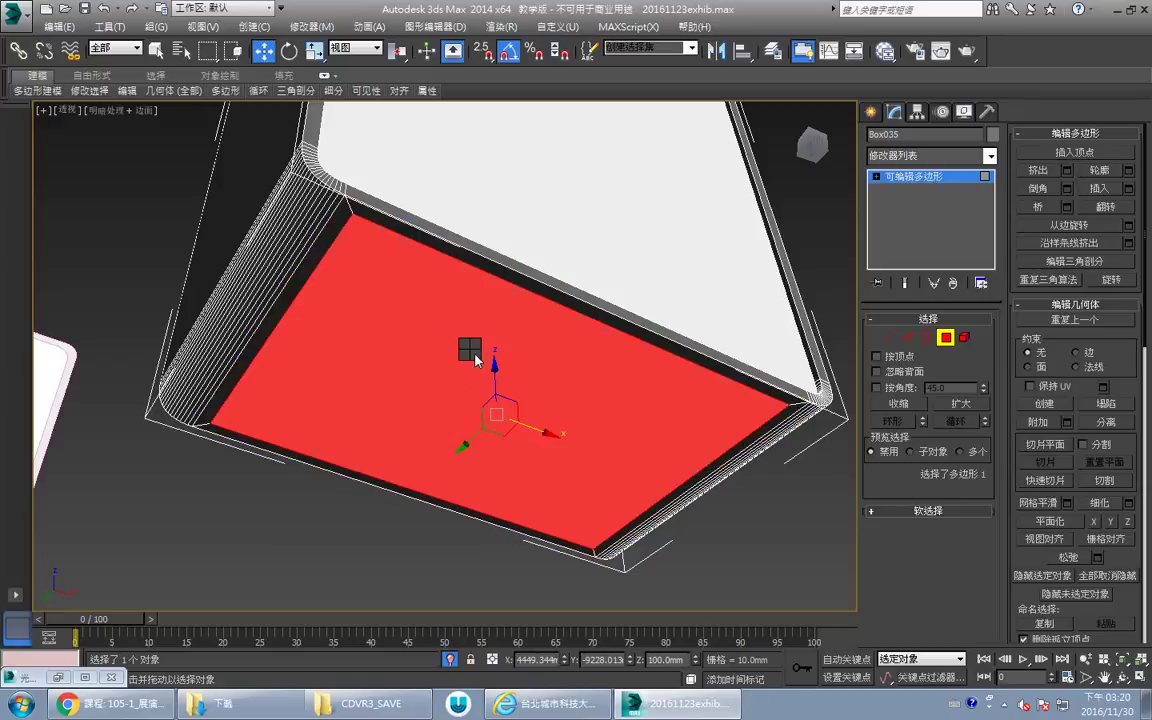
Extrude the inset underside face downward to form a plinth, then leave polygon editing.
{"action": "left_click", "coordinate": [375, 400]}
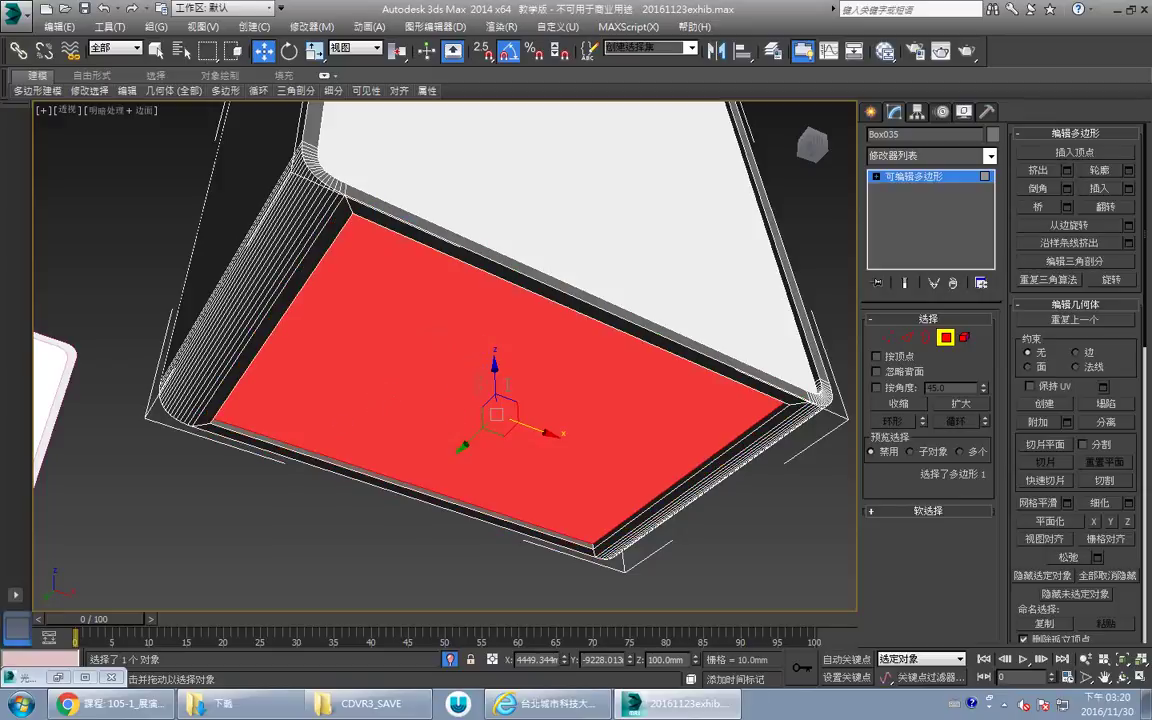
{"action": "left_click", "coordinate": [440, 363]}
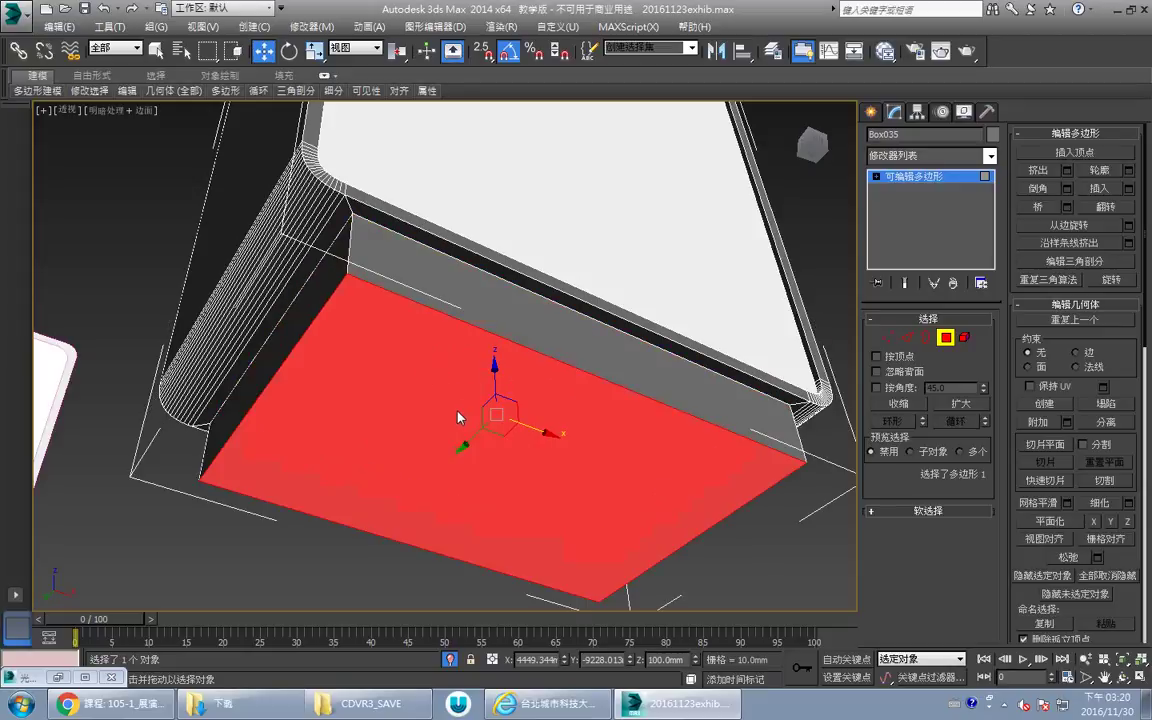
{"action": "middle_click_drag", "start_coordinate": [480, 390], "coordinate": [410, 424], "text": "alt"}
{"action": "scroll", "coordinate": [476, 375], "scroll_direction": "down", "scroll_amount": 5}
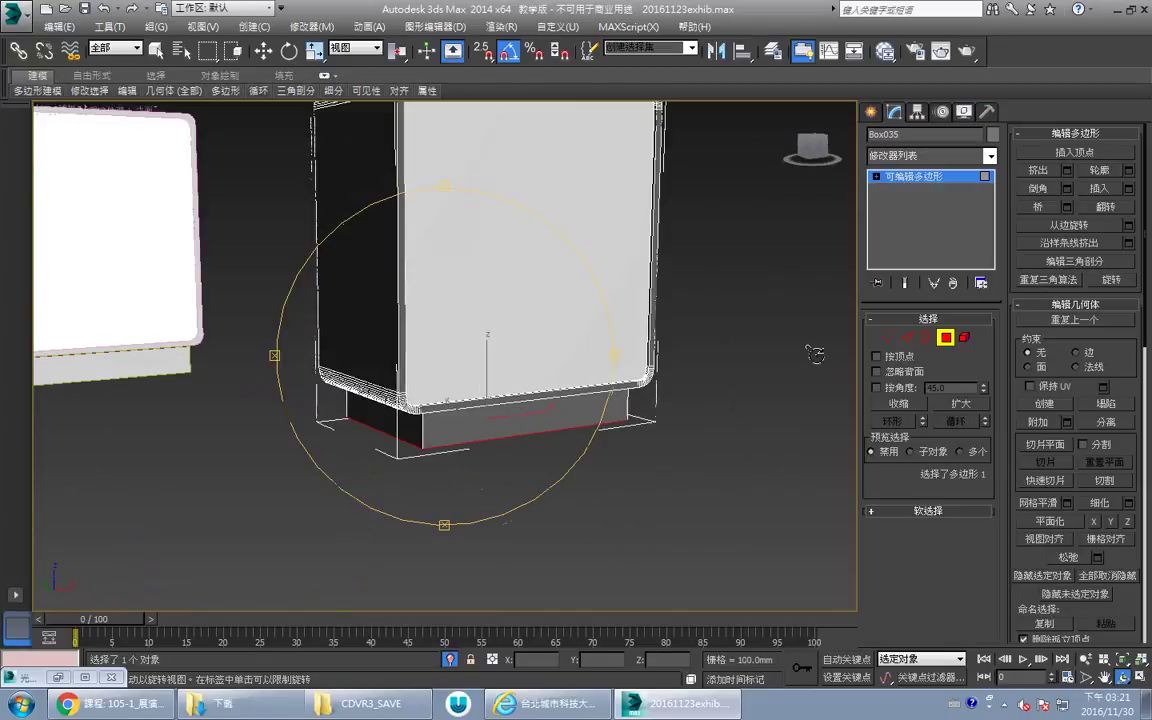
{"action": "left_click", "coordinate": [945, 339]}
{"action": "left_click", "coordinate": [685, 272]}
Examine the finished counter unit beside the existing one from several angles, with its body selected.
{"action": "mouse_move", "coordinate": [687, 265]}
{"action": "middle_mouse_down"}
{"action": "mouse_move", "coordinate": [637, 380]}
{"action": "mouse_move", "coordinate": [682, 270]}
{"action": "middle_mouse_up"}
{"action": "left_click", "coordinate": [566, 308]}
{"action": "left_click", "coordinate": [674, 264]}
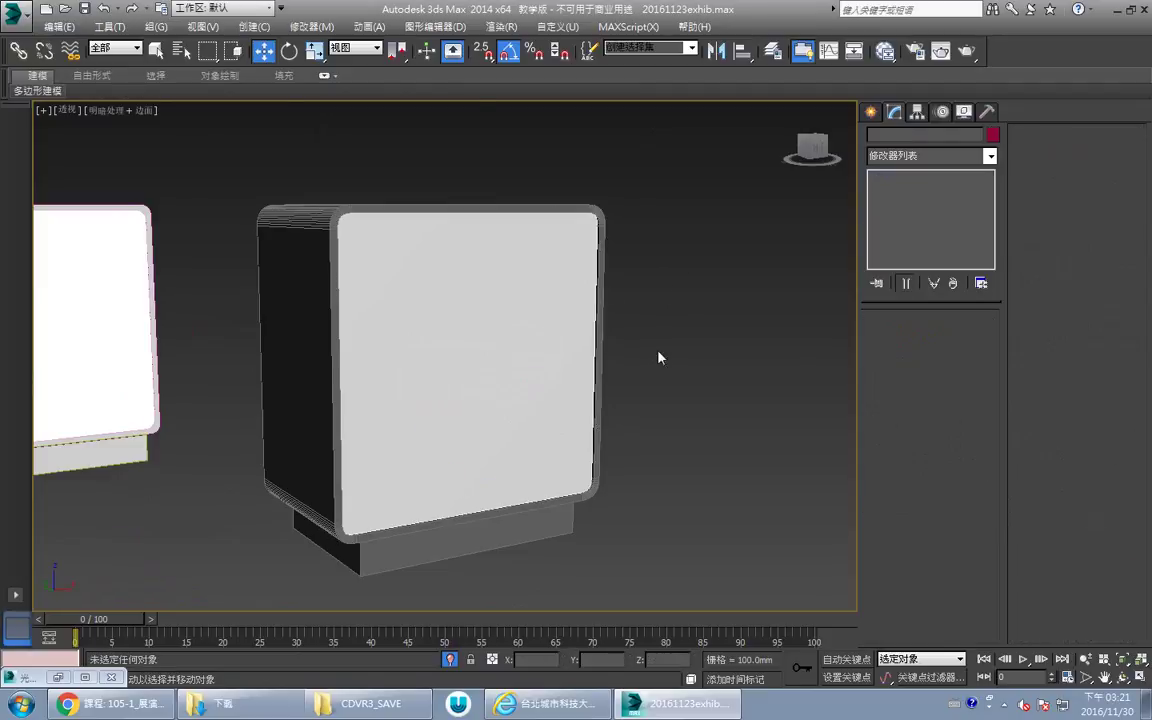
{"action": "mouse_move", "coordinate": [506, 391]}
{"action": "middle_mouse_down", "text": "alt"}
{"action": "mouse_move", "coordinate": [452, 332]}
{"action": "mouse_move", "coordinate": [505, 373]}
{"action": "middle_mouse_up", "text": "alt"}
{"action": "left_click", "coordinate": [478, 306]}
{"action": "middle_click_drag", "start_coordinate": [479, 308], "coordinate": [559, 400]}
{"action": "middle_click_drag", "start_coordinate": [430, 346], "coordinate": [467, 380], "text": "alt"}
{"action": "scroll", "coordinate": [487, 400], "scroll_direction": "down", "scroll_amount": 5}
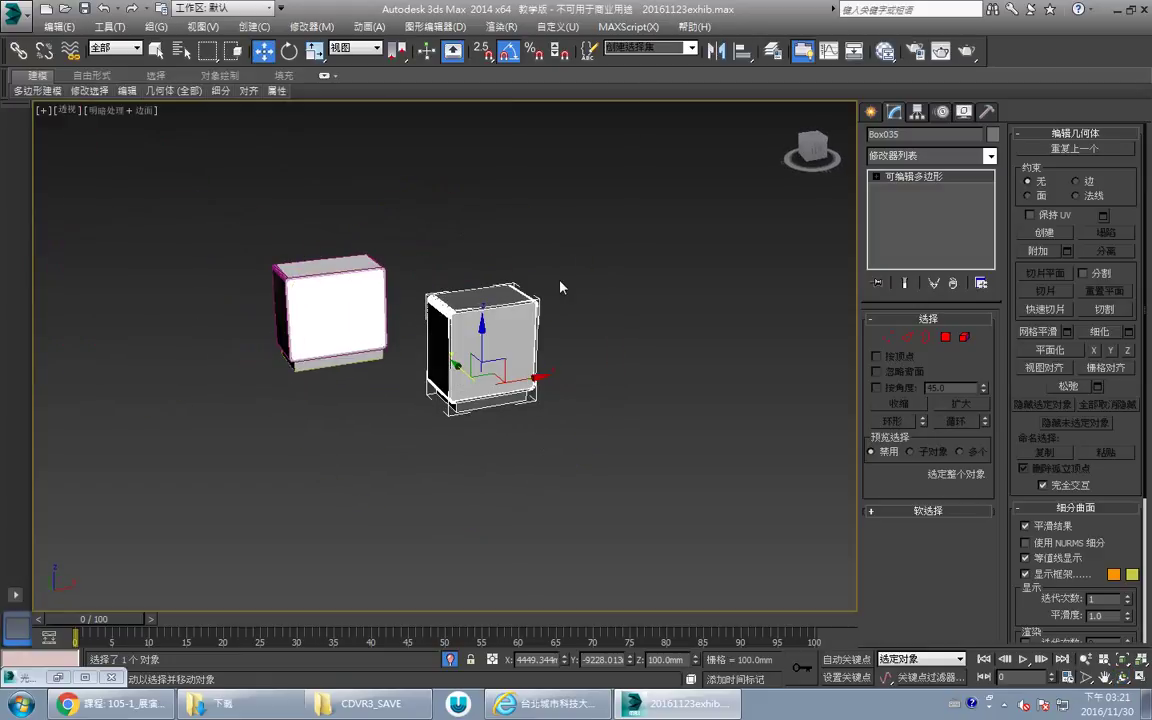
Add the counter's panels to the selected body and exit isolation so the whole exhibition scene is shown.
{"action": "left_click", "coordinate": [502, 402], "text": "ctrl"}
{"action": "right_click", "coordinate": [516, 342]}
{"action": "left_click", "coordinate": [567, 232]}
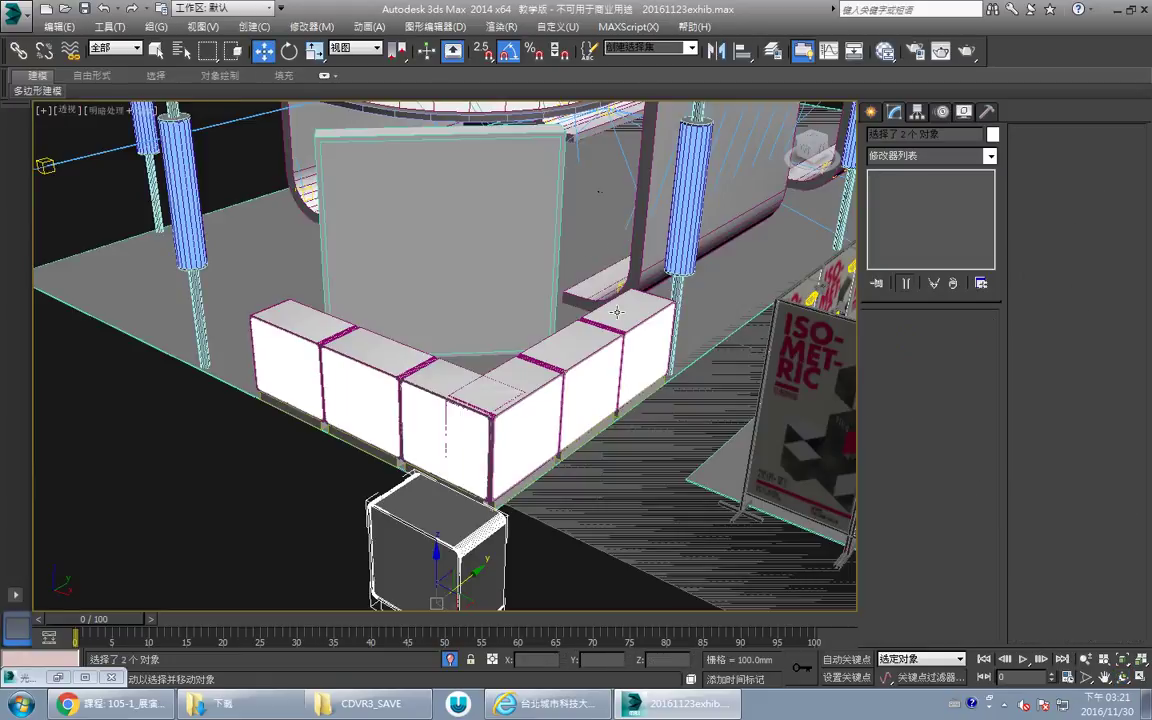
{"action": "middle_click_drag", "start_coordinate": [592, 328], "coordinate": [406, 288], "text": "alt"}
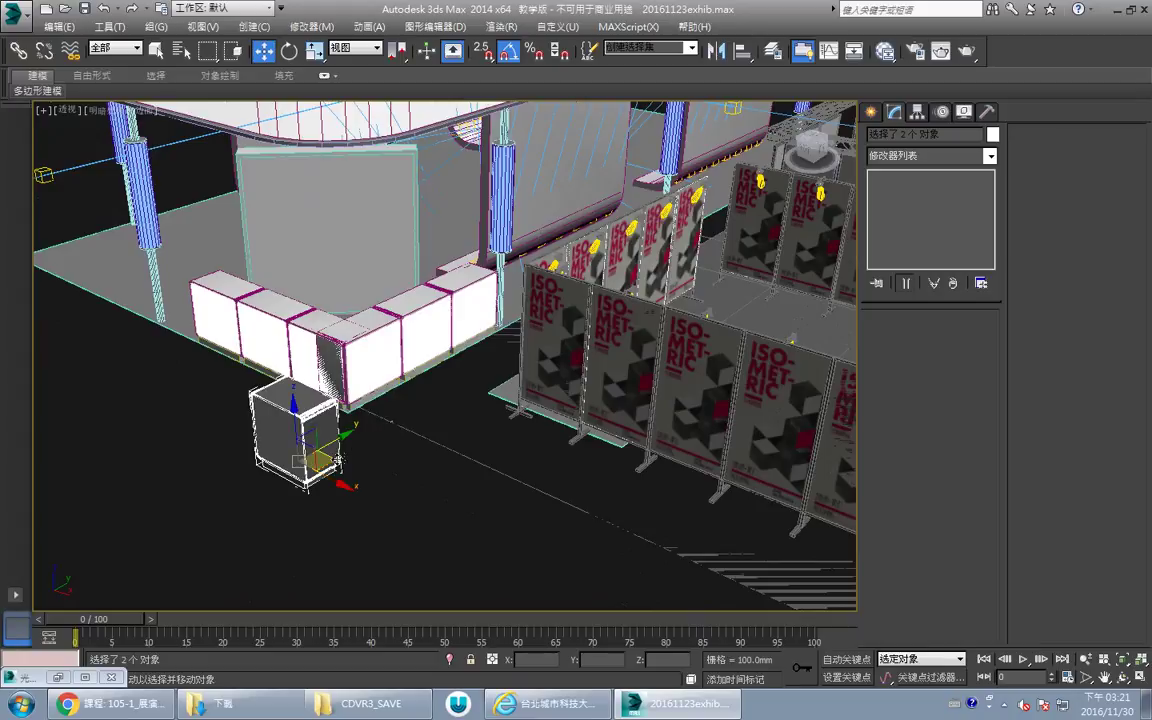
Move the new counter unit away from the white counter row and into the area enclosed by the poster stands.
{"action": "left_click_drag", "start_coordinate": [318, 461], "coordinate": [563, 430]}
{"action": "key", "text": "z"}
{"action": "middle_click_drag", "start_coordinate": [498, 430], "coordinate": [413, 492], "text": "alt"}
{"action": "scroll", "coordinate": [496, 363], "scroll_direction": "down", "scroll_amount": 4}
{"action": "scroll", "coordinate": [491, 383], "scroll_direction": "down", "scroll_amount": 2}
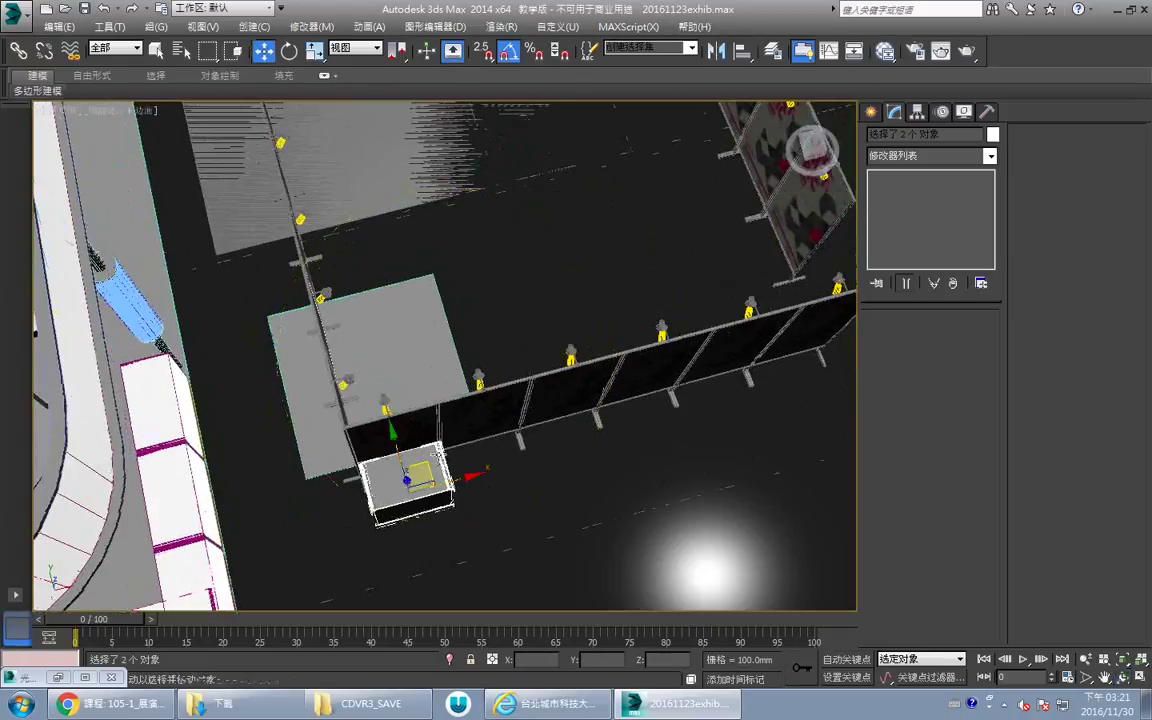
{"action": "left_click_drag", "start_coordinate": [396, 432], "coordinate": [335, 176]}
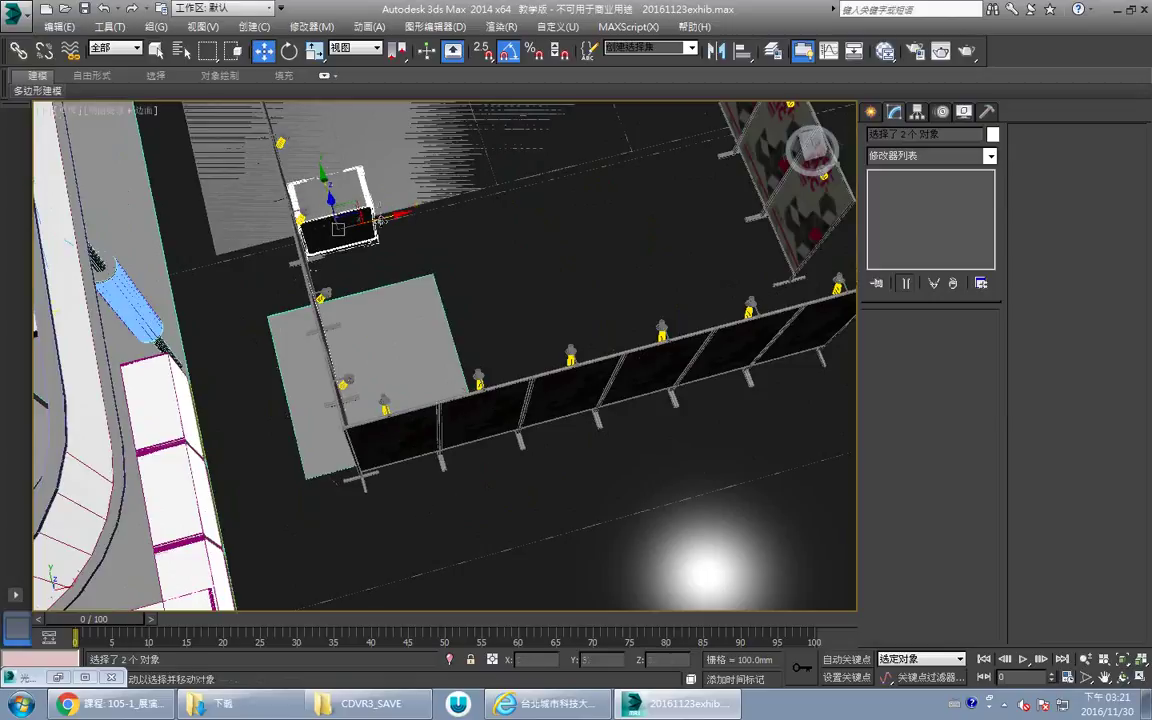
{"action": "left_click_drag", "start_coordinate": [397, 214], "coordinate": [494, 196]}
{"action": "middle_click_drag", "start_coordinate": [534, 279], "coordinate": [505, 362]}
{"action": "mouse_move", "coordinate": [505, 362]}
{"action": "middle_mouse_down", "text": "alt"}
{"action": "mouse_move", "coordinate": [510, 240]}
{"action": "mouse_move", "coordinate": [391, 276]}
{"action": "mouse_move", "coordinate": [465, 311]}
{"action": "mouse_move", "coordinate": [506, 373]}
{"action": "middle_mouse_up", "text": "alt"}
Clone the counter unit along X as 2 instance copies, snapping each one edge to edge to form a row.
{"action": "key", "text": "alt+w"}
{"action": "right_click", "coordinate": [362, 313]}
{"action": "key", "text": "alt+w"}
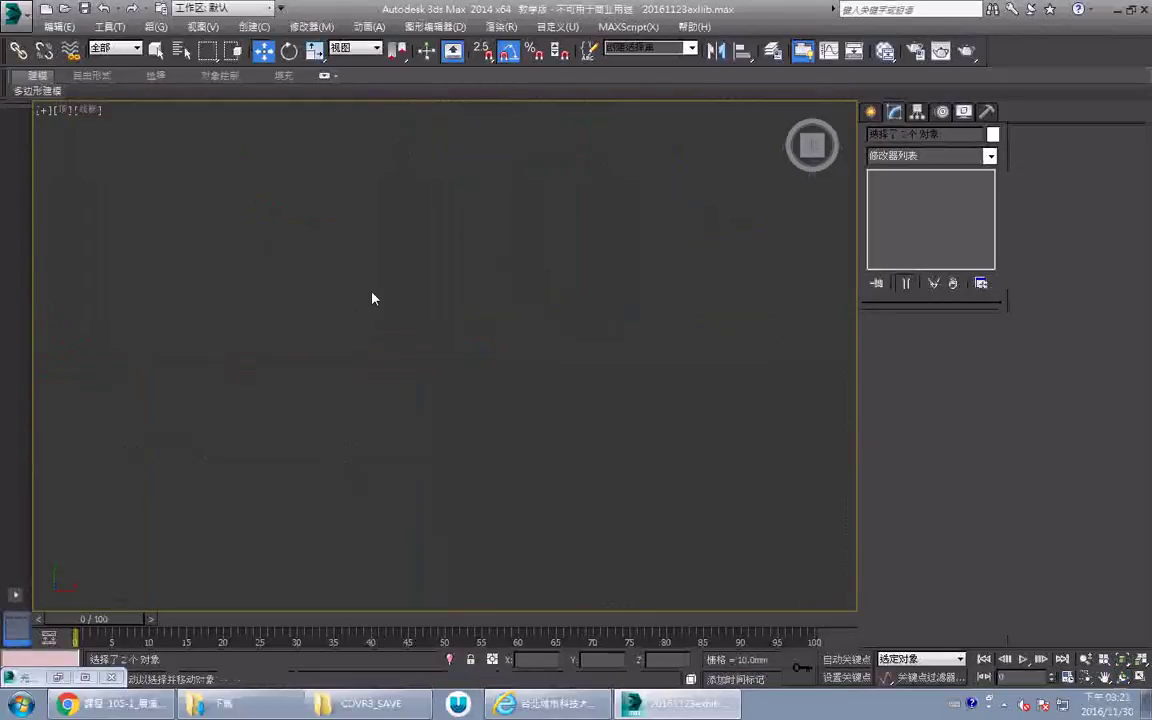
{"action": "middle_click_drag", "start_coordinate": [397, 301], "coordinate": [316, 321]}
{"action": "scroll", "coordinate": [310, 321], "scroll_direction": "down", "scroll_amount": 3}
{"action": "key", "text": "space"}
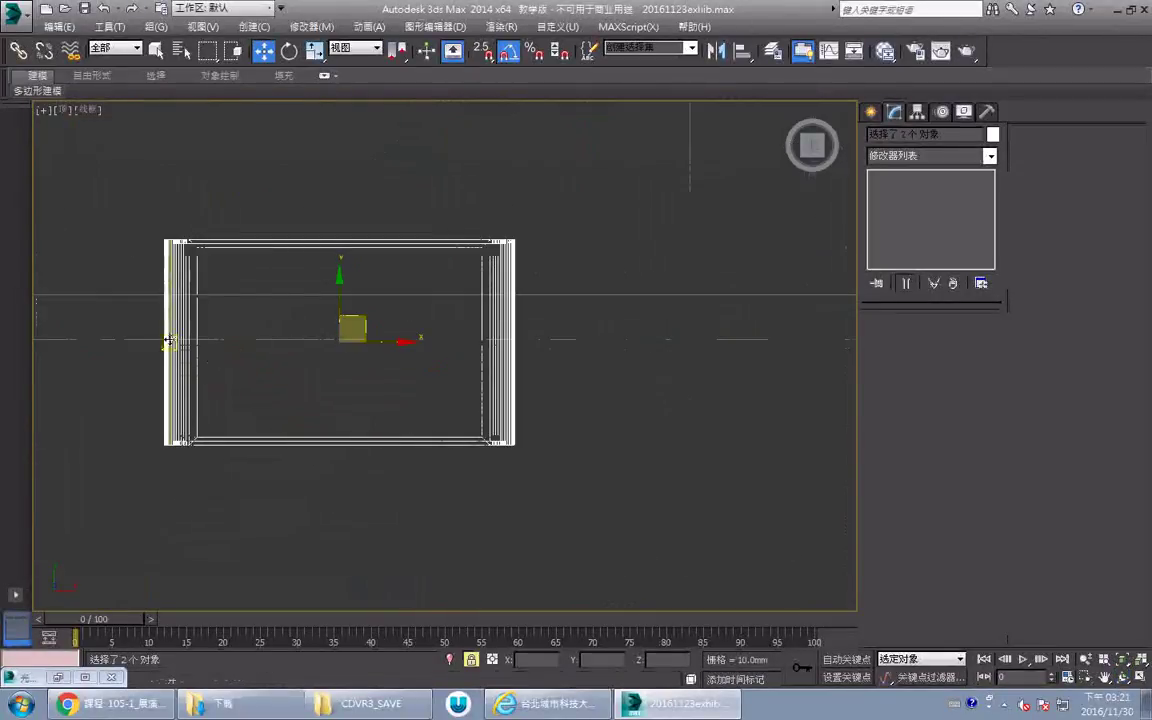
{"action": "key", "text": "s"}
{"action": "mouse_move", "coordinate": [164, 341]}
{"action": "left_mouse_down", "text": "shift"}
{"action": "mouse_move", "coordinate": [532, 342]}
{"action": "mouse_move", "coordinate": [521, 341]}
{"action": "left_mouse_up", "text": "shift"}
{"action": "left_click", "coordinate": [616, 357]}
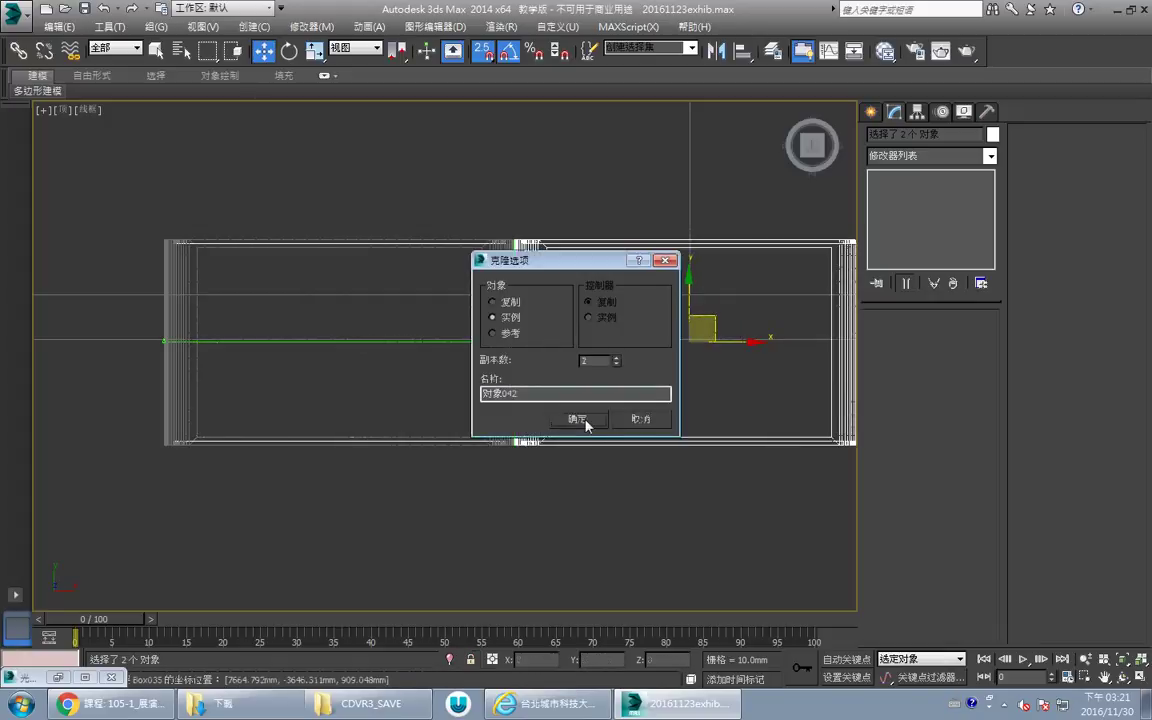
{"action": "left_click", "coordinate": [586, 425]}
{"action": "middle_click_drag", "start_coordinate": [699, 429], "coordinate": [463, 381]}
{"action": "scroll", "coordinate": [463, 381], "scroll_direction": "down", "scroll_amount": 3}
{"action": "scroll", "coordinate": [561, 379], "scroll_direction": "down", "scroll_amount": 5}
{"action": "key", "text": "s"}
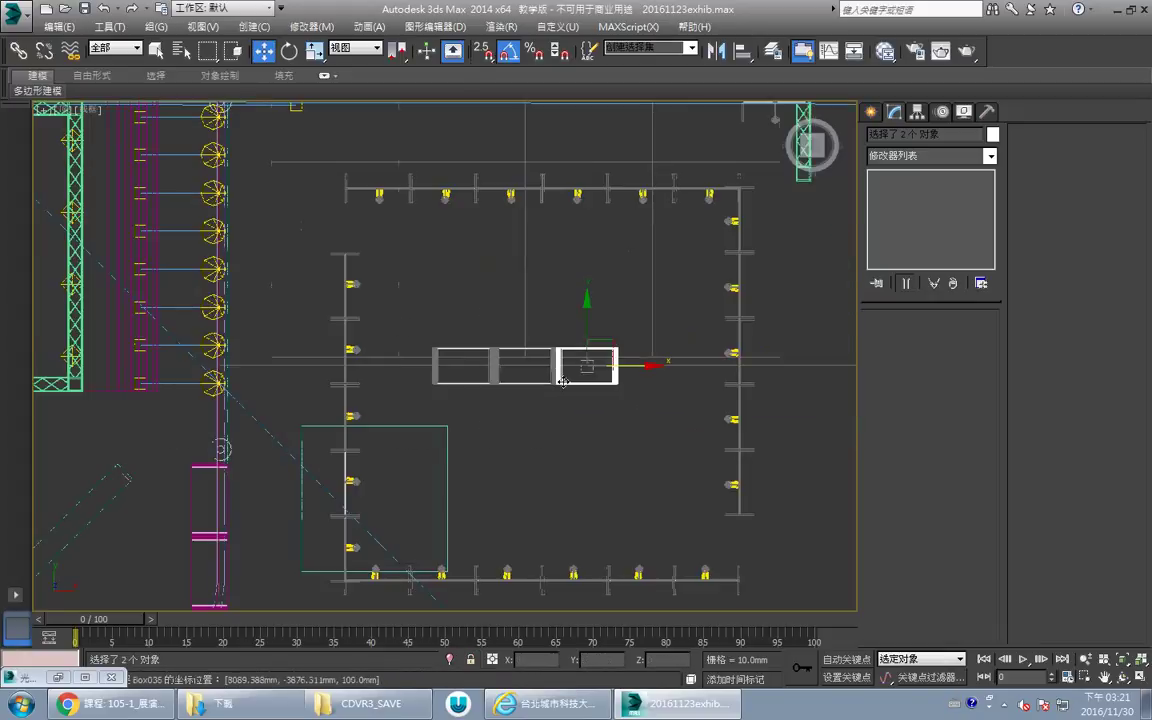
Select the roof truss above the panel-walled booth behind the posters and isolate it.
{"action": "key", "text": "alt+w"}
{"action": "right_click", "coordinate": [738, 462]}
{"action": "key", "text": "alt+w"}
{"action": "middle_click_drag", "start_coordinate": [527, 429], "coordinate": [470, 365]}
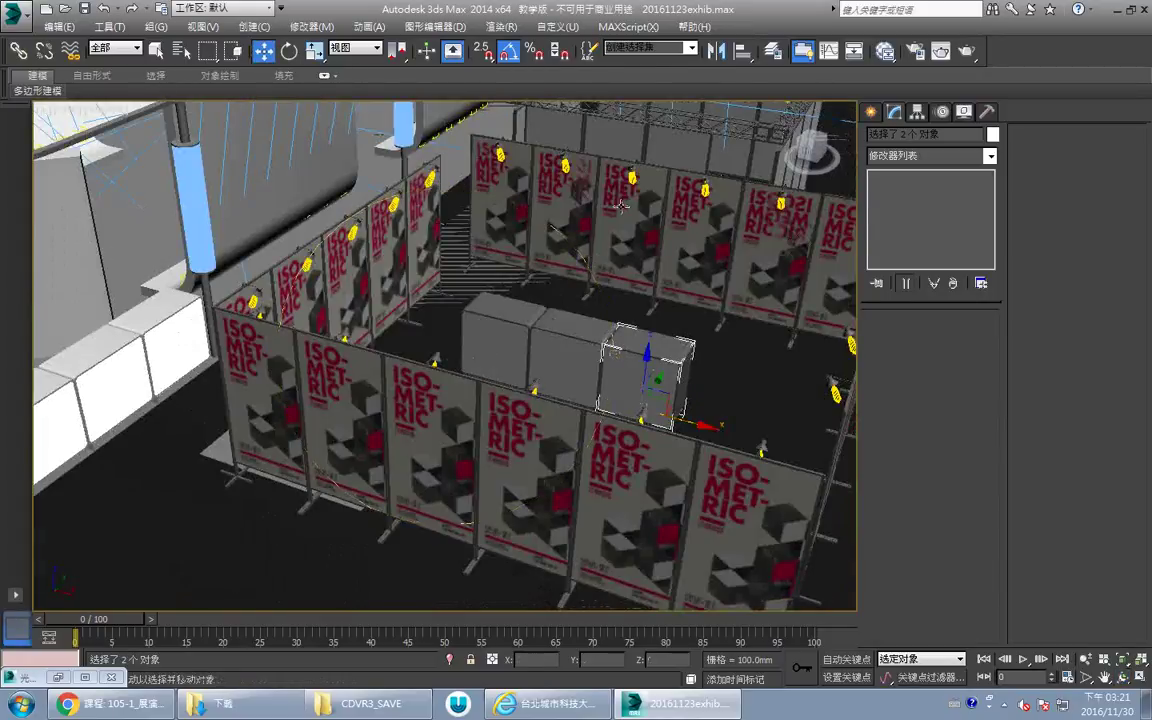
{"action": "left_click", "coordinate": [672, 291]}
{"action": "middle_click_drag", "start_coordinate": [672, 291], "coordinate": [405, 352]}
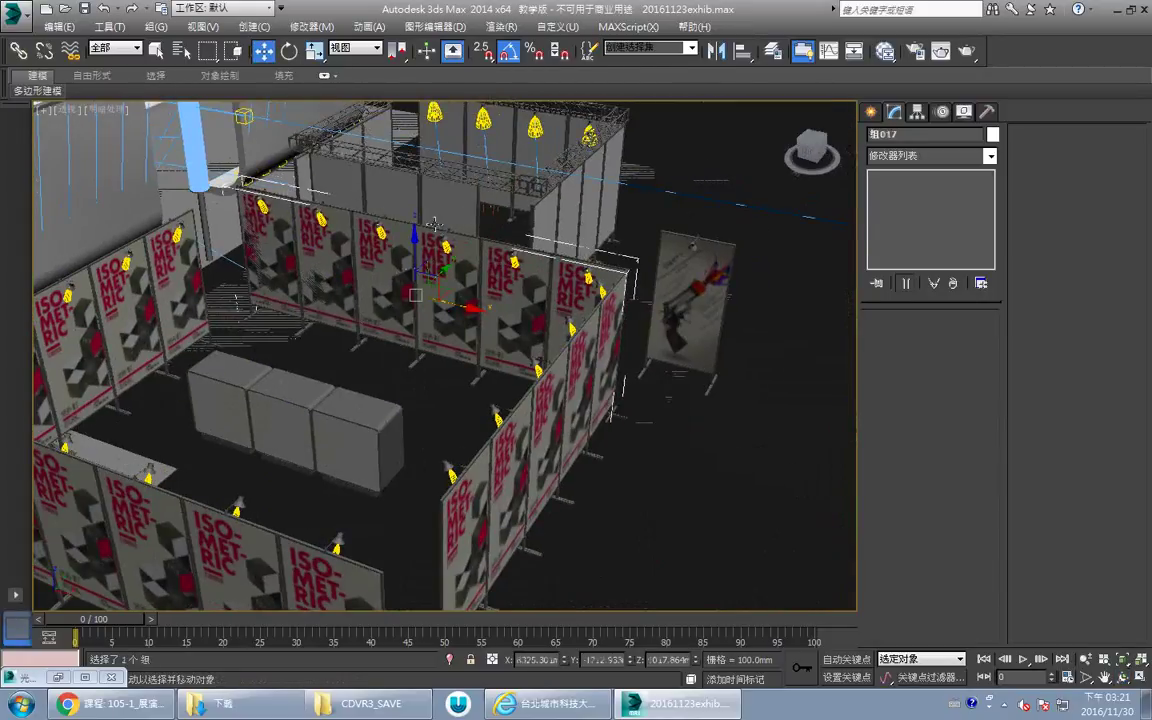
{"action": "left_click", "coordinate": [538, 183]}
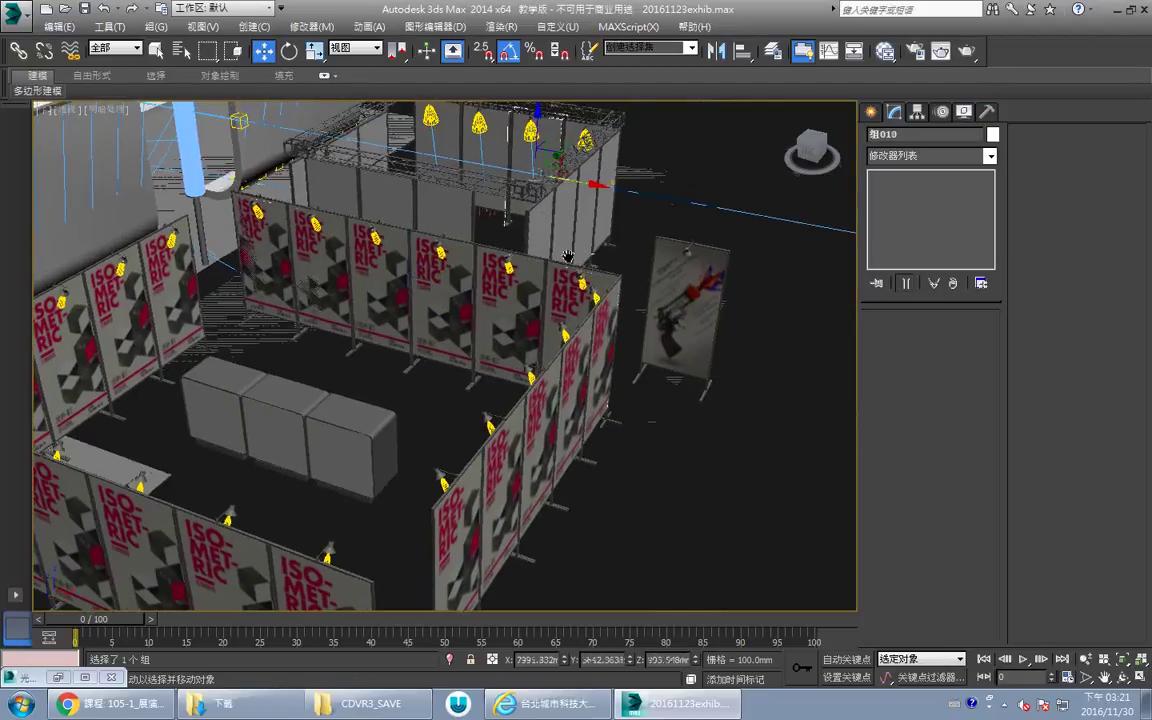
{"action": "middle_click_drag", "start_coordinate": [540, 186], "coordinate": [457, 302]}
{"action": "scroll", "coordinate": [460, 303], "scroll_direction": "up", "scroll_amount": 3}
{"action": "left_click", "coordinate": [530, 190]}
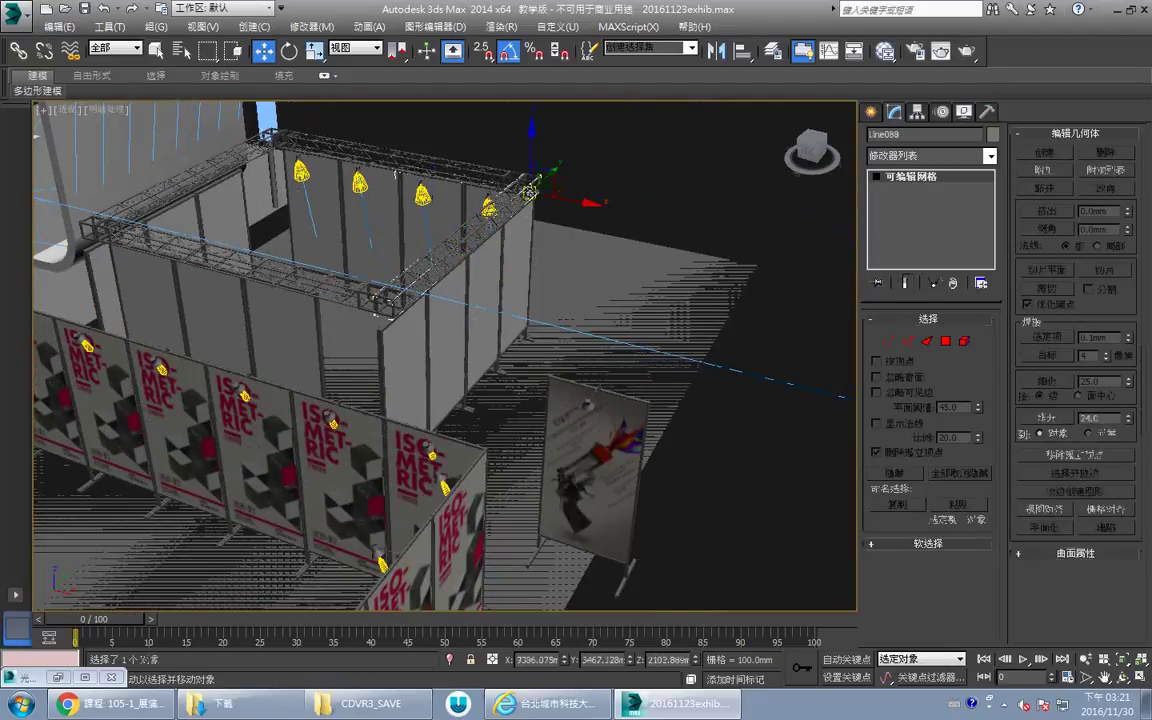
{"action": "key", "text": "alt+q"}
Examine the isolated truss and its open cube-shaped end frame from several angles, and clear the selection.
{"action": "key", "text": "ctrl+r"}
{"action": "left_click_drag", "start_coordinate": [528, 366], "coordinate": [200, 390]}
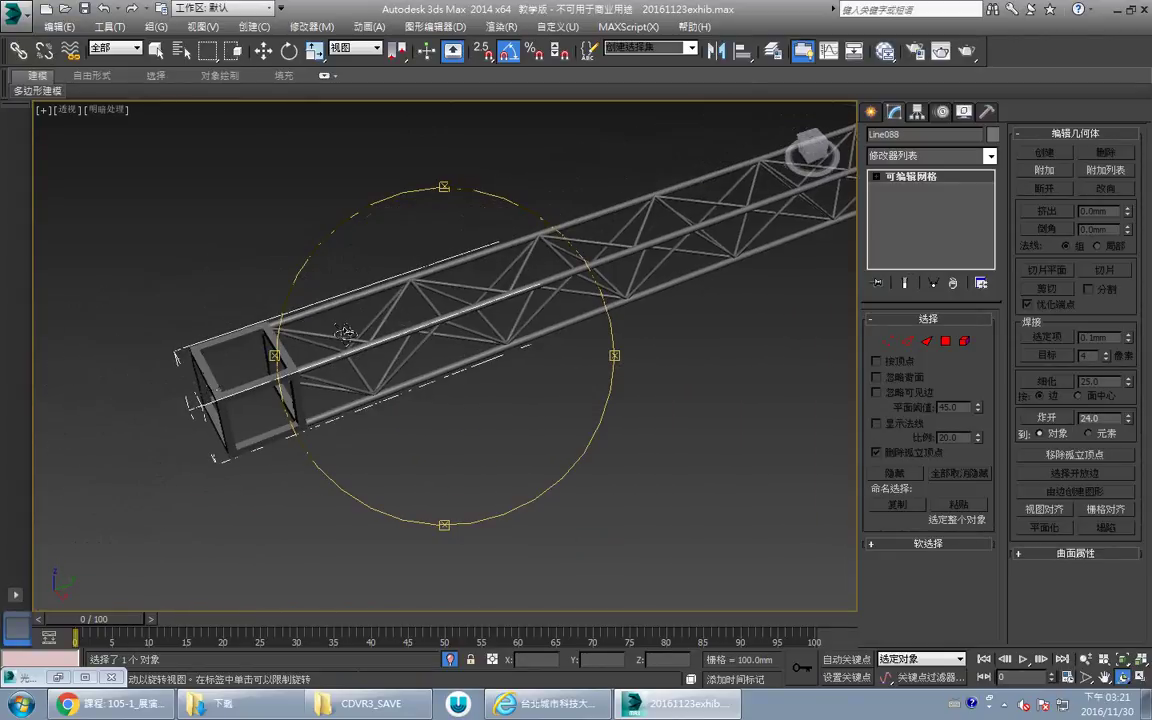
{"action": "middle_click_drag", "start_coordinate": [560, 358], "coordinate": [365, 411]}
{"action": "scroll", "coordinate": [591, 282], "scroll_direction": "down", "scroll_amount": 5}
{"action": "middle_click_drag", "start_coordinate": [591, 282], "coordinate": [643, 293]}
{"action": "scroll", "coordinate": [584, 302], "scroll_direction": "up", "scroll_amount": 3}
{"action": "scroll", "coordinate": [488, 377], "scroll_direction": "down", "scroll_amount": 3}
{"action": "scroll", "coordinate": [572, 314], "scroll_direction": "up", "scroll_amount": 2}
{"action": "middle_click_drag", "start_coordinate": [474, 352], "coordinate": [706, 280]}
{"action": "left_click_drag", "start_coordinate": [441, 312], "coordinate": [456, 297]}
{"action": "right_click", "coordinate": [456, 297]}
{"action": "left_click", "coordinate": [339, 209]}
{"action": "scroll", "coordinate": [329, 293], "scroll_direction": "up", "scroll_amount": 5}
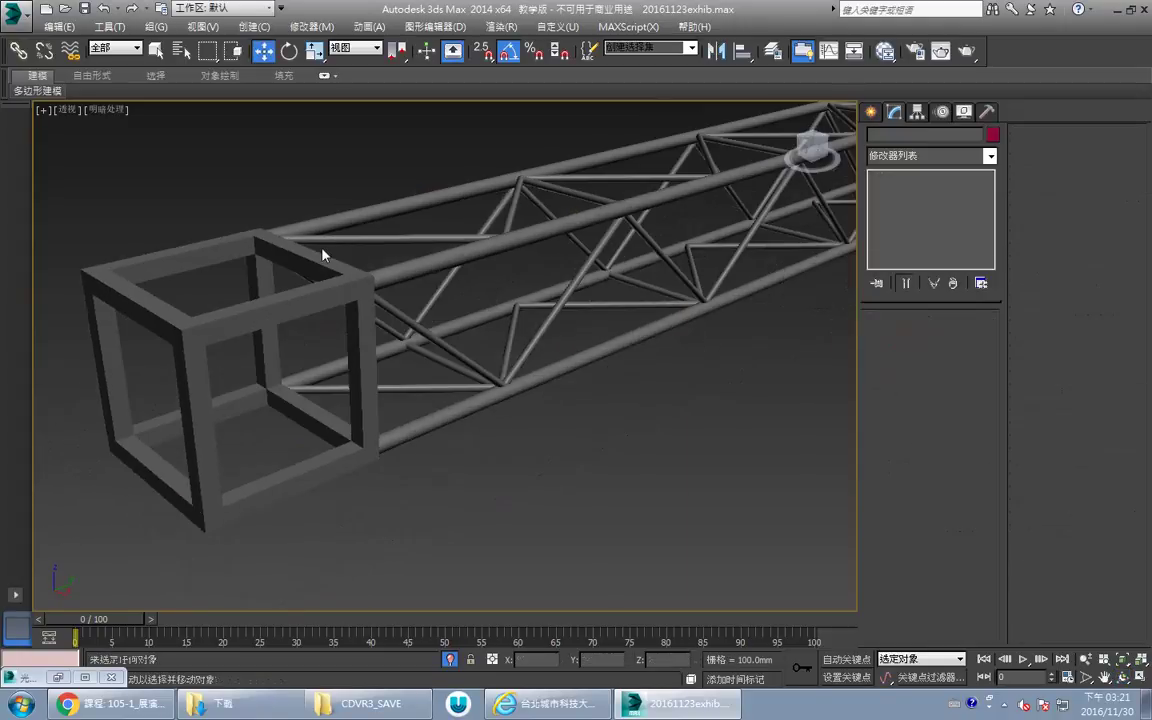
Draw a box about 201 x 187 x 62 mm beside the truss's end frame in the top view.
{"action": "key", "text": "alt+w"}
{"action": "left_click", "coordinate": [231, 244]}
{"action": "key", "text": "alt+w"}
{"action": "key", "text": "z"}
{"action": "middle_click_drag", "start_coordinate": [398, 292], "coordinate": [257, 319]}
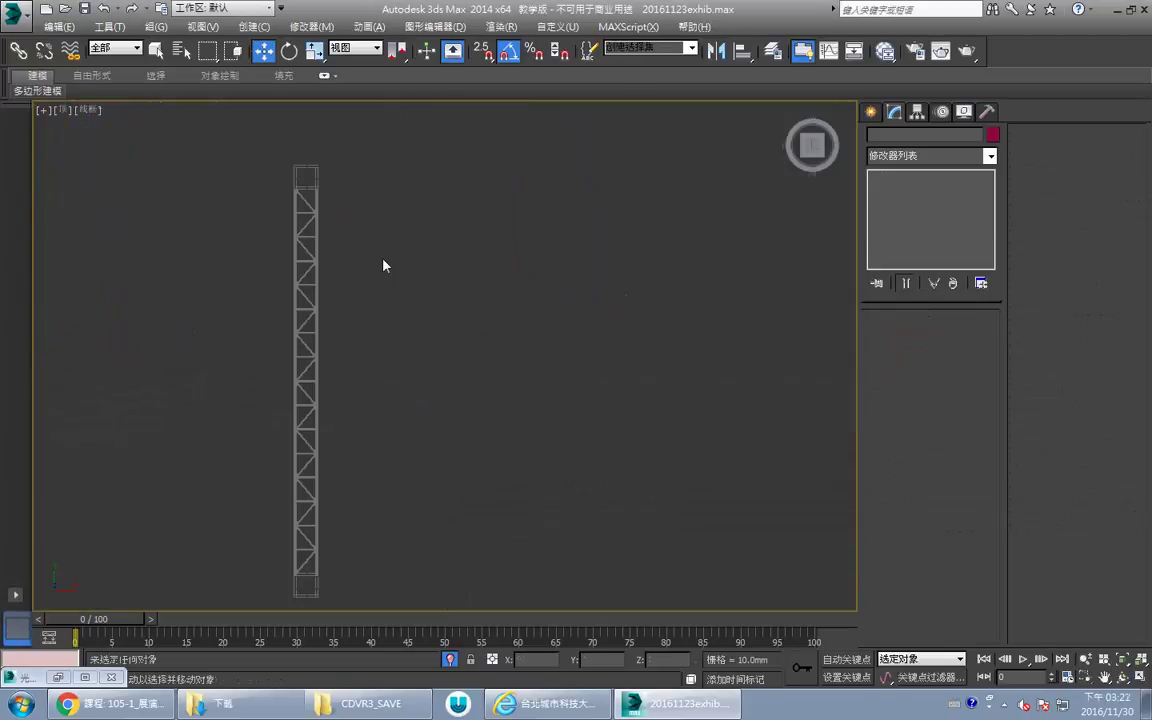
{"action": "left_click", "coordinate": [873, 113]}
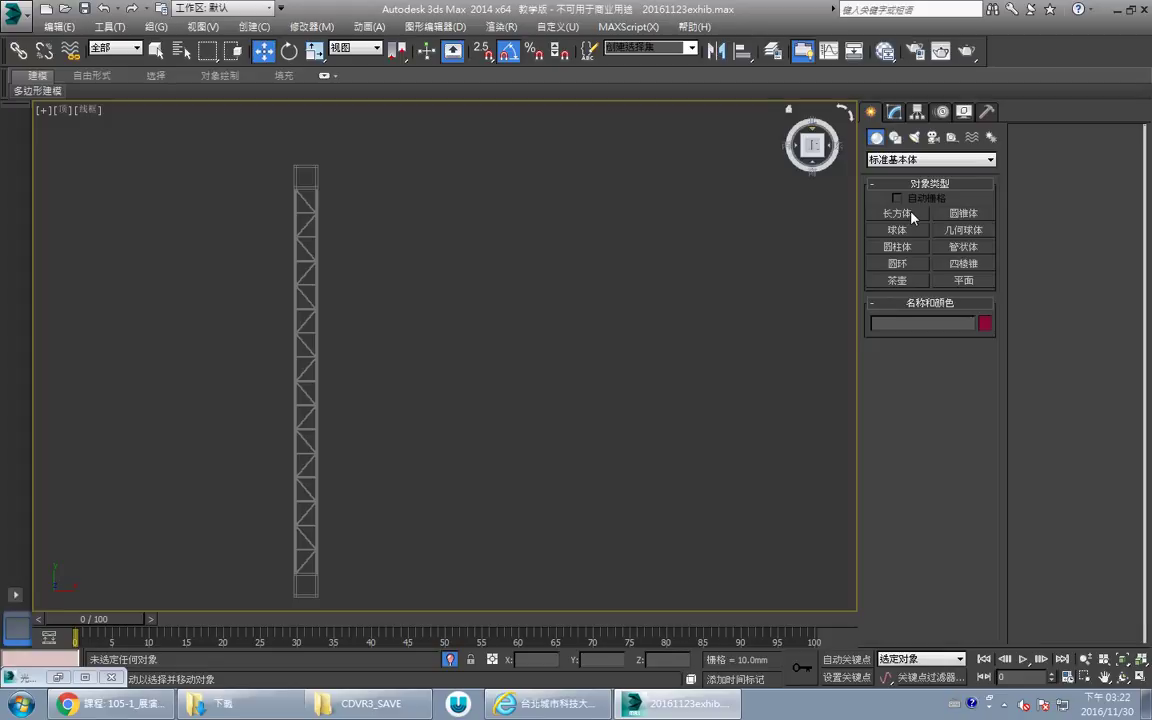
{"action": "left_click", "coordinate": [895, 138]}
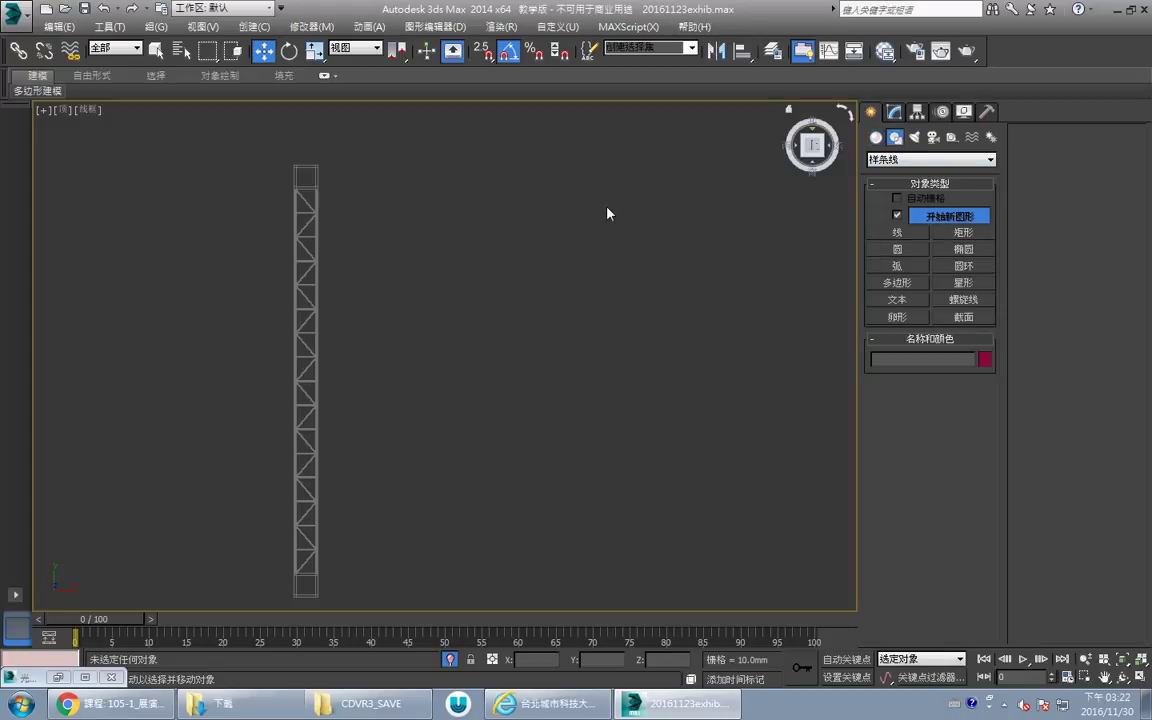
{"action": "left_click", "coordinate": [876, 138]}
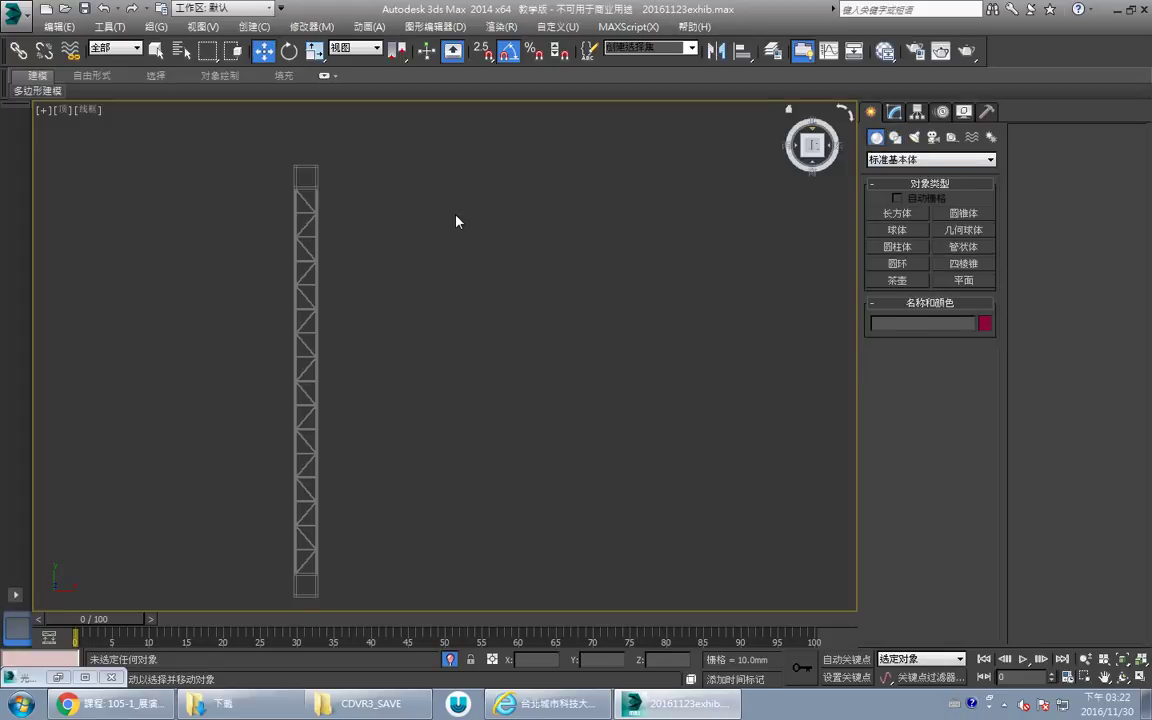
{"action": "middle_click_drag", "start_coordinate": [467, 203], "coordinate": [489, 339]}
{"action": "scroll", "coordinate": [540, 341], "scroll_direction": "up", "scroll_amount": 6}
{"action": "middle_click_drag", "start_coordinate": [608, 302], "coordinate": [731, 304]}
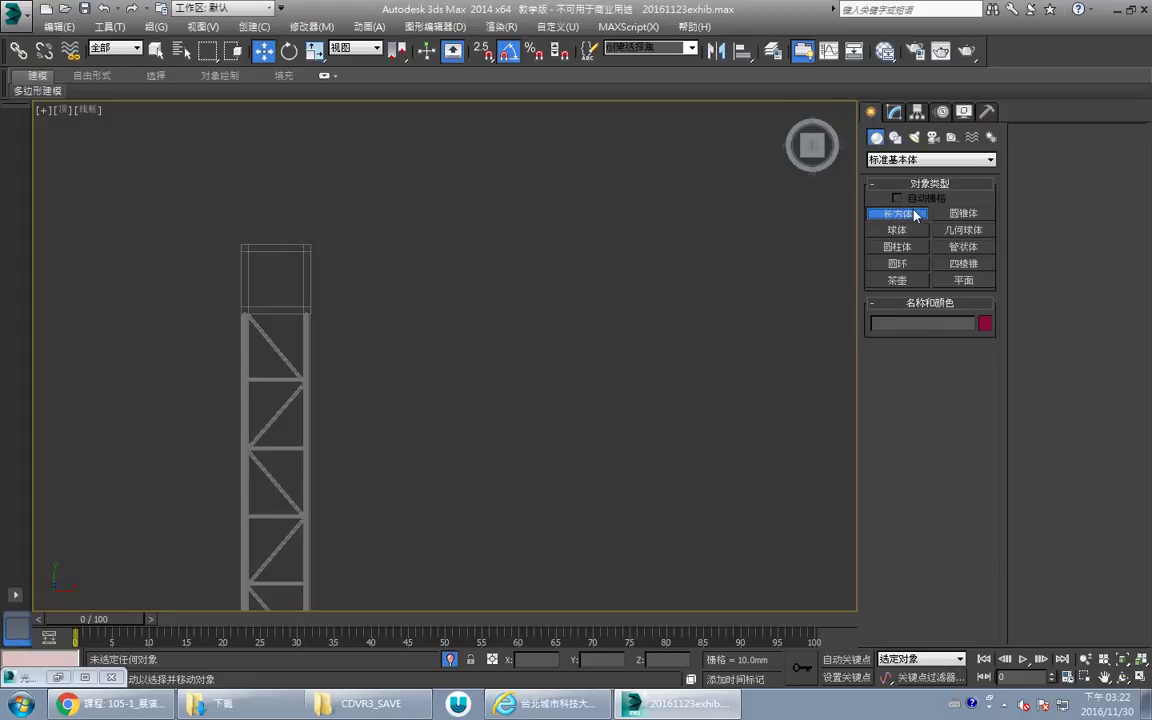
{"action": "left_click", "coordinate": [898, 213]}
{"action": "left_click_drag", "start_coordinate": [389, 243], "coordinate": [452, 311]}
{"action": "left_click", "coordinate": [447, 291]}
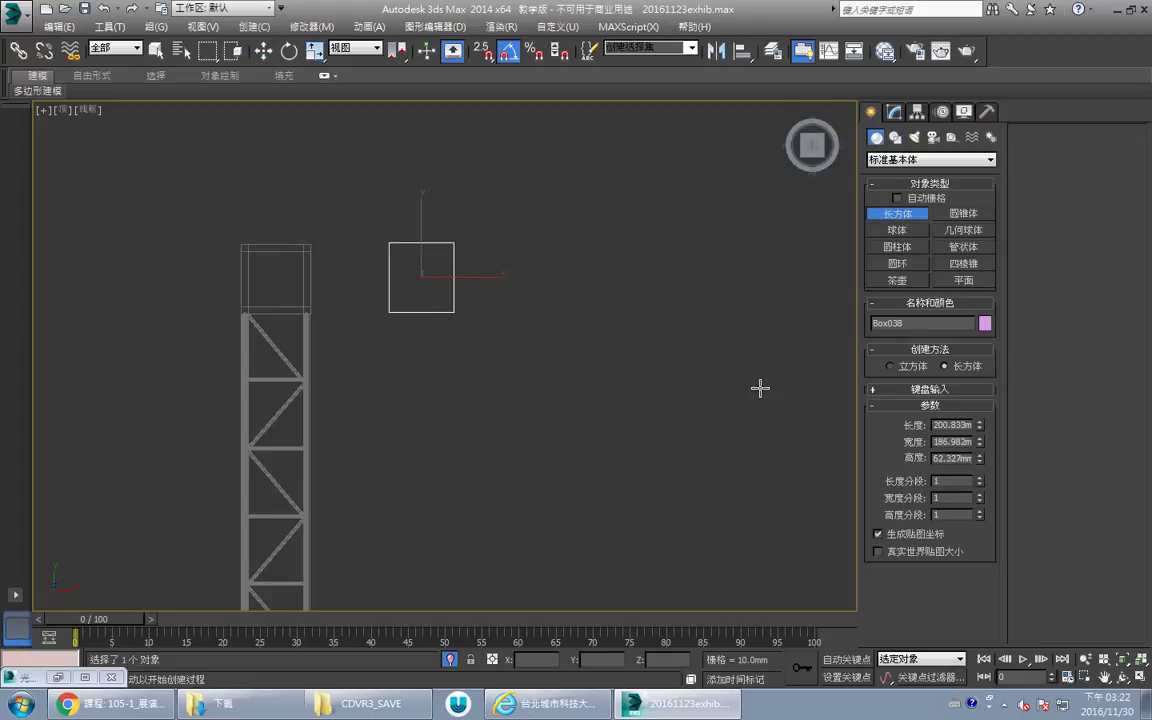
Set the new box's length, width and height to 200 mm each.
{"action": "double_click", "coordinate": [948, 422]}
{"action": "type", "text": "200"}
{"action": "key", "text": "Tab"}
{"action": "type", "text": "200"}
{"action": "key", "text": "Tab"}
{"action": "type", "text": "200"}
{"action": "key", "text": "Return"}
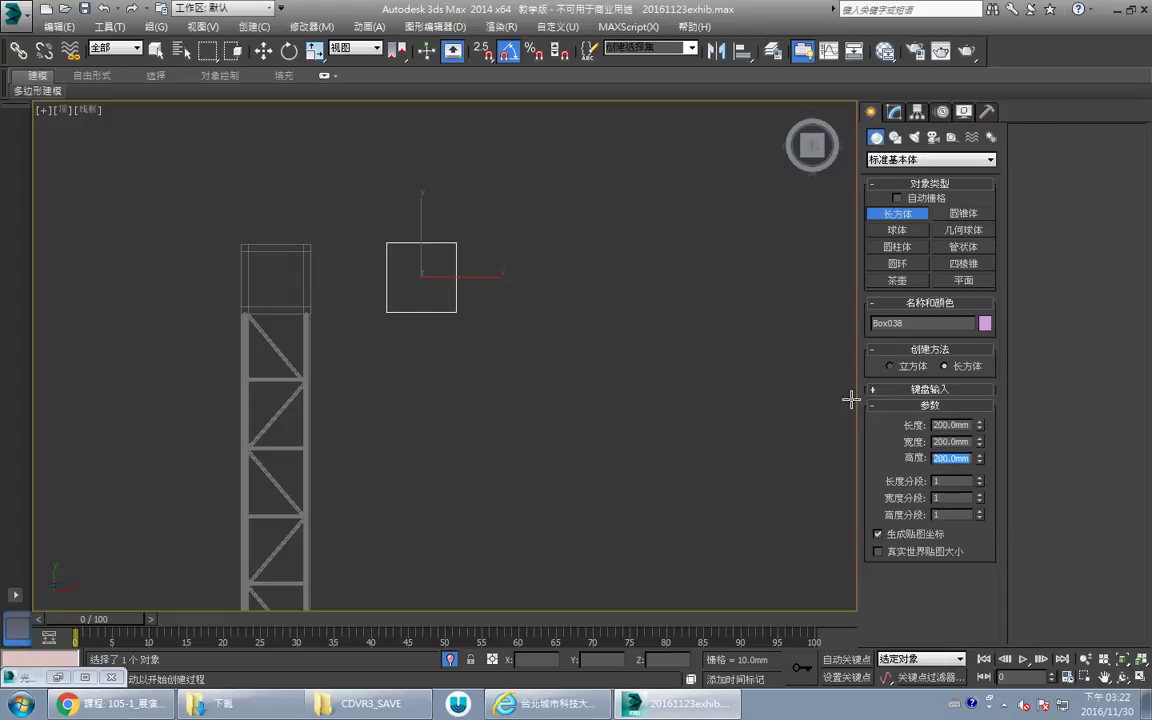
Examine the new cube alongside the truss in the perspective view.
{"action": "middle_click_drag", "start_coordinate": [646, 291], "coordinate": [645, 301]}
{"action": "key", "text": "alt+w"}
{"action": "middle_click", "coordinate": [751, 447]}
{"action": "key", "text": "alt+w"}
{"action": "key", "text": "z"}
{"action": "scroll", "coordinate": [674, 374], "scroll_direction": "down", "scroll_amount": 5}
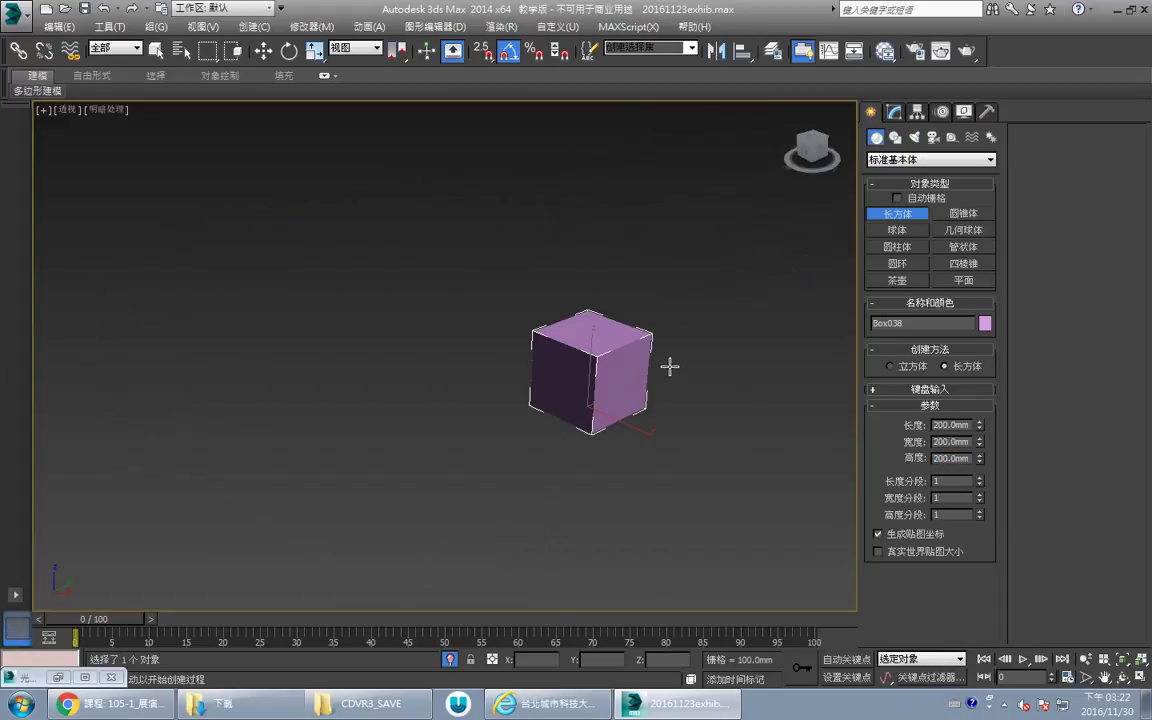
{"action": "scroll", "coordinate": [669, 366], "scroll_direction": "down", "scroll_amount": 5}
{"action": "scroll", "coordinate": [670, 363], "scroll_direction": "up", "scroll_amount": 1}
{"action": "scroll", "coordinate": [668, 363], "scroll_direction": "down", "scroll_amount": 1}
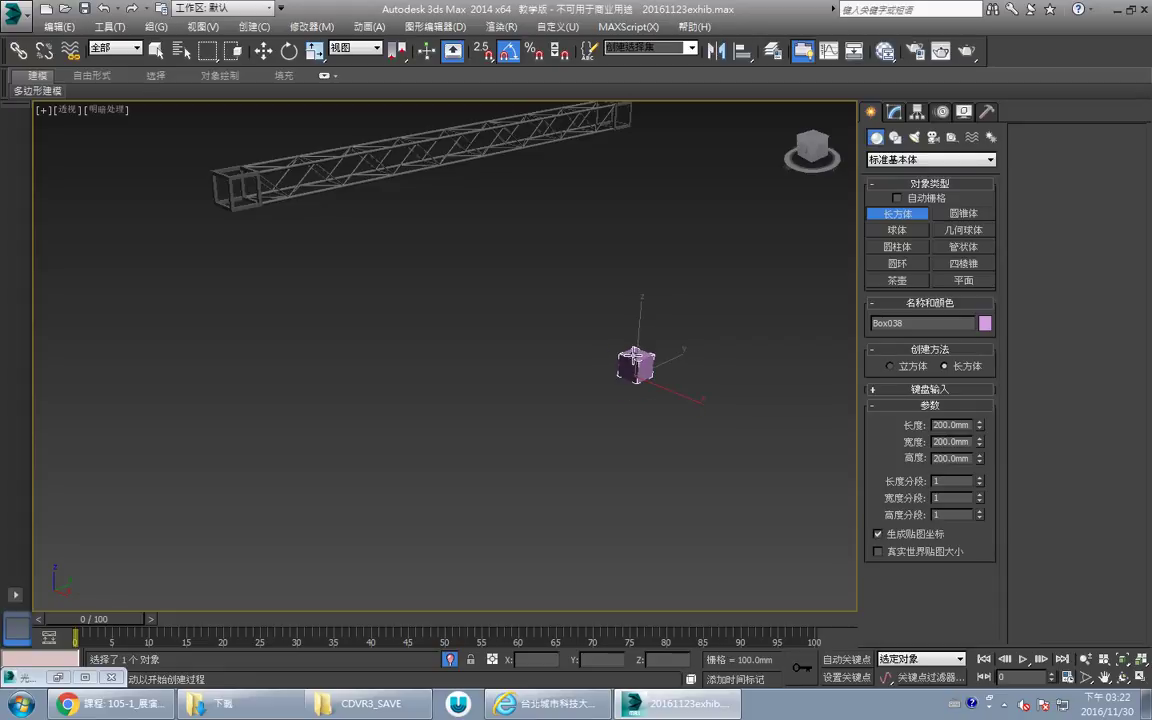
{"action": "middle_click_drag", "start_coordinate": [608, 227], "coordinate": [605, 290]}
{"action": "scroll", "coordinate": [645, 386], "scroll_direction": "up", "scroll_amount": 1}
{"action": "middle_click_drag", "start_coordinate": [645, 386], "coordinate": [589, 321]}
{"action": "scroll", "coordinate": [625, 347], "scroll_direction": "up", "scroll_amount": 5}
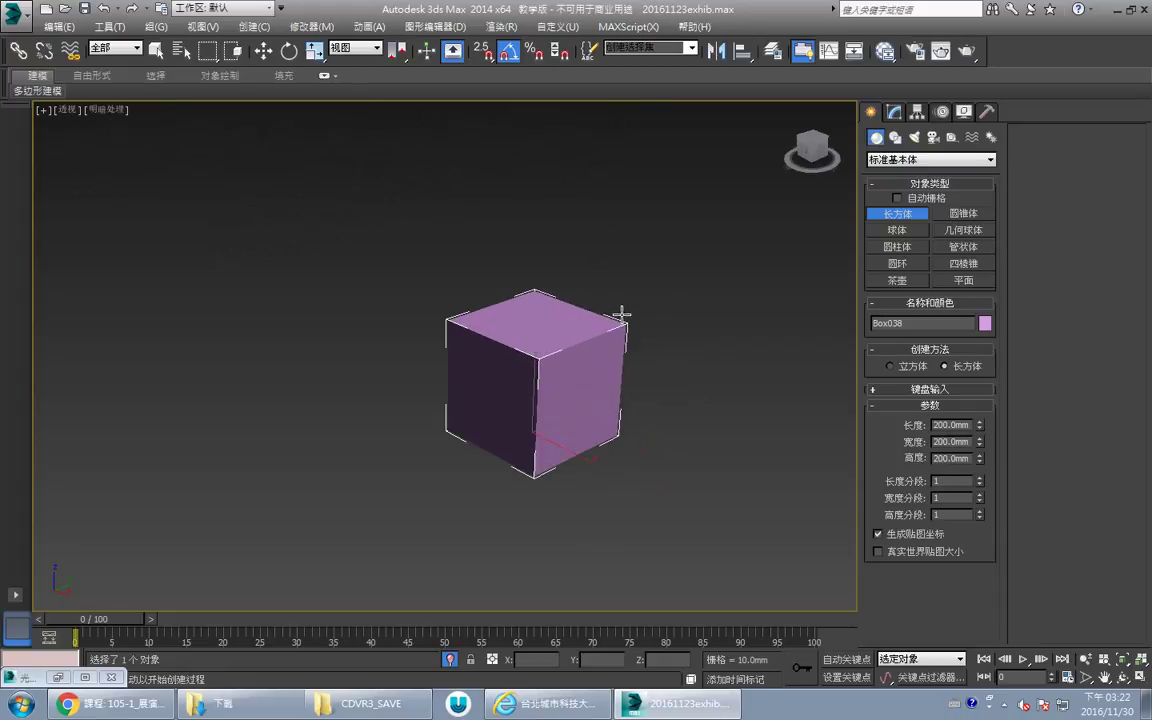
Apply the Lattice (晶格) modifier to the 200 mm cube.
{"action": "key", "text": "w"}
{"action": "left_click", "coordinate": [894, 111]}
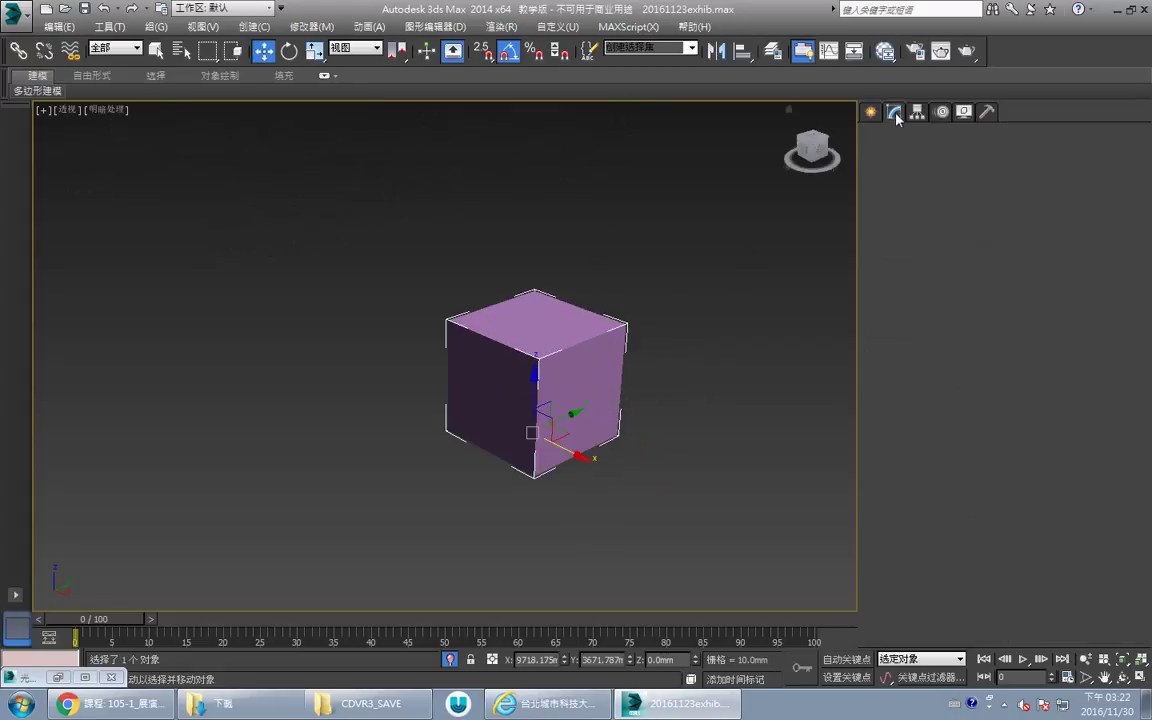
{"action": "left_click", "coordinate": [991, 158]}
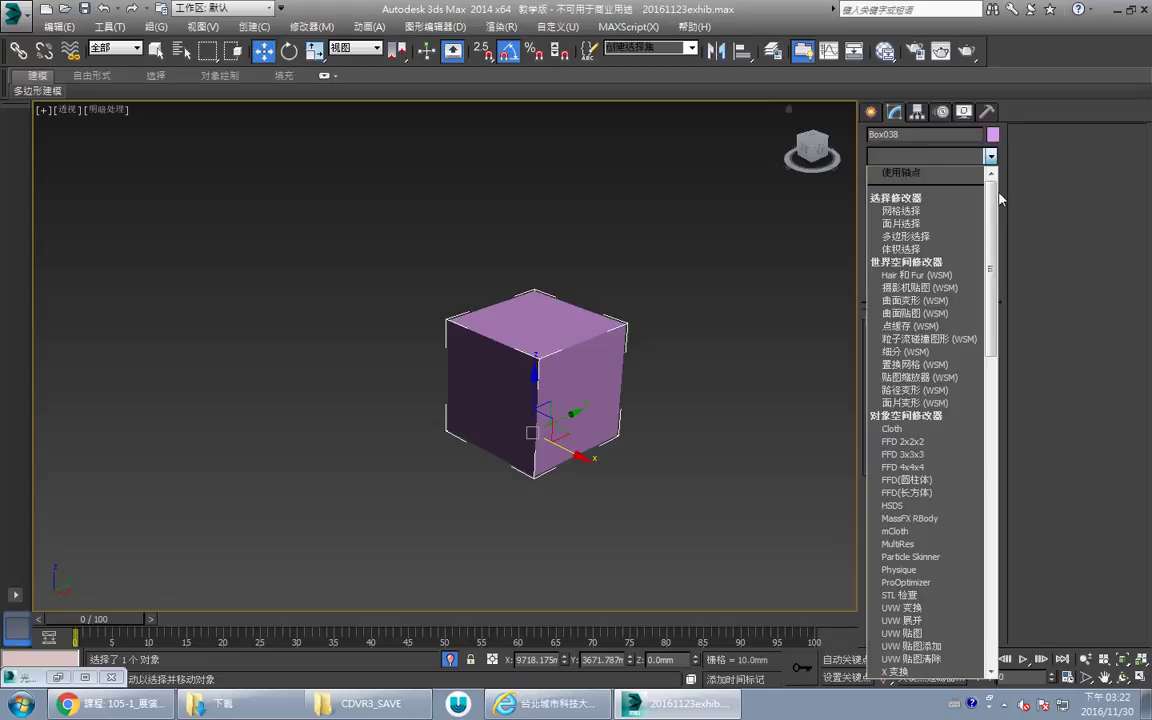
{"action": "left_click_drag", "start_coordinate": [995, 202], "coordinate": [1000, 251]}
{"action": "scroll", "coordinate": [995, 270], "scroll_direction": "up", "scroll_amount": 1}
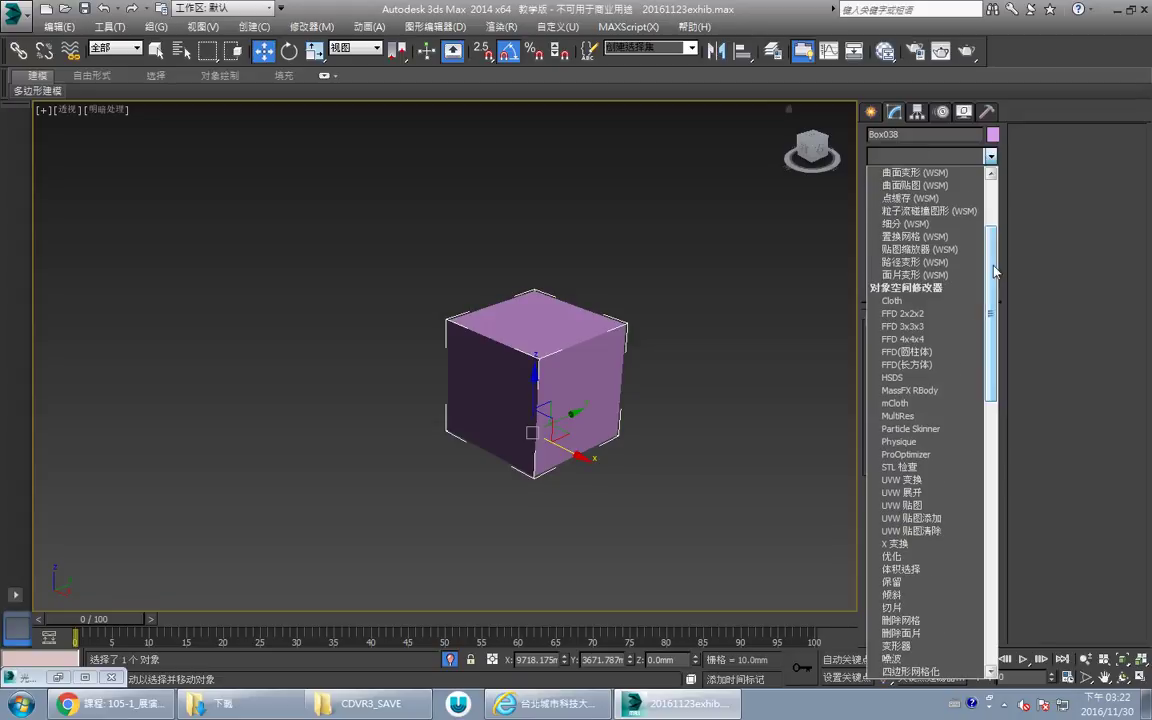
{"action": "left_click_drag", "start_coordinate": [996, 264], "coordinate": [990, 438]}
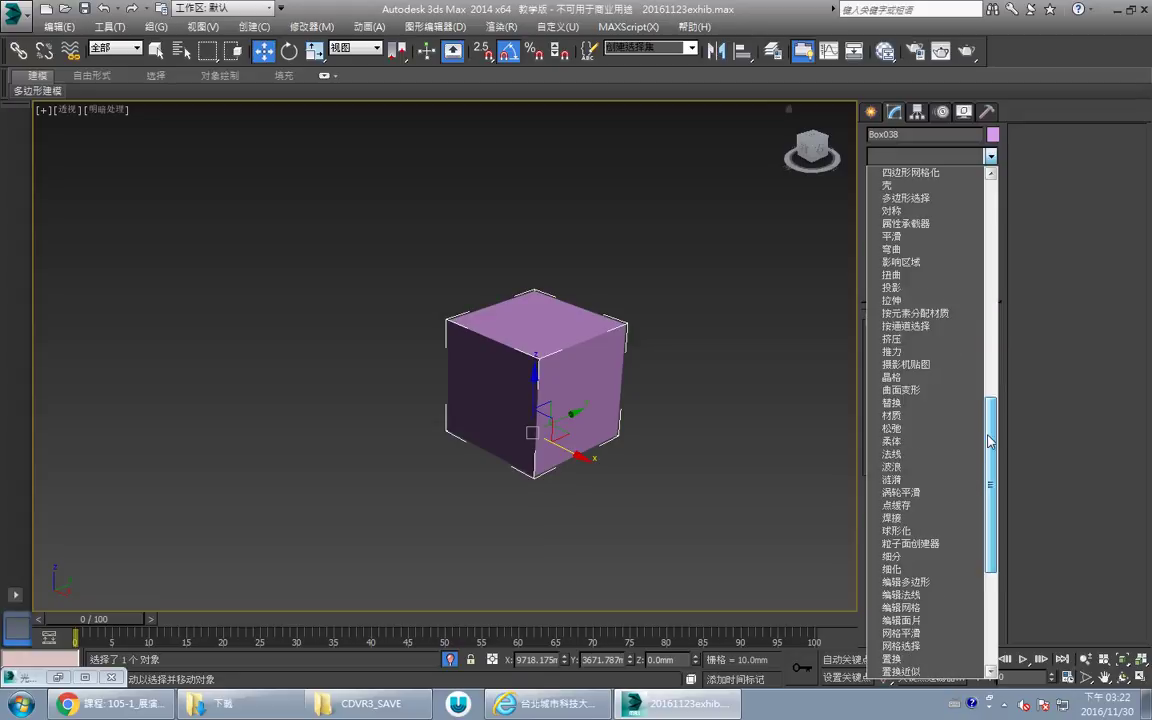
{"action": "left_click", "coordinate": [912, 381]}
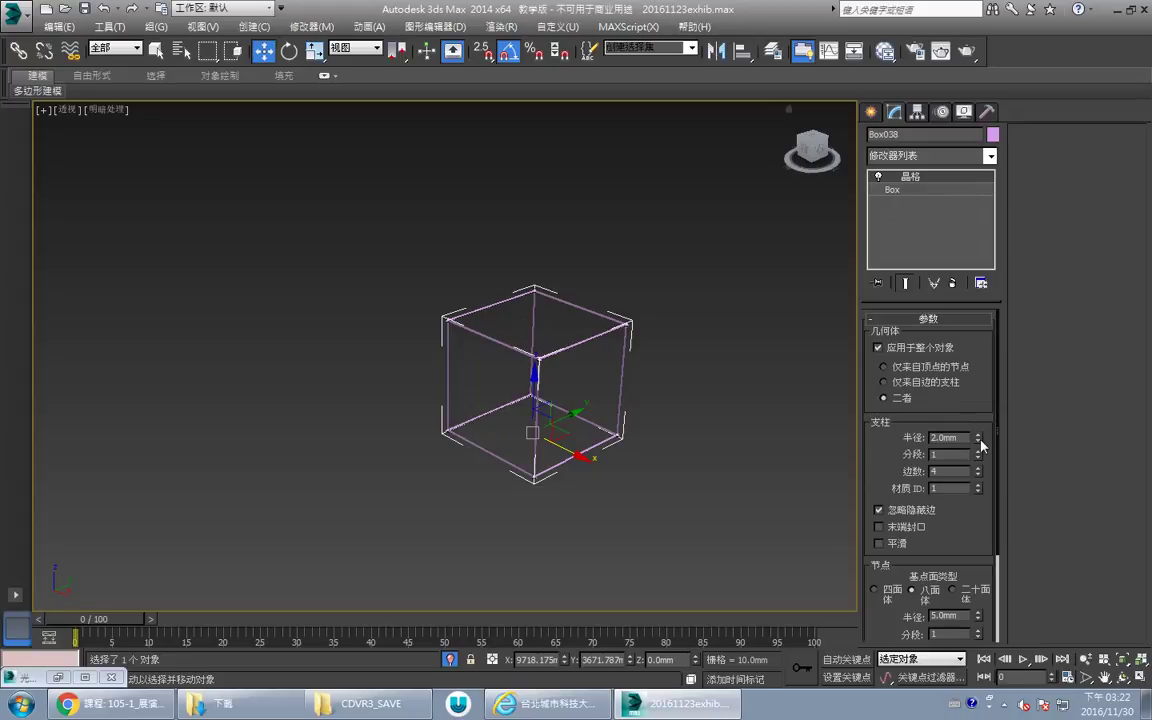
Set the lattice's strut radius to 5.5 mm.
{"action": "left_click_drag", "start_coordinate": [979, 441], "coordinate": [953, 473]}
{"action": "middle_click_drag", "start_coordinate": [496, 361], "coordinate": [463, 360]}
{"action": "scroll", "coordinate": [463, 360], "scroll_direction": "up", "scroll_amount": 3}
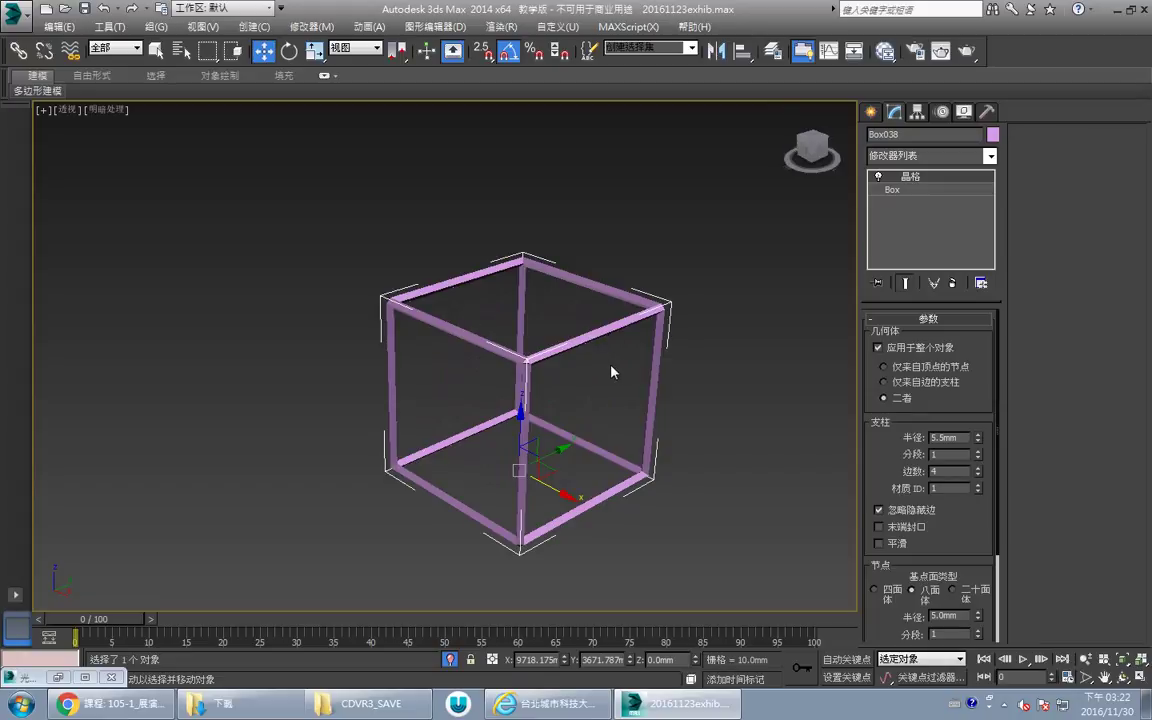
Change the lattice nodes to icosahedrons with a 13 mm radius and set the strut radius to 8 mm.
{"action": "left_click_drag", "start_coordinate": [982, 553], "coordinate": [976, 510]}
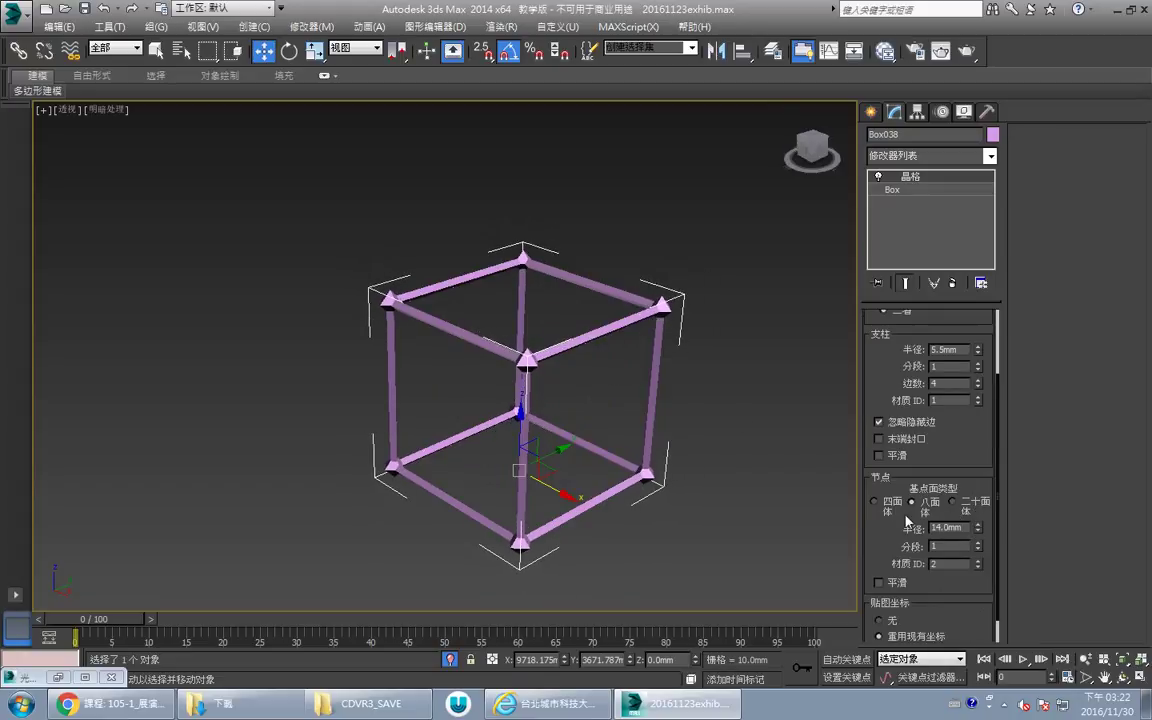
{"action": "left_click", "coordinate": [898, 511]}
{"action": "left_click", "coordinate": [972, 510]}
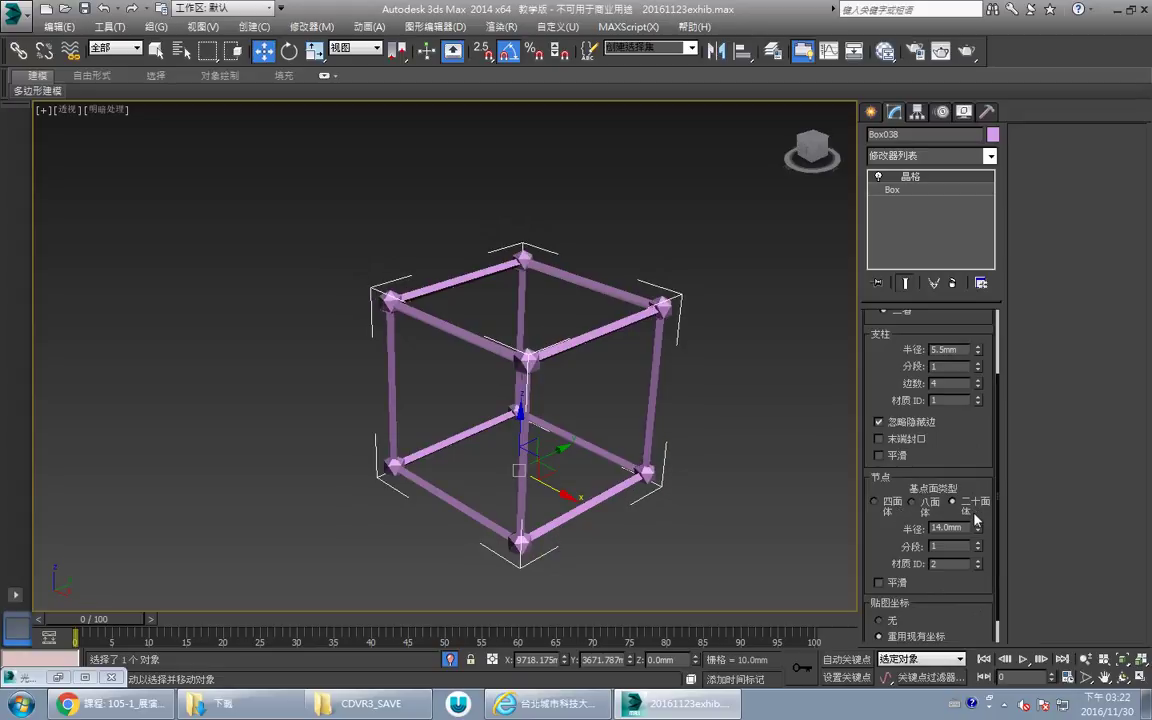
{"action": "left_click_drag", "start_coordinate": [978, 528], "coordinate": [978, 528]}
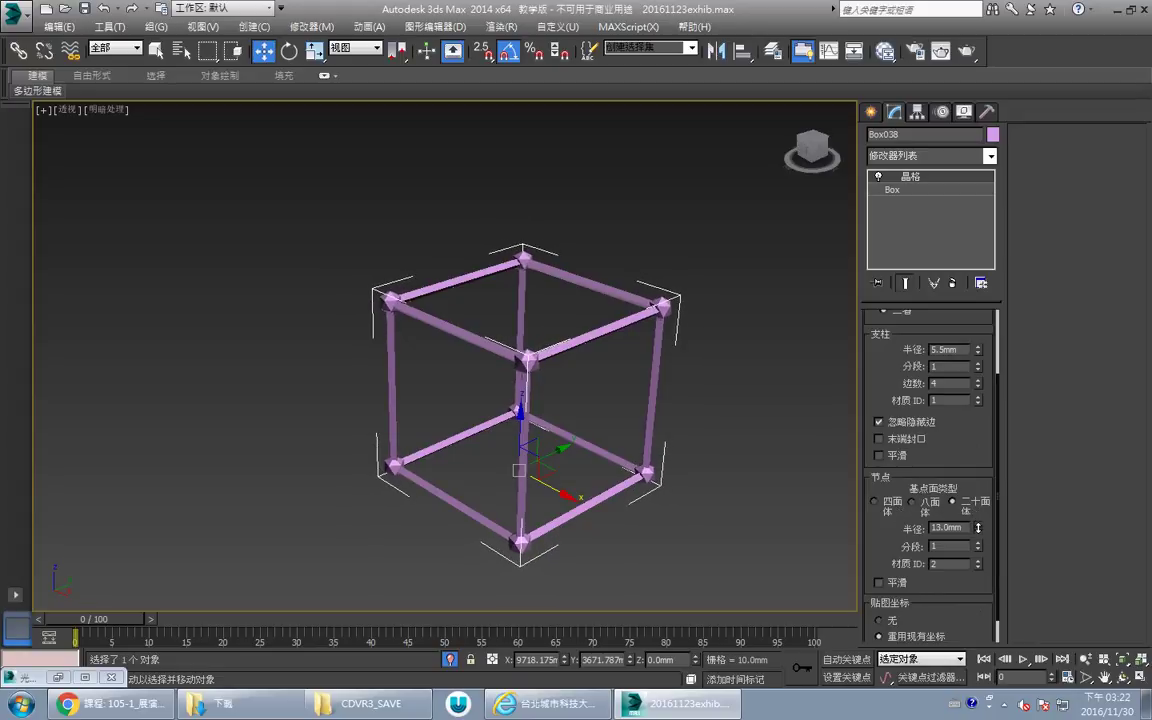
{"action": "left_click_drag", "start_coordinate": [885, 358], "coordinate": [872, 415]}
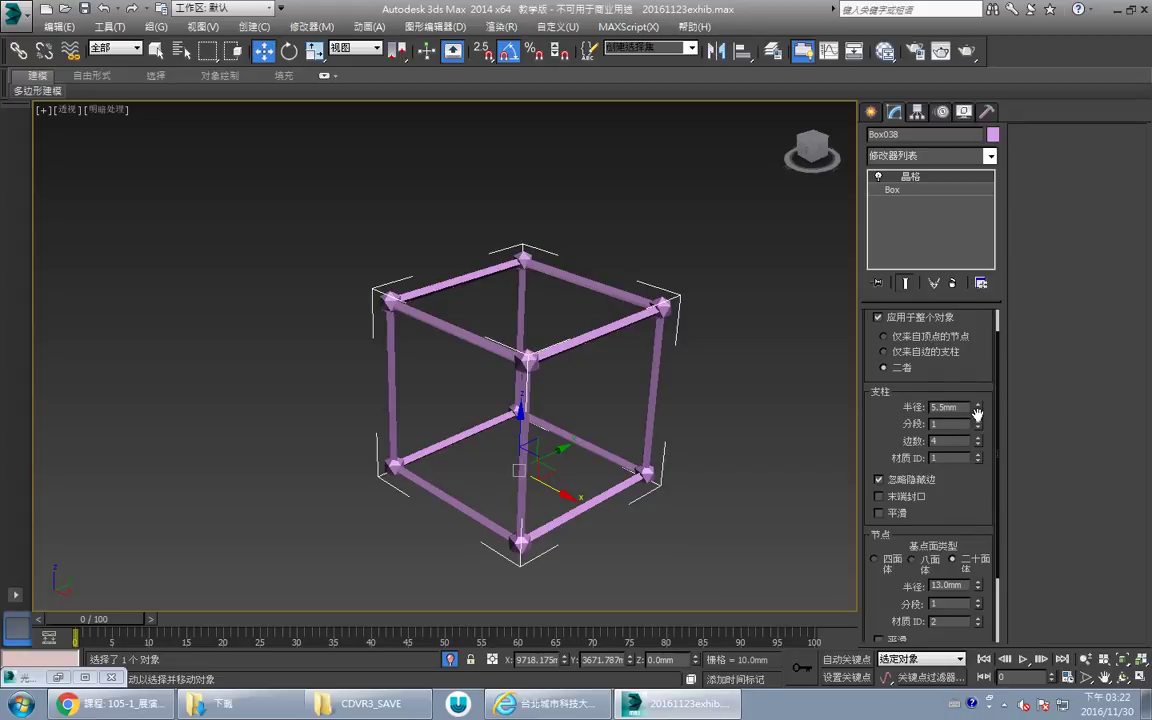
{"action": "left_click_drag", "start_coordinate": [979, 412], "coordinate": [979, 405]}
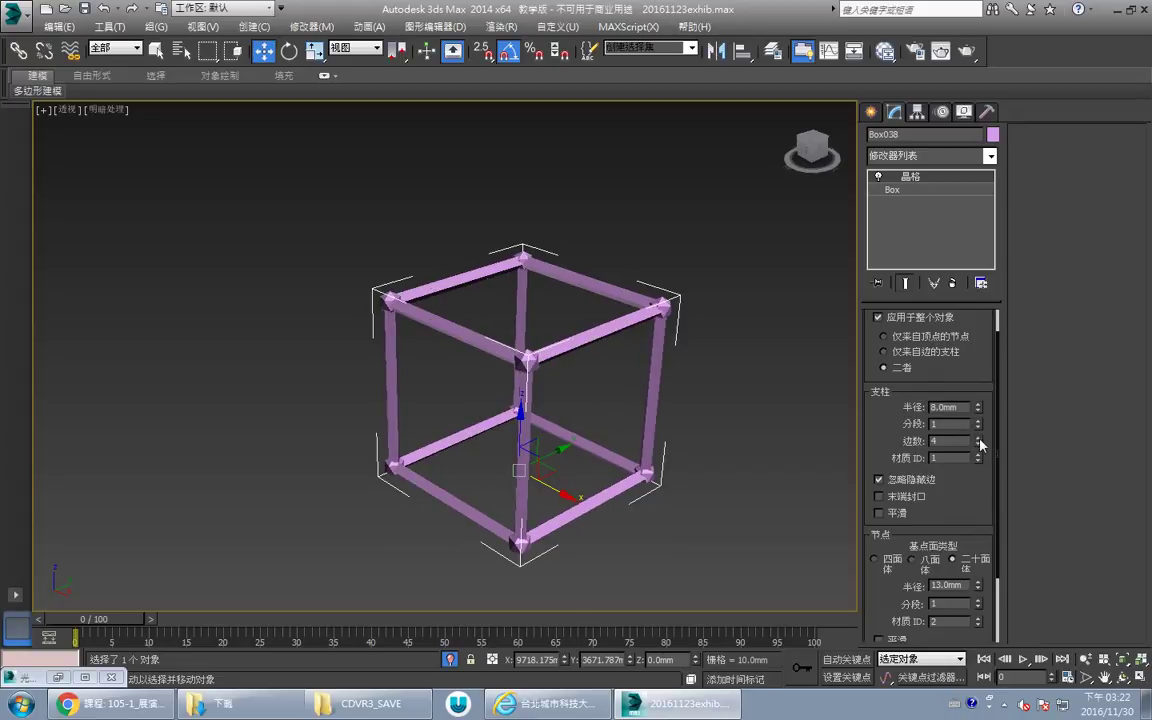
Set the lattice's node radius to 0 mm and its strut sides to 5.
{"action": "left_click", "coordinate": [979, 439]}
{"action": "left_click", "coordinate": [979, 439]}
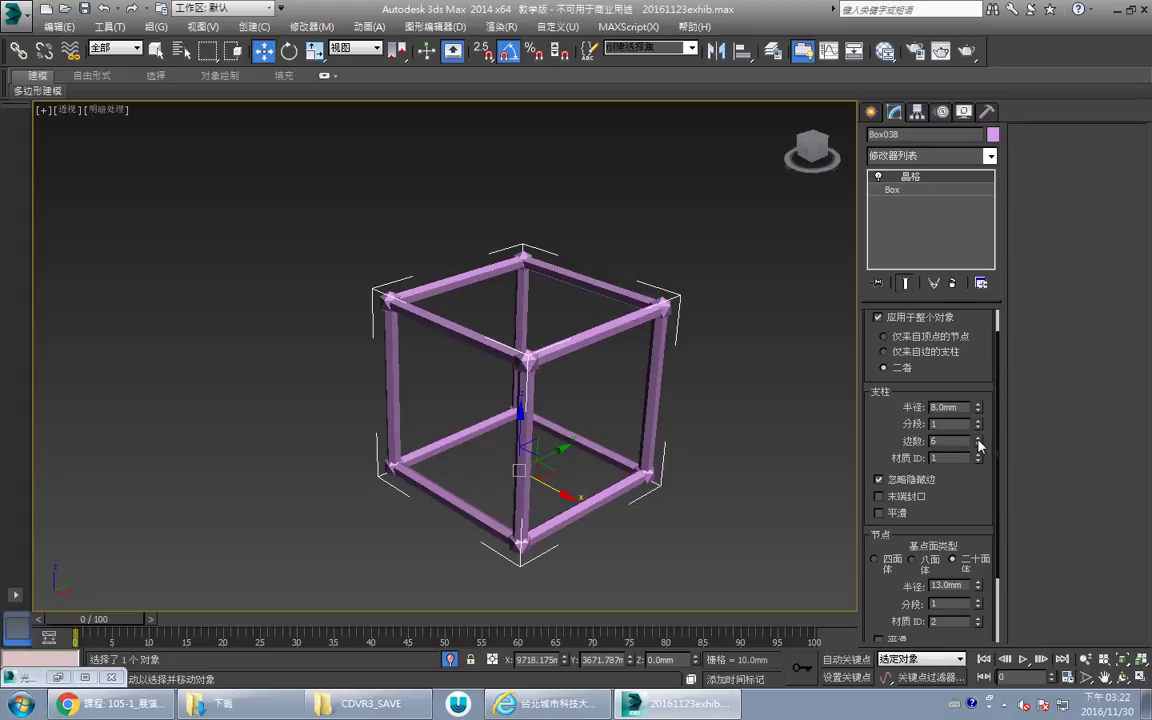
{"action": "left_click", "coordinate": [979, 444]}
{"action": "left_click", "coordinate": [979, 444]}
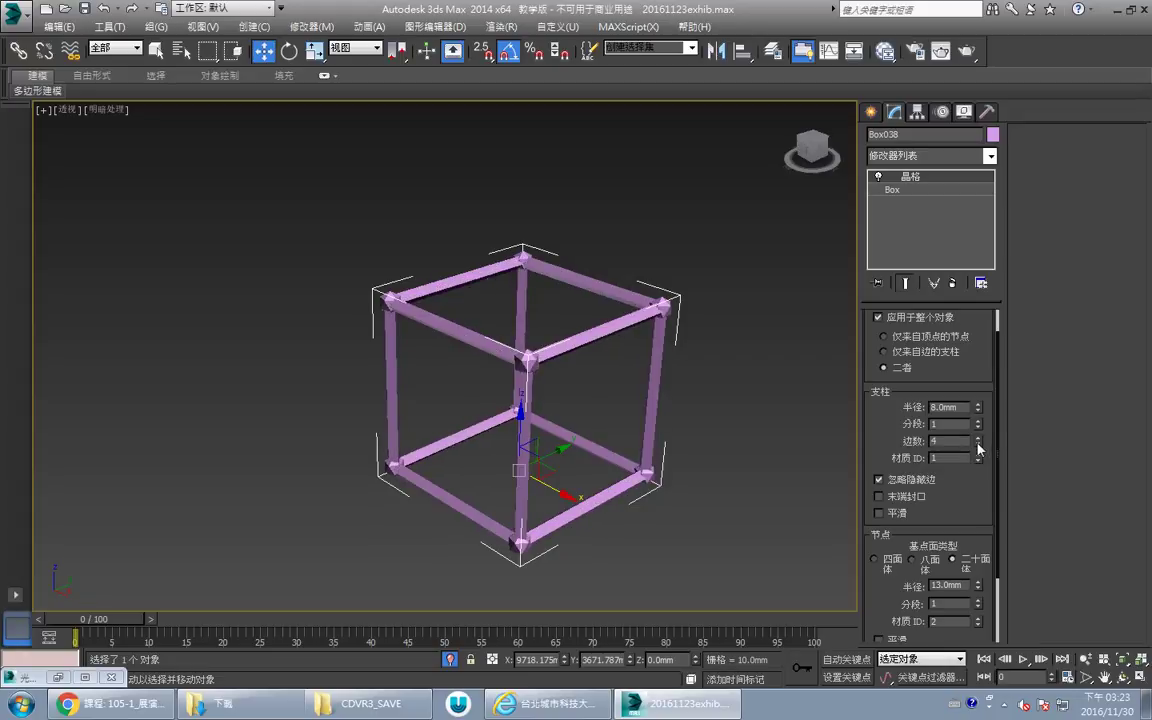
{"action": "right_click", "coordinate": [978, 588]}
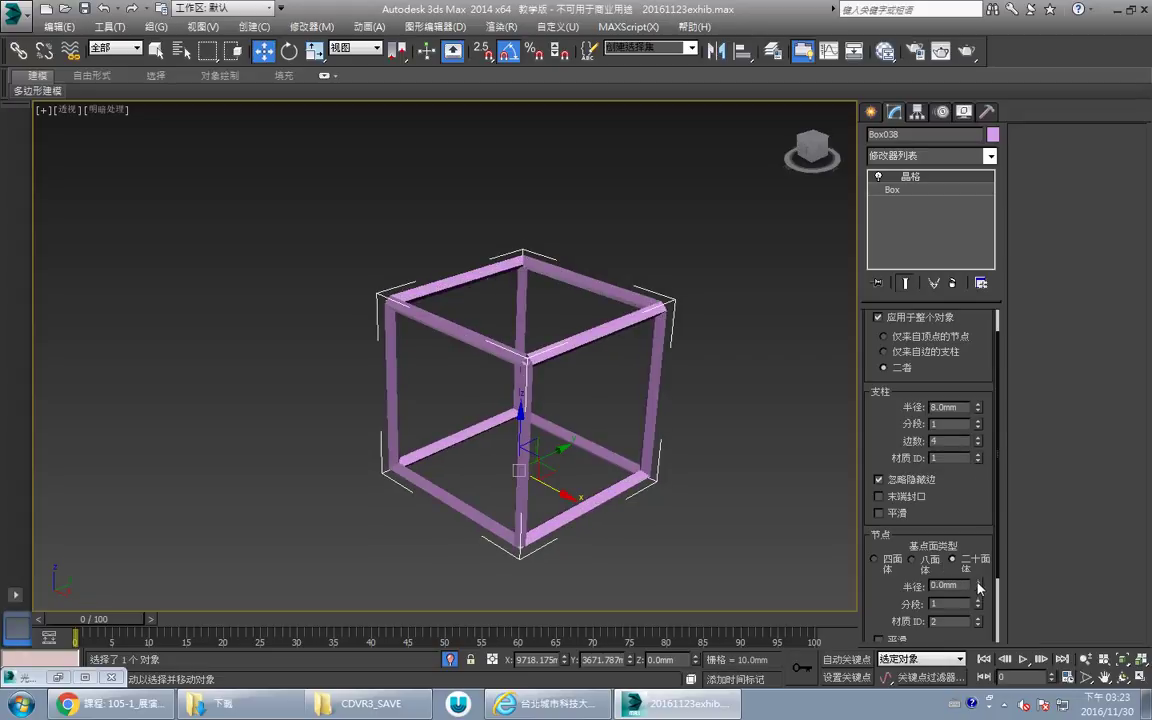
{"action": "left_click", "coordinate": [978, 438]}
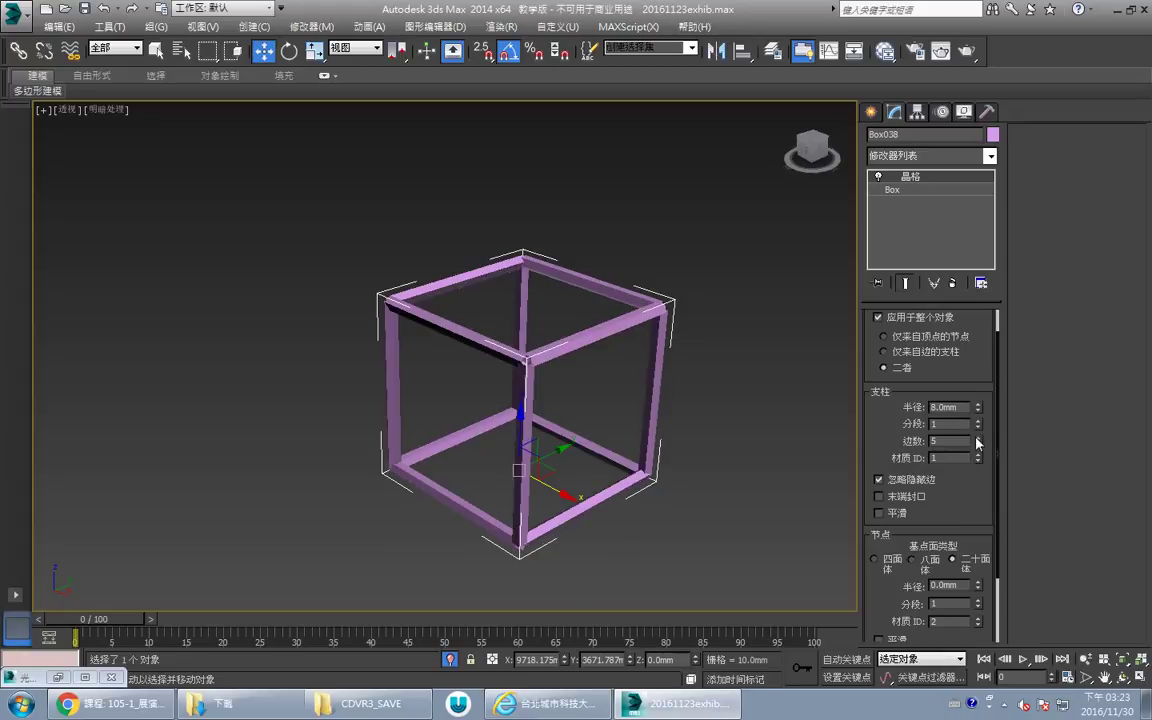
{"action": "middle_click_drag", "start_coordinate": [549, 381], "coordinate": [486, 376]}
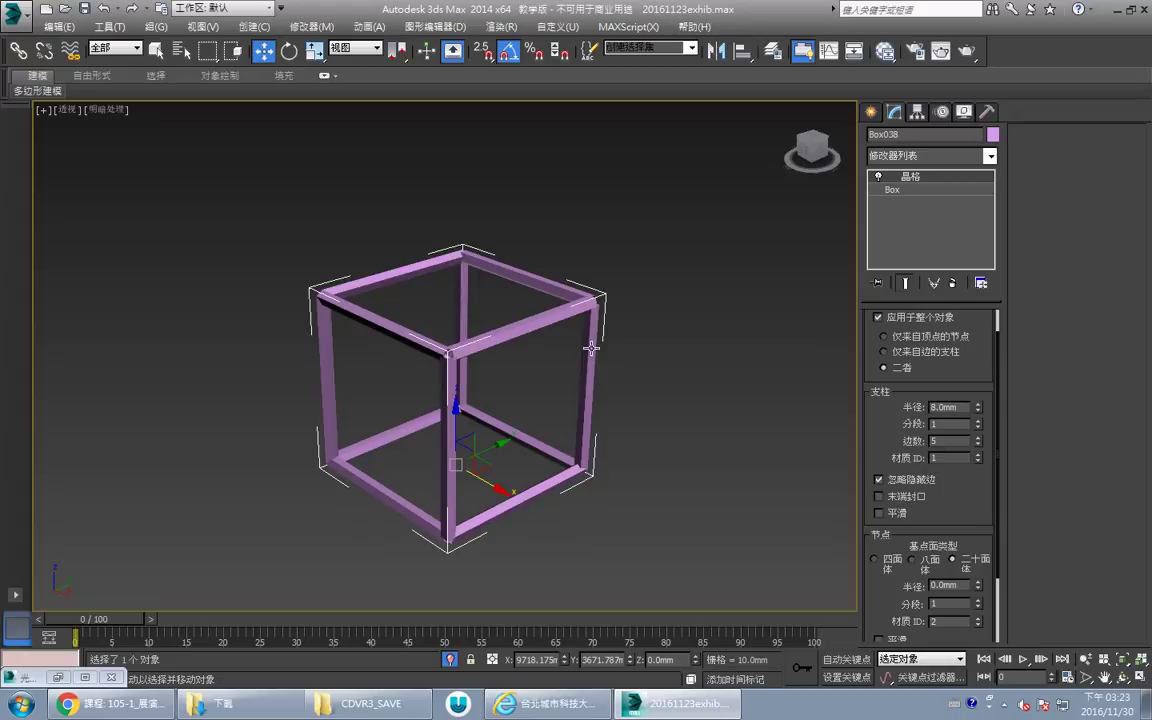
{"action": "scroll", "coordinate": [625, 380], "scroll_direction": "down", "scroll_amount": 7}
{"action": "middle_click_drag", "start_coordinate": [594, 350], "coordinate": [615, 363]}
{"action": "scroll", "coordinate": [627, 380], "scroll_direction": "up", "scroll_amount": 5}
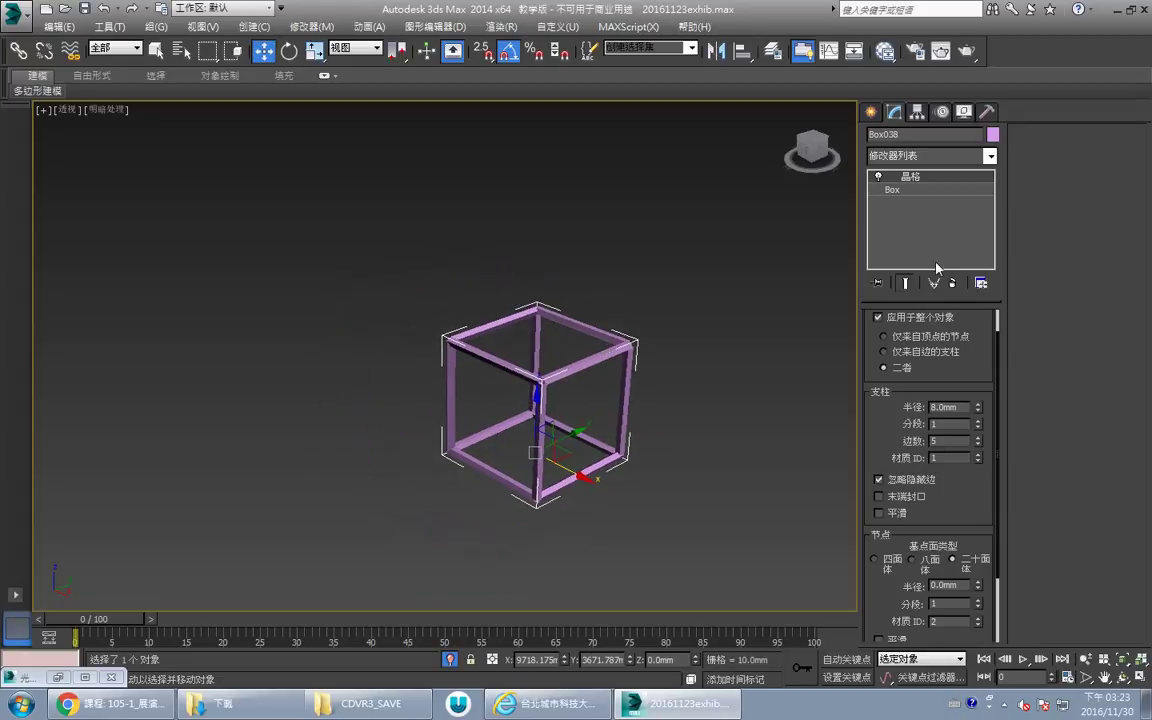
{"action": "left_click", "coordinate": [954, 284]}
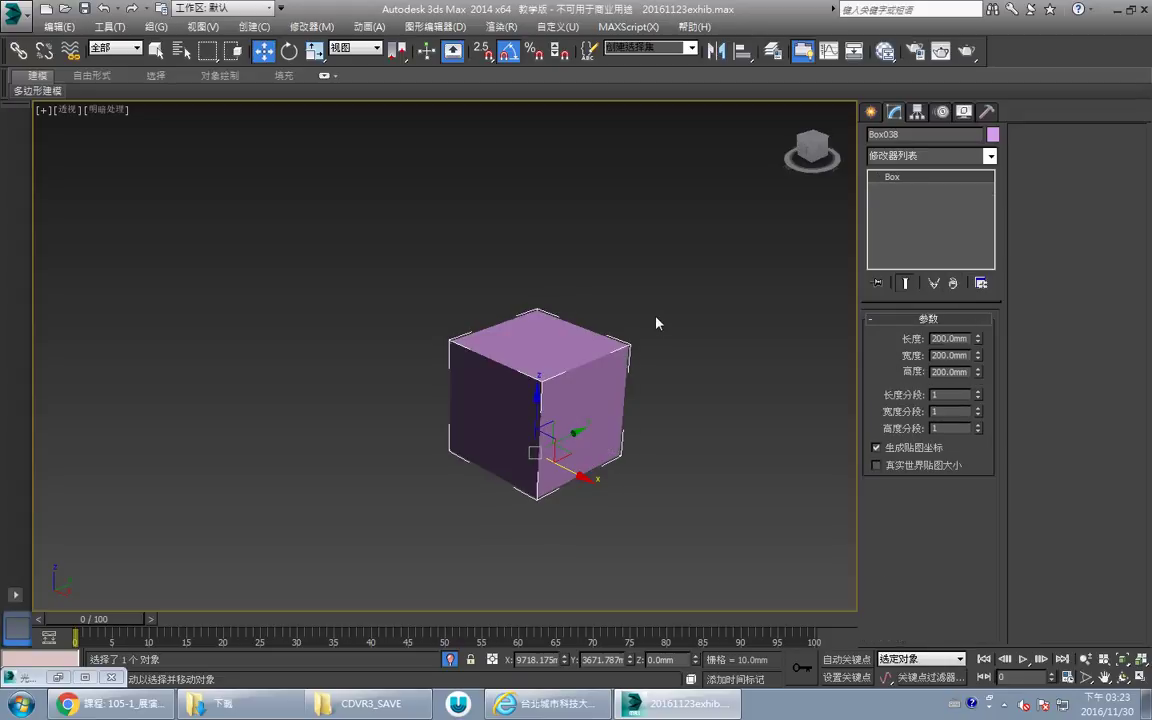
{"action": "middle_click_drag", "start_coordinate": [684, 322], "coordinate": [669, 324]}
{"action": "key", "text": "ctrl+z"}
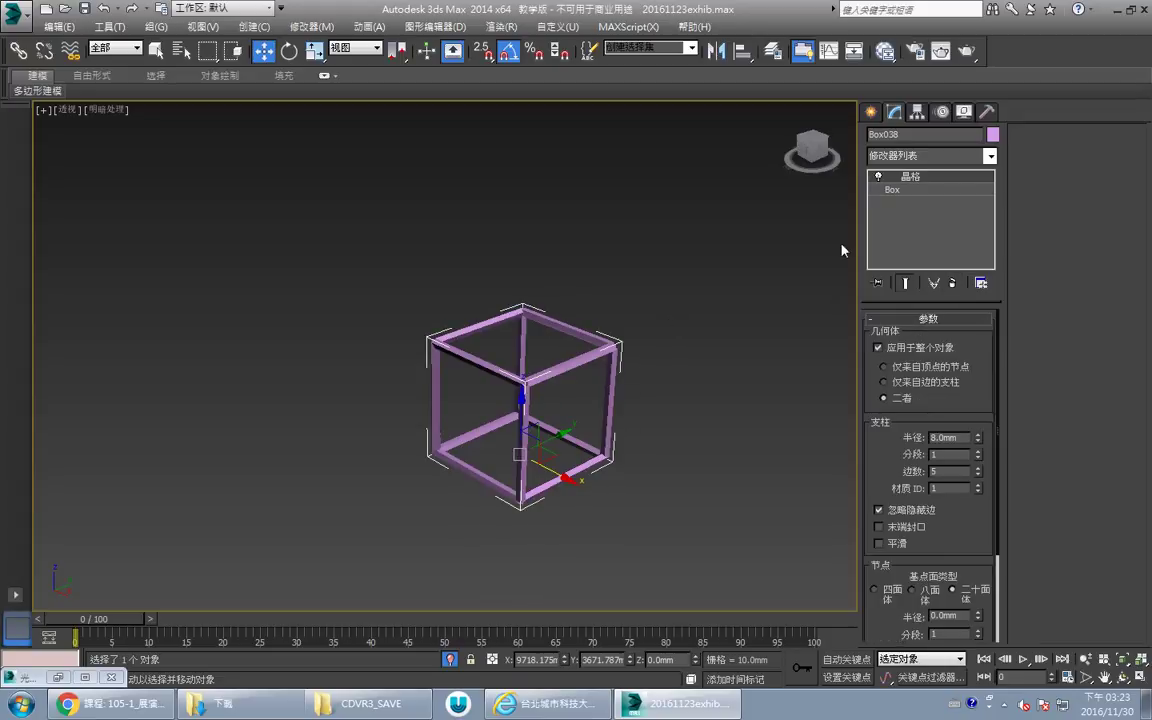
Draw a spline rectangle about 202 mm wide beside the lattice cube in the top view.
{"action": "left_click", "coordinate": [872, 113]}
{"action": "left_click", "coordinate": [900, 213]}
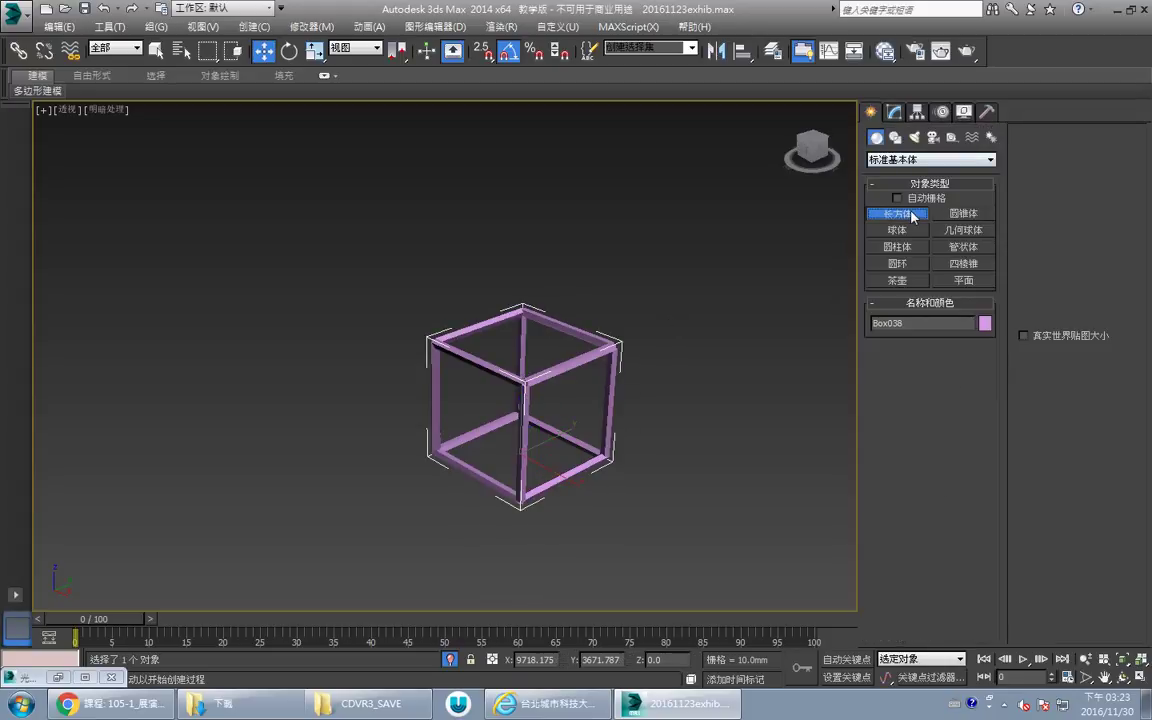
{"action": "left_click", "coordinate": [894, 139]}
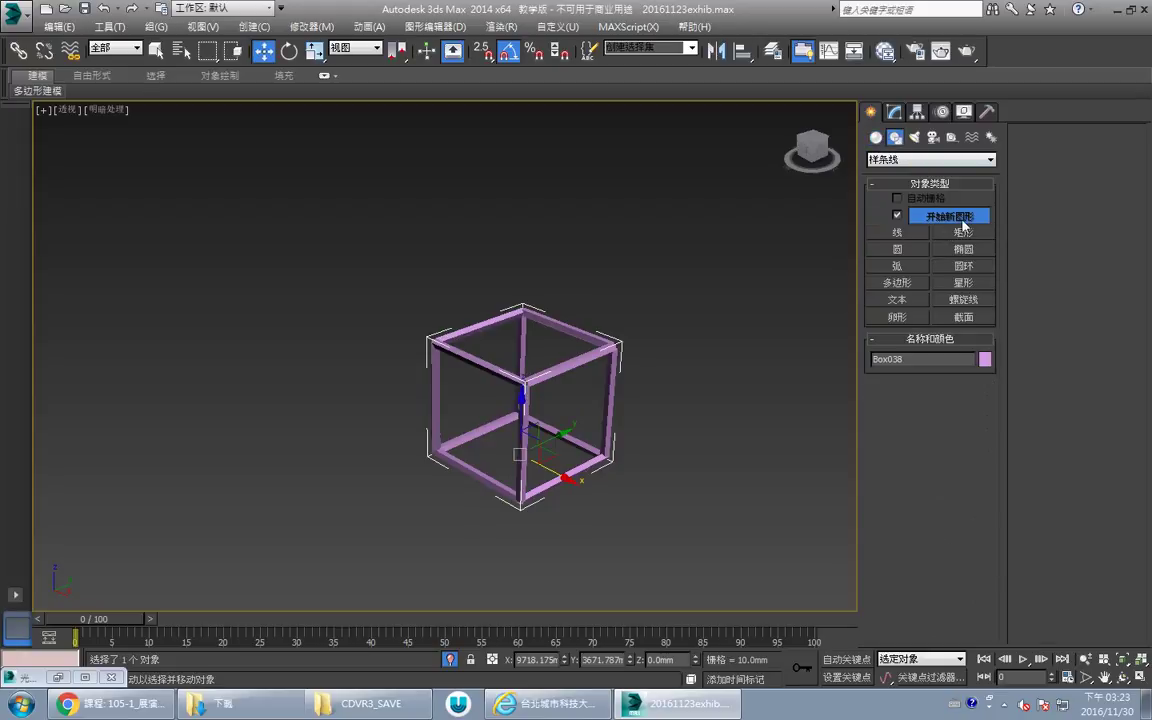
{"action": "left_click", "coordinate": [968, 234]}
{"action": "key", "text": "t"}
{"action": "middle_click_drag", "start_coordinate": [450, 270], "coordinate": [380, 274]}
{"action": "scroll", "coordinate": [400, 275], "scroll_direction": "up", "scroll_amount": 2}
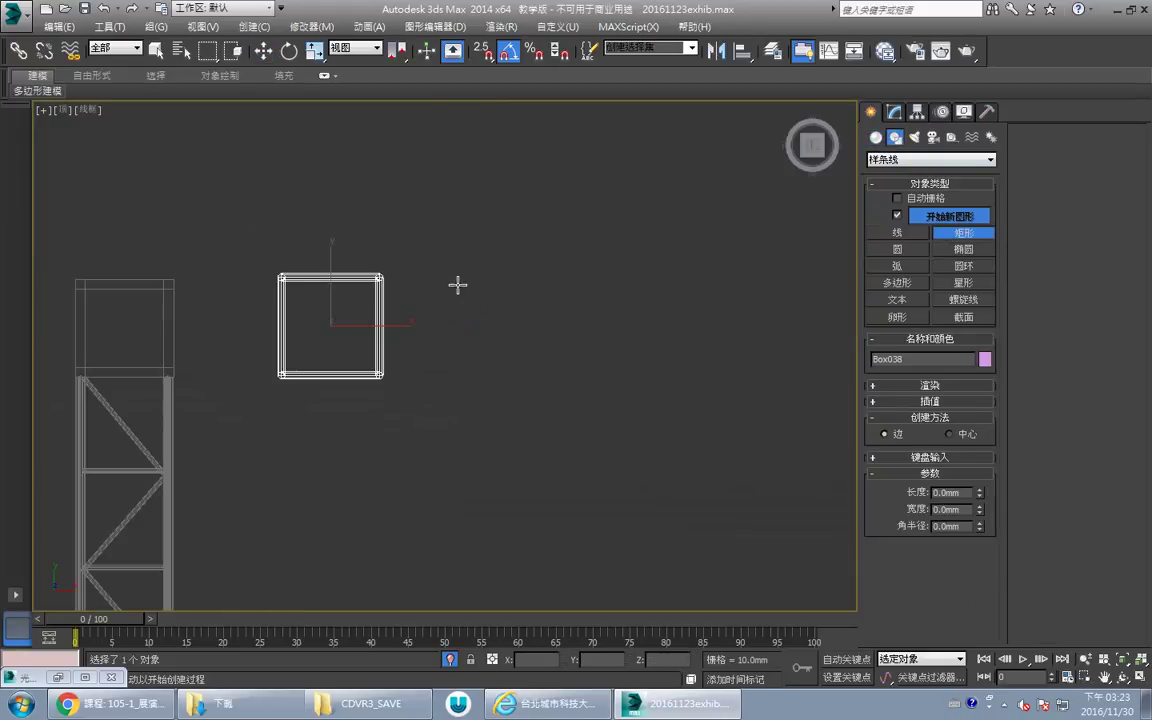
{"action": "left_click_drag", "start_coordinate": [451, 281], "coordinate": [551, 385]}
Set the rectangle's length and width to 200 mm each.
{"action": "double_click", "coordinate": [944, 494]}
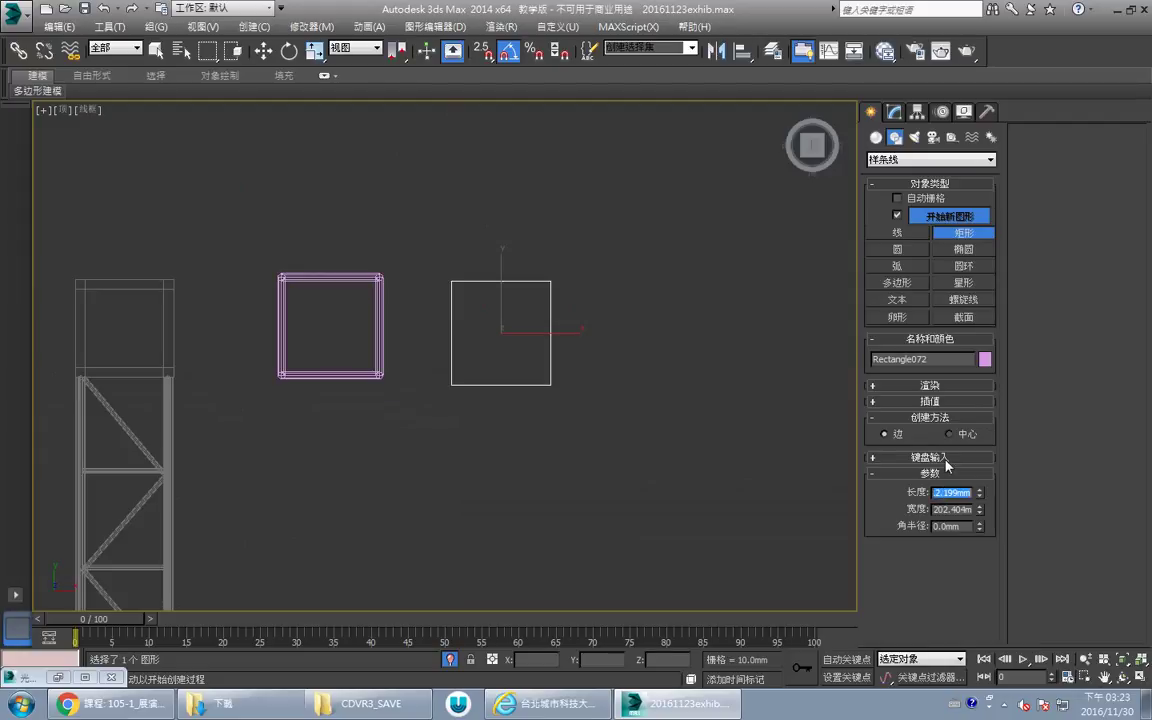
{"action": "type", "text": "200"}
{"action": "key", "text": "Tab"}
{"action": "type", "text": "200"}
{"action": "key", "text": "Return"}
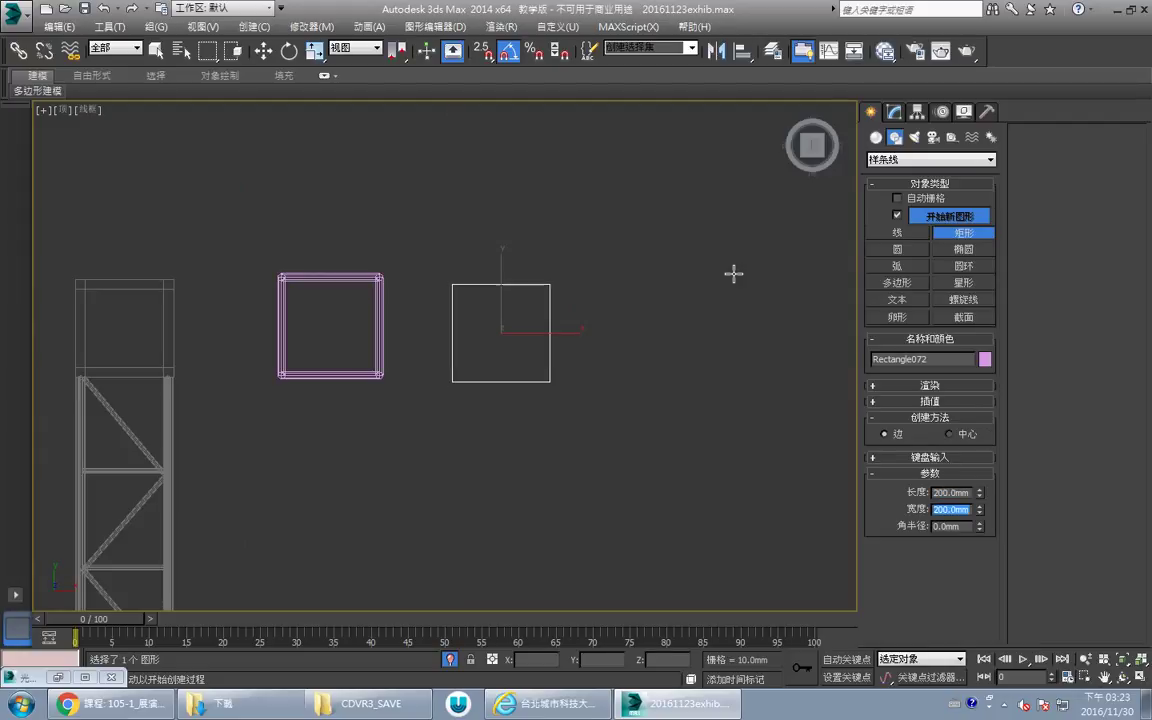
Enable the rectangle spline's thickness in both the renderer and the viewport.
{"action": "middle_click_drag", "start_coordinate": [658, 334], "coordinate": [638, 345]}
{"action": "key", "text": "p"}
{"action": "middle_click_drag", "start_coordinate": [673, 430], "coordinate": [597, 403]}
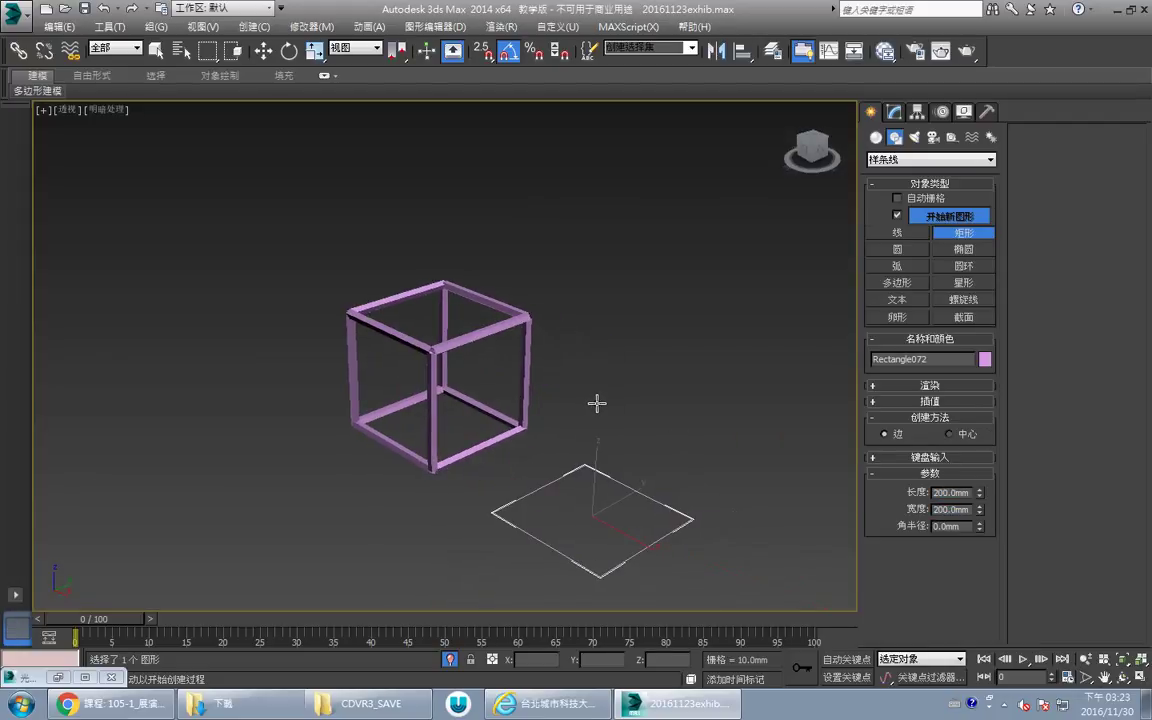
{"action": "left_click", "coordinate": [966, 386]}
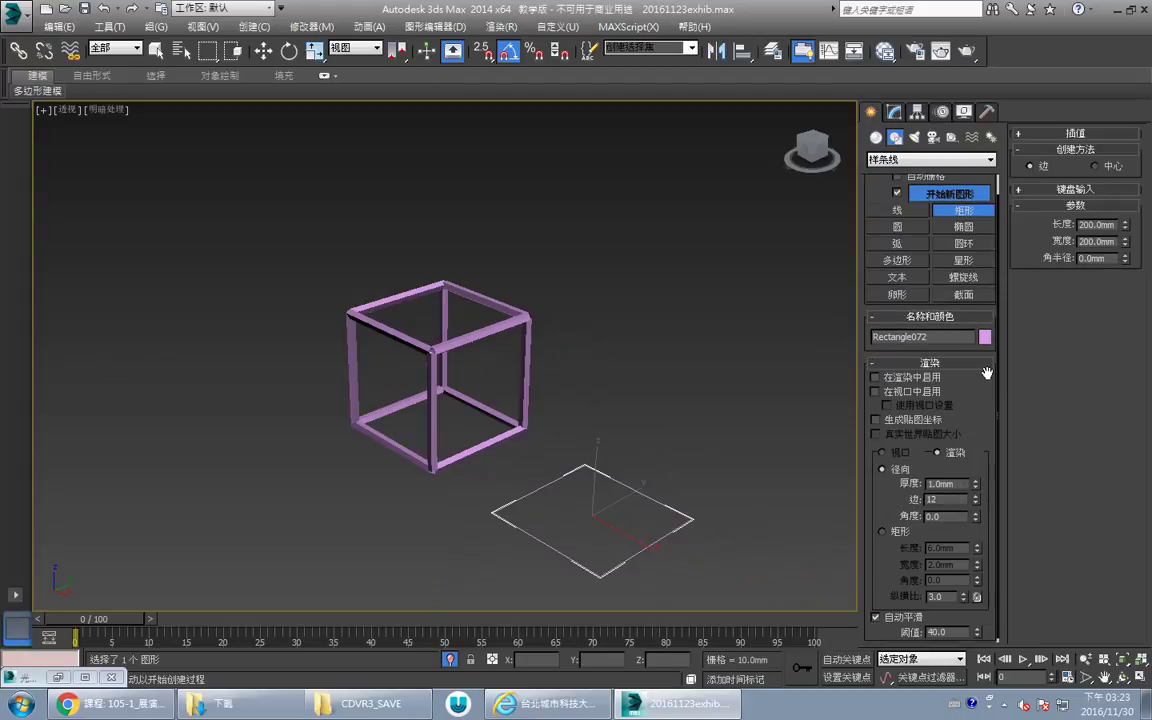
{"action": "left_click", "coordinate": [926, 380]}
{"action": "left_click", "coordinate": [929, 391]}
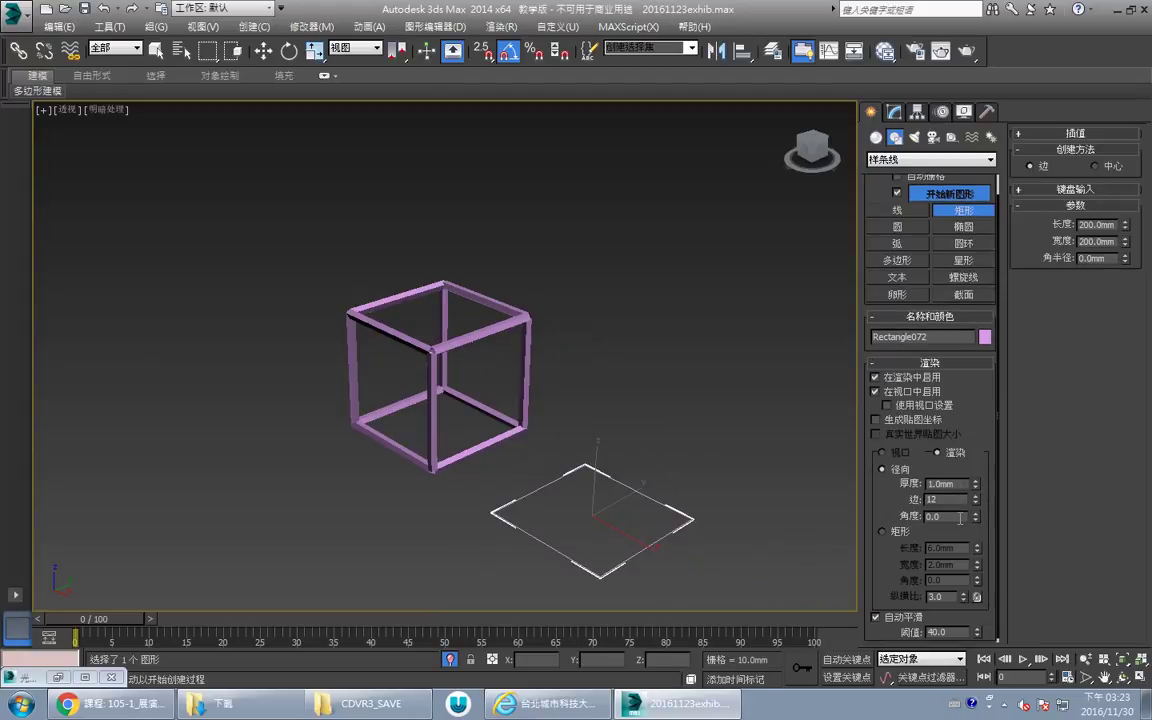
Give the spline a rectangular cross-section with a length and width of 10 mm.
{"action": "left_click", "coordinate": [896, 536]}
{"action": "double_click", "coordinate": [958, 548]}
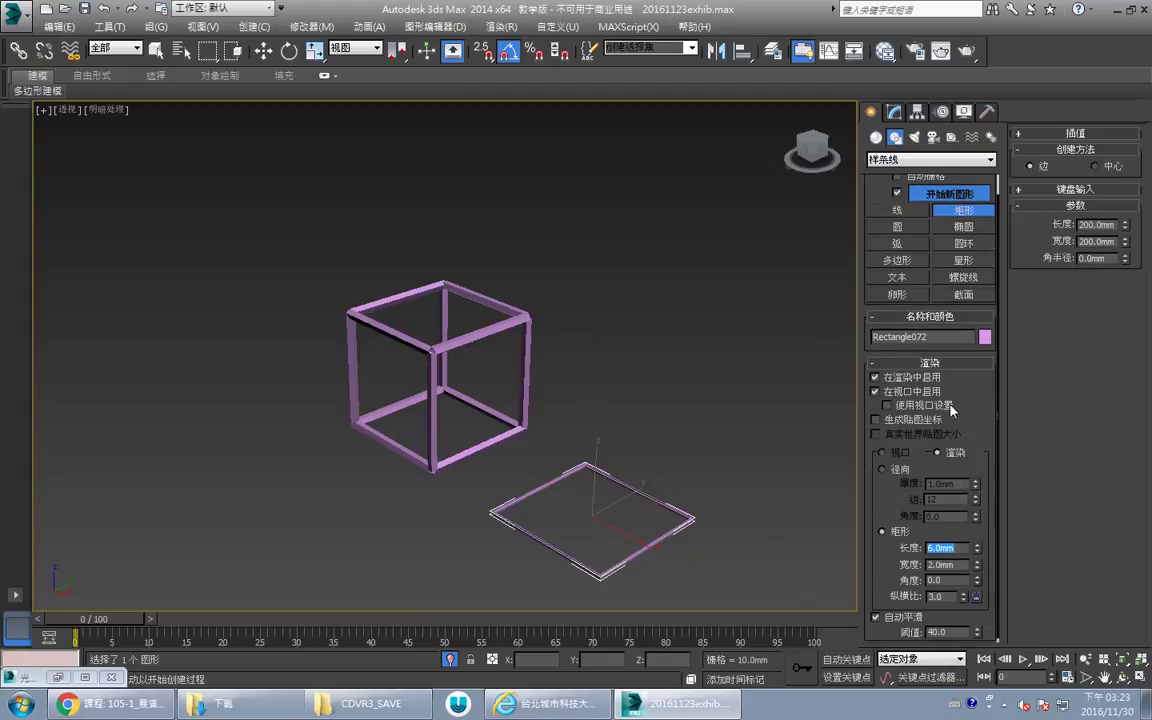
{"action": "type", "text": "10"}
{"action": "key", "text": "Tab"}
{"action": "type", "text": "10"}
{"action": "key", "text": "Return"}
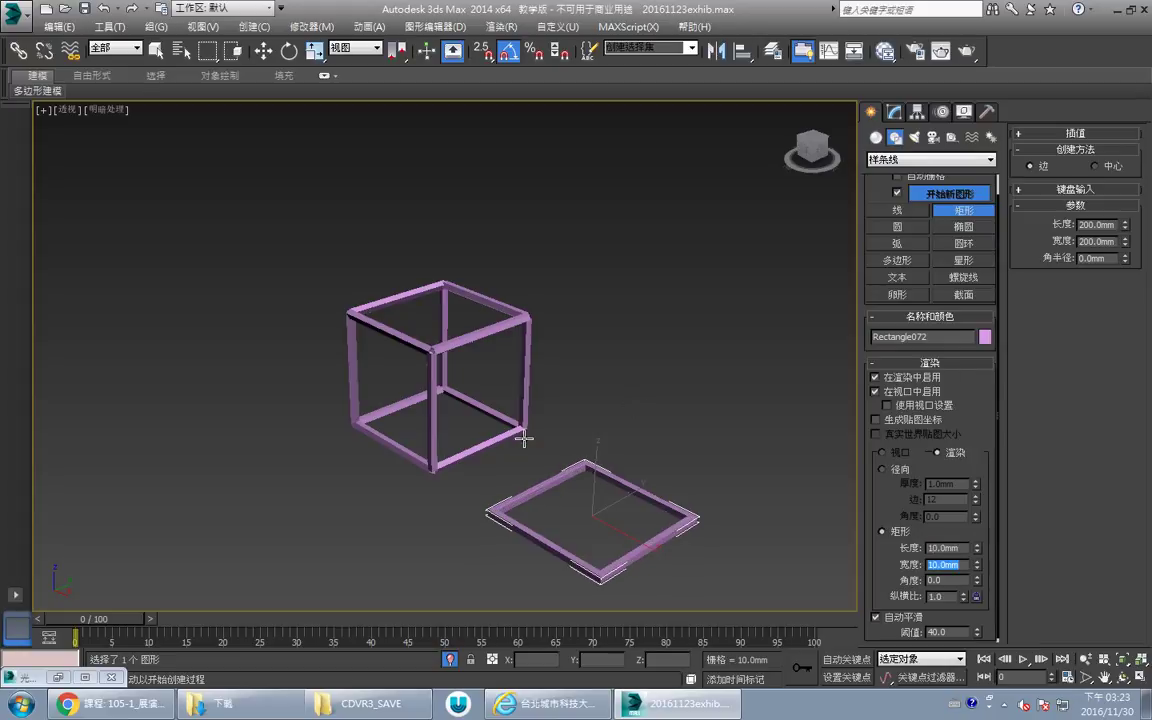
Copy the square frame straight up and set the copy's Z position to 200 mm.
{"action": "middle_click_drag", "start_coordinate": [524, 438], "coordinate": [476, 356]}
{"action": "key", "text": "ctrl+r"}
{"action": "left_click_drag", "start_coordinate": [491, 373], "coordinate": [513, 348]}
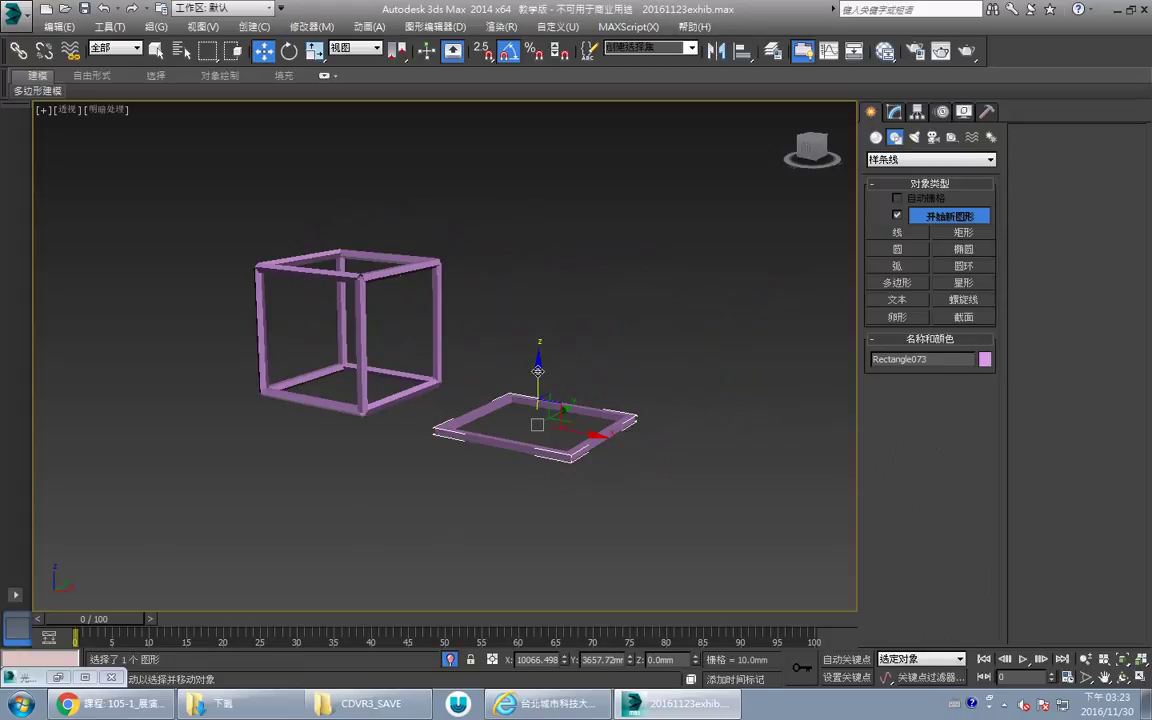
{"action": "mouse_move", "coordinate": [552, 378]}
{"action": "left_mouse_down", "text": "shift"}
{"action": "mouse_move", "coordinate": [540, 322]}
{"action": "mouse_move", "coordinate": [528, 318]}
{"action": "left_mouse_up", "text": "shift"}
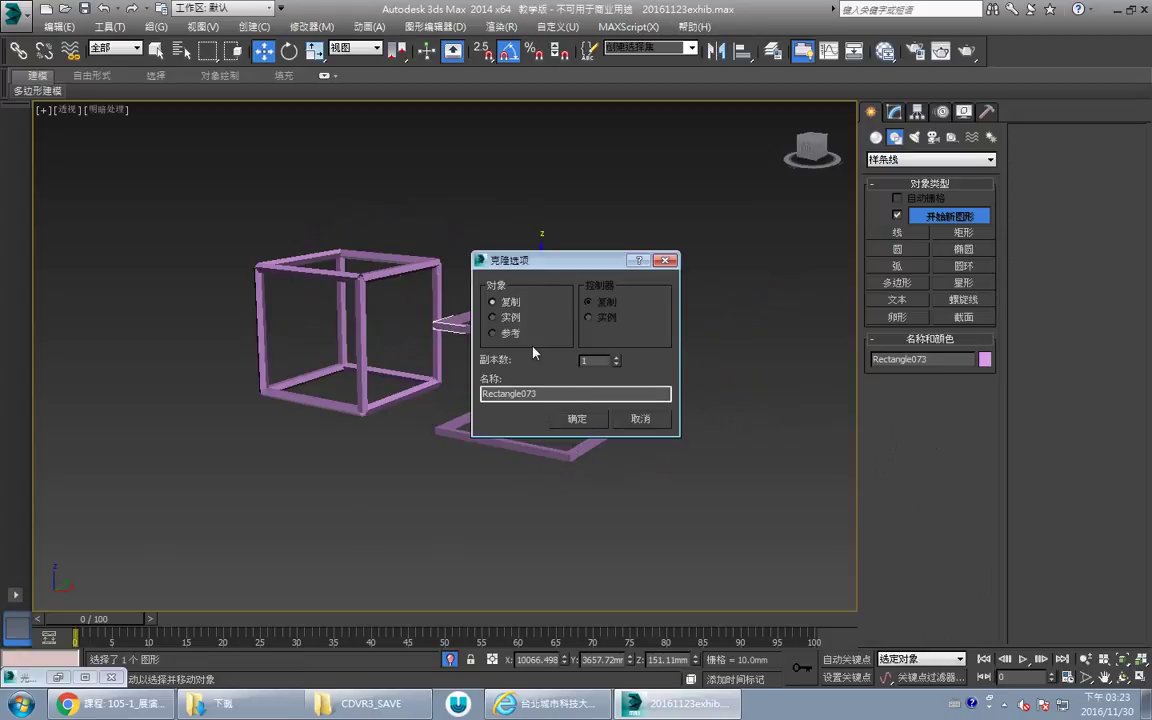
{"action": "left_click", "coordinate": [583, 418]}
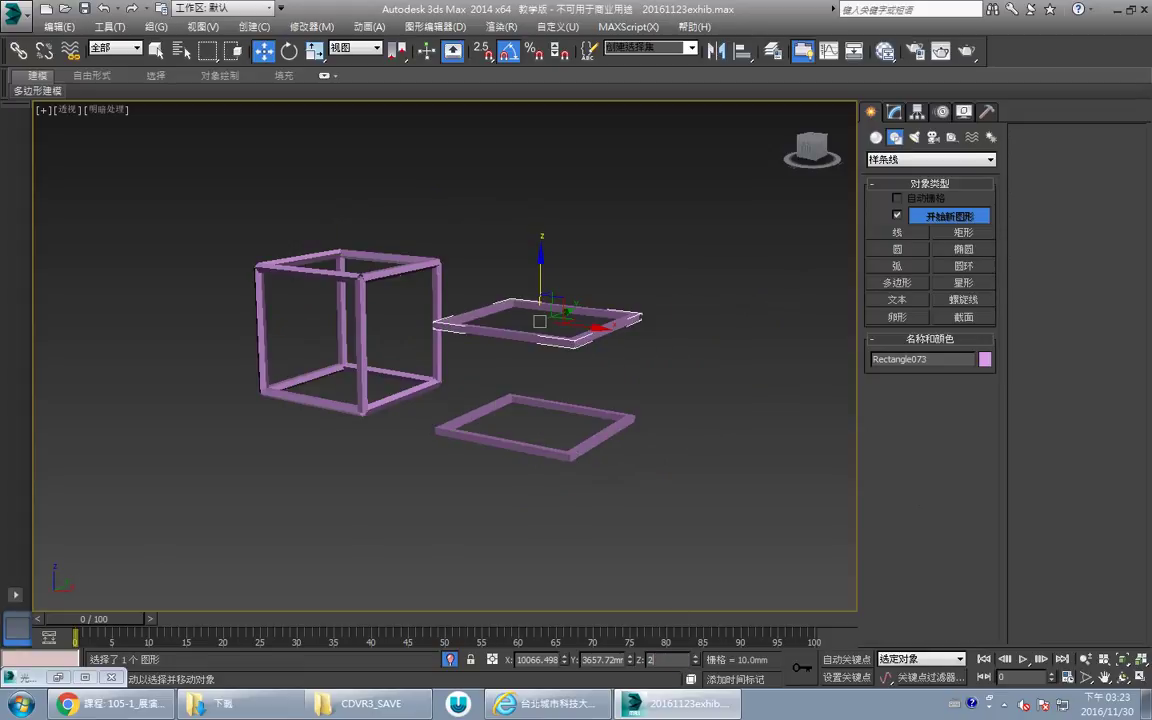
{"action": "key", "text": "Return"}
Make an upright copy of the upper frame by rotating it 90 degrees in the front view.
{"action": "middle_click_drag", "start_coordinate": [529, 112], "coordinate": [513, 140]}
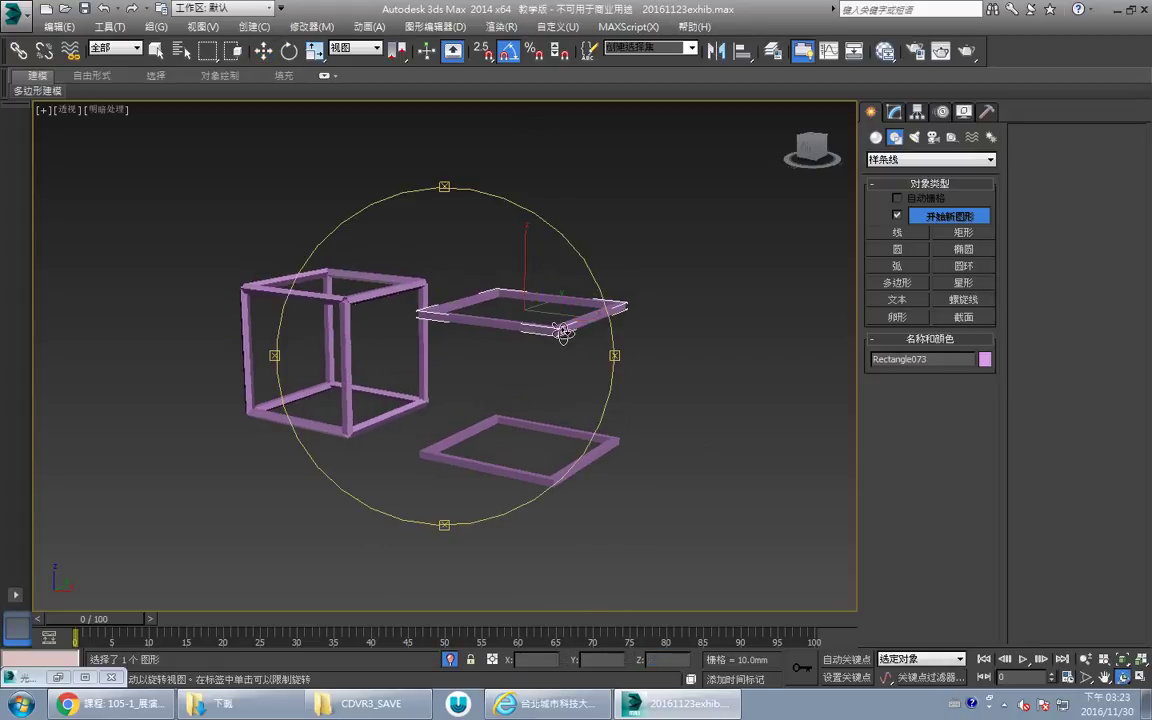
{"action": "middle_click_drag", "start_coordinate": [563, 334], "coordinate": [495, 329], "text": "alt"}
{"action": "key", "text": "alt+w"}
{"action": "middle_click", "coordinate": [638, 219]}
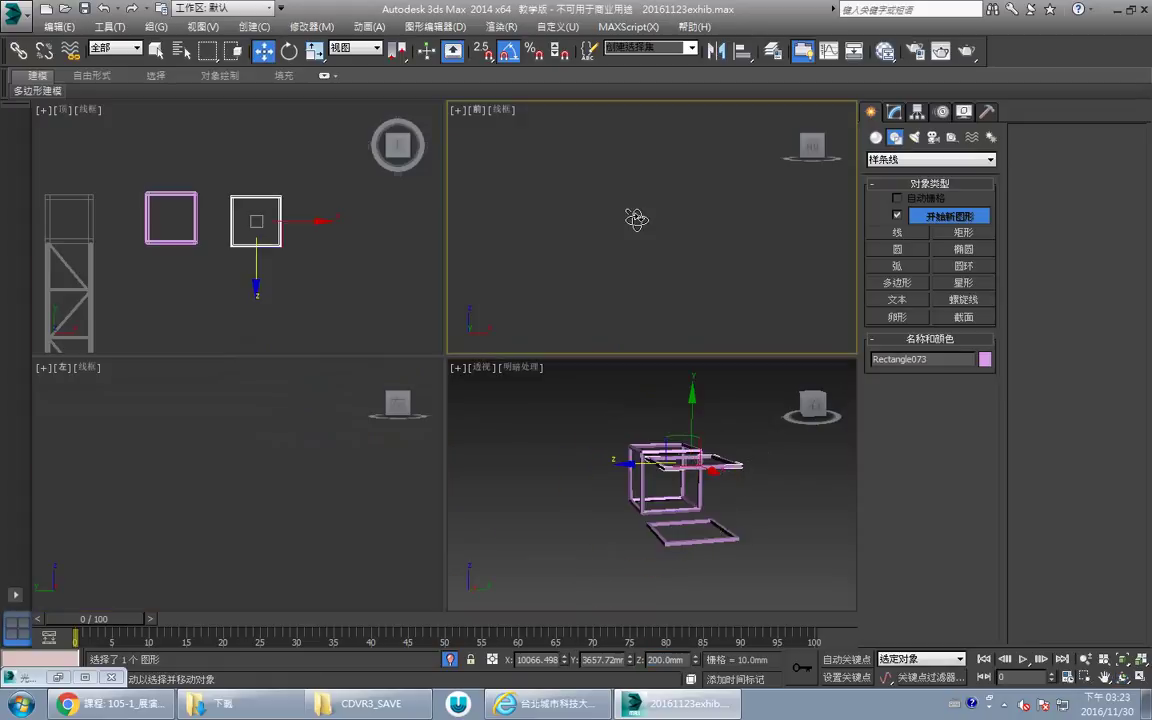
{"action": "key", "text": "alt+w"}
{"action": "key", "text": "z"}
{"action": "middle_click_drag", "start_coordinate": [583, 265], "coordinate": [519, 244]}
{"action": "scroll", "coordinate": [519, 244], "scroll_direction": "down", "scroll_amount": 3}
{"action": "middle_click_drag", "start_coordinate": [553, 315], "coordinate": [550, 255]}
{"action": "scroll", "coordinate": [551, 265], "scroll_direction": "up", "scroll_amount": 1}
{"action": "key", "text": "e"}
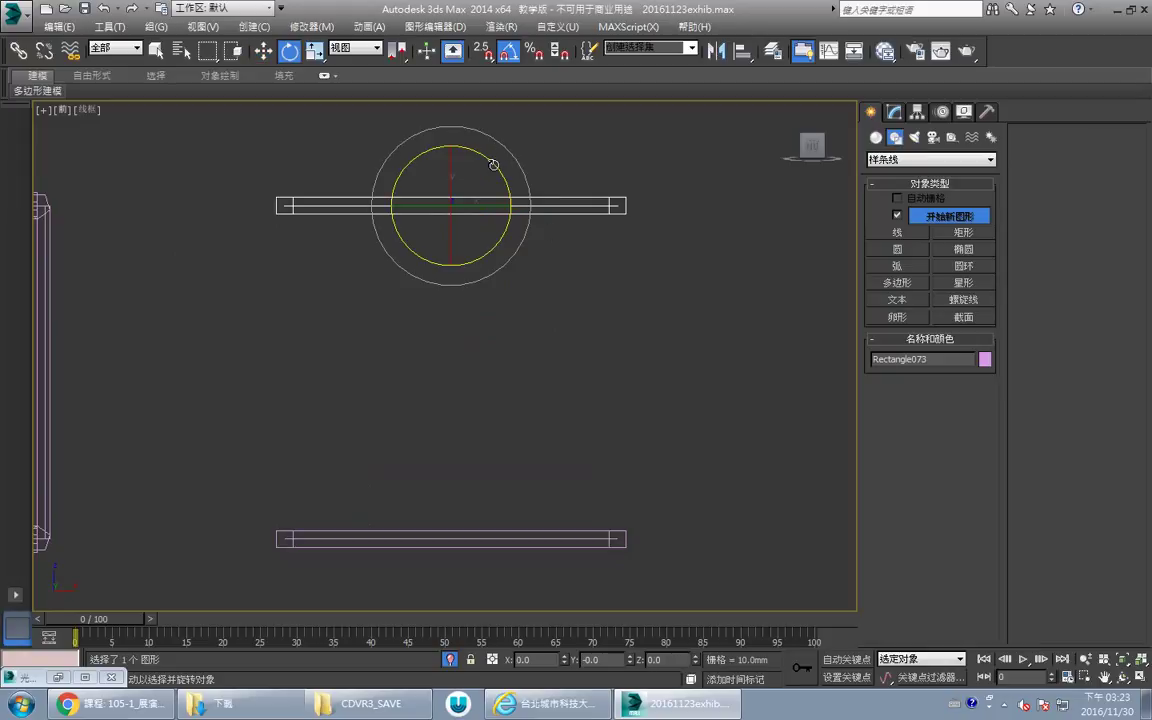
{"action": "mouse_move", "coordinate": [495, 162]}
{"action": "left_mouse_down", "text": "shift"}
{"action": "mouse_move", "coordinate": [522, 231]}
{"action": "mouse_move", "coordinate": [518, 255]}
{"action": "left_mouse_up", "text": "shift"}
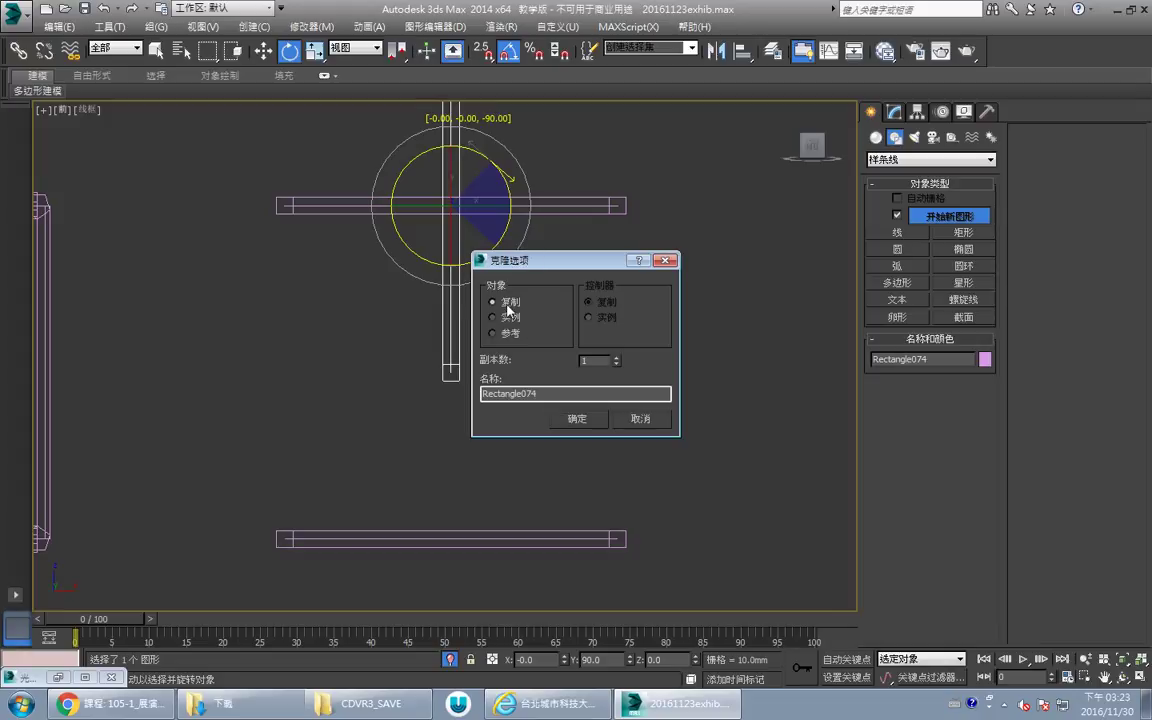
{"action": "left_click", "coordinate": [597, 424]}
Move the upright frame down beside the open side of the two horizontal frames, spanning the height between them.
{"action": "key", "text": "w"}
{"action": "left_click_drag", "start_coordinate": [474, 190], "coordinate": [703, 353]}
{"action": "mouse_move", "coordinate": [683, 337]}
{"action": "middle_mouse_down"}
{"action": "mouse_move", "coordinate": [659, 329]}
{"action": "mouse_move", "coordinate": [690, 338]}
{"action": "middle_mouse_up"}
{"action": "key", "text": "p"}
{"action": "middle_click_drag", "start_coordinate": [687, 389], "coordinate": [654, 393]}
{"action": "key", "text": "ctrl+r"}
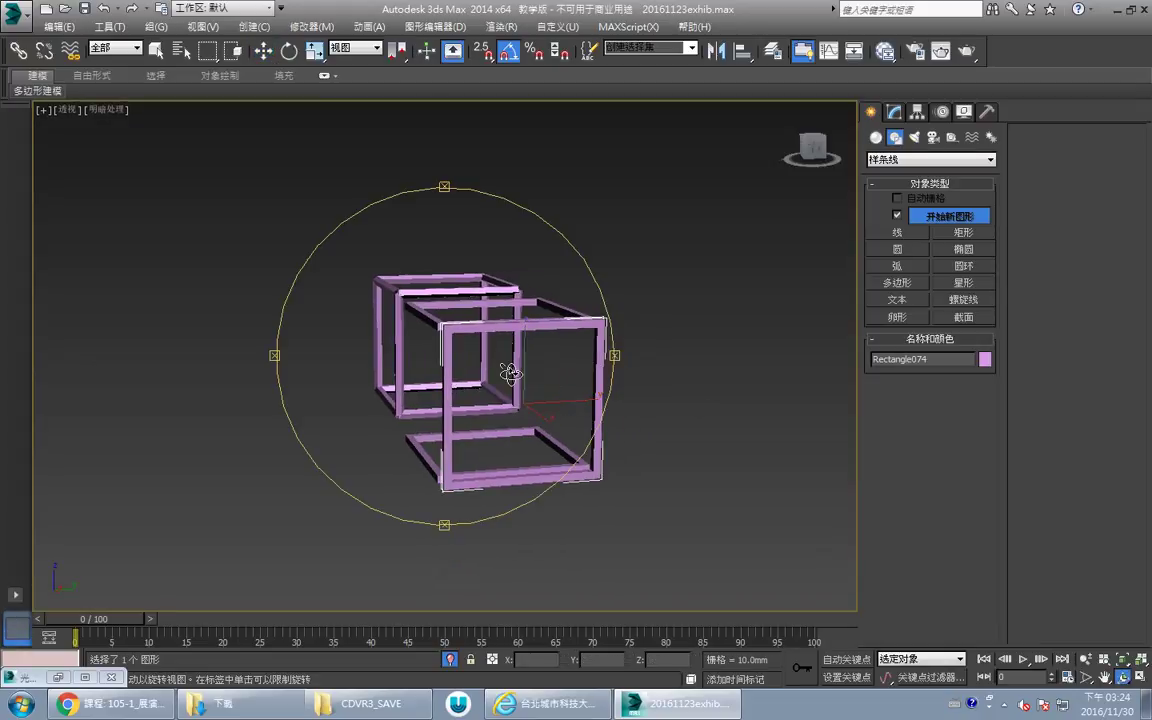
{"action": "mouse_move", "coordinate": [509, 373]}
{"action": "left_mouse_down"}
{"action": "mouse_move", "coordinate": [567, 414]}
{"action": "mouse_move", "coordinate": [591, 411]}
{"action": "left_mouse_up"}
{"action": "key", "text": "w"}
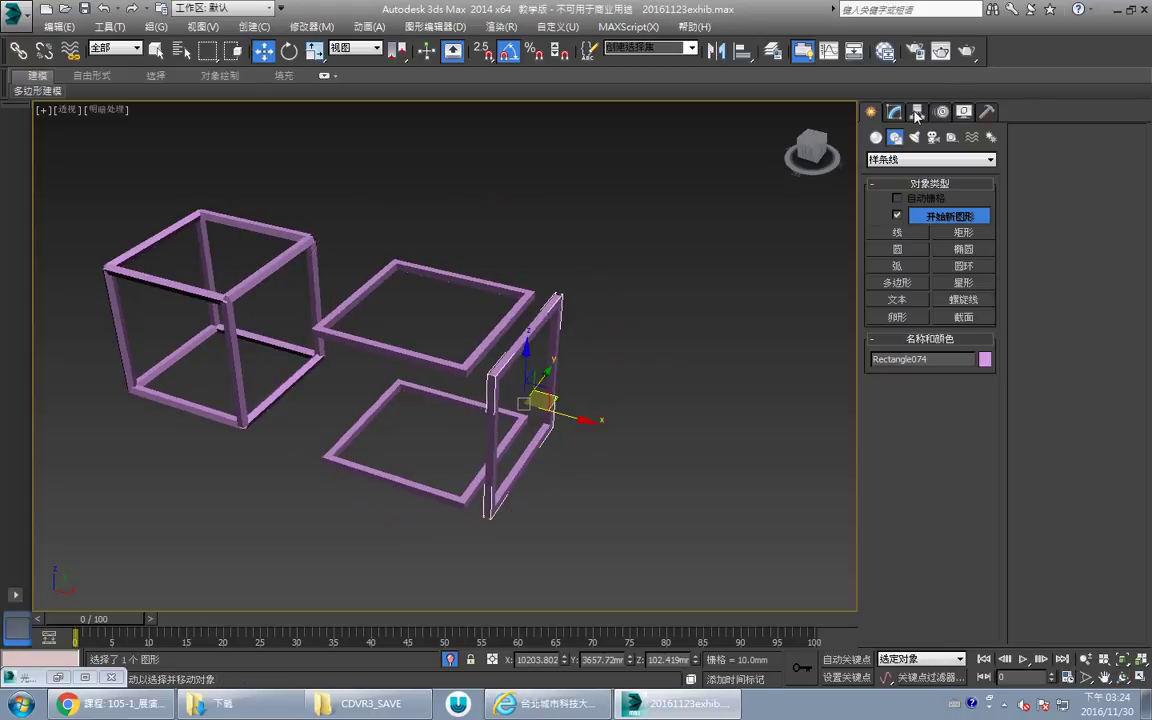
Convert the upright frame to an editable spline and delete its top and bottom segments, leaving two posts.
{"action": "left_click", "coordinate": [916, 112]}
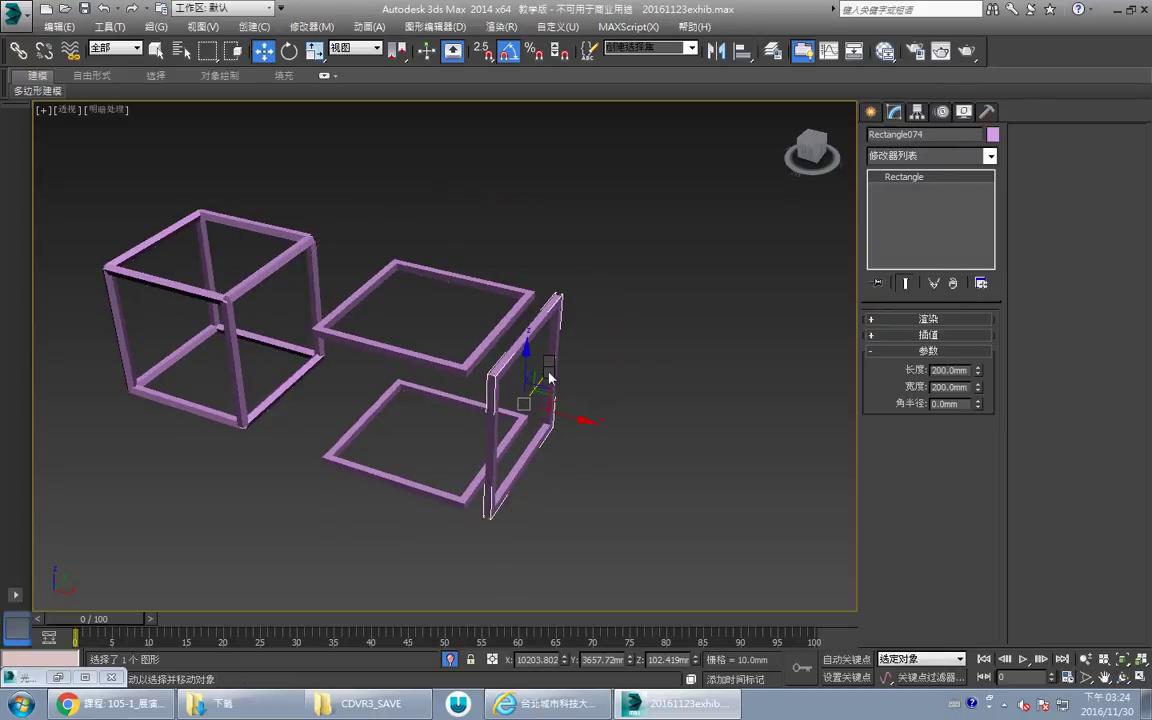
{"action": "left_click", "coordinate": [717, 525]}
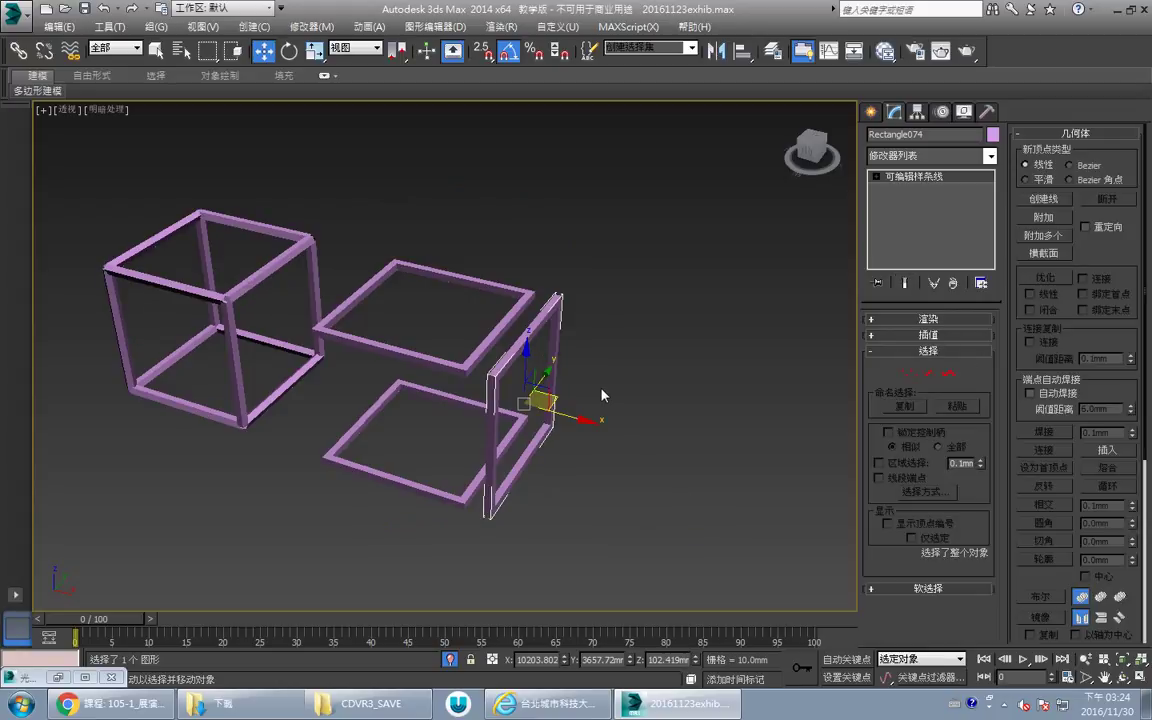
{"action": "left_click", "coordinate": [928, 373]}
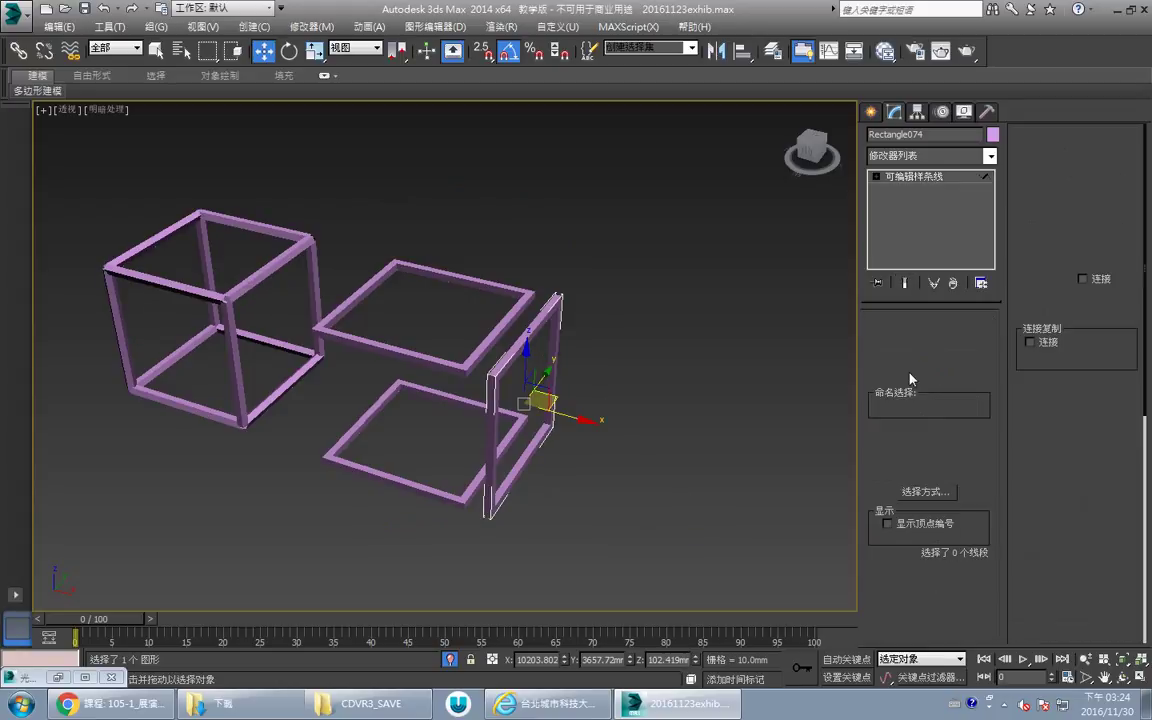
{"action": "left_click", "coordinate": [521, 340]}
{"action": "key", "text": "Delete"}
{"action": "left_click", "coordinate": [531, 463]}
{"action": "key", "text": "Delete"}
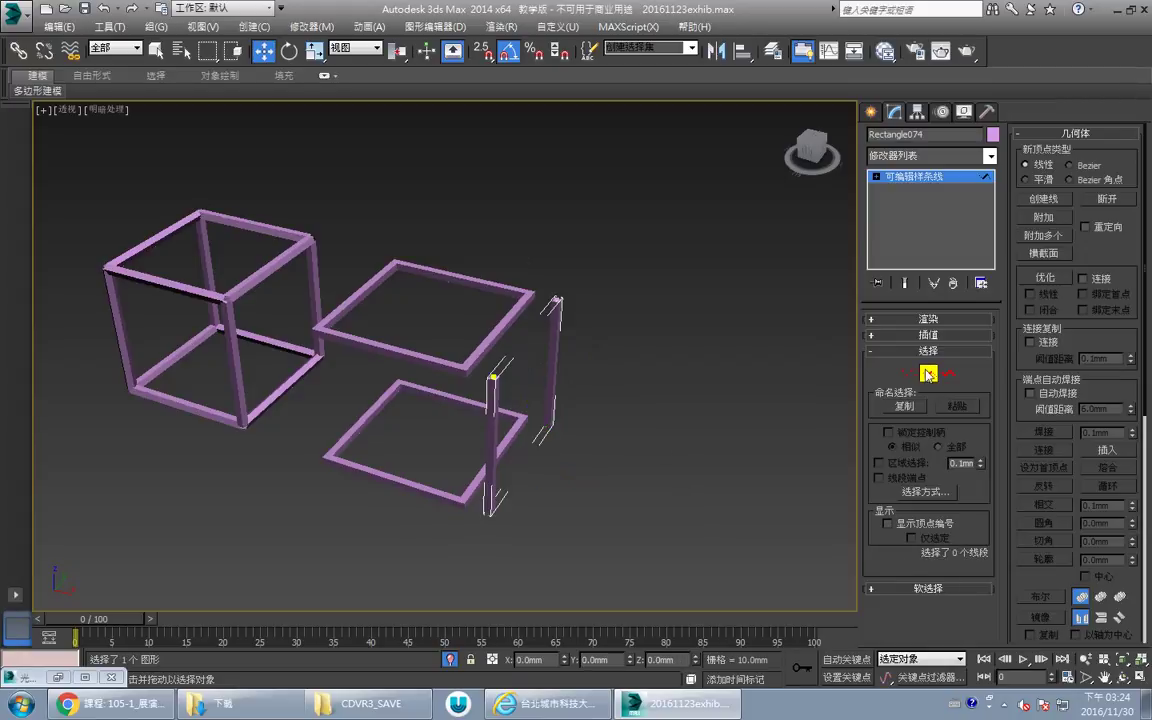
{"action": "left_click", "coordinate": [935, 374]}
Move the two posts in to the horizontal frames' edge, and lock the selection with snapping on in the front view.
{"action": "left_click_drag", "start_coordinate": [565, 424], "coordinate": [538, 417]}
{"action": "key", "text": "alt+w"}
{"action": "right_click", "coordinate": [714, 269]}
{"action": "key", "text": "alt+w"}
{"action": "middle_click_drag", "start_coordinate": [650, 265], "coordinate": [504, 340]}
{"action": "scroll", "coordinate": [509, 303], "scroll_direction": "up", "scroll_amount": 4}
{"action": "key", "text": "space"}
{"action": "key", "text": "s"}
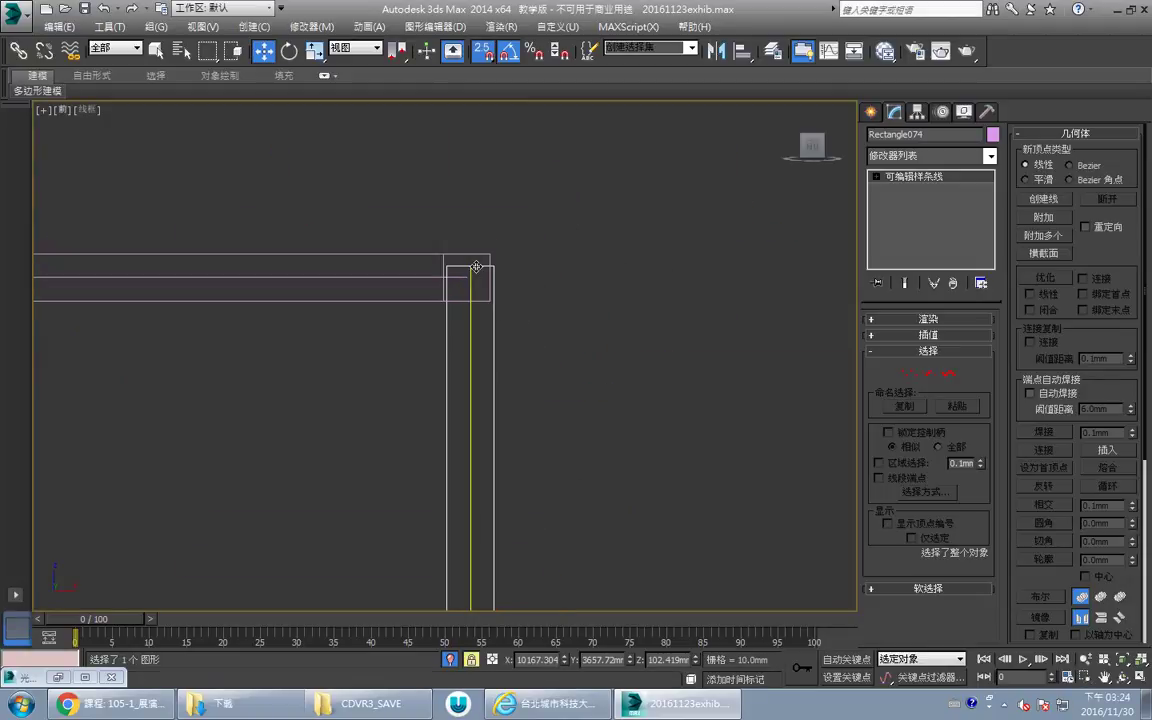
Shift the two posts slightly along X to line up with the lower frame's corner.
{"action": "key", "text": "s"}
{"action": "scroll", "coordinate": [475, 268], "scroll_direction": "down", "scroll_amount": 4}
{"action": "middle_click_drag", "start_coordinate": [482, 498], "coordinate": [481, 329]}
{"action": "key", "text": "s"}
{"action": "left_click_drag", "start_coordinate": [473, 266], "coordinate": [518, 266]}
{"action": "right_click", "coordinate": [518, 266]}
{"action": "key", "text": "s"}
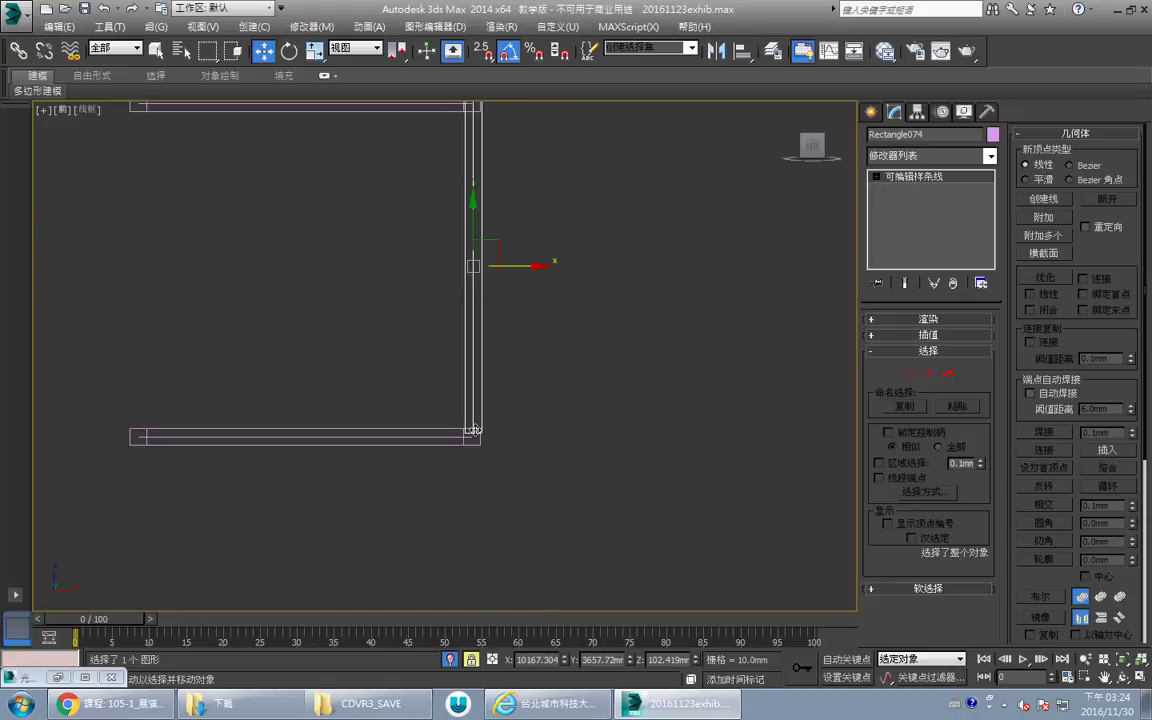
{"action": "mouse_move", "coordinate": [475, 430]}
{"action": "left_mouse_down"}
{"action": "mouse_move", "coordinate": [448, 432]}
{"action": "mouse_move", "coordinate": [476, 430]}
{"action": "left_mouse_up"}
Snap the two posts onto the corner of the upper and lower frames in the front view, using the existing snap settings.
{"action": "middle_click_drag", "start_coordinate": [532, 306], "coordinate": [533, 361]}
{"action": "key", "text": "s"}
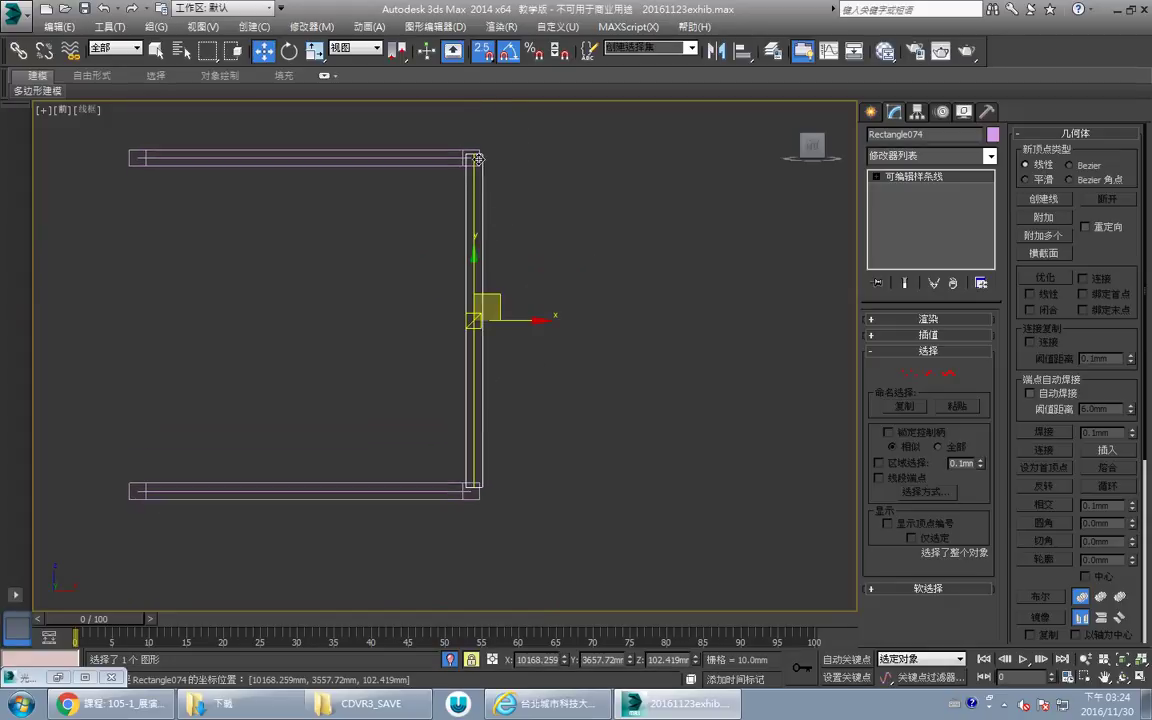
{"action": "right_click", "coordinate": [483, 50]}
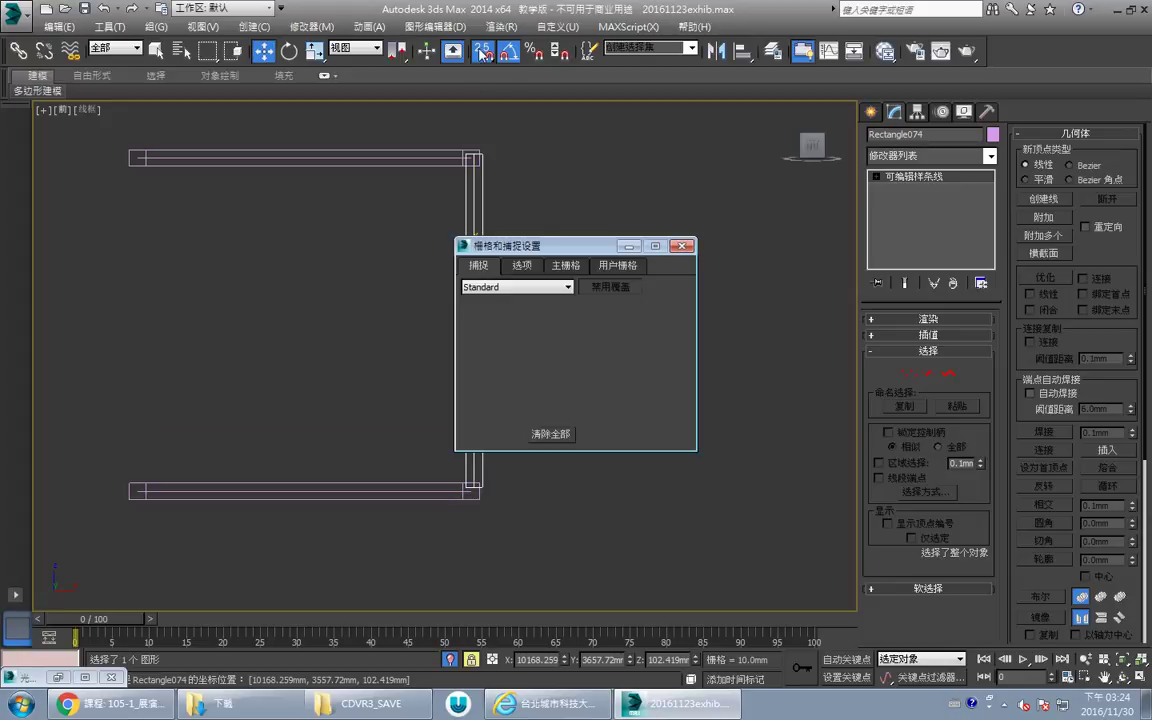
{"action": "left_click", "coordinate": [683, 247]}
{"action": "mouse_move", "coordinate": [474, 154]}
{"action": "left_mouse_down"}
{"action": "mouse_move", "coordinate": [480, 166]}
{"action": "mouse_move", "coordinate": [471, 158]}
{"action": "left_mouse_up"}
{"action": "key", "text": "s"}
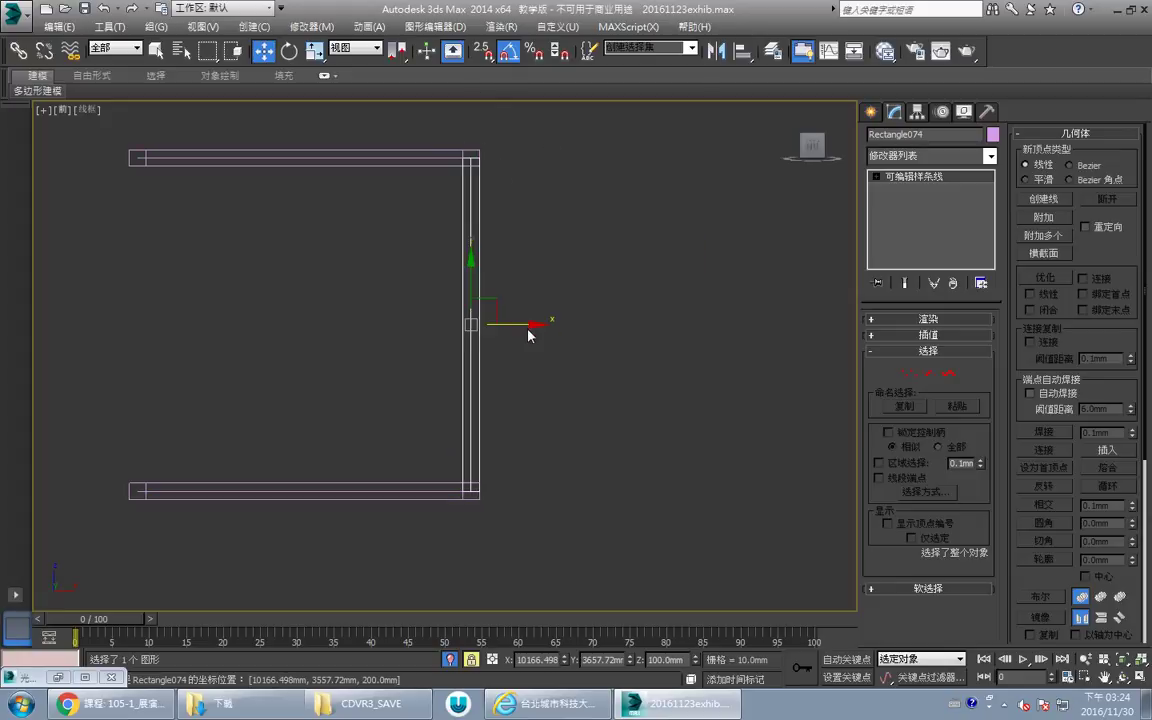
Unlock the selection and copy the two posts along X toward the open side of the frames, as one independent copy.
{"action": "key", "text": "space"}
{"action": "middle_click_drag", "start_coordinate": [528, 331], "coordinate": [529, 318]}
{"action": "key", "text": "alt+w"}
{"action": "middle_click", "coordinate": [630, 480]}
{"action": "key", "text": "alt+w"}
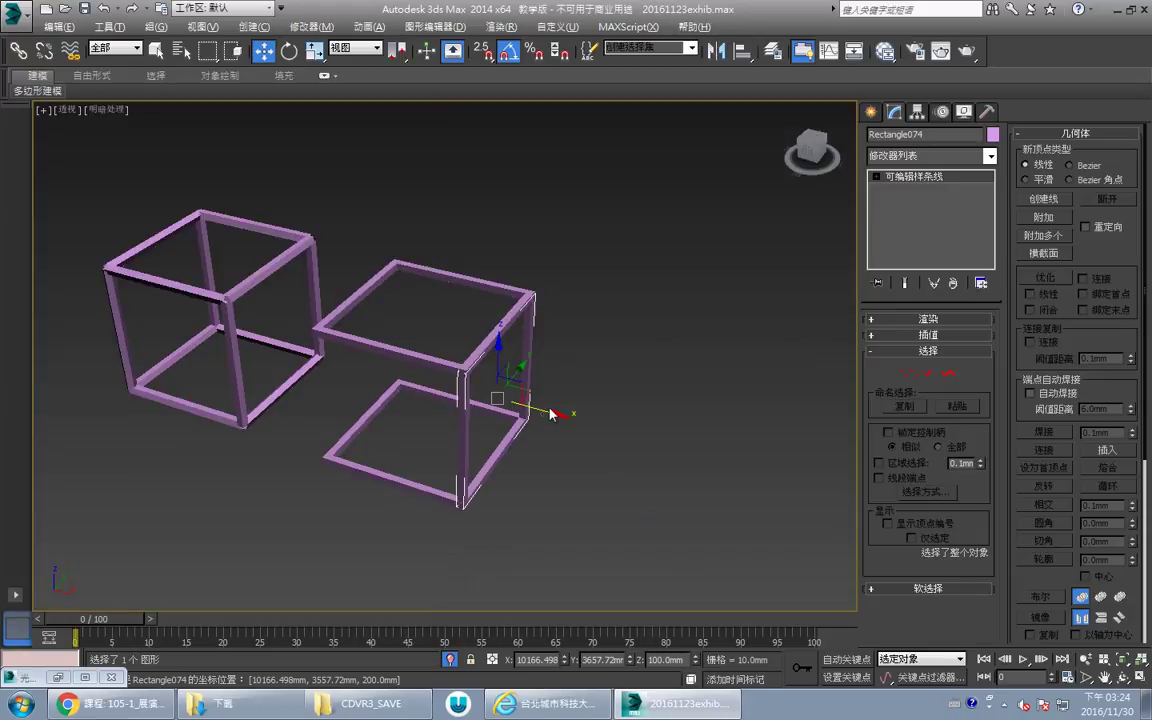
{"action": "left_click_drag", "start_coordinate": [551, 412], "coordinate": [457, 398], "text": "shift"}
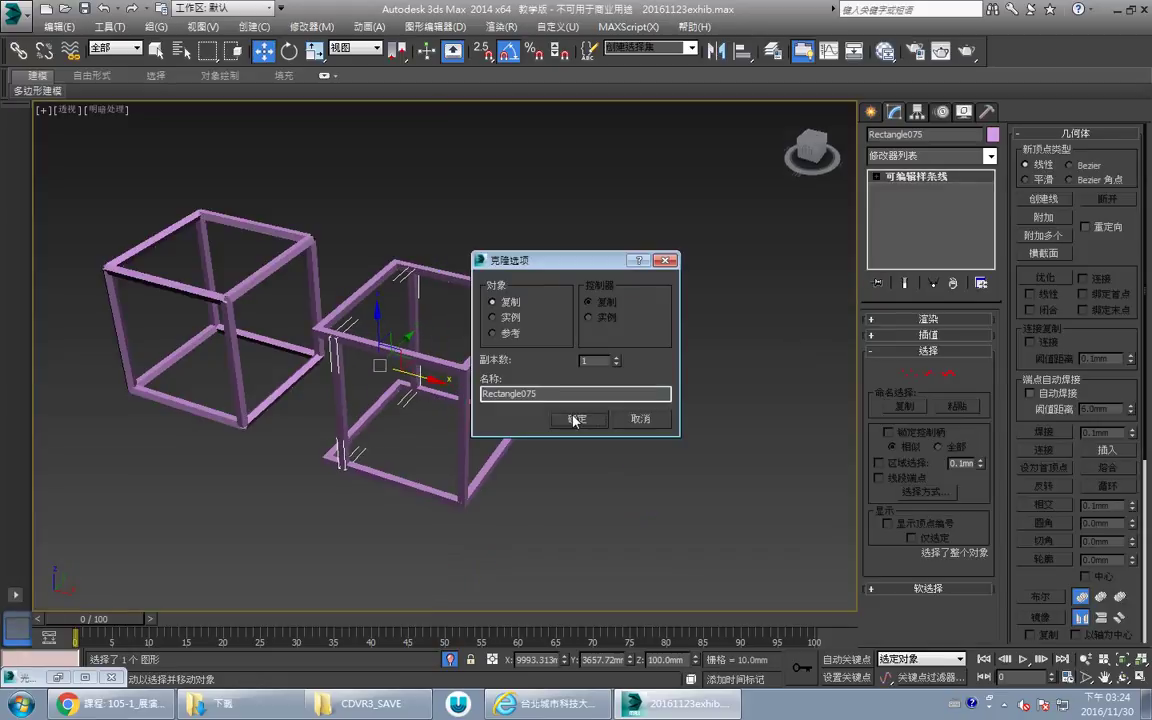
{"action": "left_click", "coordinate": [574, 420]}
Lock the copied posts and snap them in the front view to the opposite corner of the frames, closing the cube.
{"action": "key", "text": "alt+w"}
{"action": "middle_click", "coordinate": [591, 230]}
{"action": "key", "text": "alt+w"}
{"action": "middle_click_drag", "start_coordinate": [460, 284], "coordinate": [569, 303]}
{"action": "key", "text": "space"}
{"action": "key", "text": "s"}
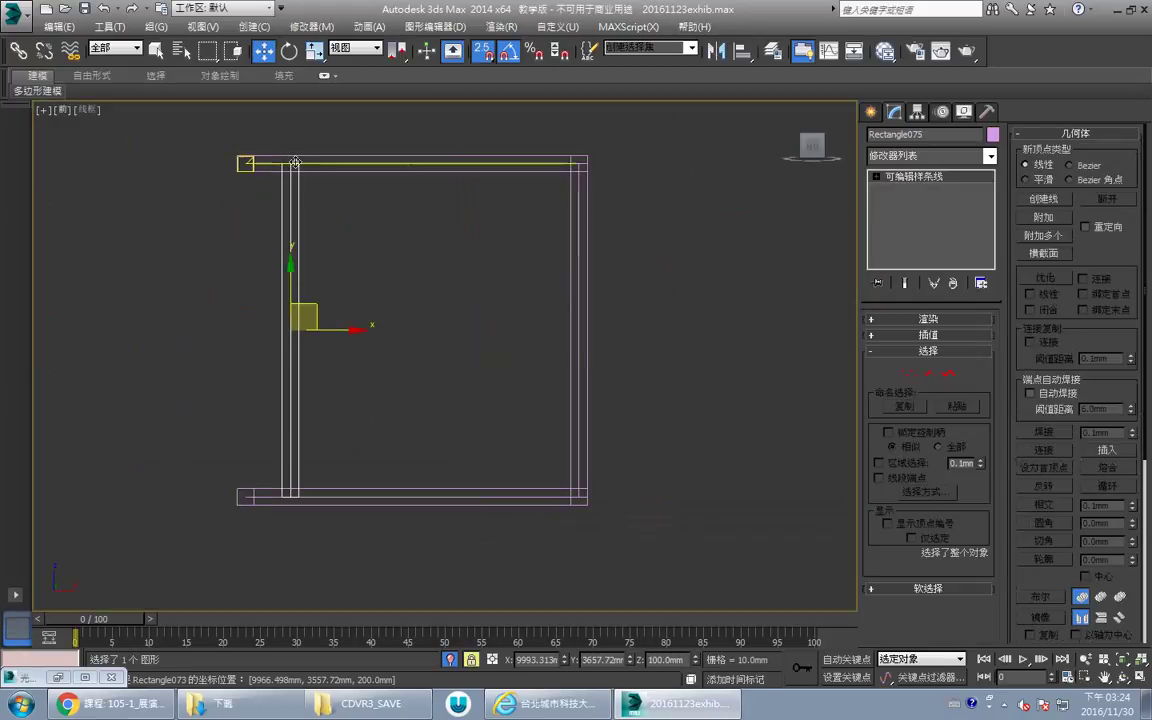
{"action": "left_click_drag", "start_coordinate": [290, 163], "coordinate": [247, 164]}
{"action": "key", "text": "alt+w"}
{"action": "middle_click", "coordinate": [610, 445]}
{"action": "key", "text": "alt+w"}
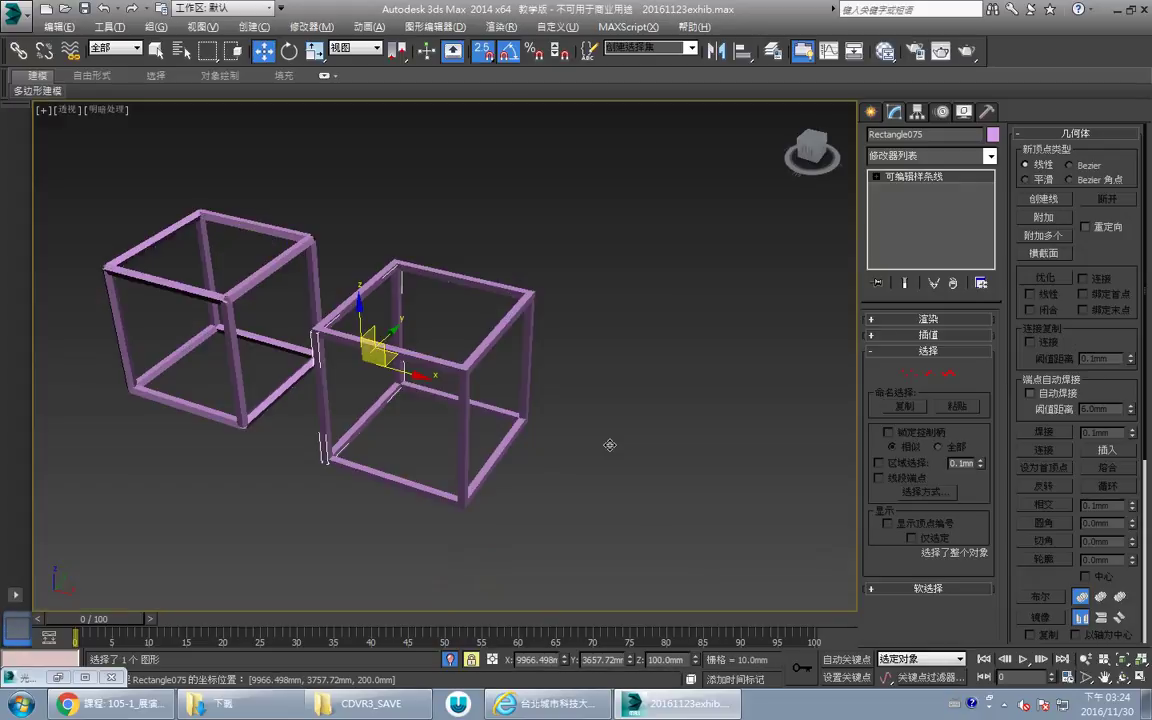
Compare the spline-built cube with the Lattice cube and the existing long truss in the perspective and top views.
{"action": "middle_click_drag", "start_coordinate": [449, 402], "coordinate": [394, 320], "text": "alt"}
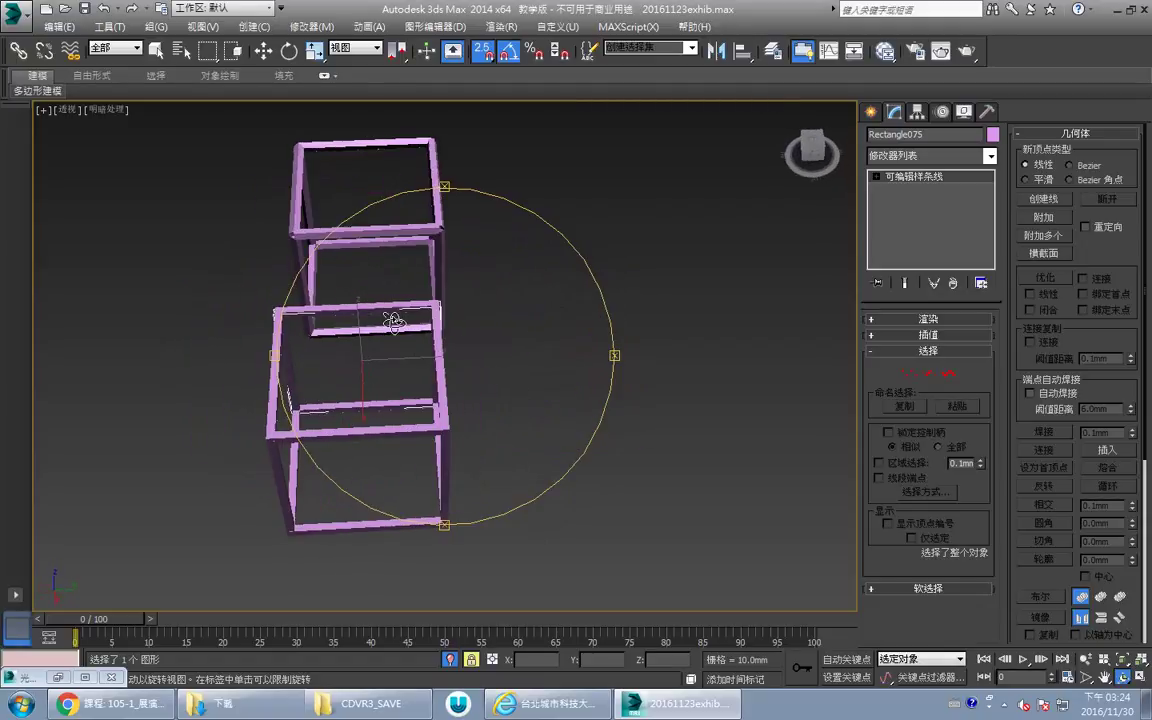
{"action": "key", "text": "s"}
{"action": "middle_click_drag", "start_coordinate": [437, 236], "coordinate": [449, 328]}
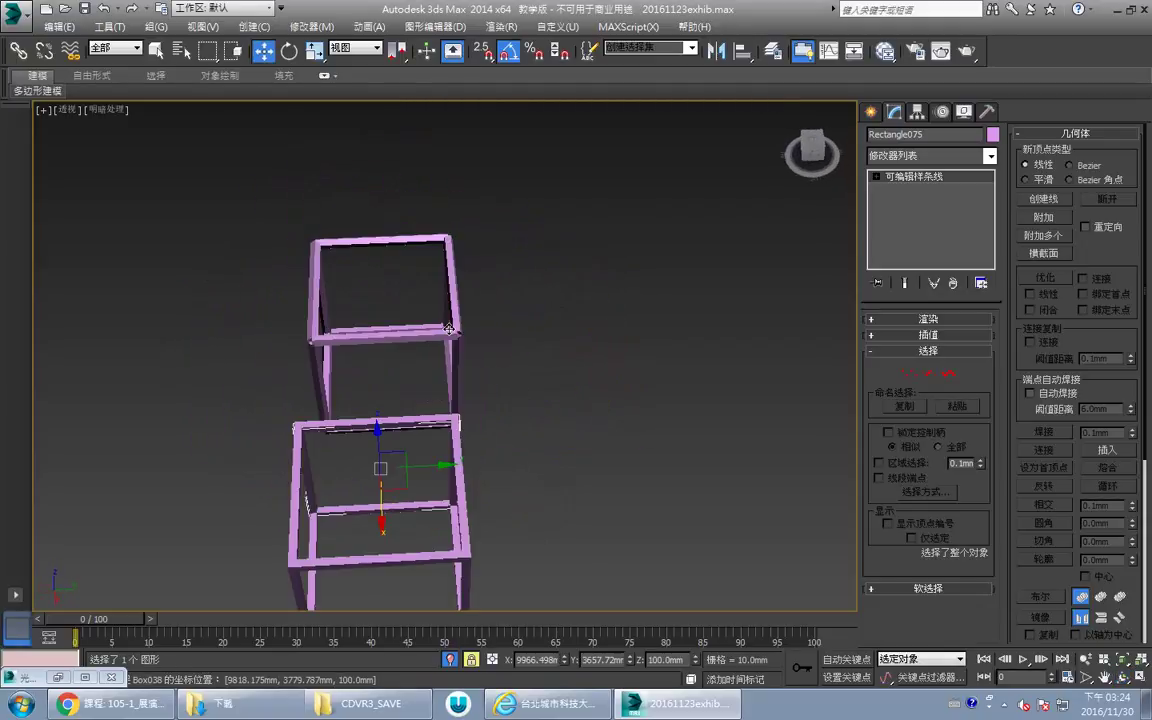
{"action": "scroll", "coordinate": [449, 328], "scroll_direction": "up", "scroll_amount": 5}
{"action": "left_click", "coordinate": [479, 338]}
{"action": "scroll", "coordinate": [483, 310], "scroll_direction": "down", "scroll_amount": 7}
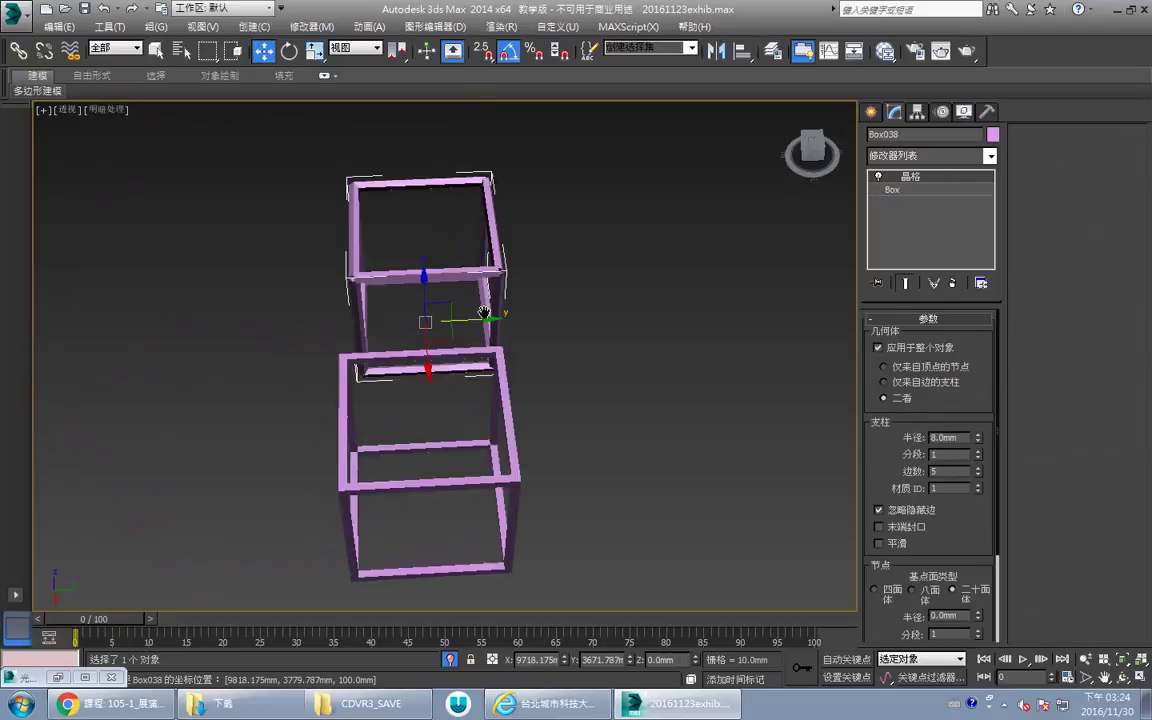
{"action": "left_click_drag", "start_coordinate": [528, 365], "coordinate": [449, 424]}
{"action": "middle_click_drag", "start_coordinate": [482, 381], "coordinate": [541, 350], "text": "alt"}
{"action": "middle_click_drag", "start_coordinate": [252, 319], "coordinate": [393, 309]}
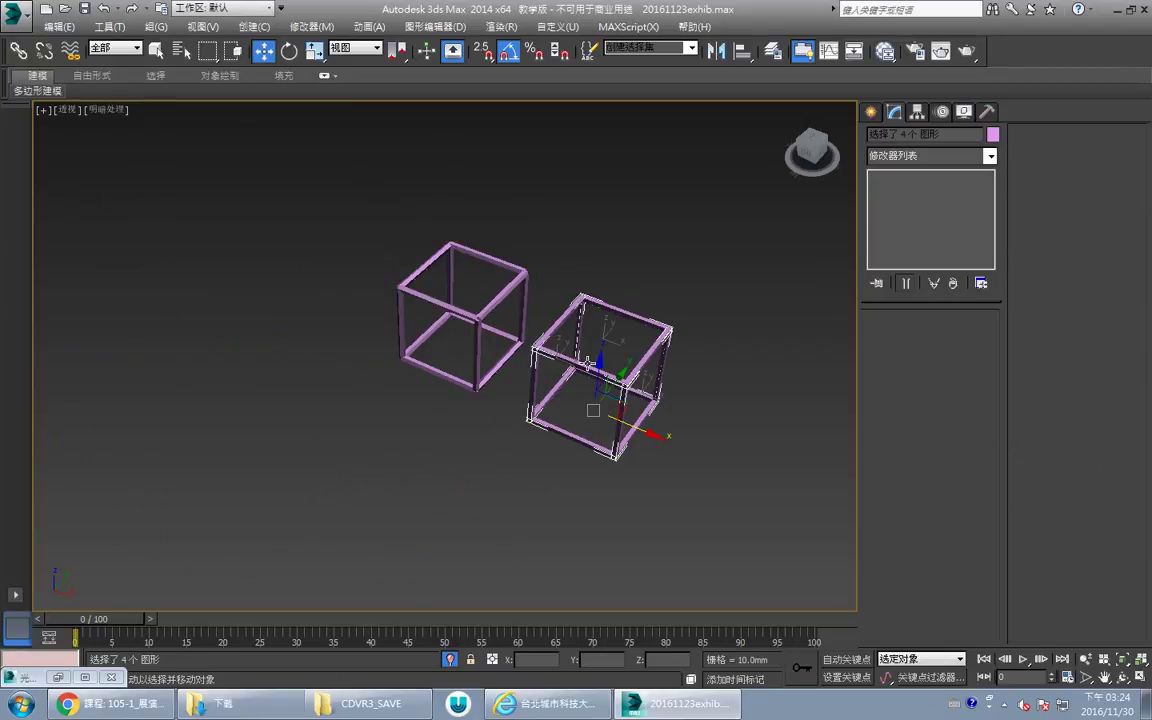
{"action": "scroll", "coordinate": [590, 362], "scroll_direction": "down", "scroll_amount": 8}
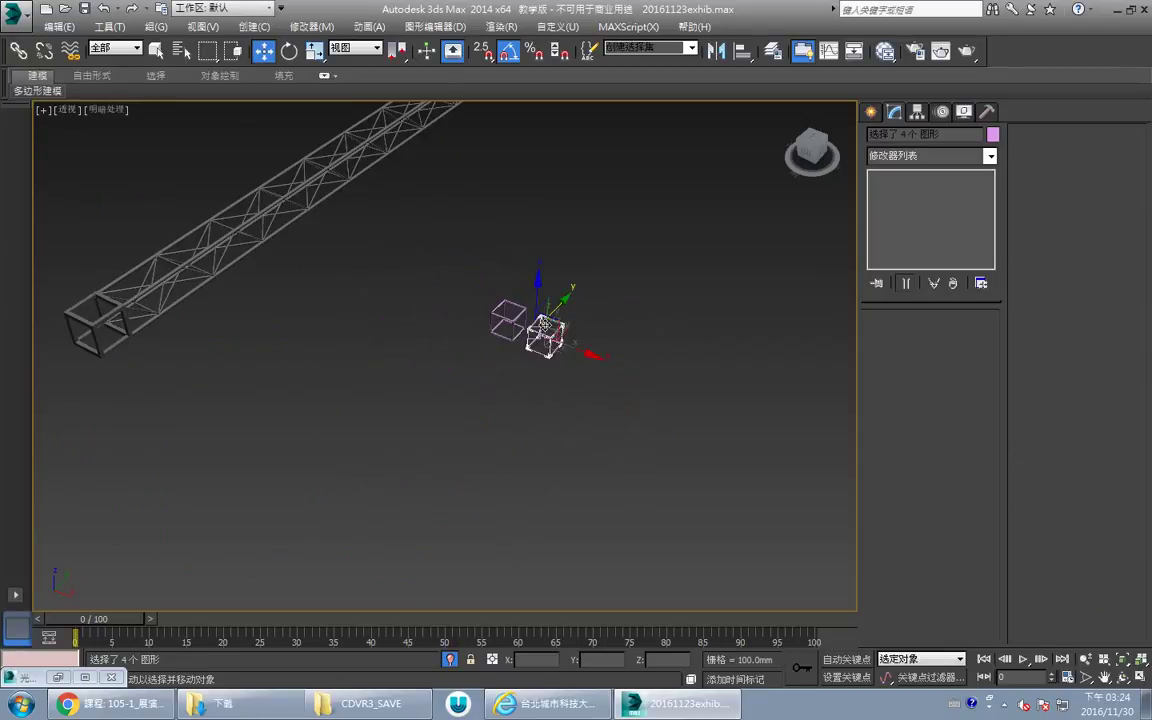
{"action": "scroll", "coordinate": [548, 310], "scroll_direction": "up", "scroll_amount": 5}
{"action": "scroll", "coordinate": [550, 340], "scroll_direction": "down", "scroll_amount": 7}
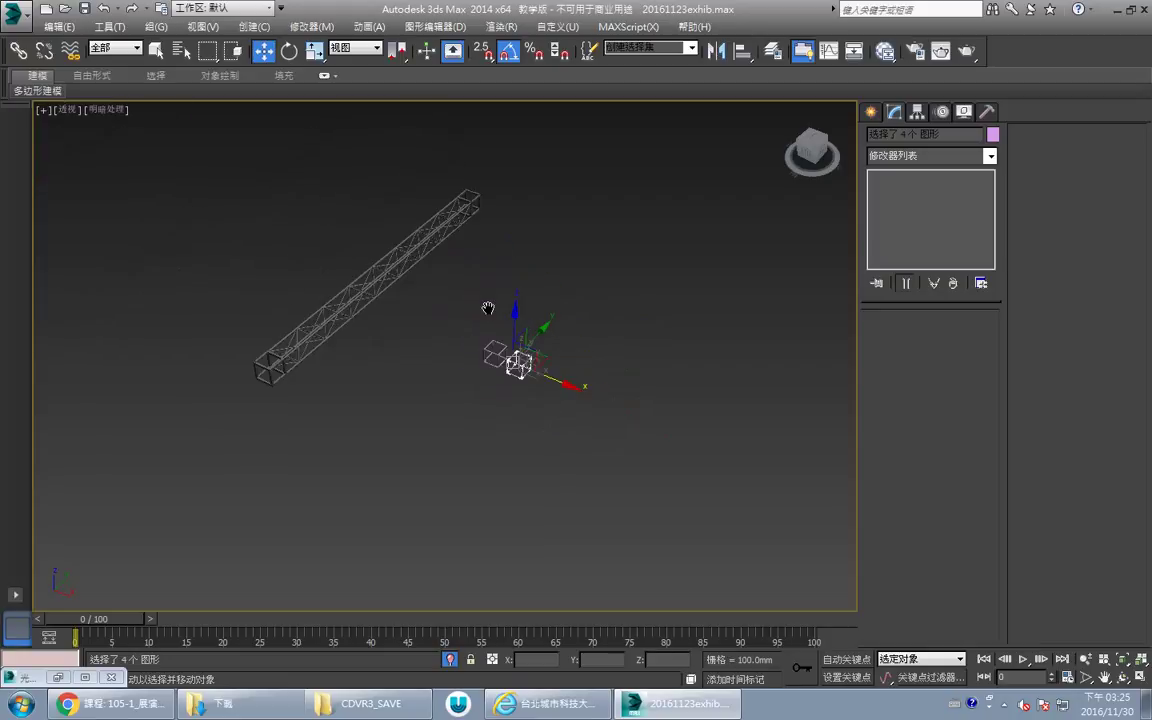
{"action": "scroll", "coordinate": [488, 312], "scroll_direction": "up", "scroll_amount": 3}
{"action": "scroll", "coordinate": [427, 165], "scroll_direction": "up", "scroll_amount": 2}
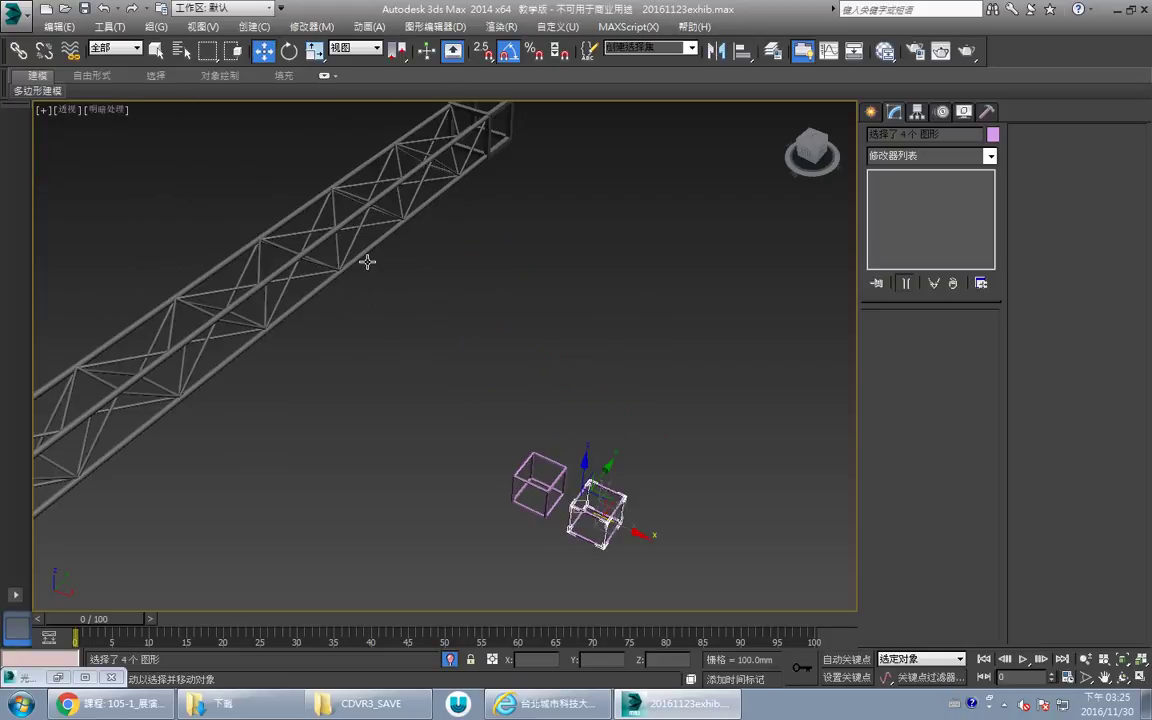
{"action": "middle_click_drag", "start_coordinate": [551, 381], "coordinate": [473, 276]}
{"action": "scroll", "coordinate": [490, 395], "scroll_direction": "up", "scroll_amount": 2}
{"action": "middle_click_drag", "start_coordinate": [591, 390], "coordinate": [562, 365]}
{"action": "key", "text": "alt+w"}
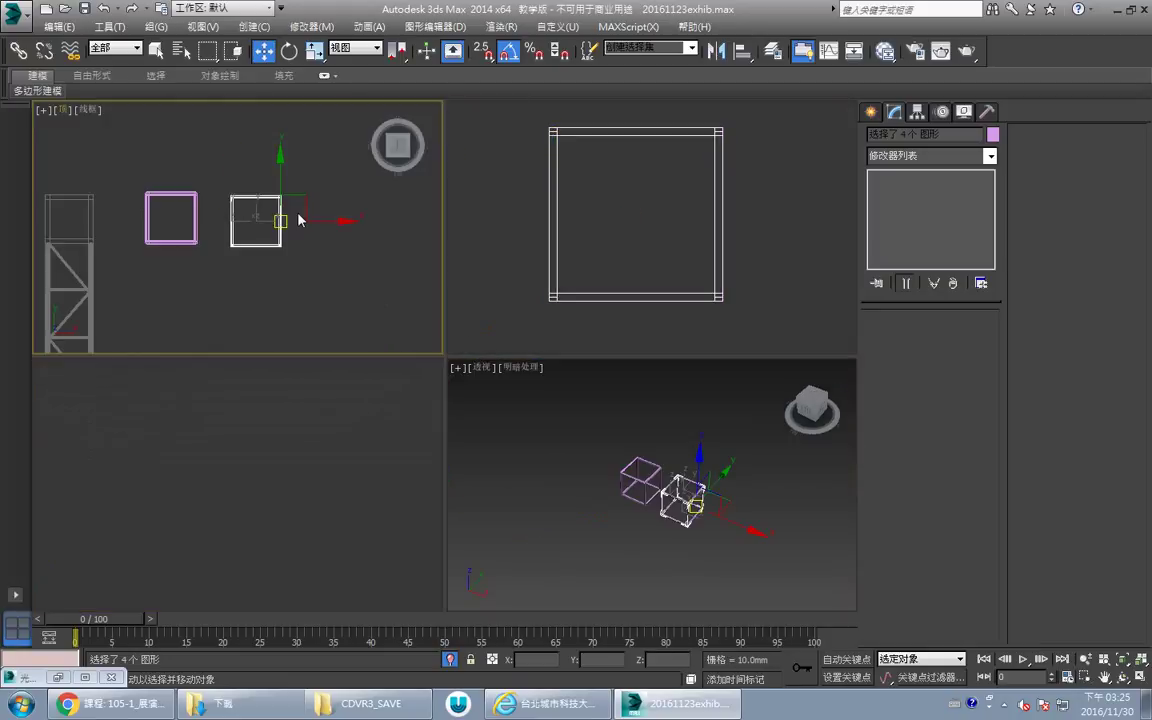
{"action": "key", "text": "alt+w"}
{"action": "middle_click_drag", "start_coordinate": [355, 416], "coordinate": [407, 284]}
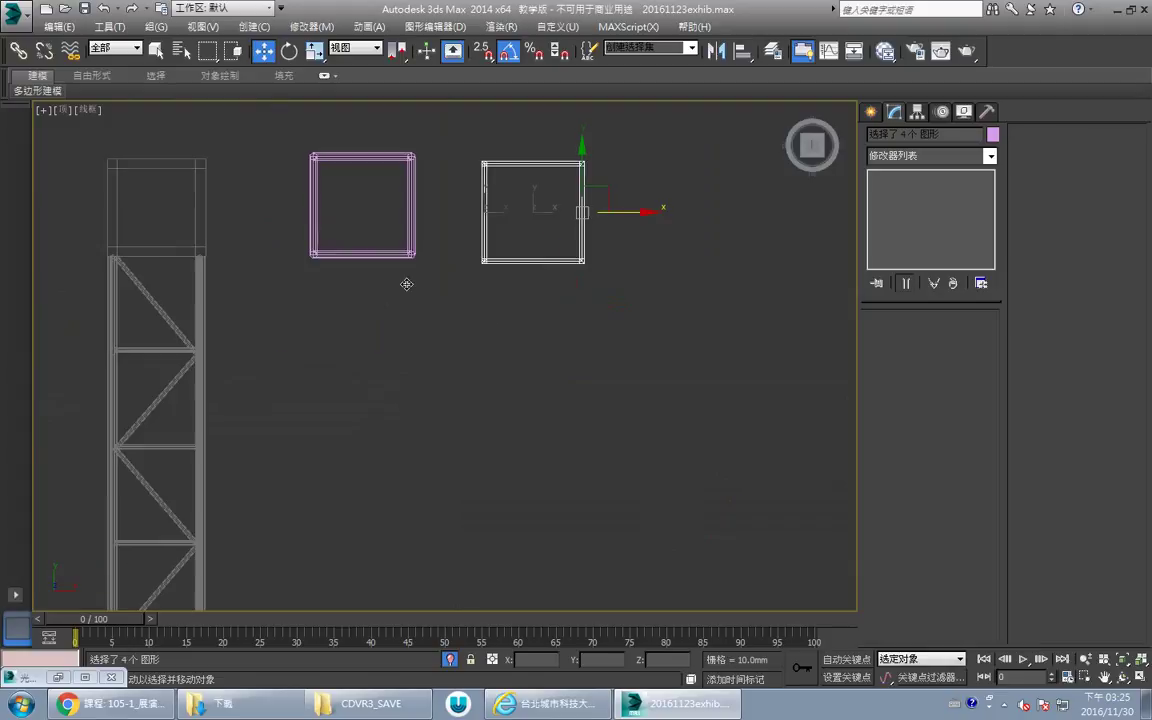
{"action": "left_click", "coordinate": [872, 113]}
{"action": "left_click", "coordinate": [877, 138]}
{"action": "left_click", "coordinate": [917, 216]}
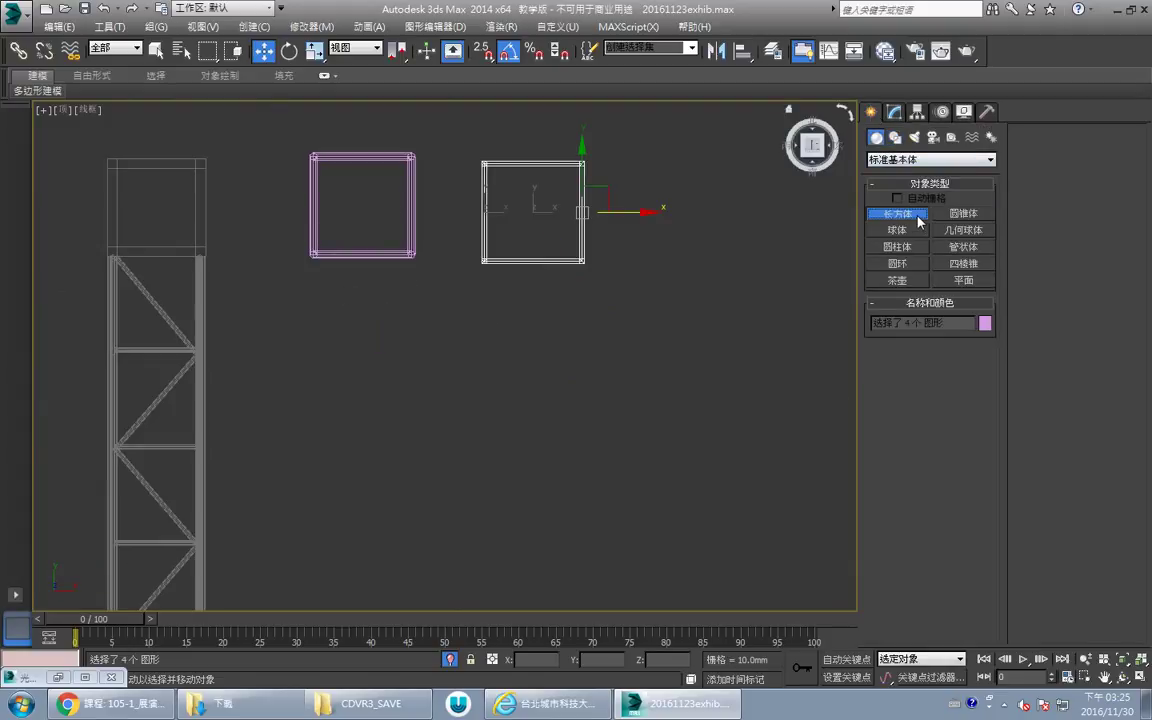
{"action": "middle_click_drag", "start_coordinate": [340, 287], "coordinate": [350, 260]}
{"action": "scroll", "coordinate": [380, 300], "scroll_direction": "down", "scroll_amount": 3}
{"action": "middle_click_drag", "start_coordinate": [402, 340], "coordinate": [414, 261]}
{"action": "scroll", "coordinate": [403, 233], "scroll_direction": "down", "scroll_amount": 2}
{"action": "key", "text": "w"}
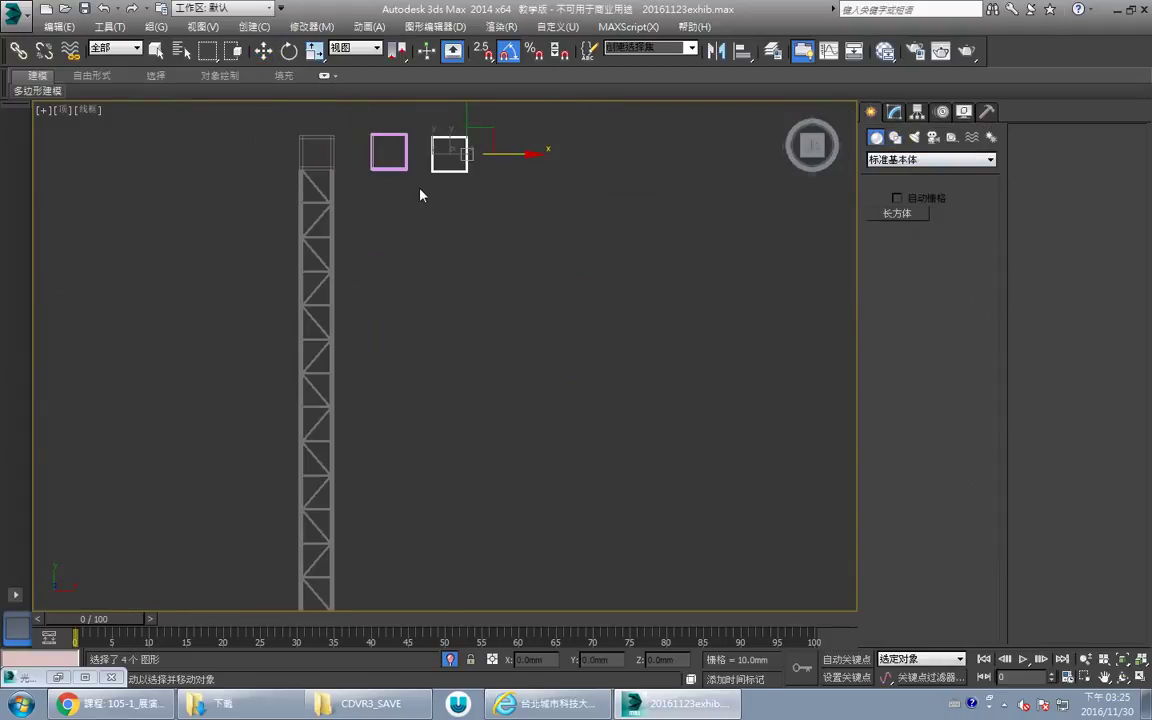
Copy the Lattice cube down along Y in the top view and remove the Lattice modifier from the copy.
{"action": "left_click", "coordinate": [400, 167]}
{"action": "mouse_move", "coordinate": [390, 113]}
{"action": "left_mouse_down", "text": "shift"}
{"action": "mouse_move", "coordinate": [392, 172]}
{"action": "mouse_move", "coordinate": [438, 215]}
{"action": "left_mouse_up", "text": "shift"}
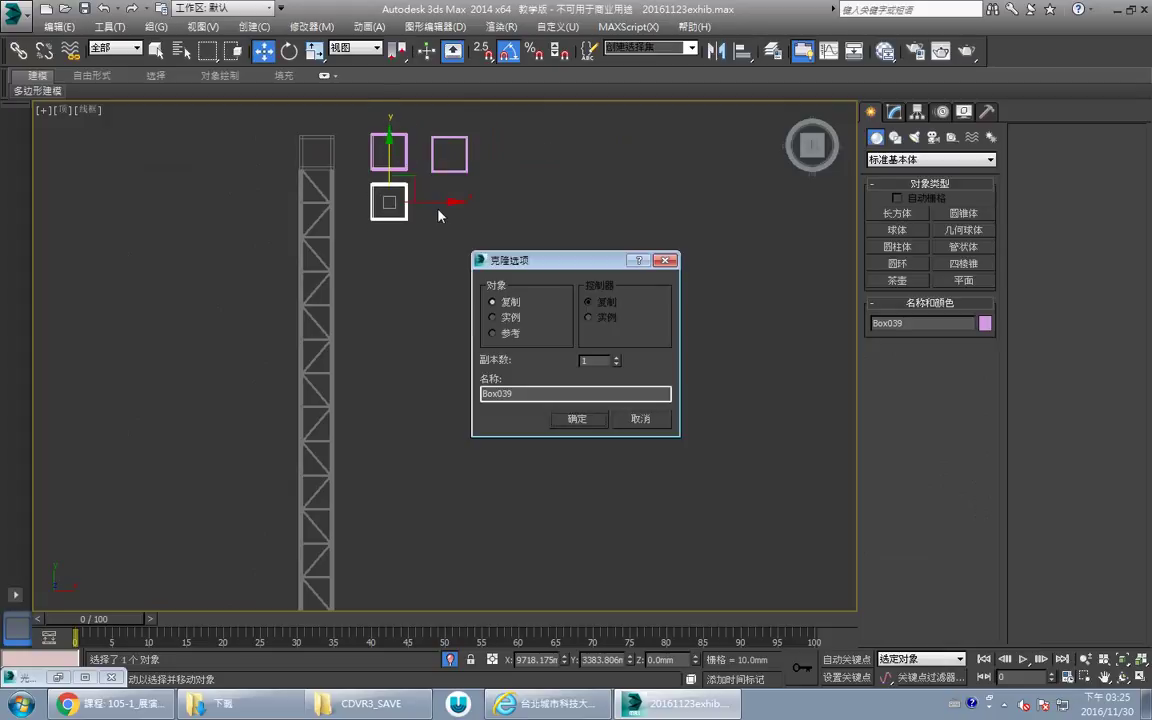
{"action": "left_click", "coordinate": [577, 420]}
{"action": "left_click", "coordinate": [894, 111]}
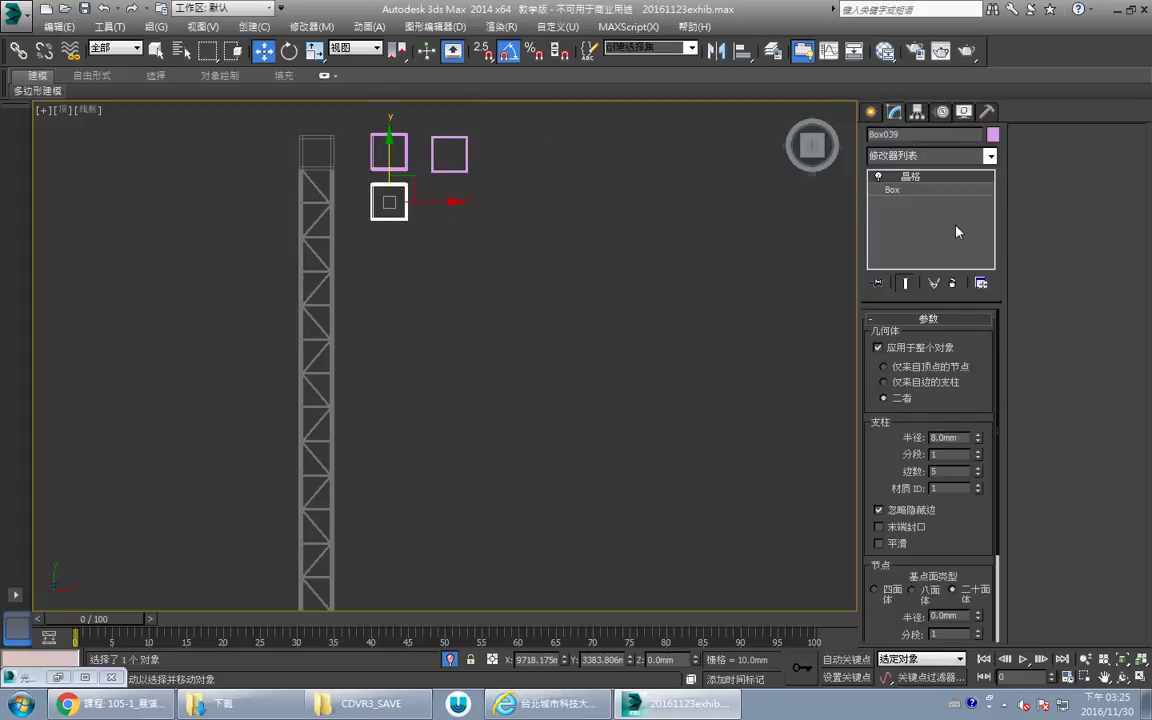
{"action": "left_click", "coordinate": [951, 283]}
Try lengths of 1200, 5000 and 1000 mm for the copied box and move it down along Y.
{"action": "scroll", "coordinate": [522, 247], "scroll_direction": "up", "scroll_amount": 3}
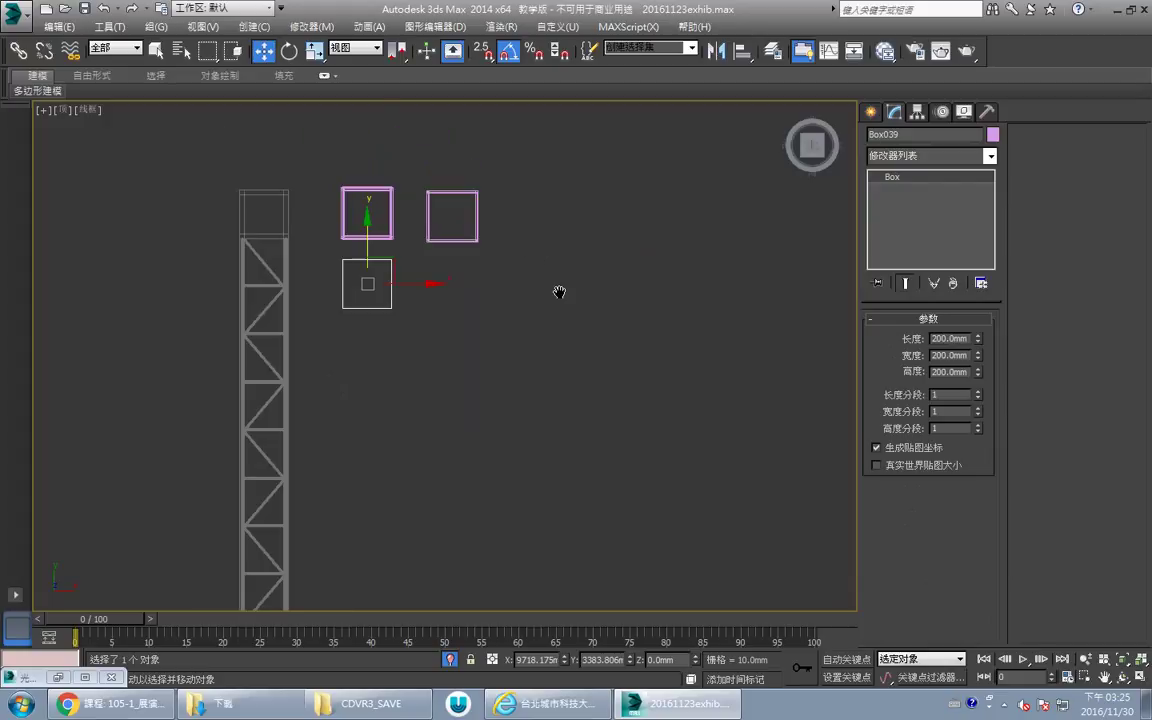
{"action": "left_click_drag", "start_coordinate": [979, 341], "coordinate": [987, 281]}
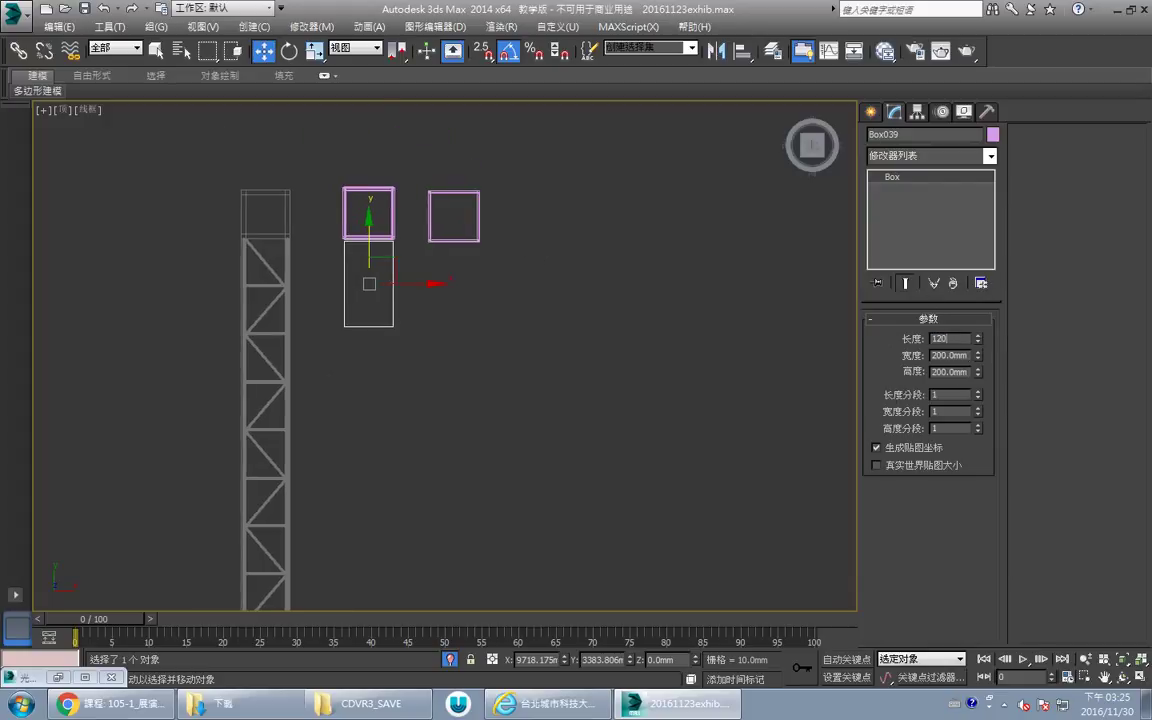
{"action": "type", "text": "0"}
{"action": "key", "text": "Return"}
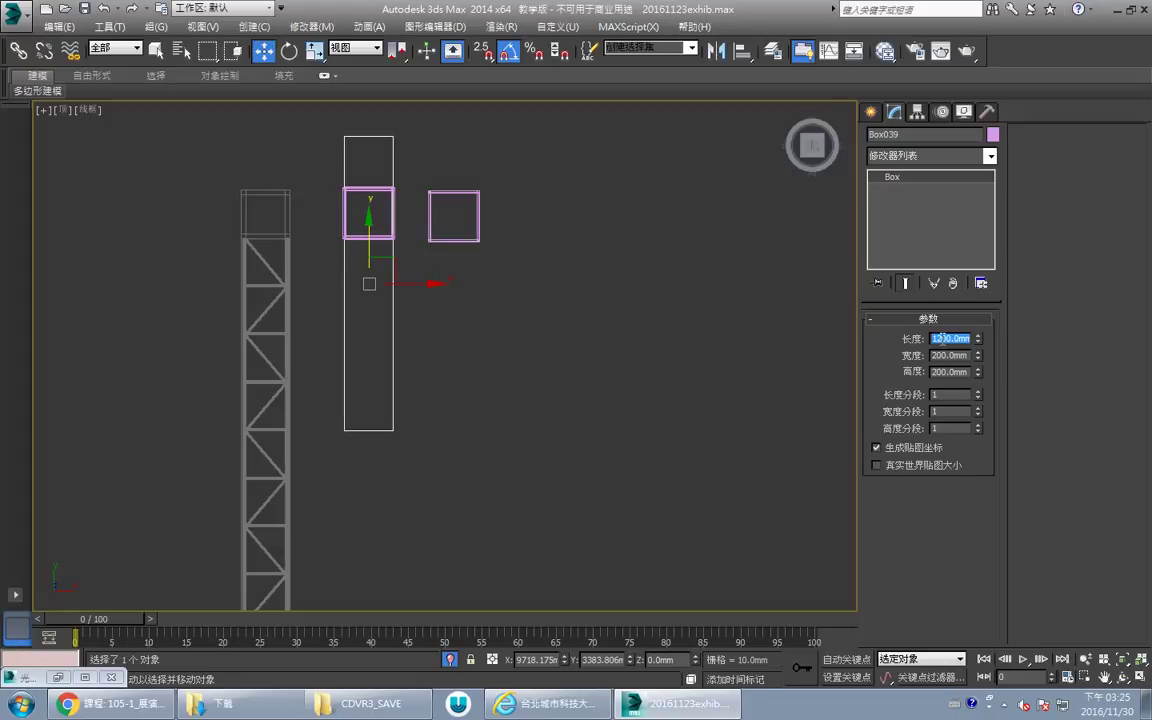
{"action": "type", "text": "5000"}
{"action": "key", "text": "Return"}
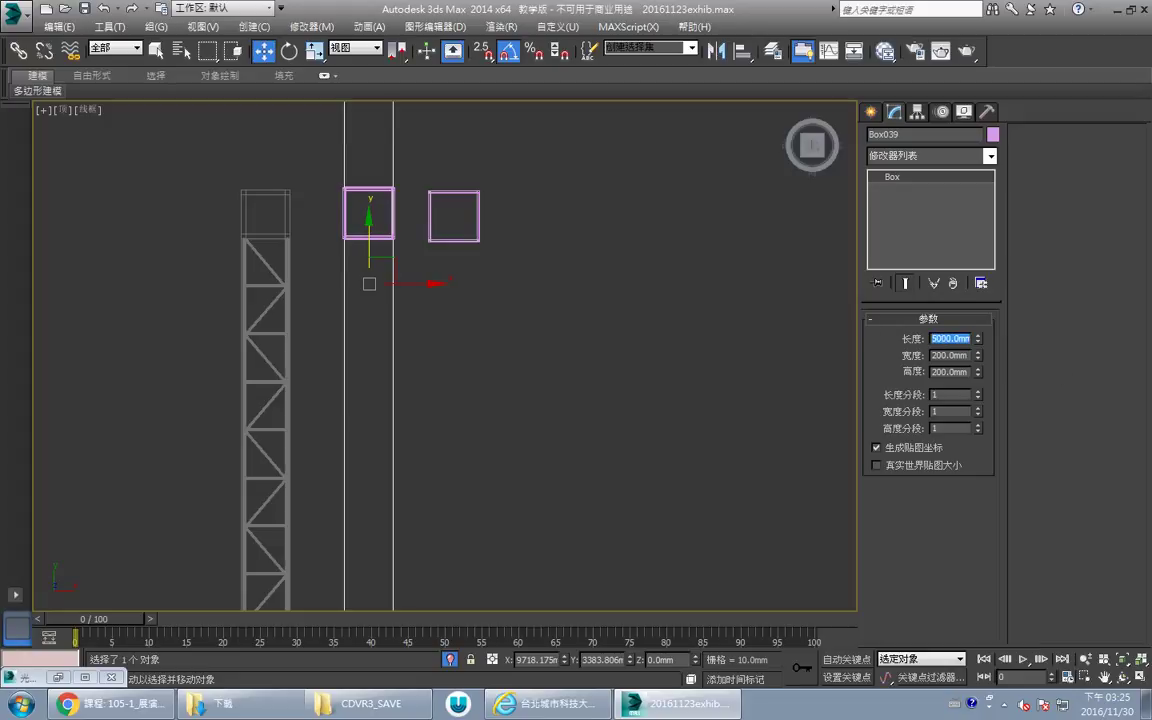
{"action": "middle_click_drag", "start_coordinate": [493, 278], "coordinate": [494, 341]}
{"action": "scroll", "coordinate": [494, 341], "scroll_direction": "down", "scroll_amount": 2}
{"action": "left_click_drag", "start_coordinate": [408, 289], "coordinate": [428, 519]}
{"action": "scroll", "coordinate": [450, 412], "scroll_direction": "down", "scroll_amount": 3}
{"action": "middle_click_drag", "start_coordinate": [450, 401], "coordinate": [451, 379]}
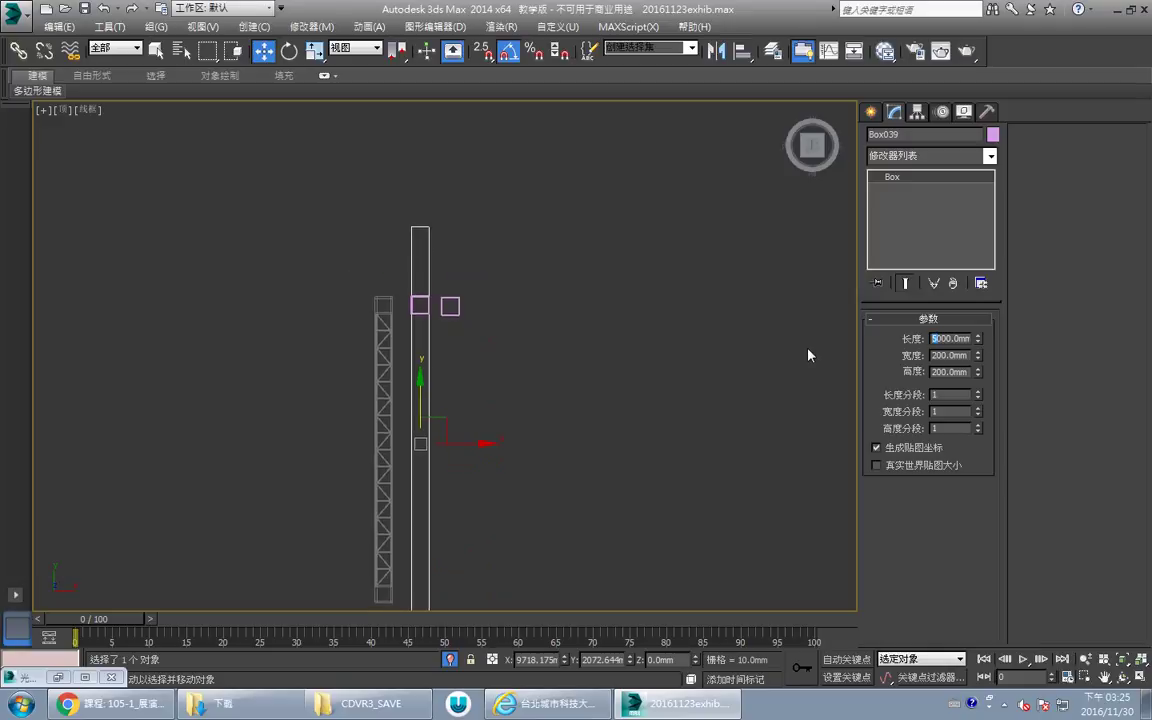
{"action": "type", "text": "1"}
{"action": "key", "text": "Return"}
{"action": "scroll", "coordinate": [523, 360], "scroll_direction": "up", "scroll_amount": 2}
{"action": "middle_click_drag", "start_coordinate": [523, 362], "coordinate": [575, 355]}
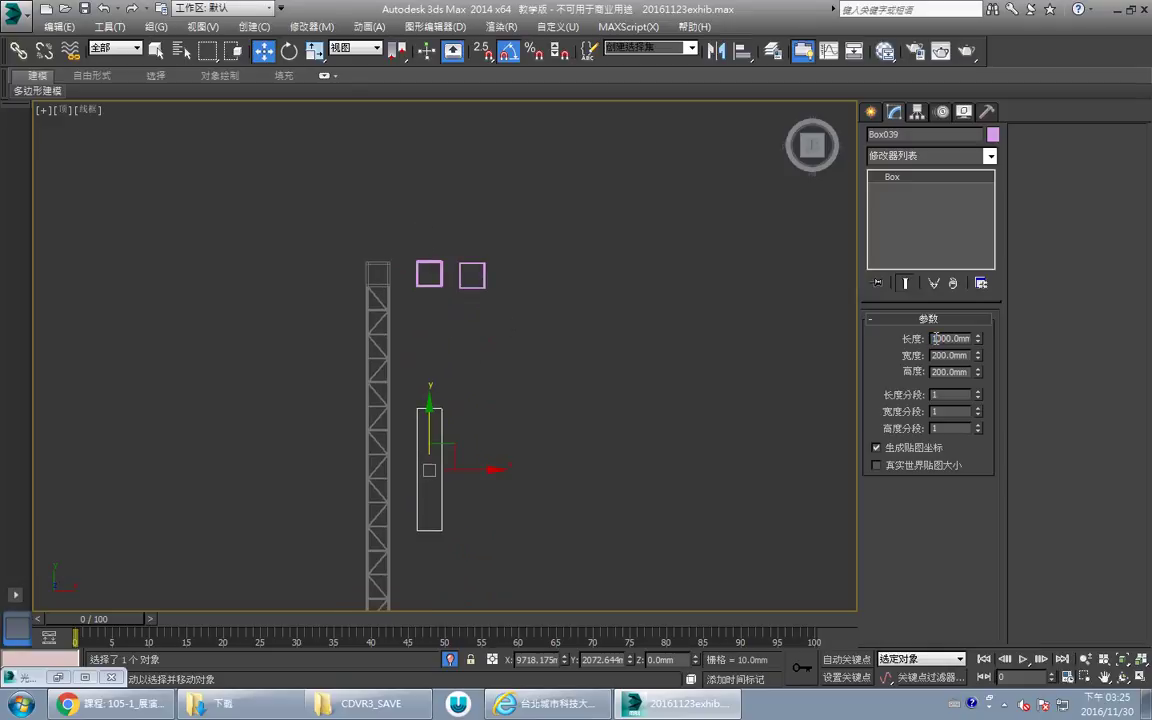
Set the copied box's length to 2000 mm.
{"action": "left_click_drag", "start_coordinate": [937, 339], "coordinate": [909, 344]}
{"action": "type", "text": "2"}
{"action": "key", "text": "Return"}
Lock the selection and snap the long box along Y in the top view so its upper end meets the Lattice cube.
{"action": "middle_click_drag", "start_coordinate": [530, 378], "coordinate": [553, 339]}
{"action": "scroll", "coordinate": [456, 354], "scroll_direction": "up", "scroll_amount": 2}
{"action": "middle_click_drag", "start_coordinate": [474, 373], "coordinate": [444, 408]}
{"action": "scroll", "coordinate": [458, 368], "scroll_direction": "up", "scroll_amount": 4}
{"action": "scroll", "coordinate": [442, 395], "scroll_direction": "down", "scroll_amount": 3}
{"action": "key", "text": "space"}
{"action": "key", "text": "s"}
{"action": "left_click_drag", "start_coordinate": [432, 337], "coordinate": [431, 252]}
{"action": "key", "text": "s"}
{"action": "key", "text": "space"}
Show the long box in the perspective view with edged faces, seen from the side along its full length.
{"action": "key", "text": "alt+w"}
{"action": "right_click", "coordinate": [686, 473]}
{"action": "key", "text": "alt+w"}
{"action": "key", "text": "ctrl+r"}
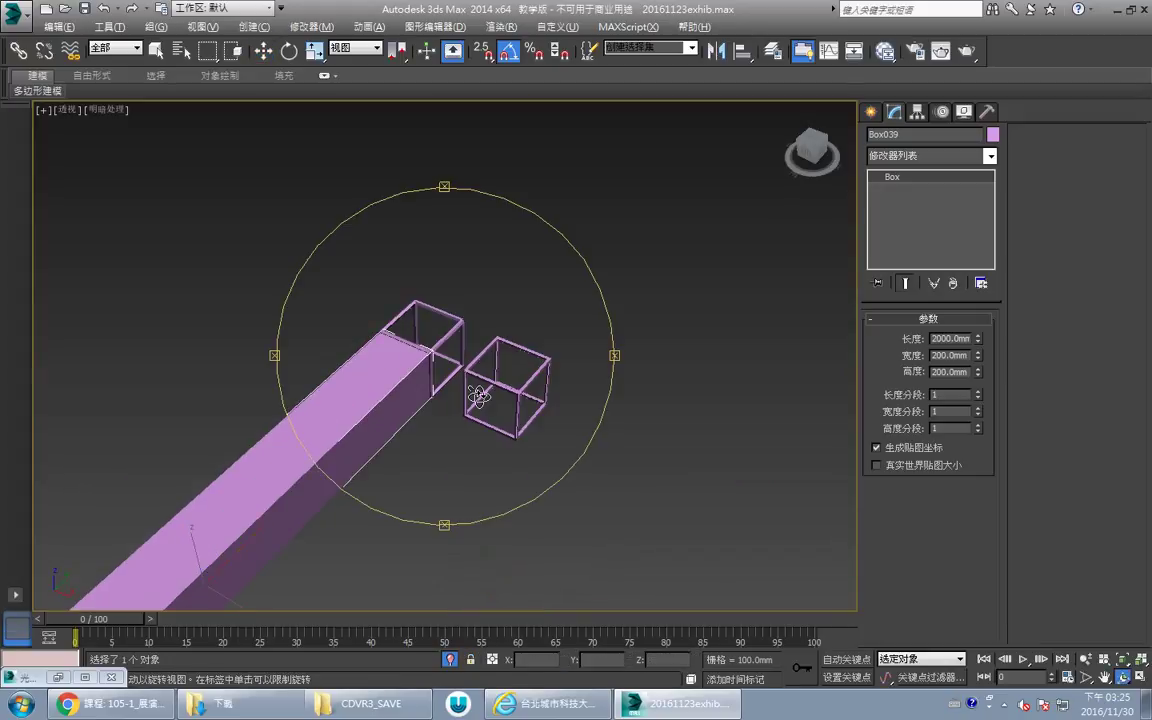
{"action": "left_click_drag", "start_coordinate": [476, 399], "coordinate": [385, 367]}
{"action": "middle_click_drag", "start_coordinate": [384, 366], "coordinate": [694, 341], "text": "alt"}
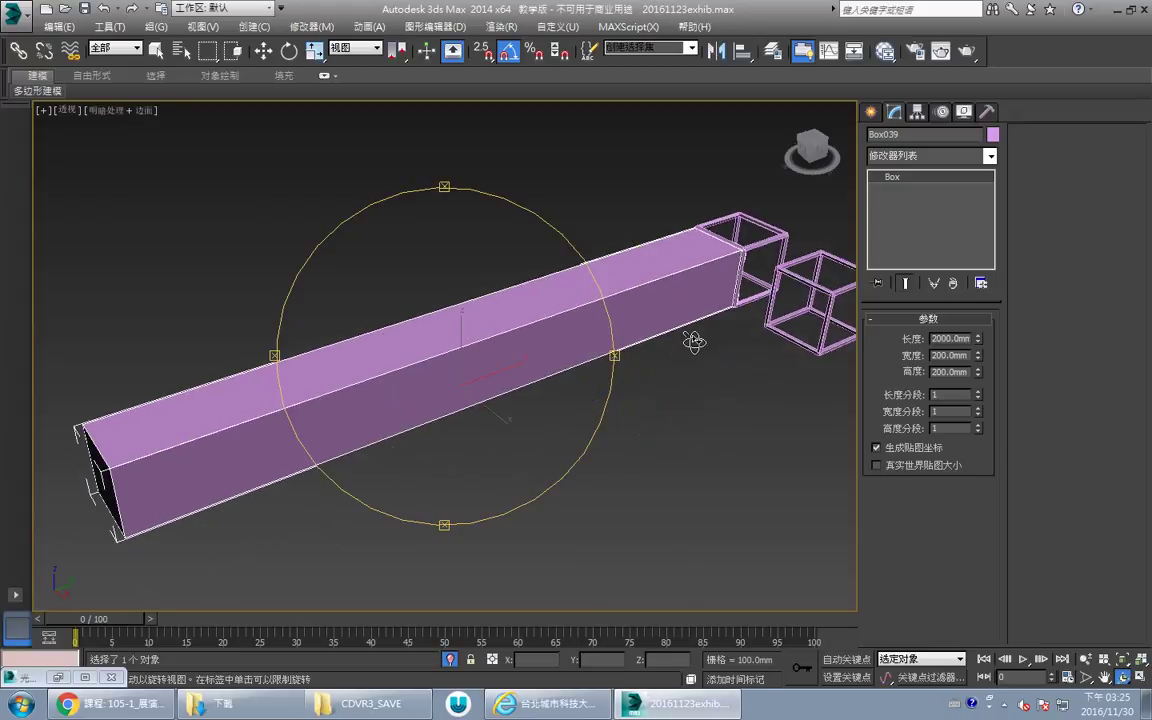
Set the box's length segments to 10.
{"action": "left_click", "coordinate": [977, 391]}
{"action": "left_click", "coordinate": [977, 391]}
{"action": "left_click", "coordinate": [977, 391]}
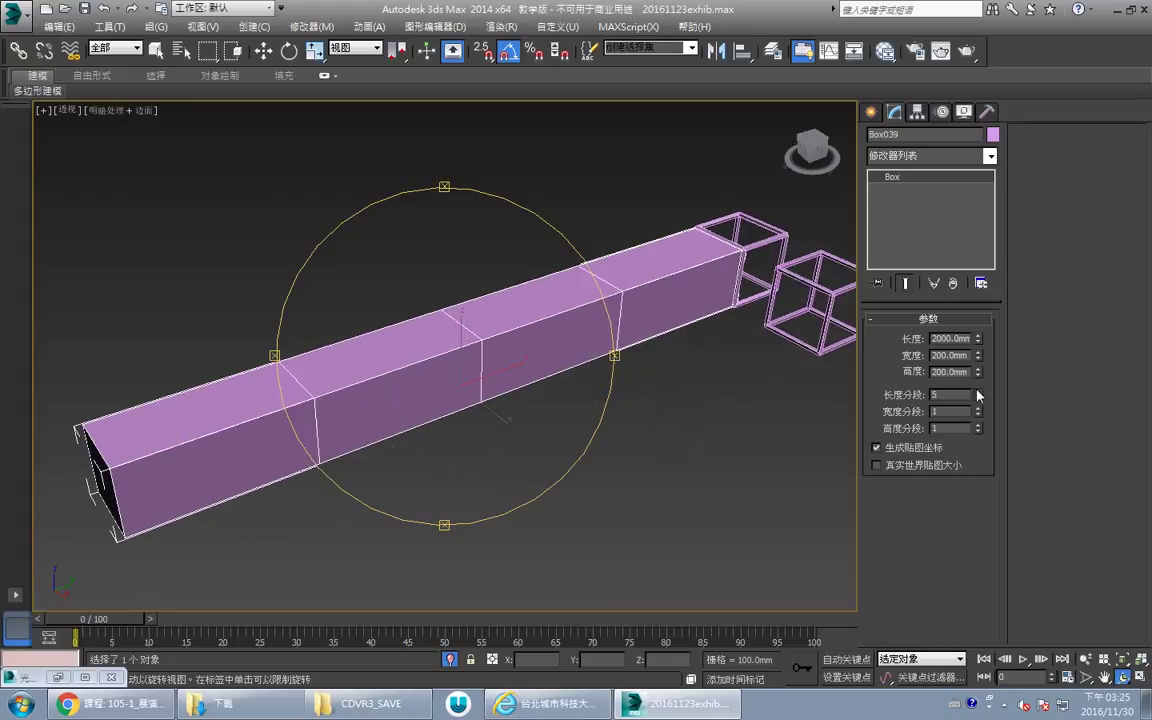
{"action": "left_click", "coordinate": [977, 391]}
{"action": "left_click", "coordinate": [977, 391]}
{"action": "left_click", "coordinate": [977, 391]}
{"action": "left_click", "coordinate": [977, 391]}
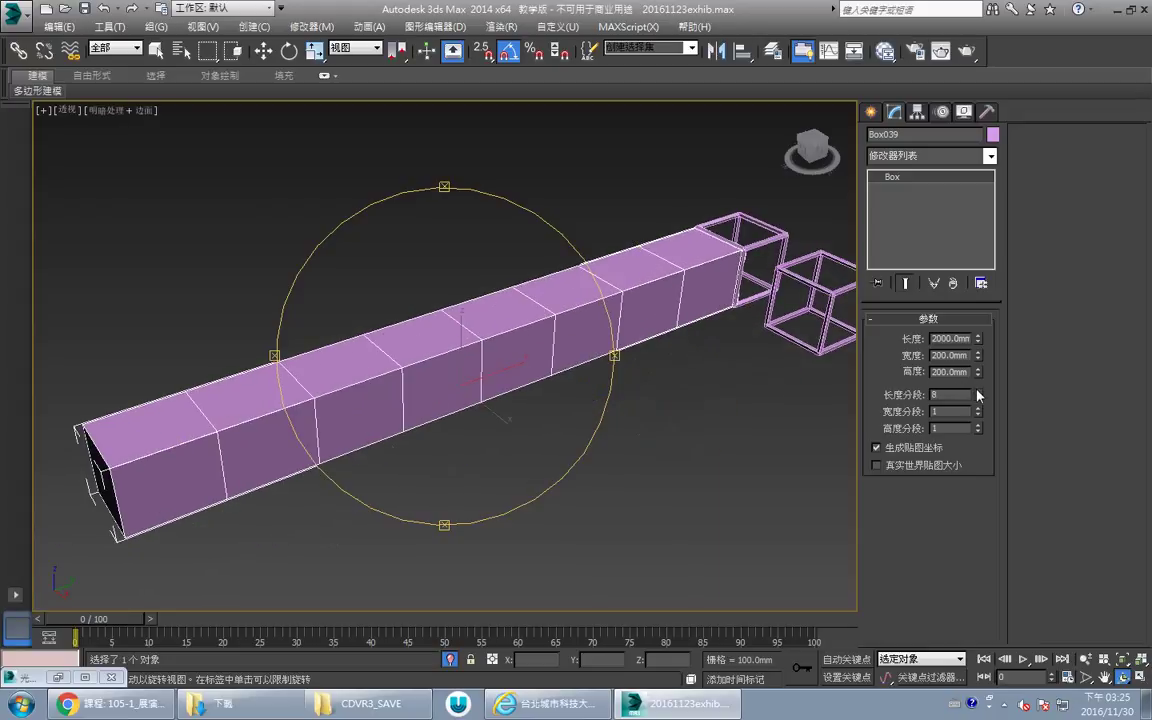
{"action": "left_click", "coordinate": [978, 392]}
{"action": "middle_click_drag", "start_coordinate": [337, 350], "coordinate": [311, 363], "text": "alt"}
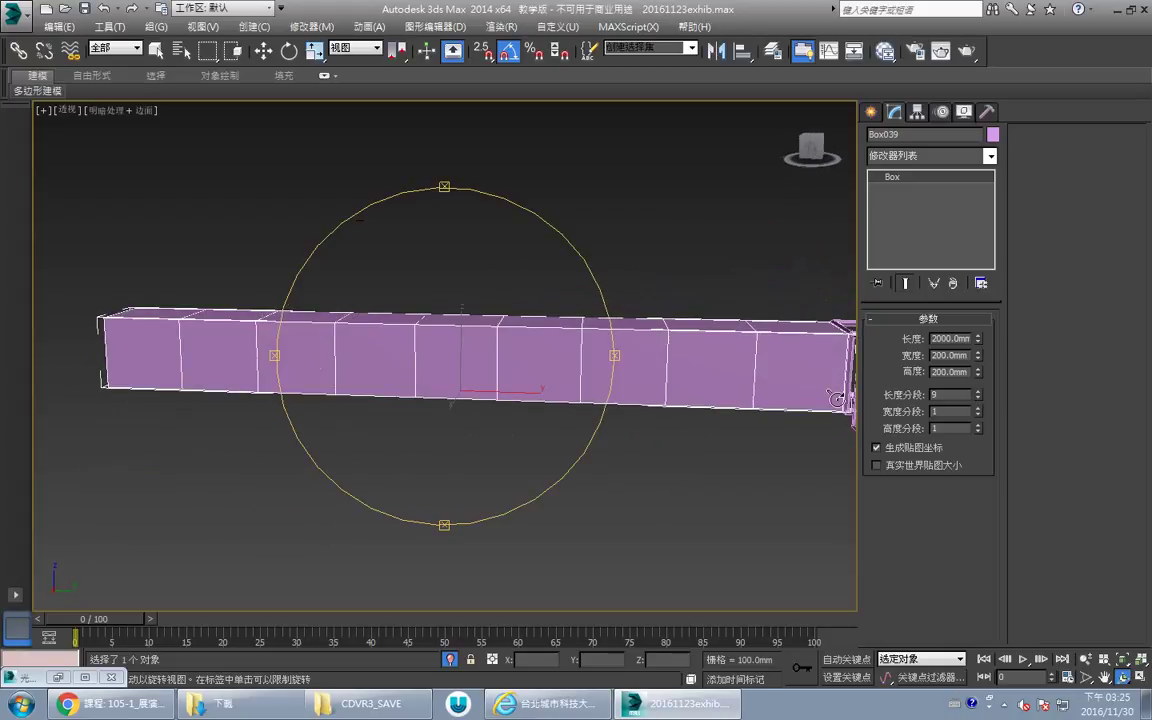
{"action": "type", "text": "010"}
{"action": "key", "text": "Return"}
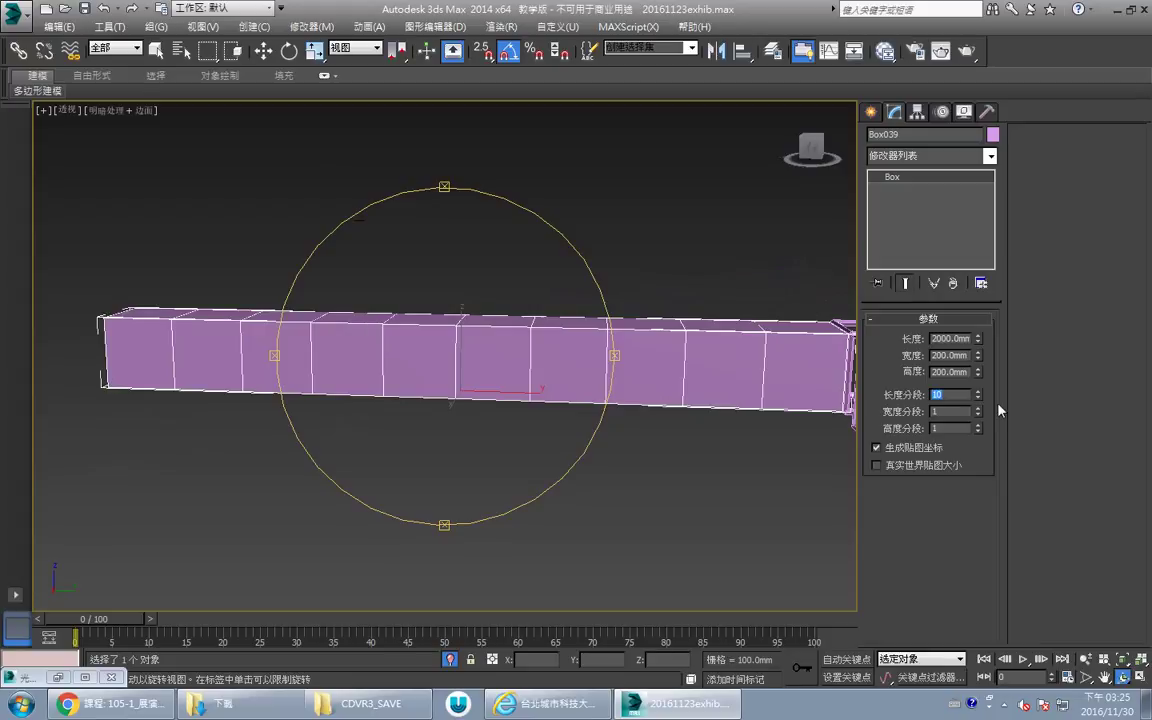
Set both the width segments and the height segments of the box to 2.
{"action": "left_click", "coordinate": [978, 409]}
{"action": "left_click", "coordinate": [978, 425]}
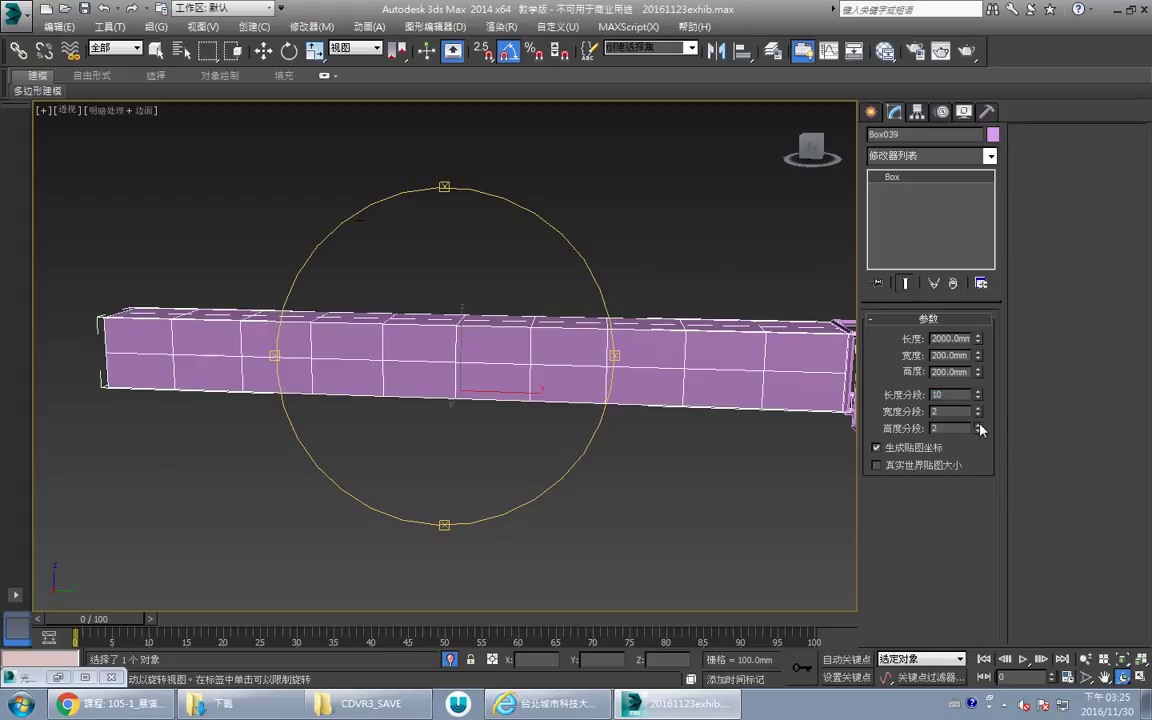
{"action": "left_click_drag", "start_coordinate": [502, 404], "coordinate": [589, 430]}
{"action": "key", "text": "w"}
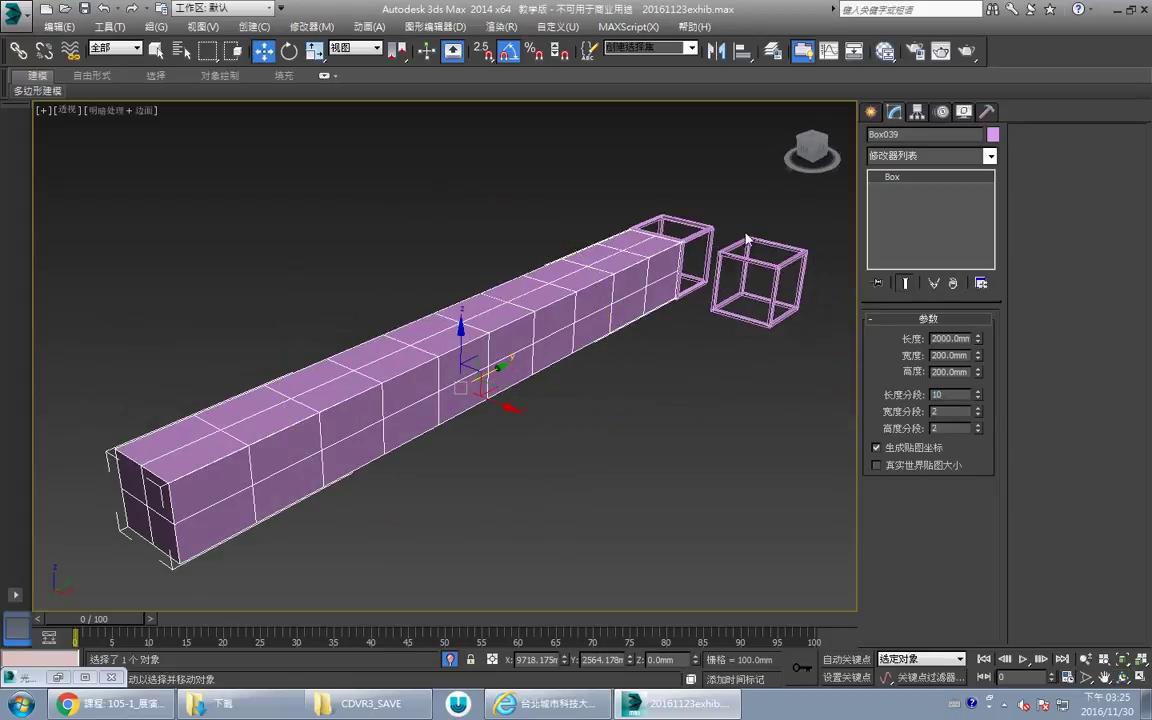
Copy the Lattice modifier from the cube at the box's end and paste it onto the long segmented box.
{"action": "left_click", "coordinate": [700, 233]}
{"action": "right_click", "coordinate": [937, 177]}
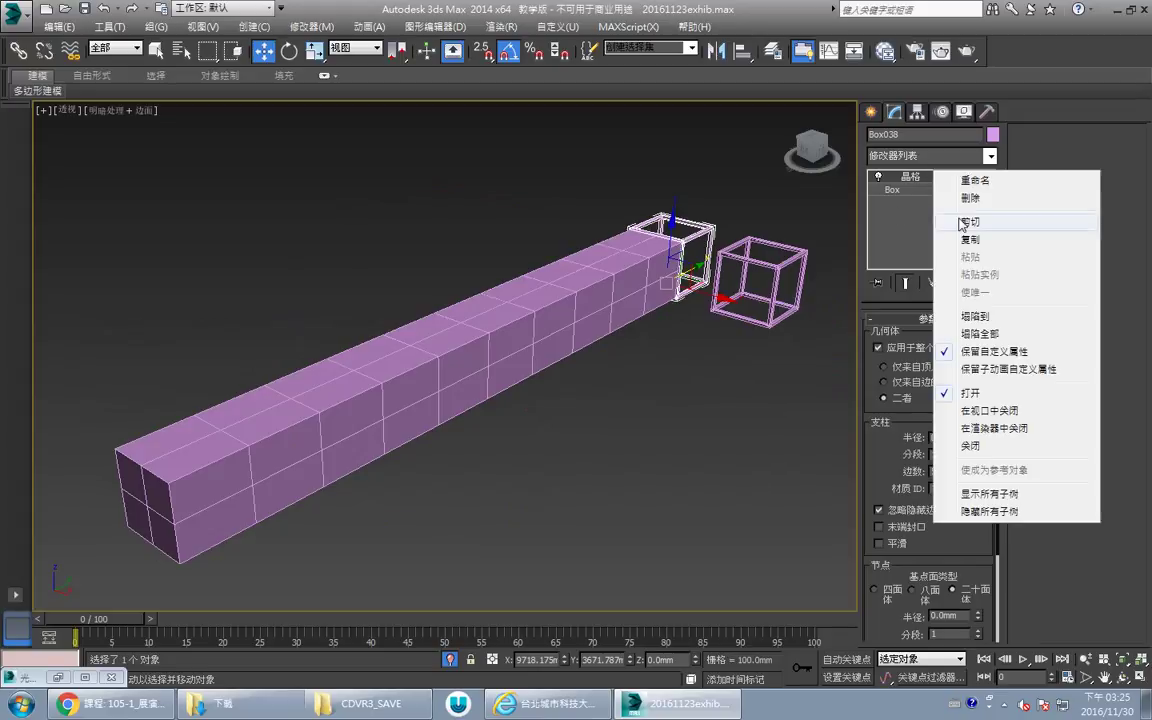
{"action": "left_click", "coordinate": [972, 243]}
{"action": "left_click", "coordinate": [565, 287]}
{"action": "right_click", "coordinate": [898, 179]}
{"action": "left_click", "coordinate": [875, 228]}
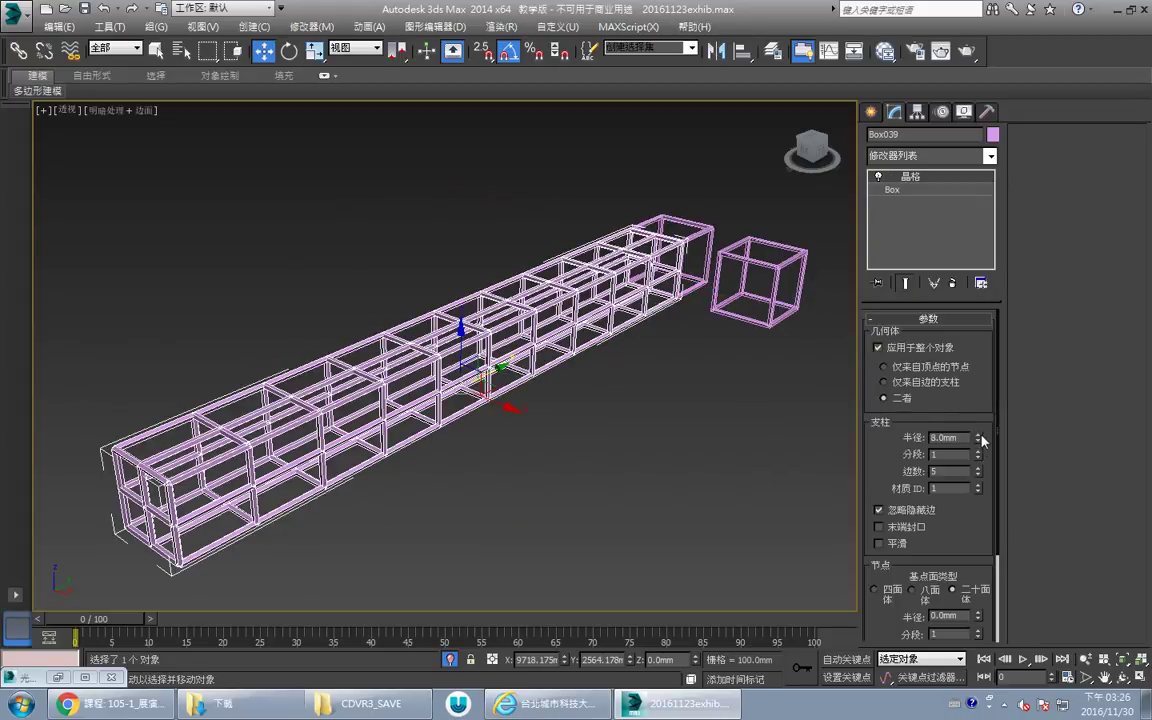
Reduce the Lattice strut radius on the long box to make its struts thinner.
{"action": "mouse_move", "coordinate": [980, 440]}
{"action": "left_mouse_down"}
{"action": "mouse_move", "coordinate": [984, 455]}
{"action": "mouse_move", "coordinate": [980, 436]}
{"action": "left_mouse_up"}
{"action": "left_click", "coordinate": [581, 165]}
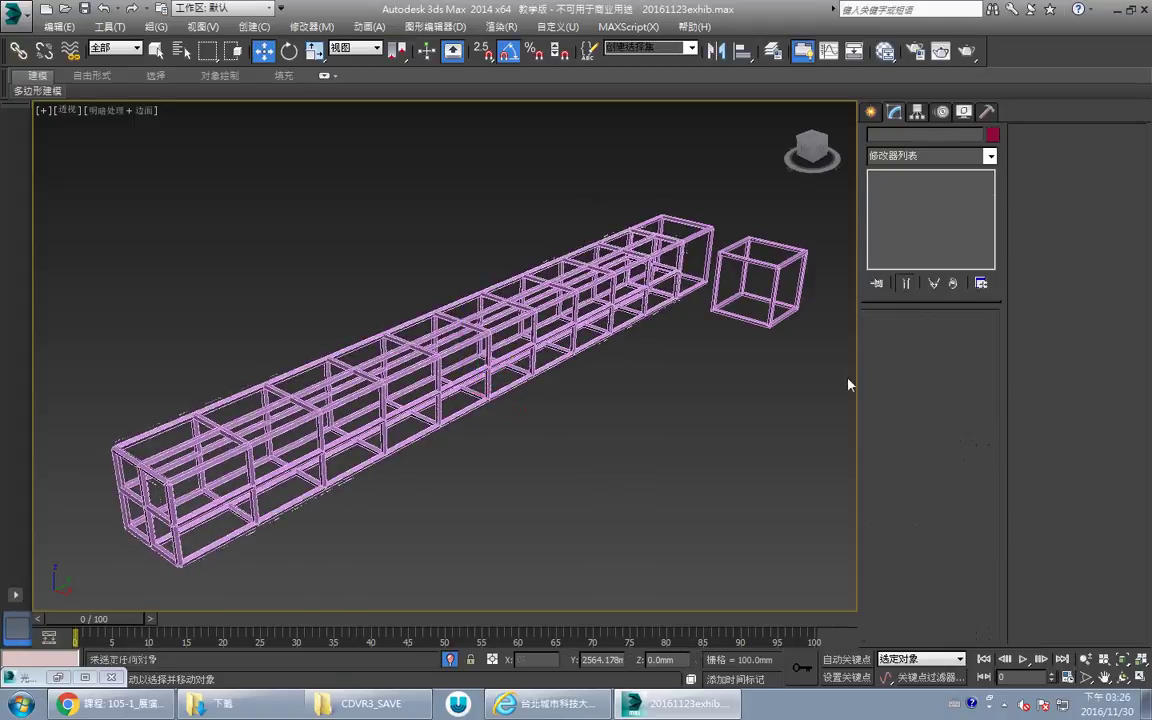
{"action": "left_click", "coordinate": [546, 266]}
{"action": "left_click", "coordinate": [979, 441]}
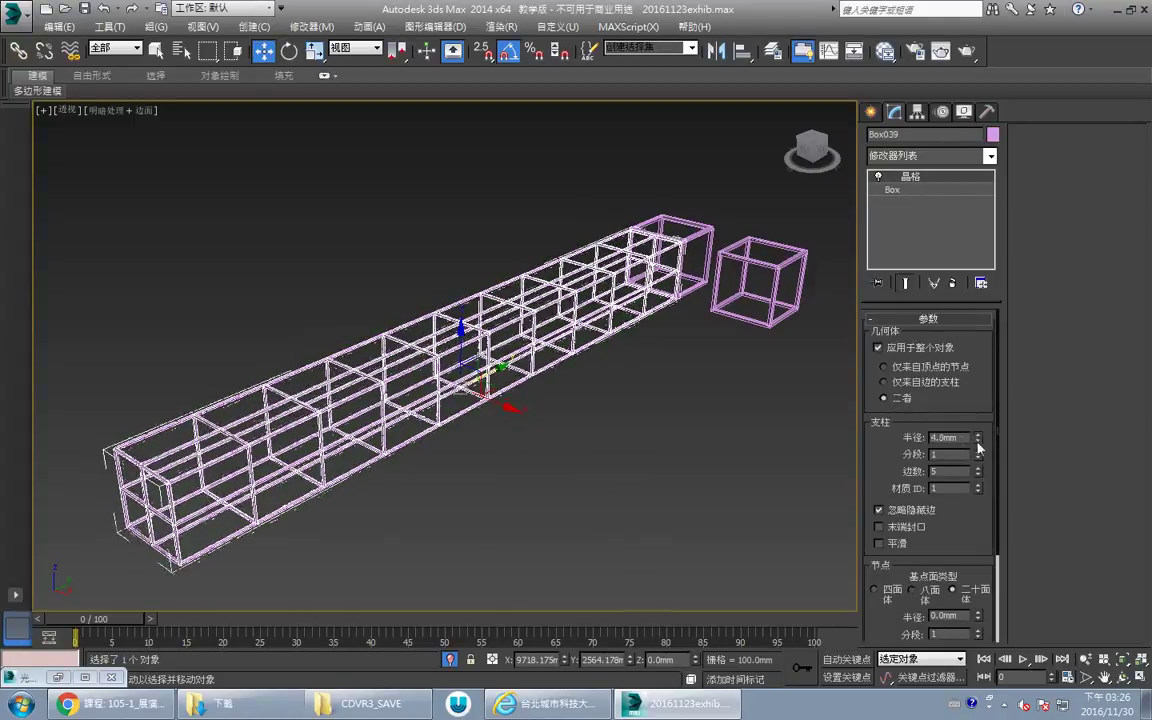
Examine the Lattice truss from its long side together with the two adjoining cubes.
{"action": "left_click", "coordinate": [696, 395]}
{"action": "middle_click_drag", "start_coordinate": [696, 395], "coordinate": [654, 408]}
{"action": "key", "text": "ctrl+r"}
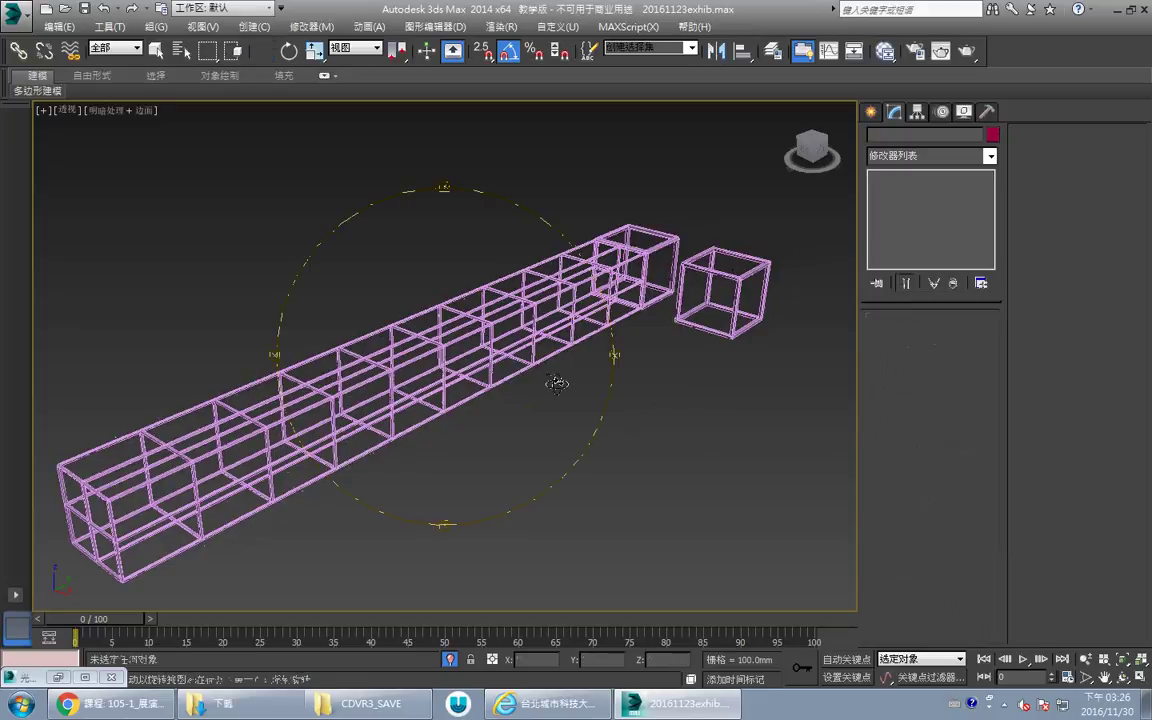
{"action": "left_click_drag", "start_coordinate": [495, 362], "coordinate": [352, 308]}
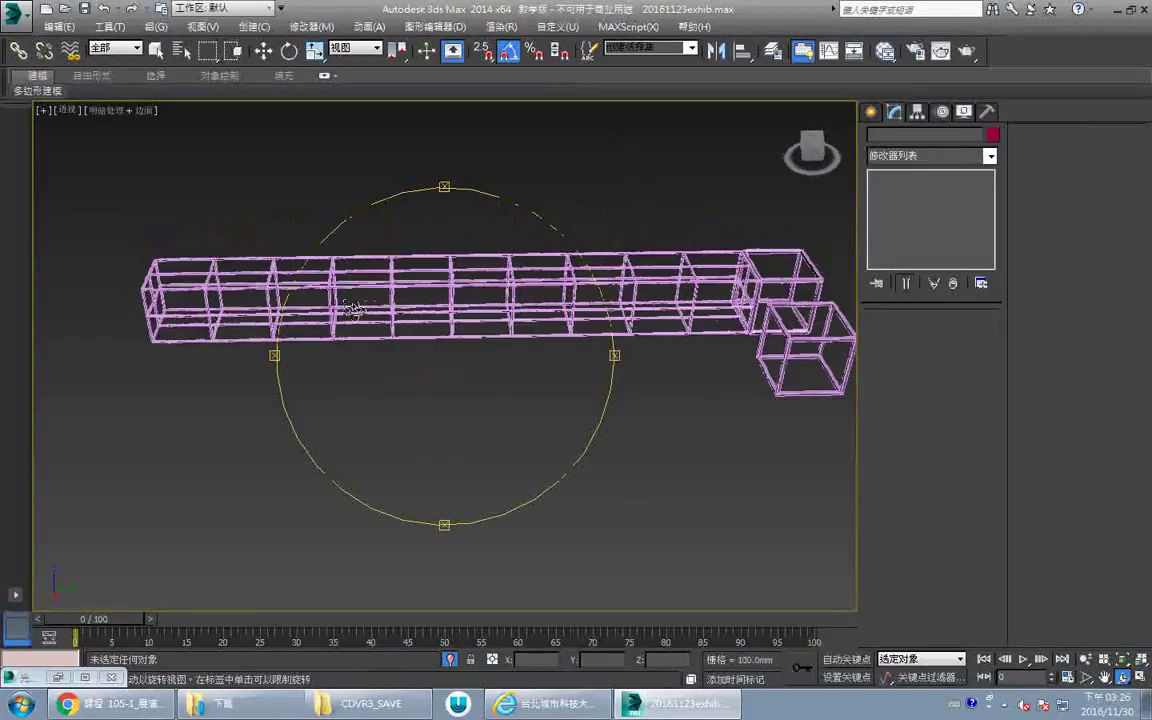
{"action": "right_click", "coordinate": [350, 307]}
{"action": "scroll", "coordinate": [578, 311], "scroll_direction": "up", "scroll_amount": 3}
{"action": "middle_click_drag", "start_coordinate": [578, 311], "coordinate": [458, 304]}
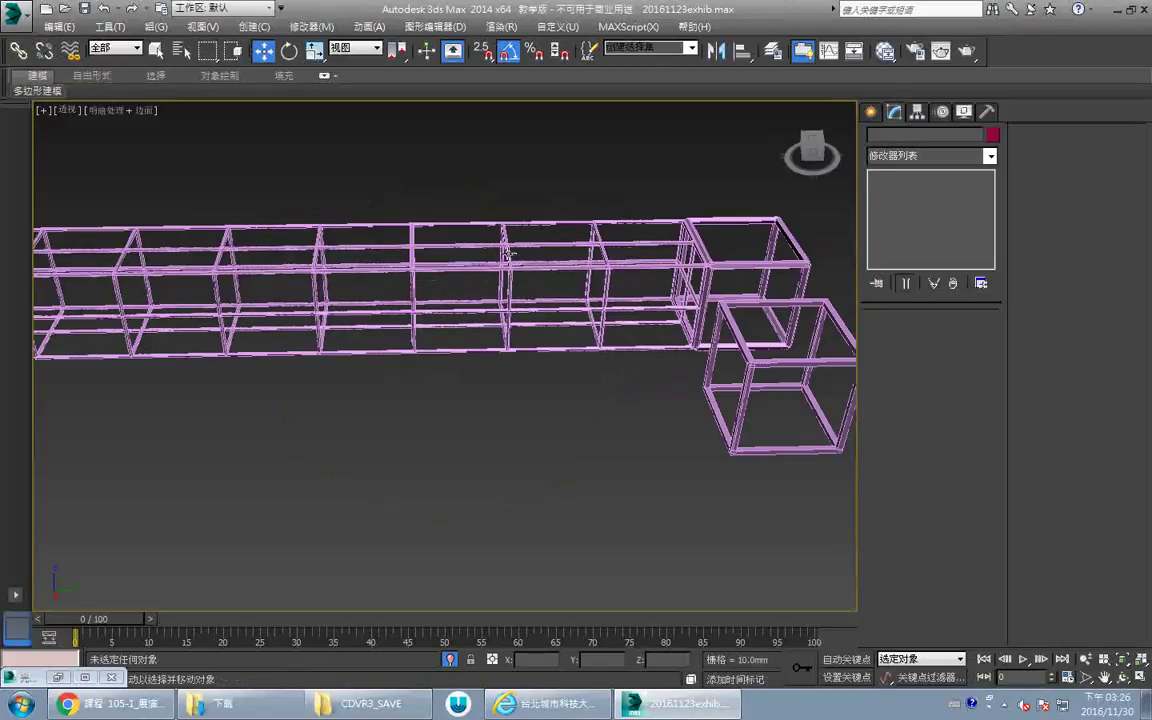
{"action": "scroll", "coordinate": [515, 270], "scroll_direction": "down", "scroll_amount": 6}
{"action": "scroll", "coordinate": [553, 287], "scroll_direction": "up", "scroll_amount": 4}
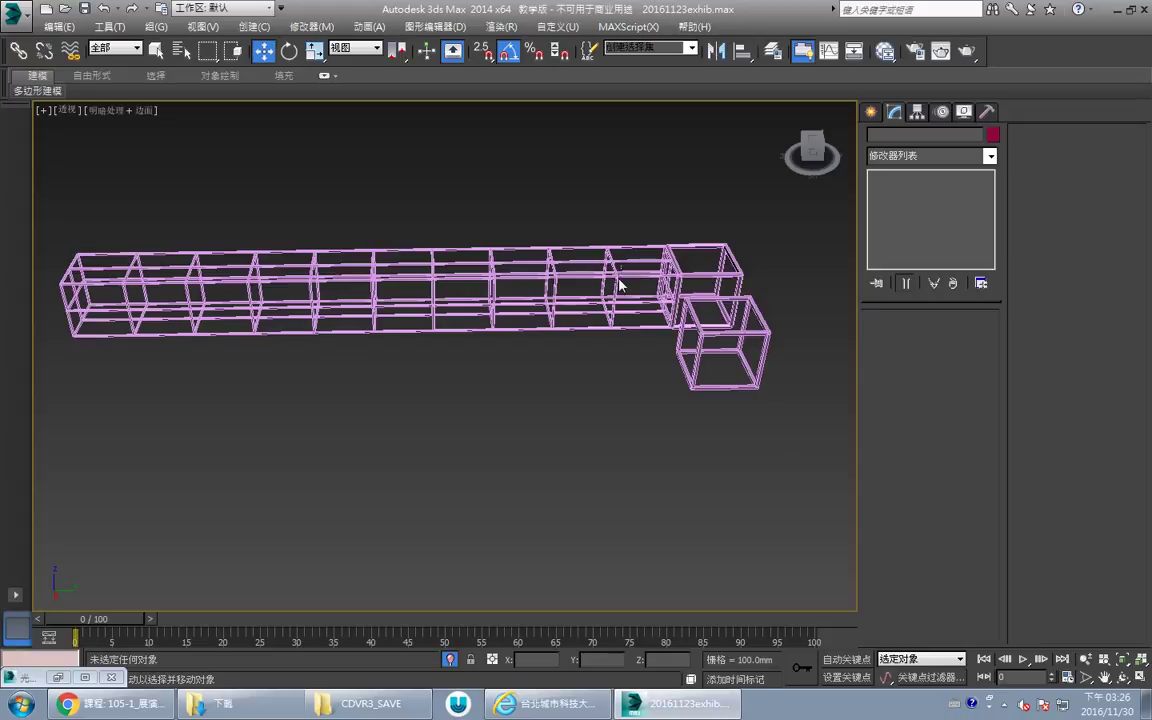
Remove the Lattice modifier from the long box and convert the box to an Editable Poly at polygon level.
{"action": "left_click", "coordinate": [620, 245]}
{"action": "left_click", "coordinate": [952, 284]}
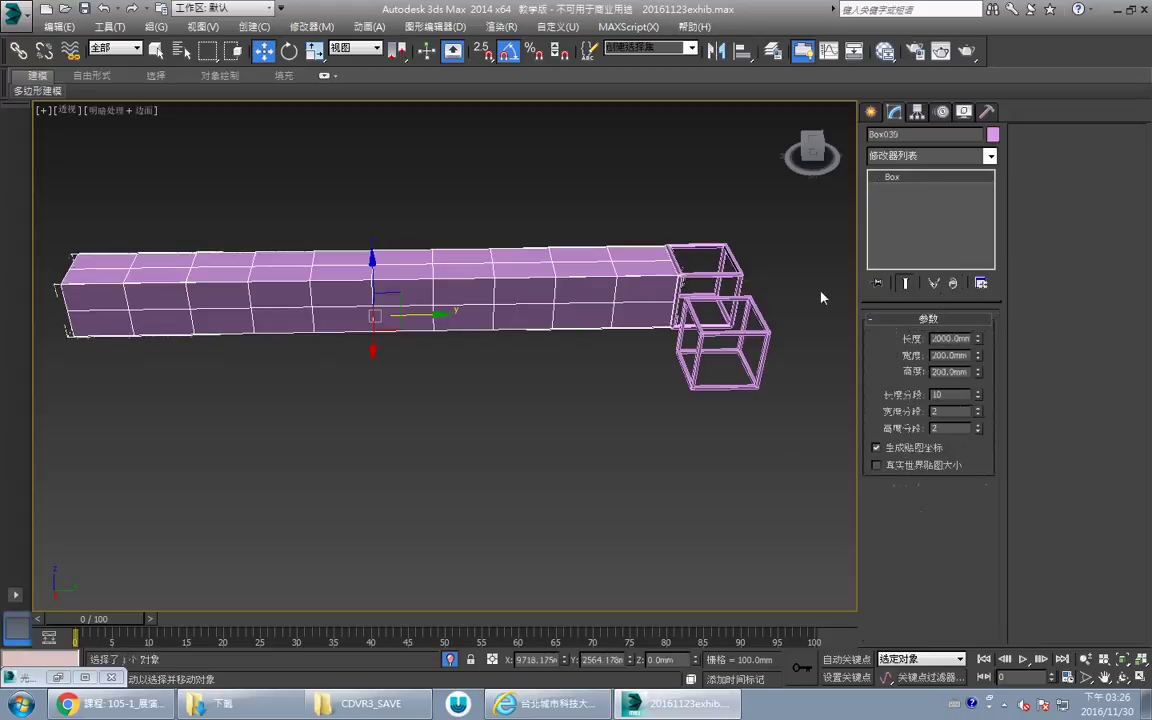
{"action": "middle_click_drag", "start_coordinate": [593, 320], "coordinate": [643, 325]}
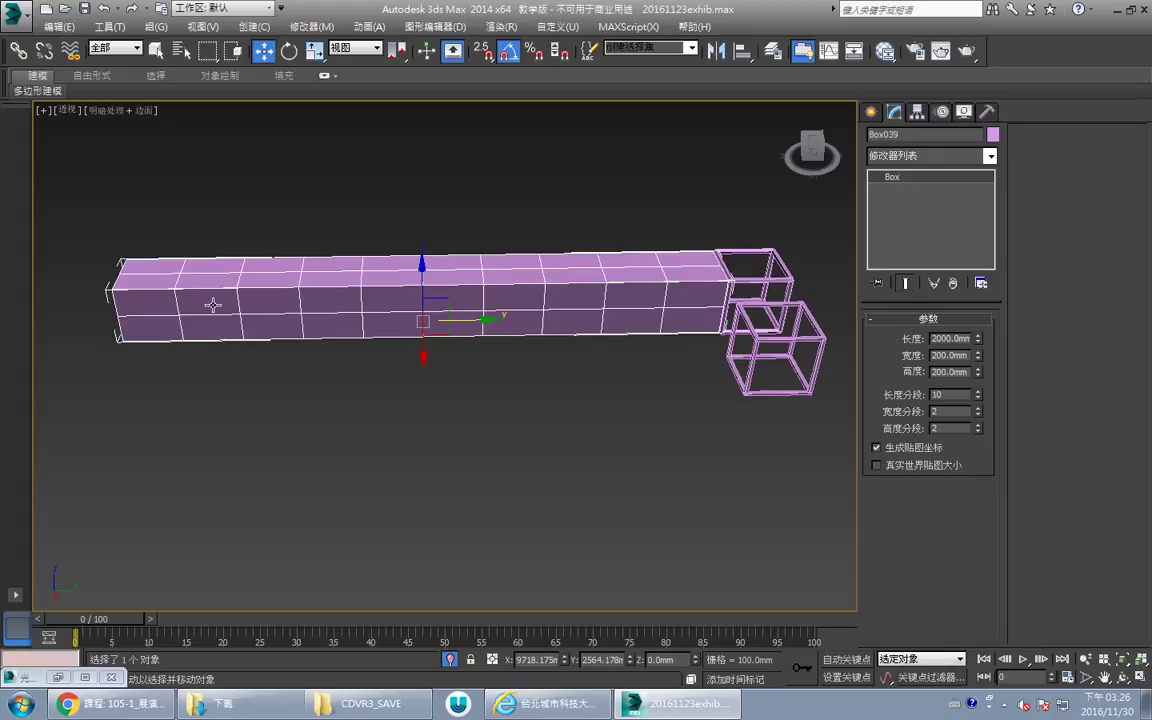
{"action": "middle_click_drag", "start_coordinate": [281, 334], "coordinate": [350, 319]}
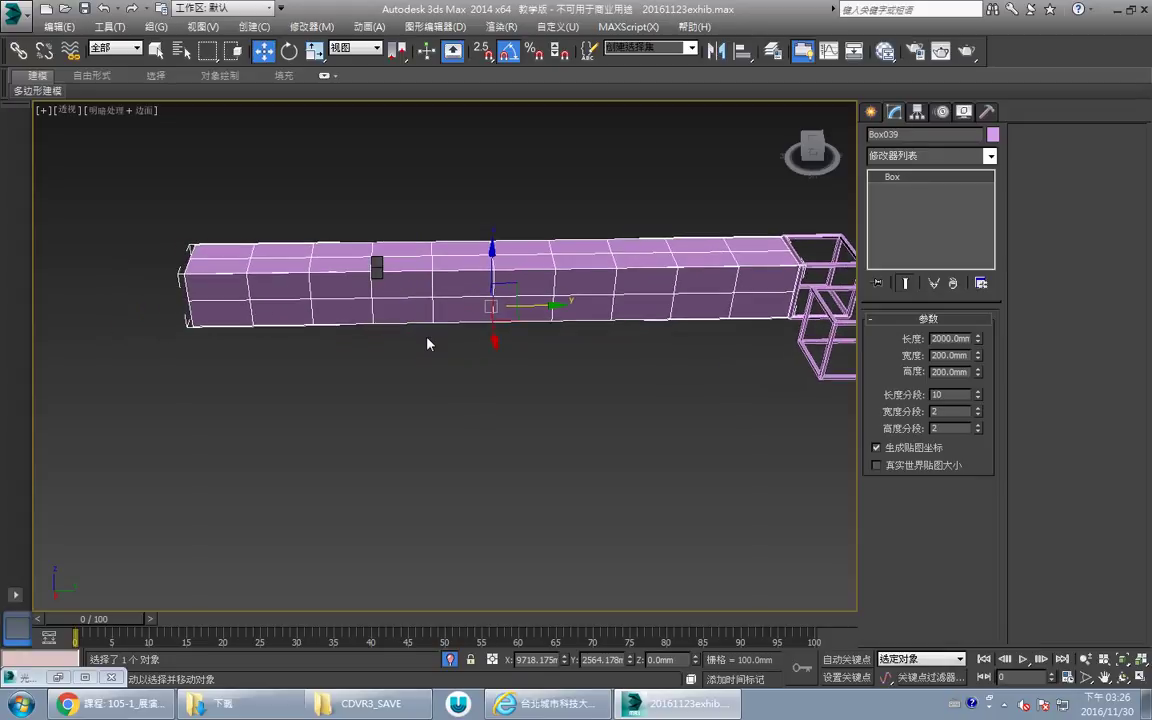
{"action": "left_click", "coordinate": [517, 429]}
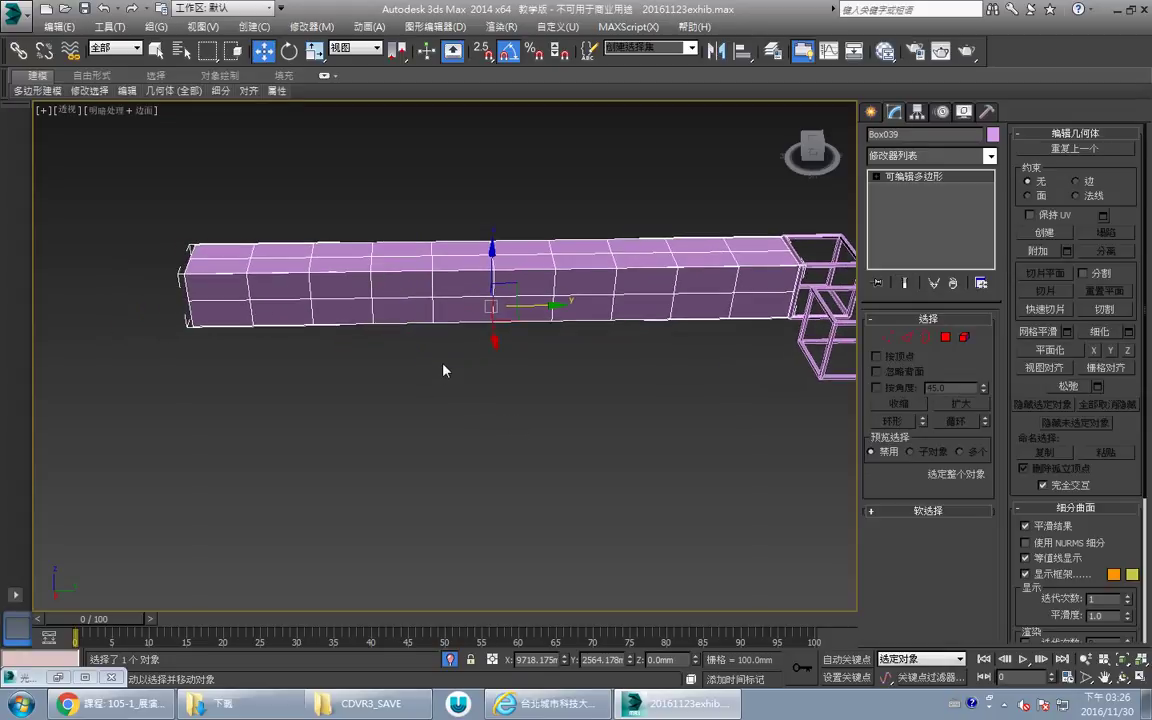
{"action": "middle_click_drag", "start_coordinate": [459, 364], "coordinate": [502, 371]}
{"action": "left_click", "coordinate": [944, 337]}
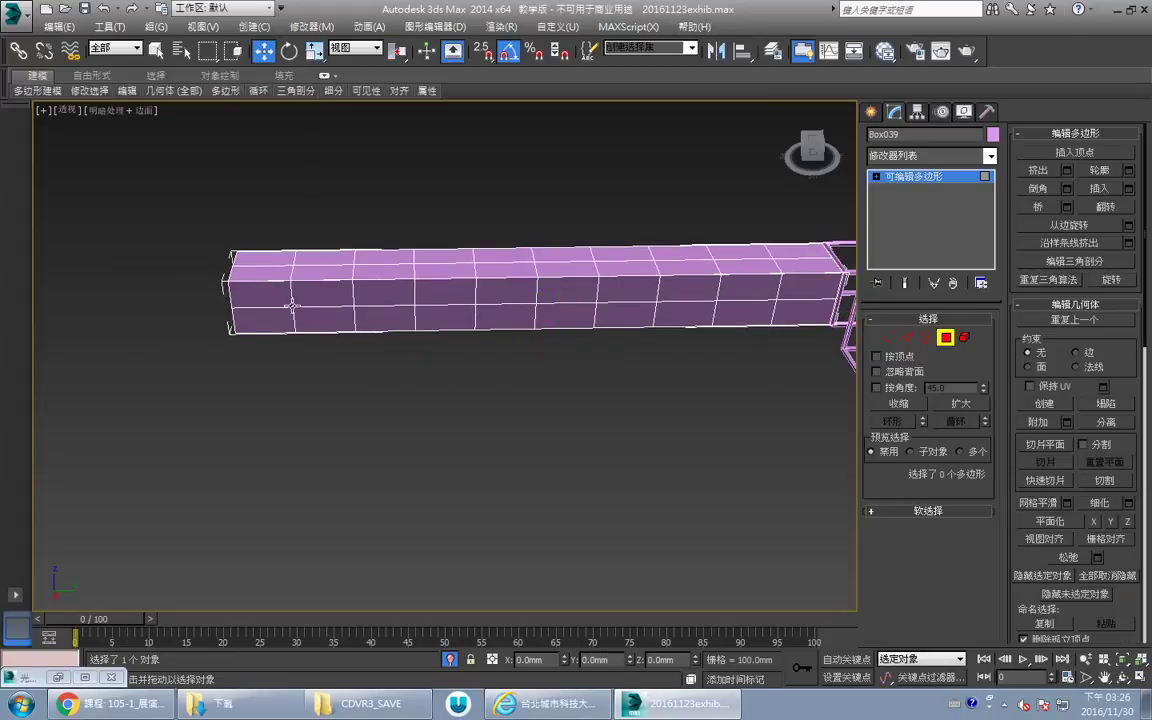
Add the polygons on the box's visible long vertical side to the selection one after another.
{"action": "left_click", "coordinate": [262, 293]}
{"action": "left_click", "coordinate": [286, 323], "text": "ctrl"}
{"action": "left_click", "coordinate": [315, 296], "text": "ctrl"}
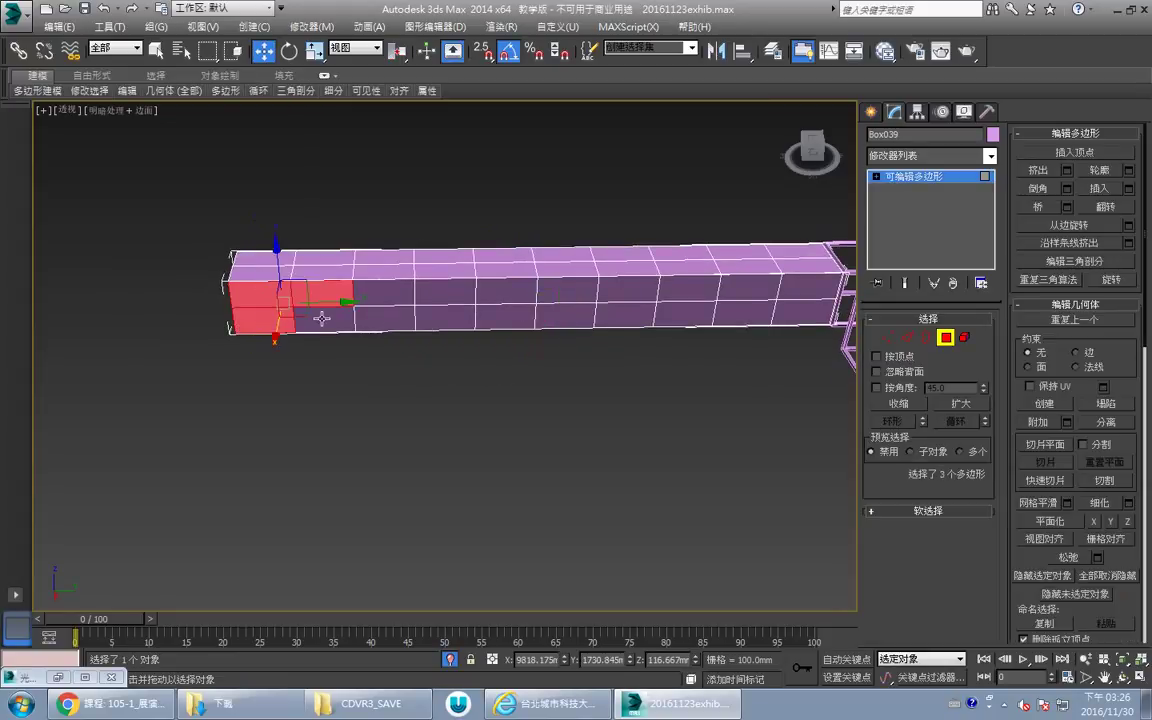
{"action": "left_click", "coordinate": [322, 318], "text": "ctrl"}
{"action": "left_click", "coordinate": [376, 297], "text": "ctrl"}
{"action": "left_click", "coordinate": [384, 316], "text": "ctrl"}
{"action": "left_click", "coordinate": [436, 298], "text": "ctrl"}
{"action": "mouse_move", "coordinate": [458, 315]}
{"action": "left_mouse_down", "text": "ctrl"}
{"action": "mouse_move", "coordinate": [514, 314]}
{"action": "mouse_move", "coordinate": [553, 288]}
{"action": "mouse_move", "coordinate": [614, 290]}
{"action": "mouse_move", "coordinate": [646, 314]}
{"action": "left_mouse_up", "text": "ctrl"}
{"action": "middle_click_drag", "start_coordinate": [646, 314], "coordinate": [602, 314]}
In the top view, window-select only the polygons on both long vertical sides of the box.
{"action": "key", "text": "alt+w"}
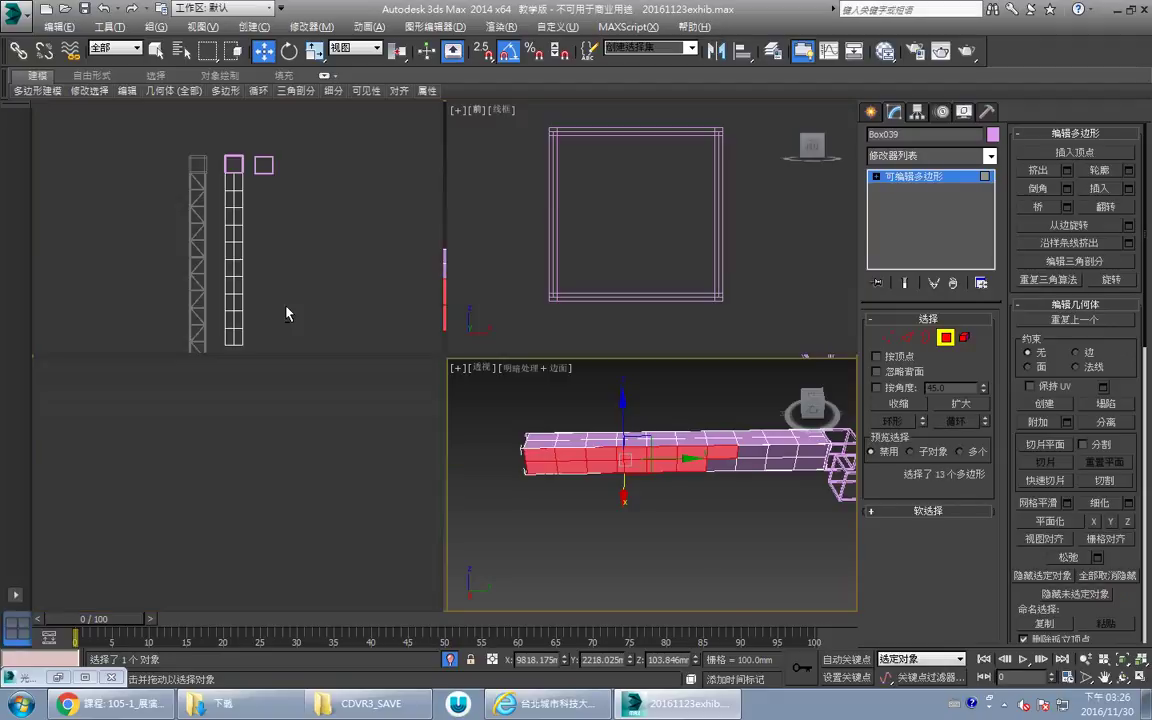
{"action": "middle_click", "coordinate": [286, 311]}
{"action": "key", "text": "alt+w"}
{"action": "middle_click_drag", "start_coordinate": [324, 300], "coordinate": [328, 248]}
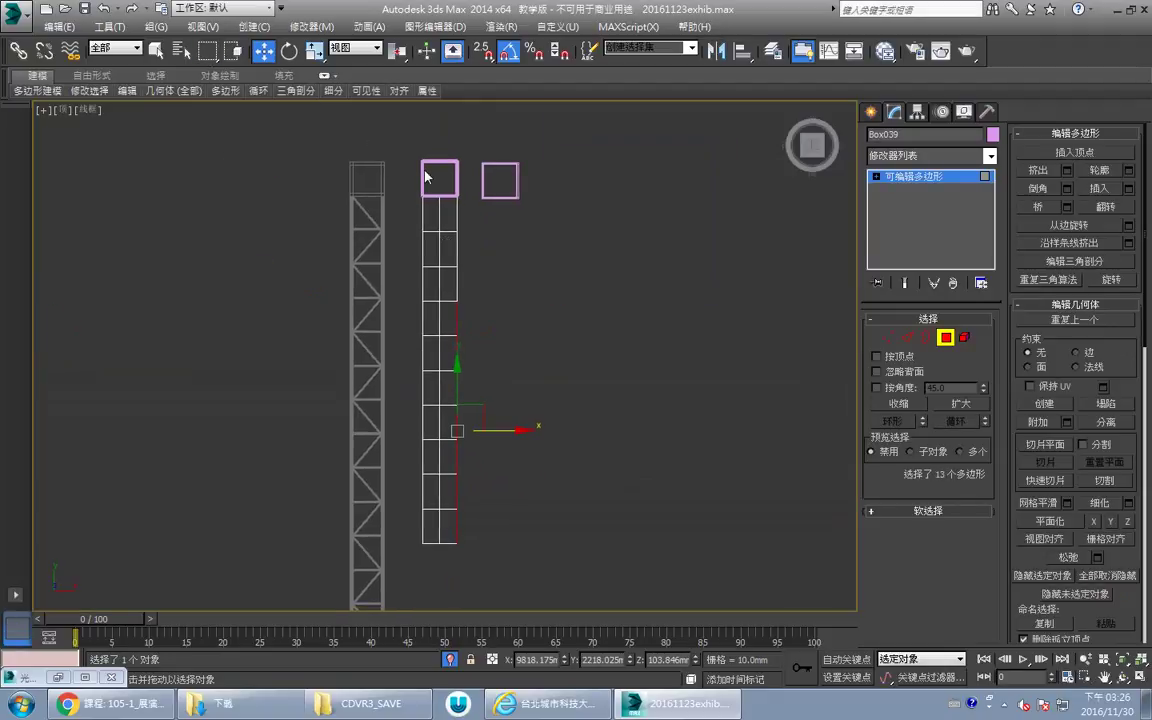
{"action": "left_click_drag", "start_coordinate": [526, 576], "coordinate": [527, 578]}
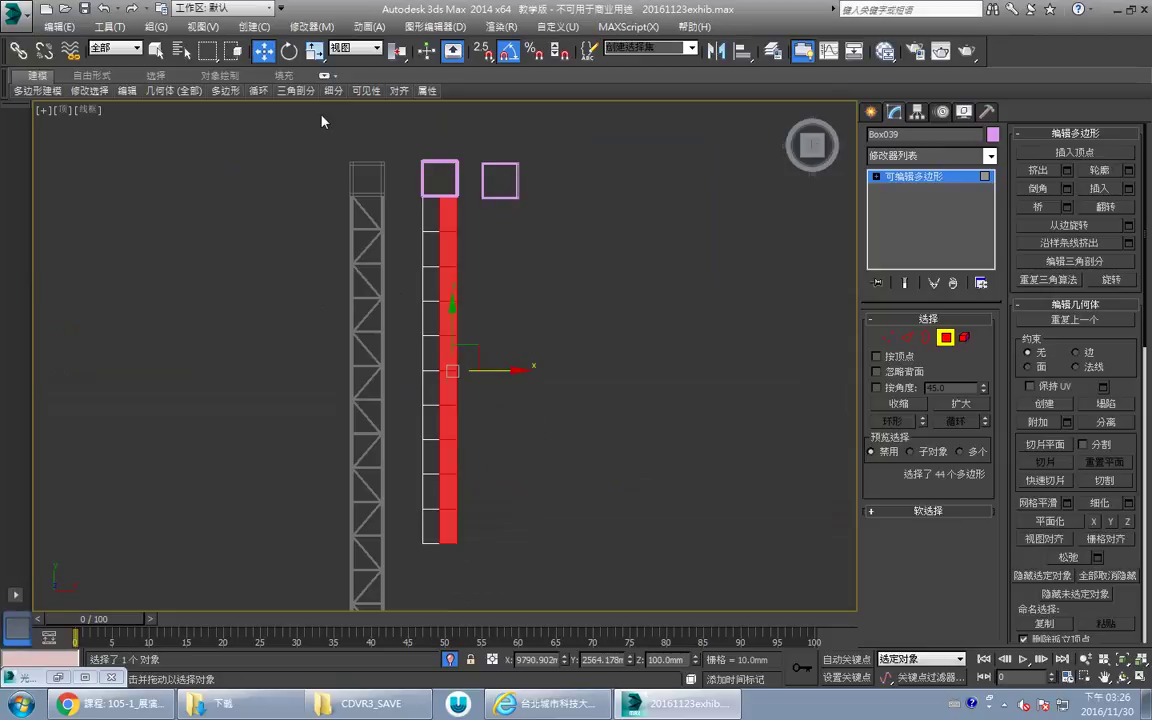
{"action": "left_click", "coordinate": [235, 53]}
{"action": "left_click", "coordinate": [455, 167]}
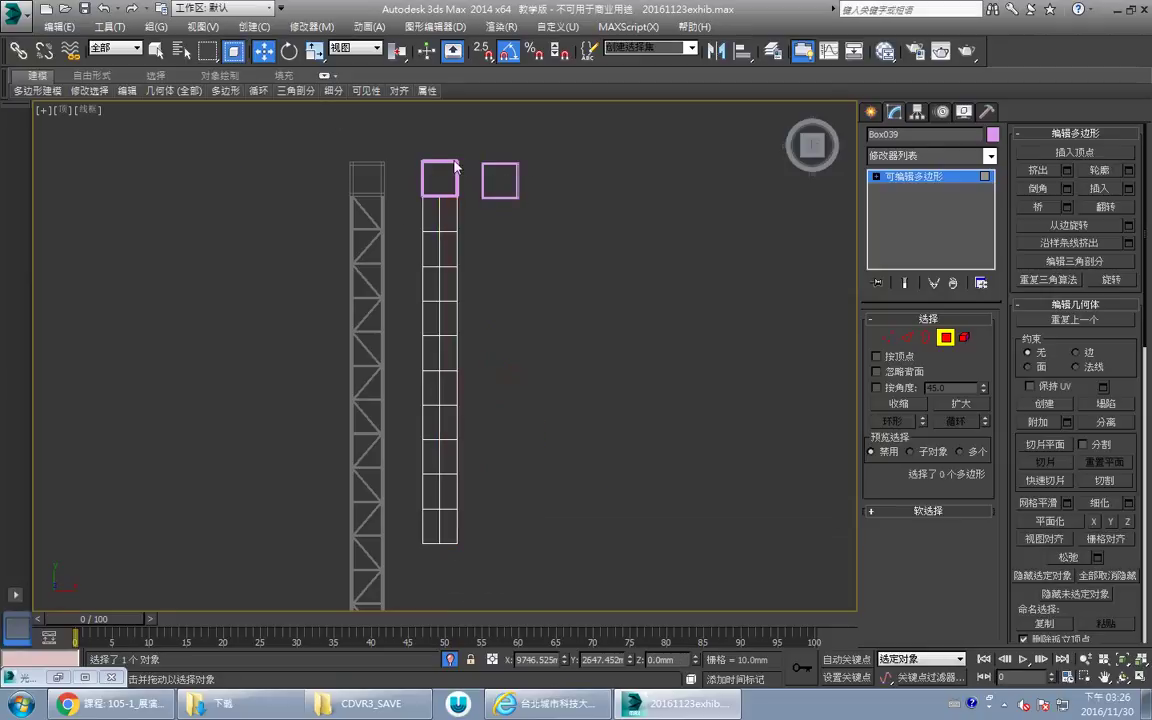
{"action": "left_click_drag", "start_coordinate": [508, 354], "coordinate": [467, 367]}
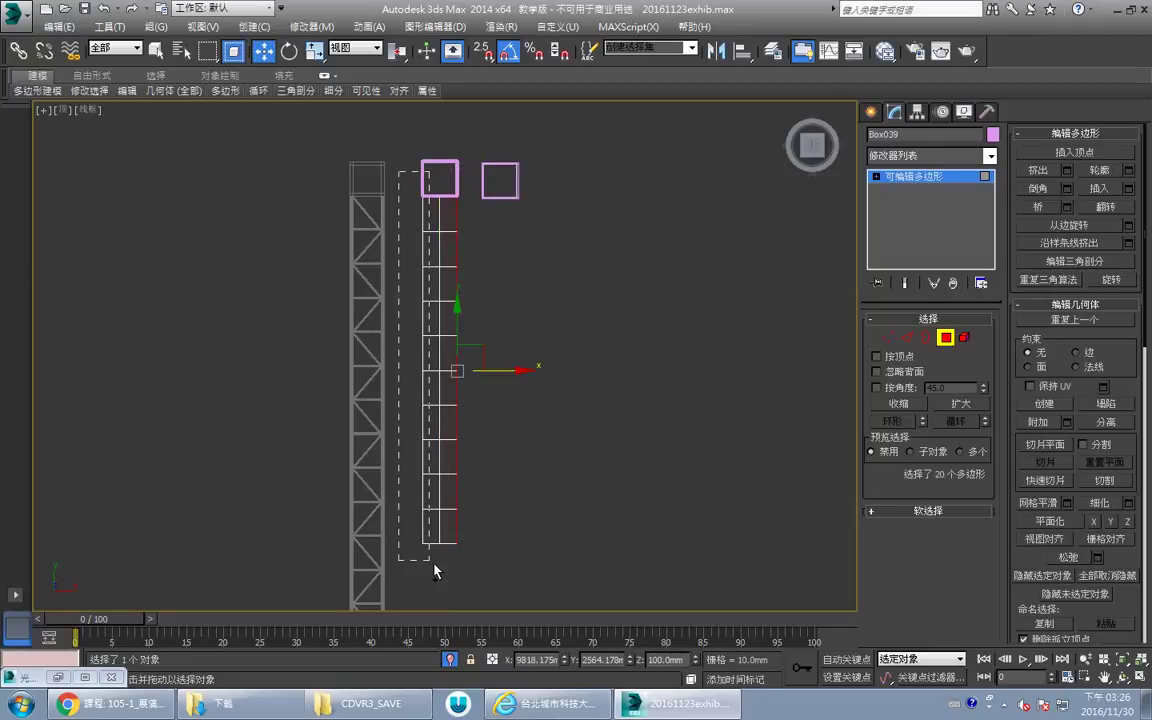
{"action": "left_click_drag", "start_coordinate": [434, 564], "coordinate": [435, 565], "text": "ctrl"}
In the left view, QuickSlice the selected side polygons with snapping, making the first two diagonals at the end away from the cube.
{"action": "key", "text": "alt+w"}
{"action": "right_click", "coordinate": [670, 263]}
{"action": "key", "text": "alt+w"}
{"action": "key", "text": "z"}
{"action": "key", "text": "alt+w"}
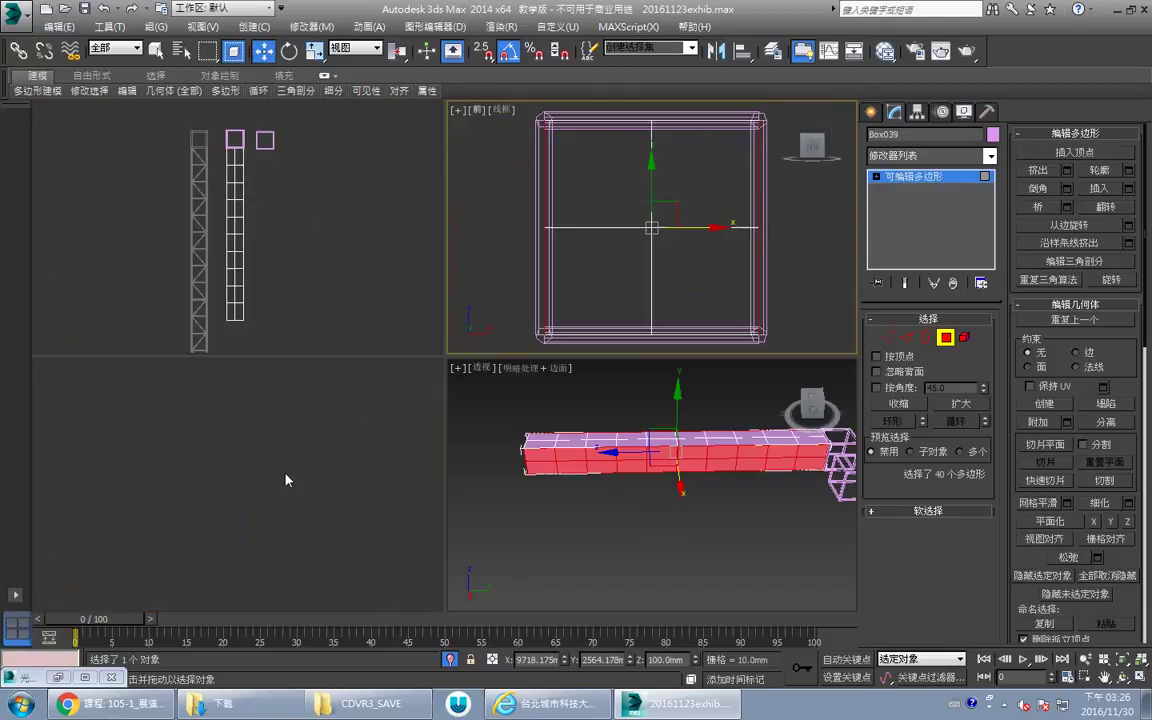
{"action": "right_click", "coordinate": [285, 480]}
{"action": "key", "text": "alt+w"}
{"action": "key", "text": "z"}
{"action": "middle_click_drag", "start_coordinate": [361, 429], "coordinate": [401, 422]}
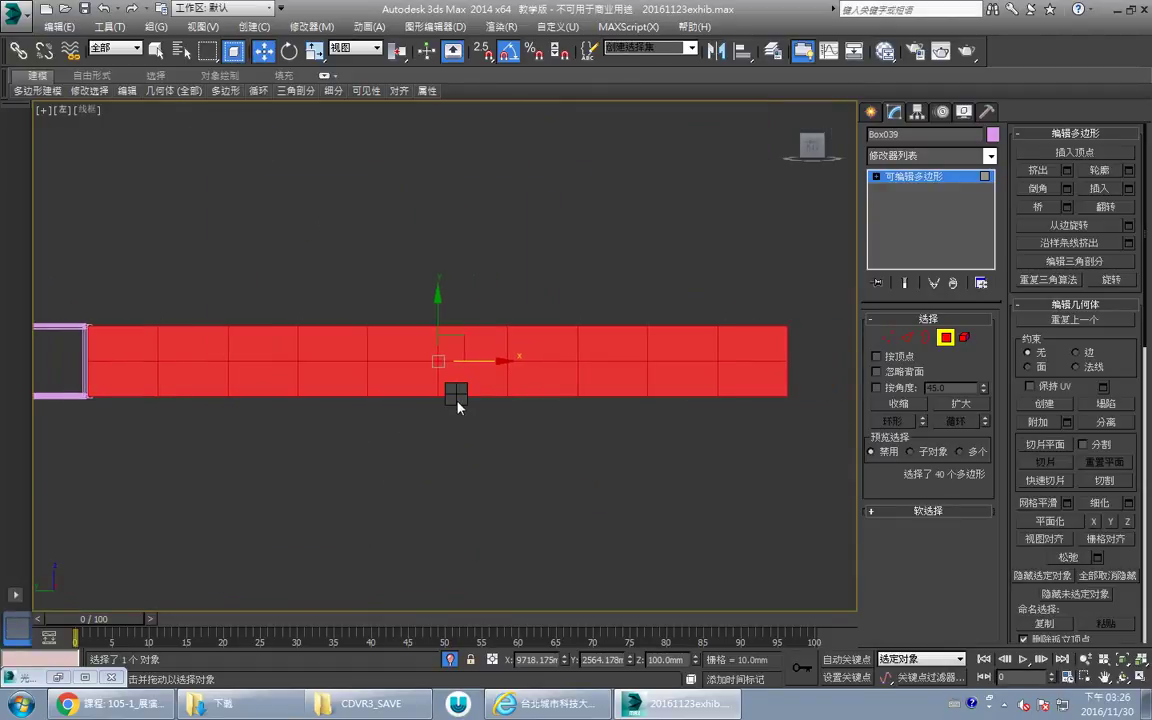
{"action": "key", "text": "ctrl+shift+q"}
{"action": "key", "text": "s"}
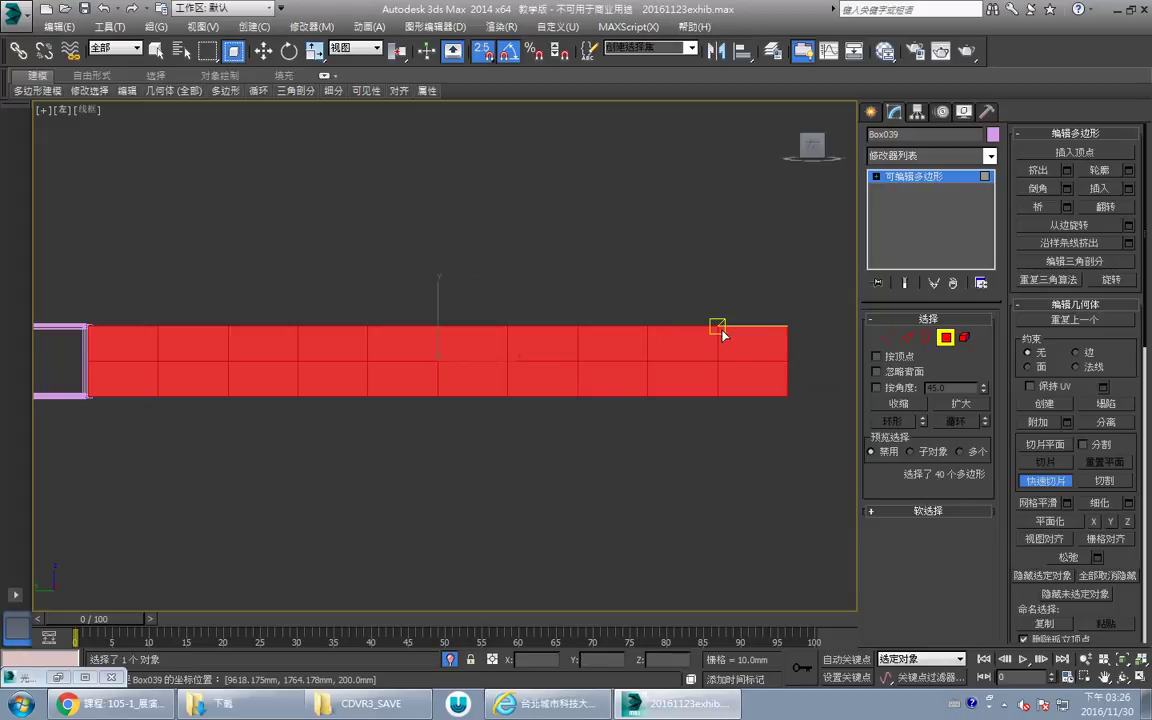
{"action": "left_click", "coordinate": [718, 326]}
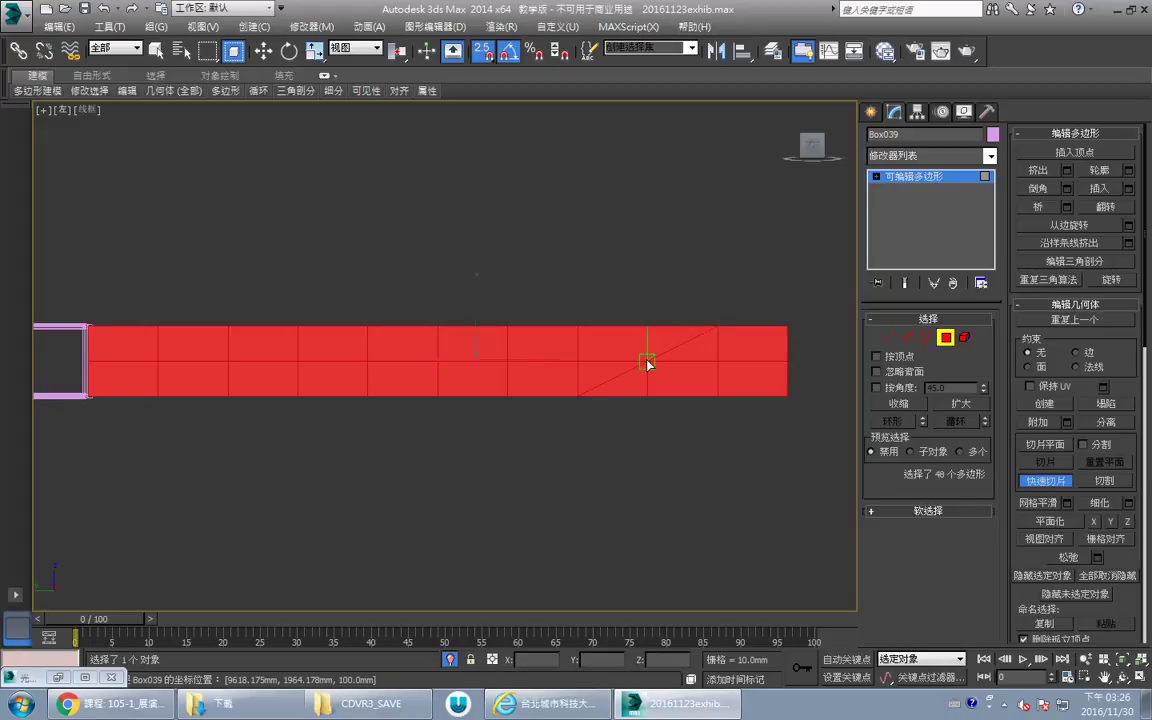
{"action": "left_click", "coordinate": [788, 360]}
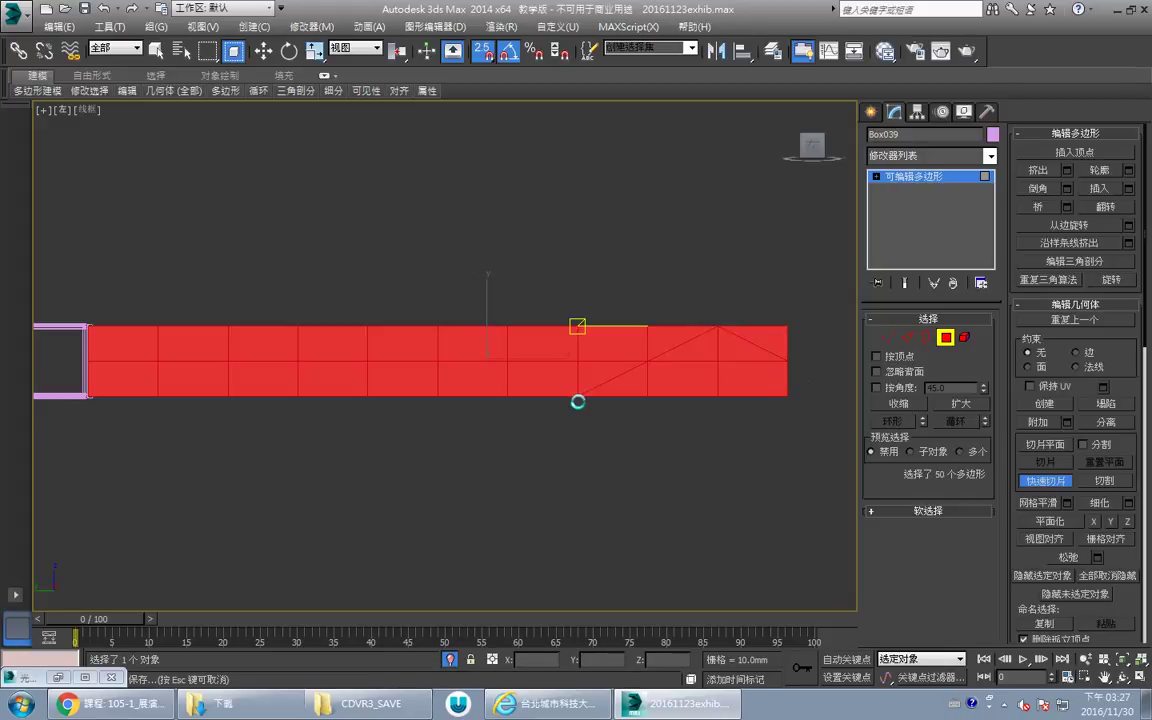
Continue the snapped QuickSlice diagonals in a zigzag along the remaining length up to the cube end.
{"action": "left_click", "coordinate": [438, 326]}
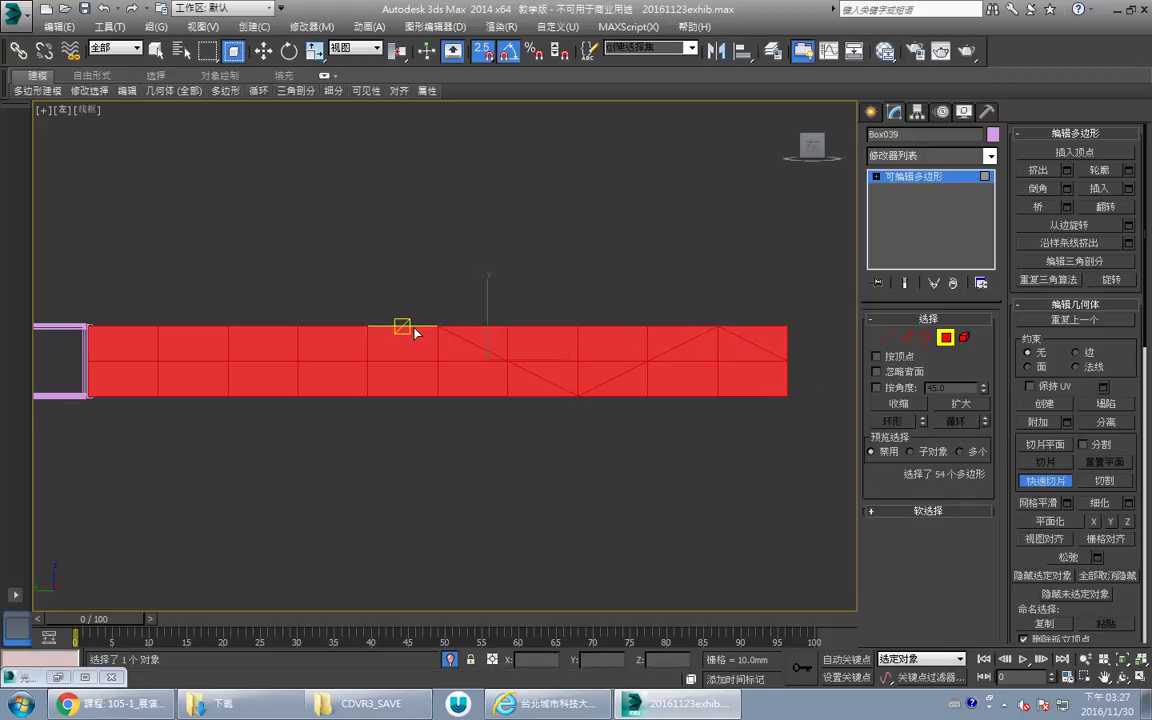
{"action": "left_click", "coordinate": [298, 396]}
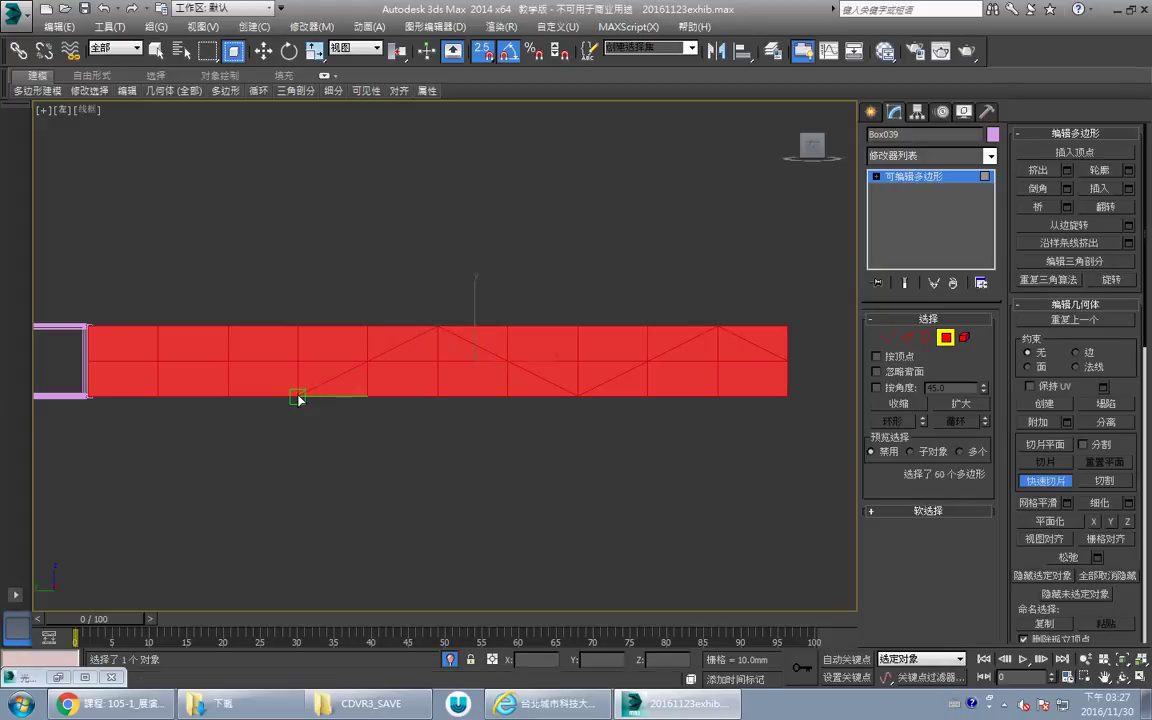
{"action": "left_click", "coordinate": [158, 327]}
{"action": "left_click", "coordinate": [158, 327]}
{"action": "left_click", "coordinate": [88, 396]}
{"action": "key", "text": "s"}
Leave polygon level in the perspective view and apply the copied Lattice modifier to the sliced box.
{"action": "key", "text": "alt+w"}
{"action": "middle_click", "coordinate": [735, 488]}
{"action": "key", "text": "alt+w"}
{"action": "middle_click_drag", "start_coordinate": [635, 393], "coordinate": [614, 406]}
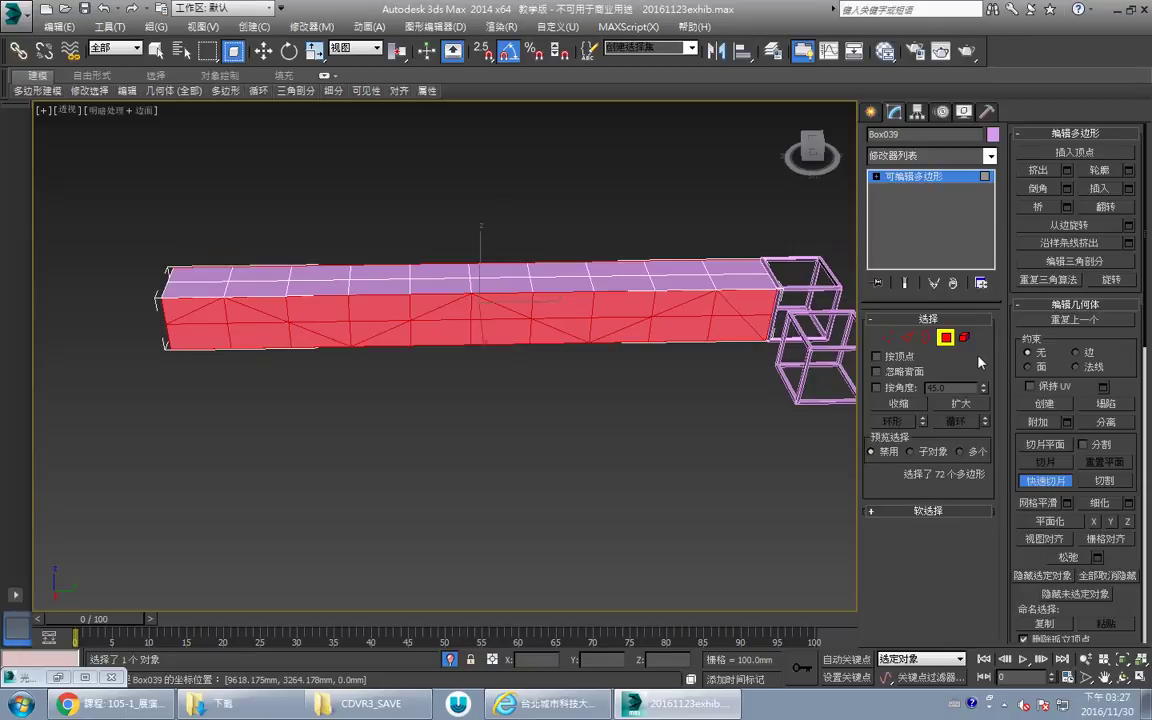
{"action": "left_click", "coordinate": [947, 340]}
{"action": "left_click", "coordinate": [932, 156]}
{"action": "left_click", "coordinate": [935, 187]}
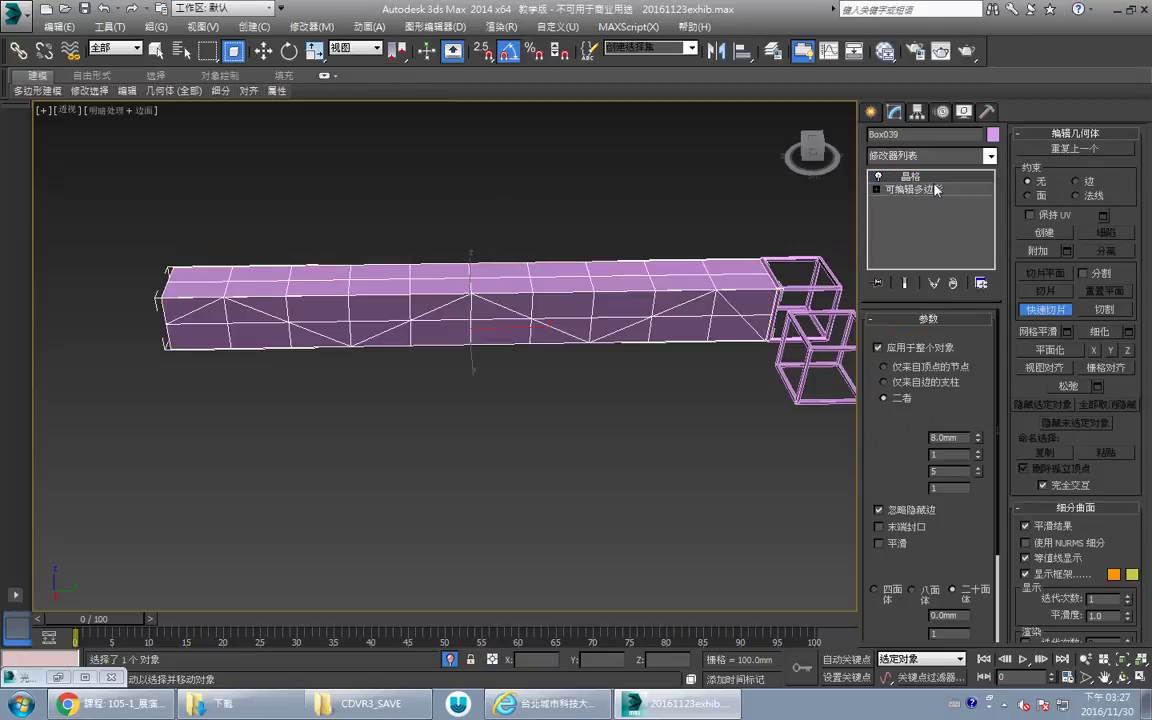
{"action": "left_click", "coordinate": [613, 185]}
Hide the edged faces and examine the diagonal struts of the finished Lattice truss in perspective.
{"action": "key", "text": "F4"}
{"action": "middle_click_drag", "start_coordinate": [432, 303], "coordinate": [497, 273], "text": "alt"}
{"action": "left_click_drag", "start_coordinate": [497, 272], "coordinate": [580, 281]}
{"action": "middle_click_drag", "start_coordinate": [580, 281], "coordinate": [521, 305], "text": "alt"}
{"action": "scroll", "coordinate": [465, 260], "scroll_direction": "up", "scroll_amount": 4}
{"action": "left_click_drag", "start_coordinate": [520, 305], "coordinate": [494, 360]}
{"action": "right_click", "coordinate": [494, 360]}
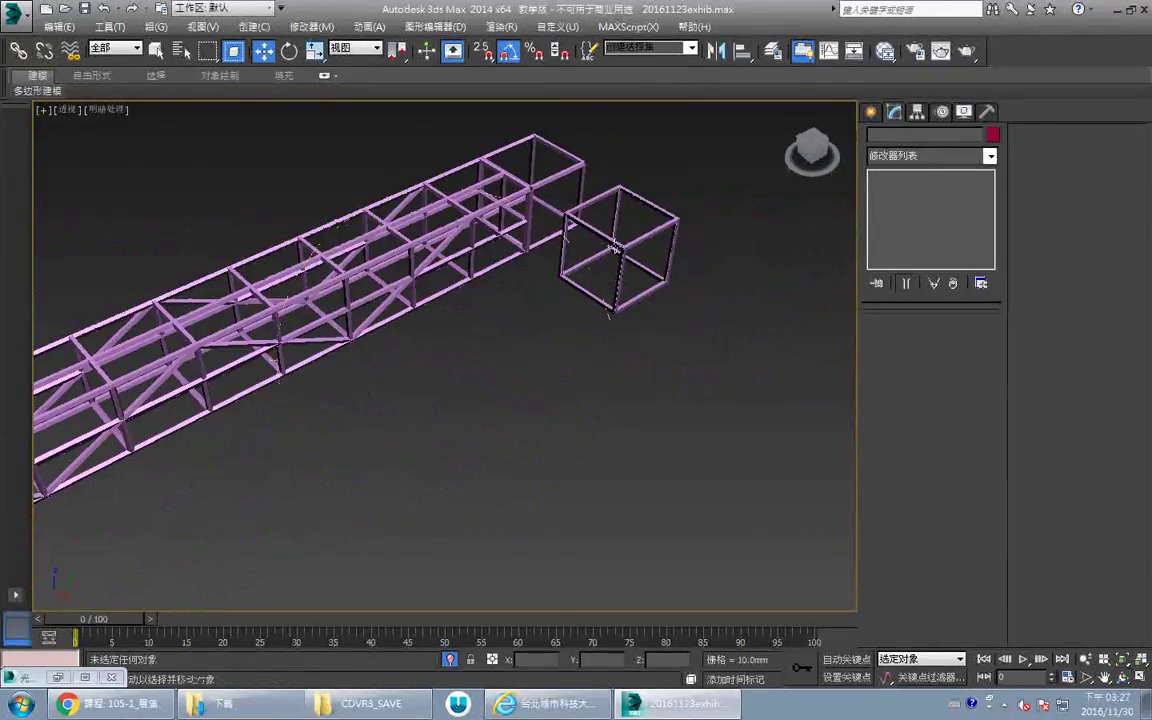
In the top view, try to draw a snapped line downward from the lower corner of the spline cube.
{"action": "left_click", "coordinate": [611, 250]}
{"action": "key", "text": "t"}
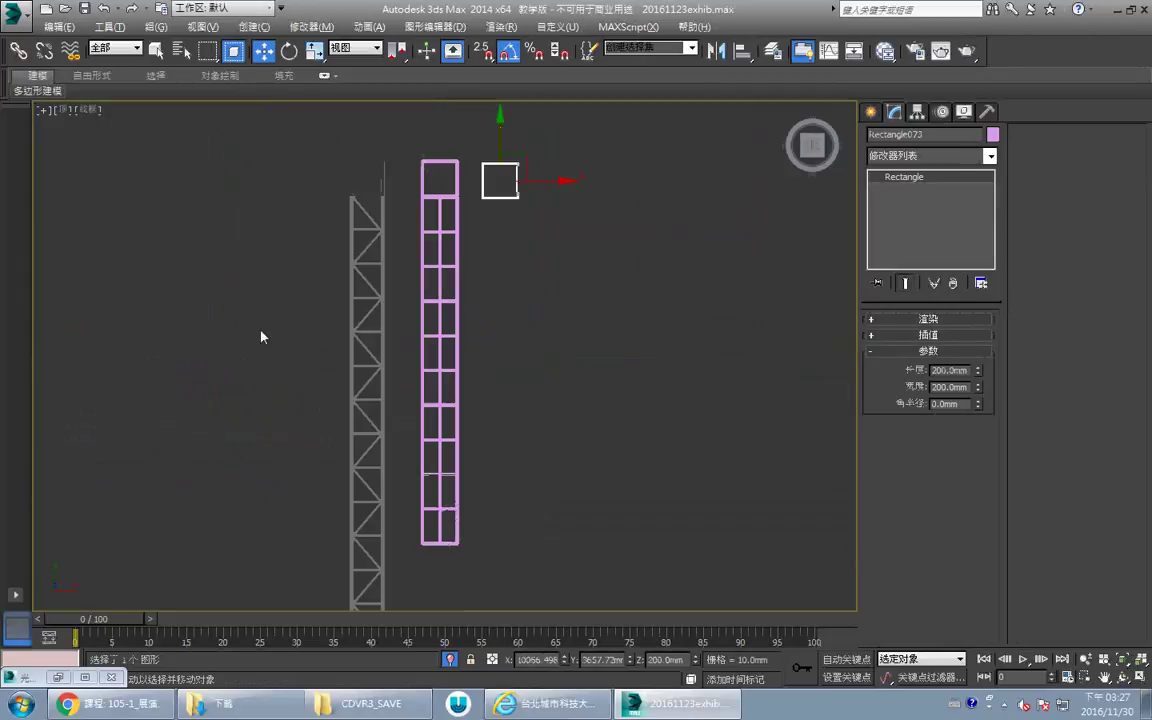
{"action": "middle_click_drag", "start_coordinate": [456, 334], "coordinate": [410, 336]}
{"action": "left_click", "coordinate": [503, 262]}
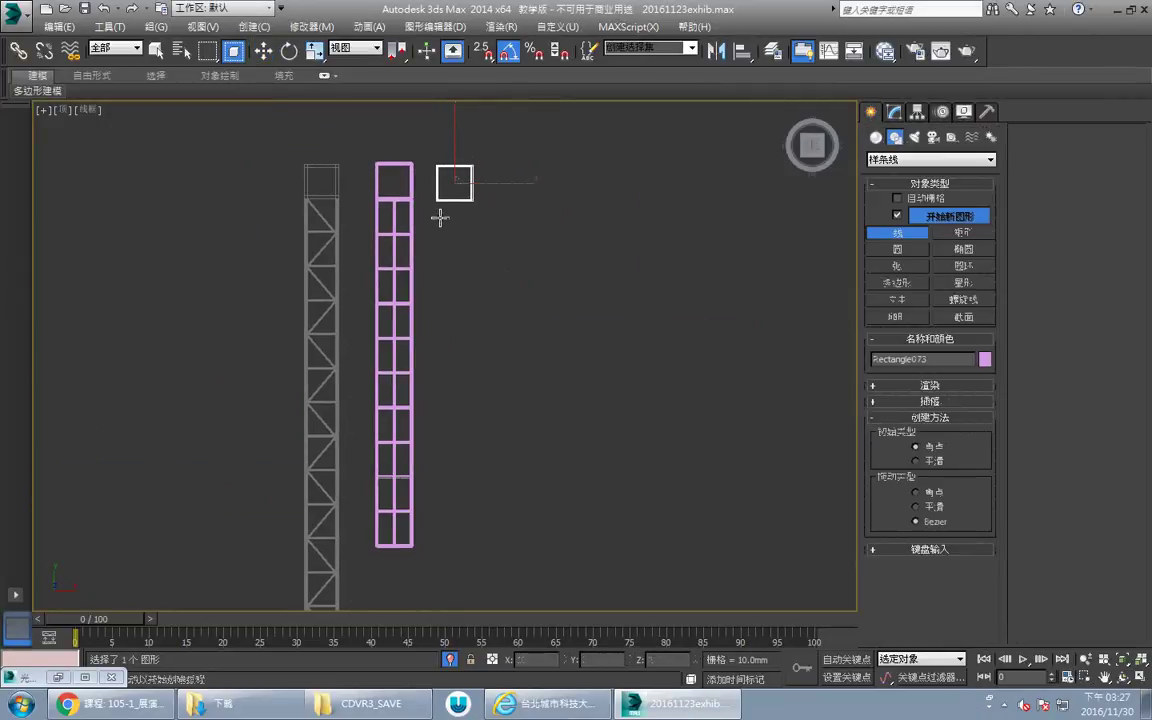
{"action": "key", "text": "s"}
{"action": "left_click", "coordinate": [436, 200]}
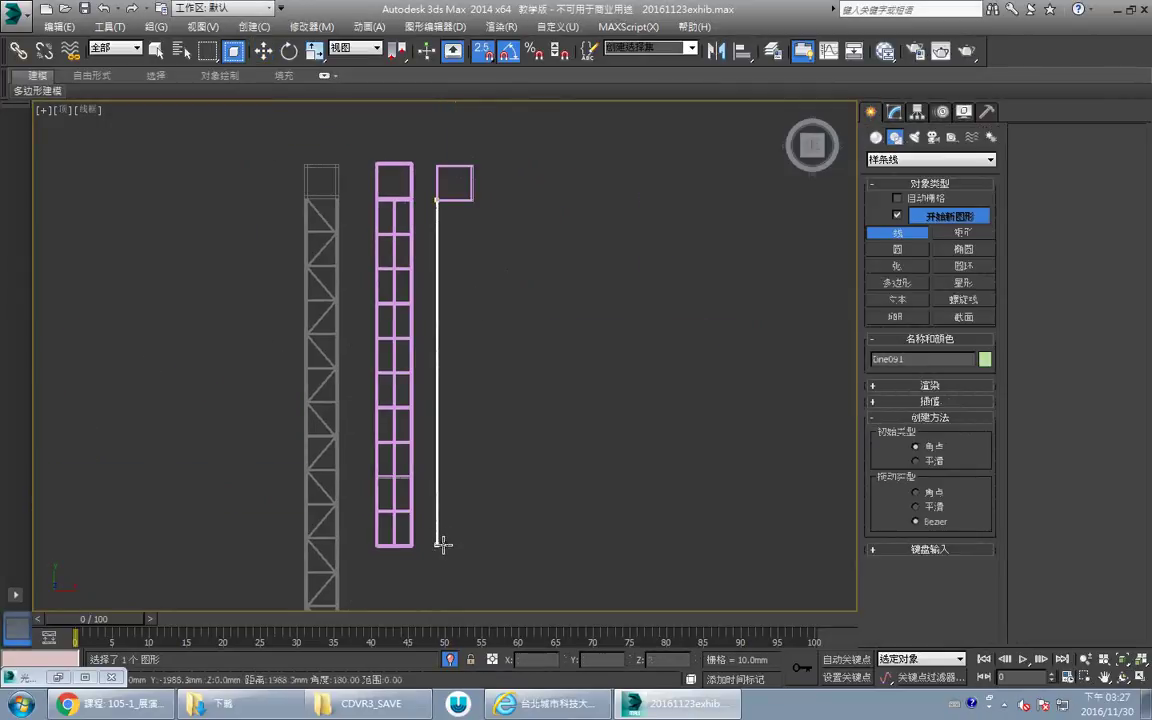
{"action": "right_click", "coordinate": [452, 535]}
Draw a snapped rectangle 100 mm long and 200 mm wide over the lower half of the spline cube's square.
{"action": "left_click", "coordinate": [969, 236]}
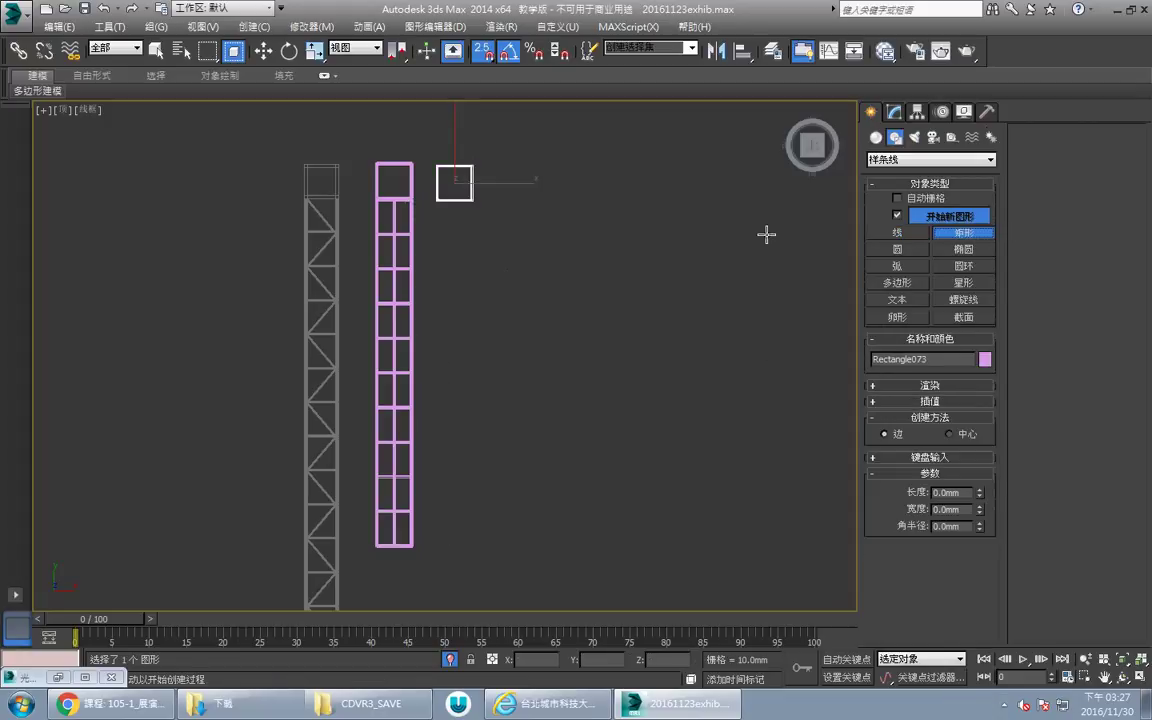
{"action": "left_click_drag", "start_coordinate": [437, 201], "coordinate": [472, 188]}
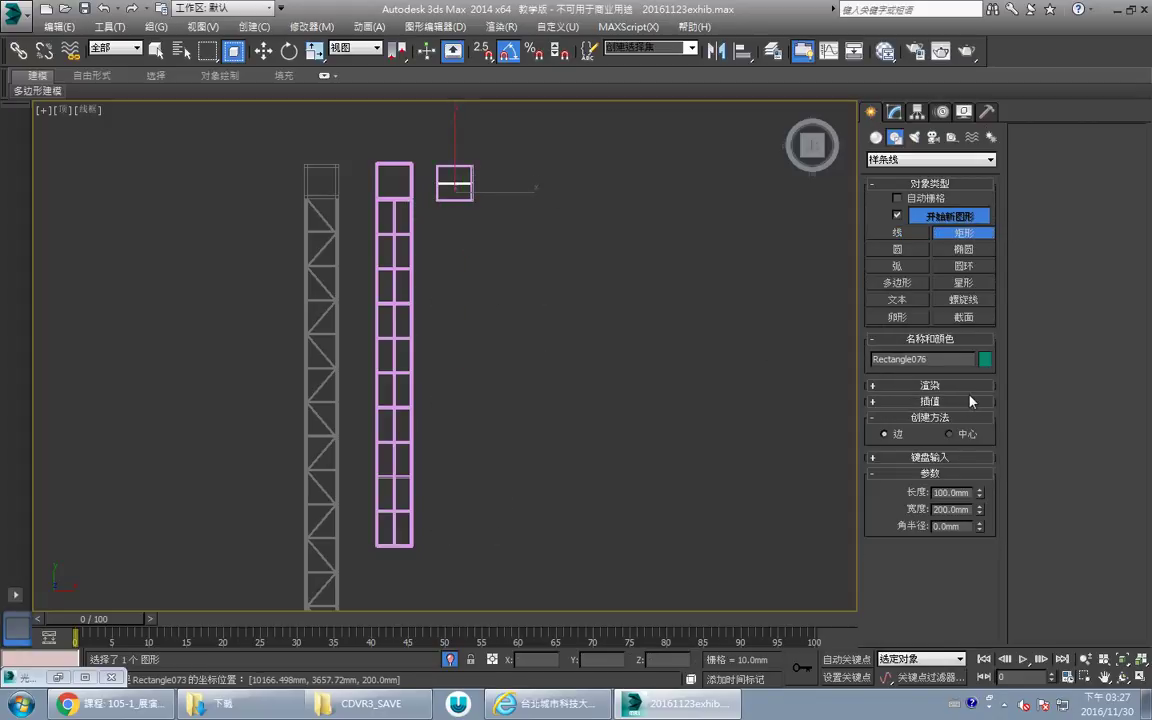
{"action": "key", "text": "w"}
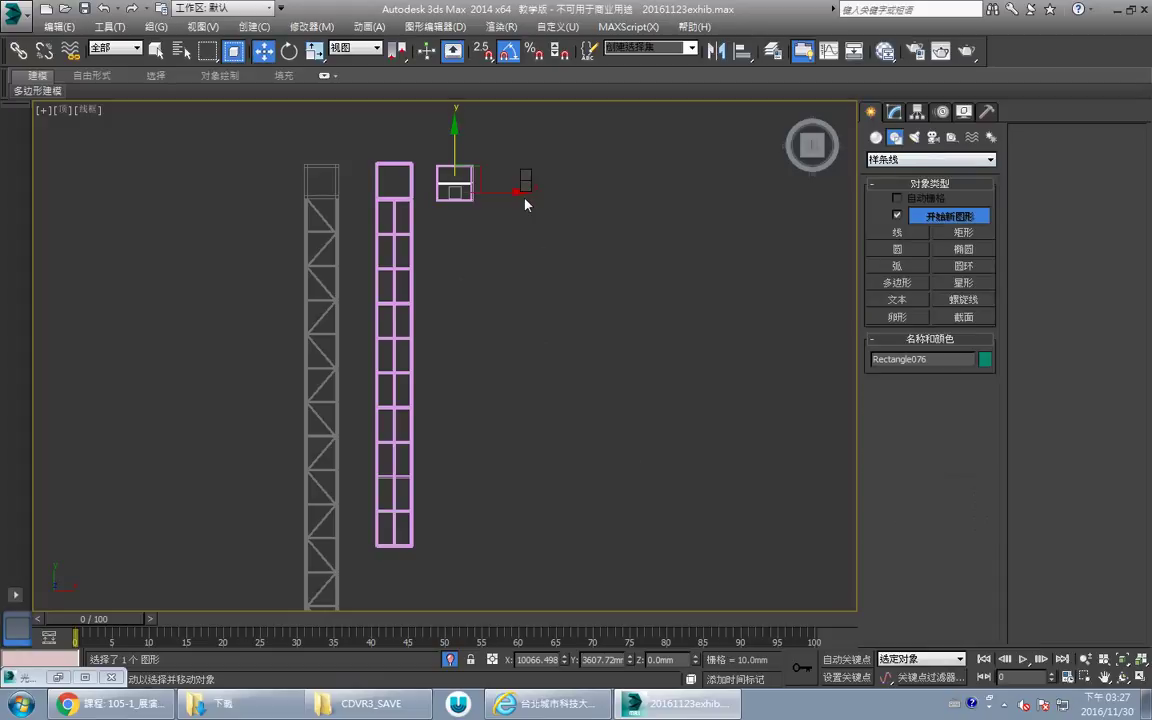
Set the length of the rectangle drawn over the spline cube to 2000 mm.
{"action": "left_click", "coordinate": [894, 112]}
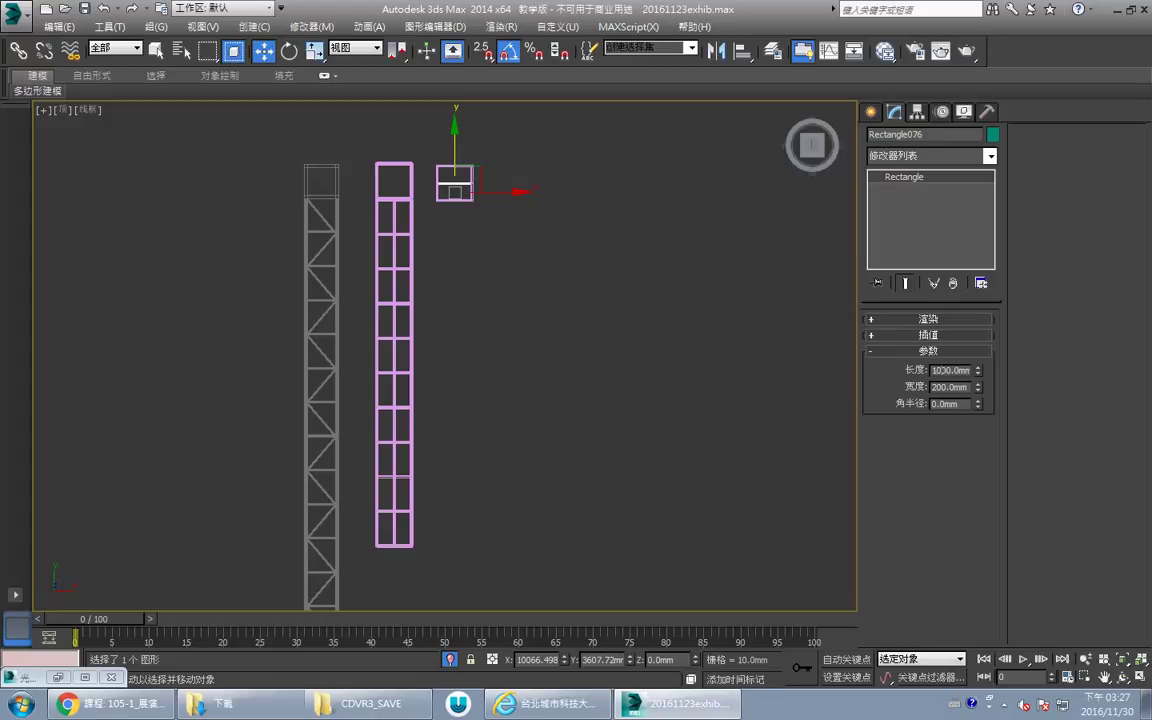
{"action": "key", "text": "Return"}
{"action": "middle_click_drag", "start_coordinate": [385, 261], "coordinate": [395, 287]}
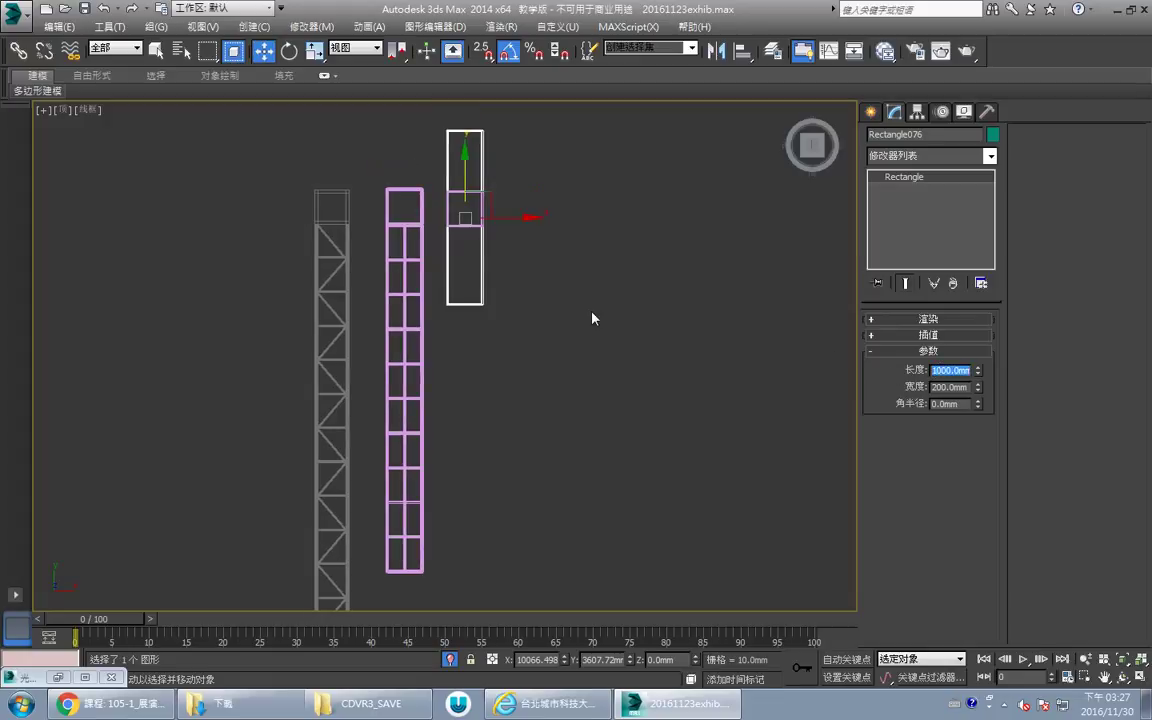
{"action": "middle_click_drag", "start_coordinate": [486, 239], "coordinate": [471, 247]}
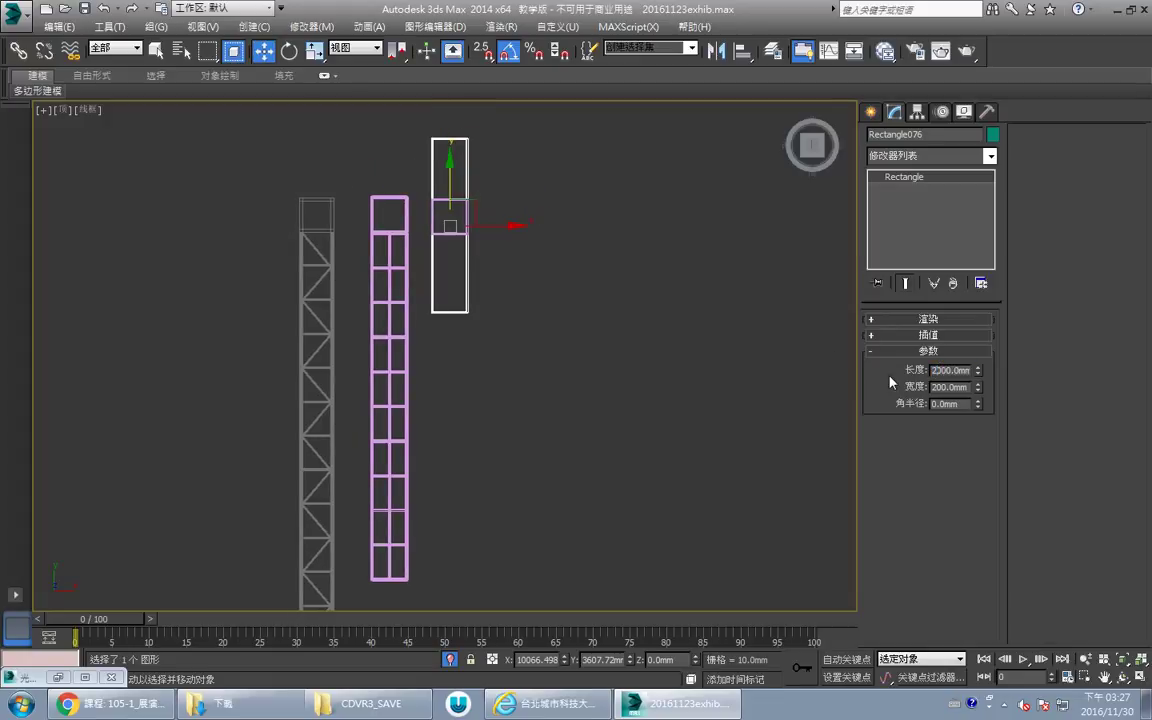
{"action": "key", "text": "Return"}
Move the 2000 mm rectangle straight down with snapping so its upper edge meets the spline cube's lower edge.
{"action": "middle_click_drag", "start_coordinate": [437, 195], "coordinate": [437, 221]}
{"action": "scroll", "coordinate": [437, 221], "scroll_direction": "down", "scroll_amount": 2}
{"action": "key", "text": "s"}
{"action": "key", "text": "space"}
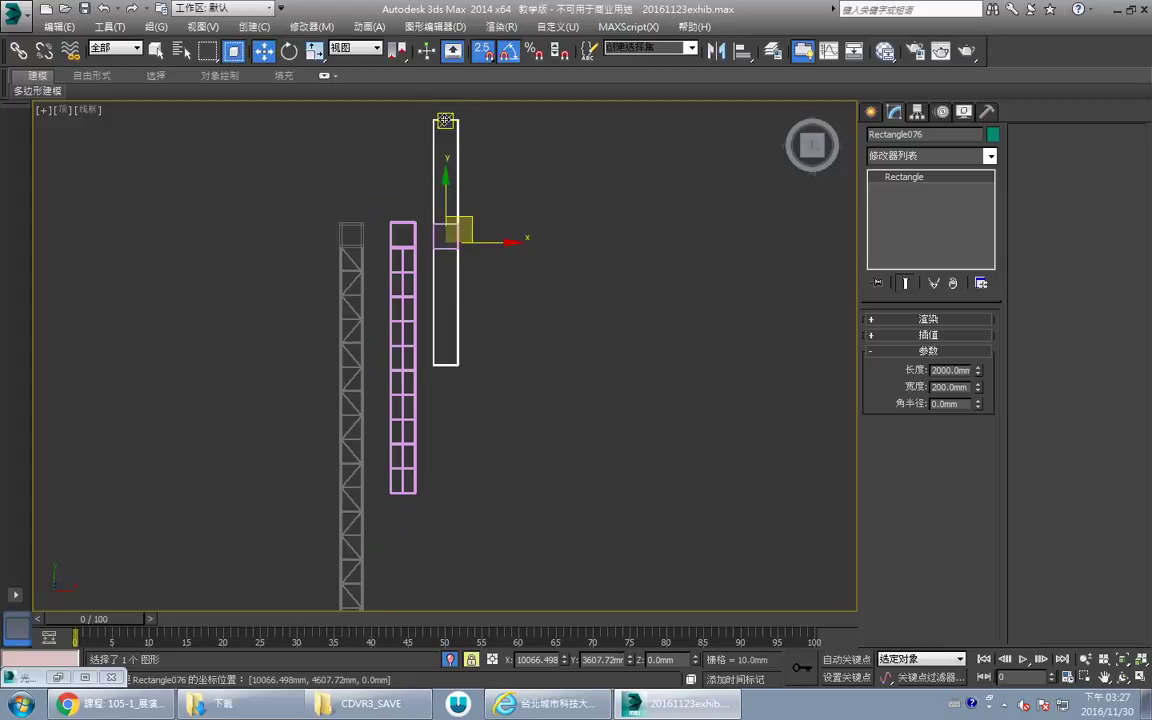
{"action": "left_click_drag", "start_coordinate": [445, 120], "coordinate": [445, 255]}
{"action": "key", "text": "s"}
{"action": "key", "text": "space"}
In the perspective view, copy the long rectangle upward and set the copy's Z position to 200 mm.
{"action": "key", "text": "alt+w"}
{"action": "left_click", "coordinate": [647, 479]}
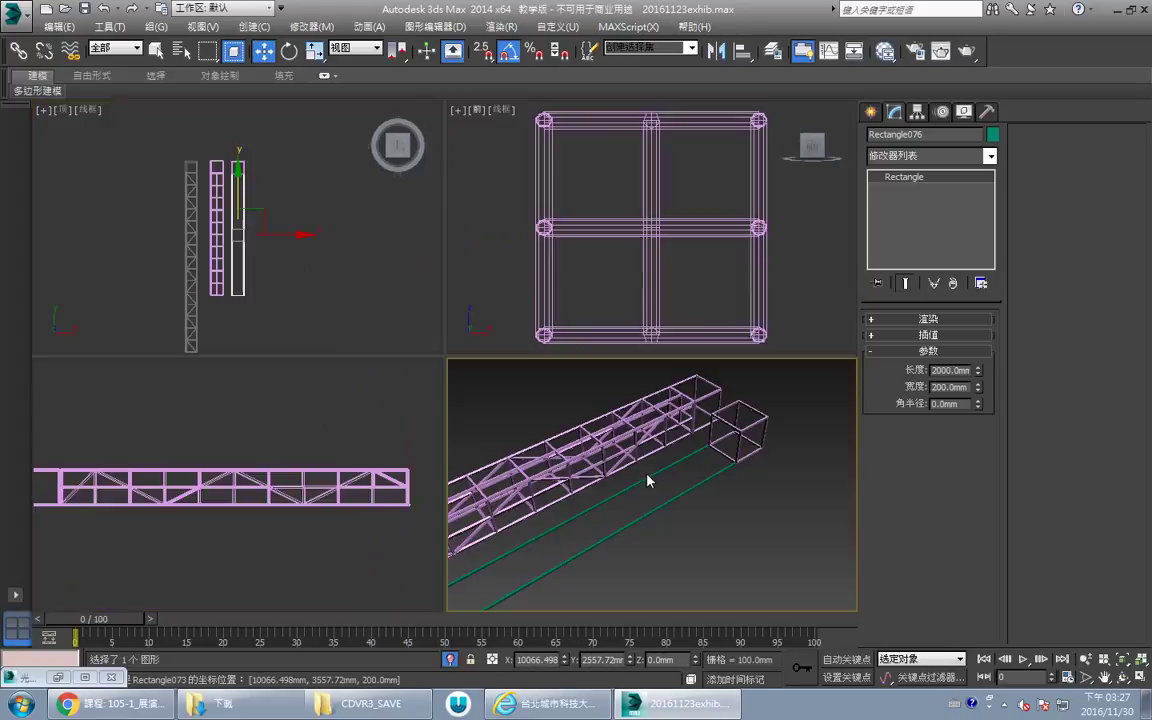
{"action": "key", "text": "alt+w"}
{"action": "key", "text": "ctrl+r"}
{"action": "left_click_drag", "start_coordinate": [505, 350], "coordinate": [442, 370]}
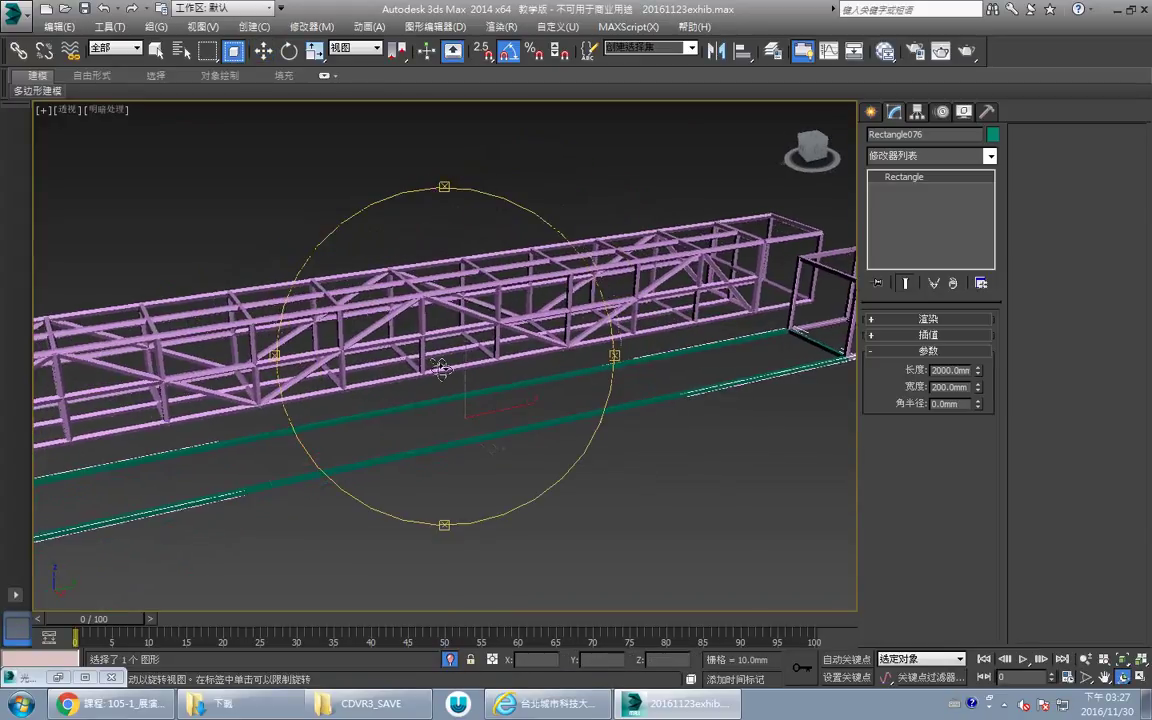
{"action": "key", "text": "w"}
{"action": "mouse_move", "coordinate": [442, 370]}
{"action": "middle_mouse_down"}
{"action": "mouse_move", "coordinate": [481, 352]}
{"action": "mouse_move", "coordinate": [434, 388]}
{"action": "middle_mouse_up"}
{"action": "middle_click_drag", "start_coordinate": [545, 357], "coordinate": [500, 375]}
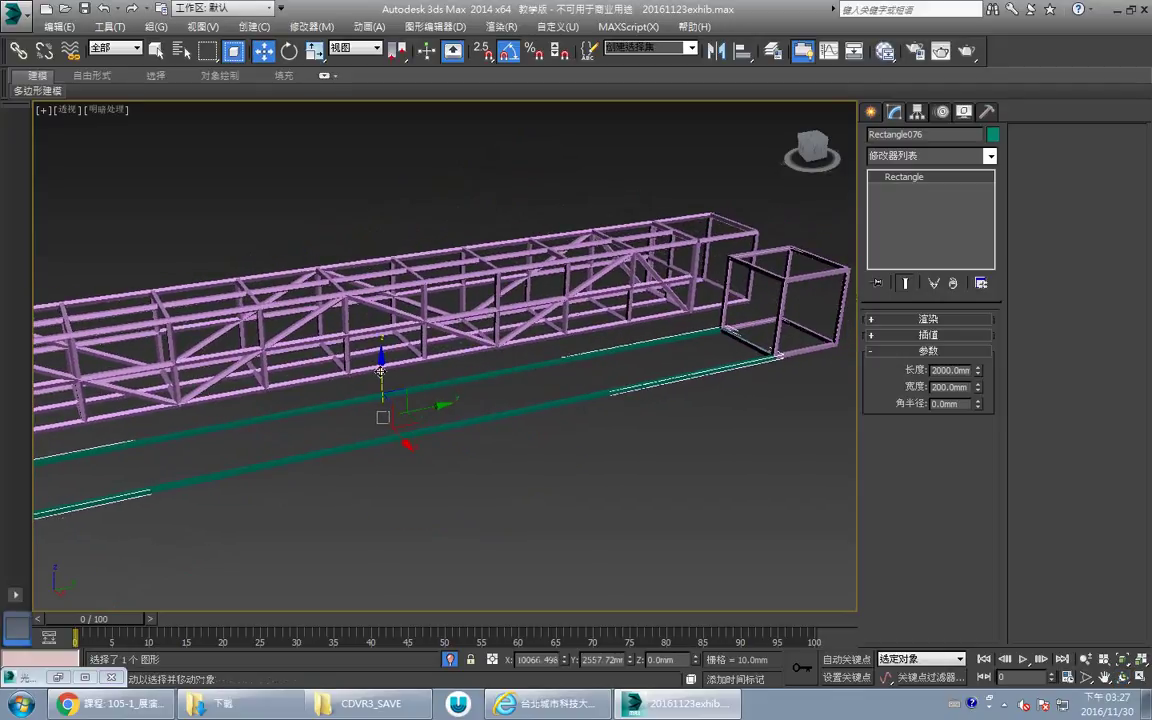
{"action": "left_click_drag", "start_coordinate": [381, 371], "coordinate": [384, 285], "text": "shift"}
{"action": "left_click", "coordinate": [578, 419]}
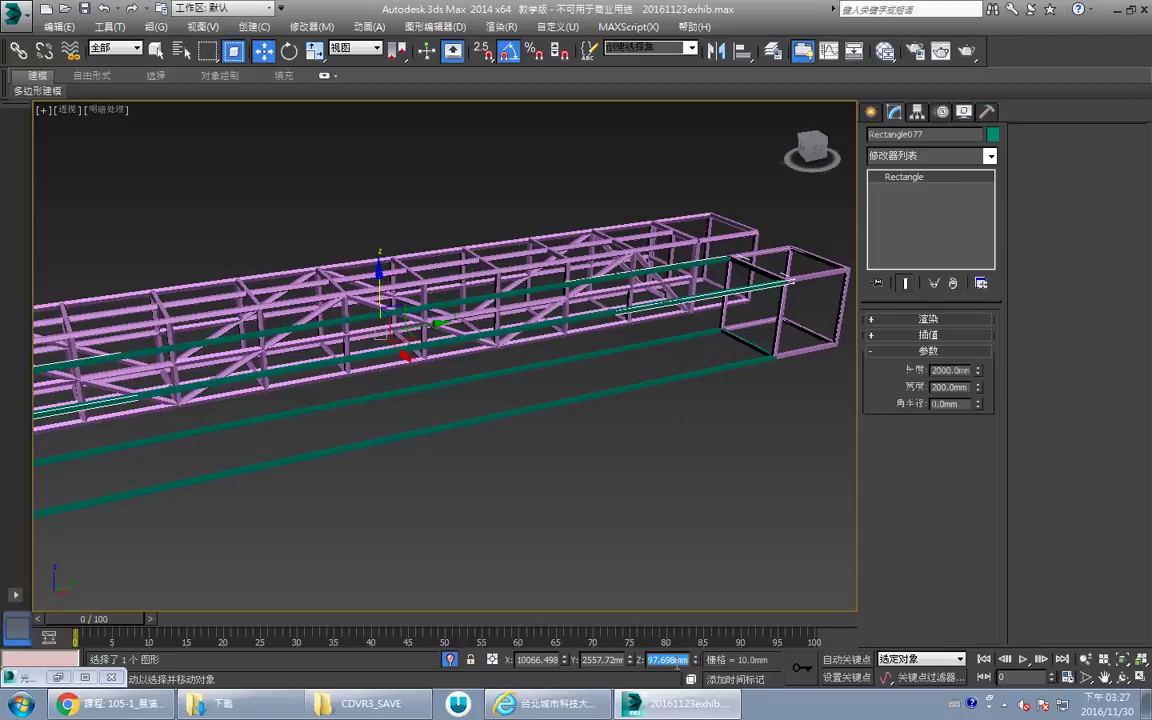
{"action": "type", "text": "200"}
{"action": "key", "text": "Return"}
Select the spline cube at the end of the two long rectangles.
{"action": "scroll", "coordinate": [664, 303], "scroll_direction": "down", "scroll_amount": 4}
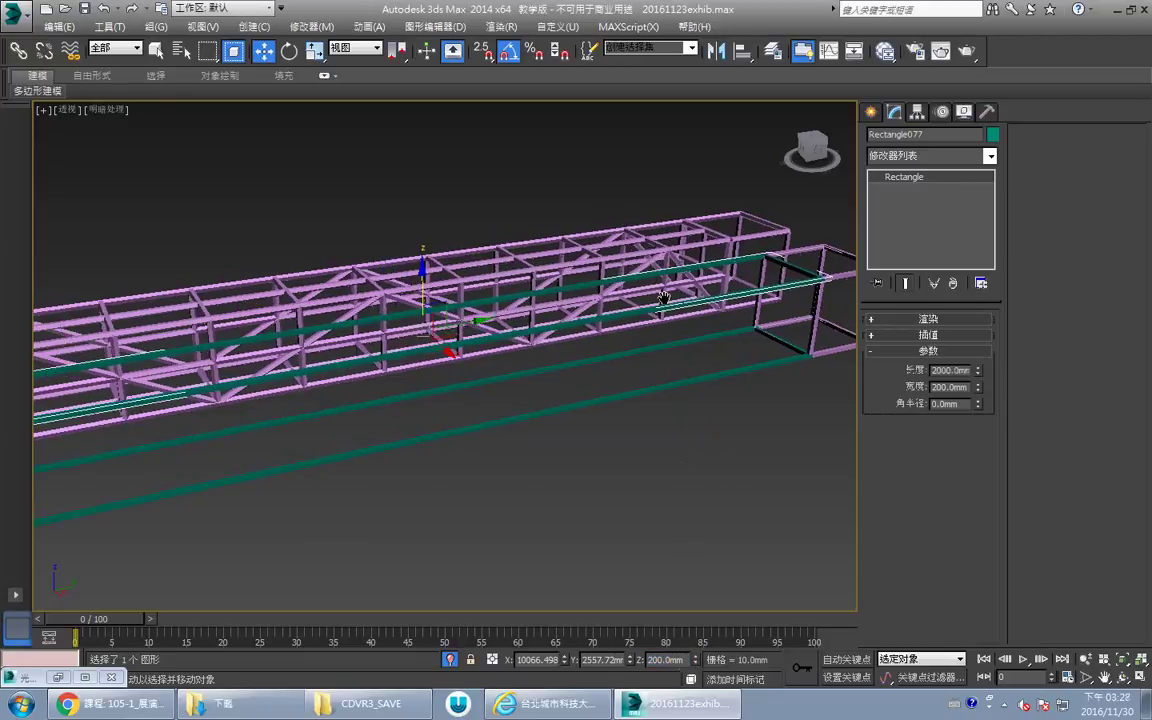
{"action": "middle_click_drag", "start_coordinate": [587, 339], "coordinate": [634, 326]}
{"action": "key", "text": "ctrl+r"}
{"action": "left_click_drag", "start_coordinate": [552, 332], "coordinate": [490, 322]}
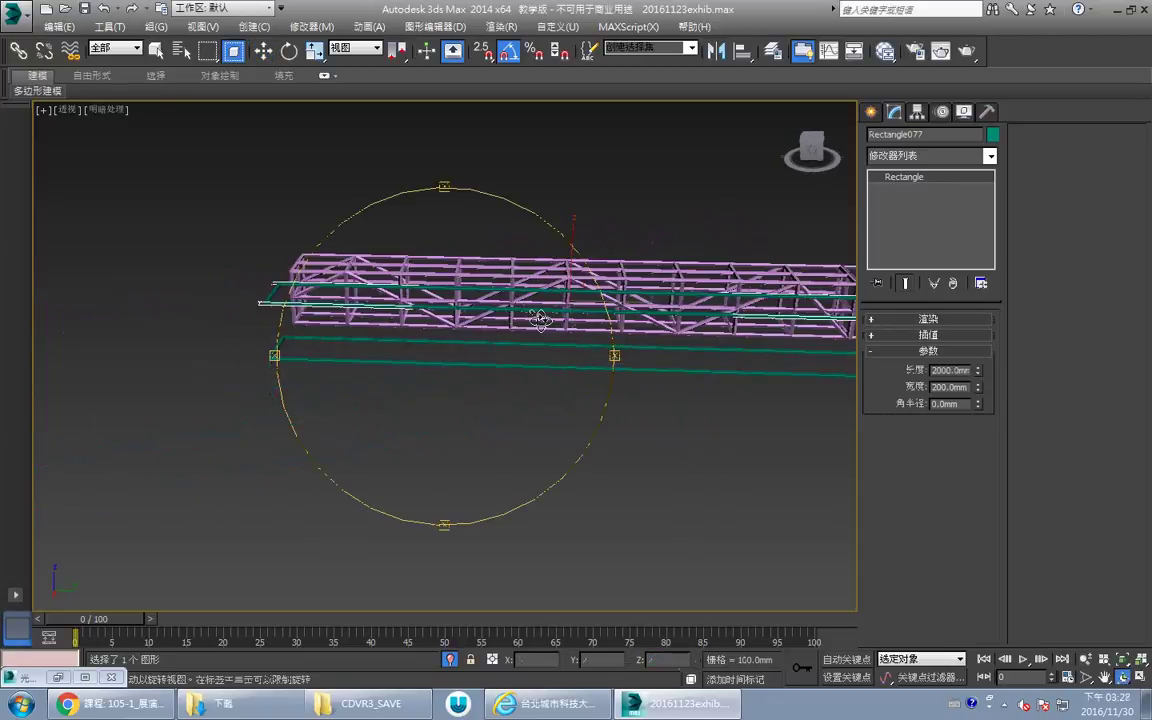
{"action": "middle_click_drag", "start_coordinate": [640, 321], "coordinate": [458, 327]}
{"action": "scroll", "coordinate": [470, 327], "scroll_direction": "up", "scroll_amount": 3}
{"action": "middle_click_drag", "start_coordinate": [650, 326], "coordinate": [521, 325]}
{"action": "right_click", "coordinate": [521, 325]}
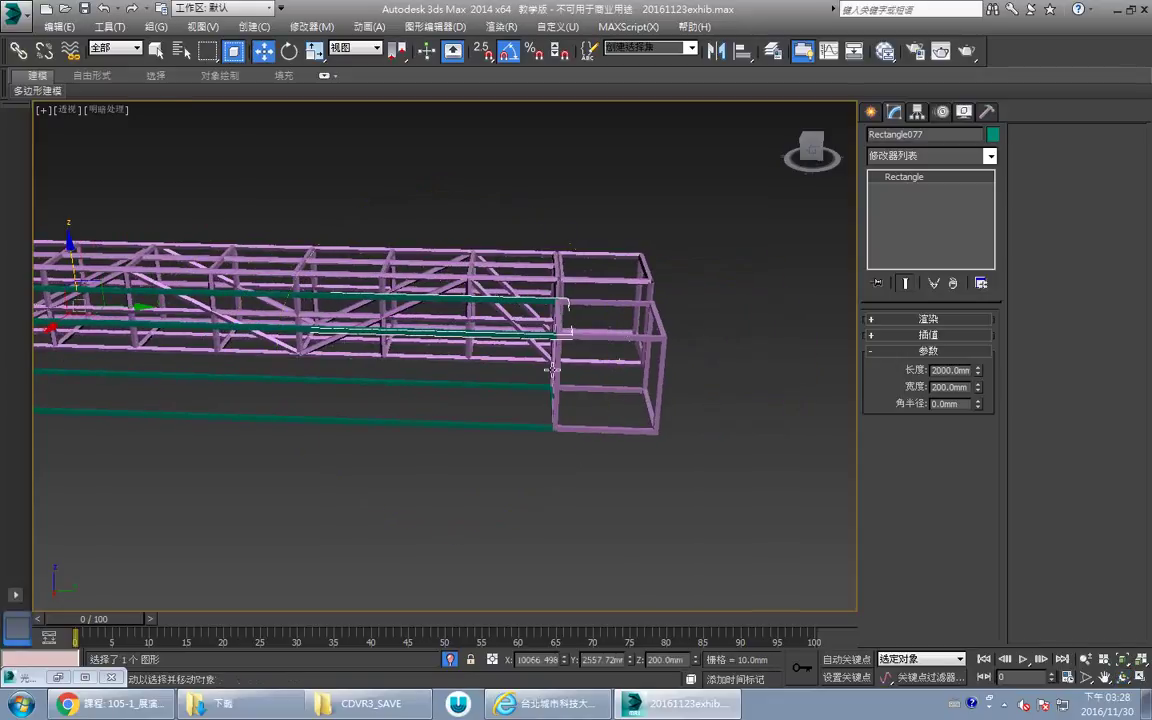
{"action": "left_click", "coordinate": [554, 368]}
{"action": "left_click", "coordinate": [652, 369]}
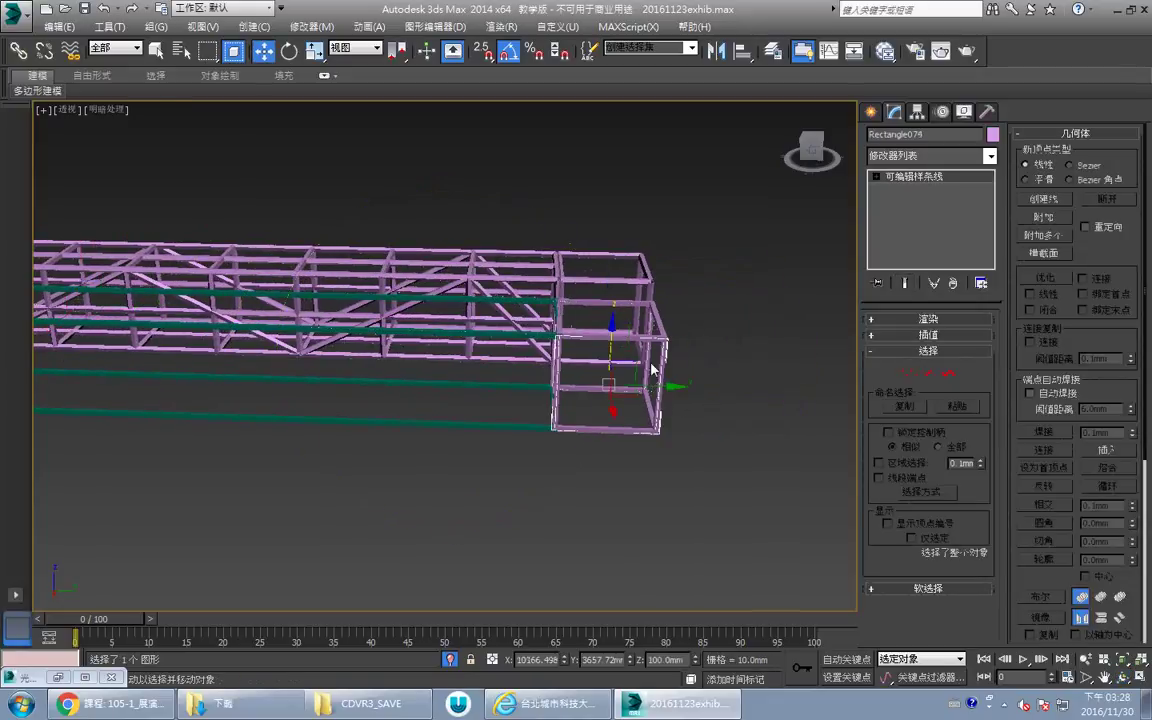
{"action": "left_click", "coordinate": [654, 381], "text": "ctrl"}
{"action": "left_click_drag", "start_coordinate": [654, 385], "coordinate": [446, 380], "text": "shift"}
{"action": "left_click", "coordinate": [656, 424]}
{"action": "key", "text": "alt+w"}
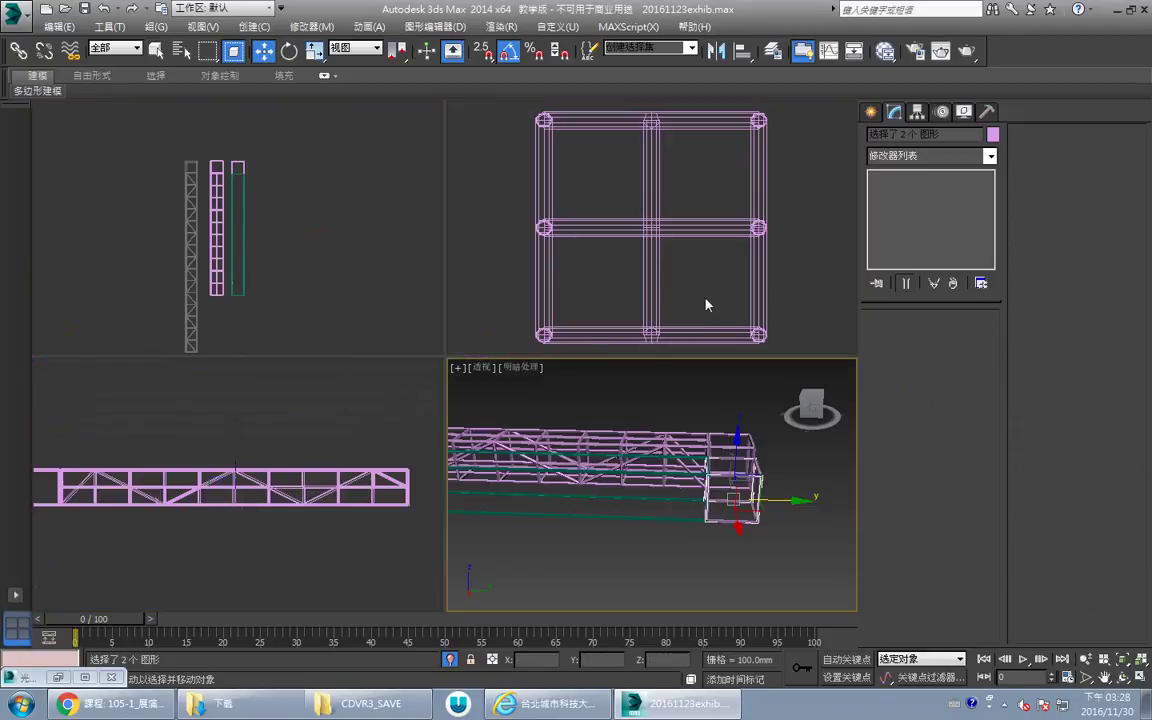
{"action": "right_click", "coordinate": [311, 483]}
{"action": "key", "text": "alt+w"}
{"action": "key", "text": "z"}
{"action": "scroll", "coordinate": [345, 475], "scroll_direction": "down", "scroll_amount": 3}
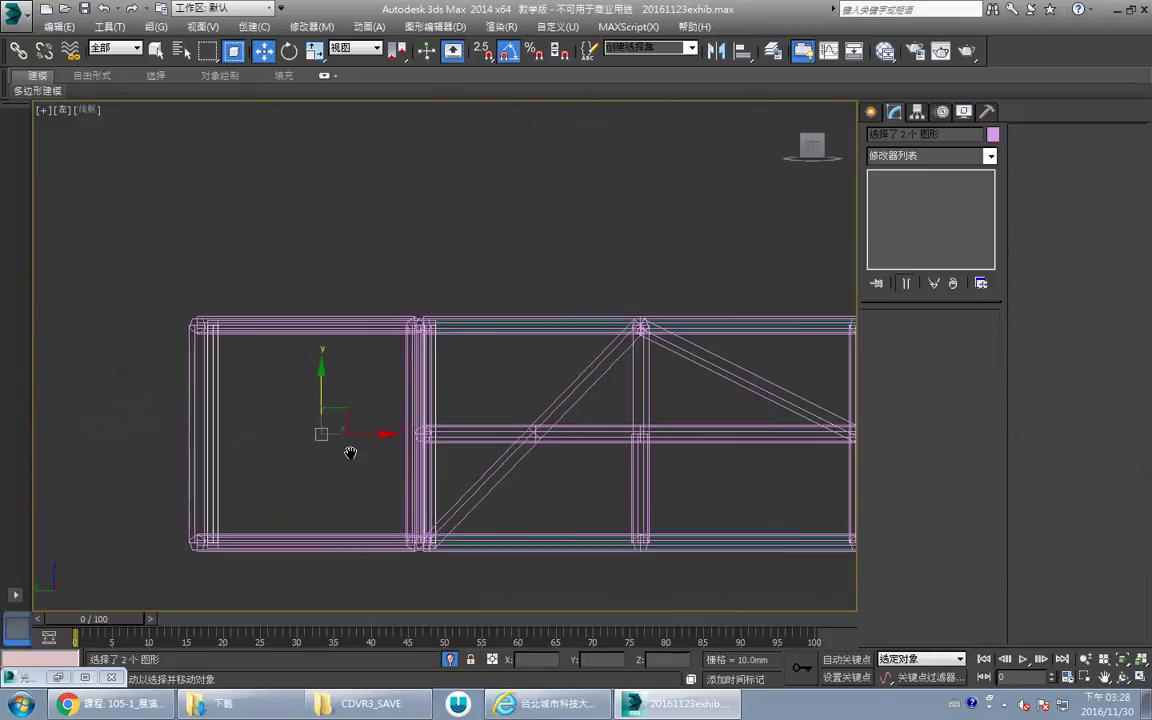
{"action": "key", "text": "alt+w"}
{"action": "right_click", "coordinate": [368, 244]}
{"action": "key", "text": "alt+w"}
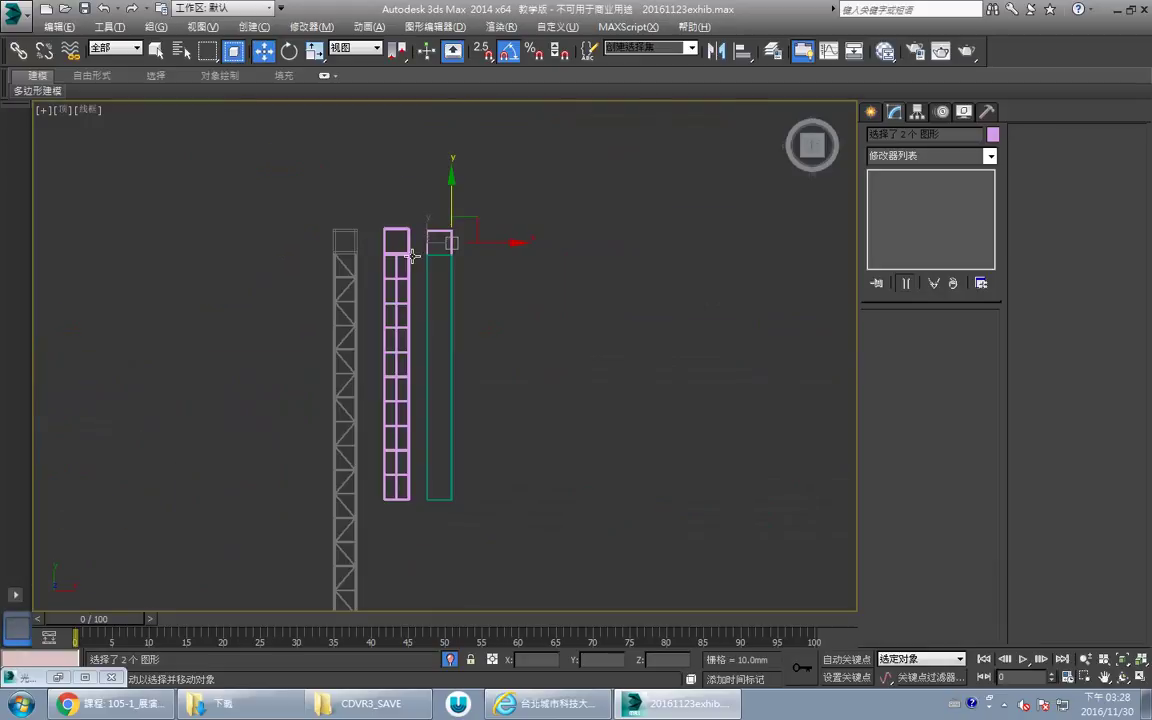
{"action": "scroll", "coordinate": [408, 254], "scroll_direction": "up", "scroll_amount": 3}
{"action": "middle_click_drag", "start_coordinate": [408, 254], "coordinate": [365, 332]}
{"action": "scroll", "coordinate": [360, 338], "scroll_direction": "up", "scroll_amount": 3}
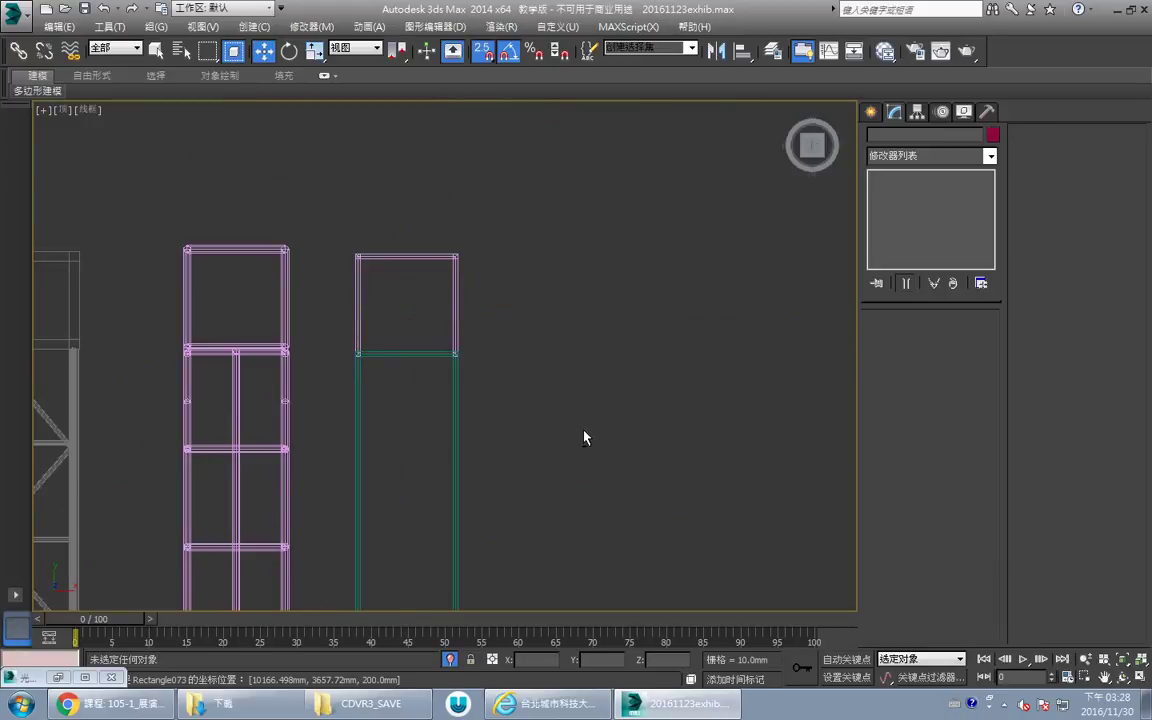
{"action": "key", "text": "alt+w"}
{"action": "key", "text": "alt+w"}
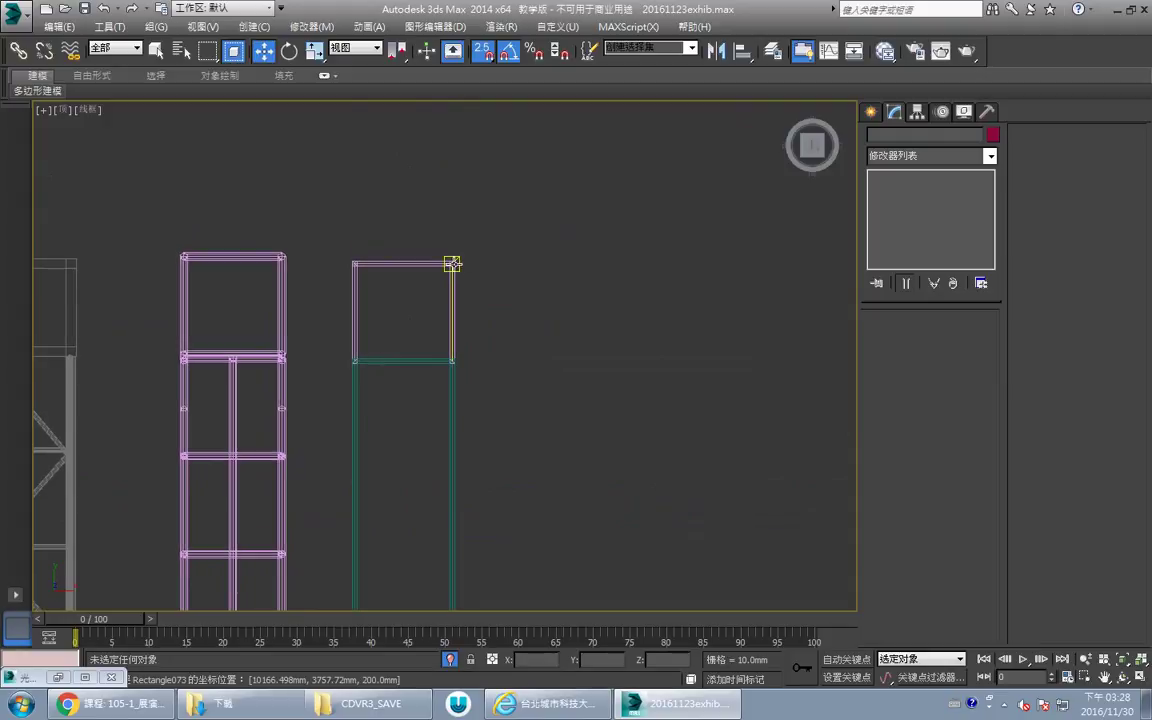
{"action": "scroll", "coordinate": [465, 275], "scroll_direction": "up", "scroll_amount": 2}
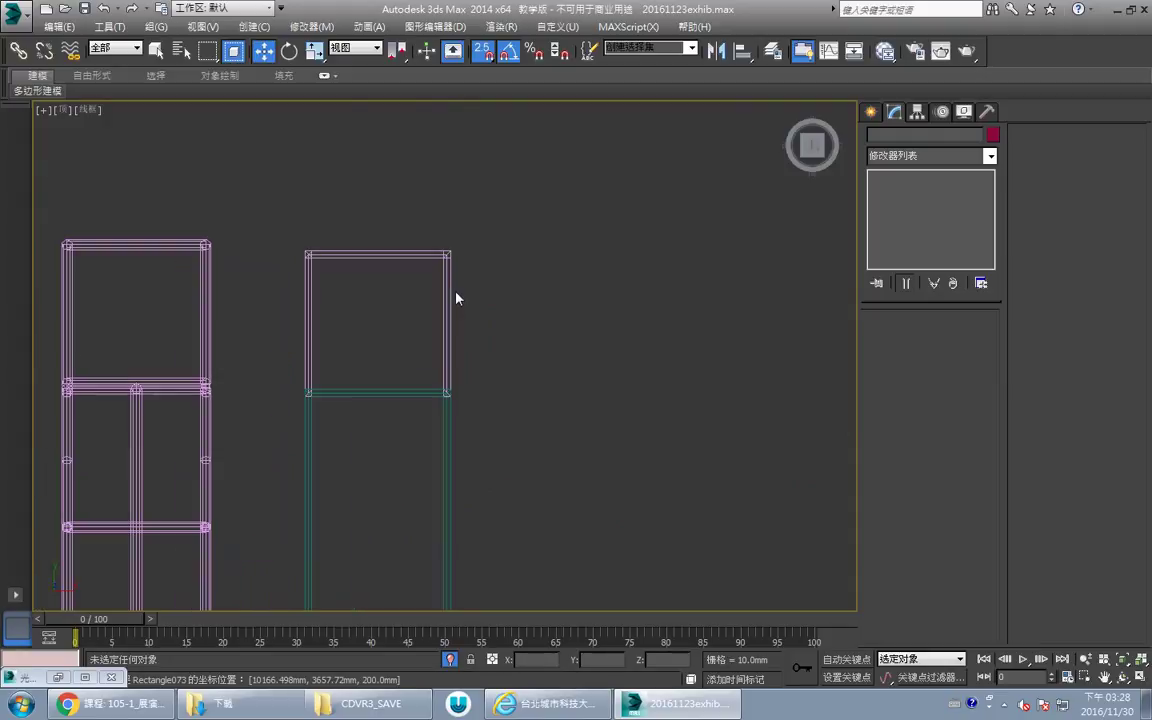
Clone the end box's two upright side rectangles as instances along the green rails, spacing the copies one box length apart by vertex snapping.
{"action": "key", "text": "alt+w"}
{"action": "left_click", "coordinate": [682, 515]}
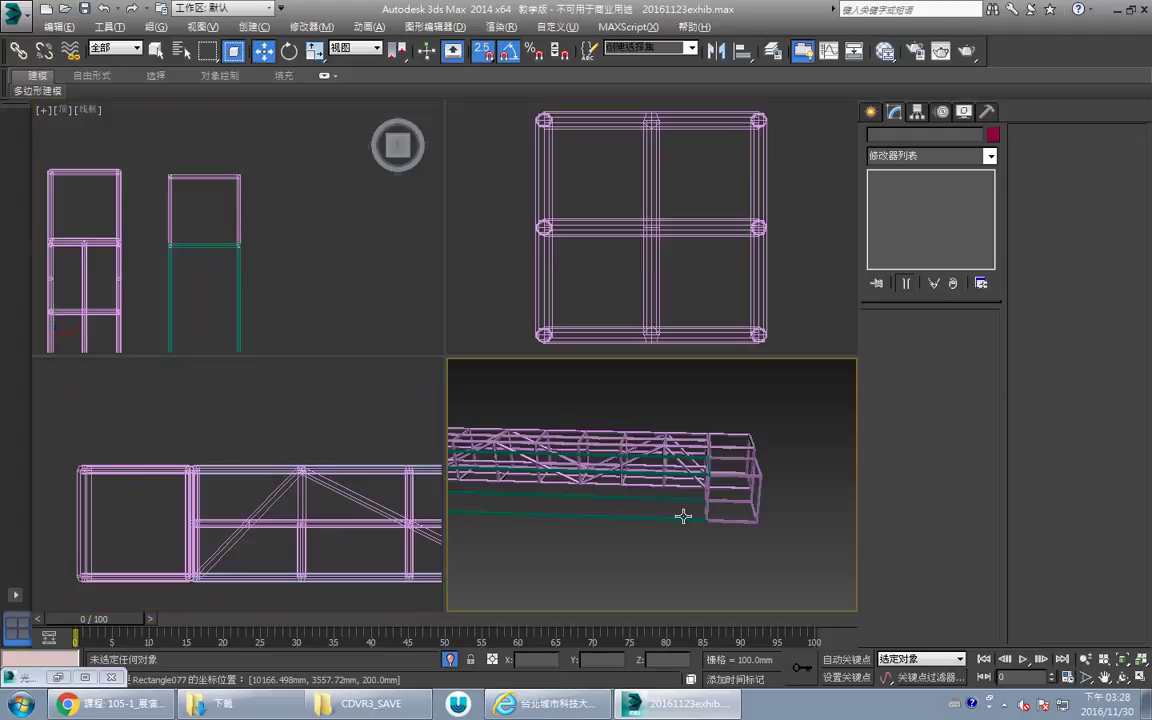
{"action": "key", "text": "alt+w"}
{"action": "left_click", "coordinate": [558, 367]}
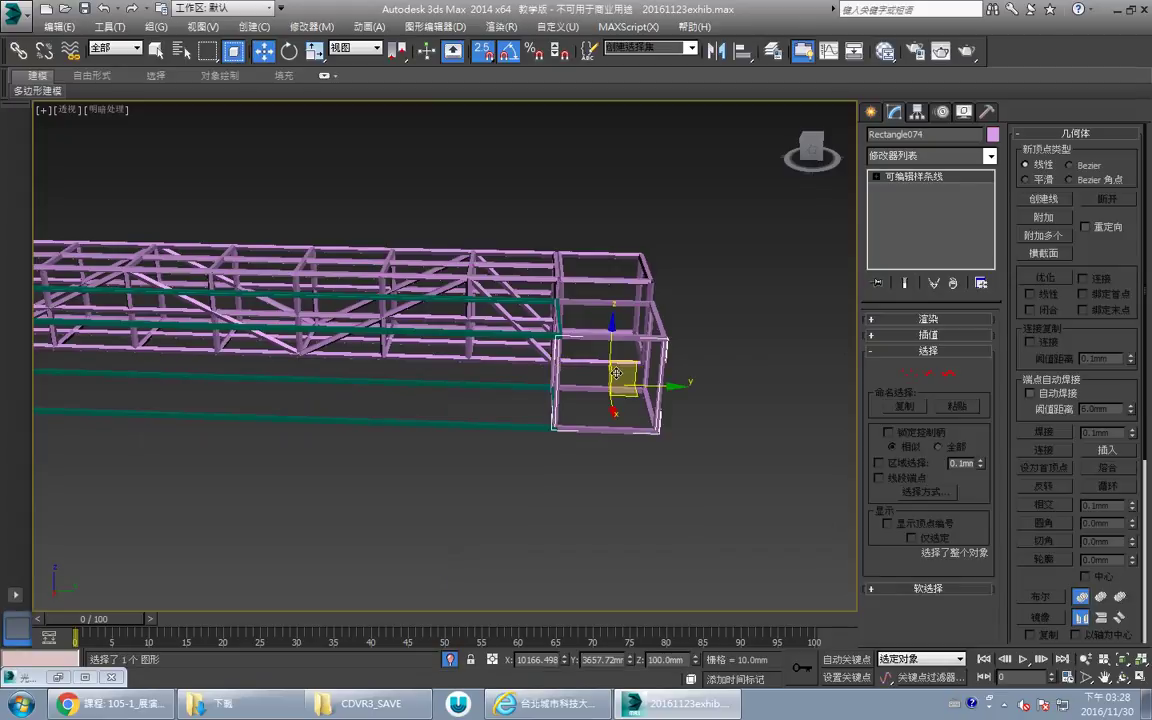
{"action": "left_click", "coordinate": [647, 371], "text": "ctrl"}
{"action": "key", "text": "alt+w"}
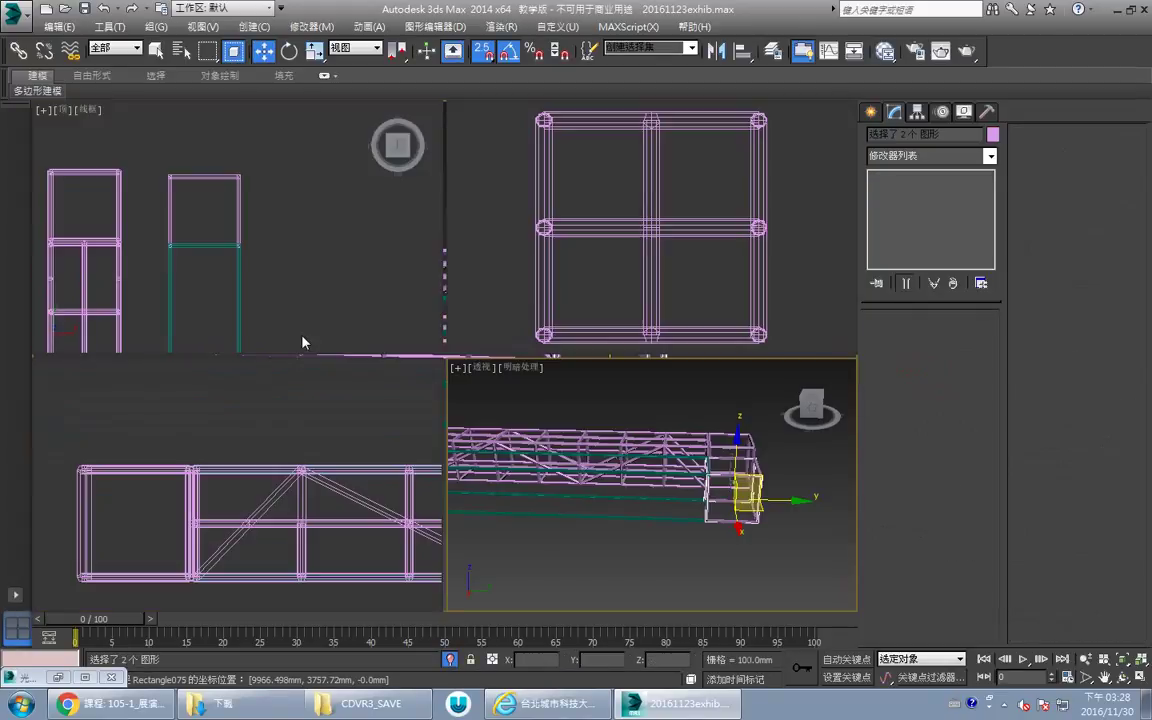
{"action": "key", "text": "alt+w"}
{"action": "key", "text": "s"}
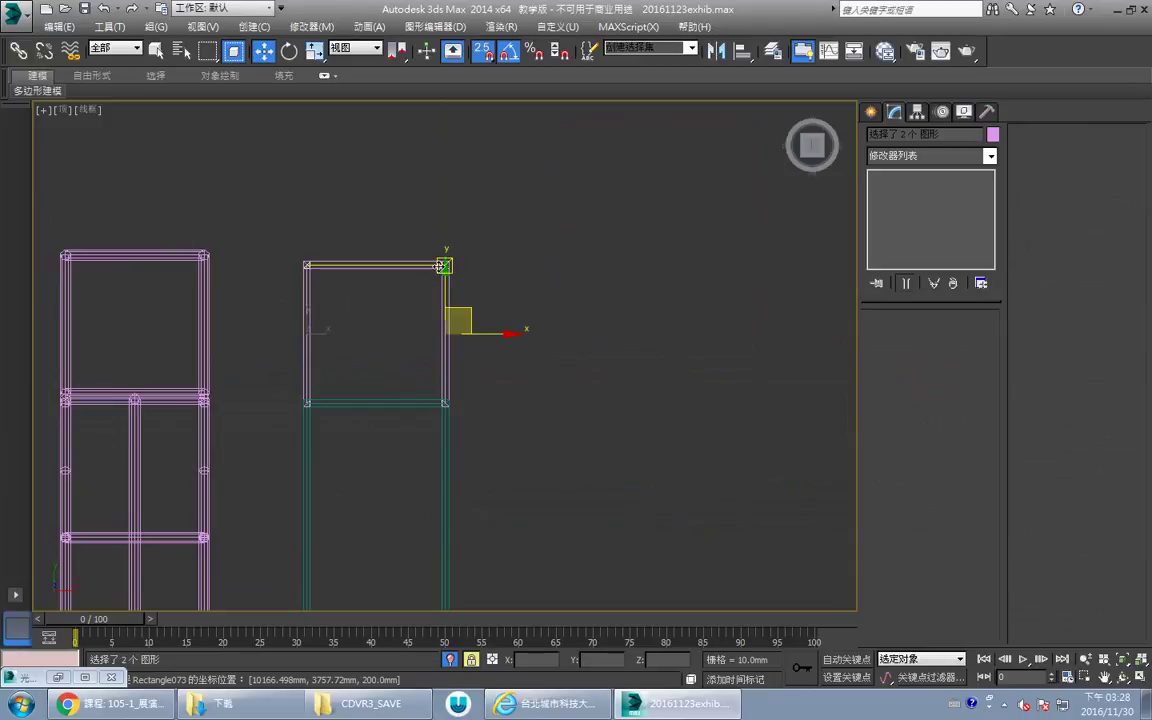
{"action": "mouse_move", "coordinate": [445, 266]}
{"action": "left_mouse_down", "text": "shift"}
{"action": "mouse_move", "coordinate": [463, 396]}
{"action": "mouse_move", "coordinate": [445, 404]}
{"action": "left_mouse_up", "text": "shift"}
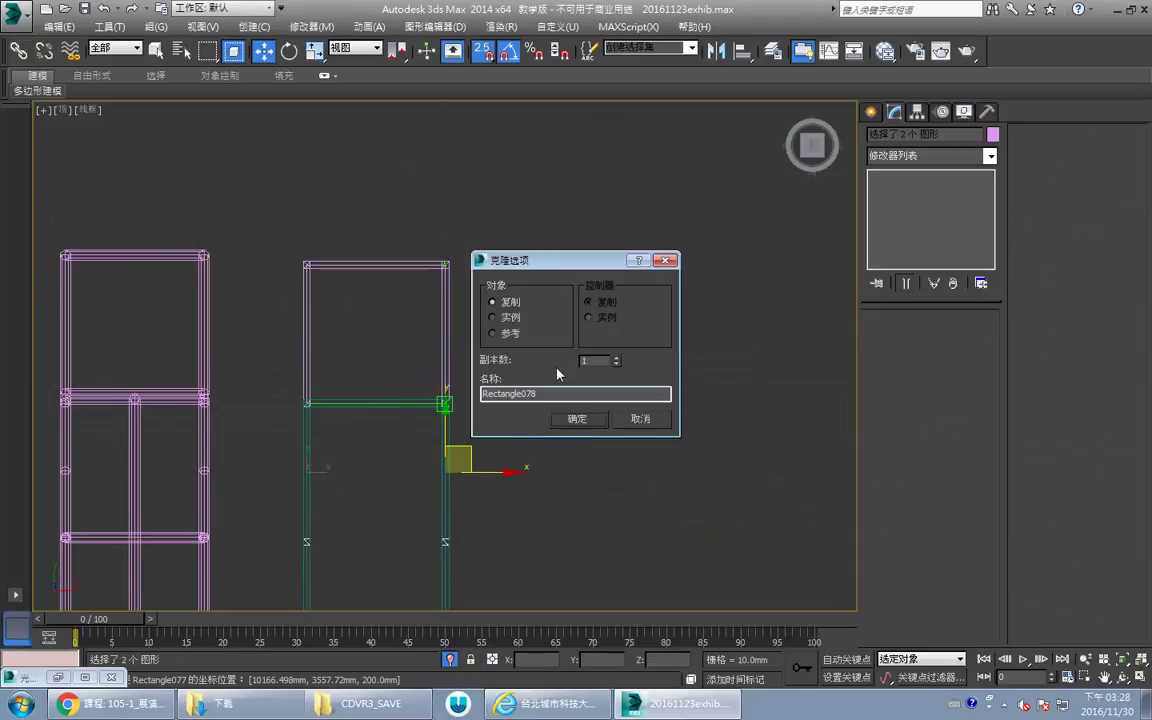
{"action": "left_click", "coordinate": [616, 358]}
{"action": "left_click", "coordinate": [616, 358]}
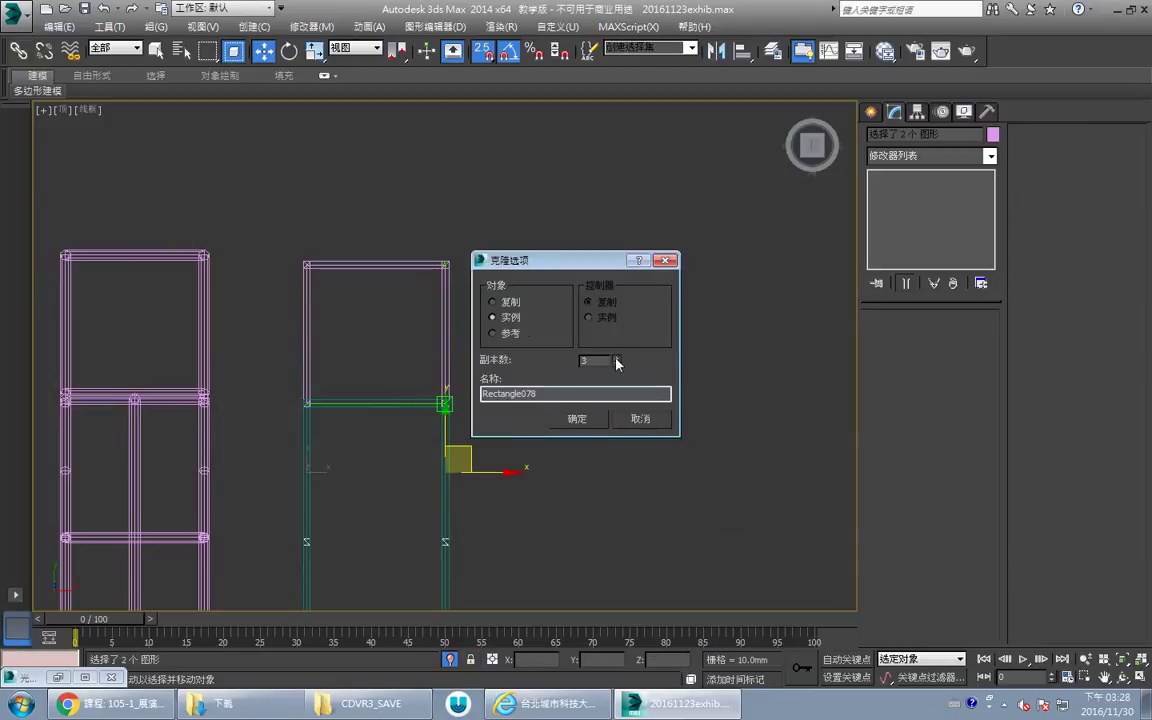
{"action": "left_click", "coordinate": [591, 419]}
{"action": "scroll", "coordinate": [573, 440], "scroll_direction": "down", "scroll_amount": 5}
{"action": "mouse_move", "coordinate": [573, 438]}
{"action": "middle_mouse_down"}
{"action": "mouse_move", "coordinate": [549, 192]}
{"action": "mouse_move", "coordinate": [530, 208]}
{"action": "middle_mouse_up"}
{"action": "key", "text": "alt+w"}
{"action": "right_click", "coordinate": [678, 496]}
{"action": "key", "text": "alt+w"}
{"action": "middle_click_drag", "start_coordinate": [470, 462], "coordinate": [591, 406]}
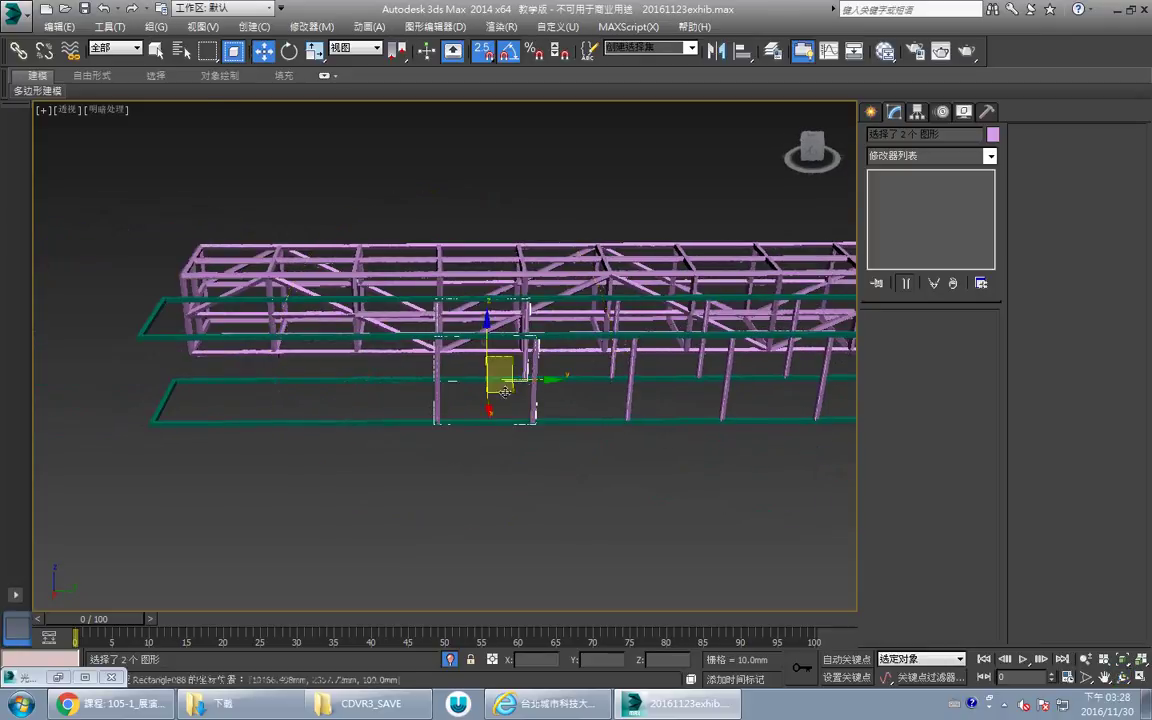
{"action": "key", "text": "alt+w"}
{"action": "right_click", "coordinate": [327, 260]}
{"action": "key", "text": "alt+w"}
{"action": "key", "text": "s"}
{"action": "middle_click_drag", "start_coordinate": [450, 292], "coordinate": [440, 319]}
{"action": "key", "text": "space"}
{"action": "key", "text": "s"}
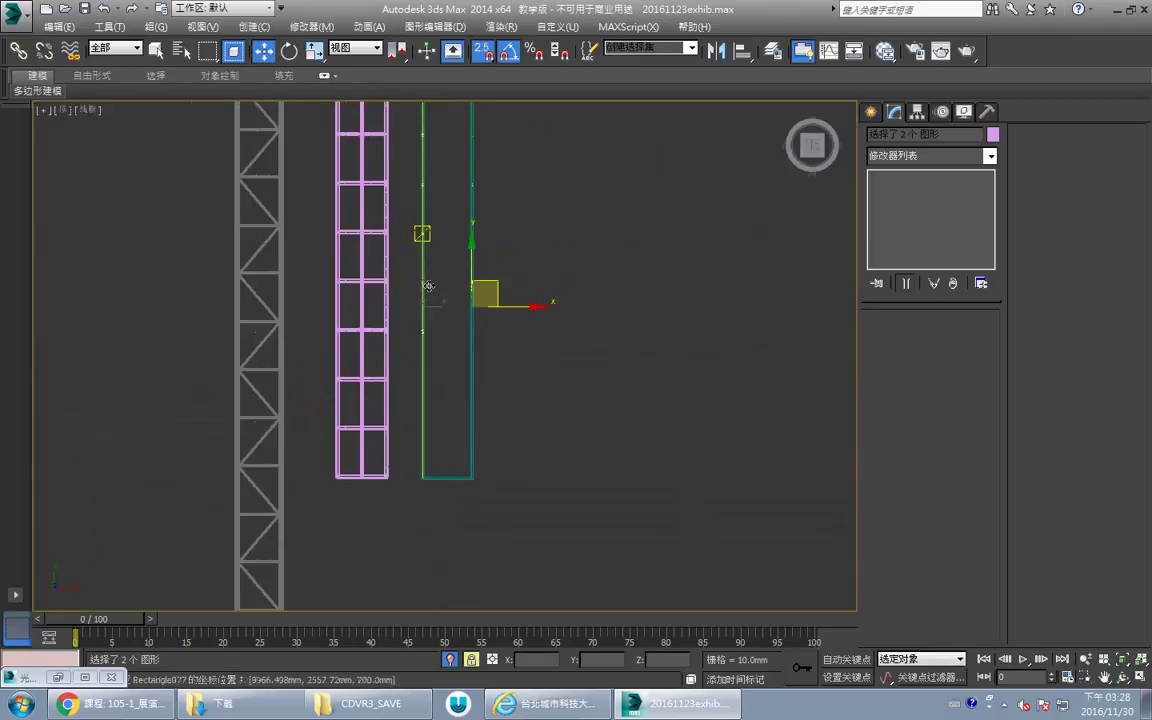
{"action": "mouse_move", "coordinate": [422, 235]}
{"action": "left_mouse_down"}
{"action": "mouse_move", "coordinate": [432, 350]}
{"action": "mouse_move", "coordinate": [417, 332]}
{"action": "mouse_move", "coordinate": [421, 281]}
{"action": "mouse_move", "coordinate": [432, 325]}
{"action": "left_mouse_up"}
{"action": "left_click", "coordinate": [640, 420]}
Clone the last pair of side rectangles further along the green rails with vertex snapping to continue the row.
{"action": "middle_click_drag", "start_coordinate": [441, 282], "coordinate": [435, 293]}
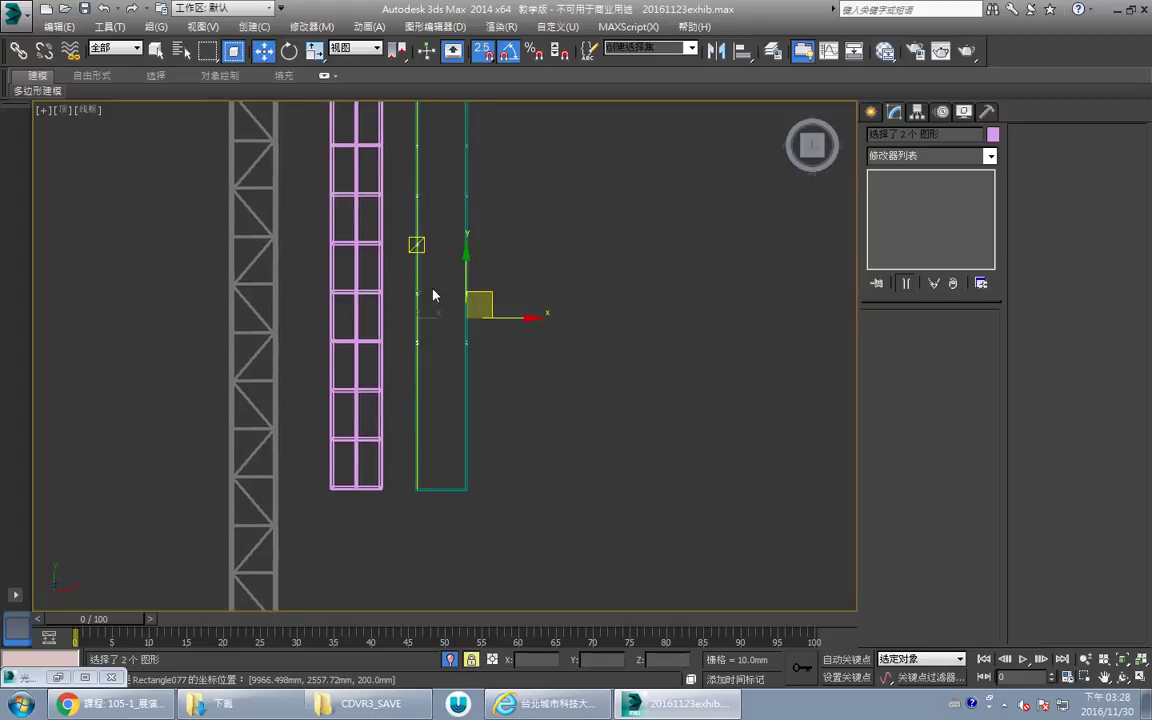
{"action": "key", "text": "space"}
{"action": "key", "text": "space"}
{"action": "middle_click_drag", "start_coordinate": [421, 245], "coordinate": [417, 250]}
{"action": "key", "text": "space"}
{"action": "left_click_drag", "start_coordinate": [413, 250], "coordinate": [414, 380], "text": "shift"}
{"action": "left_click", "coordinate": [585, 412]}
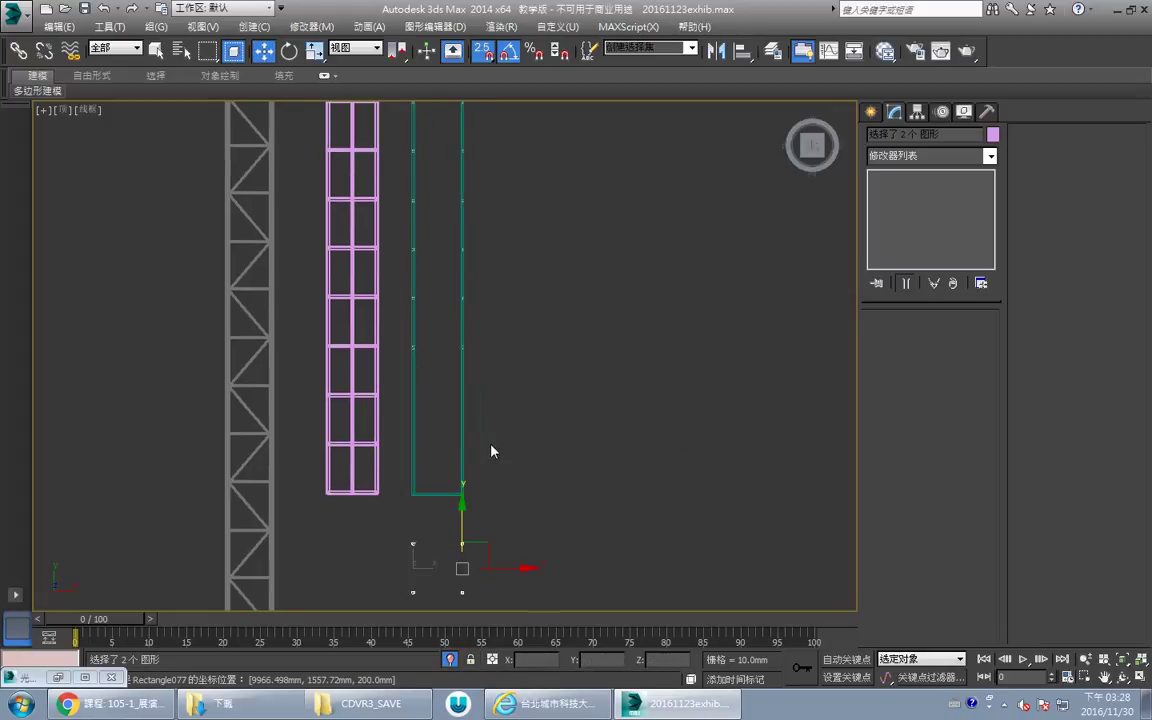
Copy the two upright segments of the front side rectangle next to the end box about 111 mm along the rails, within the same spline.
{"action": "key", "text": "p"}
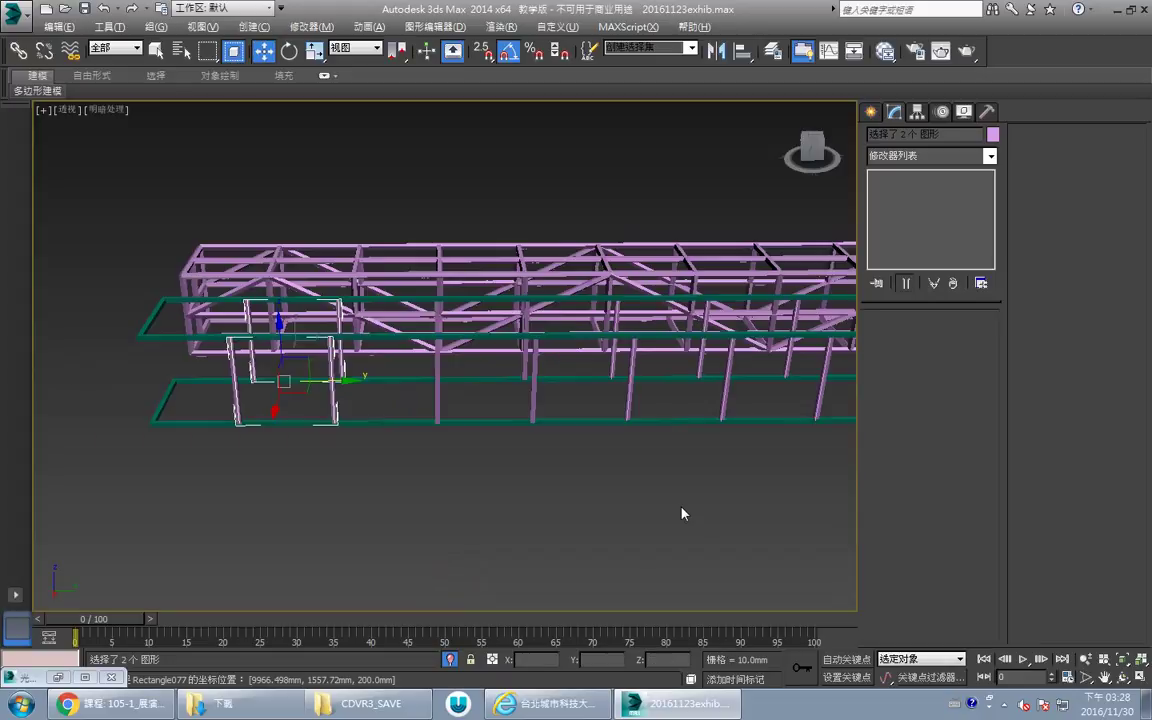
{"action": "middle_click_drag", "start_coordinate": [646, 481], "coordinate": [305, 484]}
{"action": "mouse_move", "coordinate": [615, 429]}
{"action": "middle_mouse_down"}
{"action": "mouse_move", "coordinate": [535, 429]}
{"action": "mouse_move", "coordinate": [515, 443]}
{"action": "middle_mouse_up"}
{"action": "left_click", "coordinate": [486, 393]}
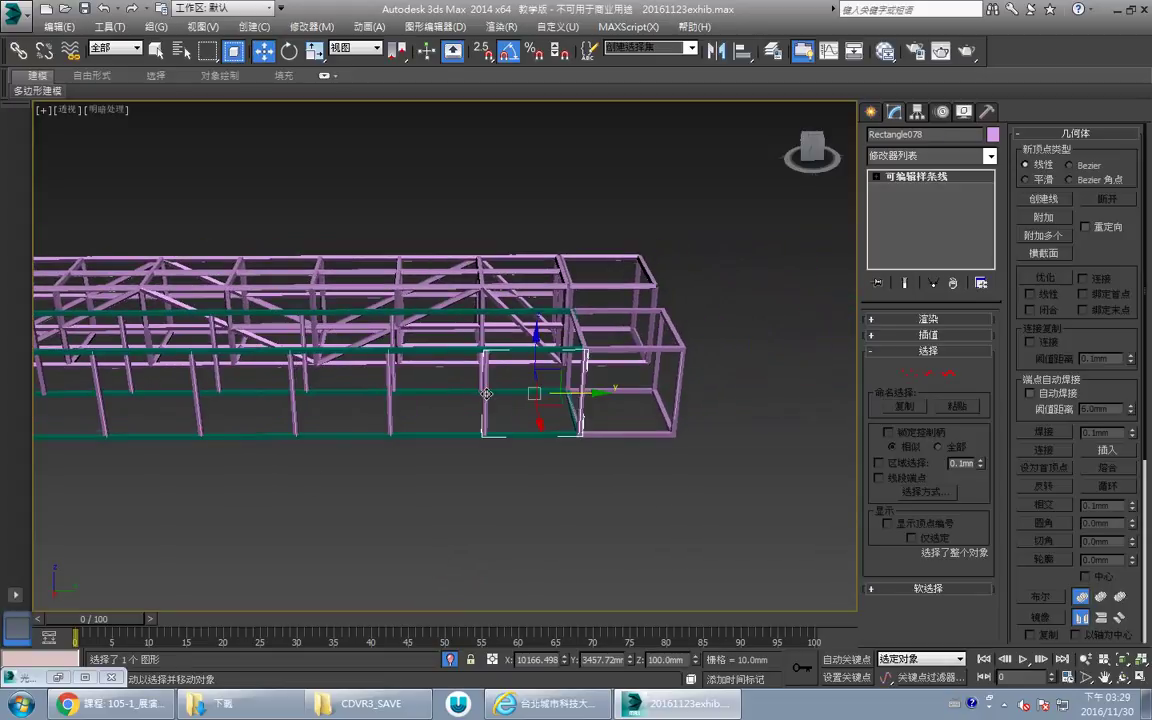
{"action": "key", "text": "2"}
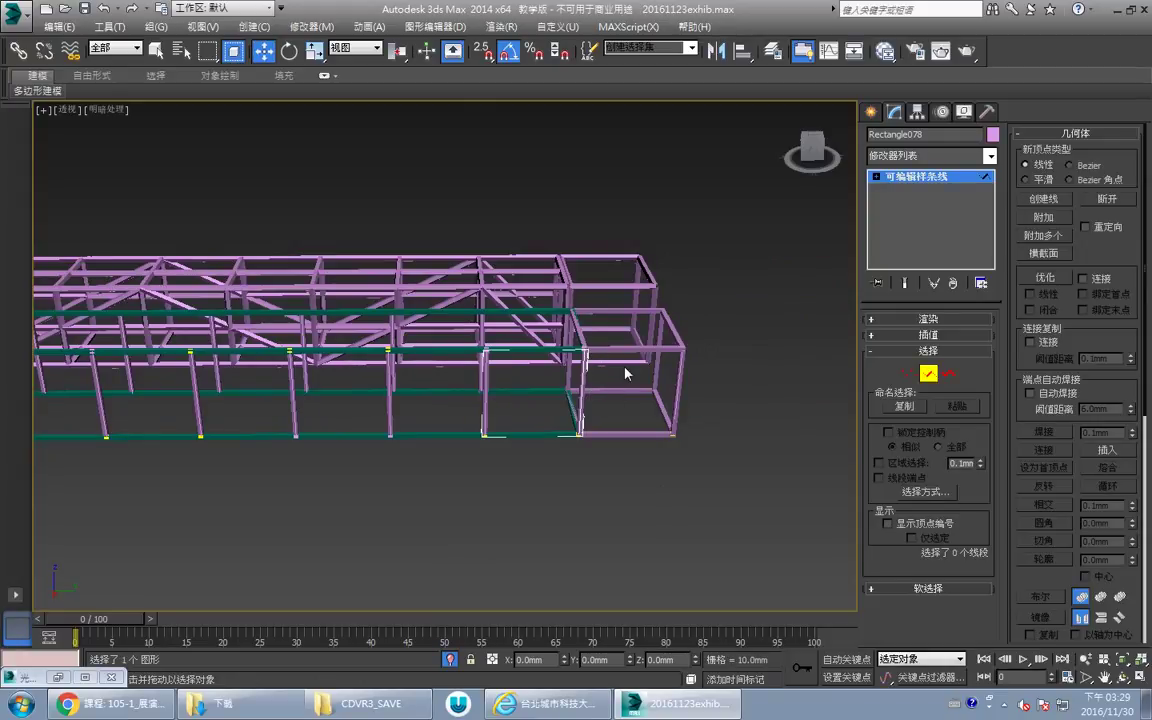
{"action": "left_click", "coordinate": [922, 373]}
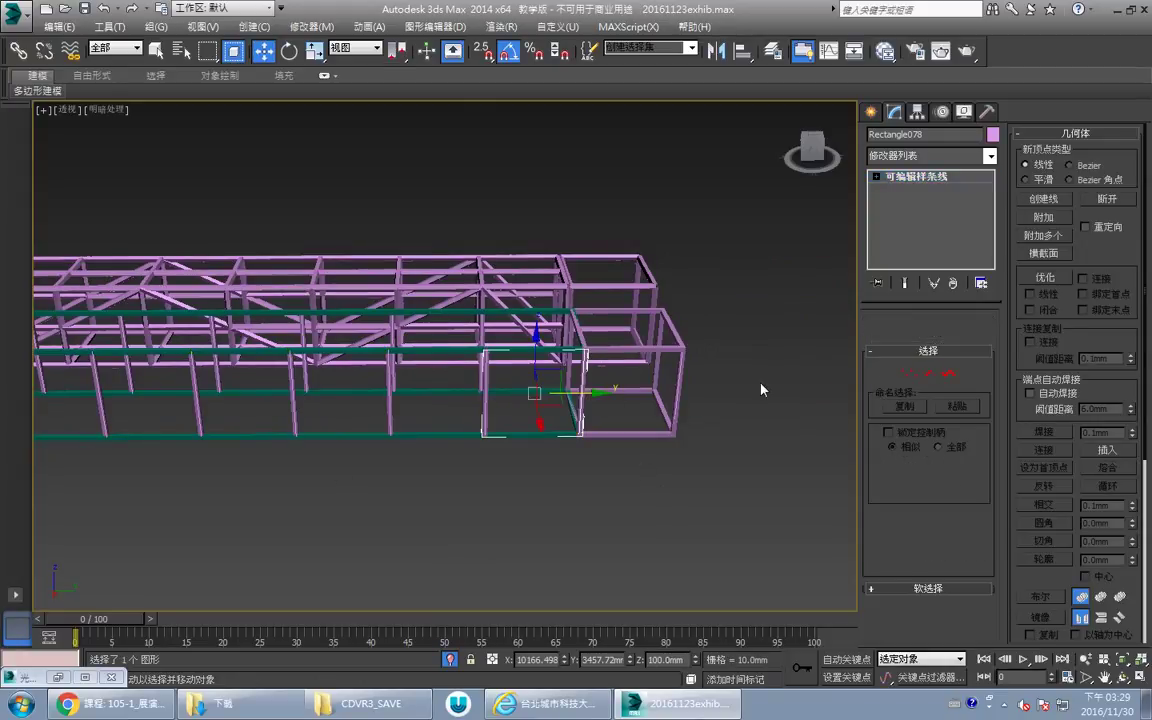
{"action": "left_click", "coordinate": [759, 389]}
{"action": "left_click", "coordinate": [486, 387]}
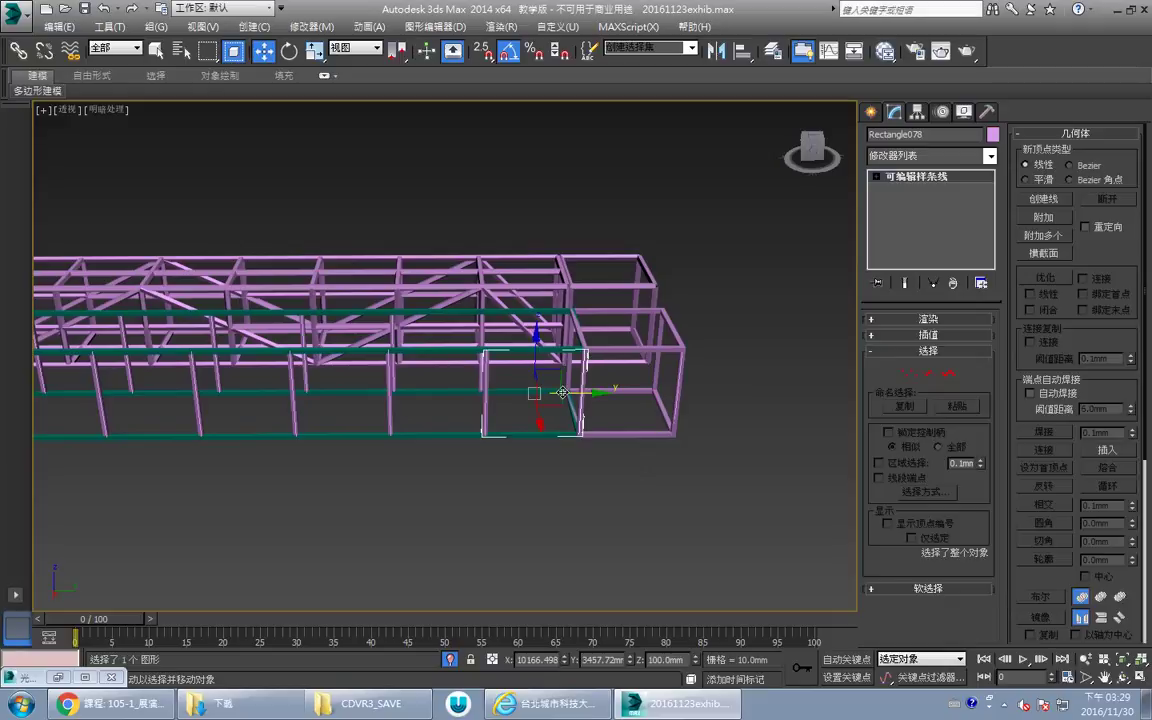
{"action": "key", "text": "2"}
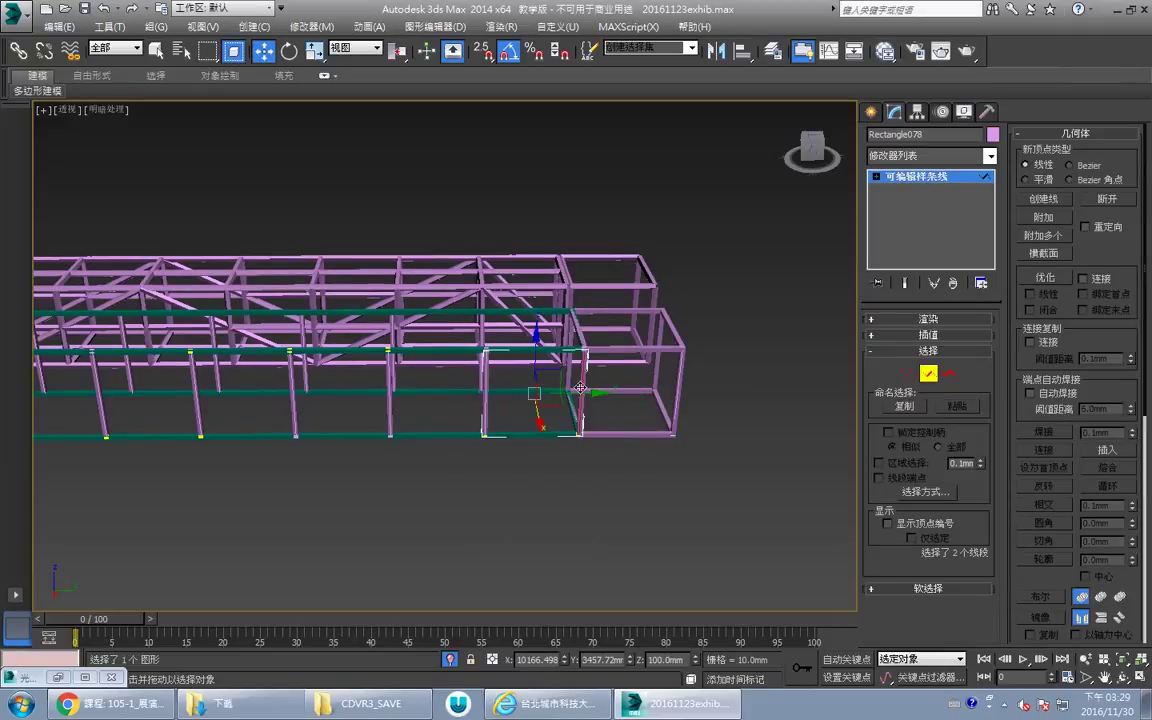
{"action": "left_click_drag", "start_coordinate": [580, 393], "coordinate": [527, 394], "text": "shift"}
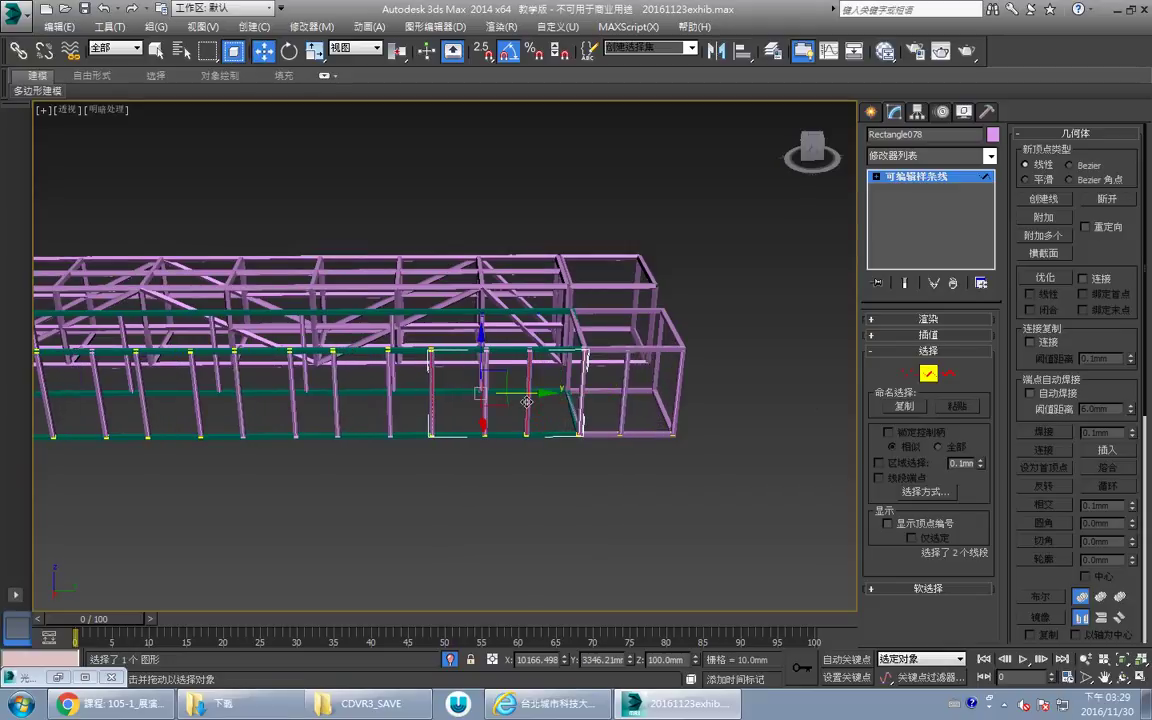
Turn one copied upright into a straight diagonal brace by moving its end vertices to opposite corners and making all vertices Corner type.
{"action": "key", "text": "1"}
{"action": "left_click_drag", "start_coordinate": [553, 348], "coordinate": [628, 350]}
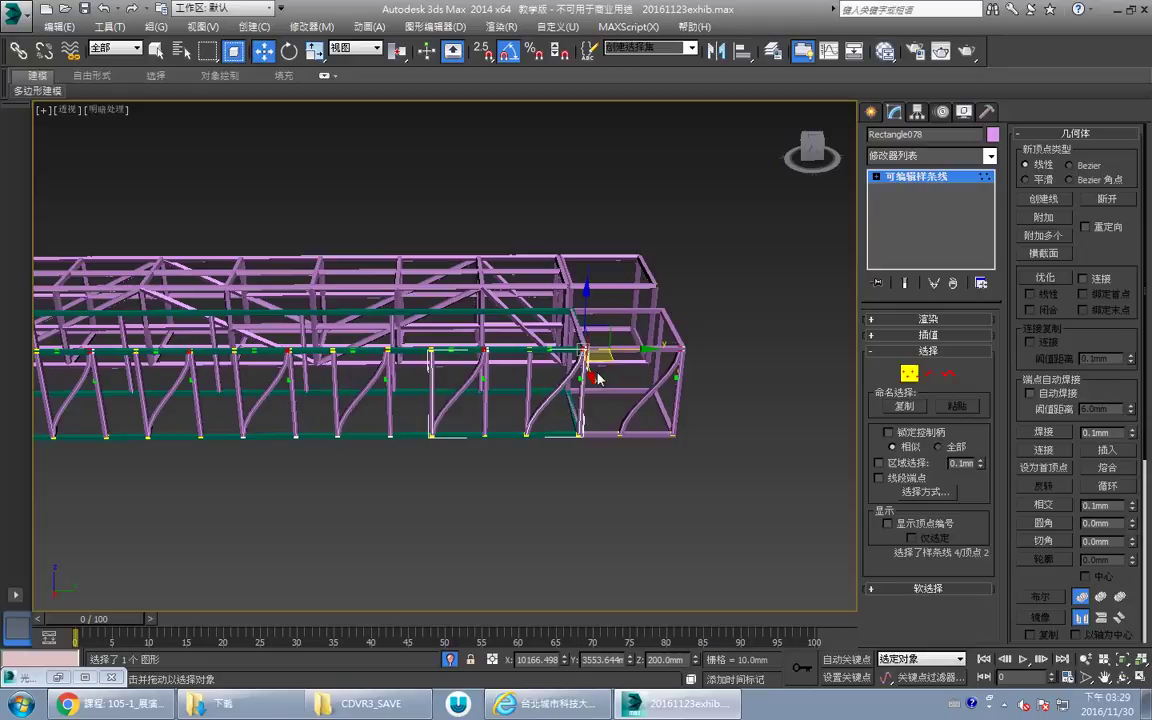
{"action": "key", "text": "ctrl+a"}
{"action": "right_click", "coordinate": [545, 427]}
{"action": "left_click", "coordinate": [522, 326]}
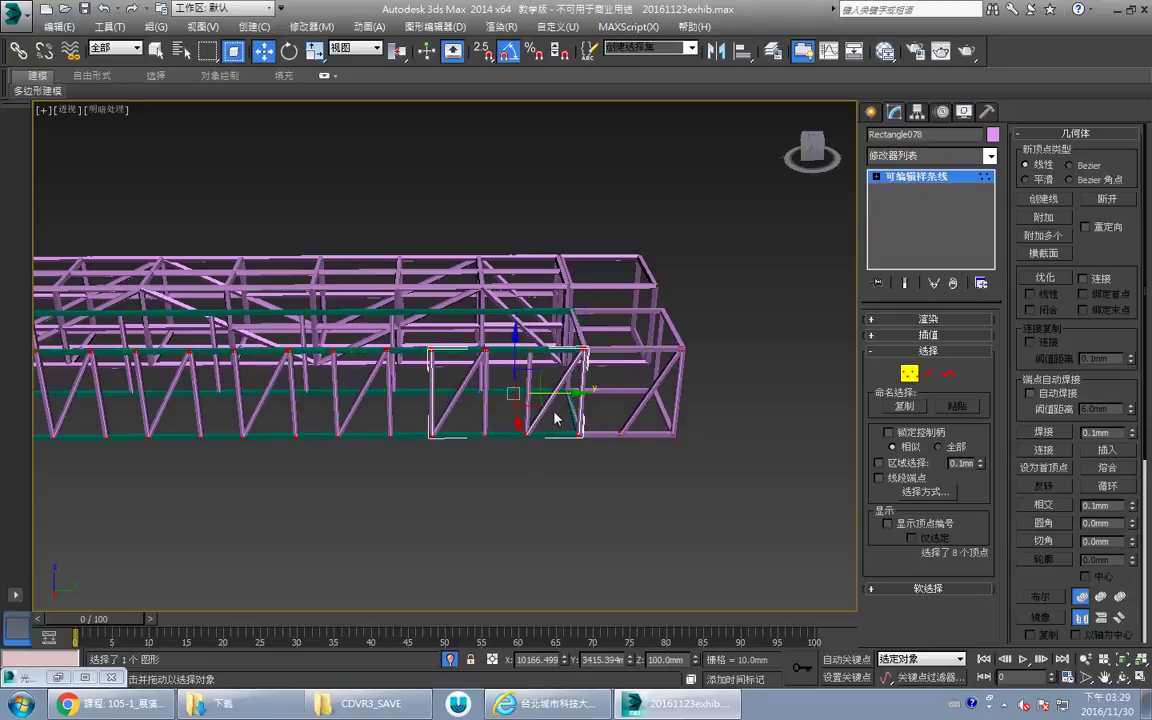
{"action": "mouse_move", "coordinate": [514, 447]}
{"action": "left_mouse_down"}
{"action": "mouse_move", "coordinate": [529, 436]}
{"action": "mouse_move", "coordinate": [512, 438]}
{"action": "left_mouse_up"}
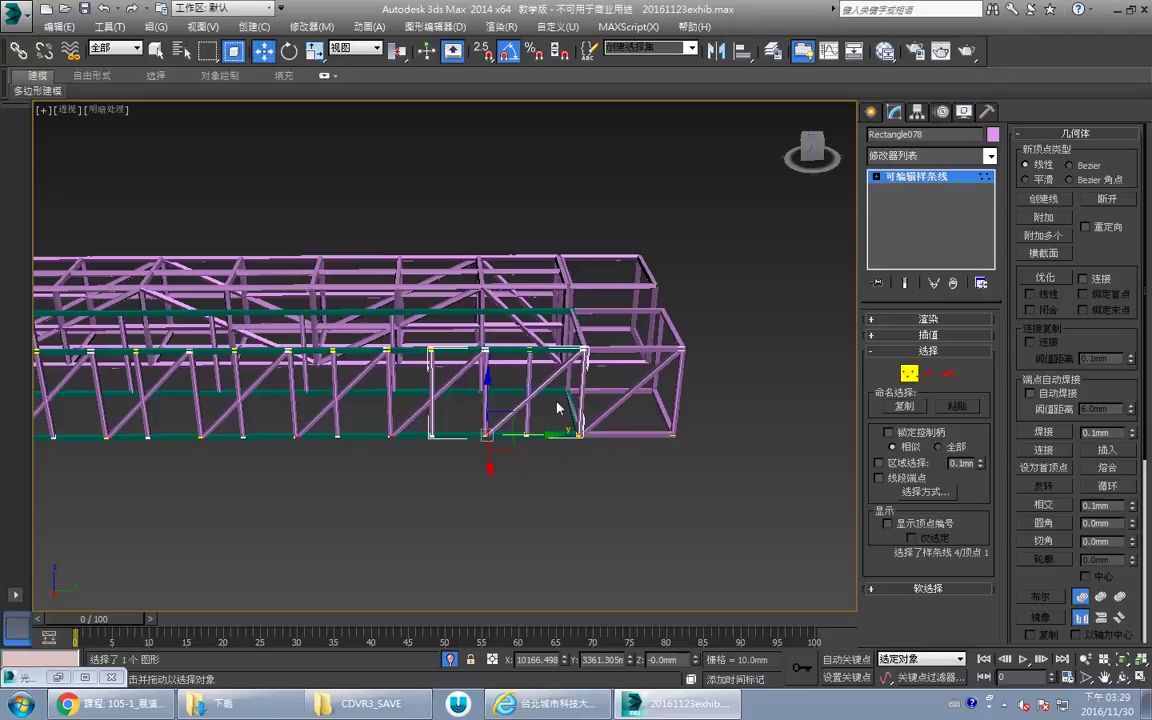
{"action": "key", "text": "2"}
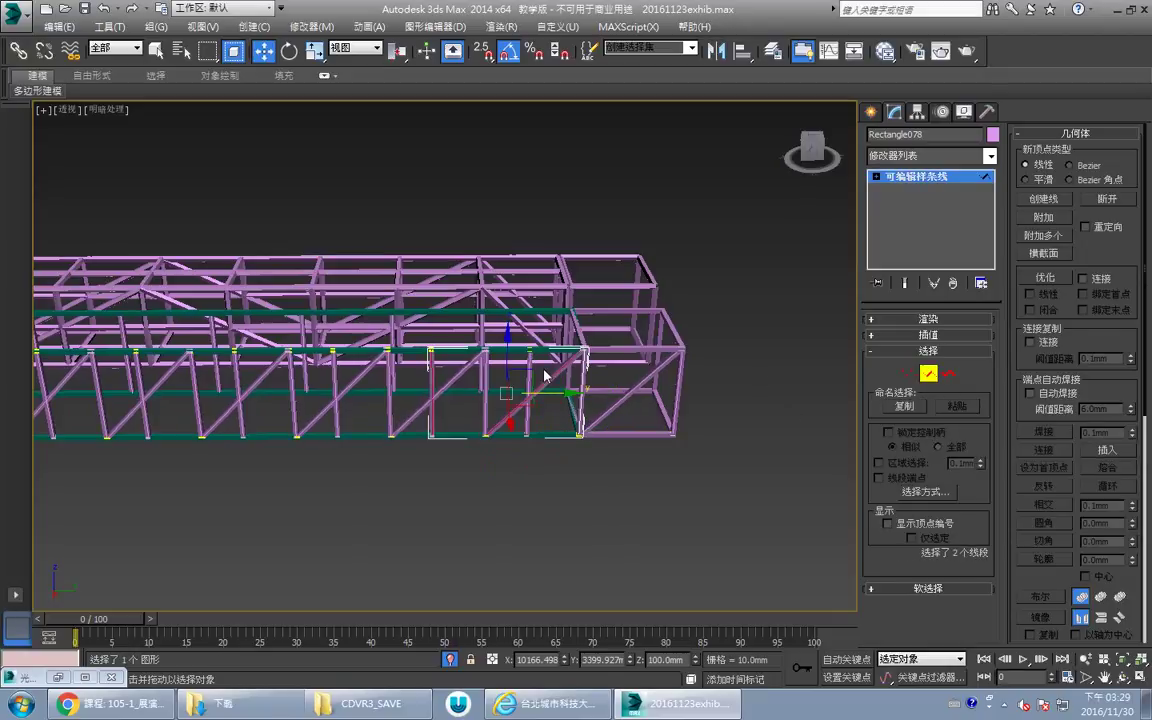
{"action": "left_click", "coordinate": [583, 406]}
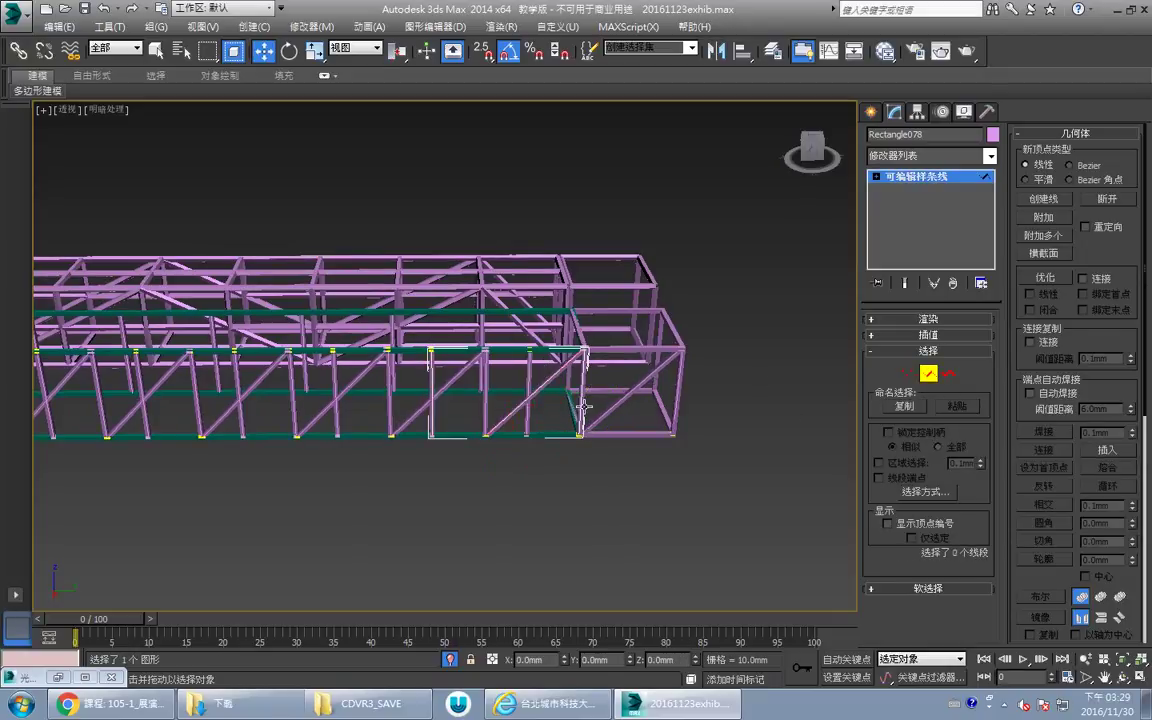
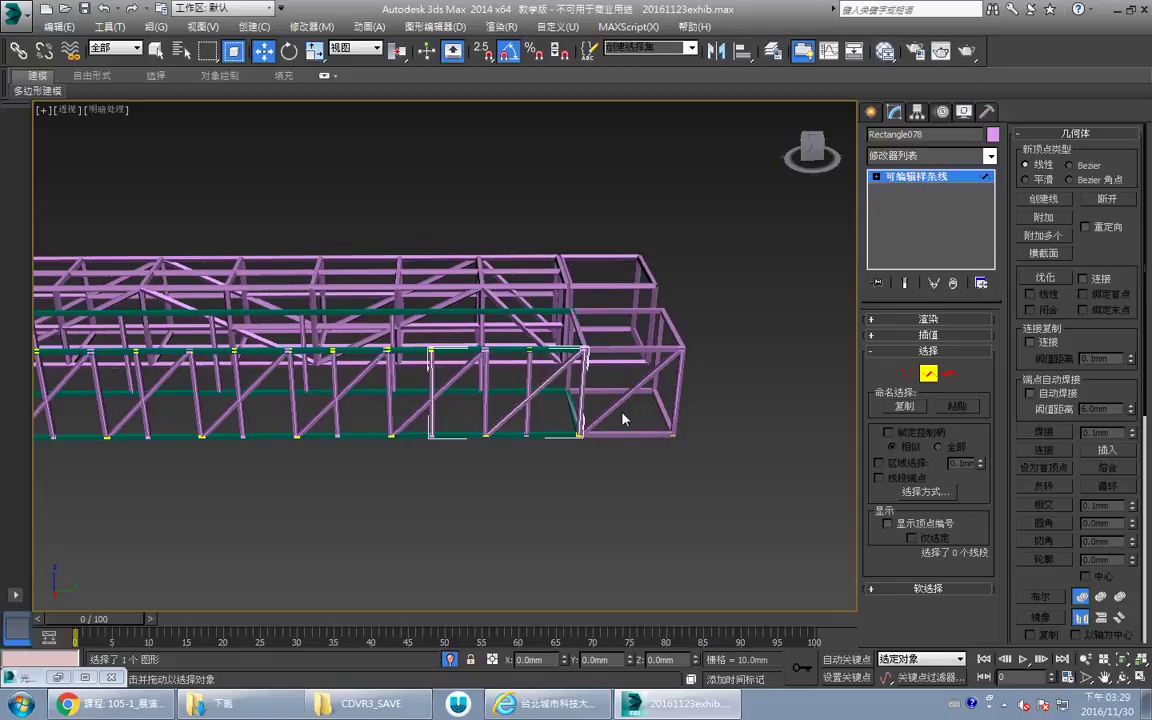
{"action": "middle_click_drag", "start_coordinate": [628, 431], "coordinate": [818, 421]}
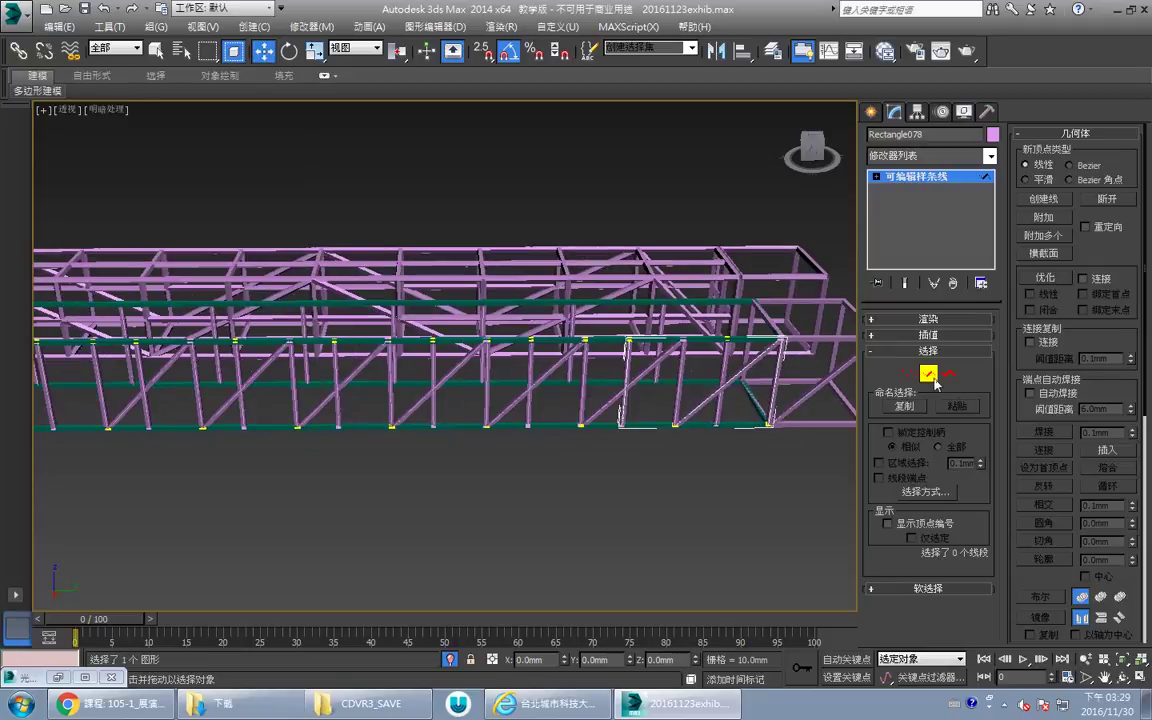
{"action": "left_click", "coordinate": [932, 376]}
{"action": "left_click", "coordinate": [744, 481]}
Copy the diagonal brace segment of the front side rectangle about 202 mm along X onto the opposite pair of rails.
{"action": "scroll", "coordinate": [712, 471], "scroll_direction": "down", "scroll_amount": 5}
{"action": "middle_click_drag", "start_coordinate": [667, 440], "coordinate": [405, 415], "text": "alt"}
{"action": "key", "text": "w"}
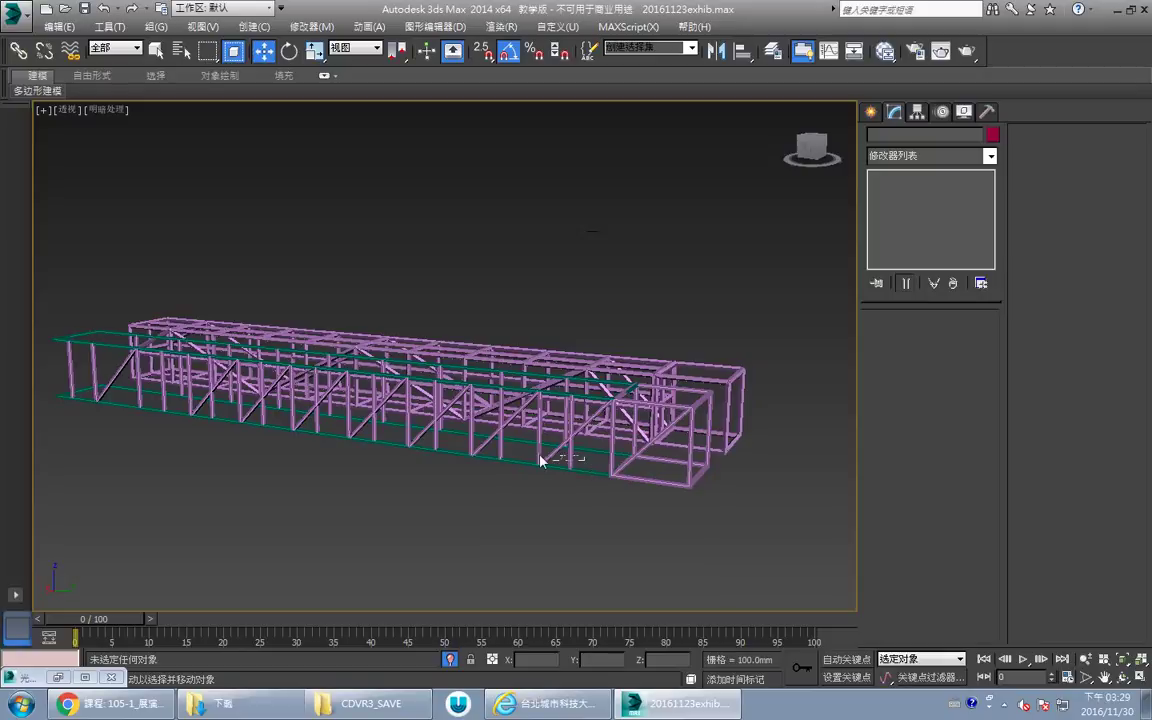
{"action": "middle_click_drag", "start_coordinate": [570, 452], "coordinate": [571, 463]}
{"action": "middle_click_drag", "start_coordinate": [443, 441], "coordinate": [610, 444], "text": "alt"}
{"action": "left_click", "coordinate": [631, 458]}
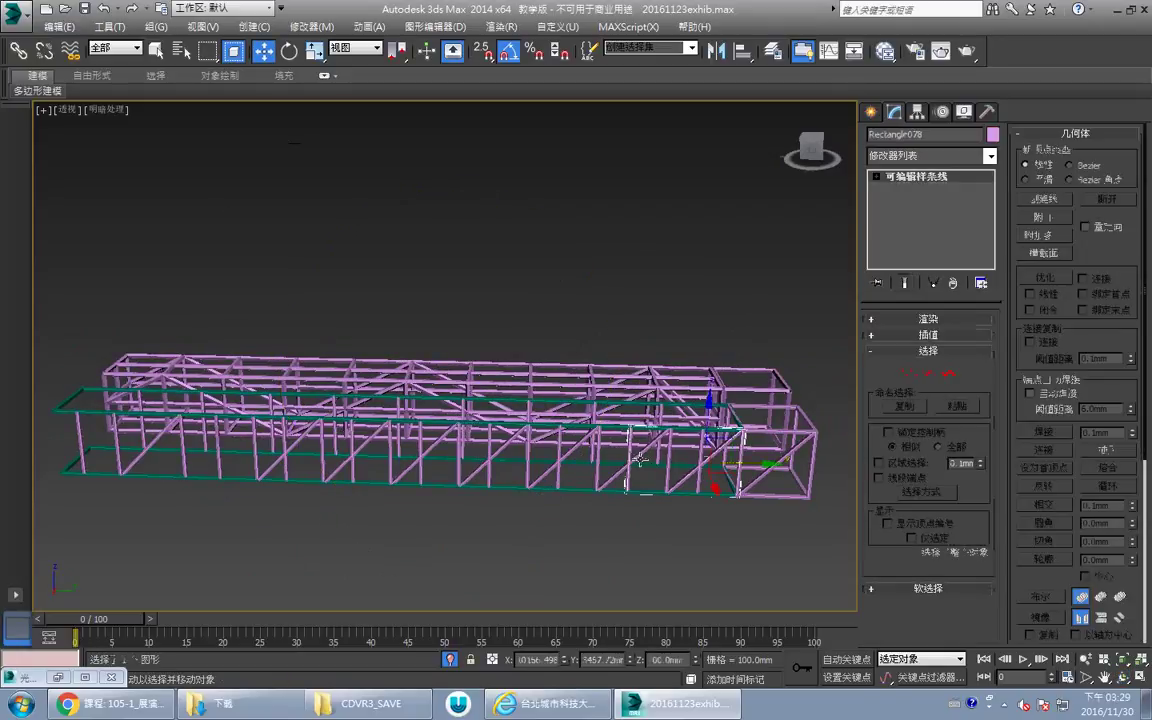
{"action": "key", "text": "2"}
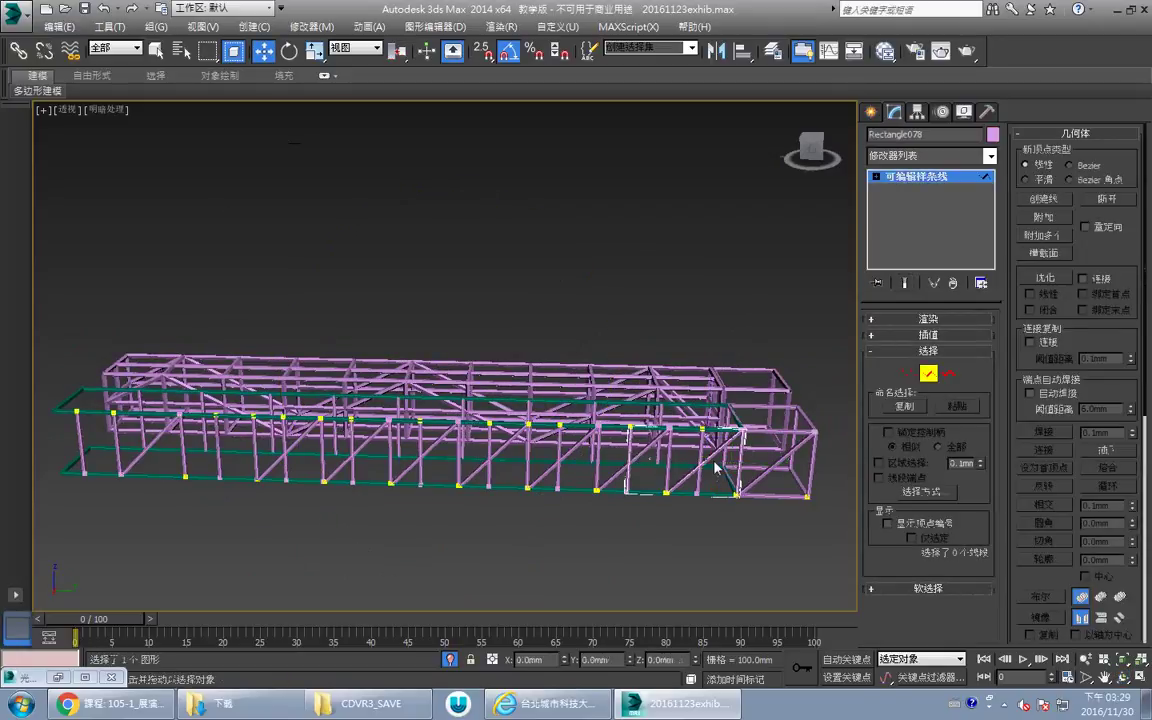
{"action": "middle_click_drag", "start_coordinate": [694, 464], "coordinate": [624, 453], "text": "alt"}
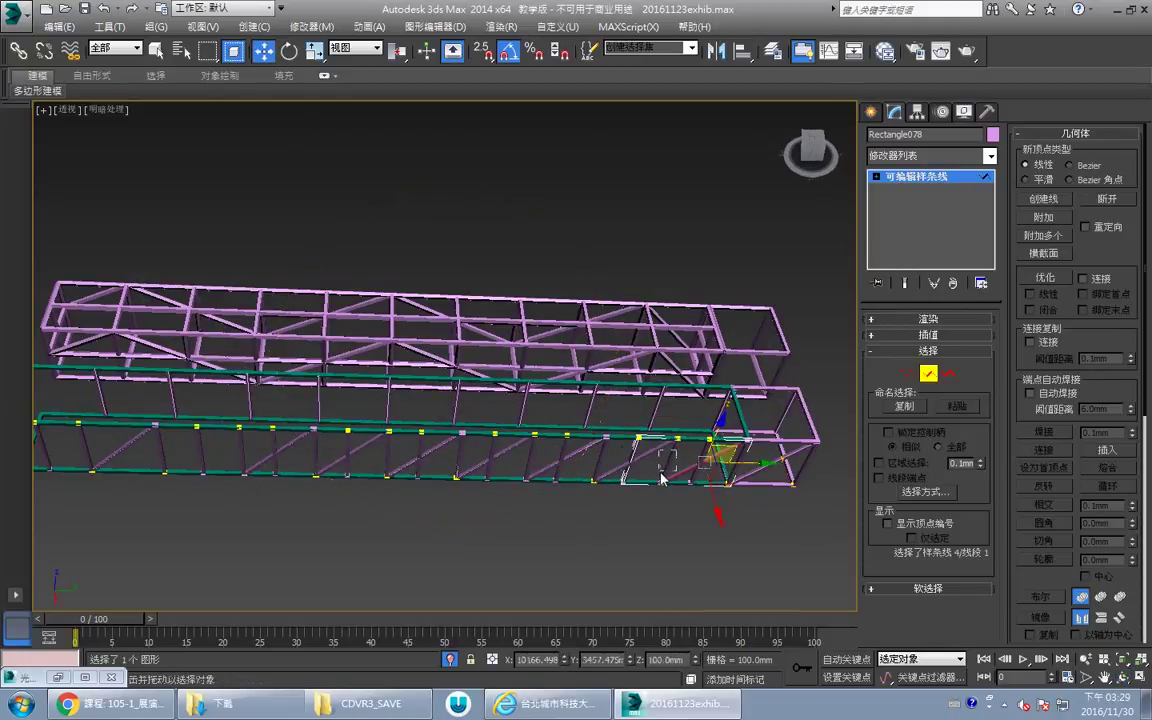
{"action": "left_click", "coordinate": [720, 467]}
{"action": "left_click", "coordinate": [713, 457]}
{"action": "left_click_drag", "start_coordinate": [711, 491], "coordinate": [680, 438], "text": "shift"}
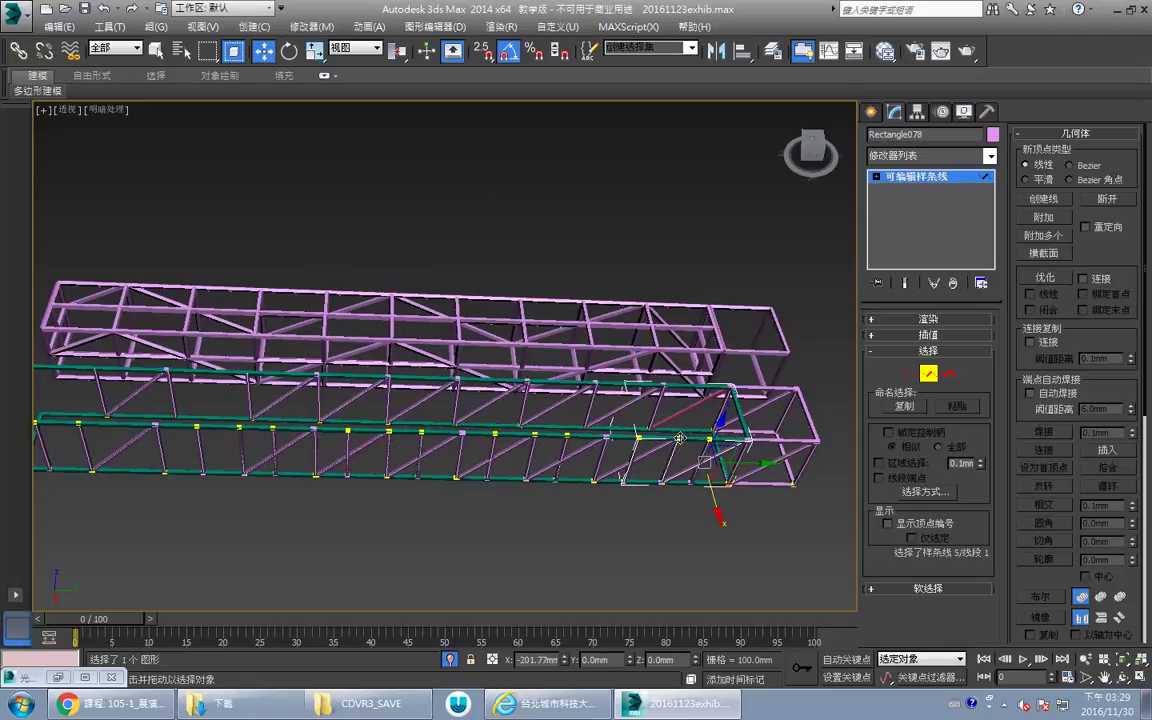
Rotate a copy of the front side rectangle's upright diagonal brace about the Y axis until it lies horizontal.
{"action": "key", "text": "e"}
{"action": "left_click_drag", "start_coordinate": [713, 388], "coordinate": [724, 463], "text": "shift"}
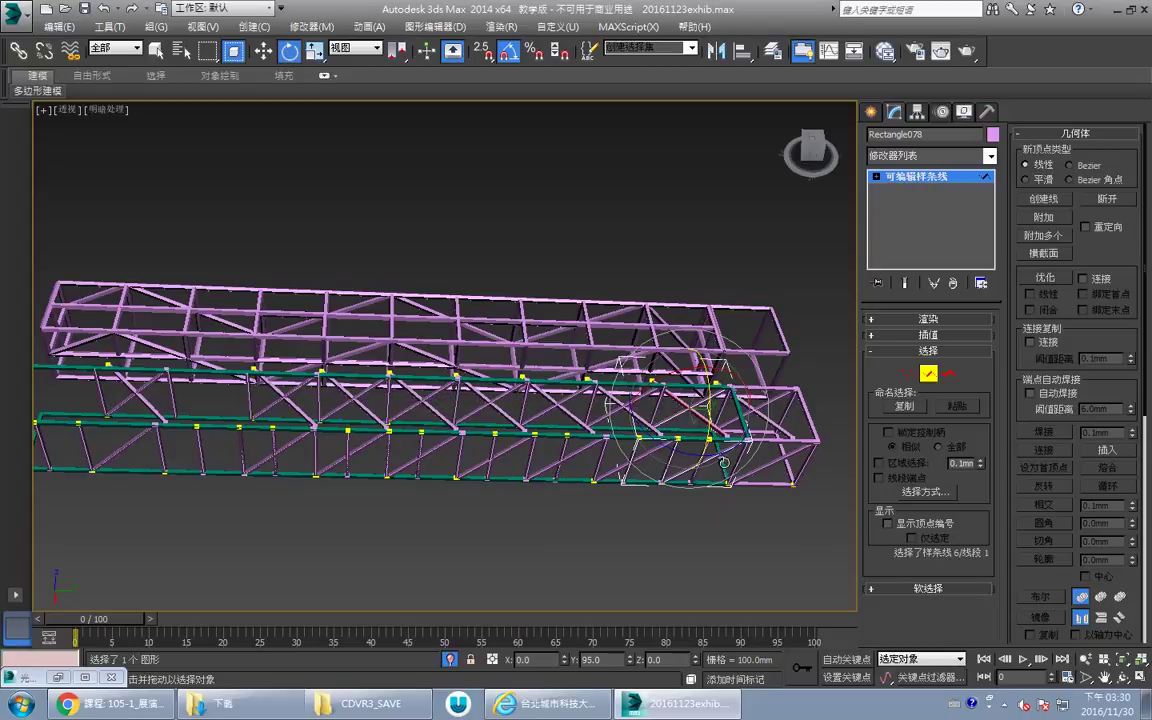
{"action": "key", "text": "w"}
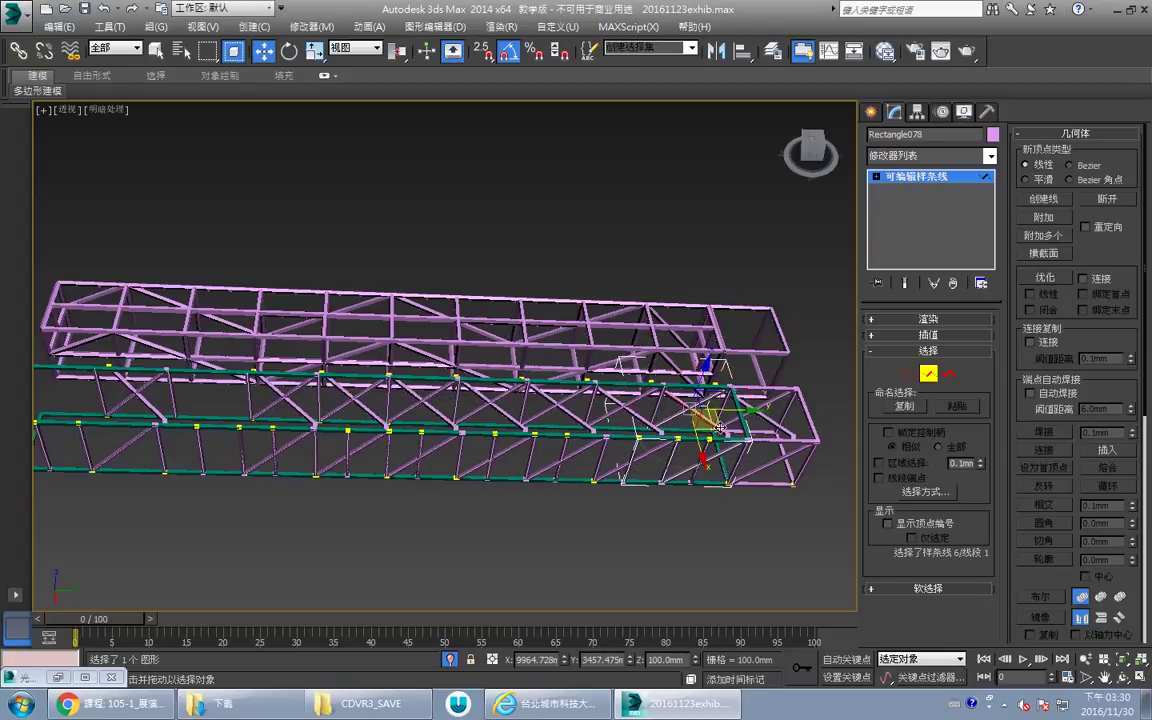
Move the horizontal diagonal brace up in the front view so it spans the two top rails, and leave segment editing.
{"action": "key", "text": "alt+w"}
{"action": "right_click", "coordinate": [733, 282]}
{"action": "key", "text": "alt+w"}
{"action": "key", "text": "z"}
{"action": "scroll", "coordinate": [586, 396], "scroll_direction": "down", "scroll_amount": 7}
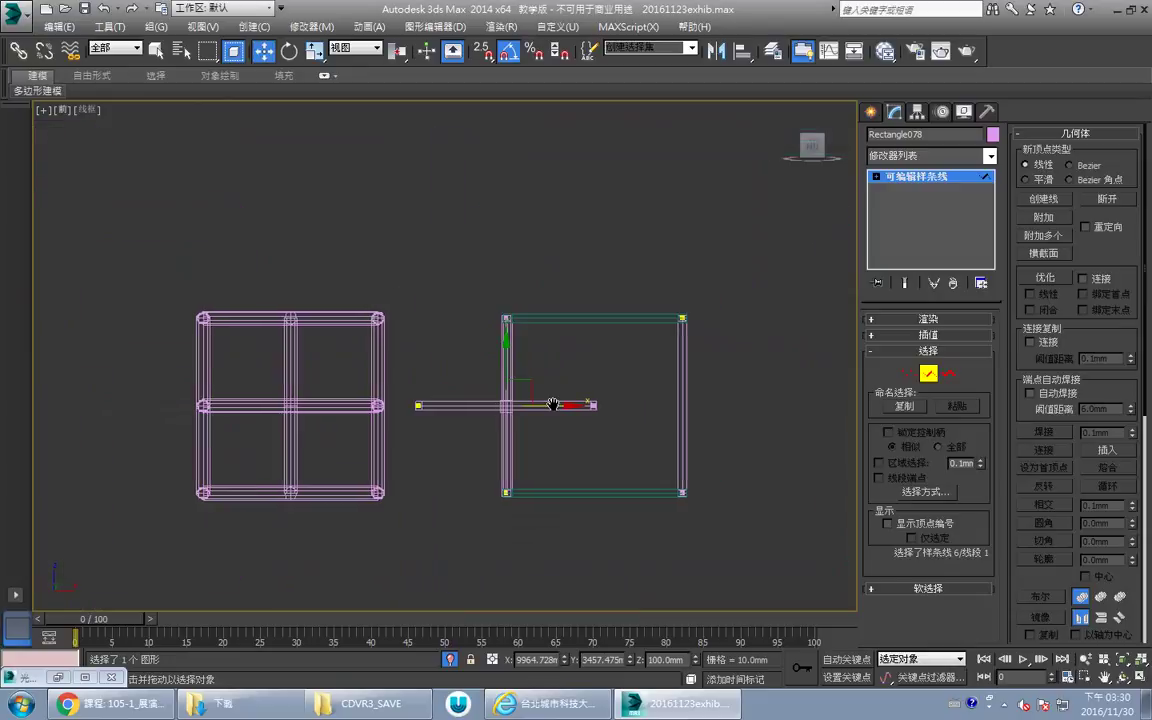
{"action": "left_click_drag", "start_coordinate": [527, 382], "coordinate": [619, 297]}
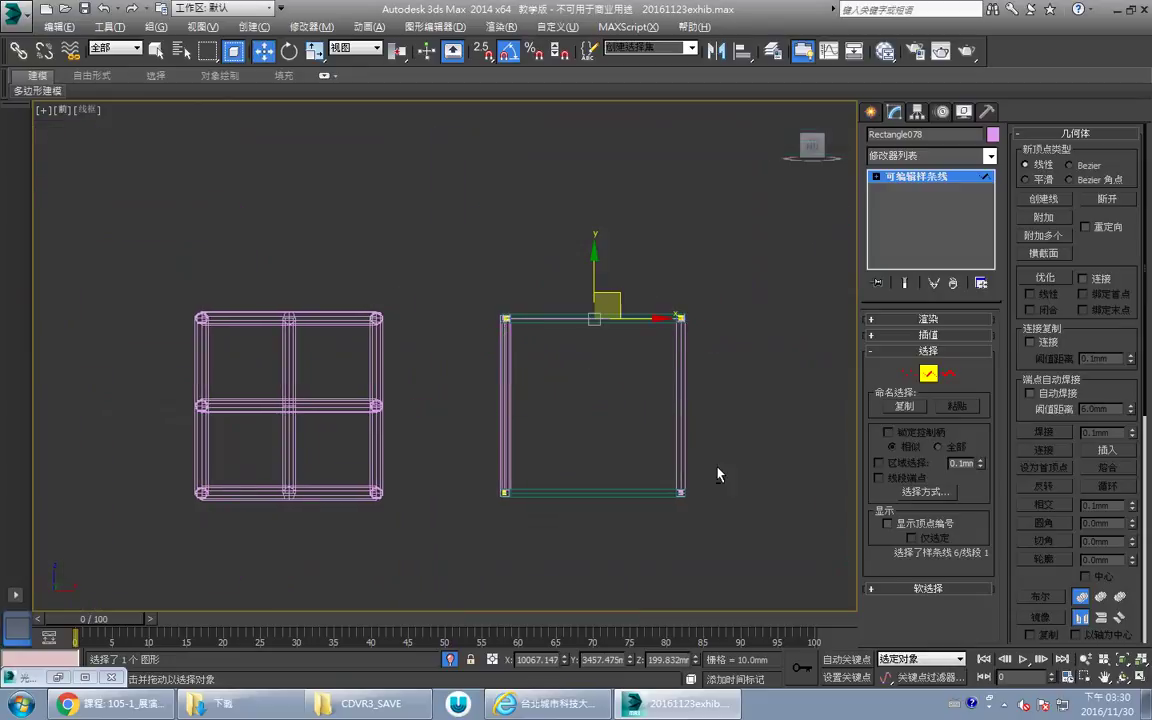
{"action": "key", "text": "alt+w"}
{"action": "right_click", "coordinate": [752, 521]}
{"action": "key", "text": "alt+w"}
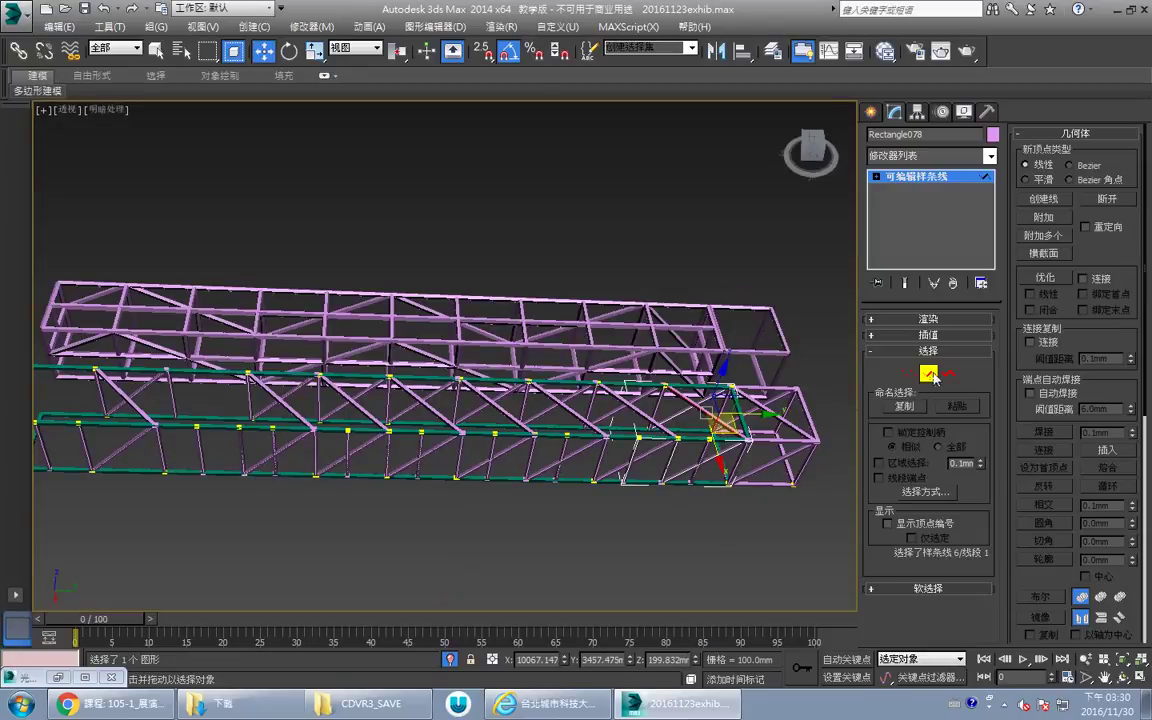
{"action": "left_click", "coordinate": [934, 377]}
Delete the misplaced side rectangles on both sides of the truss, between the far bay and the evenly spaced bays.
{"action": "mouse_move", "coordinate": [488, 385]}
{"action": "middle_mouse_down", "text": "alt"}
{"action": "mouse_move", "coordinate": [499, 324]}
{"action": "mouse_move", "coordinate": [480, 305]}
{"action": "mouse_move", "coordinate": [455, 329]}
{"action": "mouse_move", "coordinate": [470, 373]}
{"action": "middle_mouse_up", "text": "alt"}
{"action": "key", "text": "w"}
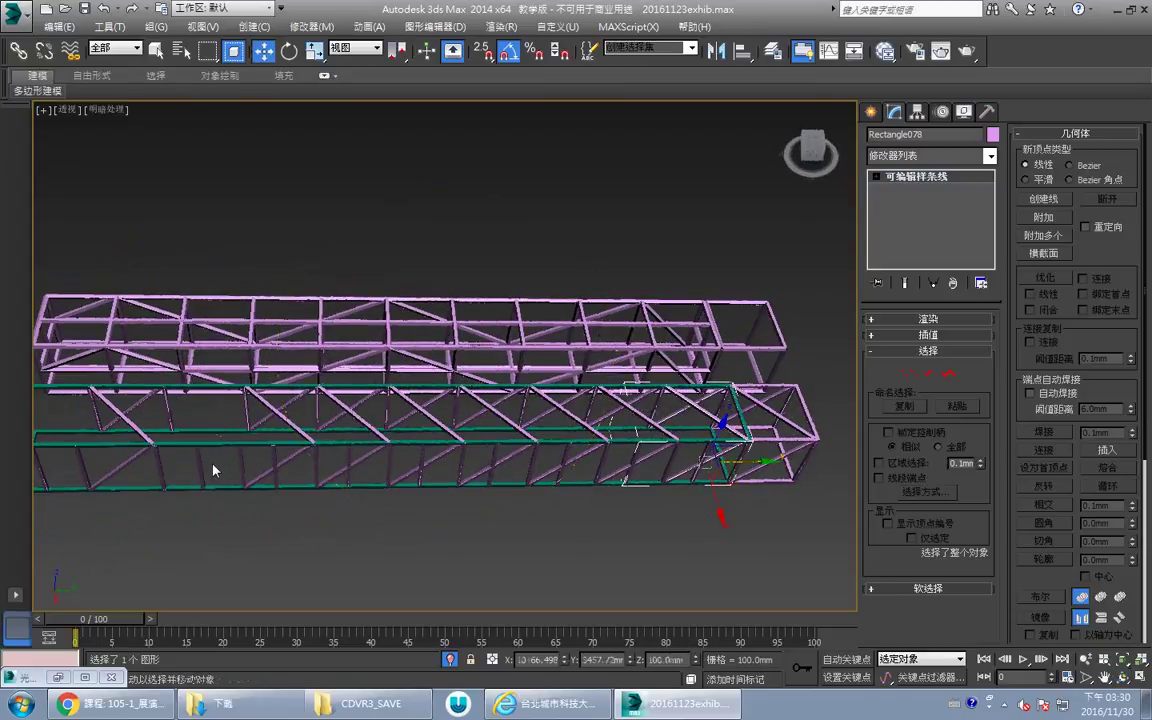
{"action": "left_click", "coordinate": [200, 463]}
{"action": "left_click", "coordinate": [222, 471]}
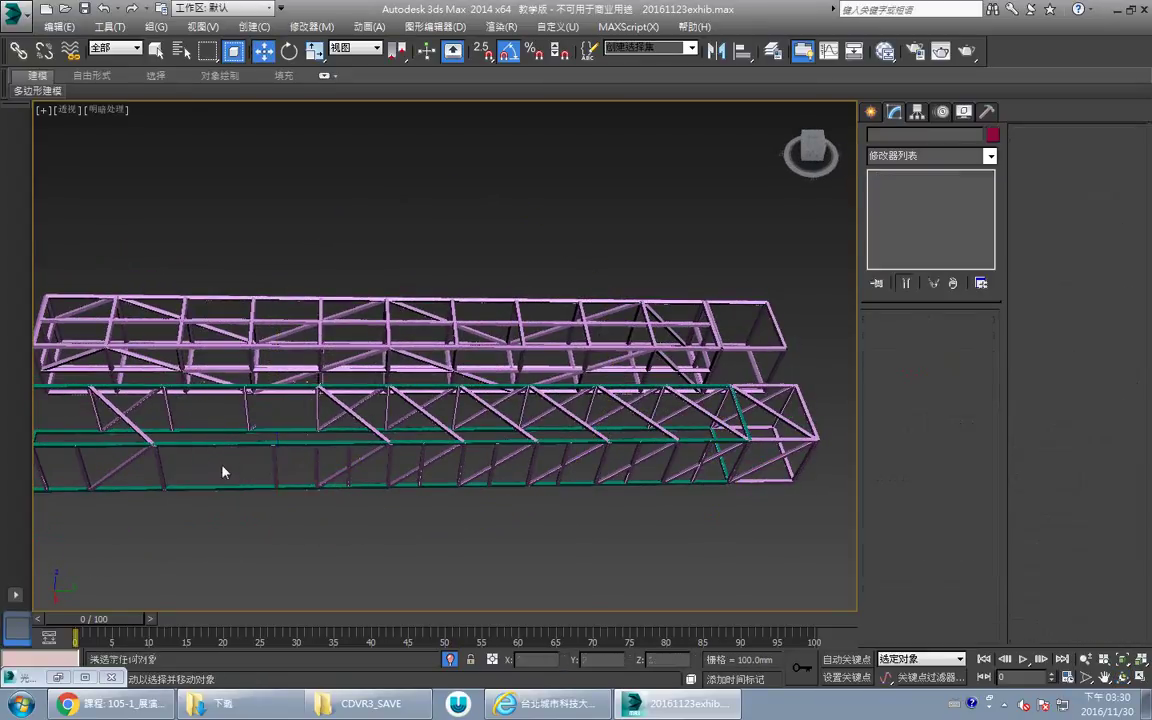
{"action": "left_click", "coordinate": [244, 405]}
{"action": "key", "text": "Delete"}
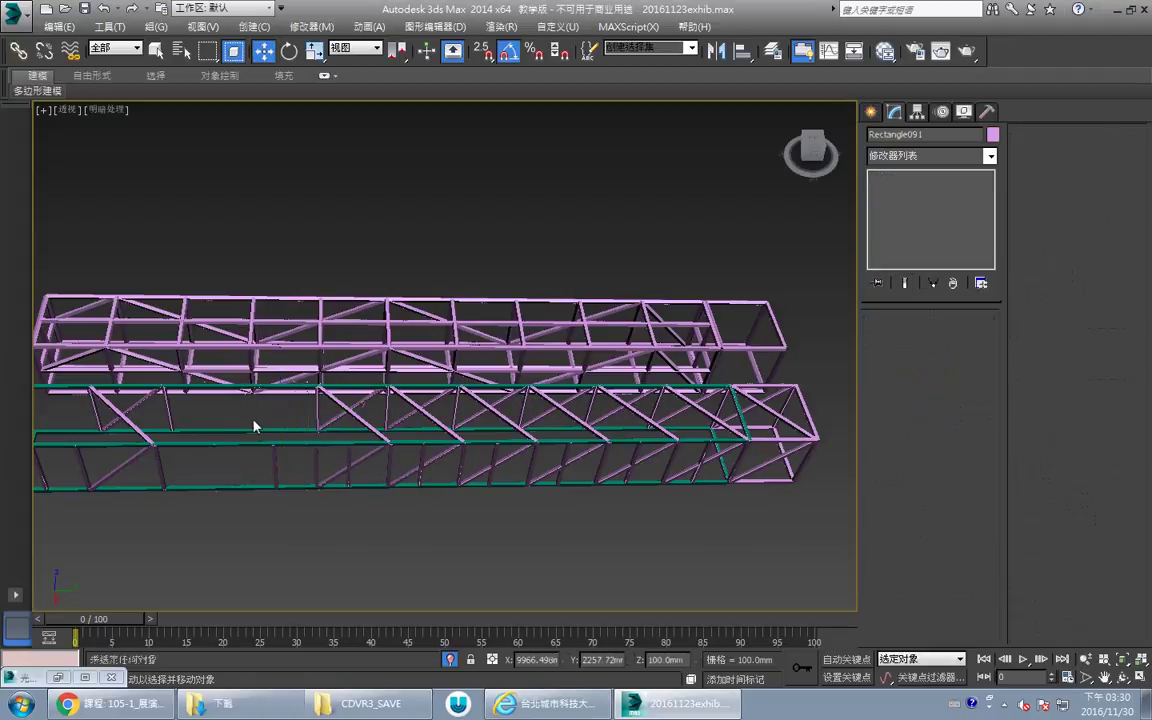
{"action": "left_click", "coordinate": [274, 465]}
{"action": "left_click", "coordinate": [274, 464]}
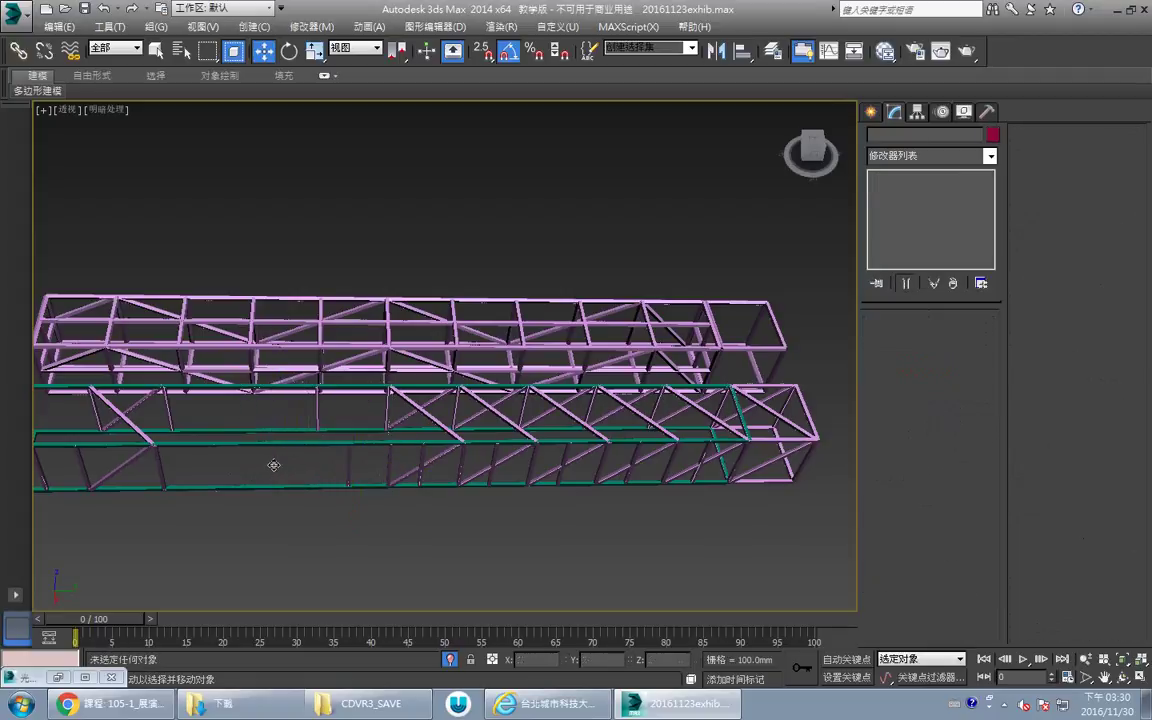
Clone the last evenly spaced front side rectangle one bay further along the rails as multiple instances.
{"action": "left_click", "coordinate": [356, 429]}
{"action": "mouse_move", "coordinate": [386, 463]}
{"action": "left_mouse_down", "text": "shift"}
{"action": "mouse_move", "coordinate": [294, 468]}
{"action": "mouse_move", "coordinate": [315, 468]}
{"action": "left_mouse_up", "text": "shift"}
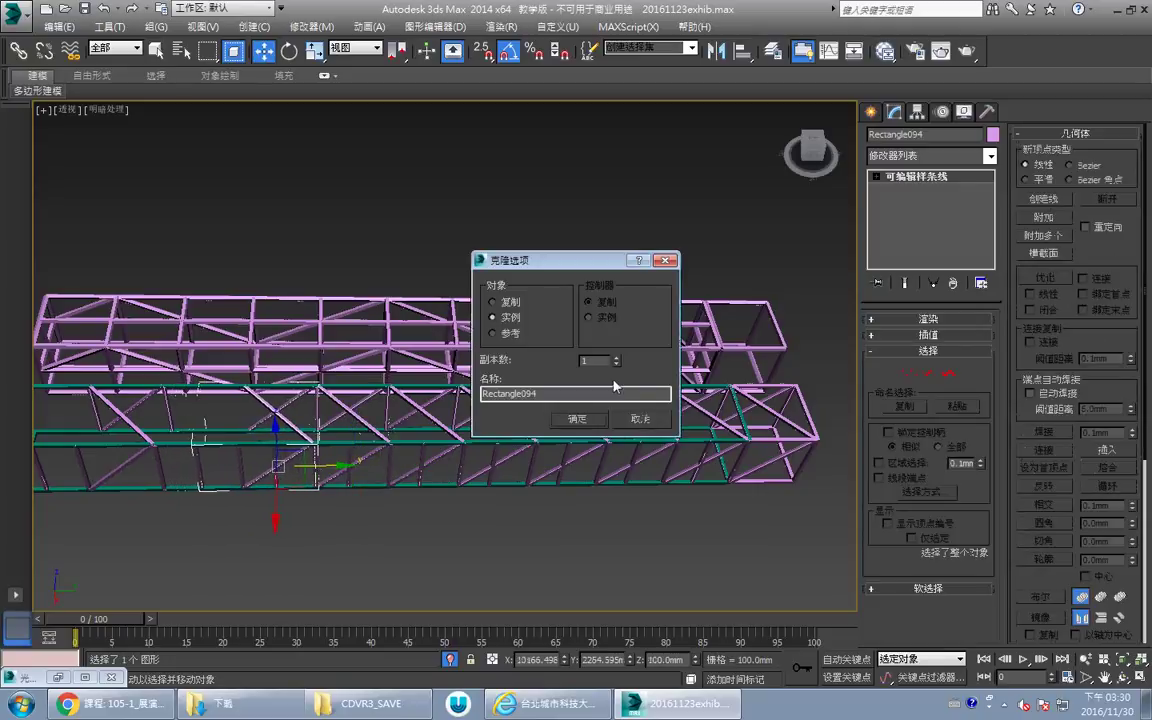
{"action": "left_click", "coordinate": [616, 356]}
{"action": "left_click", "coordinate": [582, 417]}
{"action": "middle_click_drag", "start_coordinate": [282, 432], "coordinate": [400, 431]}
{"action": "middle_click_drag", "start_coordinate": [611, 441], "coordinate": [302, 448]}
{"action": "middle_click_drag", "start_coordinate": [470, 412], "coordinate": [497, 392], "text": "alt"}
Copy the diagonal brace segment between the top rails down onto the bottom rails, within the same spline.
{"action": "left_click", "coordinate": [525, 384]}
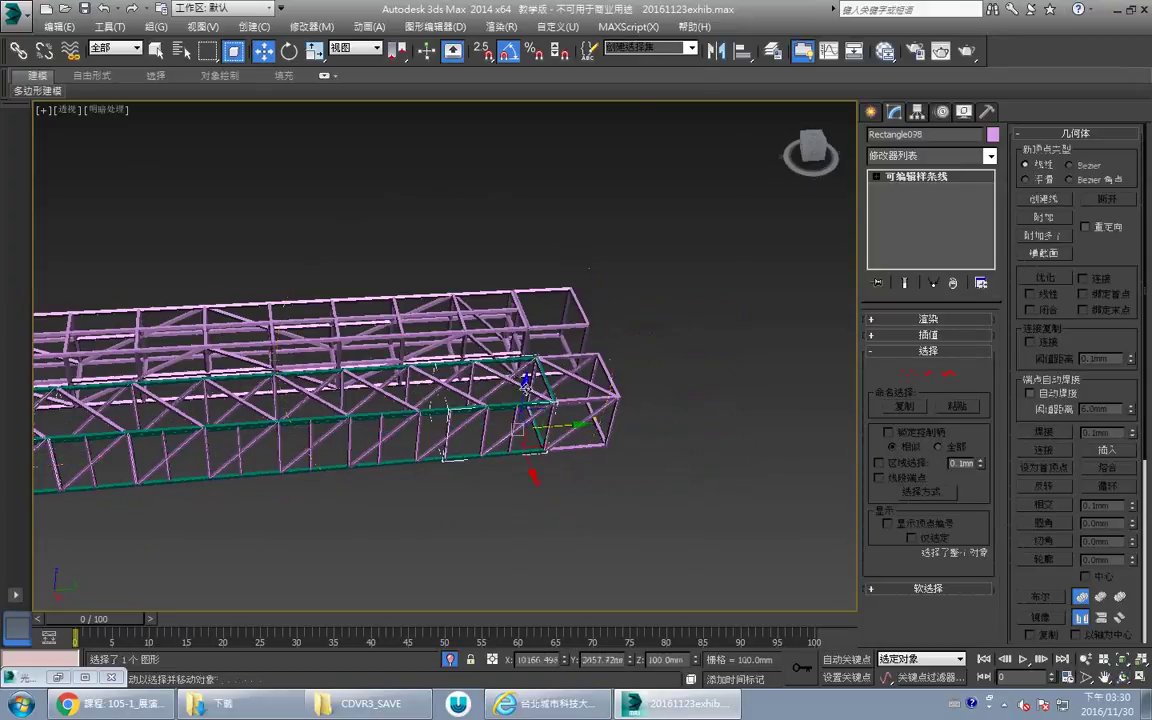
{"action": "scroll", "coordinate": [525, 384], "scroll_direction": "up", "scroll_amount": 5}
{"action": "key", "text": "2"}
{"action": "left_click_drag", "start_coordinate": [490, 324], "coordinate": [511, 462], "text": "shift"}
{"action": "middle_click_drag", "start_coordinate": [520, 472], "coordinate": [406, 488], "text": "alt"}
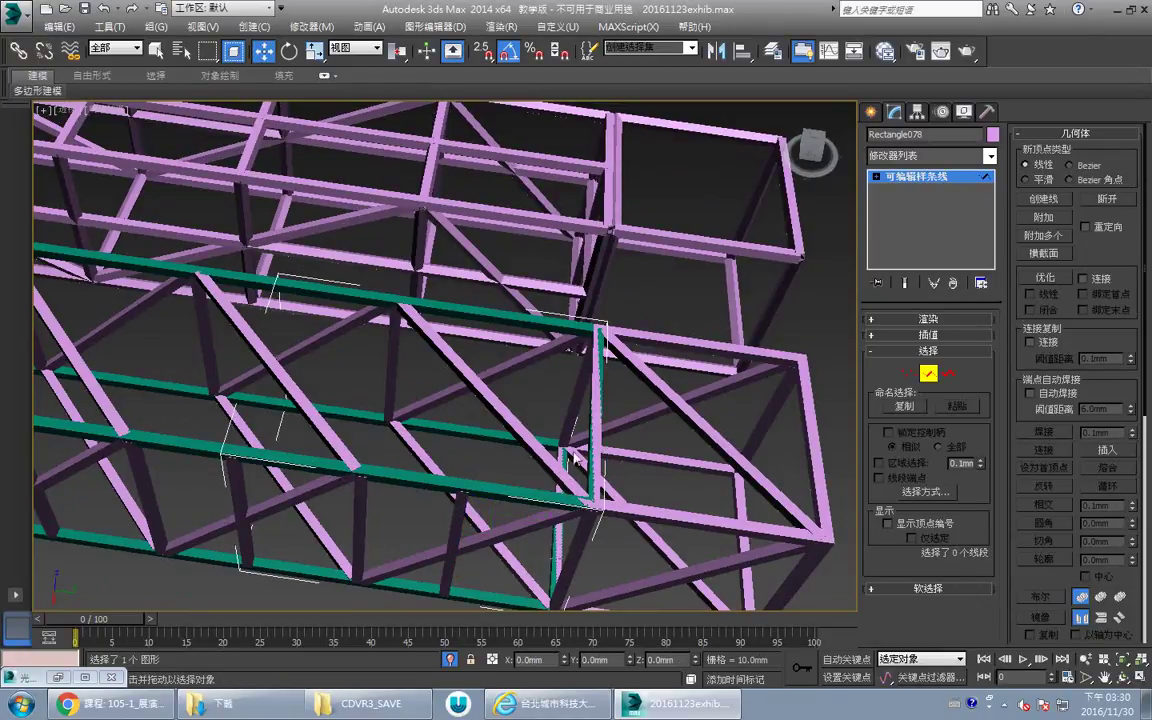
{"action": "left_click", "coordinate": [930, 376]}
{"action": "middle_click_drag", "start_coordinate": [404, 415], "coordinate": [472, 347]}
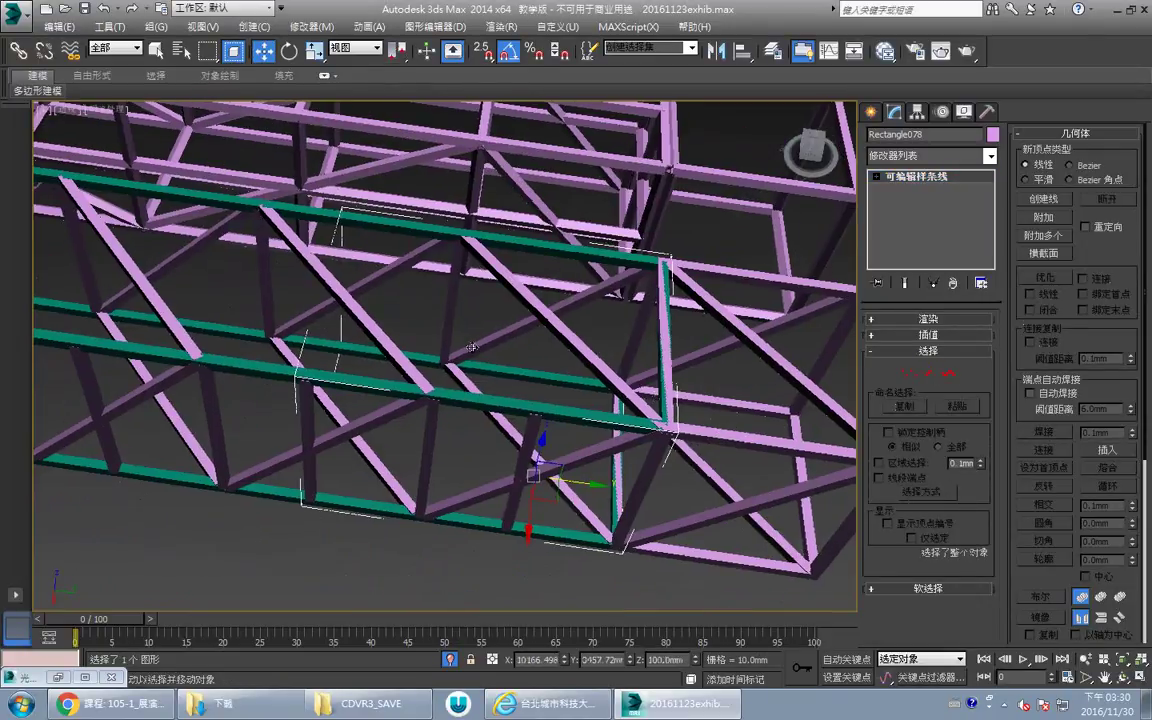
{"action": "left_click", "coordinate": [446, 322]}
{"action": "key", "text": "2"}
{"action": "left_click_drag", "start_coordinate": [470, 310], "coordinate": [434, 347]}
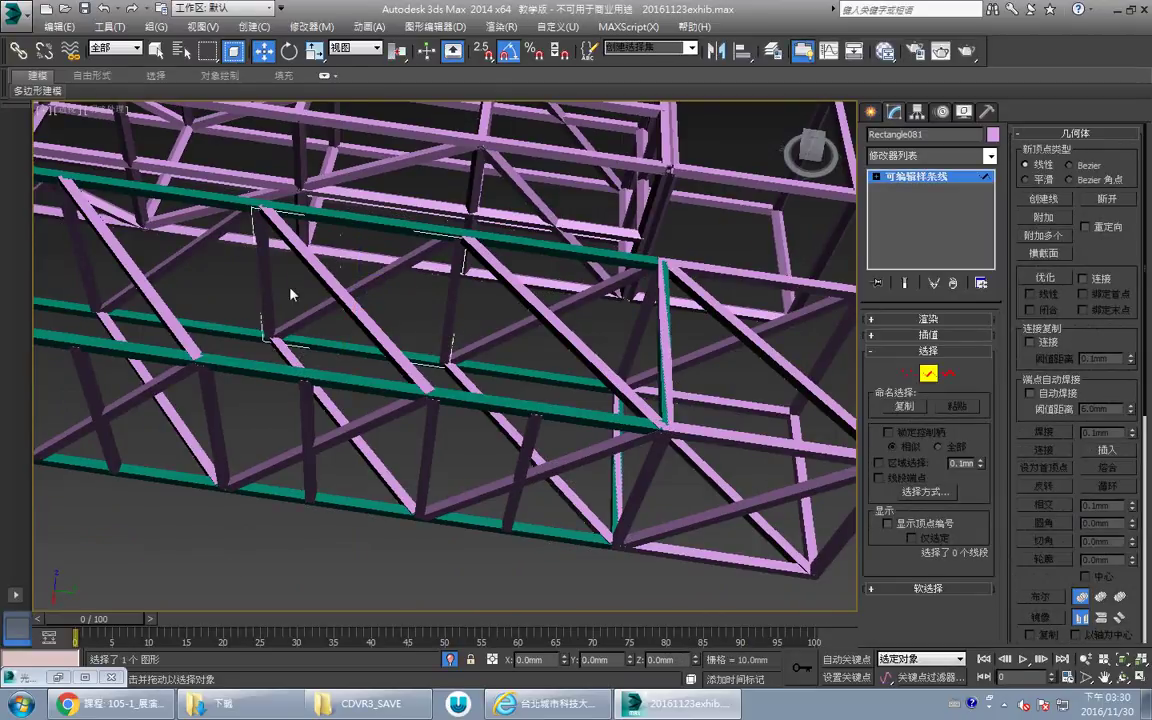
{"action": "left_click", "coordinate": [924, 377]}
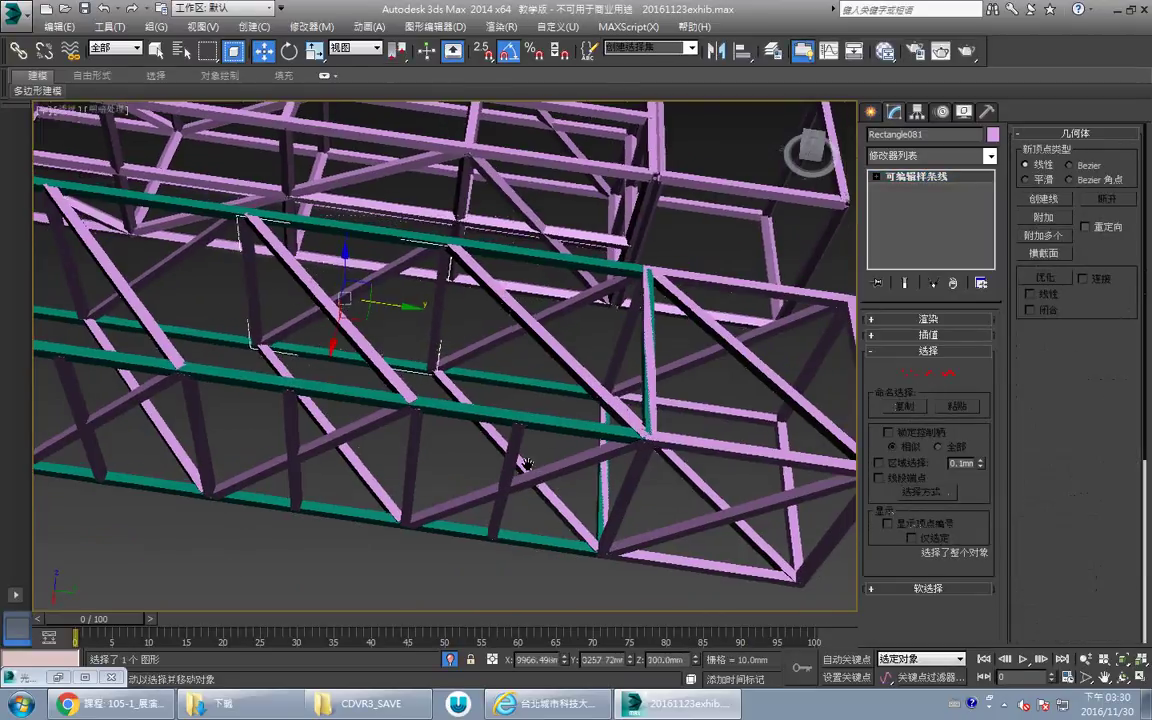
Select all shapes of the second truss, including its green rails, and collapse them into a single mesh object.
{"action": "scroll", "coordinate": [514, 447], "scroll_direction": "down", "scroll_amount": 5}
{"action": "middle_click_drag", "start_coordinate": [512, 445], "coordinate": [562, 361], "text": "alt"}
{"action": "scroll", "coordinate": [556, 323], "scroll_direction": "down", "scroll_amount": 4}
{"action": "left_click_drag", "start_coordinate": [657, 165], "coordinate": [571, 592]}
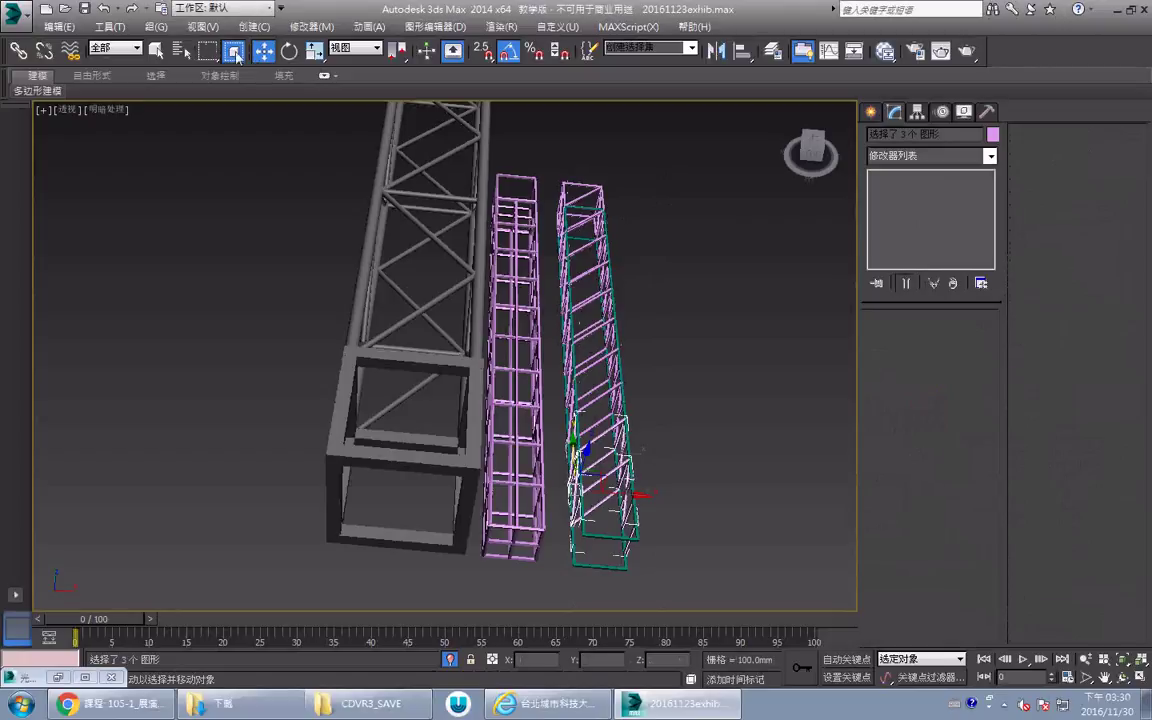
{"action": "left_click_drag", "start_coordinate": [582, 546], "coordinate": [576, 557]}
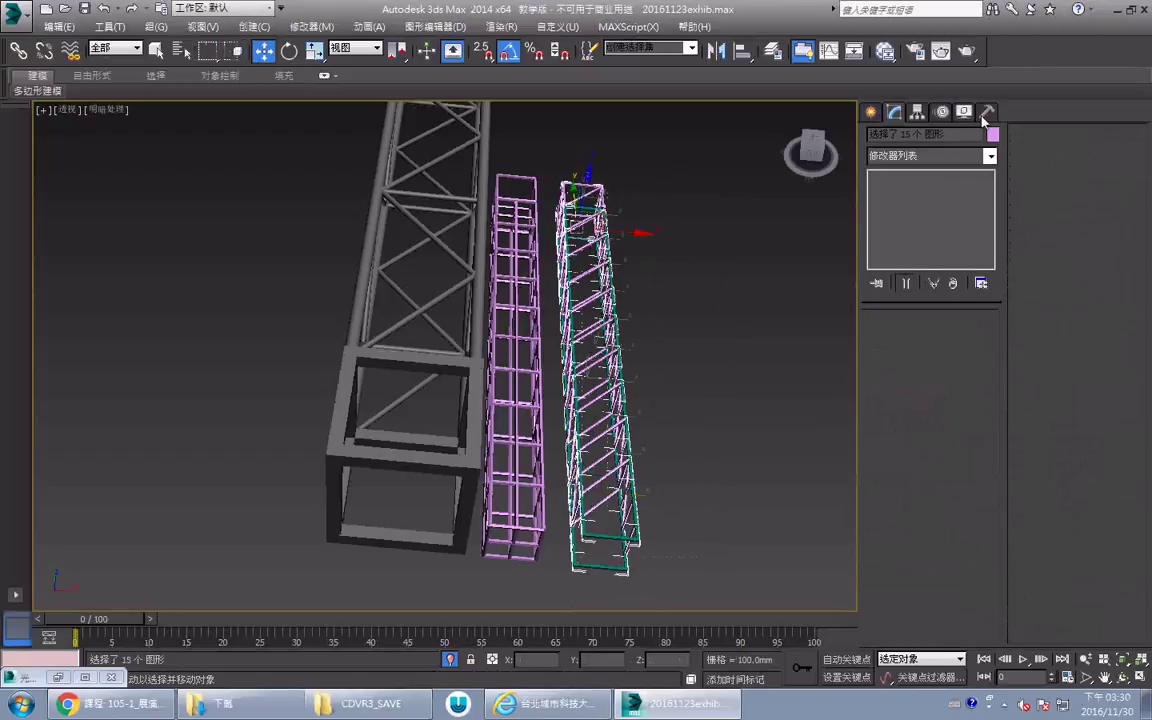
{"action": "left_click", "coordinate": [986, 112]}
{"action": "left_click", "coordinate": [930, 236]}
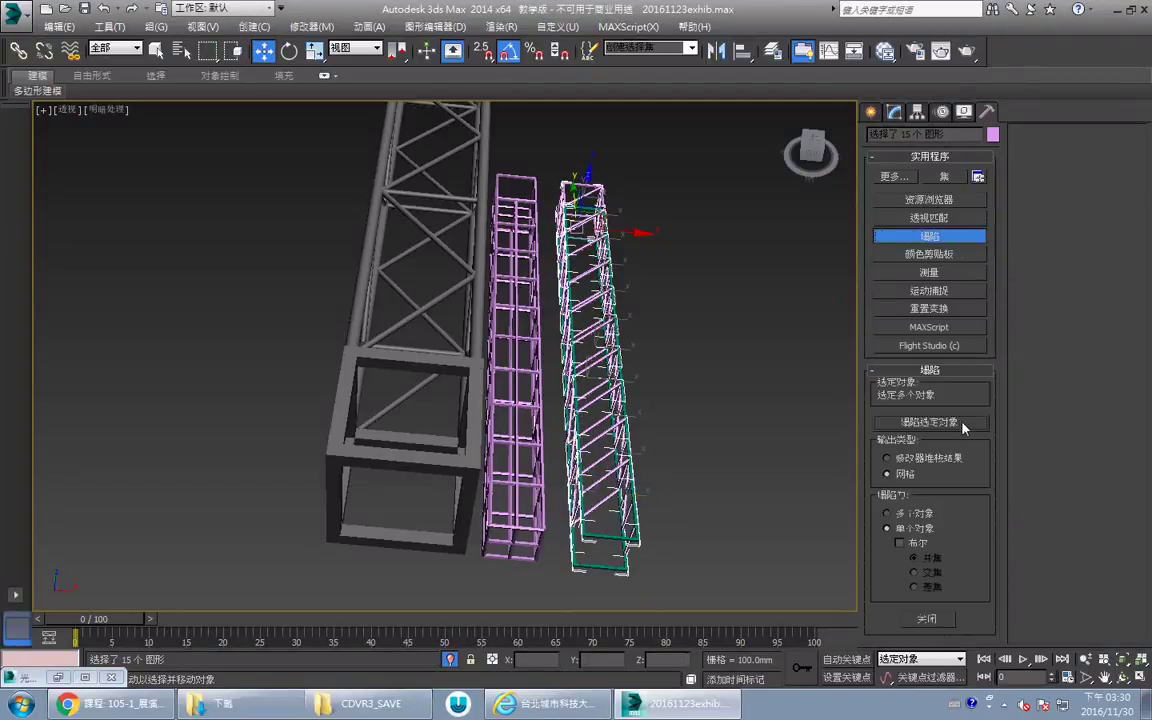
{"action": "left_click", "coordinate": [930, 422]}
Change the collapsed truss's object colour to dark grey.
{"action": "key", "text": "e"}
{"action": "left_click", "coordinate": [992, 135]}
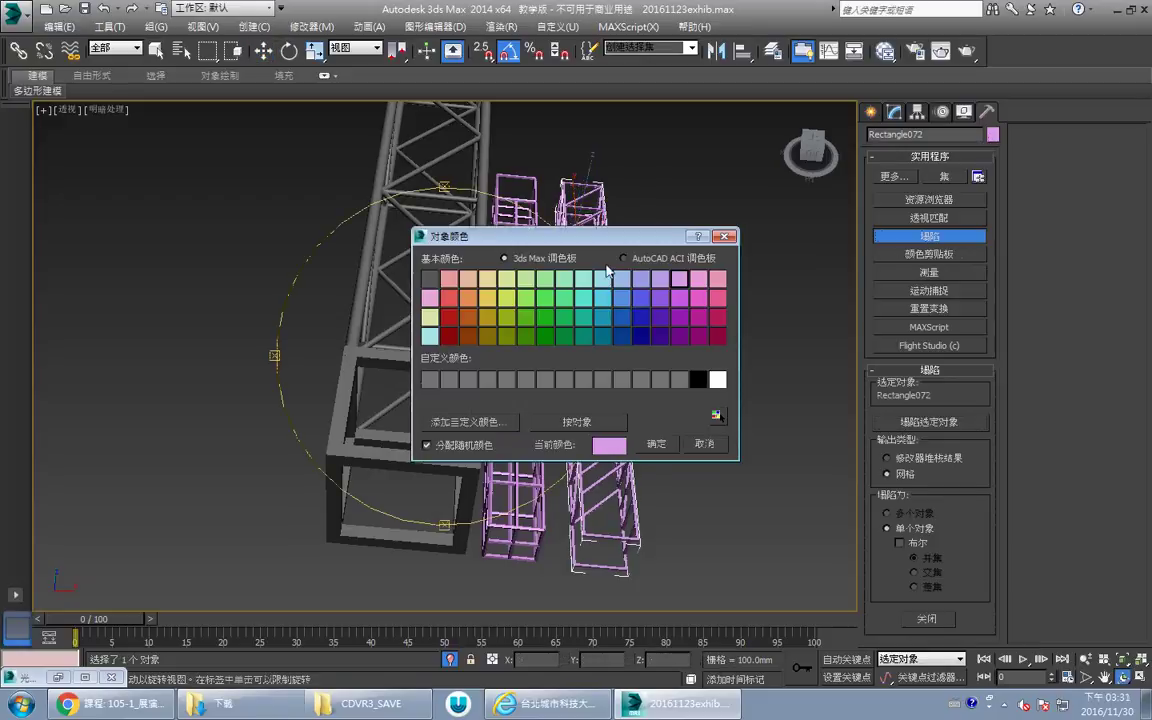
{"action": "left_click", "coordinate": [656, 446]}
Examine the zigzag bracing of the long grey tube truss up close and compare it with the other trusses.
{"action": "left_click_drag", "start_coordinate": [550, 368], "coordinate": [478, 303]}
{"action": "scroll", "coordinate": [478, 303], "scroll_direction": "down", "scroll_amount": 3}
{"action": "middle_click_drag", "start_coordinate": [480, 303], "coordinate": [506, 457]}
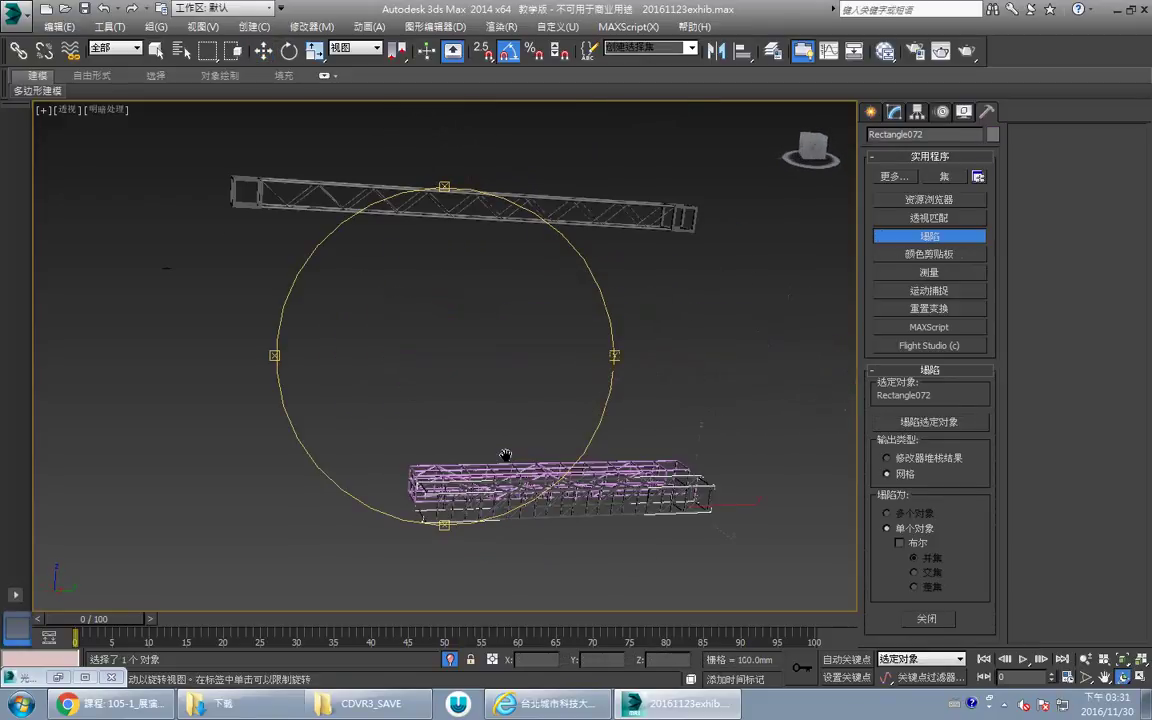
{"action": "middle_click_drag", "start_coordinate": [523, 332], "coordinate": [549, 421]}
{"action": "scroll", "coordinate": [522, 345], "scroll_direction": "up", "scroll_amount": 3}
{"action": "scroll", "coordinate": [552, 421], "scroll_direction": "up", "scroll_amount": 3}
{"action": "left_click_drag", "start_coordinate": [484, 395], "coordinate": [543, 467]}
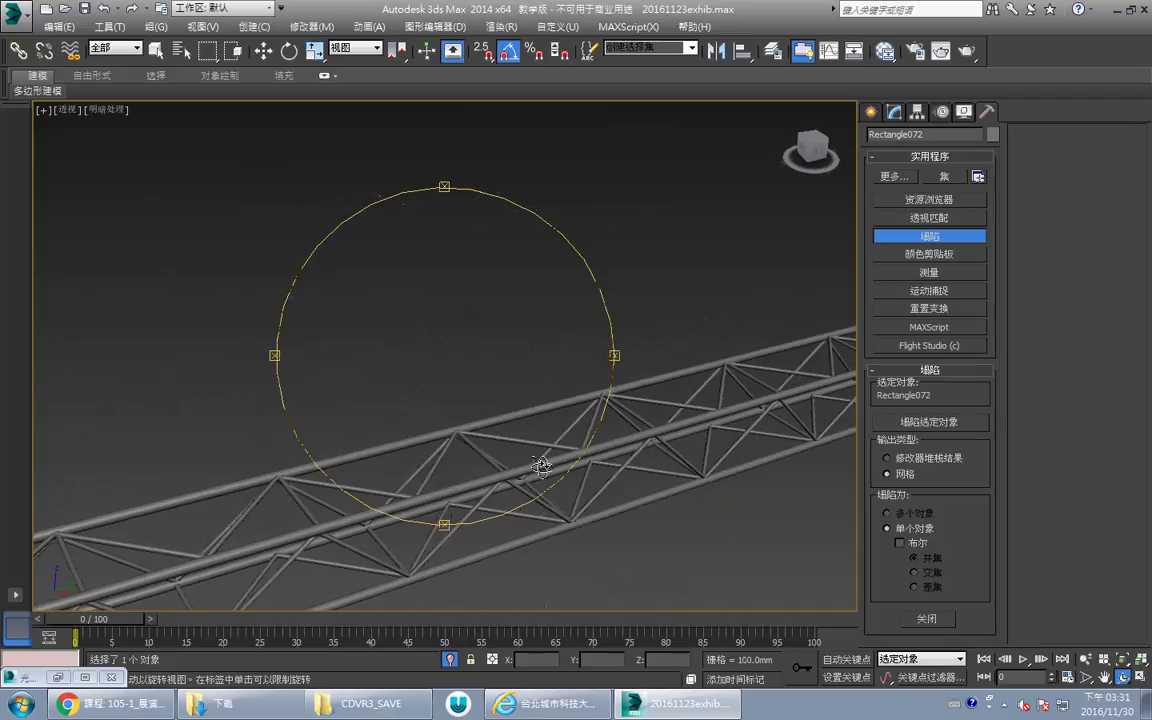
{"action": "key", "text": "w"}
{"action": "scroll", "coordinate": [524, 452], "scroll_direction": "down", "scroll_amount": 5}
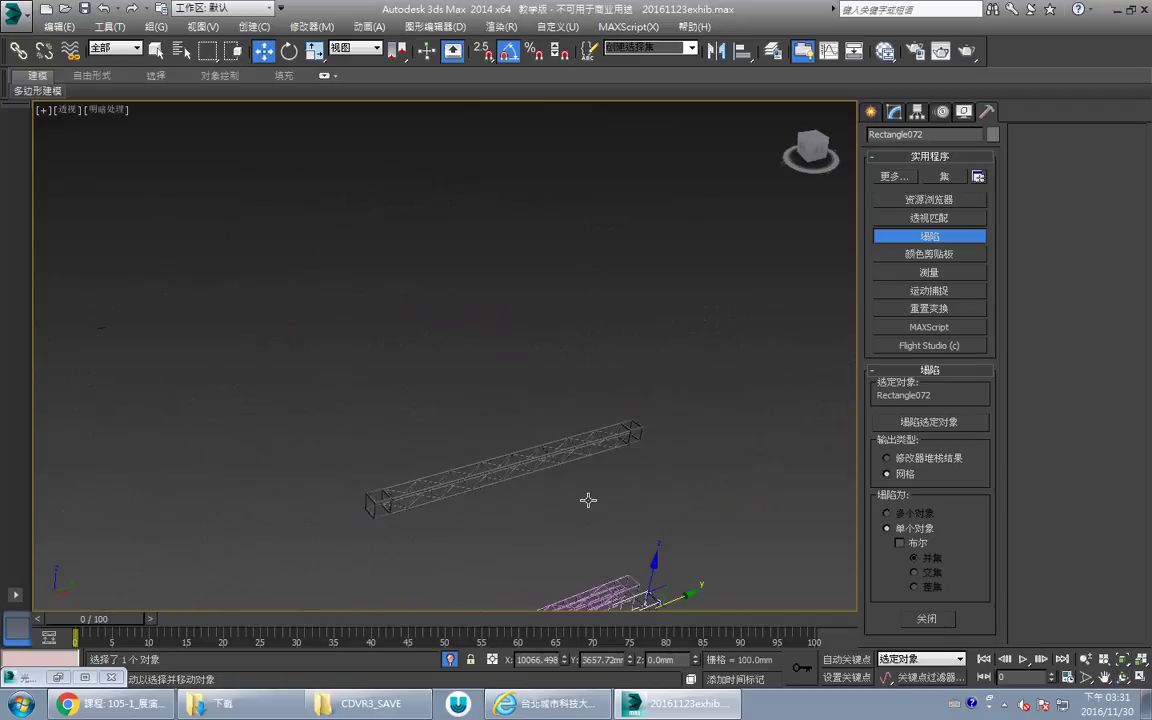
{"action": "middle_click_drag", "start_coordinate": [586, 499], "coordinate": [586, 339]}
{"action": "scroll", "coordinate": [545, 359], "scroll_direction": "up", "scroll_amount": 5}
{"action": "scroll", "coordinate": [591, 420], "scroll_direction": "down", "scroll_amount": 5}
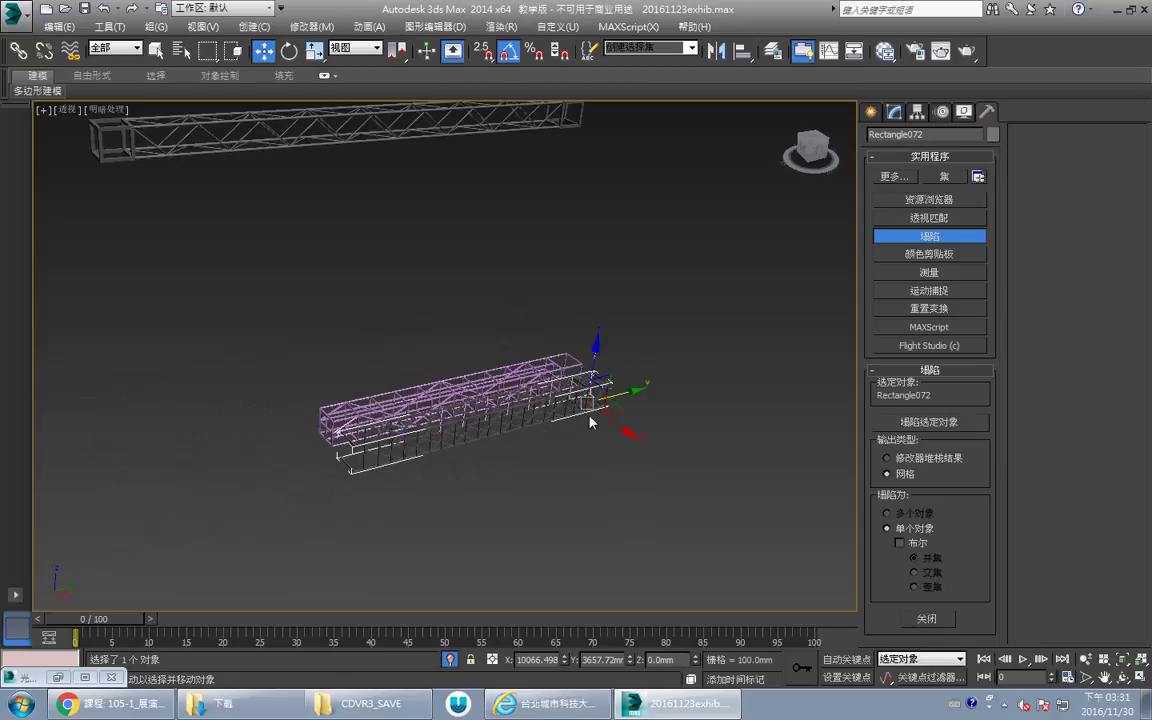
{"action": "middle_click_drag", "start_coordinate": [591, 420], "coordinate": [648, 482]}
Draw a straight two-point line parallel to the trusses, in the empty space beside the collapsed truss.
{"action": "left_click", "coordinate": [697, 427]}
{"action": "left_click", "coordinate": [871, 113]}
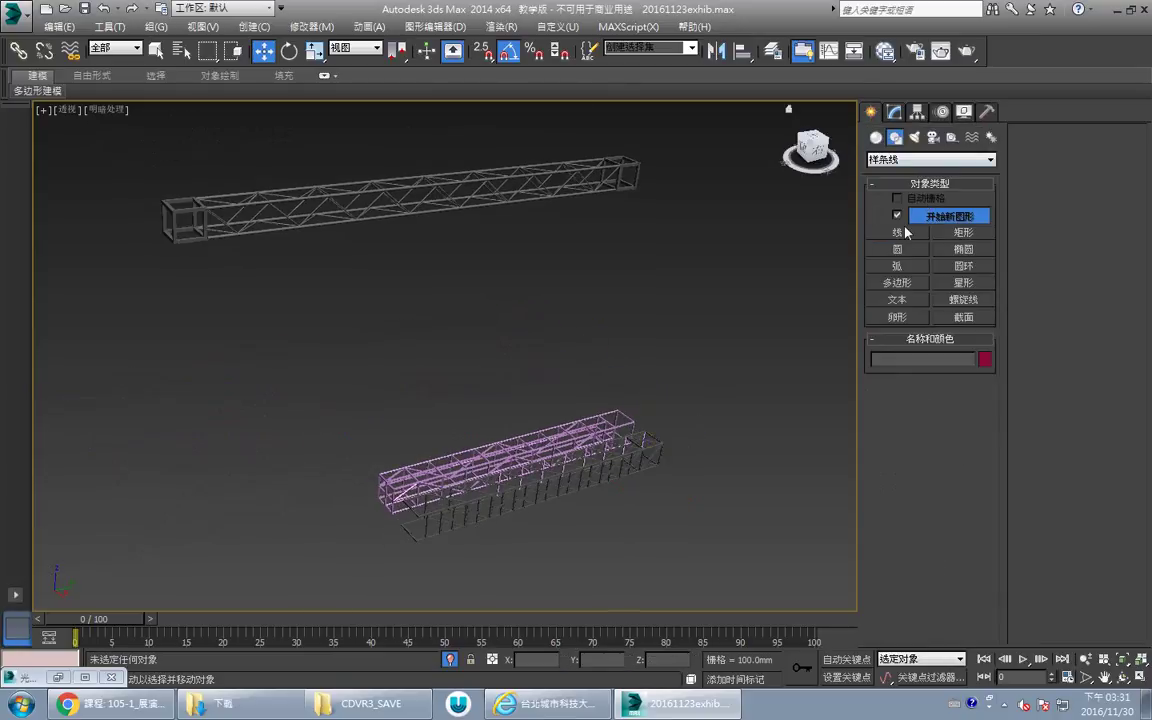
{"action": "left_click", "coordinate": [897, 232]}
{"action": "left_click", "coordinate": [665, 515]}
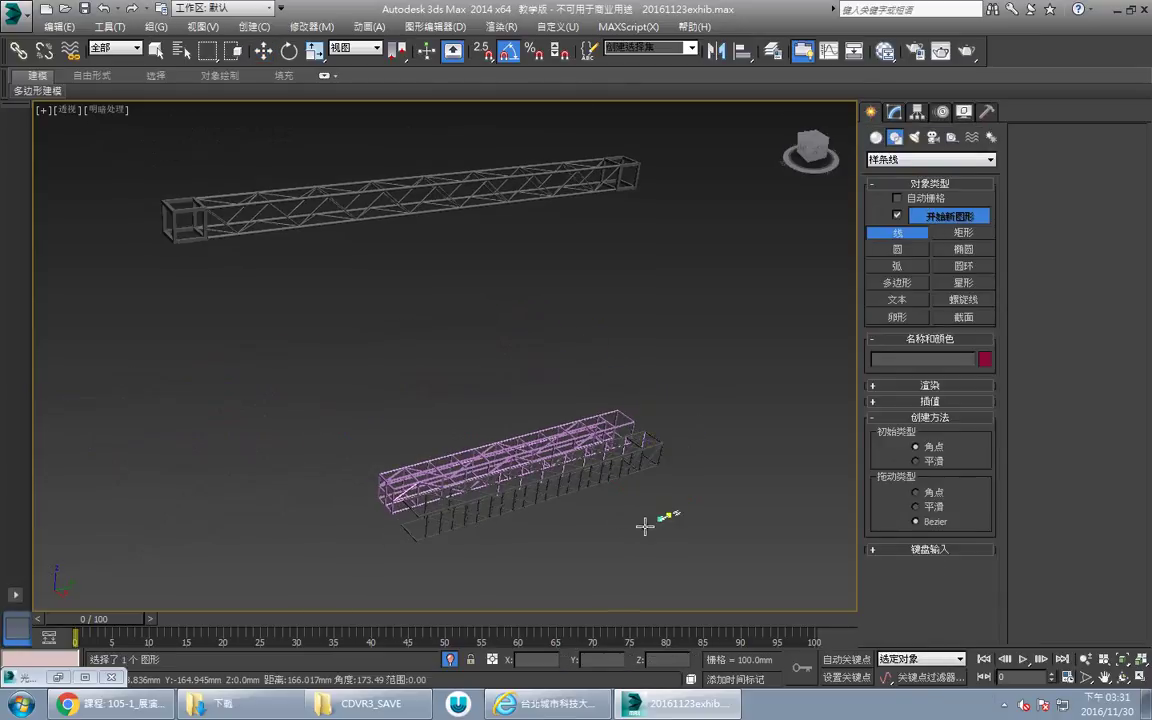
{"action": "right_click", "coordinate": [467, 569]}
Give the line a radial renderable cross-section with a thickness of 9.16 mm.
{"action": "left_click", "coordinate": [932, 385]}
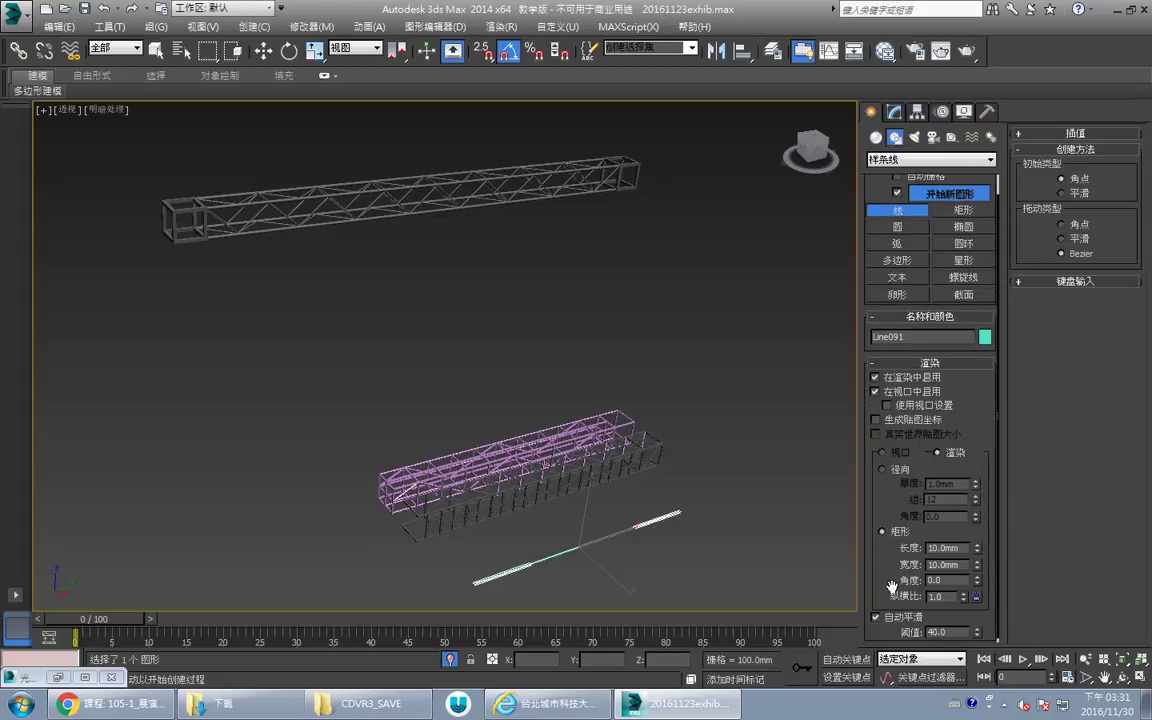
{"action": "left_click", "coordinate": [903, 470]}
{"action": "scroll", "coordinate": [686, 455], "scroll_direction": "up", "scroll_amount": 10}
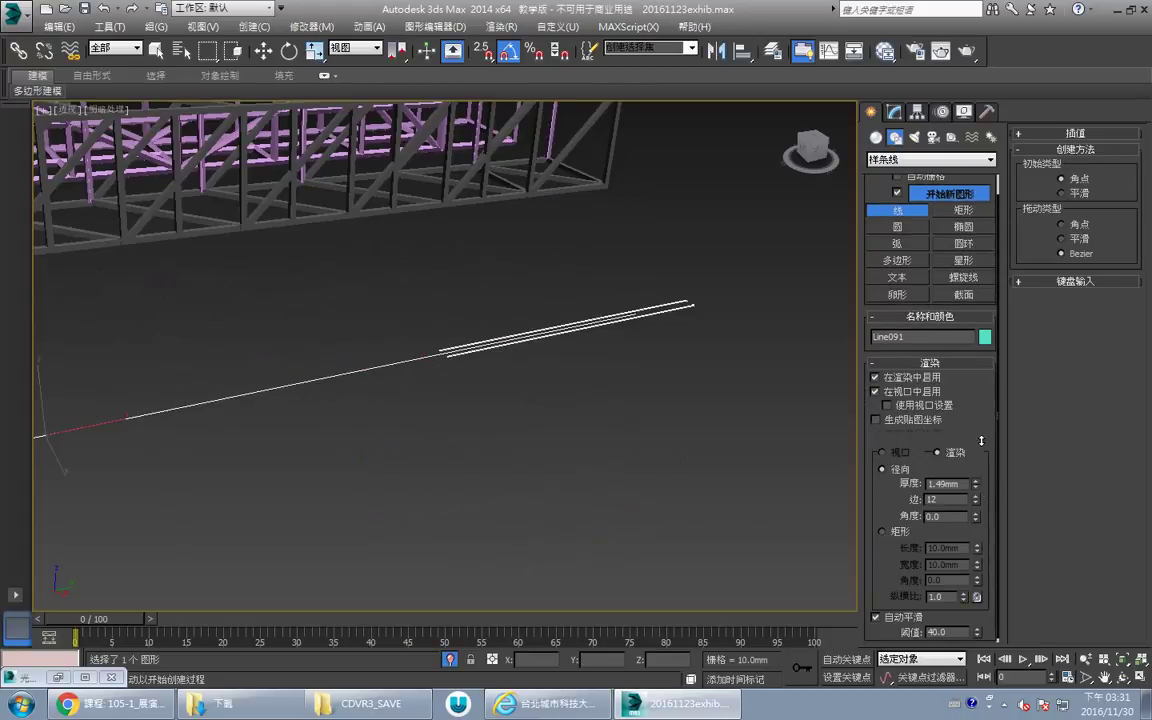
{"action": "left_click_drag", "start_coordinate": [981, 441], "coordinate": [970, 532]}
Copy the line's spline sideways along X in the top view to form a second parallel rail within the same shape.
{"action": "key", "text": "alt+w"}
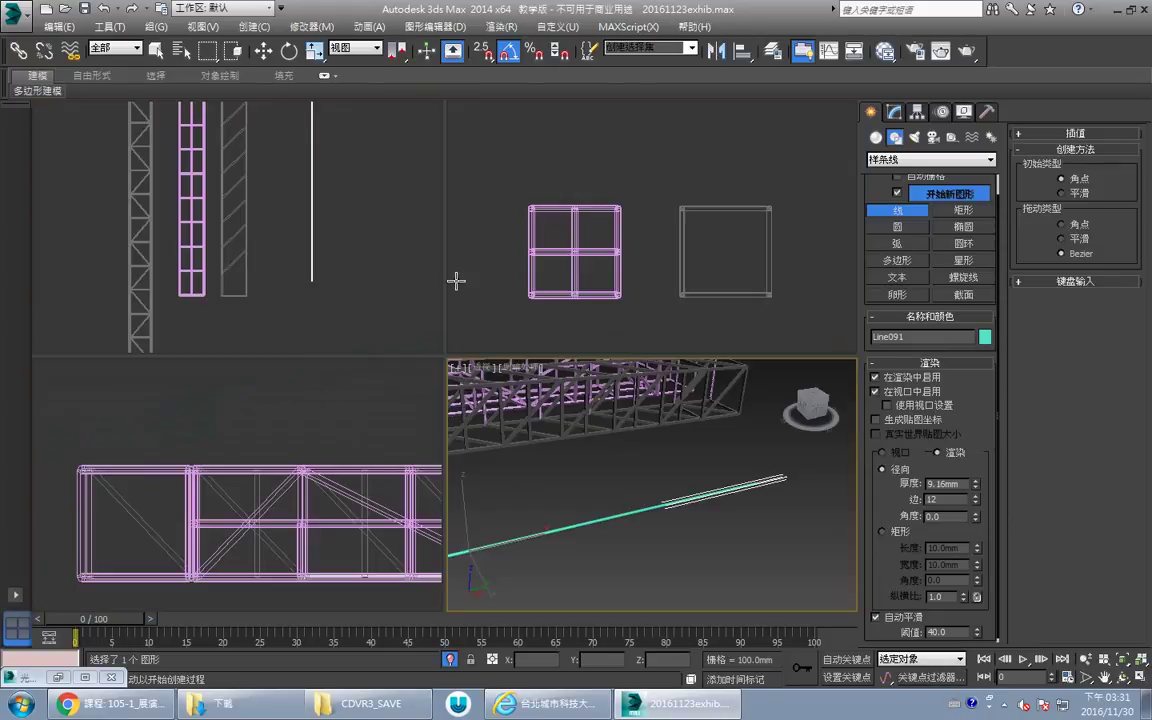
{"action": "middle_click", "coordinate": [428, 279]}
{"action": "key", "text": "alt+w"}
{"action": "middle_click_drag", "start_coordinate": [424, 278], "coordinate": [275, 378]}
{"action": "scroll", "coordinate": [458, 260], "scroll_direction": "down", "scroll_amount": 3}
{"action": "key", "text": "1"}
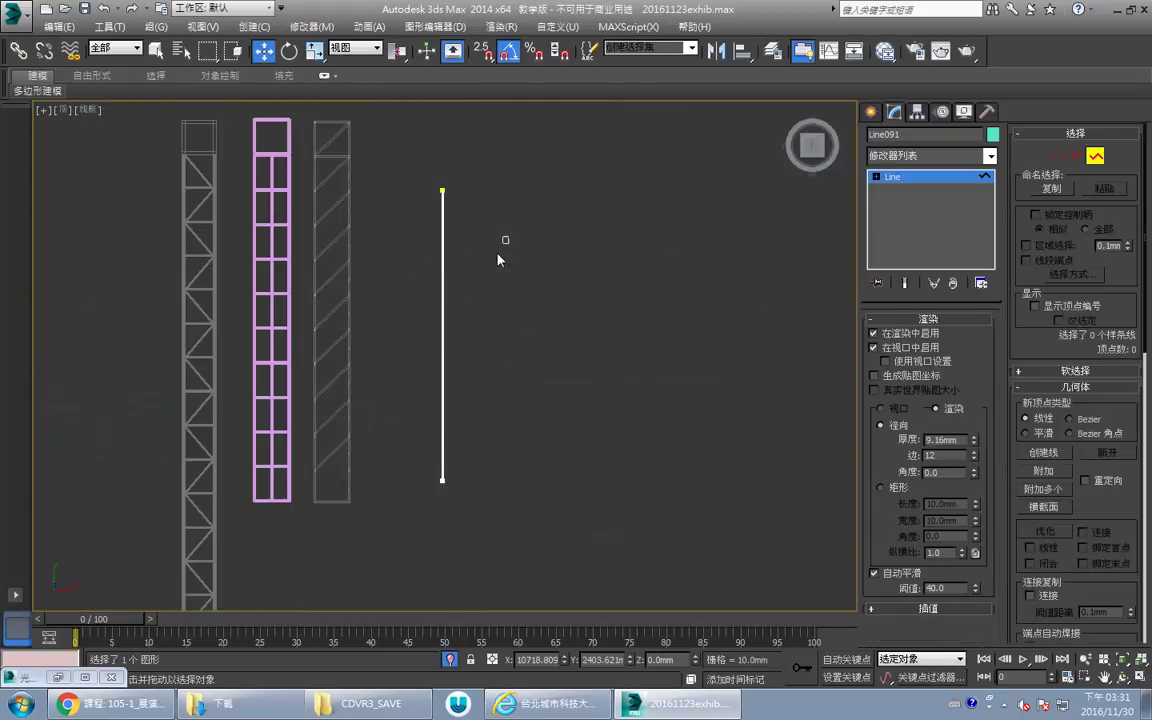
{"action": "mouse_move", "coordinate": [506, 335]}
{"action": "left_mouse_down", "text": "shift"}
{"action": "mouse_move", "coordinate": [553, 339]}
{"action": "mouse_move", "coordinate": [518, 339]}
{"action": "left_mouse_up", "text": "shift"}
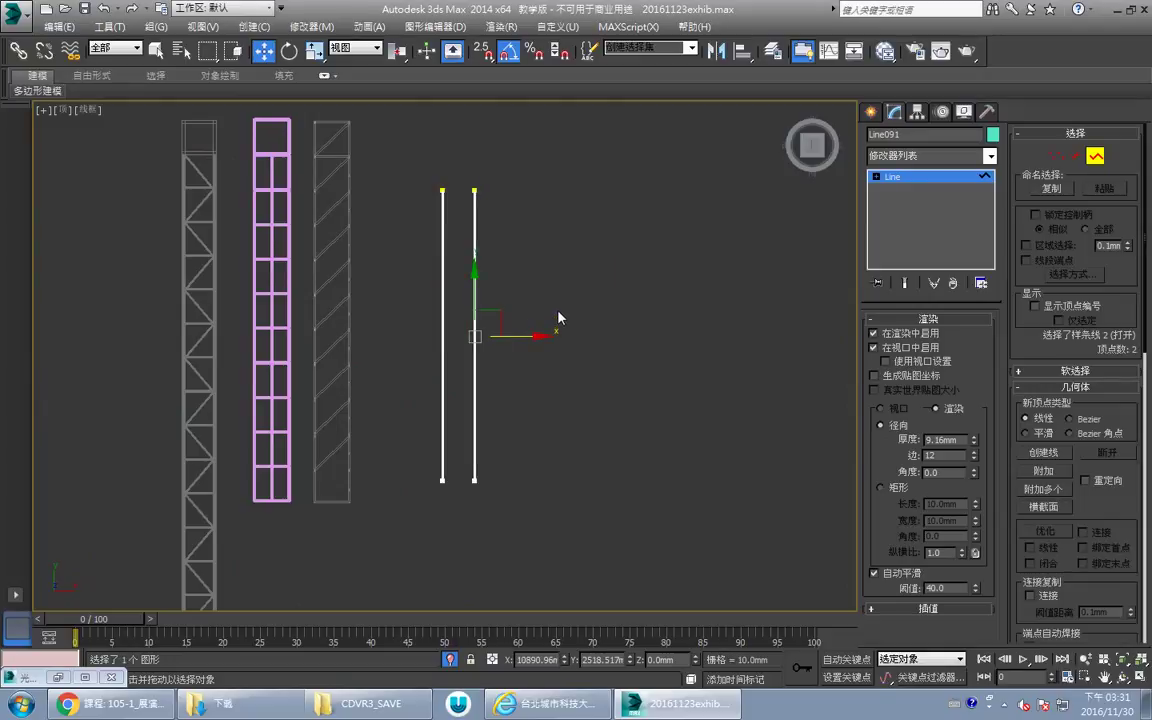
Move the copied rail spline closer to the original along X, leaving about 115 mm between them.
{"action": "key", "text": "alt+w"}
{"action": "middle_click", "coordinate": [757, 445]}
{"action": "key", "text": "alt+w"}
{"action": "scroll", "coordinate": [553, 508], "scroll_direction": "down", "scroll_amount": 3}
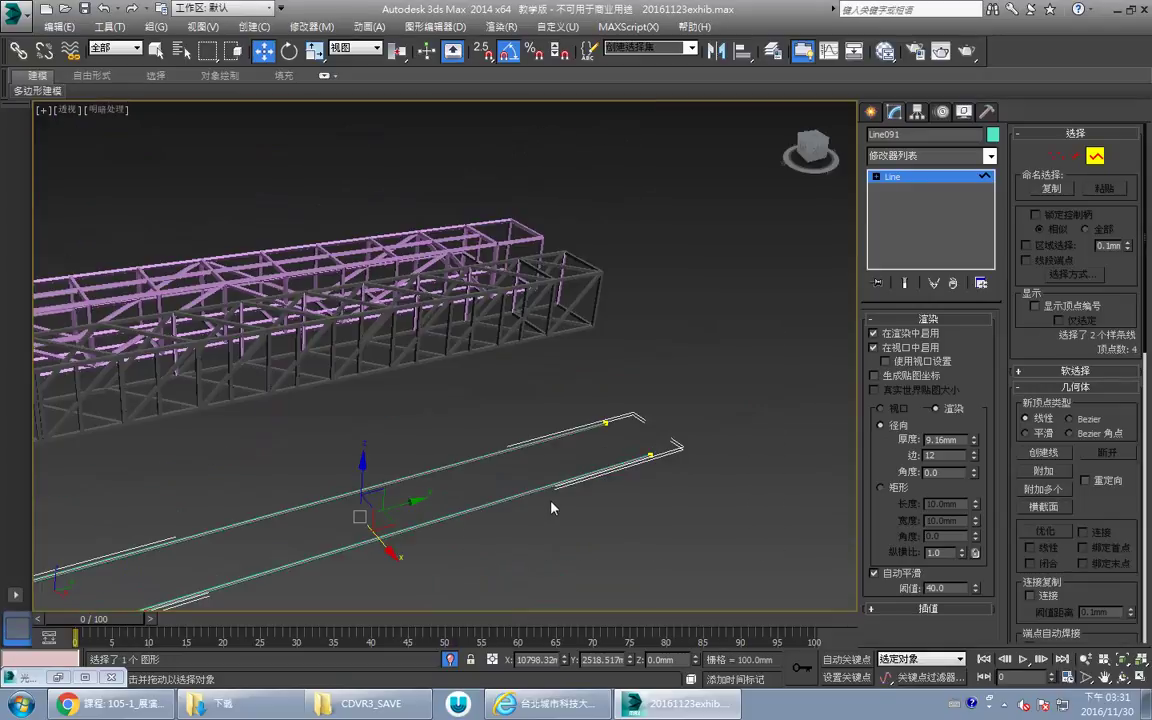
{"action": "left_click_drag", "start_coordinate": [455, 518], "coordinate": [447, 525]}
{"action": "left_click_drag", "start_coordinate": [397, 560], "coordinate": [373, 540]}
Select both rail splines and copy them about 105 mm along Z to form four parallel rails.
{"action": "left_click", "coordinate": [402, 480], "text": "ctrl"}
{"action": "left_click_drag", "start_coordinate": [355, 468], "coordinate": [361, 429], "text": "shift"}
{"action": "key", "text": "ctrl+r"}
{"action": "left_click_drag", "start_coordinate": [463, 413], "coordinate": [425, 410]}
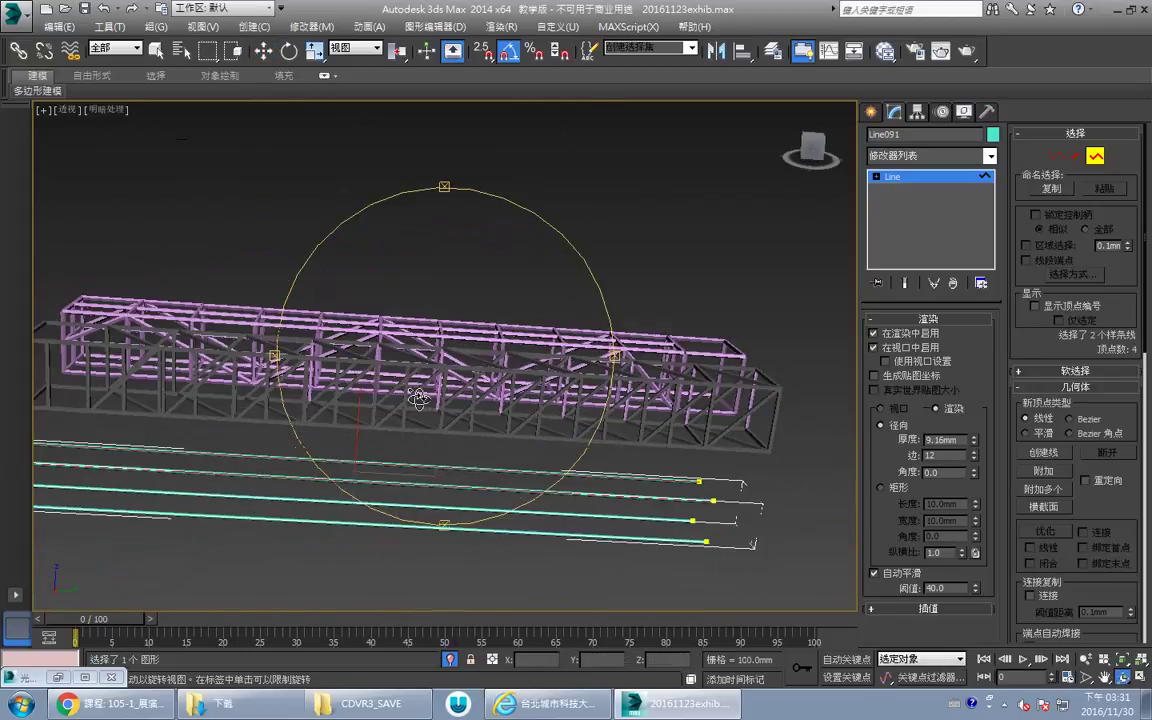
Inspect the arrangement of the four rails in the front and left views, leaving spline editing.
{"action": "key", "text": "alt+w"}
{"action": "right_click", "coordinate": [627, 265]}
{"action": "key", "text": "alt+w"}
{"action": "key", "text": "z"}
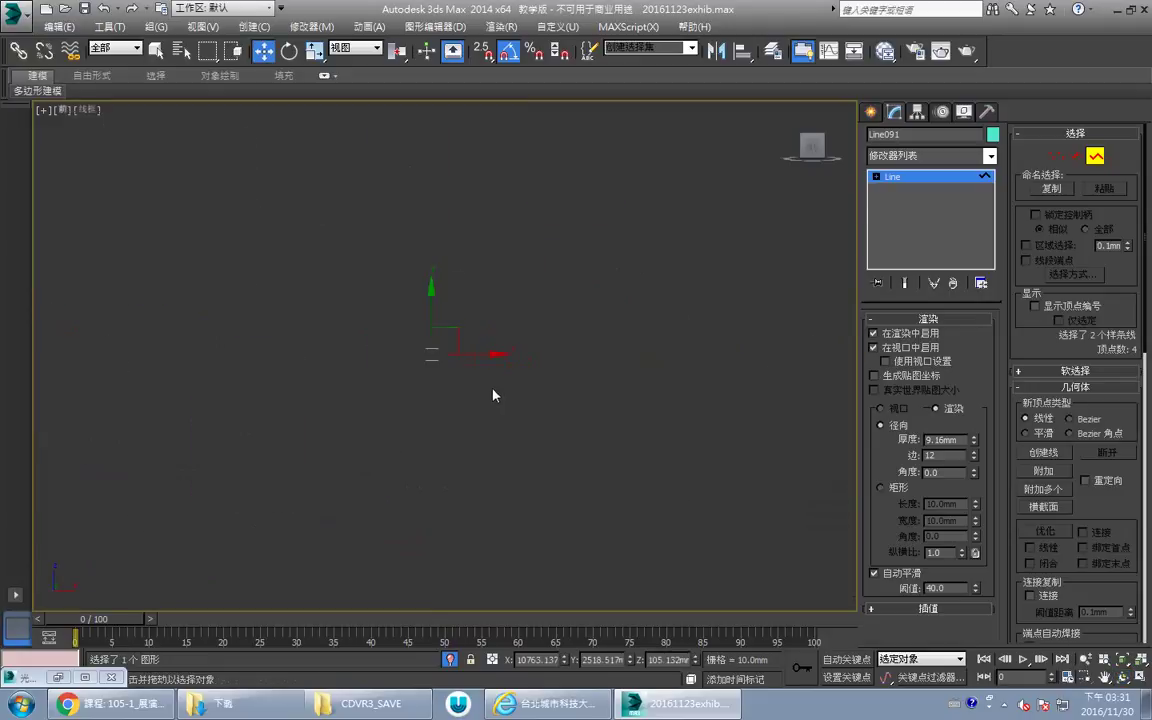
{"action": "scroll", "coordinate": [545, 422], "scroll_direction": "down", "scroll_amount": 7}
{"action": "scroll", "coordinate": [581, 439], "scroll_direction": "up", "scroll_amount": 3}
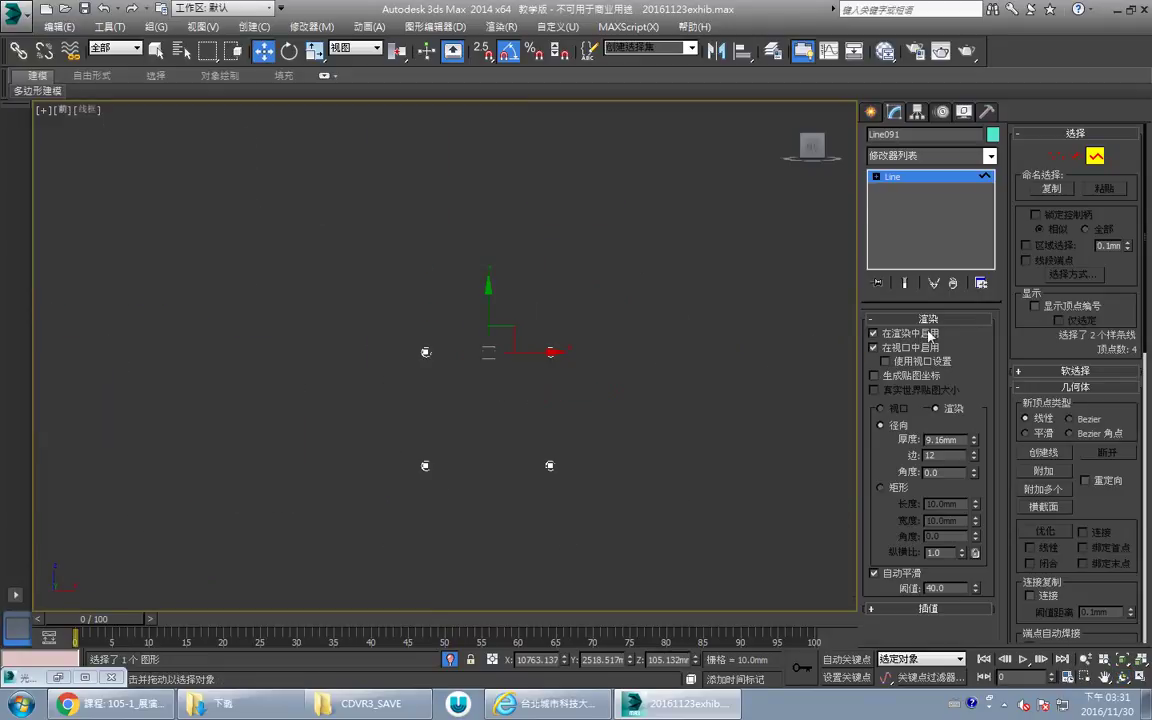
{"action": "left_click", "coordinate": [941, 181]}
{"action": "key", "text": "alt+w"}
{"action": "right_click", "coordinate": [358, 463]}
{"action": "key", "text": "alt+w"}
{"action": "key", "text": "z"}
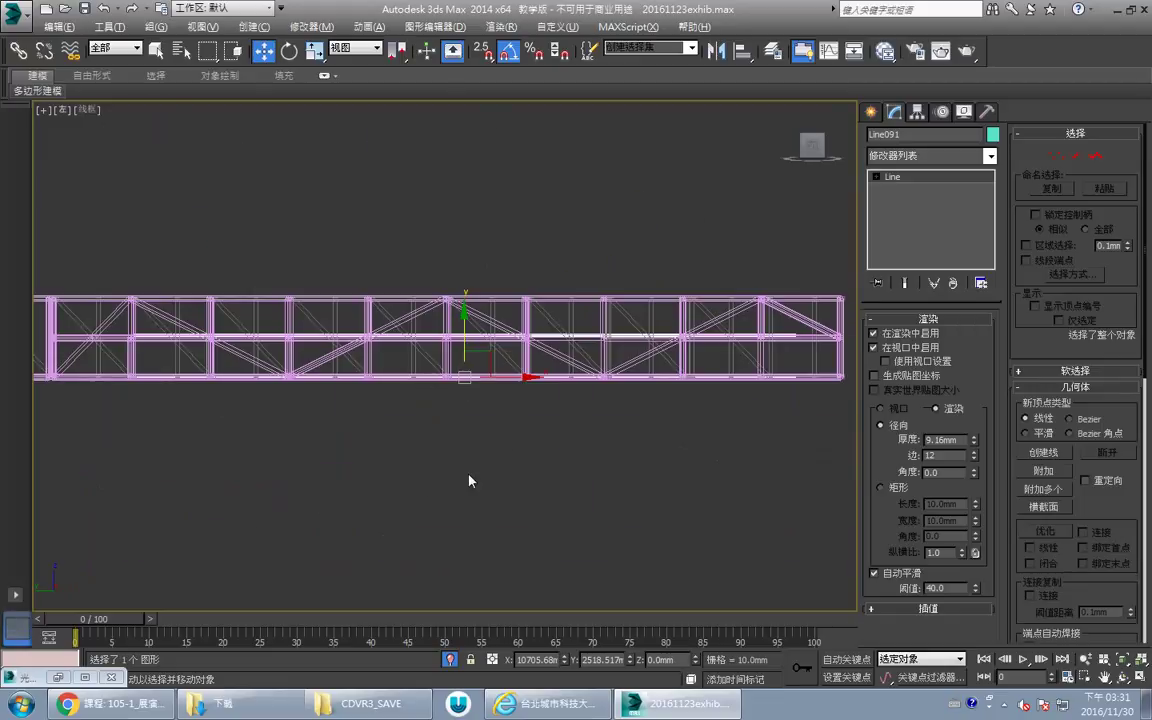
Raise the four-rail shape in the left view to about Z 442 mm, clear of the purple box truss.
{"action": "scroll", "coordinate": [469, 474], "scroll_direction": "down", "scroll_amount": 2}
{"action": "left_click_drag", "start_coordinate": [407, 365], "coordinate": [405, 243]}
{"action": "middle_click_drag", "start_coordinate": [454, 293], "coordinate": [434, 327]}
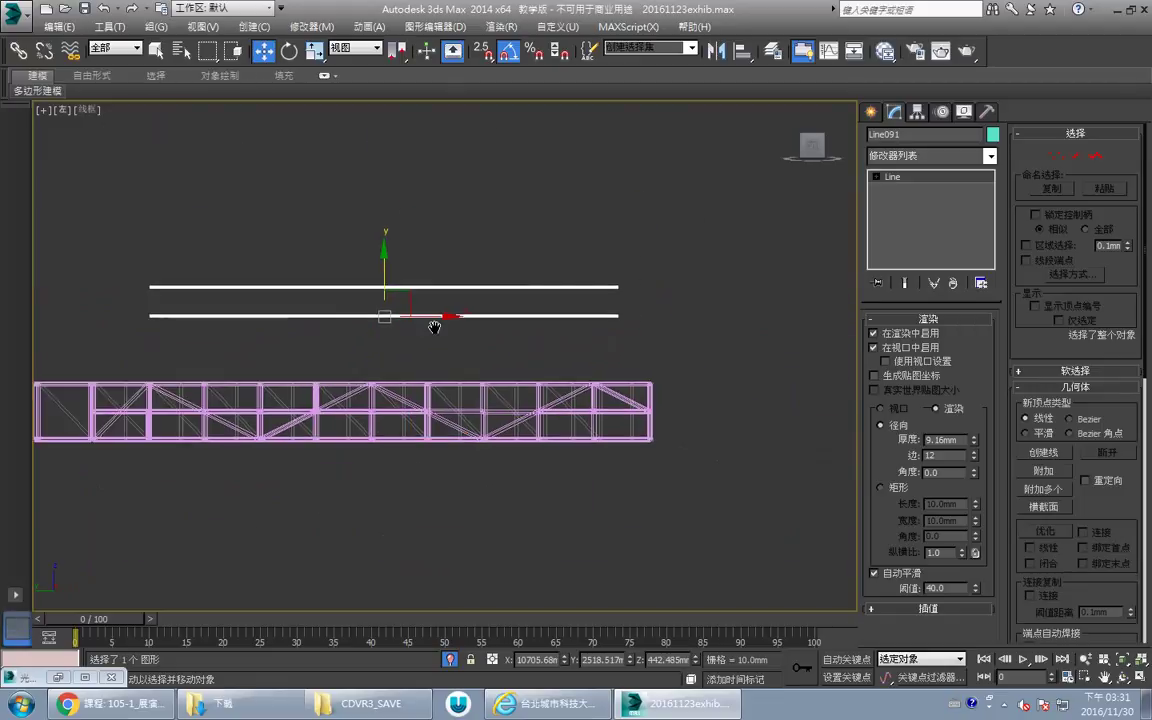
Draw a diagonal line with snapping from the upper rail's end down to the lower rail in the left view.
{"action": "scroll", "coordinate": [470, 320], "scroll_direction": "up", "scroll_amount": 4}
{"action": "key", "text": "l"}
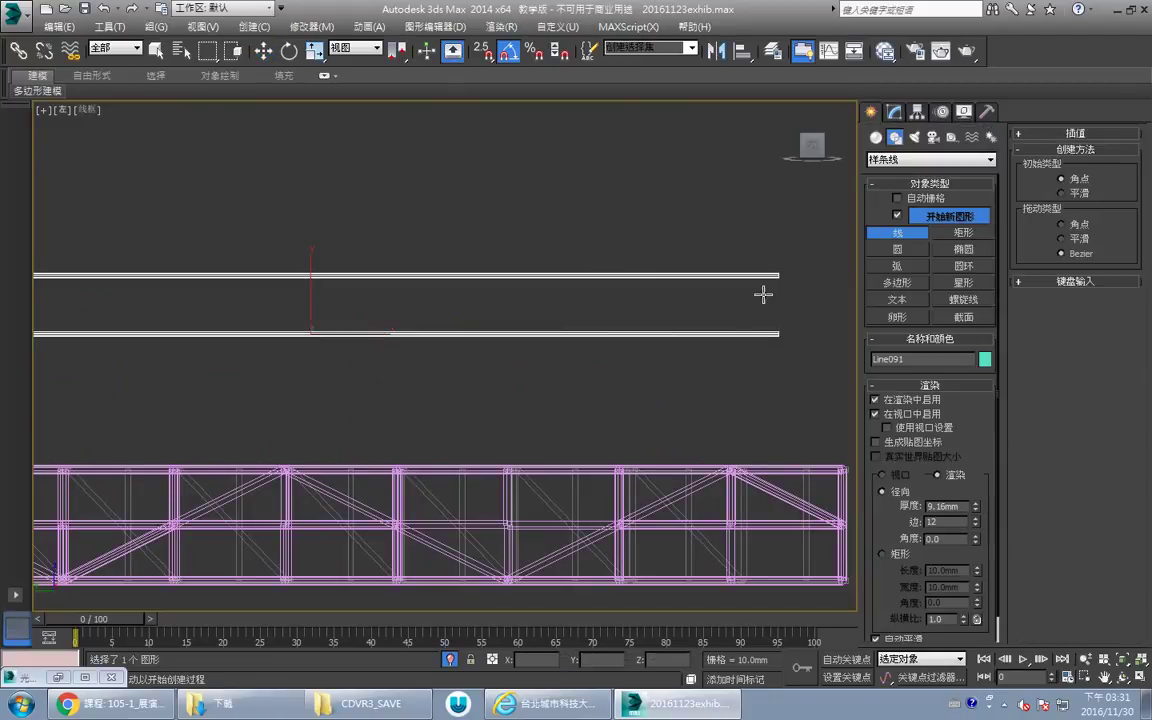
{"action": "key", "text": "s"}
{"action": "left_click", "coordinate": [766, 282]}
{"action": "left_click", "coordinate": [367, 335]}
{"action": "right_click", "coordinate": [367, 335]}
{"action": "key", "text": "s"}
Slide the diagonal's lower vertex toward the rail ends and straighten the line, leaving a horizontal run of about 136 mm.
{"action": "key", "text": "w"}
{"action": "key", "text": "1"}
{"action": "left_click_drag", "start_coordinate": [354, 289], "coordinate": [282, 406]}
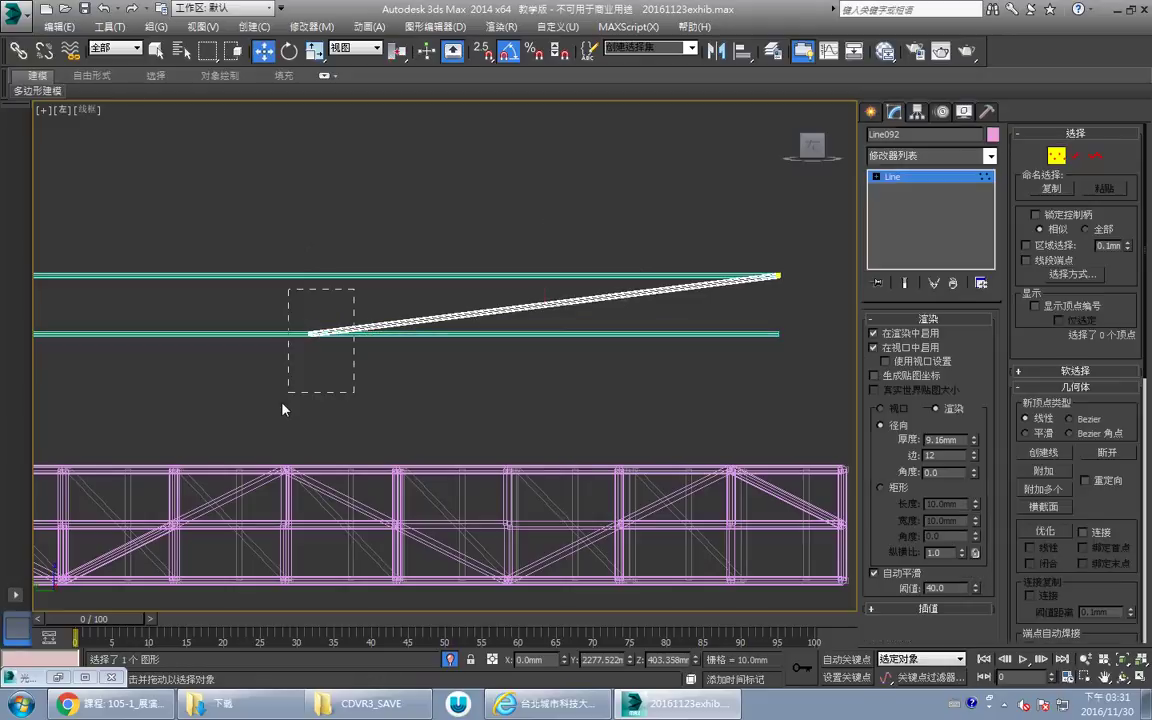
{"action": "left_click_drag", "start_coordinate": [372, 335], "coordinate": [754, 343]}
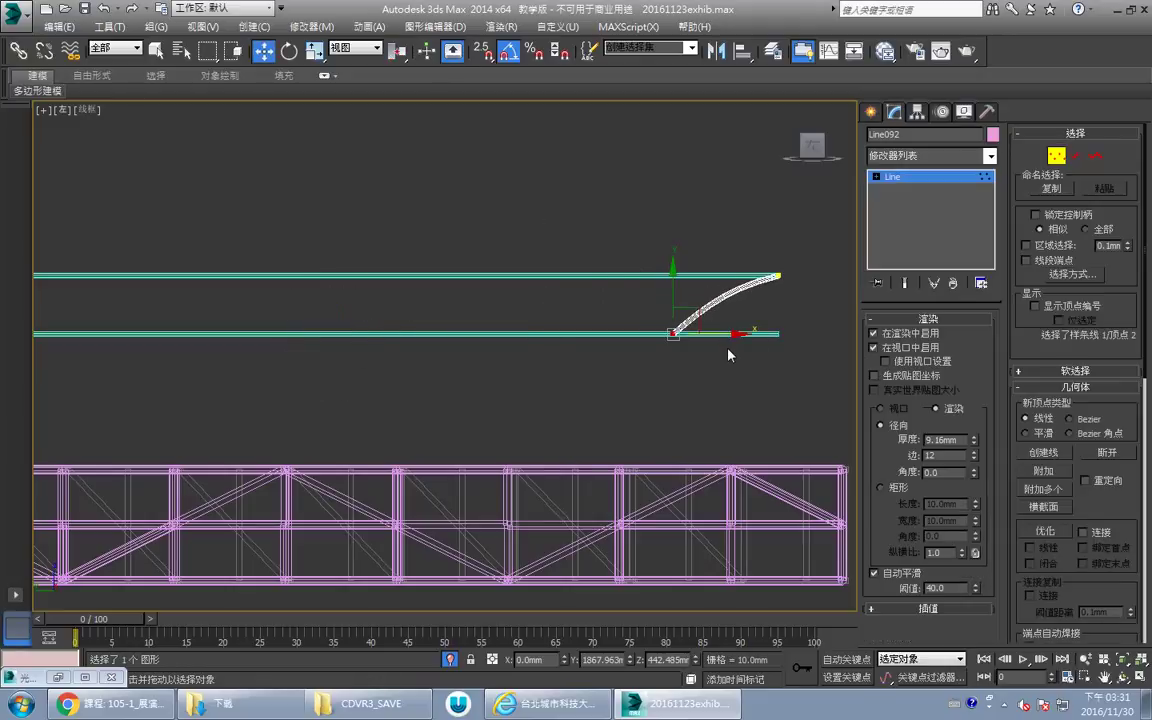
{"action": "left_click", "coordinate": [638, 250]}
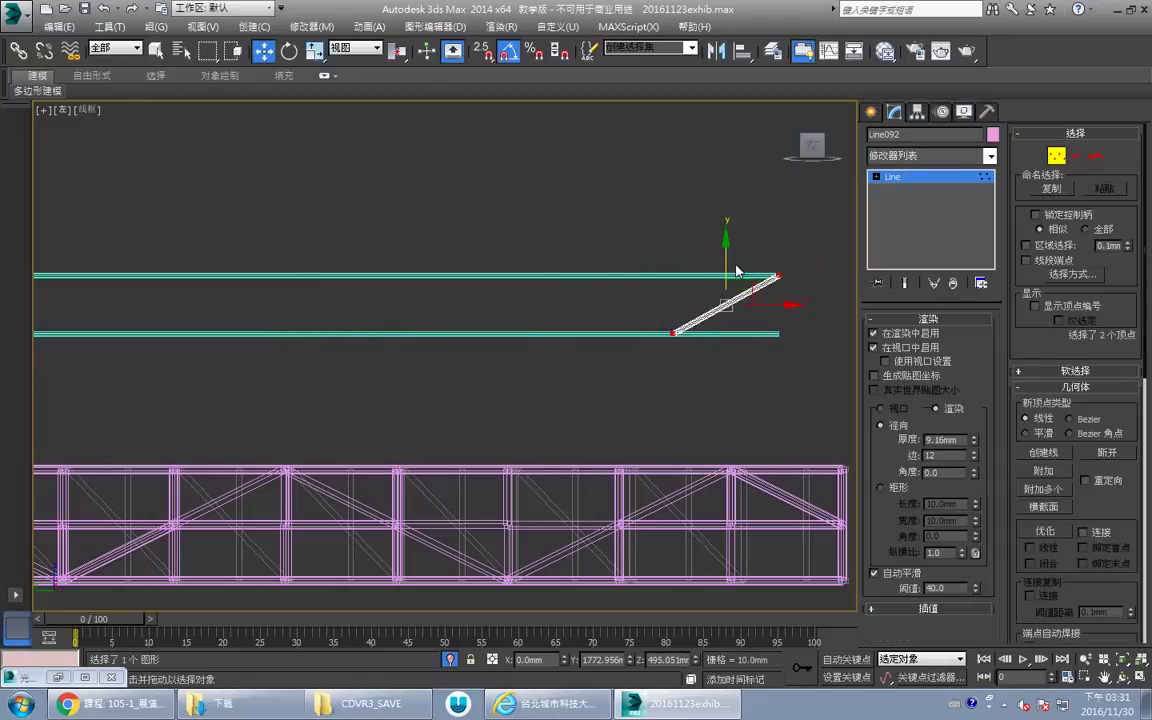
{"action": "key", "text": "ctrl+z"}
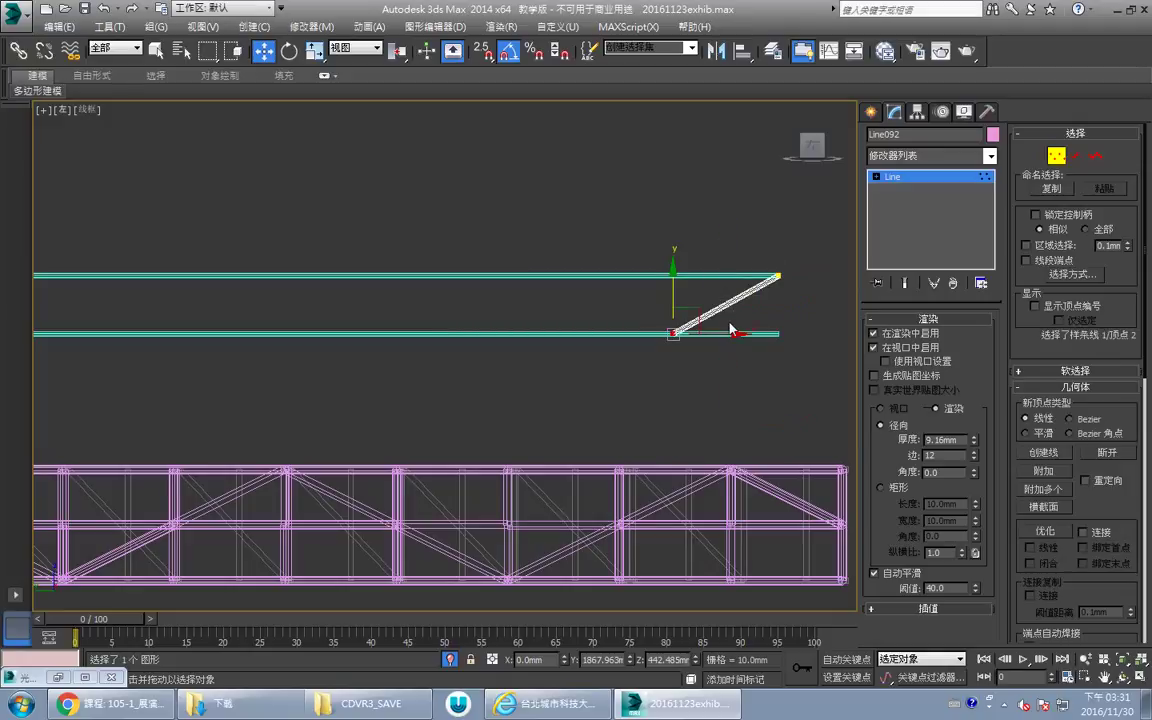
Select the diagonal's spline and rotate a copy about its centre so that two diagonals cross between the rails.
{"action": "key", "text": "3"}
{"action": "left_click", "coordinate": [745, 304]}
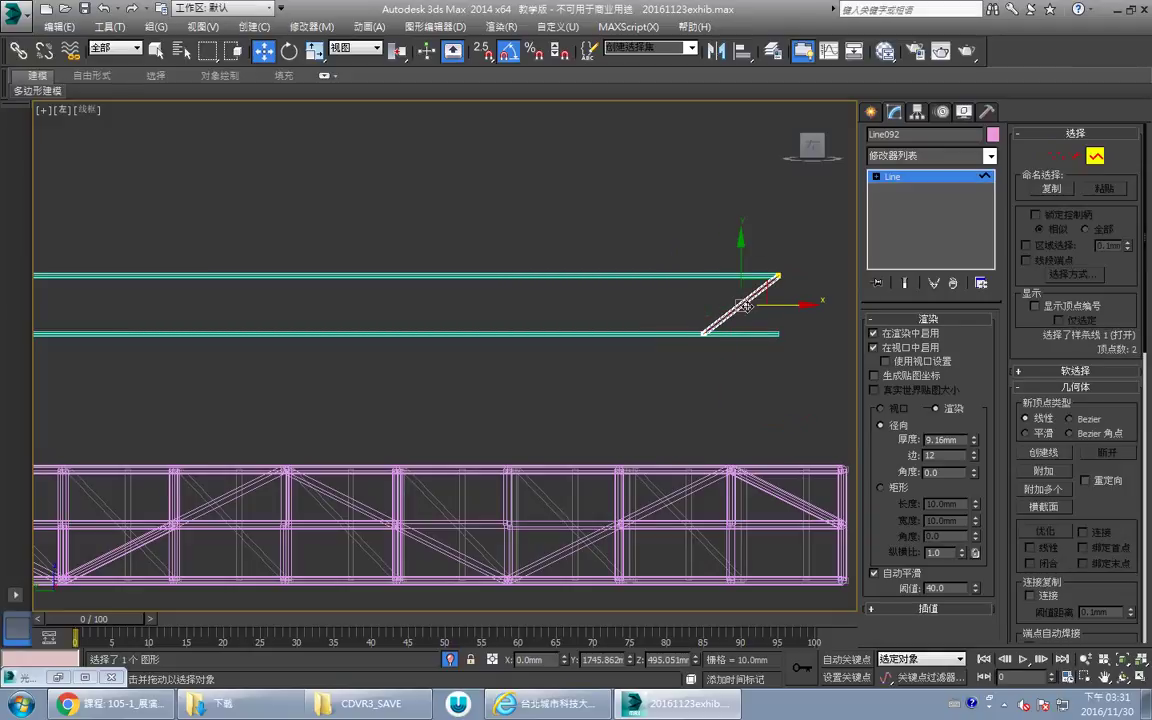
{"action": "key", "text": "s"}
{"action": "left_click_drag", "start_coordinate": [776, 276], "coordinate": [731, 278], "text": "shift"}
{"action": "right_click", "coordinate": [706, 278]}
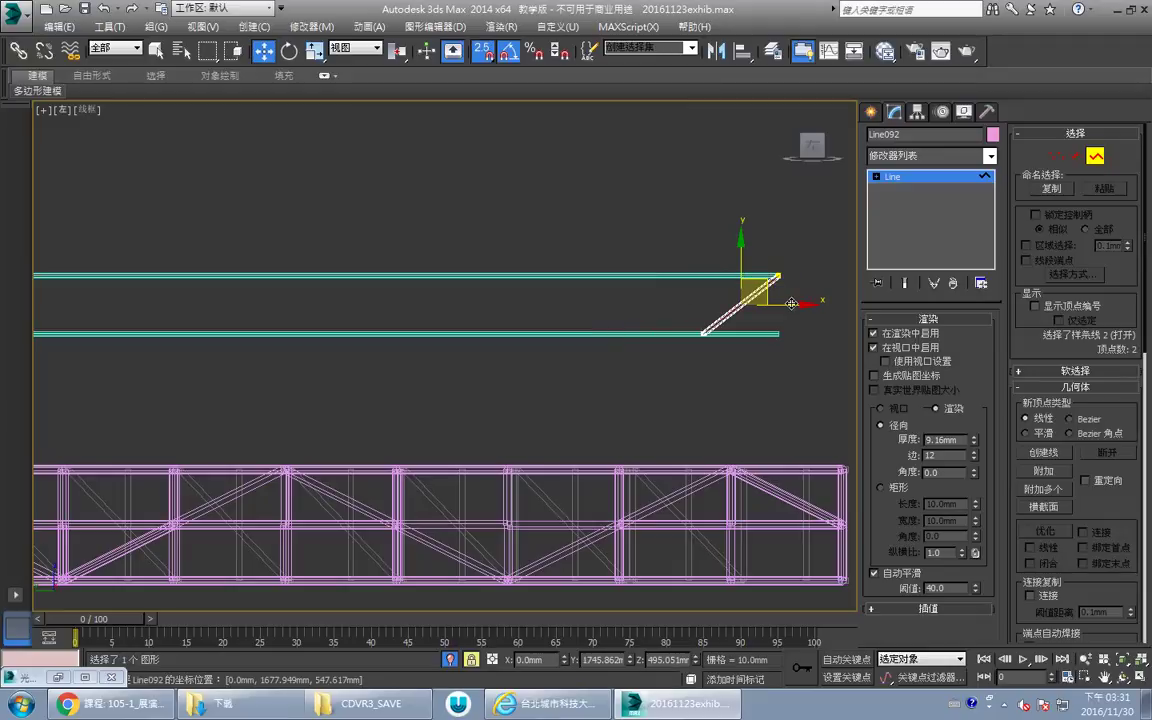
{"action": "key", "text": "e"}
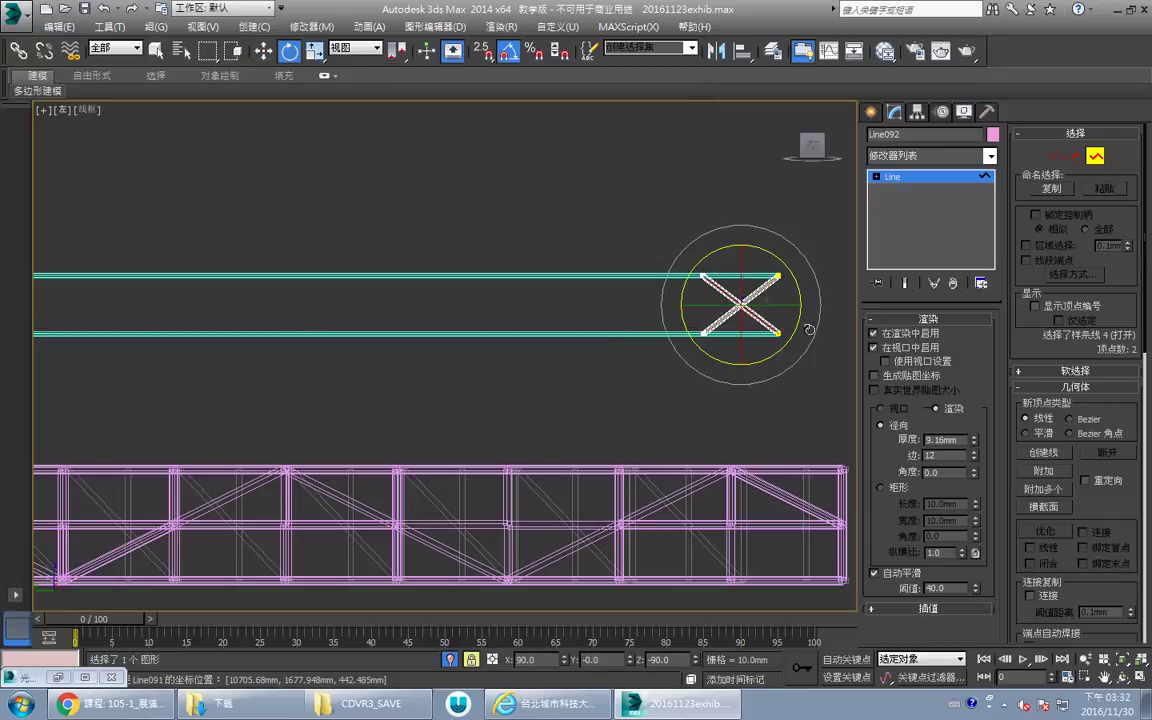
Snap-move the oppositely sloped diagonal about 136 mm along the rails to meet the first one's lower end, forming a V.
{"action": "key", "text": "space"}
{"action": "key", "text": "w"}
{"action": "key", "text": "s"}
{"action": "left_click_drag", "start_coordinate": [778, 333], "coordinate": [702, 332]}
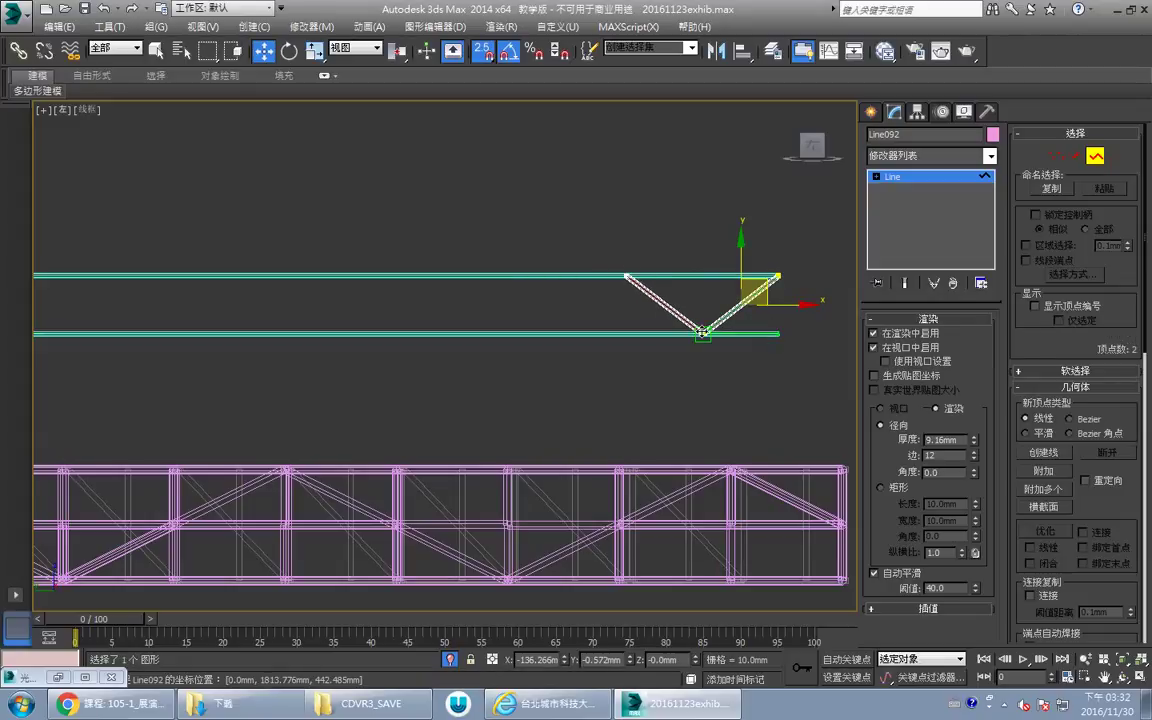
{"action": "key", "text": "s"}
{"action": "key", "text": "space"}
Select both diagonals and snap-copy the V along the rails so the copy starts where the first one ends.
{"action": "left_click_drag", "start_coordinate": [787, 306], "coordinate": [619, 352]}
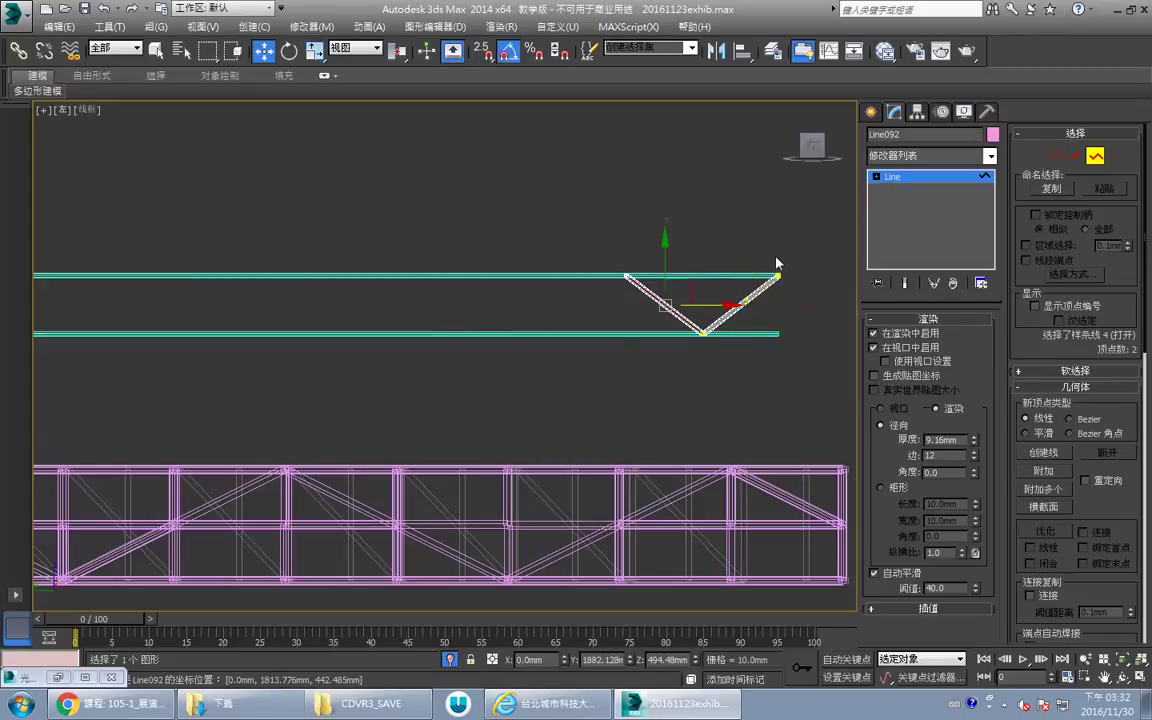
{"action": "left_click_drag", "start_coordinate": [777, 276], "coordinate": [629, 284], "text": "shift"}
{"action": "key", "text": "s"}
{"action": "key", "text": "space"}
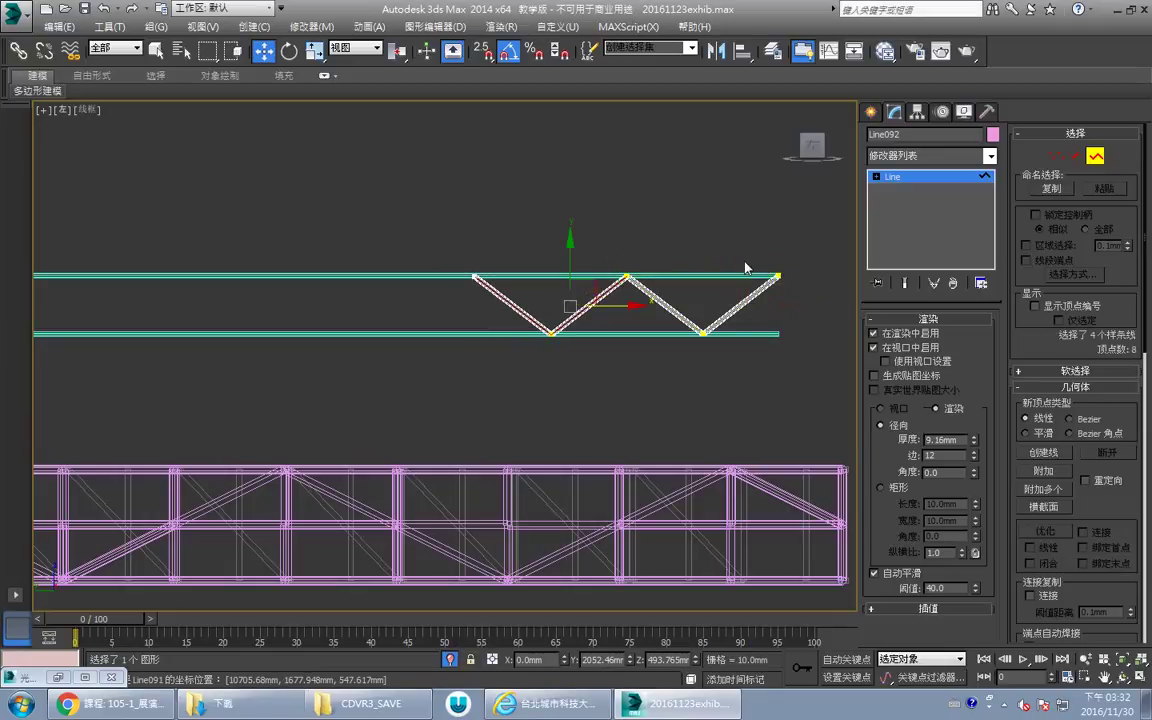
Select both V-shaped pairs and snap-copy them twice along the rails to extend the zigzag over almost their full length.
{"action": "scroll", "coordinate": [735, 342], "scroll_direction": "down", "scroll_amount": 2}
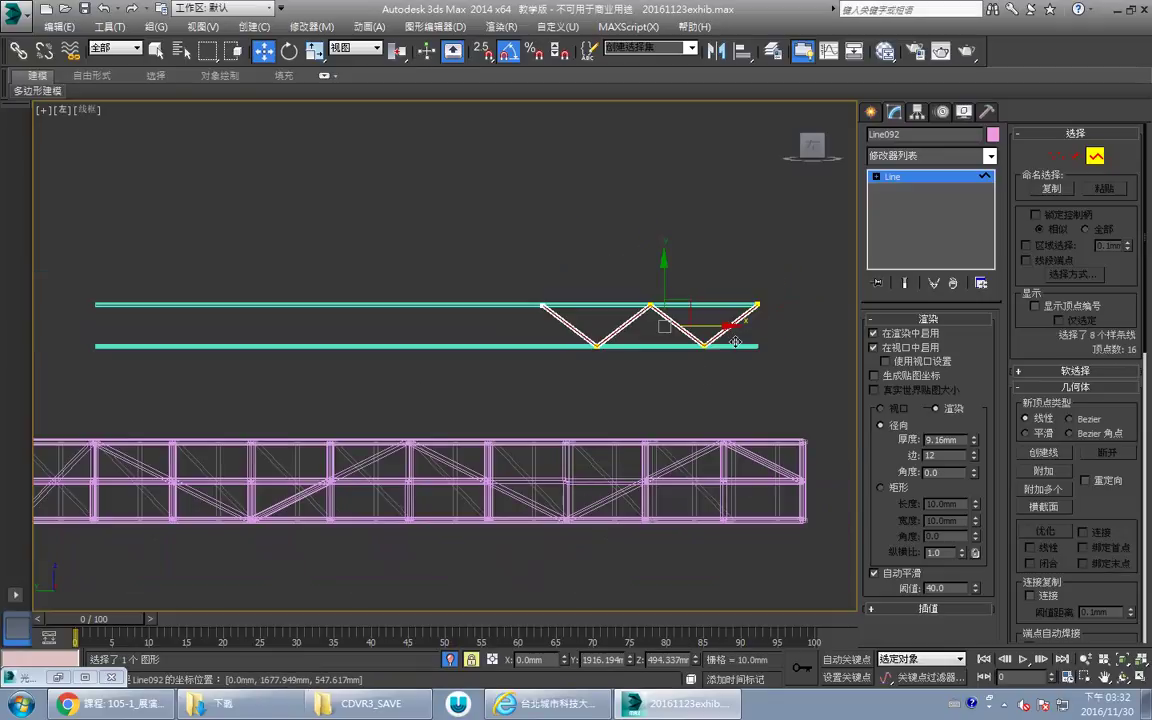
{"action": "left_click_drag", "start_coordinate": [757, 303], "coordinate": [543, 304], "text": "shift"}
{"action": "left_click_drag", "start_coordinate": [543, 304], "coordinate": [329, 307], "text": "shift"}
{"action": "key", "text": "s"}
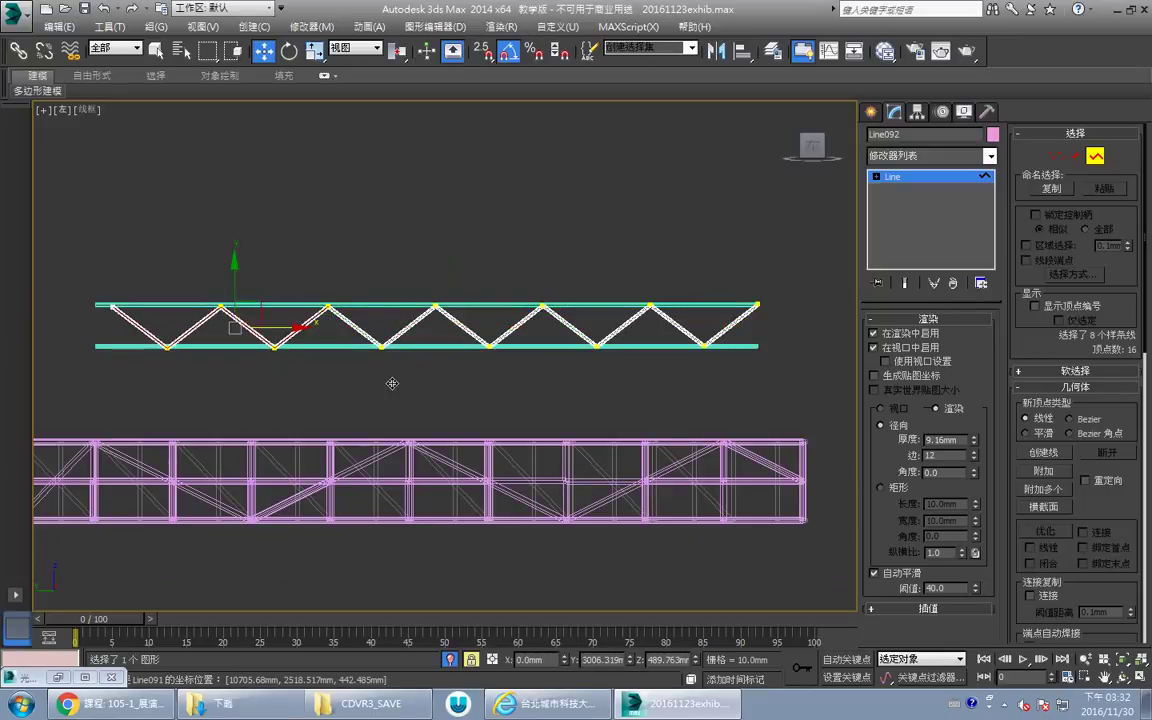
Leave sub-object editing and move the zigzag bracing along X in the perspective view to the rails, at about X 10814 mm.
{"action": "key", "text": "alt+w"}
{"action": "left_click", "coordinate": [582, 471]}
{"action": "key", "text": "alt+w"}
{"action": "key", "text": "z"}
{"action": "key", "text": "ctrl+r"}
{"action": "left_click_drag", "start_coordinate": [455, 386], "coordinate": [507, 404]}
{"action": "scroll", "coordinate": [507, 404], "scroll_direction": "down", "scroll_amount": 5}
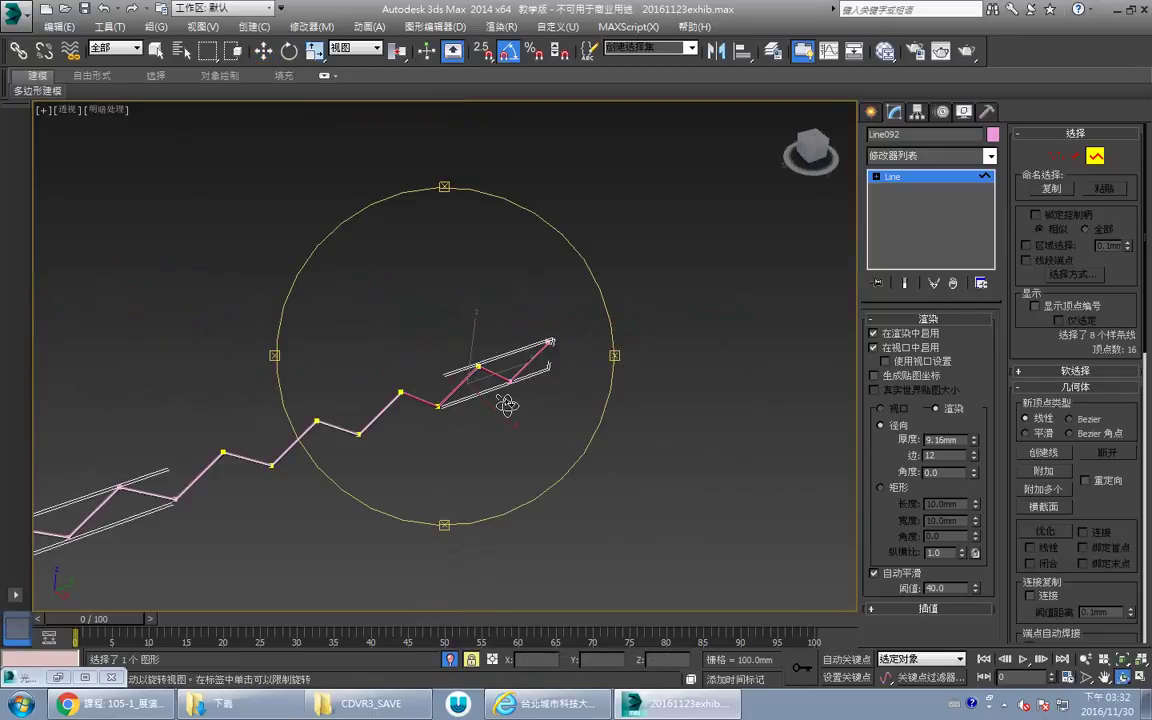
{"action": "middle_click_drag", "start_coordinate": [560, 438], "coordinate": [521, 243]}
{"action": "key", "text": "w"}
{"action": "key", "text": "1"}
{"action": "middle_click_drag", "start_coordinate": [560, 390], "coordinate": [466, 333]}
{"action": "scroll", "coordinate": [467, 331], "scroll_direction": "down", "scroll_amount": 7}
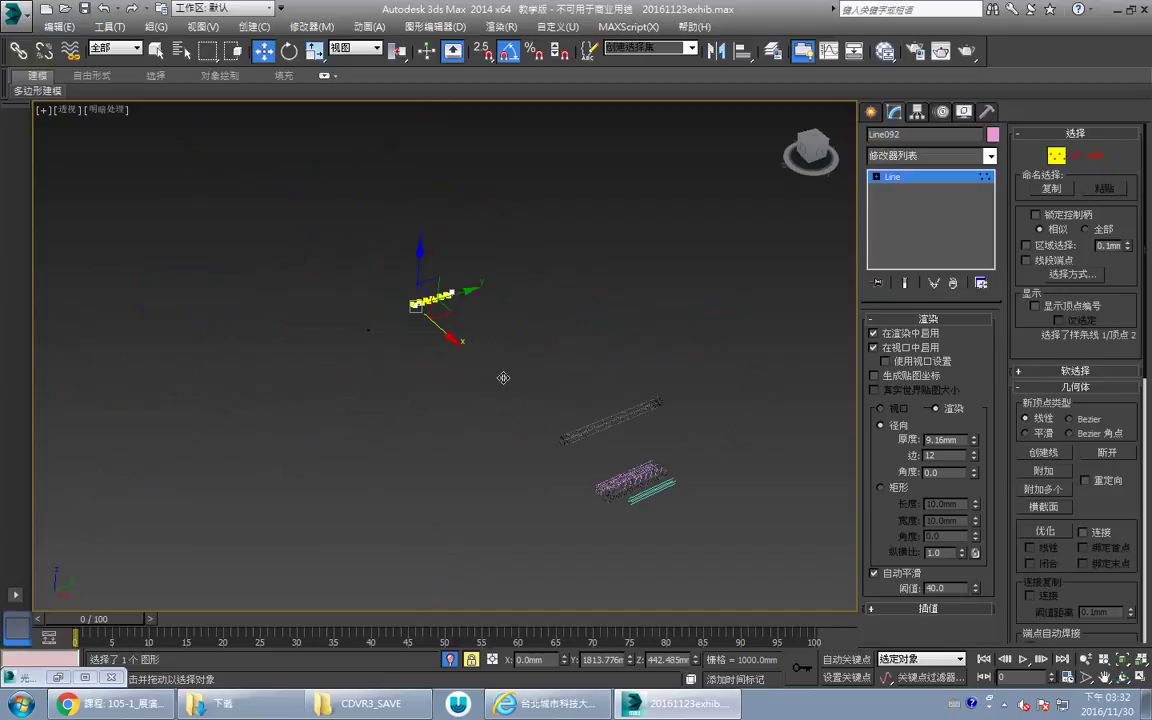
{"action": "left_click", "coordinate": [1056, 156]}
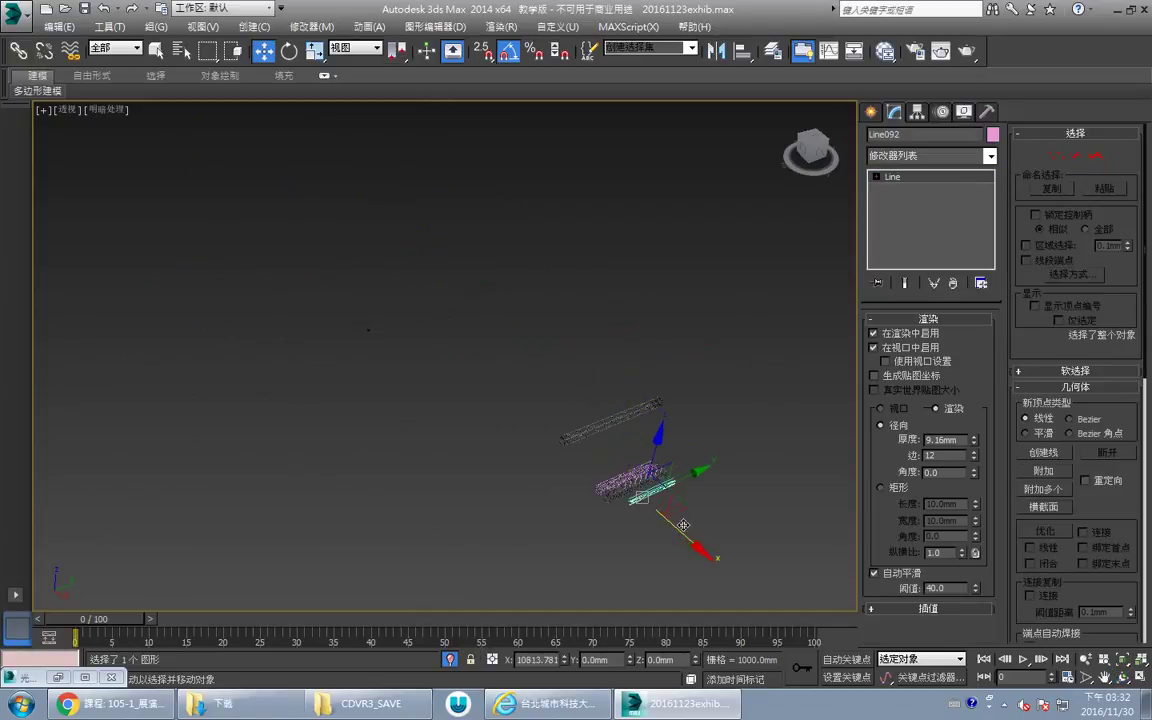
Align the zigzag bracing with the outer pair of rails in the top view, at about X 10820 mm.
{"action": "key", "text": "z"}
{"action": "middle_click_drag", "start_coordinate": [499, 428], "coordinate": [528, 425]}
{"action": "key", "text": "alt+w"}
{"action": "right_click", "coordinate": [232, 224]}
{"action": "key", "text": "alt+w"}
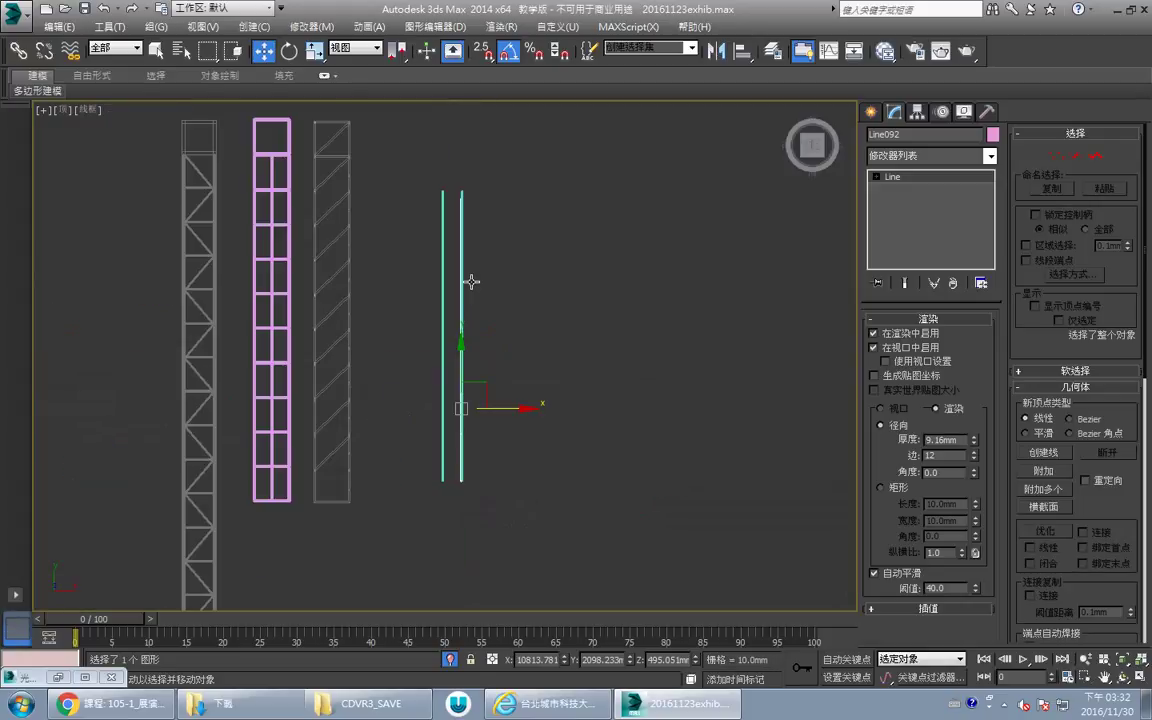
{"action": "scroll", "coordinate": [471, 282], "scroll_direction": "up", "scroll_amount": 3}
{"action": "left_click_drag", "start_coordinate": [482, 436], "coordinate": [485, 432]}
Copy the zigzag bracing as one instance about 114 mm along X onto the opposite pair of rails.
{"action": "key", "text": "alt+w"}
{"action": "right_click", "coordinate": [693, 232]}
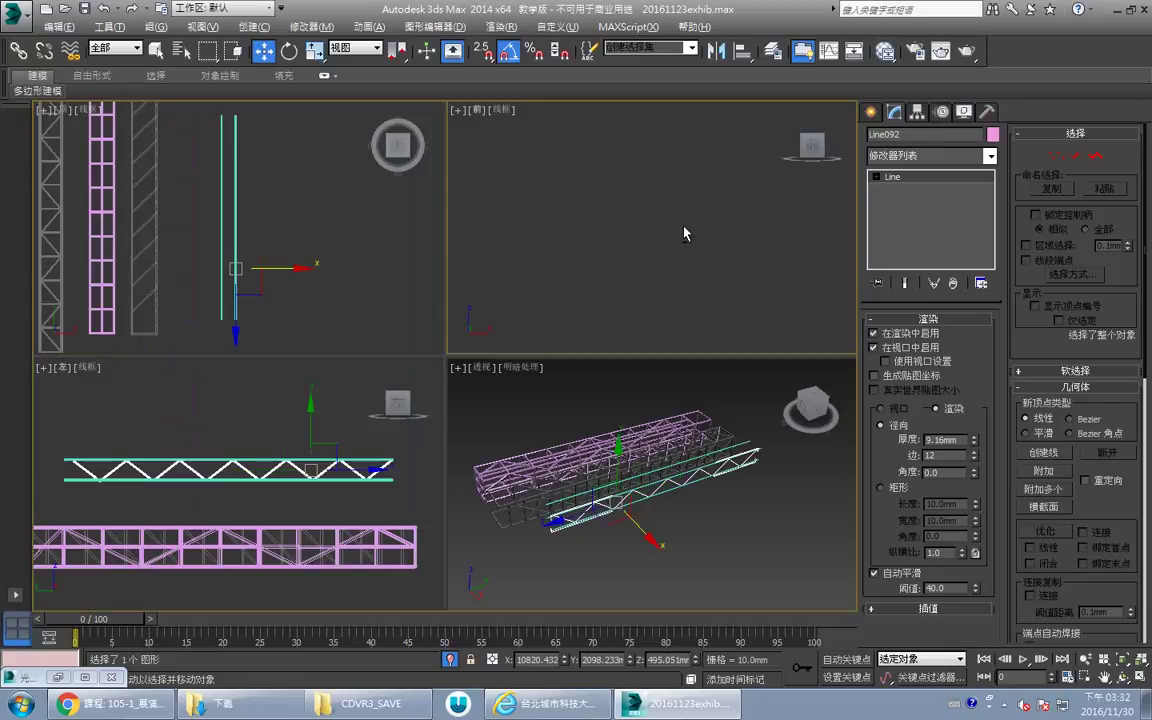
{"action": "key", "text": "alt+w"}
{"action": "key", "text": "z"}
{"action": "key", "text": "alt+w"}
{"action": "right_click", "coordinate": [653, 436]}
{"action": "key", "text": "alt+w"}
{"action": "middle_click_drag", "start_coordinate": [656, 440], "coordinate": [432, 319], "text": "alt"}
{"action": "scroll", "coordinate": [531, 360], "scroll_direction": "up", "scroll_amount": 3}
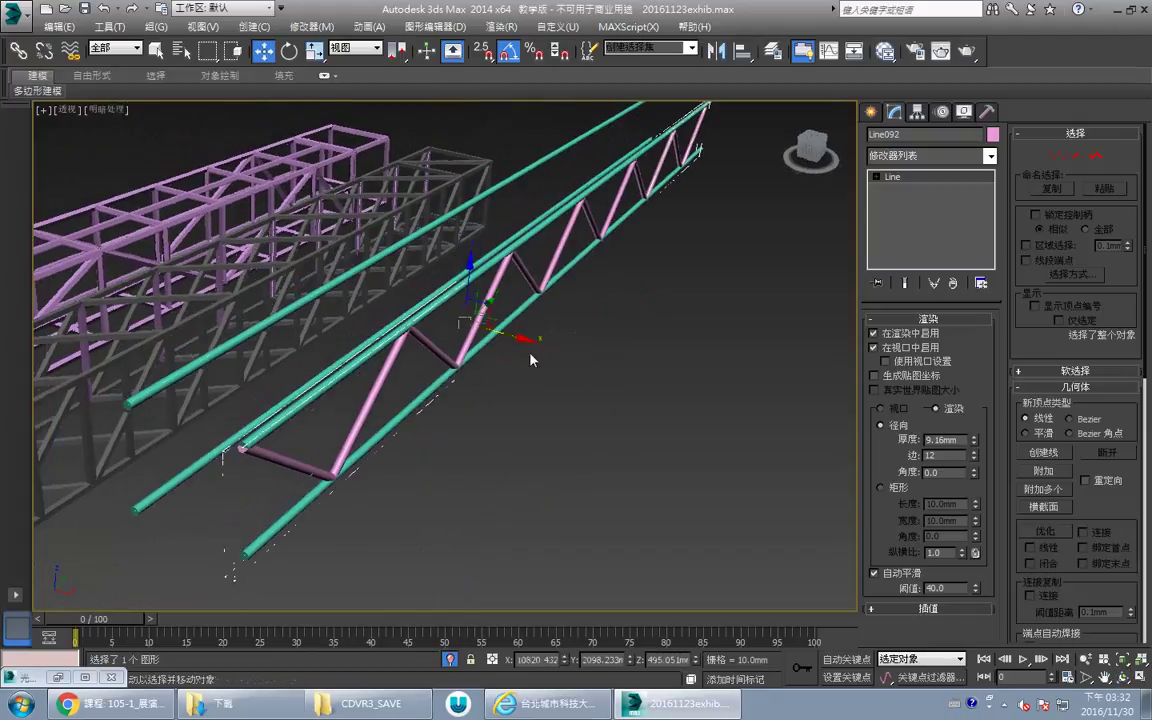
{"action": "left_click_drag", "start_coordinate": [516, 335], "coordinate": [428, 331], "text": "shift"}
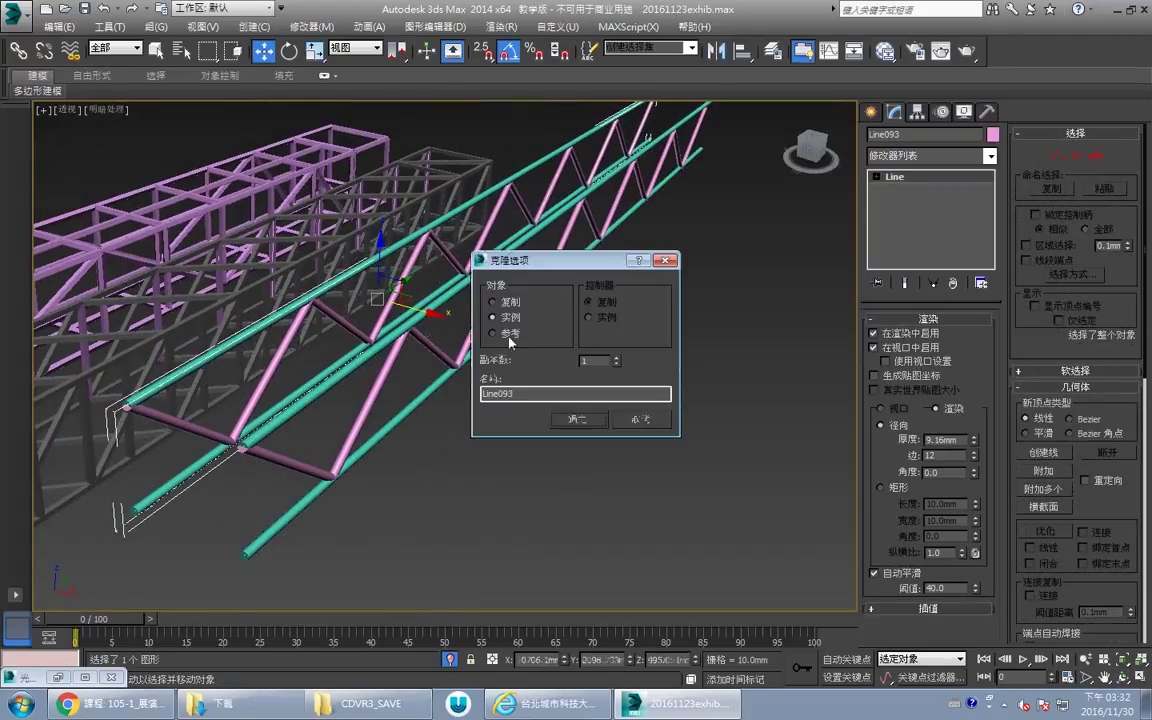
{"action": "left_click", "coordinate": [572, 423]}
Rotate an instanced copy of the zigzag bracing by 90° so that it lies flat.
{"action": "key", "text": "e"}
{"action": "left_click_drag", "start_coordinate": [420, 269], "coordinate": [451, 334], "text": "shift"}
{"action": "left_click", "coordinate": [575, 418]}
Centre the flat bracing between the two sets of rails in the top view, at about X 10763.5 mm.
{"action": "key", "text": "alt+w"}
{"action": "right_click", "coordinate": [296, 232]}
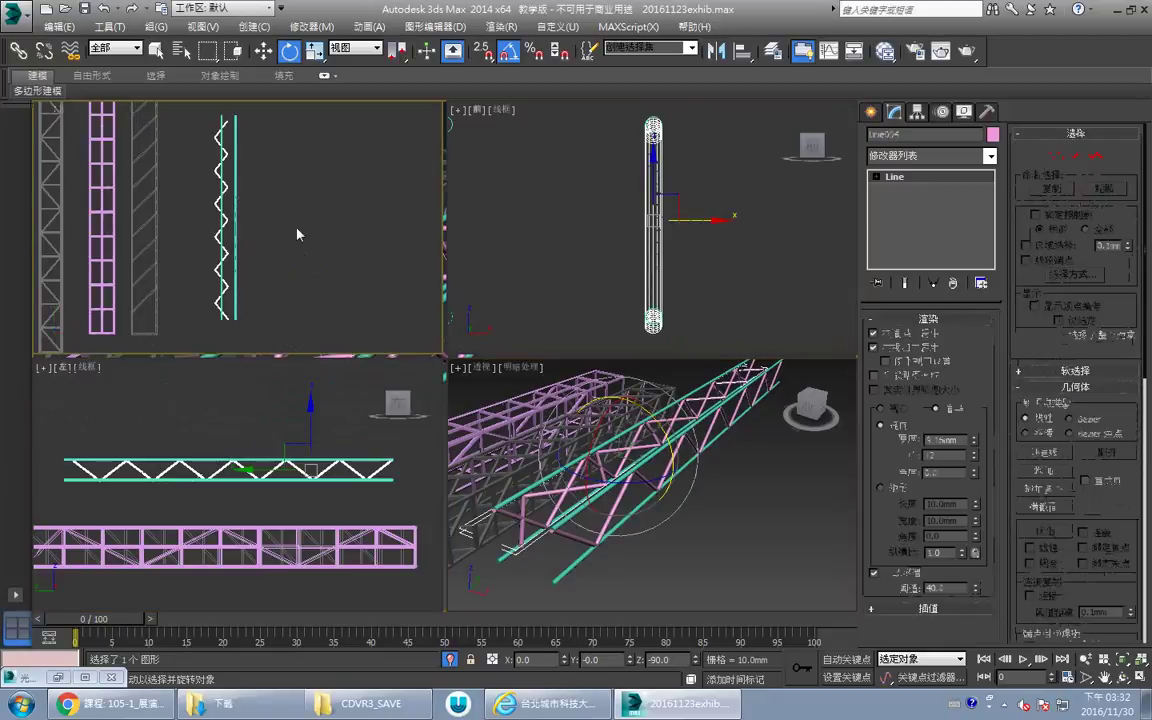
{"action": "key", "text": "alt+w"}
{"action": "scroll", "coordinate": [432, 395], "scroll_direction": "up", "scroll_amount": 4}
{"action": "key", "text": "w"}
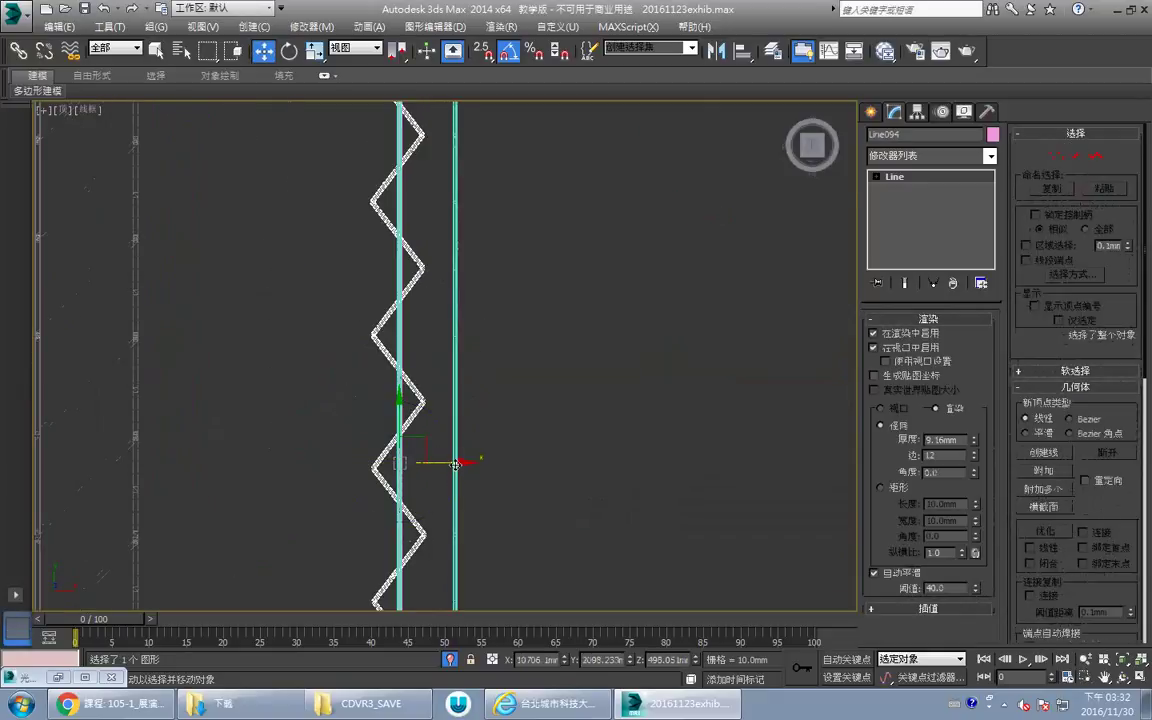
{"action": "mouse_move", "coordinate": [465, 465]}
{"action": "left_mouse_down"}
{"action": "mouse_move", "coordinate": [501, 463]}
{"action": "mouse_move", "coordinate": [482, 465]}
{"action": "left_mouse_up"}
Lower the flat bracing onto the bottom rails and copy one instance up to the top rails at about Z 550 mm.
{"action": "key", "text": "alt+w"}
{"action": "right_click", "coordinate": [687, 470]}
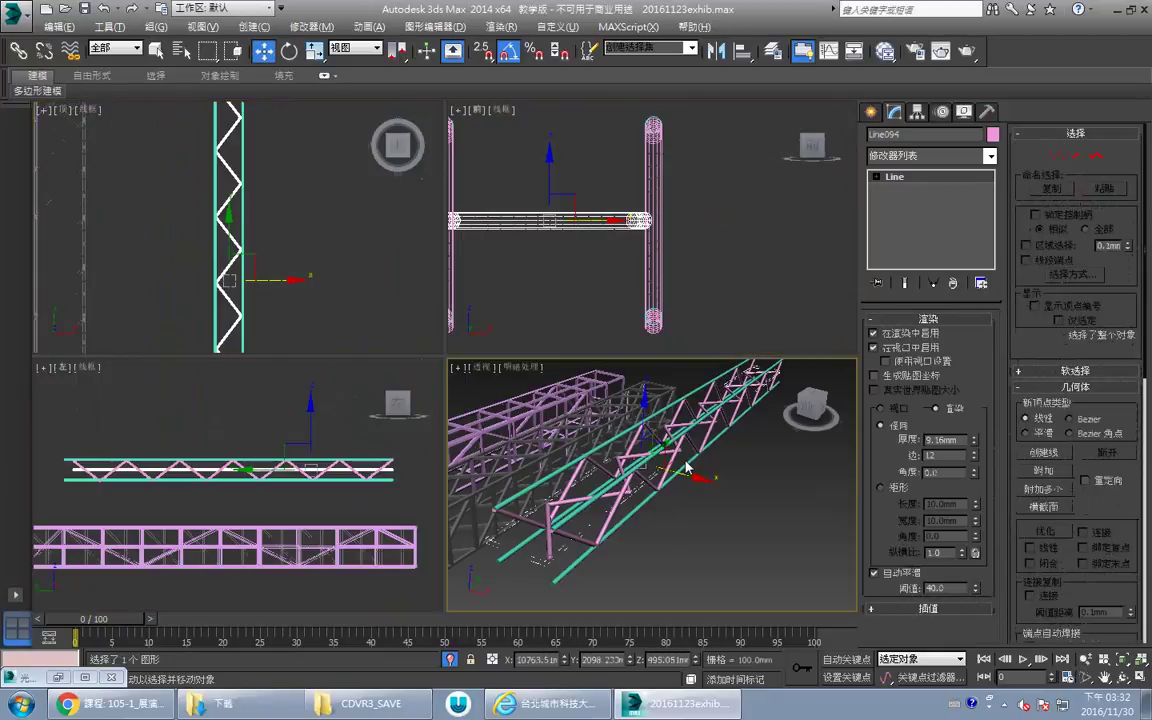
{"action": "key", "text": "alt+w"}
{"action": "middle_click_drag", "start_coordinate": [415, 385], "coordinate": [471, 342], "text": "alt"}
{"action": "middle_click_drag", "start_coordinate": [482, 290], "coordinate": [413, 293]}
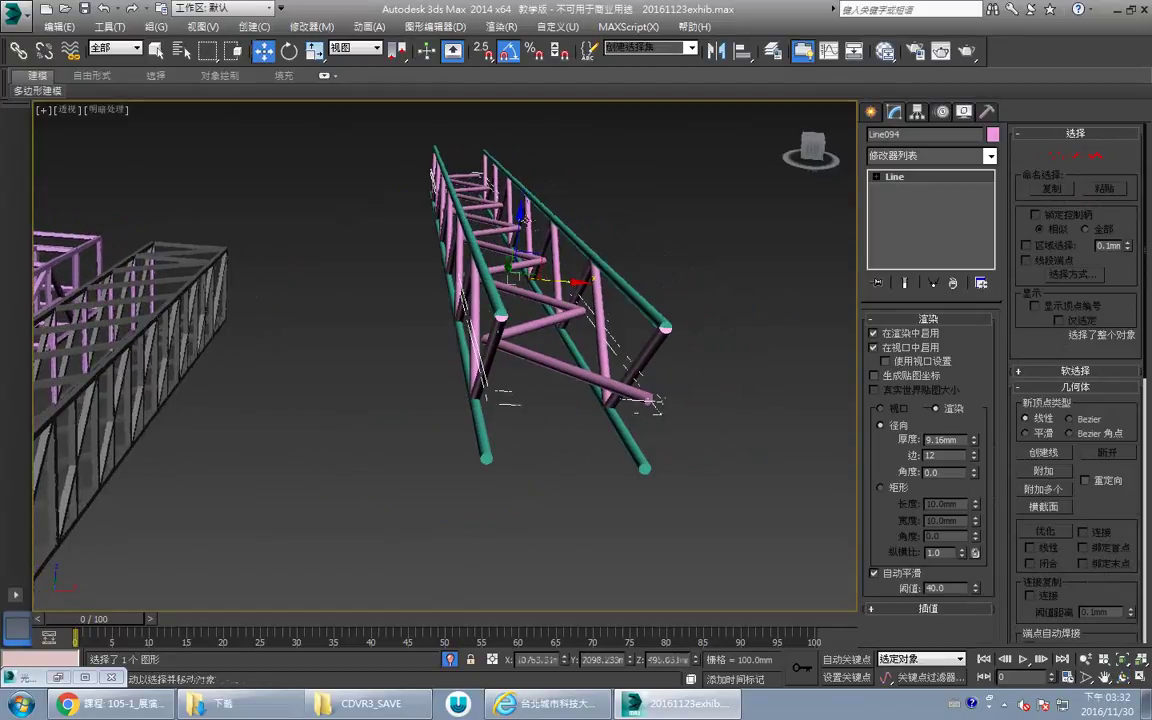
{"action": "mouse_move", "coordinate": [518, 221]}
{"action": "left_mouse_down"}
{"action": "mouse_move", "coordinate": [516, 262]}
{"action": "mouse_move", "coordinate": [523, 167]}
{"action": "left_mouse_up"}
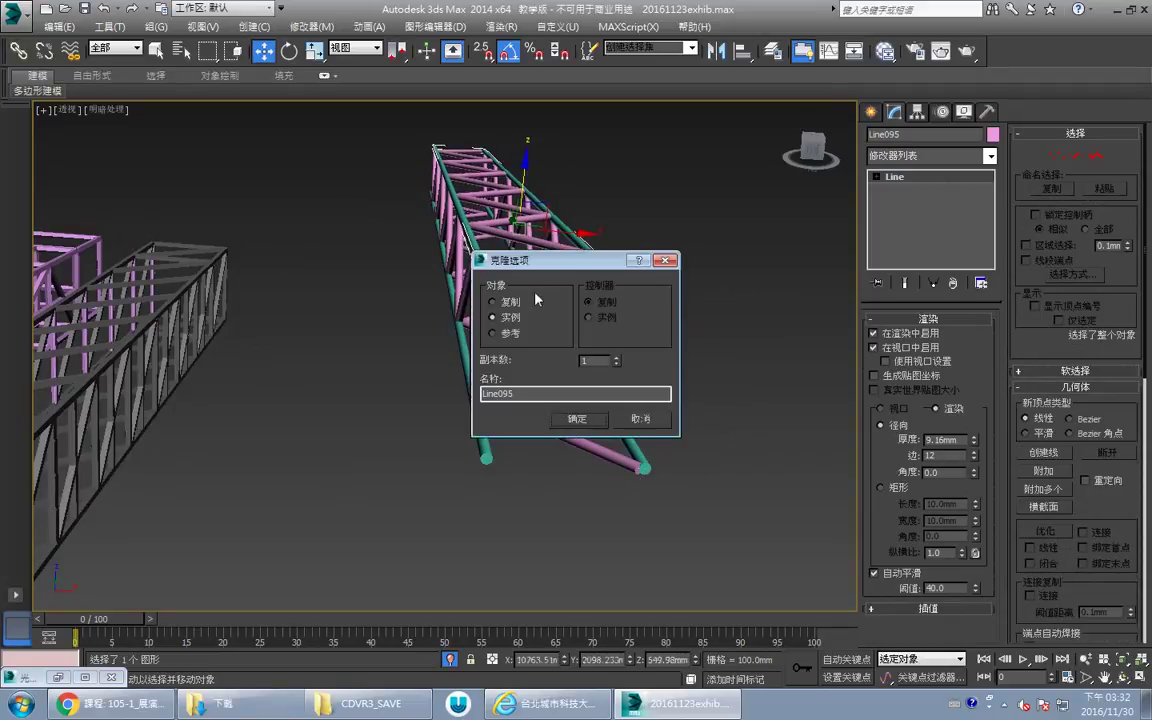
{"action": "left_click", "coordinate": [584, 418]}
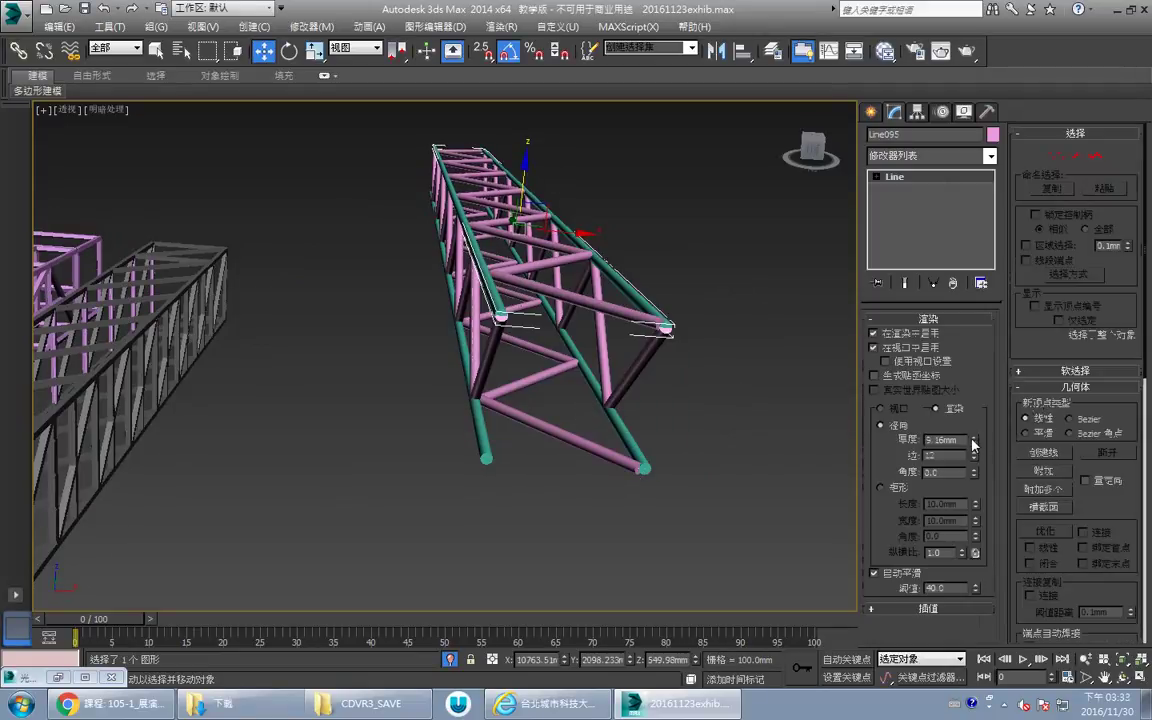
Reduce the radial rendering thickness of the instanced bracing to 5.404 mm and check it around the truss.
{"action": "mouse_move", "coordinate": [974, 443]}
{"action": "left_mouse_down"}
{"action": "mouse_move", "coordinate": [976, 481]}
{"action": "mouse_move", "coordinate": [974, 463]}
{"action": "left_mouse_up"}
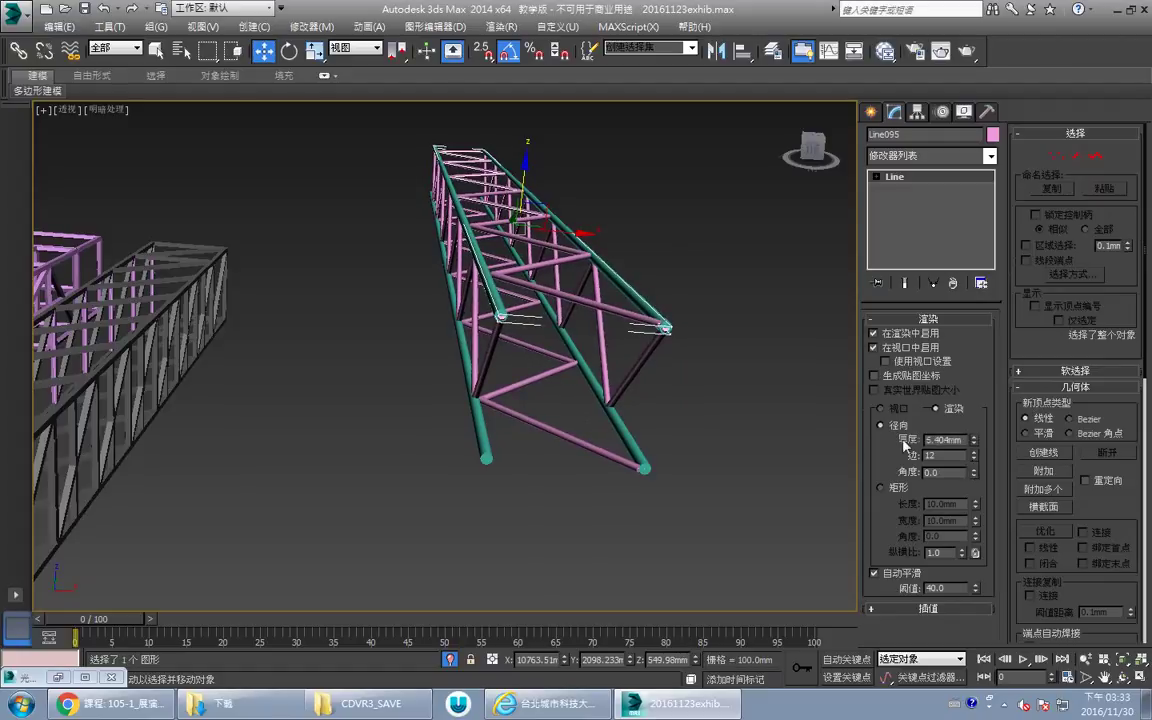
{"action": "key", "text": "ctrl+r"}
{"action": "left_click_drag", "start_coordinate": [483, 307], "coordinate": [360, 348]}
{"action": "middle_click_drag", "start_coordinate": [360, 348], "coordinate": [406, 298]}
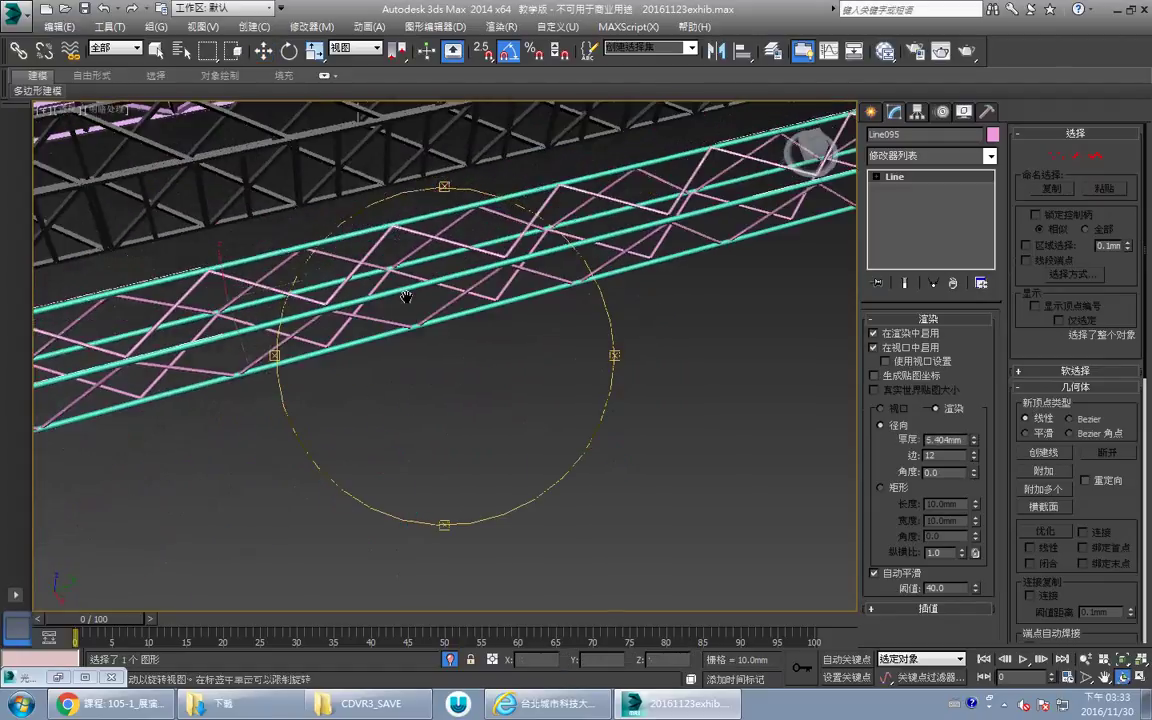
{"action": "left_click_drag", "start_coordinate": [406, 297], "coordinate": [561, 291]}
Select the rails and all four bracing shapes and collapse them into a single mesh object.
{"action": "key", "text": "w"}
{"action": "left_click_drag", "start_coordinate": [465, 424], "coordinate": [462, 427]}
{"action": "left_click", "coordinate": [987, 113]}
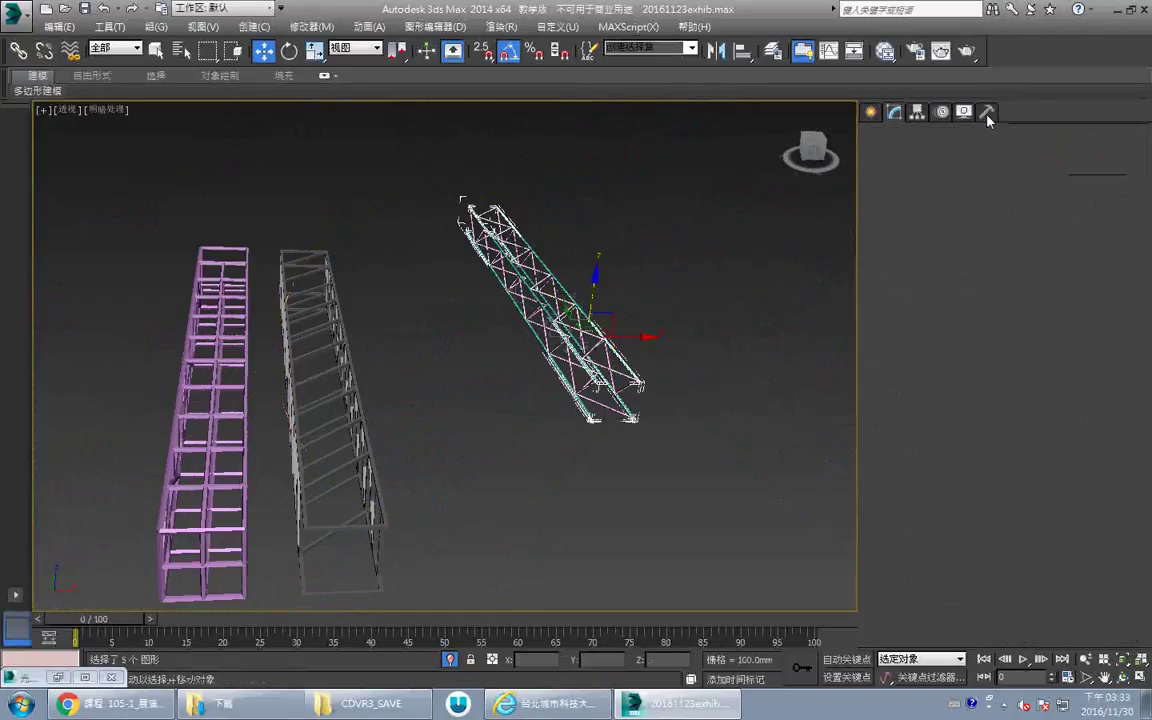
{"action": "left_click", "coordinate": [957, 423]}
{"action": "left_click", "coordinate": [704, 329]}
Select the collapsed round-tube truss and change its object colour to grey.
{"action": "middle_click_drag", "start_coordinate": [522, 277], "coordinate": [447, 311], "text": "alt"}
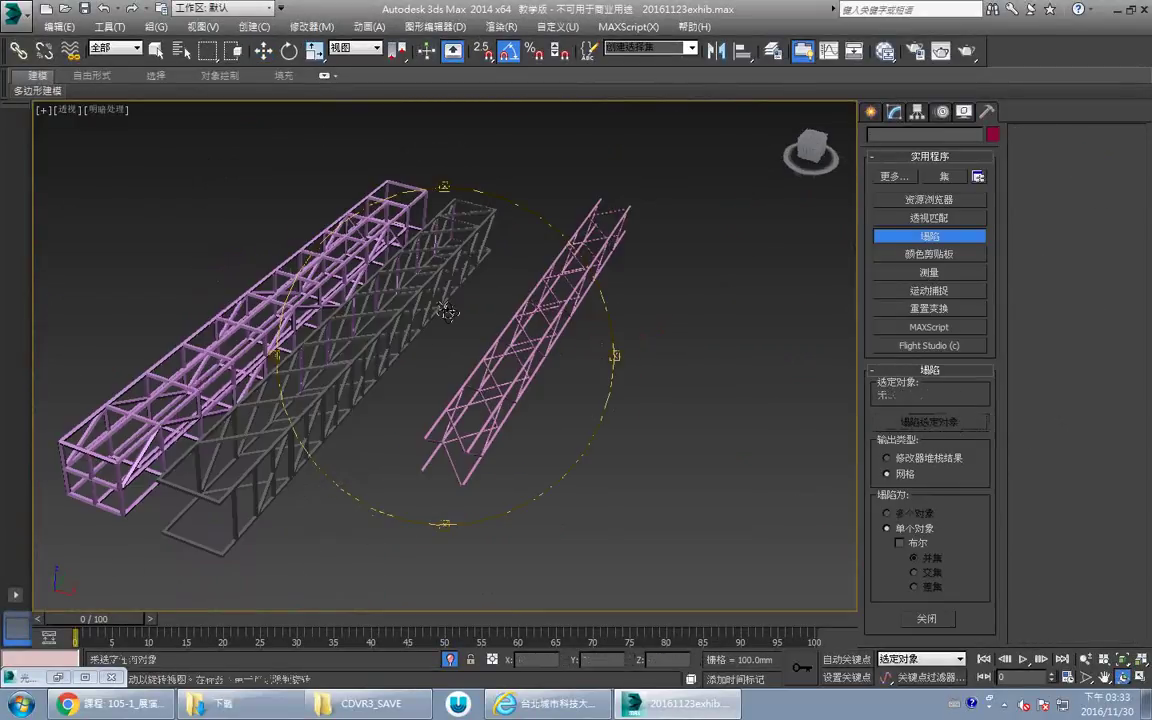
{"action": "left_click", "coordinate": [555, 320]}
{"action": "left_click", "coordinate": [992, 135]}
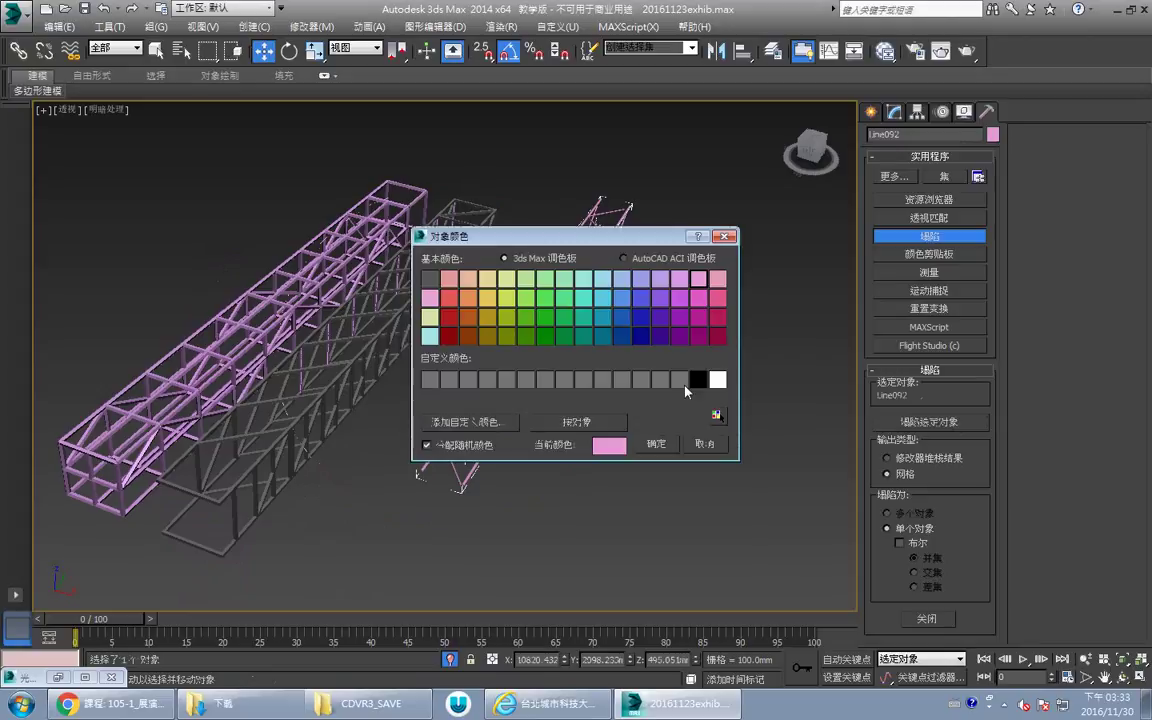
{"action": "left_click", "coordinate": [663, 448]}
Compare the three trusses, leave isolation mode and examine them beside the booth in the full exhibition scene.
{"action": "middle_click_drag", "start_coordinate": [611, 326], "coordinate": [658, 357]}
{"action": "scroll", "coordinate": [531, 321], "scroll_direction": "up", "scroll_amount": 3}
{"action": "scroll", "coordinate": [522, 331], "scroll_direction": "down", "scroll_amount": 5}
{"action": "scroll", "coordinate": [606, 314], "scroll_direction": "down", "scroll_amount": 4}
{"action": "scroll", "coordinate": [604, 316], "scroll_direction": "up", "scroll_amount": 4}
{"action": "scroll", "coordinate": [604, 316], "scroll_direction": "down", "scroll_amount": 5}
{"action": "scroll", "coordinate": [606, 318], "scroll_direction": "up", "scroll_amount": 5}
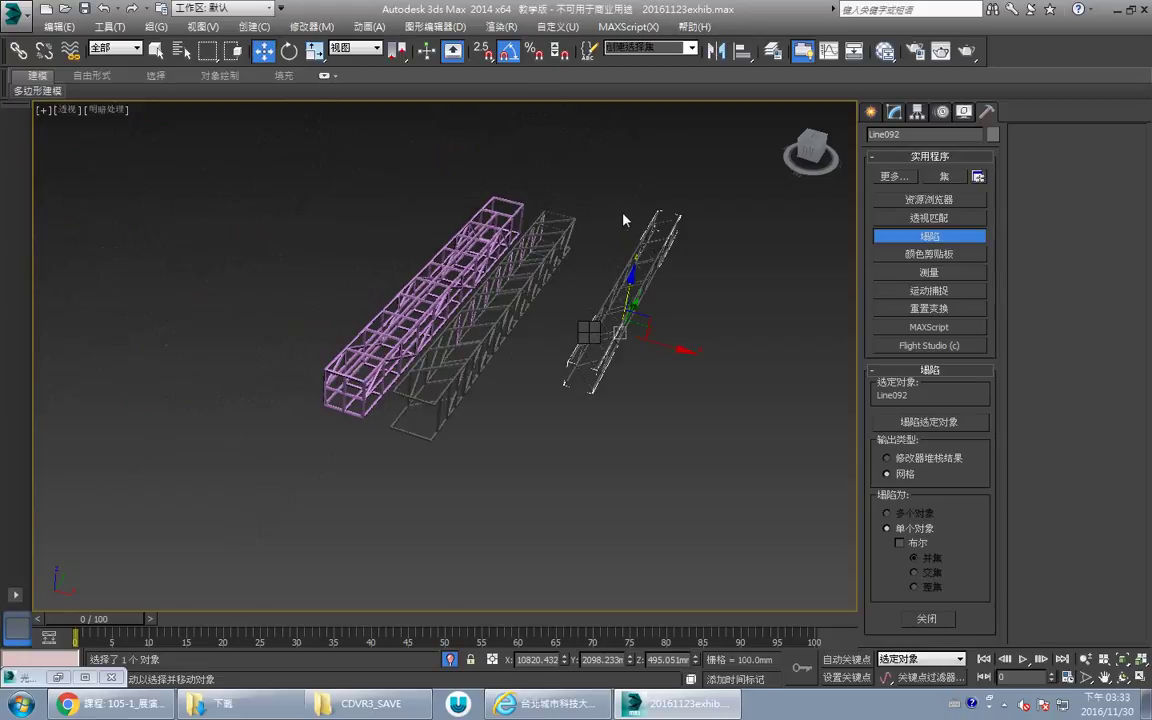
{"action": "key", "text": "alt+q"}
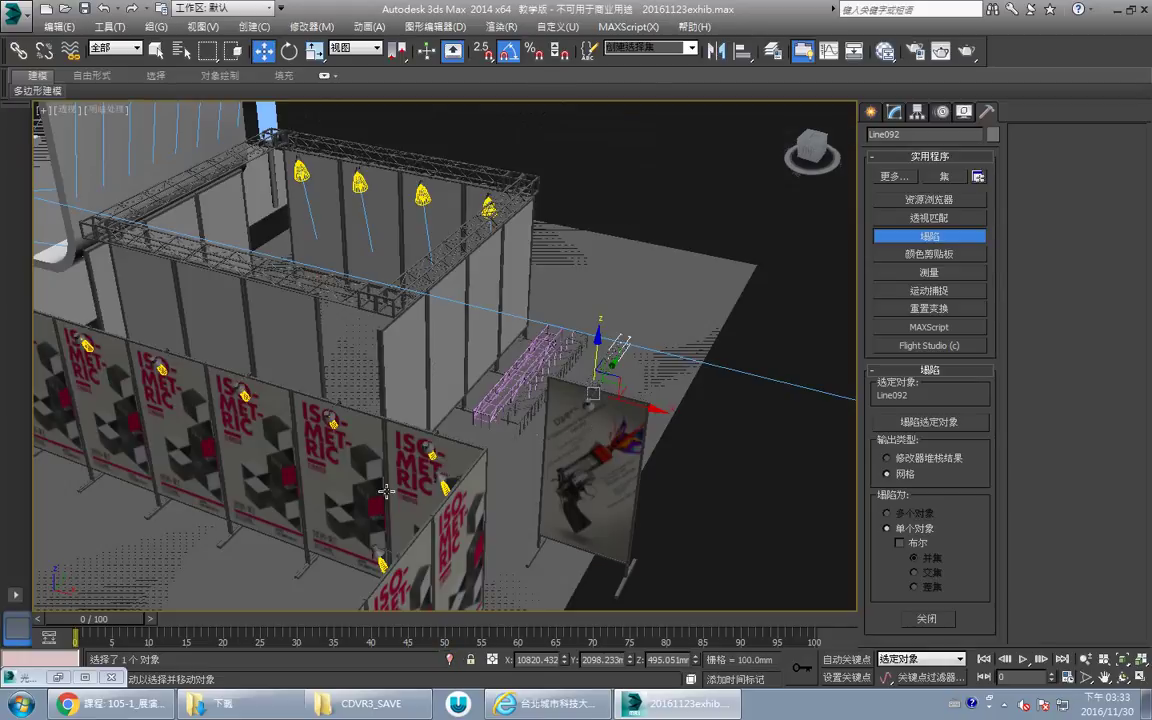
{"action": "middle_click_drag", "start_coordinate": [460, 446], "coordinate": [568, 389]}
{"action": "scroll", "coordinate": [573, 348], "scroll_direction": "down", "scroll_amount": 1}
{"action": "scroll", "coordinate": [712, 288], "scroll_direction": "down", "scroll_amount": 2}
{"action": "scroll", "coordinate": [568, 389], "scroll_direction": "up", "scroll_amount": 3}
{"action": "scroll", "coordinate": [568, 389], "scroll_direction": "down", "scroll_amount": 1}
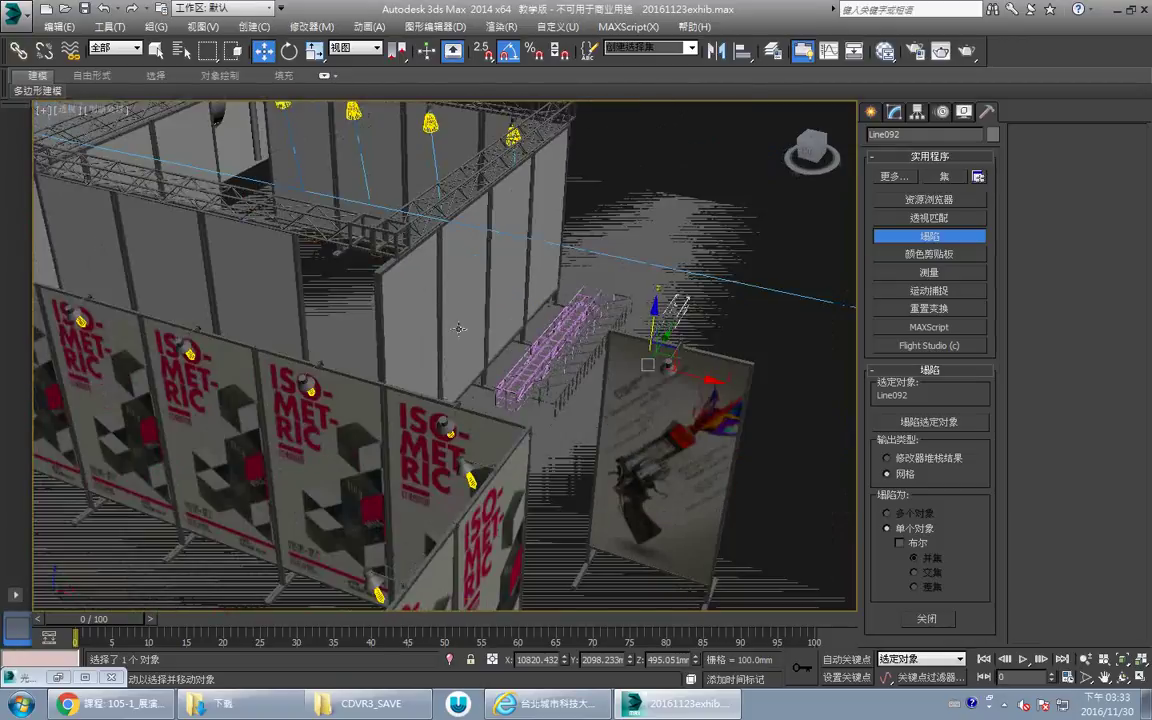
Examine the exhibition scene, comparing the pavilion with its roof trusses and the poster booth with its truss frame.
{"action": "scroll", "coordinate": [484, 355], "scroll_direction": "down", "scroll_amount": 1}
{"action": "middle_click_drag", "start_coordinate": [420, 367], "coordinate": [449, 371]}
{"action": "scroll", "coordinate": [419, 391], "scroll_direction": "down", "scroll_amount": 3}
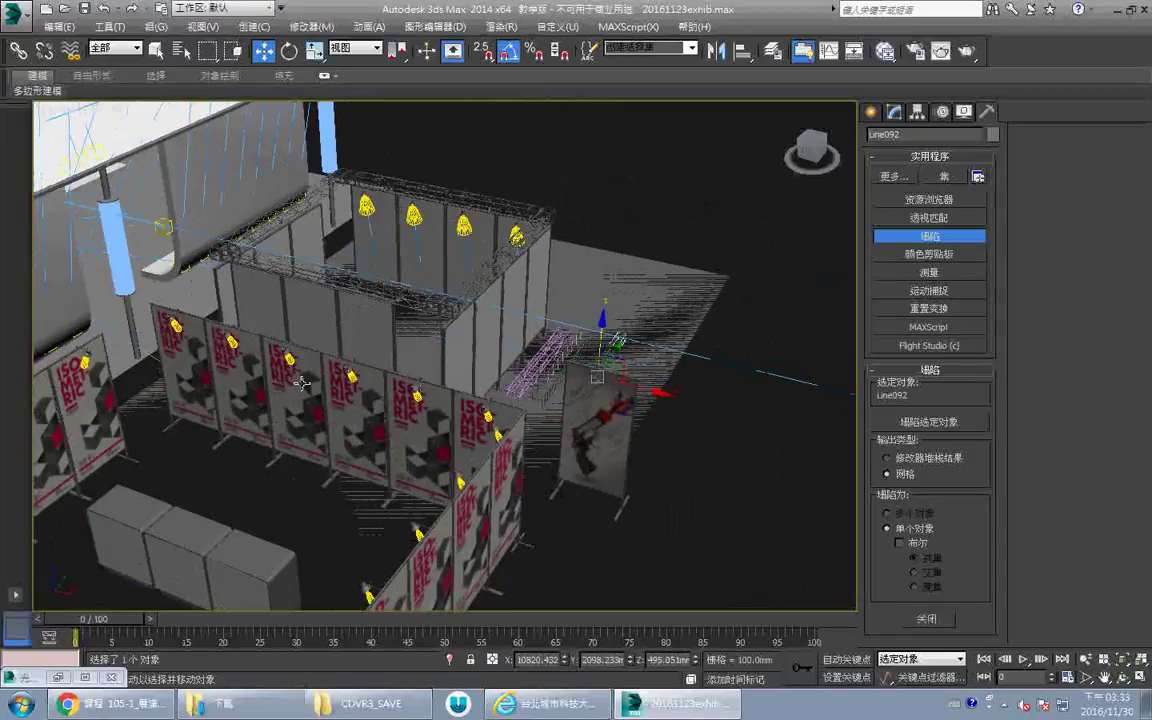
{"action": "scroll", "coordinate": [345, 392], "scroll_direction": "down", "scroll_amount": 2}
{"action": "middle_click_drag", "start_coordinate": [345, 392], "coordinate": [770, 432]}
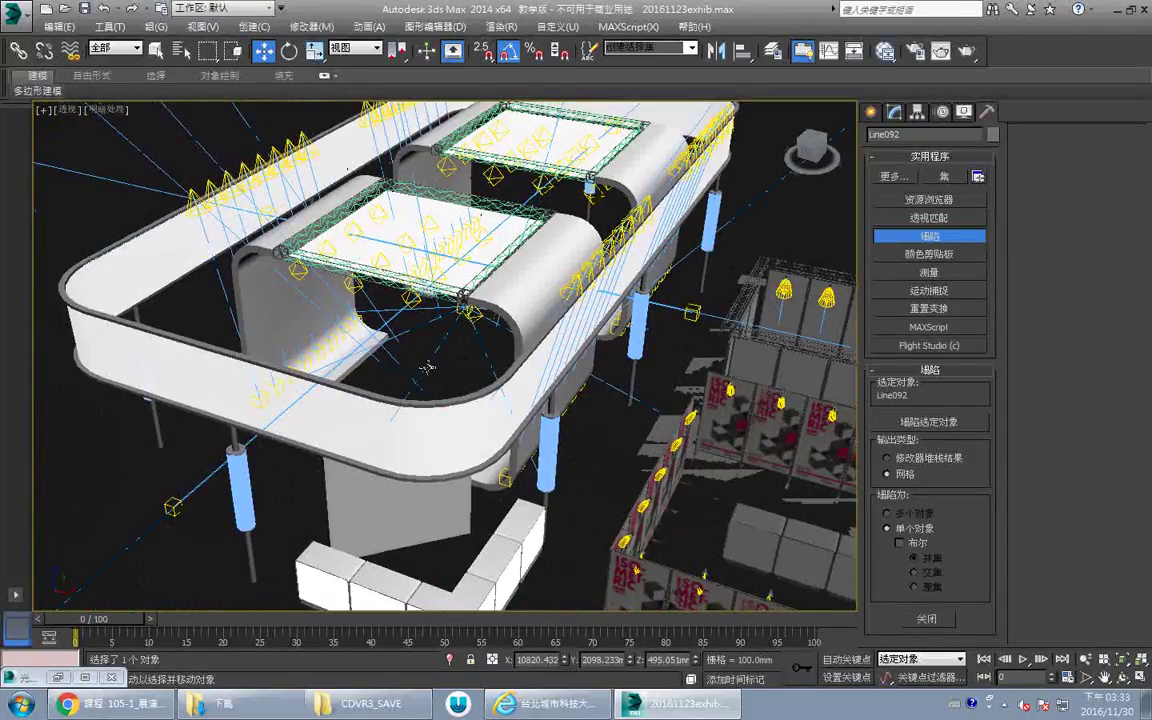
{"action": "middle_click_drag", "start_coordinate": [404, 455], "coordinate": [384, 542], "text": "alt"}
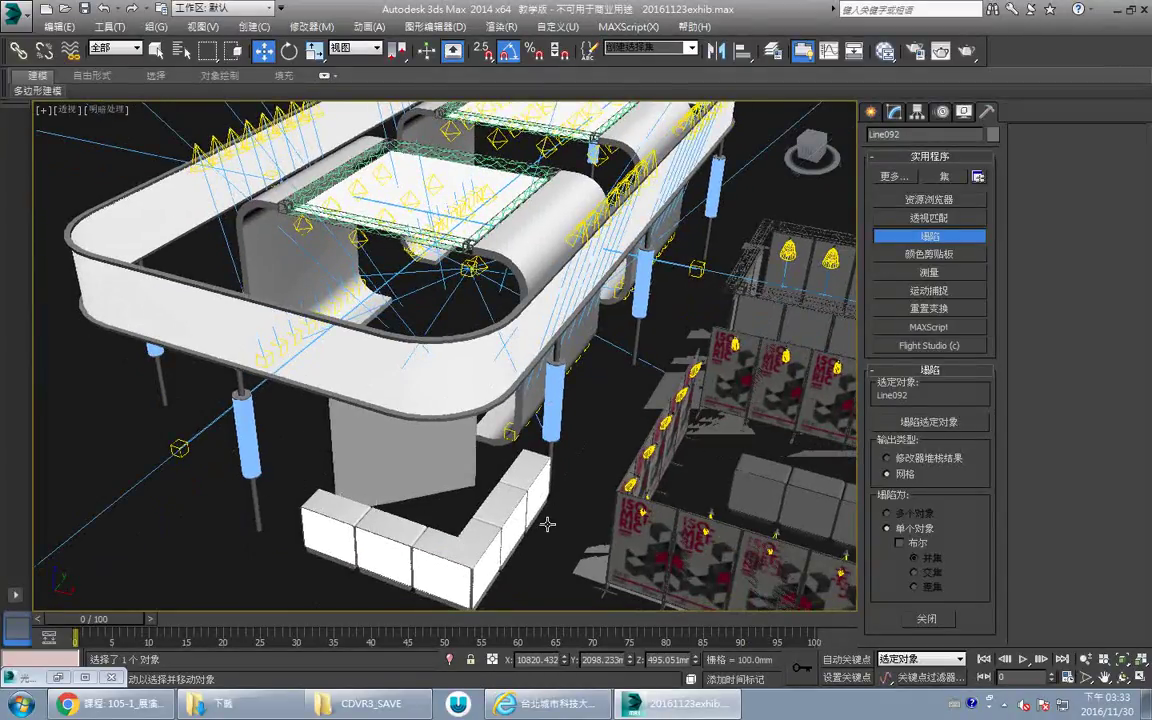
{"action": "middle_click_drag", "start_coordinate": [683, 394], "coordinate": [331, 378]}
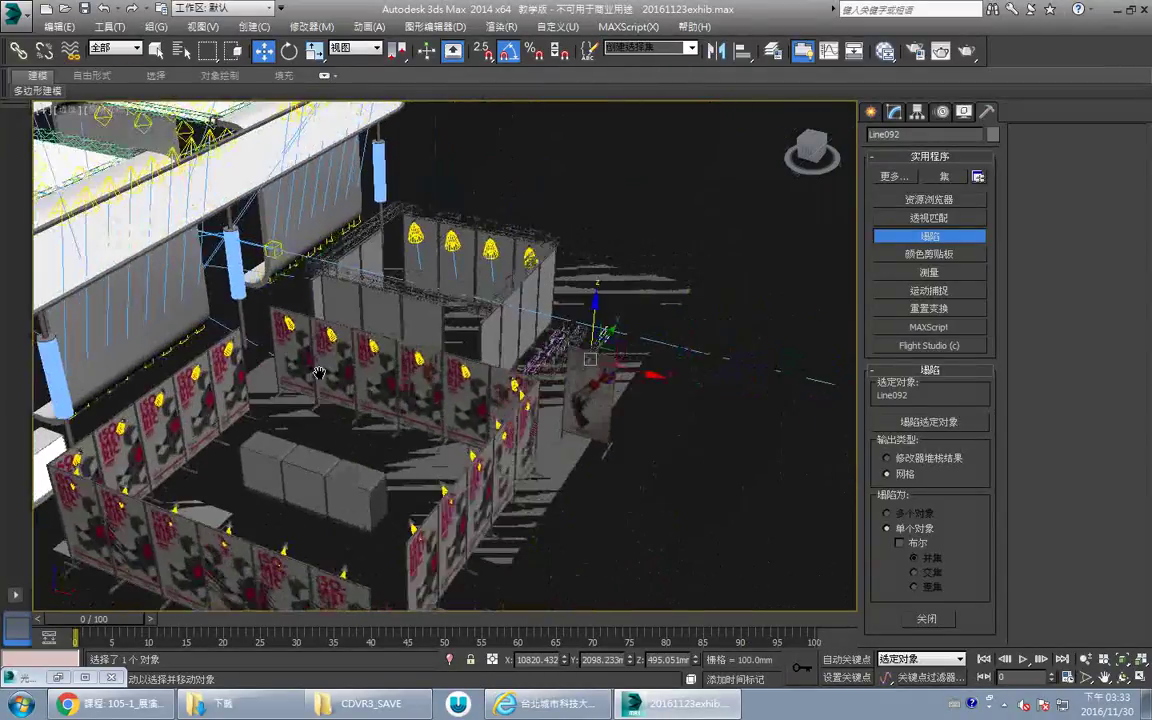
{"action": "scroll", "coordinate": [334, 379], "scroll_direction": "up", "scroll_amount": 2}
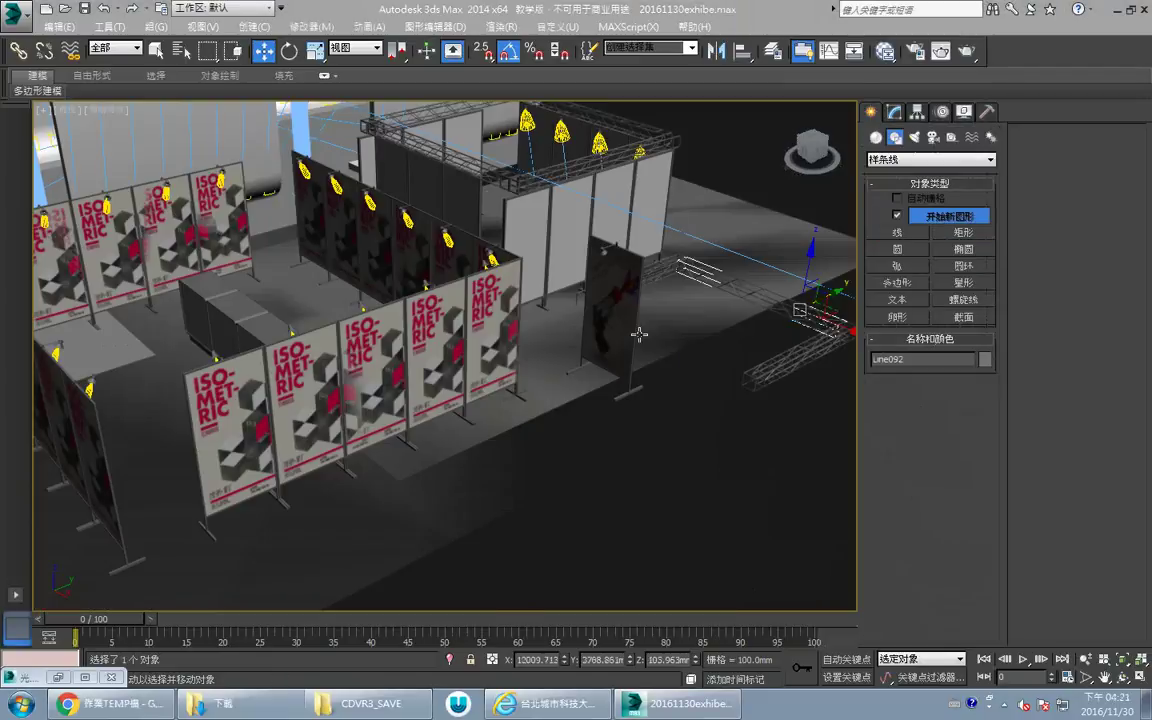
Select the three truss sections lying on the floor beside the booth to point them out.
{"action": "scroll", "coordinate": [638, 329], "scroll_direction": "up", "scroll_amount": 5}
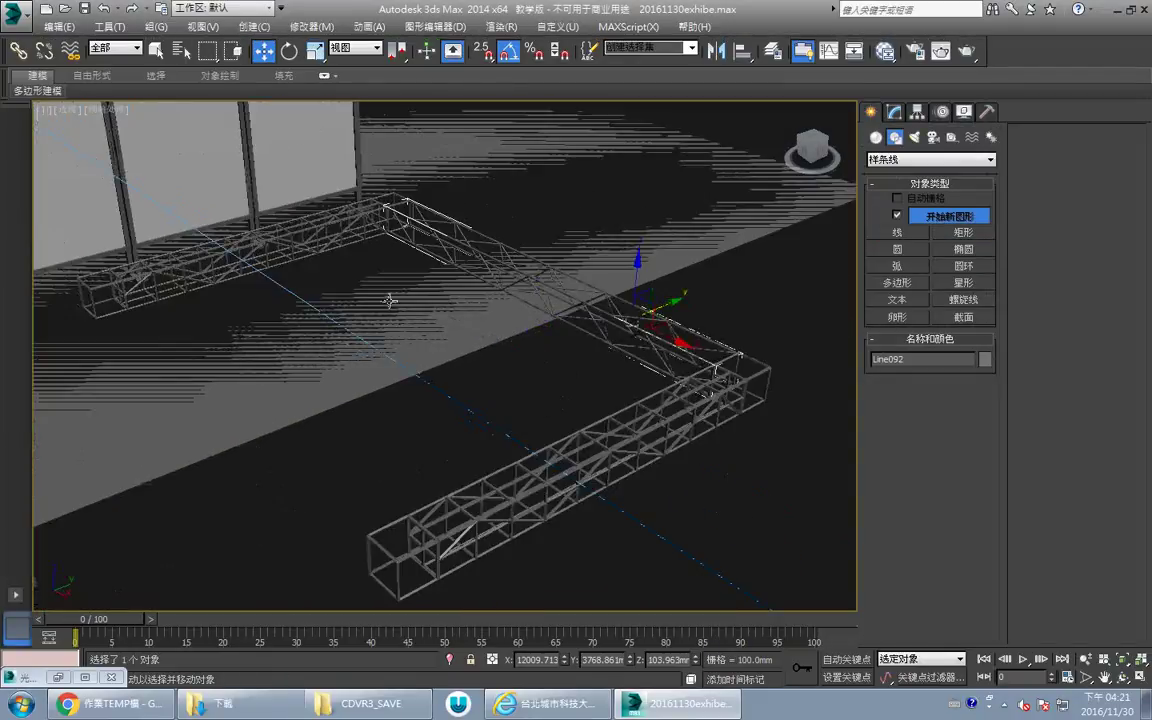
{"action": "left_click", "coordinate": [363, 216]}
{"action": "left_click", "coordinate": [479, 258], "text": "ctrl"}
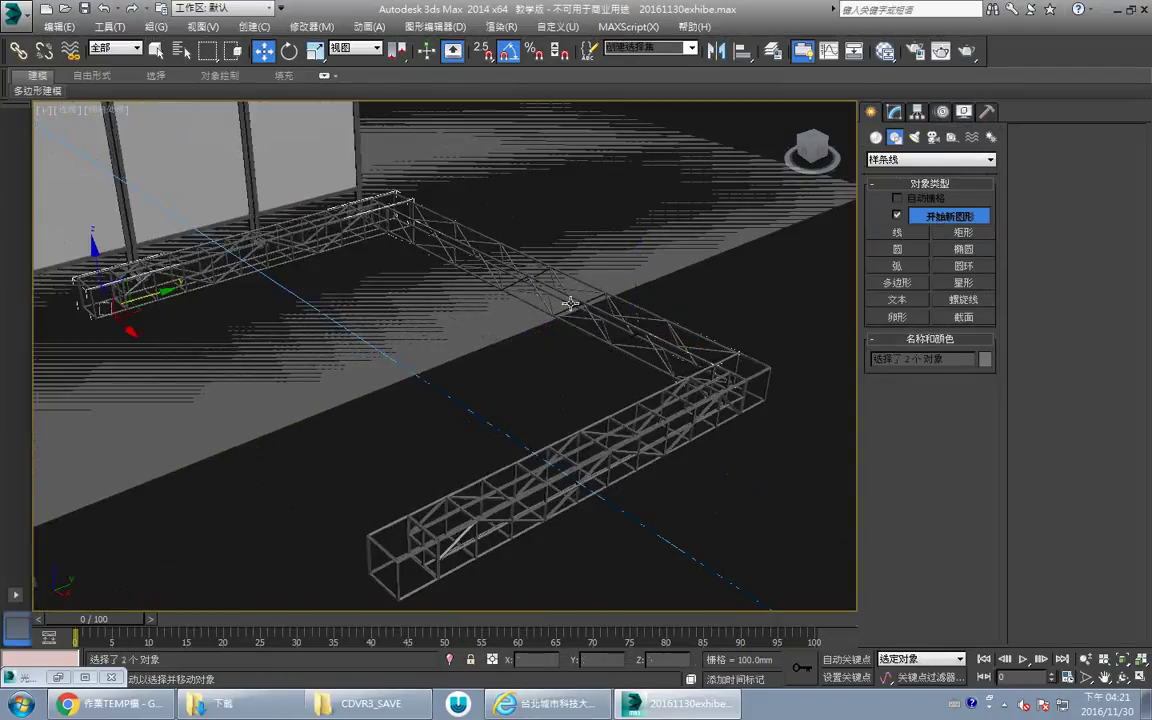
{"action": "left_click", "coordinate": [570, 303]}
{"action": "left_click", "coordinate": [352, 200], "text": "ctrl"}
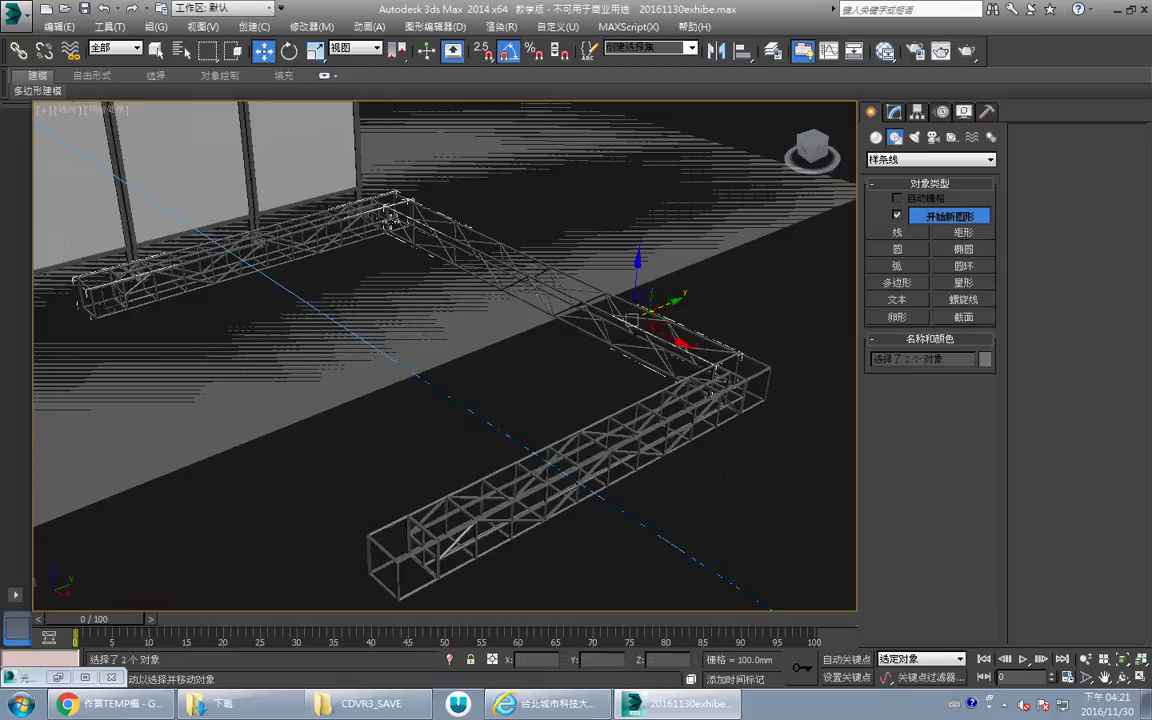
{"action": "left_click", "coordinate": [636, 431], "text": "ctrl"}
Examine the green trusses framing the pavilion's two roof panels and show the display settings.
{"action": "scroll", "coordinate": [636, 431], "scroll_direction": "down", "scroll_amount": 4}
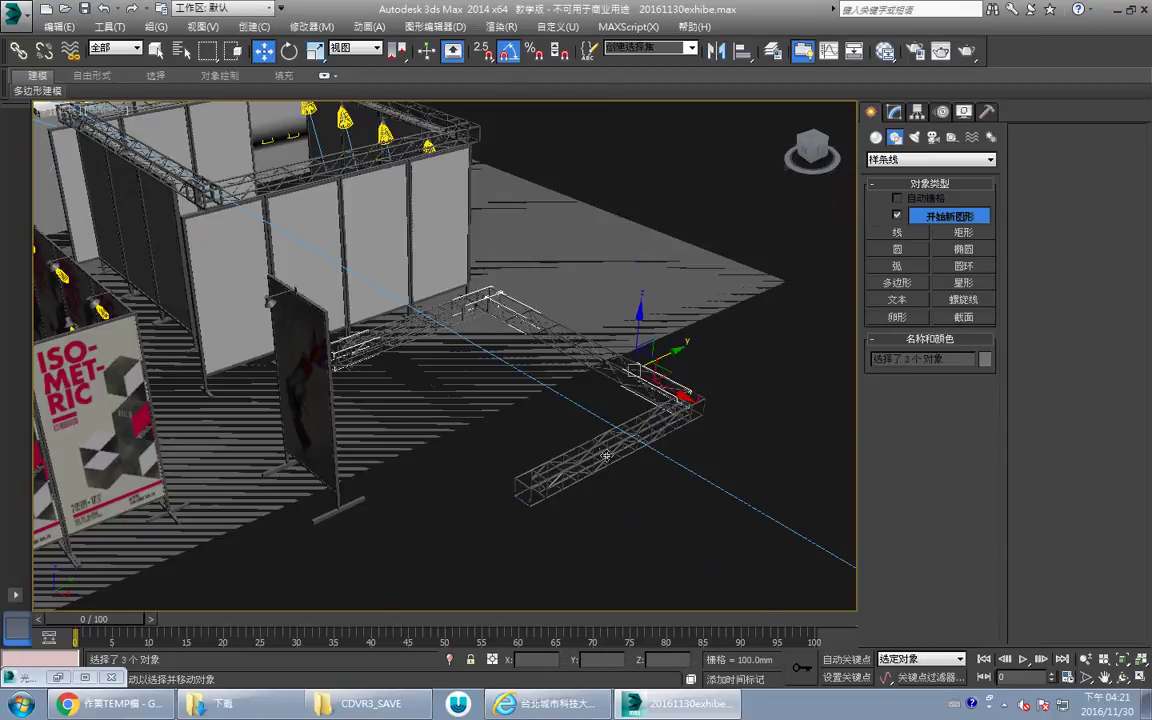
{"action": "scroll", "coordinate": [606, 455], "scroll_direction": "down", "scroll_amount": 8}
{"action": "scroll", "coordinate": [267, 260], "scroll_direction": "up", "scroll_amount": 8}
{"action": "left_click", "coordinate": [267, 260]}
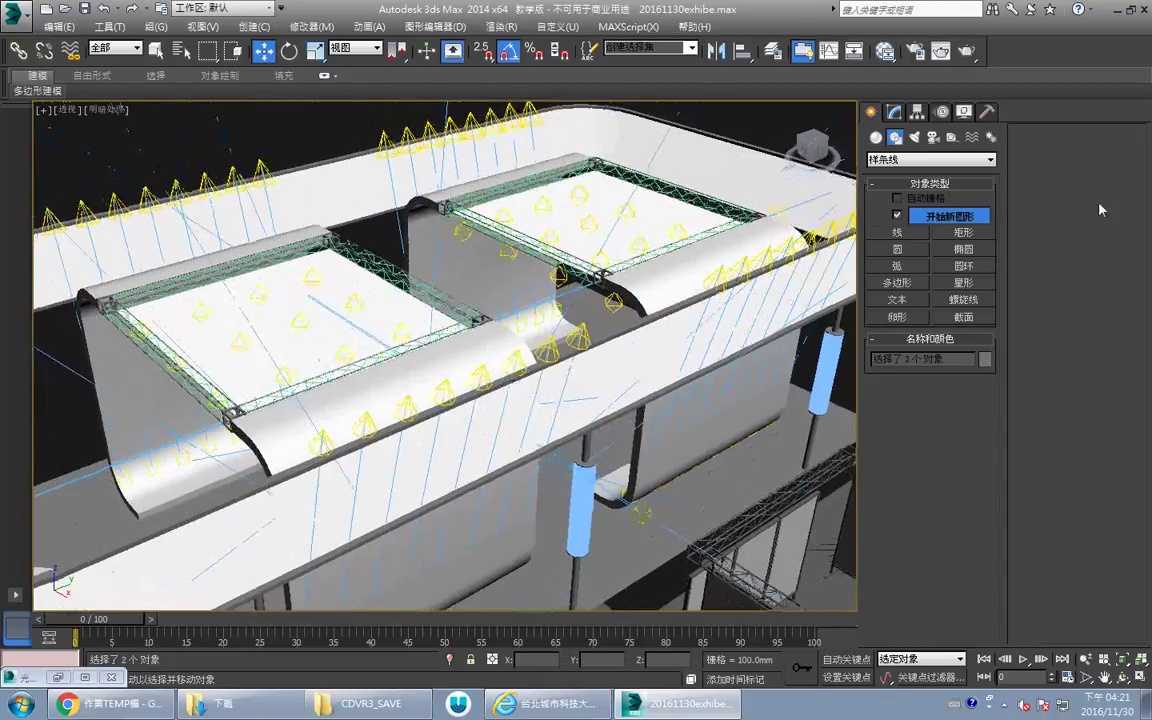
{"action": "left_click", "coordinate": [965, 112]}
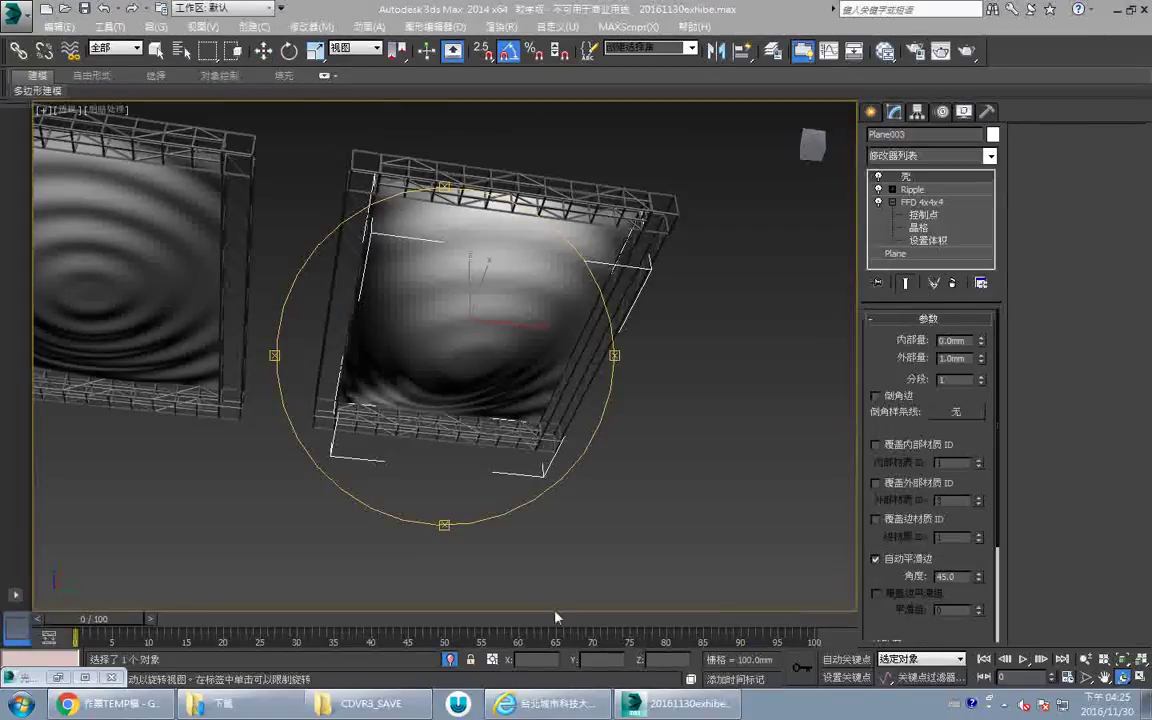
Thicken the rippled cloth plane by raising its Shell modifier's outer amount, checking the thickness along the truss edge with and without edged faces.
{"action": "left_click_drag", "start_coordinate": [499, 548], "coordinate": [736, 382]}
{"action": "left_click_drag", "start_coordinate": [982, 359], "coordinate": [977, 178]}
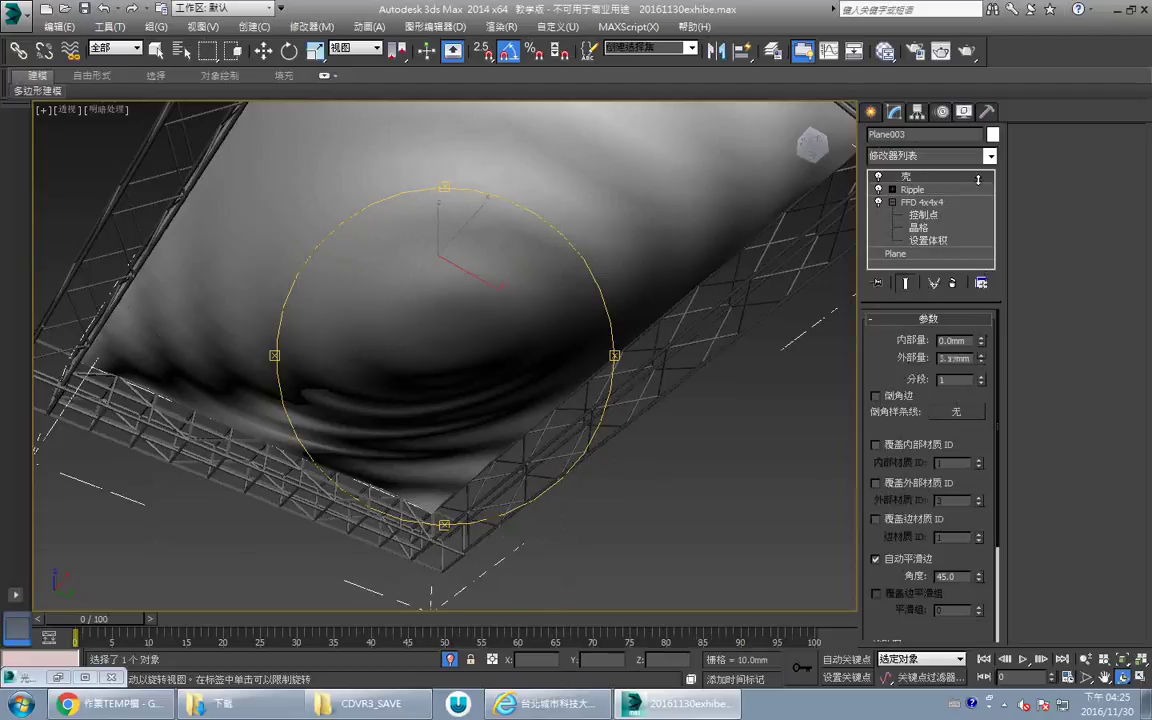
{"action": "left_click_drag", "start_coordinate": [481, 229], "coordinate": [466, 361]}
{"action": "scroll", "coordinate": [466, 388], "scroll_direction": "up", "scroll_amount": 4}
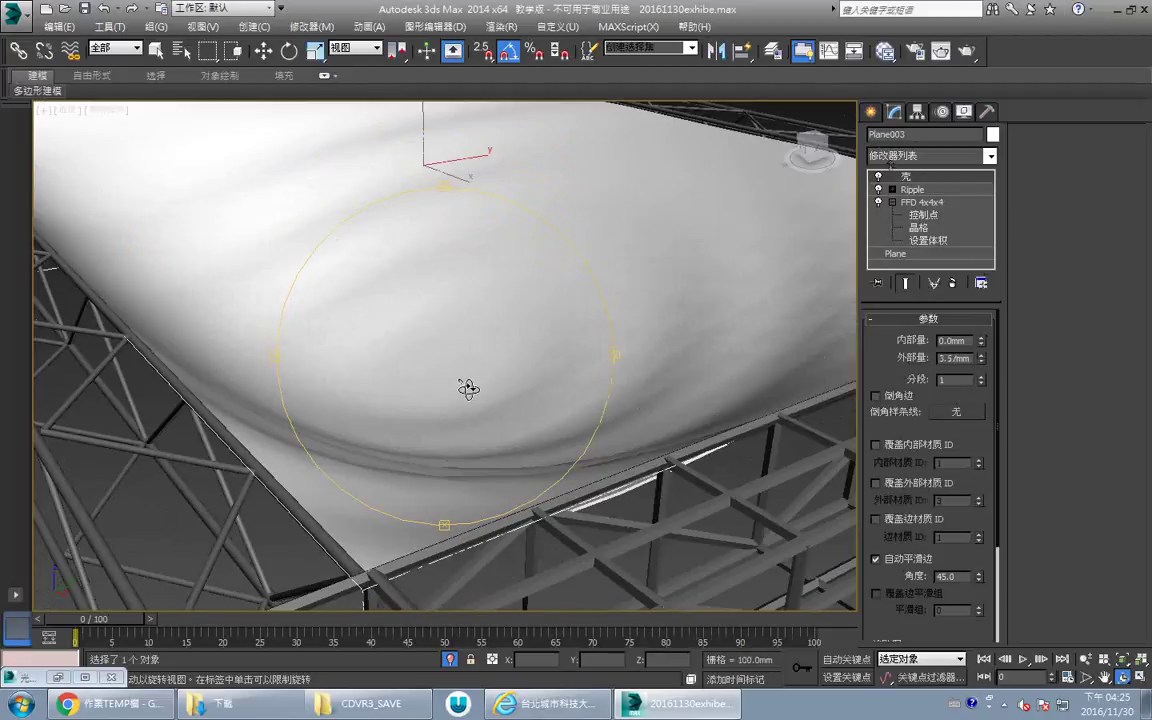
{"action": "middle_click_drag", "start_coordinate": [498, 395], "coordinate": [458, 338]}
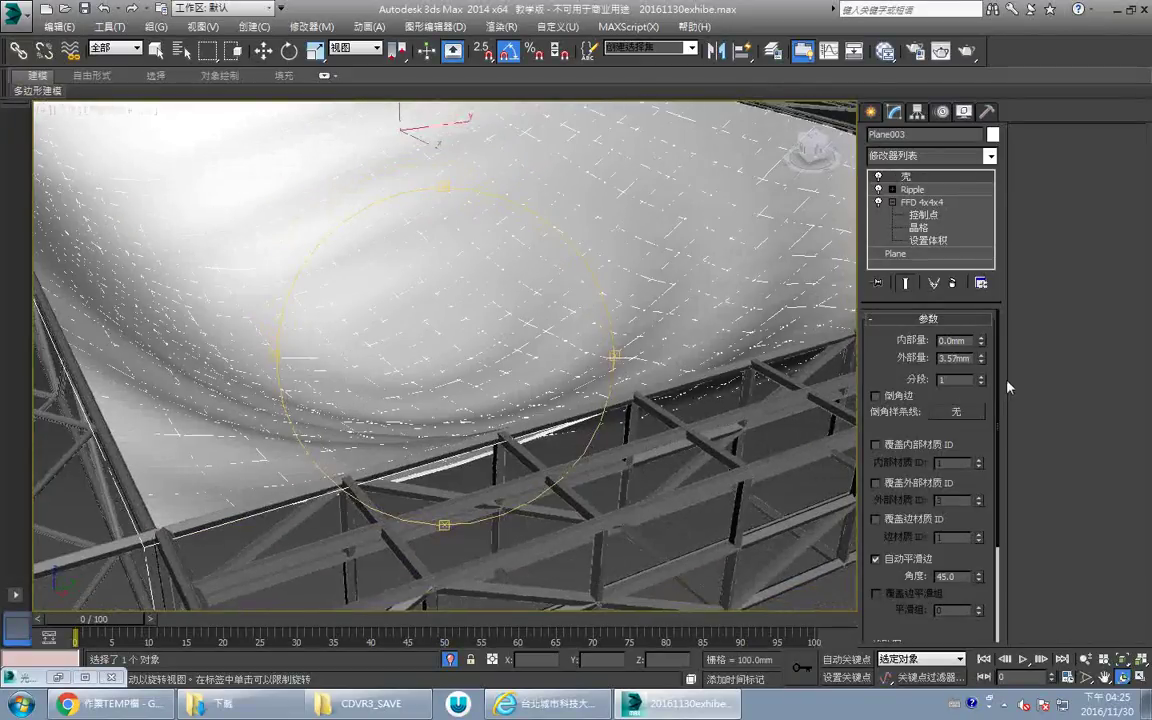
{"action": "left_click_drag", "start_coordinate": [982, 358], "coordinate": [1123, 12]}
{"action": "left_click_drag", "start_coordinate": [479, 362], "coordinate": [510, 325]}
{"action": "scroll", "coordinate": [468, 327], "scroll_direction": "down", "scroll_amount": 4}
{"action": "left_click_drag", "start_coordinate": [983, 388], "coordinate": [957, 212]}
{"action": "key", "text": "F4"}
{"action": "left_click_drag", "start_coordinate": [493, 313], "coordinate": [600, 275]}
Copy the Shell modifier from the thickened cloth and paste it above Ripple on the other cloth plane.
{"action": "right_click", "coordinate": [928, 178]}
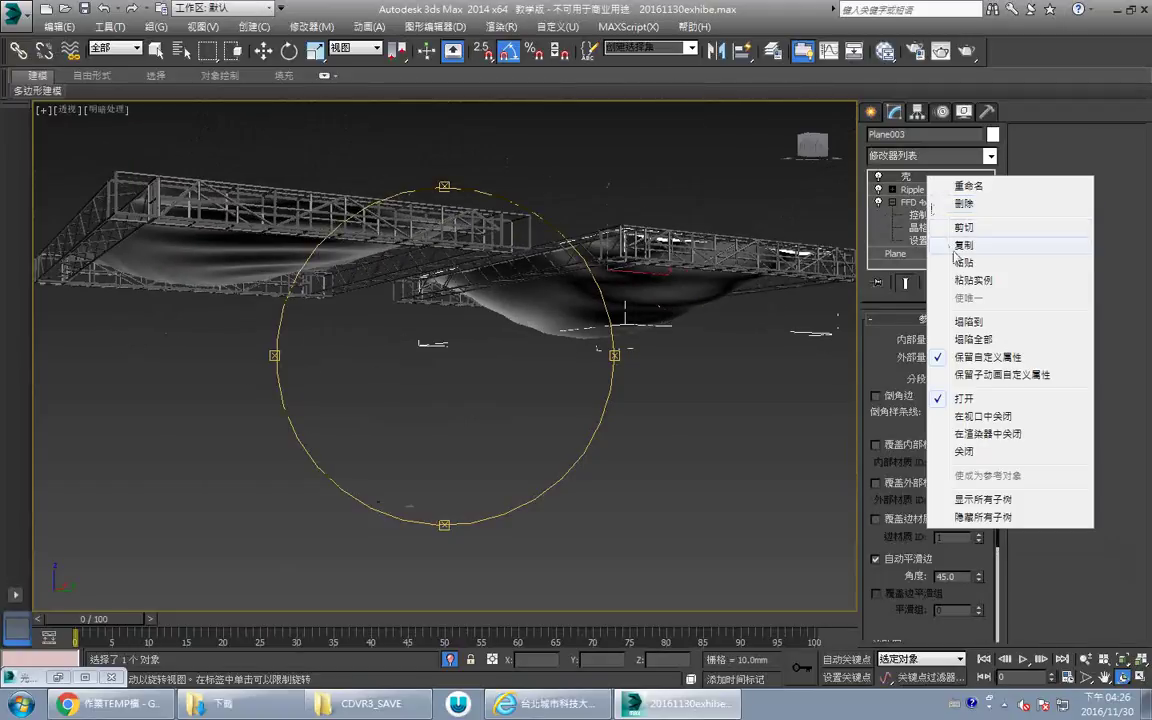
{"action": "left_click", "coordinate": [960, 246]}
{"action": "key", "text": "w"}
{"action": "left_click", "coordinate": [412, 250]}
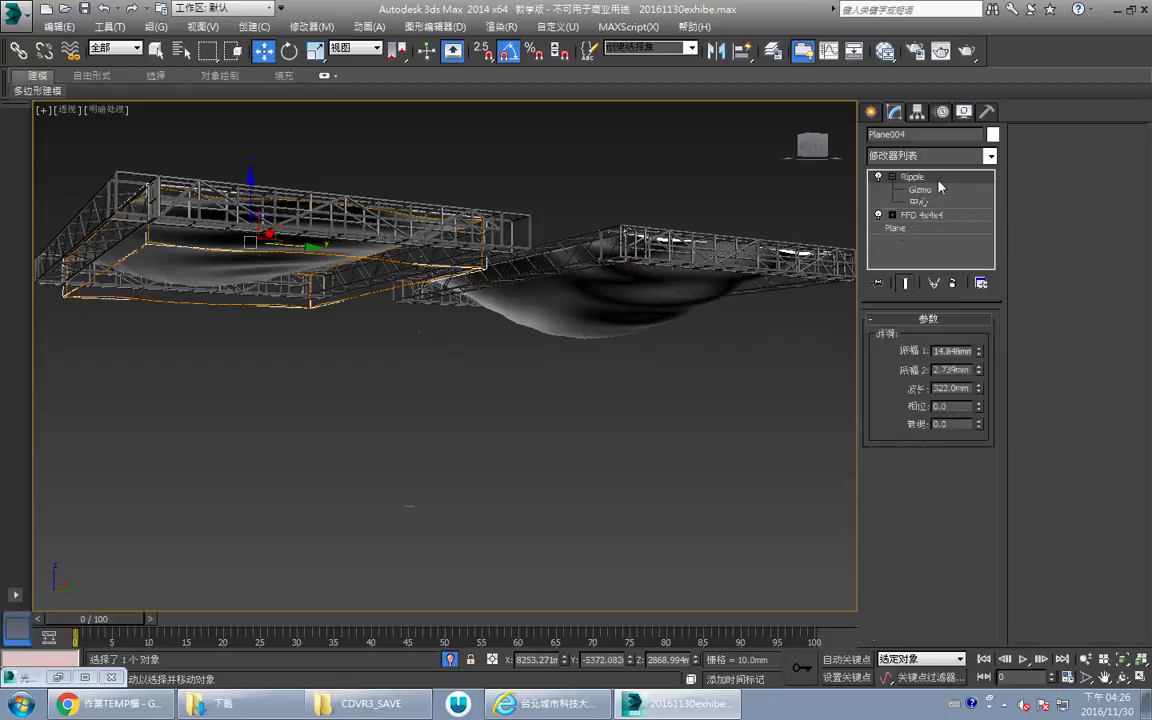
{"action": "left_click", "coordinate": [938, 180]}
{"action": "right_click", "coordinate": [940, 184]}
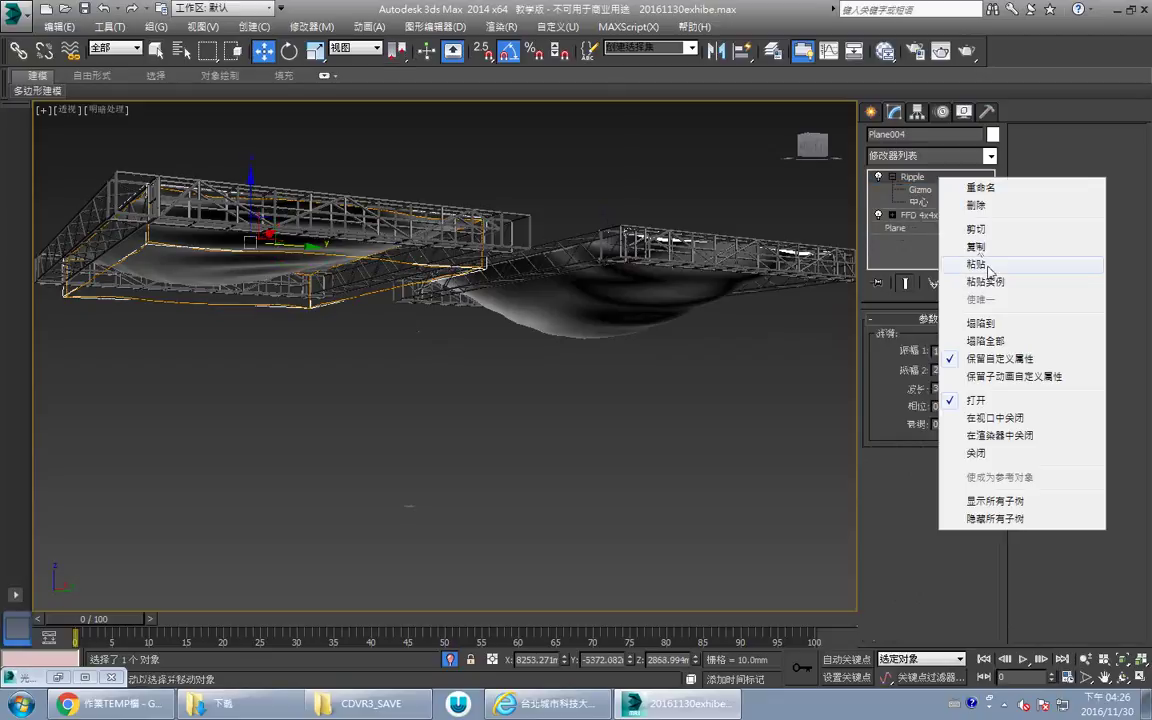
{"action": "left_click", "coordinate": [970, 262]}
Examine both thickened cloth ceilings, leave isolation mode and look over the full exhibition scene around the pavilion.
{"action": "middle_click_drag", "start_coordinate": [558, 163], "coordinate": [532, 278], "text": "alt"}
{"action": "key", "text": "ctrl+r"}
{"action": "left_click_drag", "start_coordinate": [476, 354], "coordinate": [459, 306]}
{"action": "middle_click_drag", "start_coordinate": [458, 305], "coordinate": [473, 333], "text": "alt"}
{"action": "scroll", "coordinate": [424, 308], "scroll_direction": "down", "scroll_amount": 5}
{"action": "left_click_drag", "start_coordinate": [473, 333], "coordinate": [542, 327]}
{"action": "scroll", "coordinate": [470, 328], "scroll_direction": "up", "scroll_amount": 3}
{"action": "middle_click_drag", "start_coordinate": [362, 338], "coordinate": [486, 237], "text": "alt"}
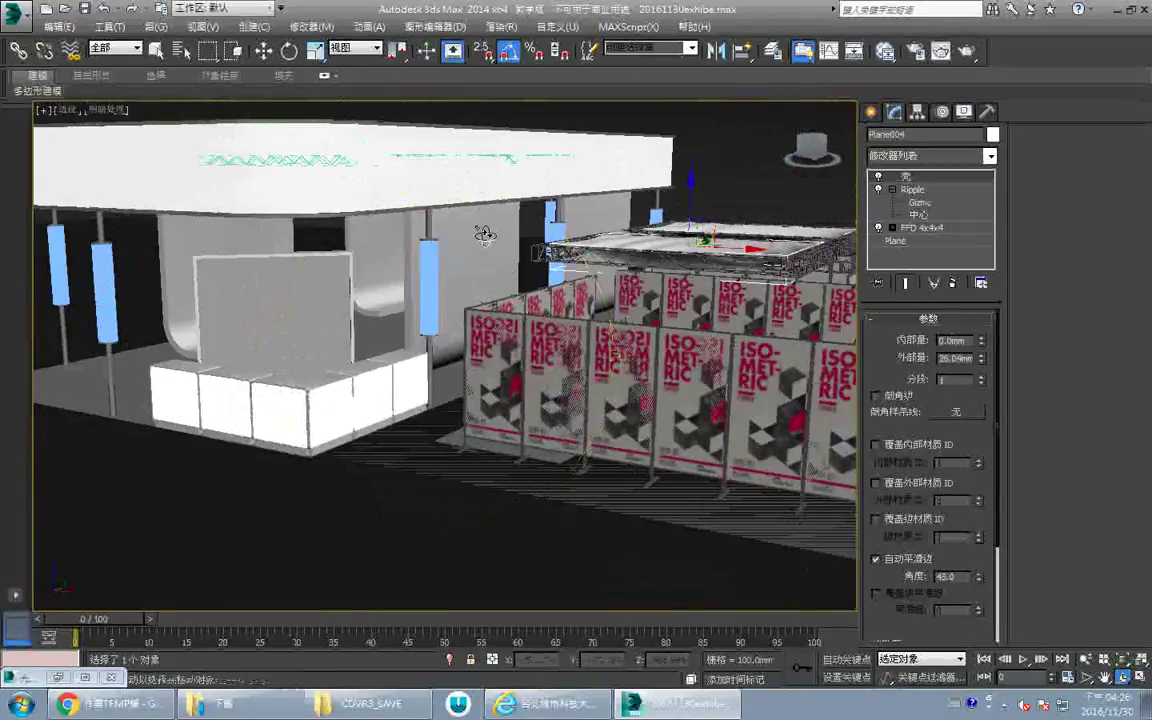
Isolate the pavilion's extruded C-shaped wall and show its profile in the maximised Front view.
{"action": "left_click", "coordinate": [497, 272]}
{"action": "key", "text": "alt+q"}
{"action": "middle_click_drag", "start_coordinate": [442, 347], "coordinate": [607, 242], "text": "alt"}
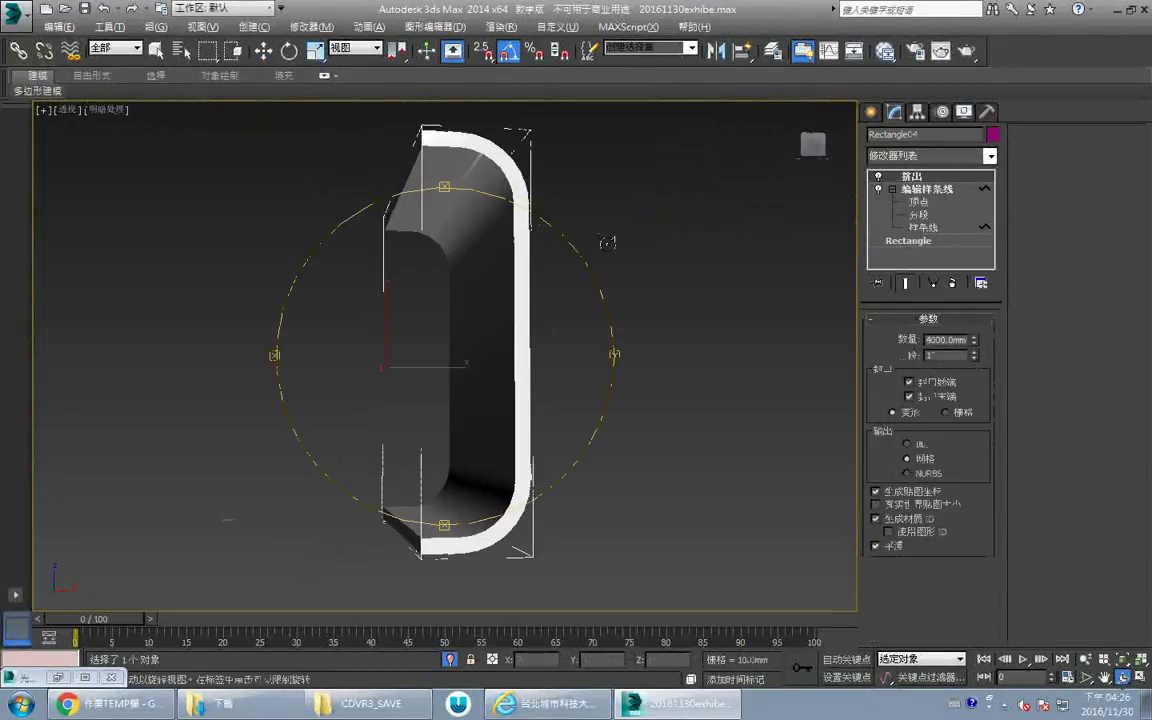
{"action": "middle_click_drag", "start_coordinate": [505, 280], "coordinate": [597, 219], "text": "alt"}
{"action": "key", "text": "alt+w"}
{"action": "right_click", "coordinate": [638, 221]}
{"action": "key", "text": "alt+w"}
{"action": "scroll", "coordinate": [540, 270], "scroll_direction": "down", "scroll_amount": 3}
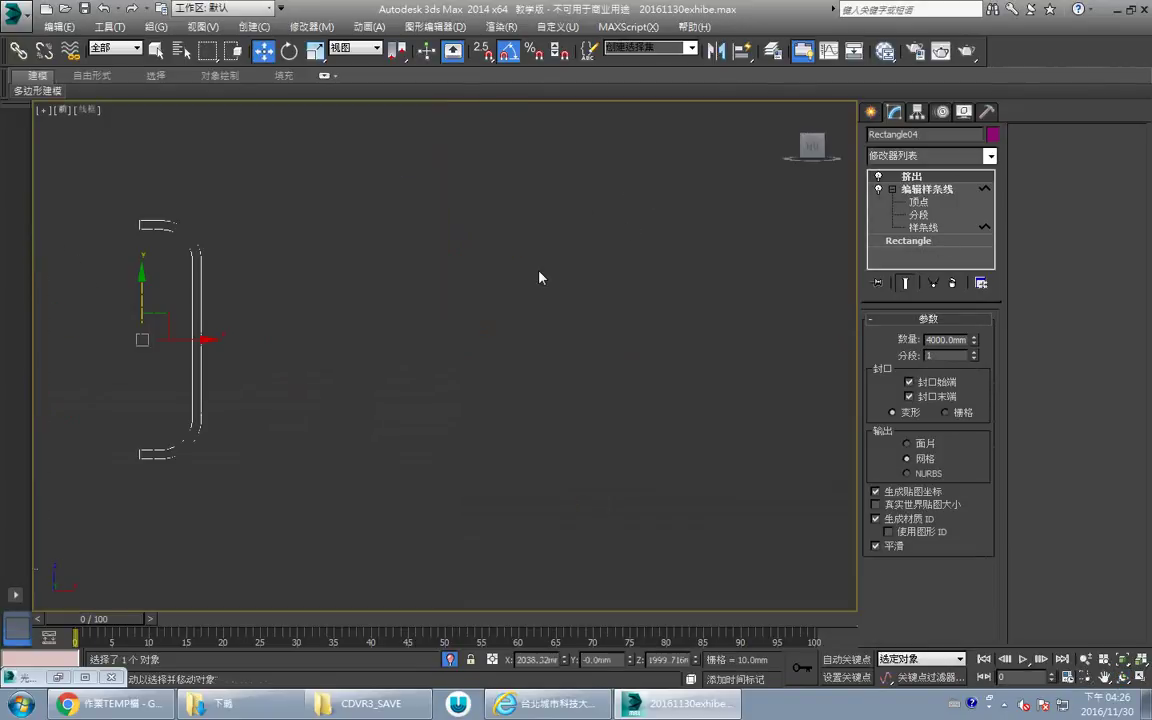
{"action": "key", "text": "alt+w"}
{"action": "key", "text": "alt+w"}
{"action": "middle_click_drag", "start_coordinate": [362, 309], "coordinate": [614, 283]}
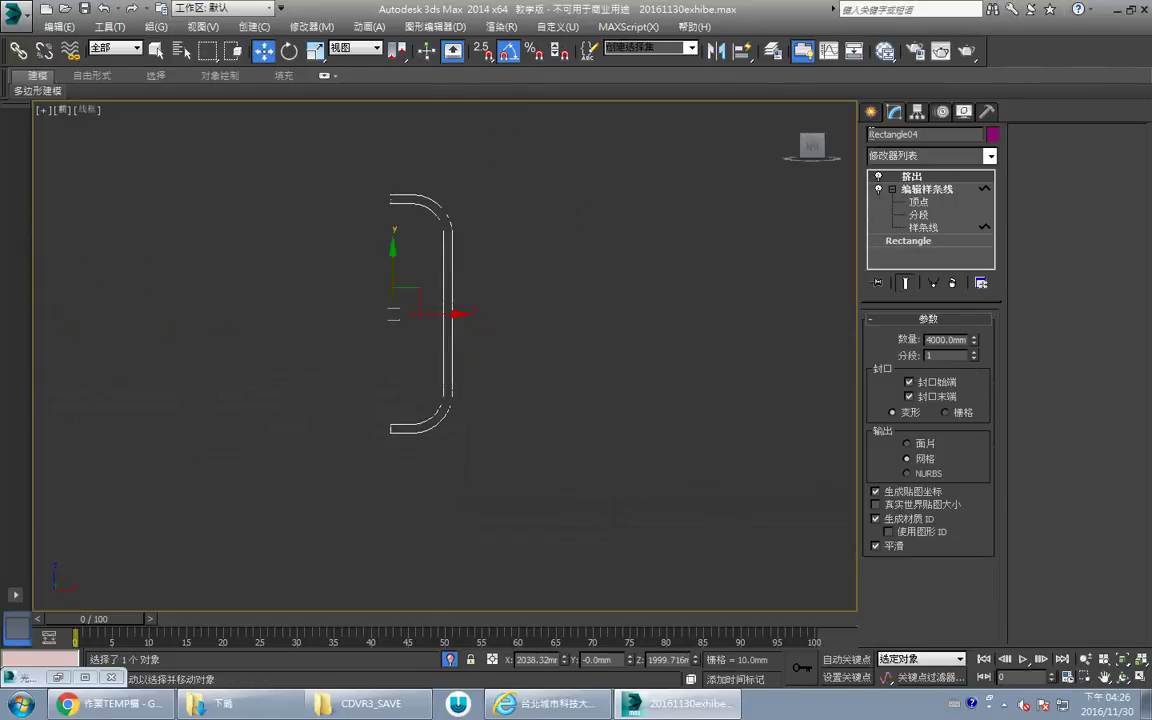
Draw a rectangle spline about 4434 mm long and 2344 mm wide beside the C-shaped profile.
{"action": "left_click", "coordinate": [871, 112]}
{"action": "left_click", "coordinate": [895, 138]}
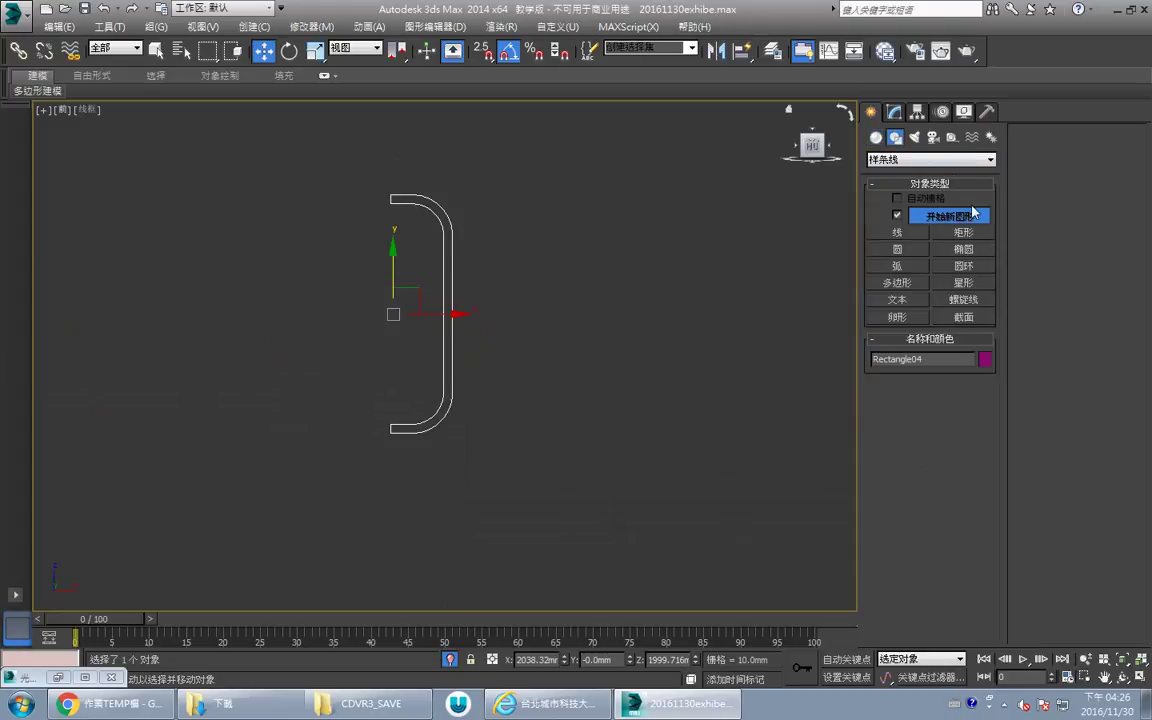
{"action": "left_click", "coordinate": [965, 234]}
{"action": "left_click_drag", "start_coordinate": [497, 188], "coordinate": [637, 453]}
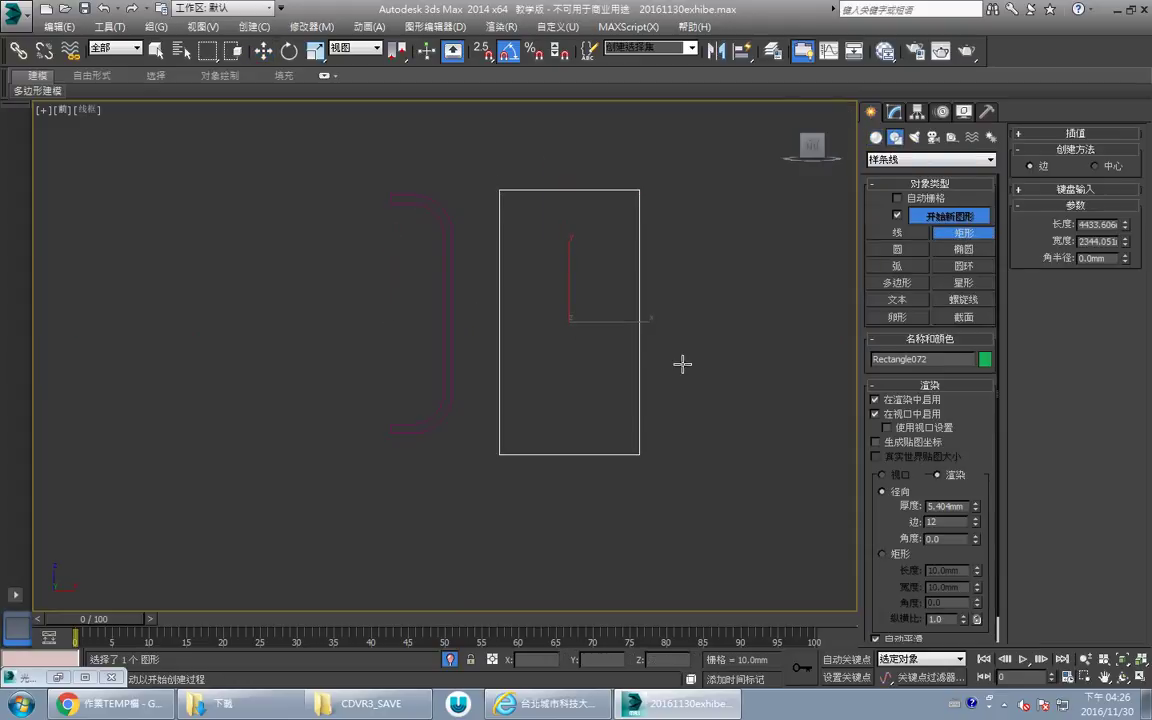
{"action": "middle_click_drag", "start_coordinate": [644, 336], "coordinate": [629, 329]}
Try snapping the rectangle's lower corner to the C-shaped profile, and move the rectangle along X clear of the profile.
{"action": "key", "text": "w"}
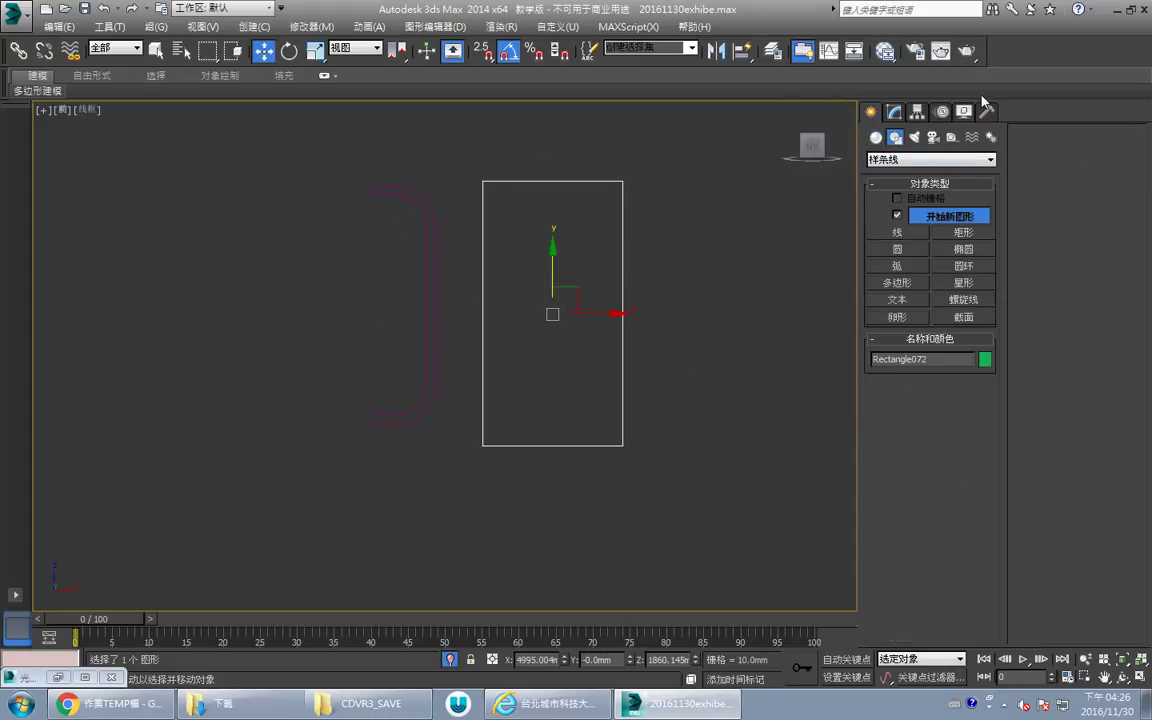
{"action": "left_click_drag", "start_coordinate": [565, 287], "coordinate": [562, 266]}
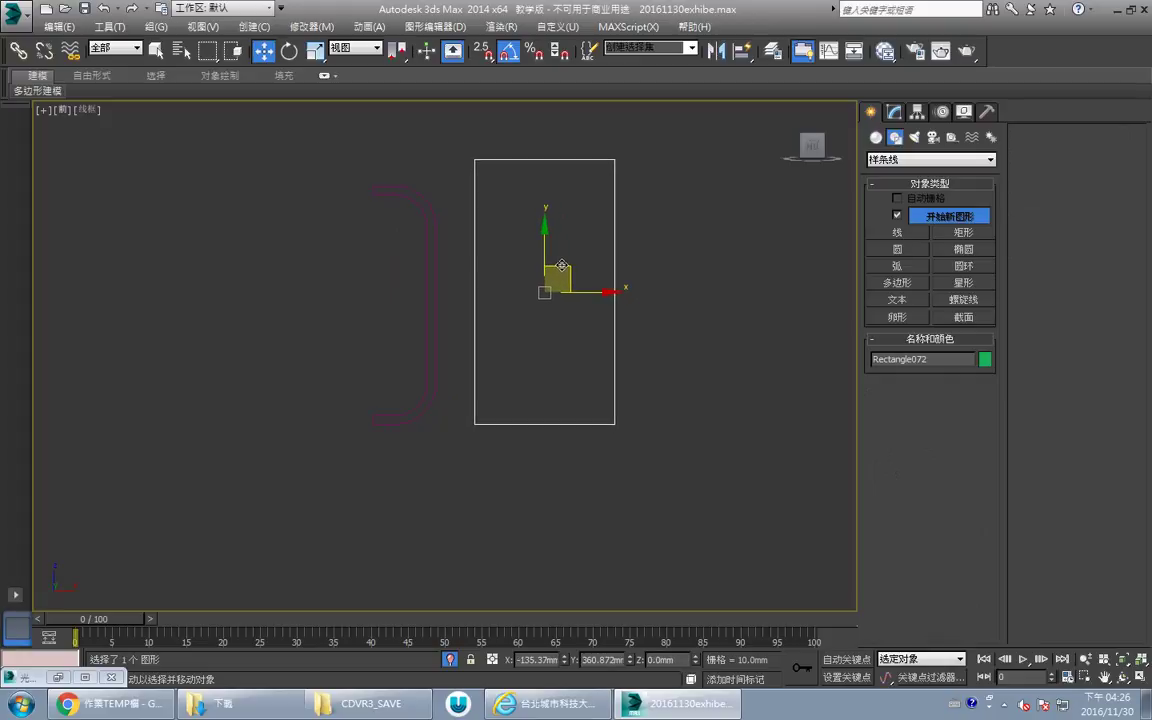
{"action": "key", "text": "s"}
{"action": "left_click_drag", "start_coordinate": [474, 424], "coordinate": [386, 424]}
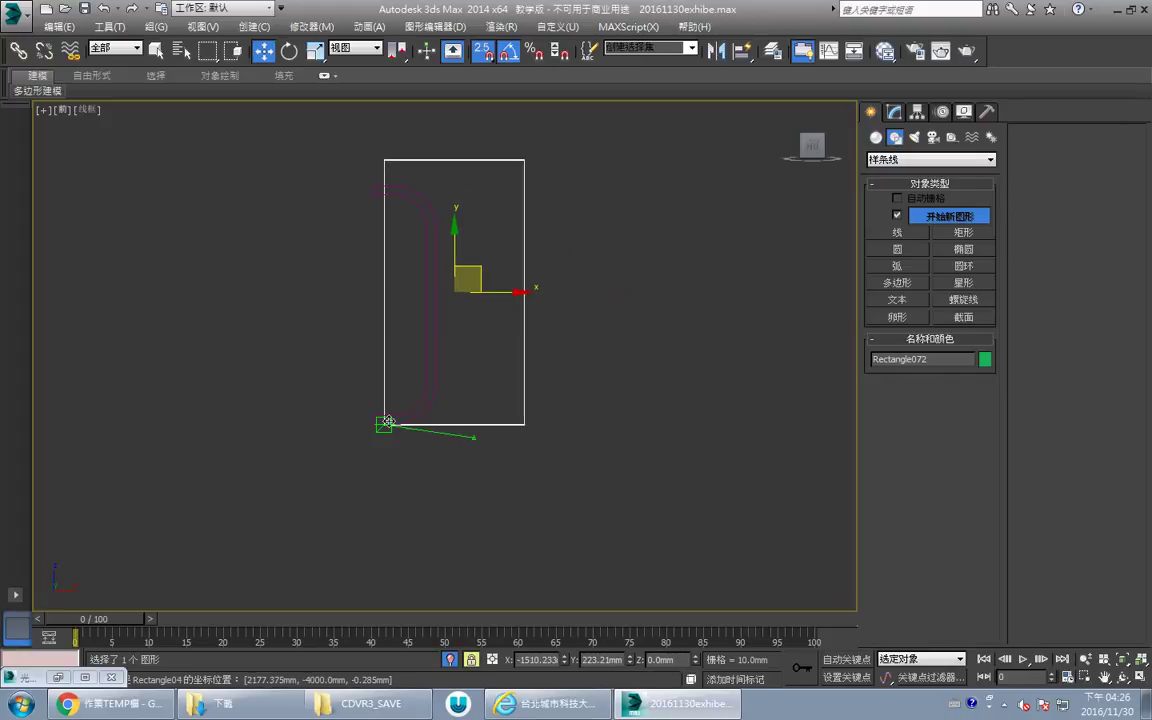
{"action": "key", "text": "s"}
{"action": "left_click_drag", "start_coordinate": [500, 291], "coordinate": [741, 290]}
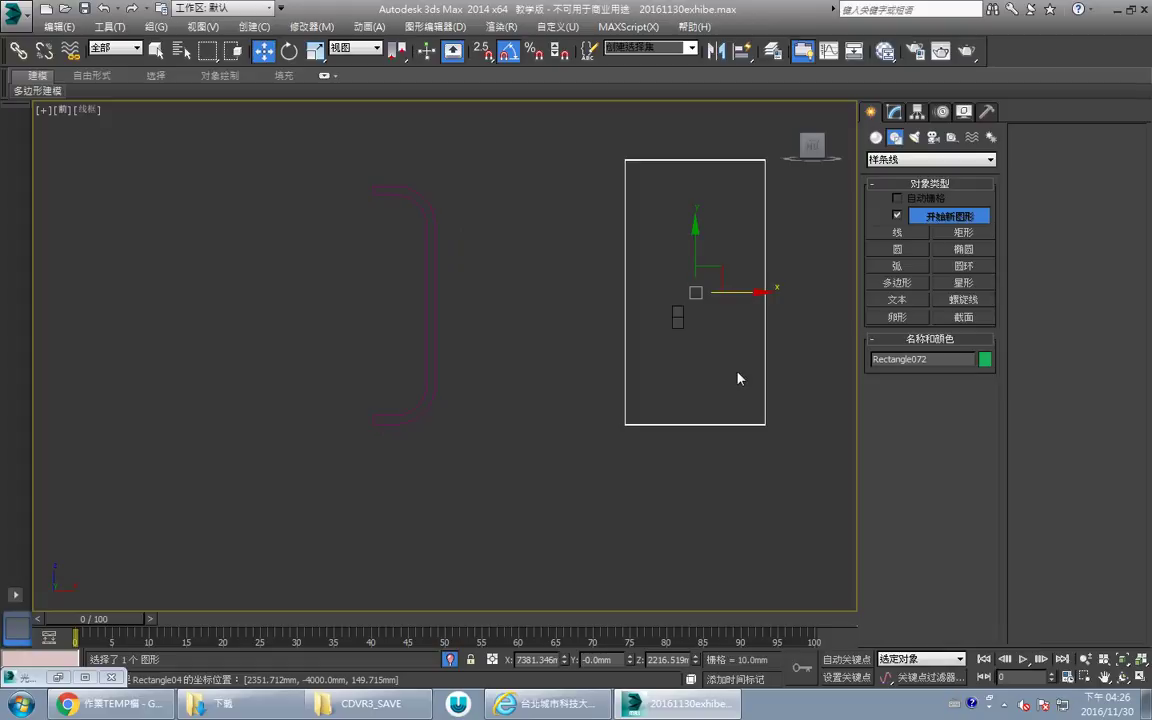
Convert the rectangle to an editable spline and delete the vertical segment facing the existing C-shaped profile.
{"action": "middle_click_drag", "start_coordinate": [803, 316], "coordinate": [607, 382]}
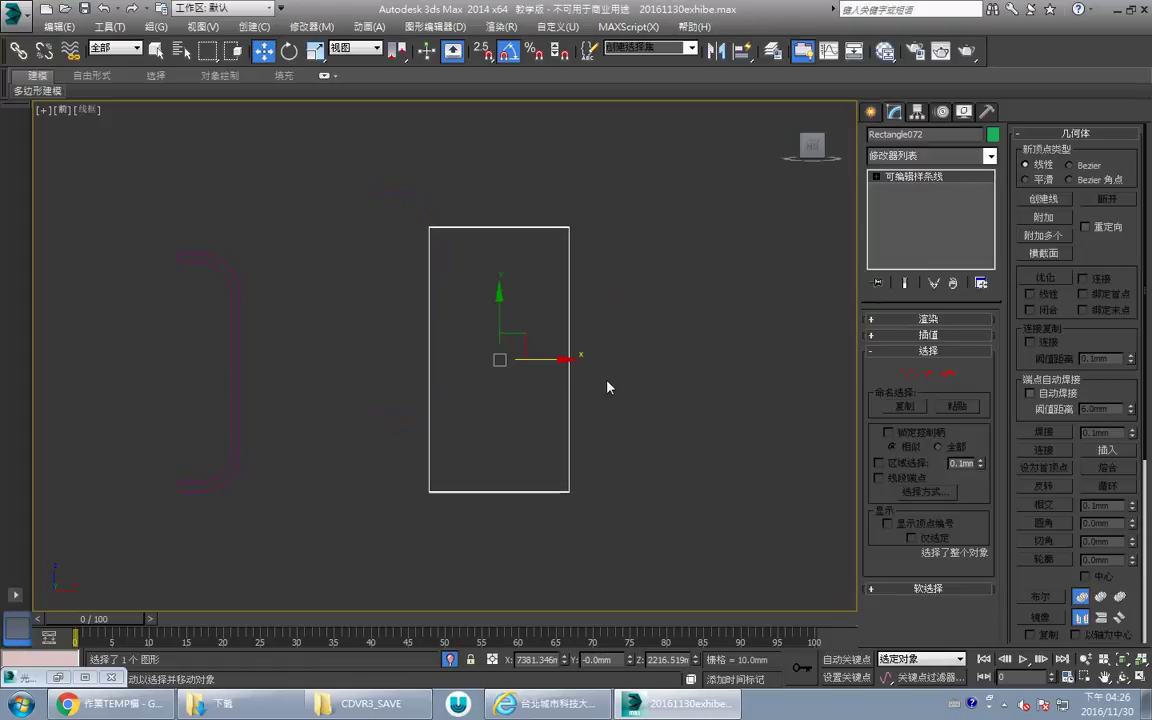
{"action": "left_click", "coordinate": [928, 374]}
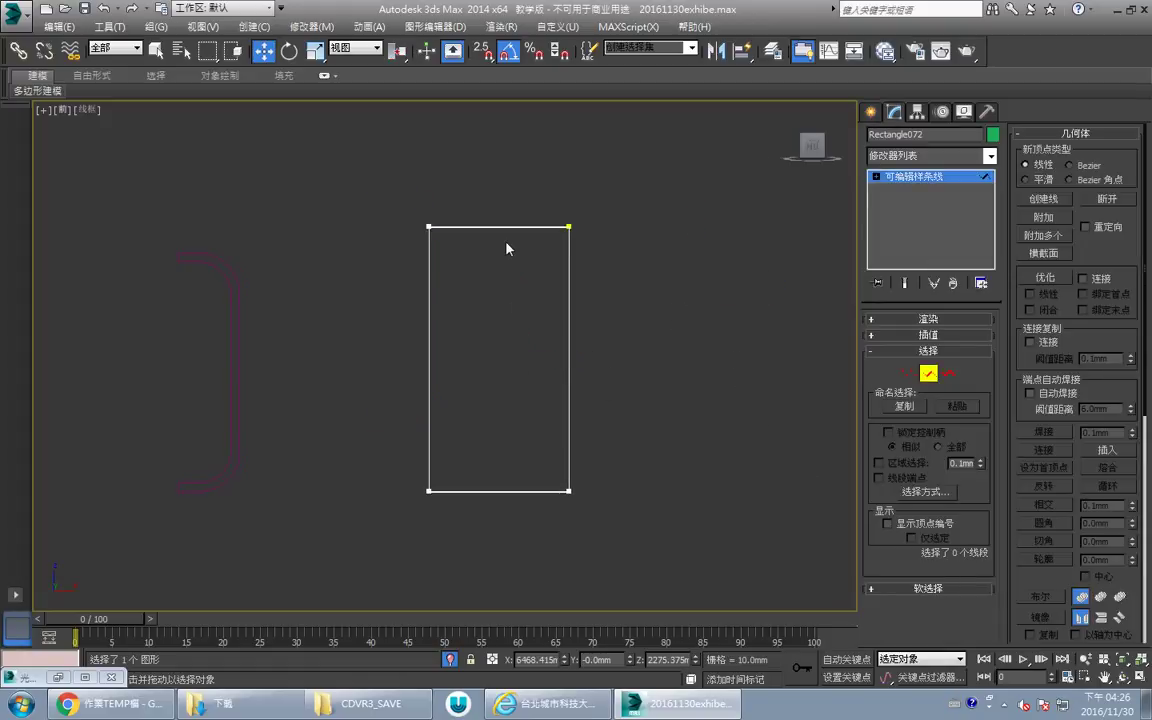
{"action": "left_click_drag", "start_coordinate": [464, 322], "coordinate": [361, 380]}
{"action": "key", "text": "Delete"}
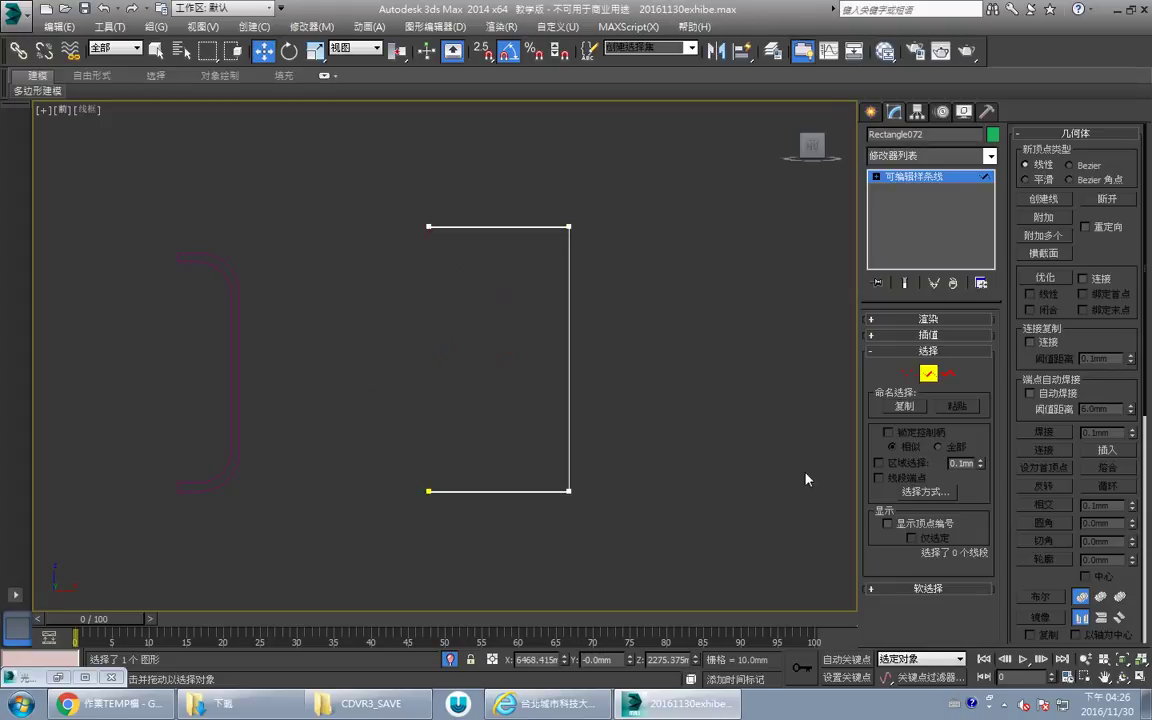
Shorten the bracket's two arms by moving their end vertices inward about 724 mm, and fillet its two corner vertices.
{"action": "left_click", "coordinate": [907, 374]}
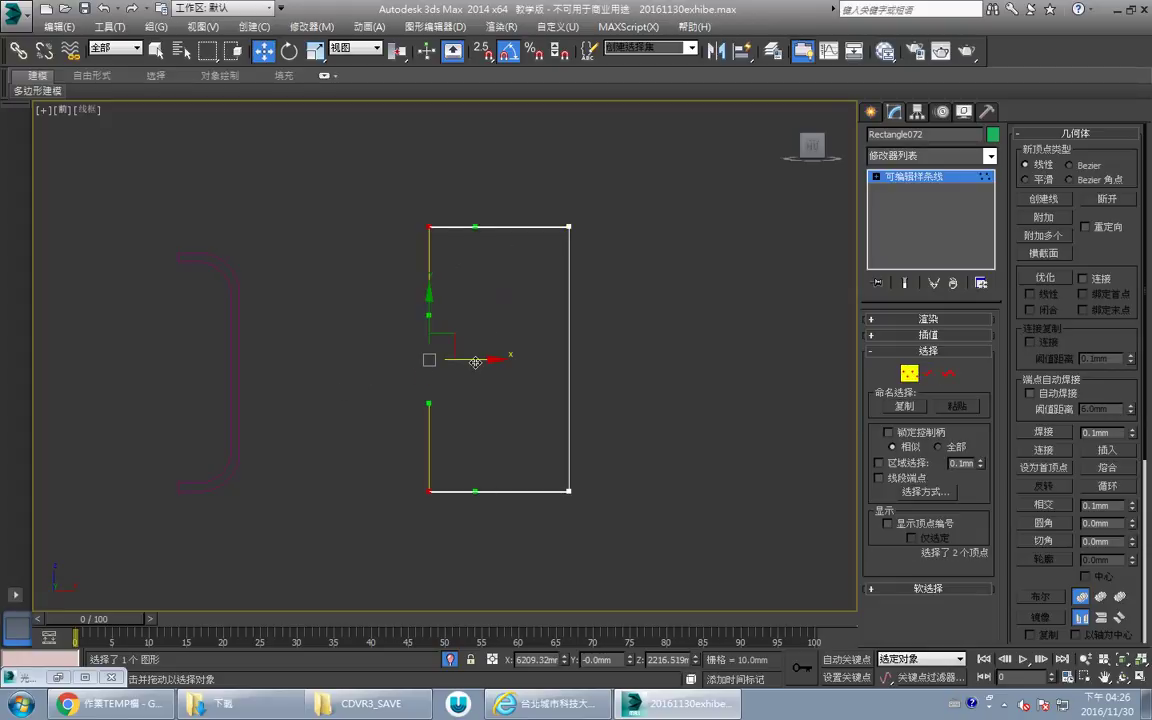
{"action": "left_click_drag", "start_coordinate": [476, 361], "coordinate": [519, 359]}
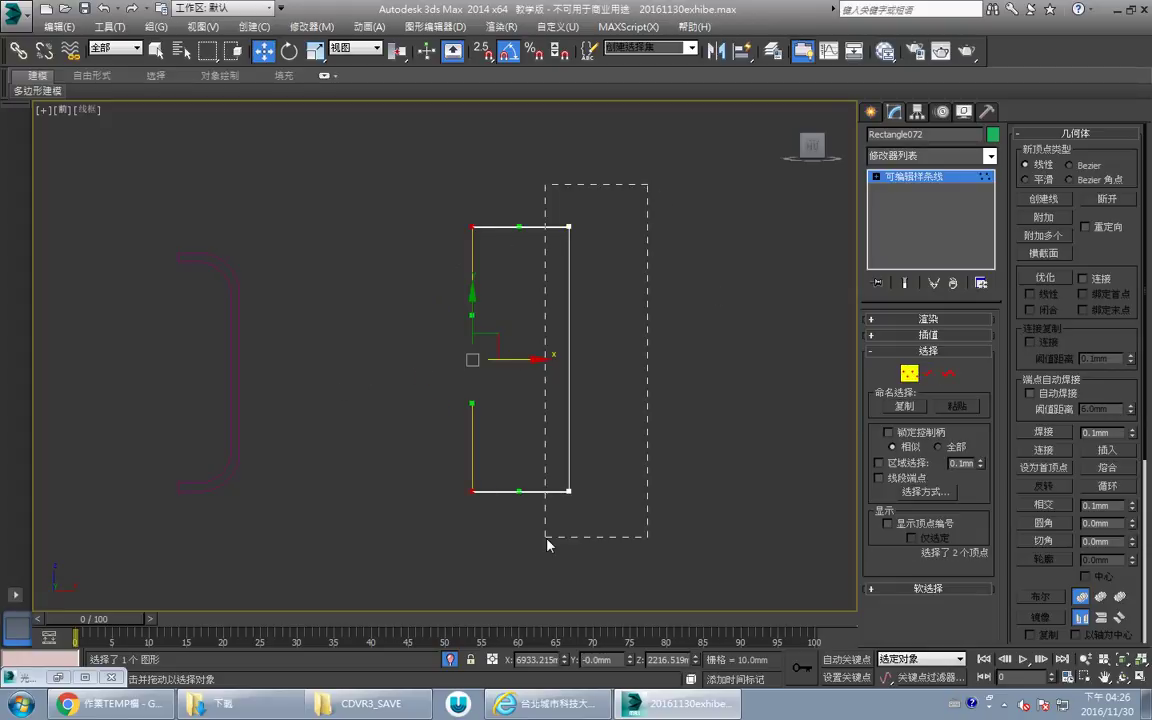
{"action": "left_click_drag", "start_coordinate": [547, 539], "coordinate": [545, 538]}
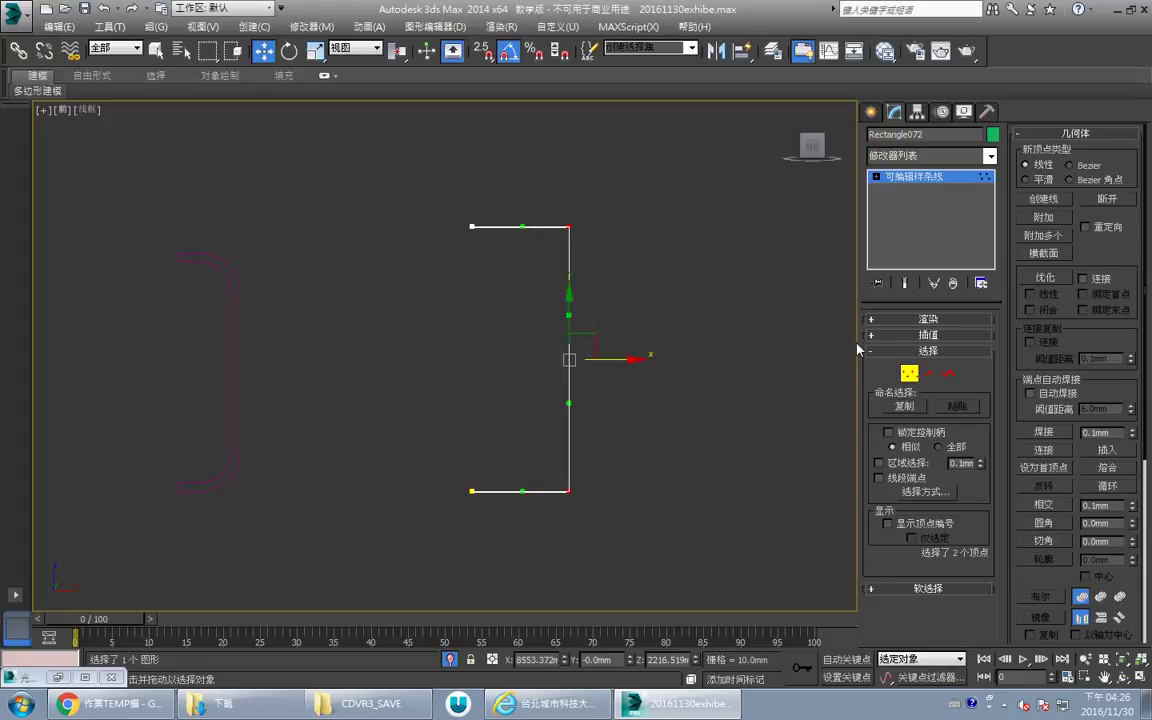
{"action": "left_click_drag", "start_coordinate": [861, 345], "coordinate": [891, 344]}
{"action": "left_click_drag", "start_coordinate": [1133, 525], "coordinate": [1133, 506]}
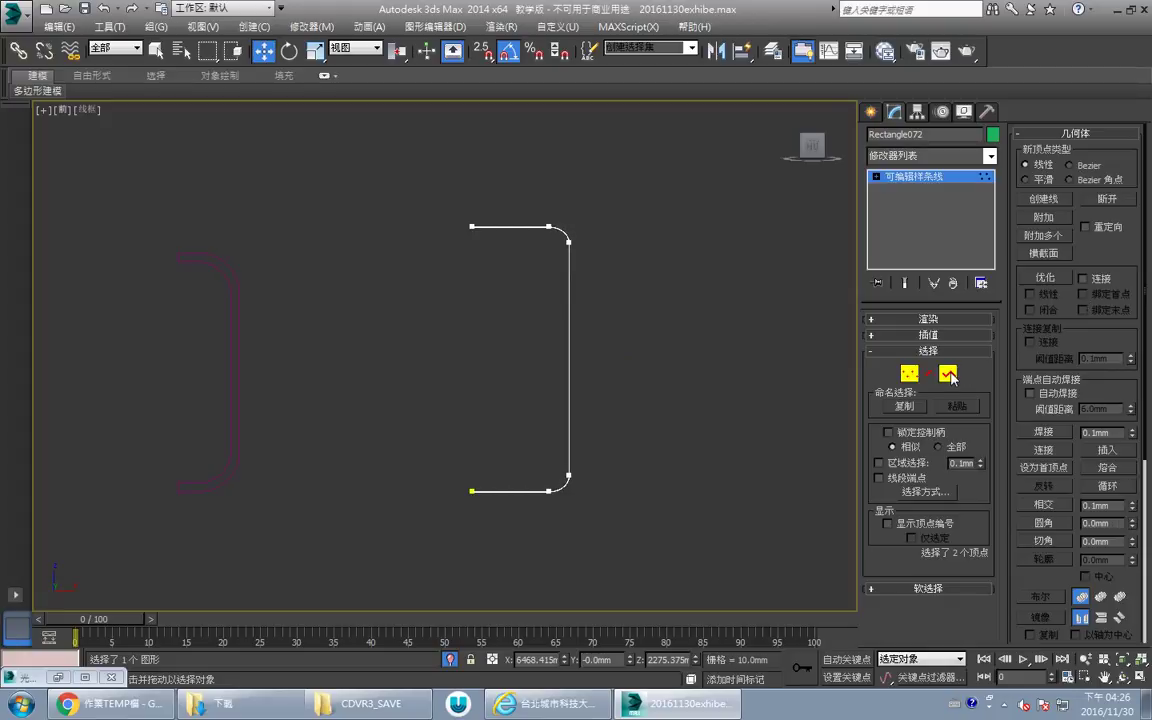
Outline the whole bracket spline inward into a closed, uniformly thick C-shaped profile.
{"action": "left_click", "coordinate": [948, 373]}
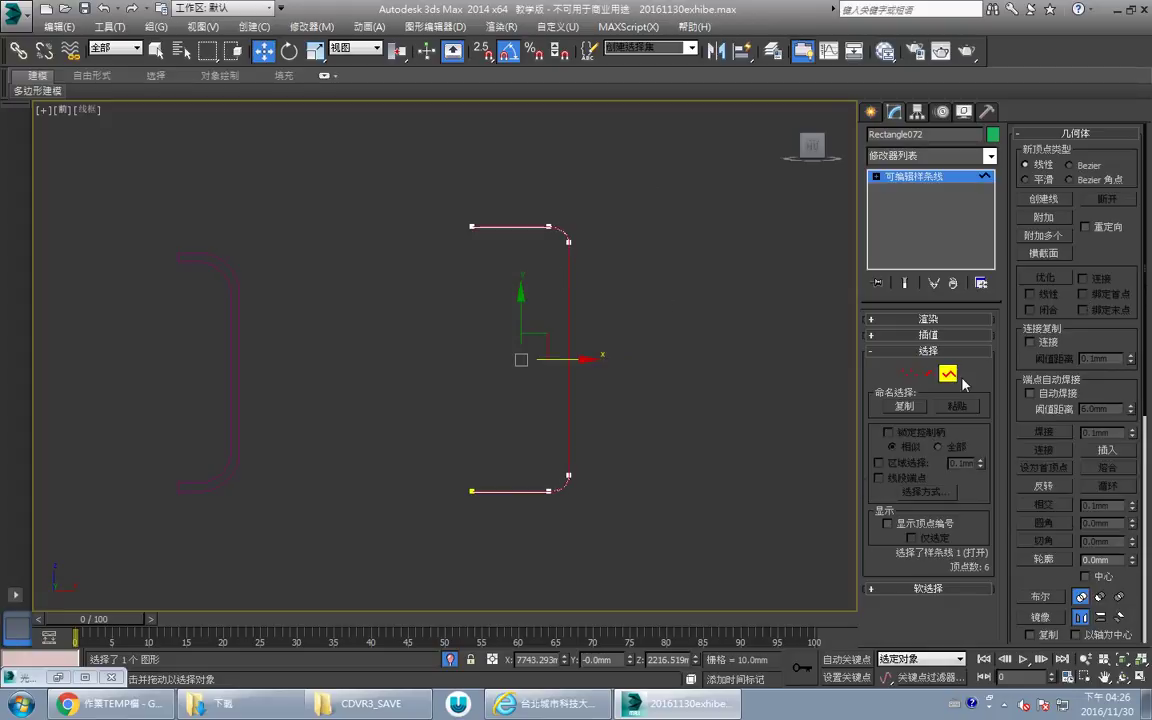
{"action": "left_click_drag", "start_coordinate": [1132, 562], "coordinate": [1149, 407]}
{"action": "left_click", "coordinate": [971, 176]}
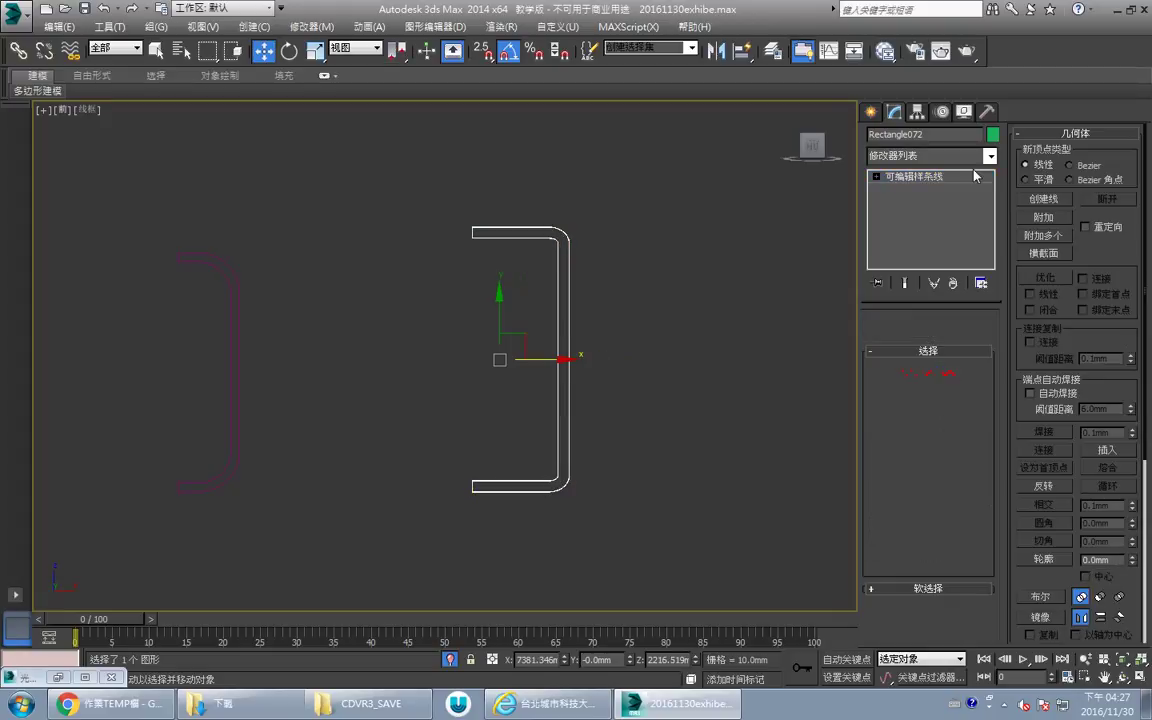
Extrude the outlined C-shaped profile by 4000 mm and show it in the perspective view.
{"action": "left_click", "coordinate": [991, 157]}
{"action": "left_click_drag", "start_coordinate": [993, 208], "coordinate": [981, 424]}
{"action": "scroll", "coordinate": [981, 429], "scroll_direction": "down", "scroll_amount": 2}
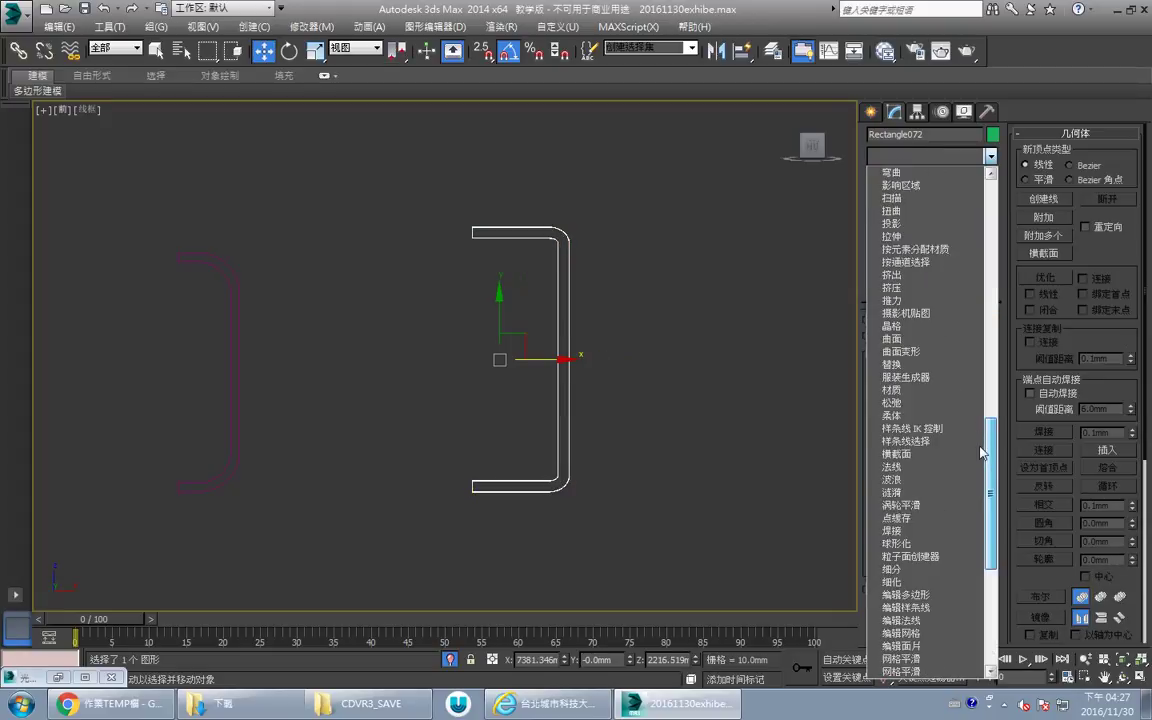
{"action": "left_click", "coordinate": [893, 276]}
{"action": "key", "text": "alt+w"}
{"action": "key", "text": "alt+w"}
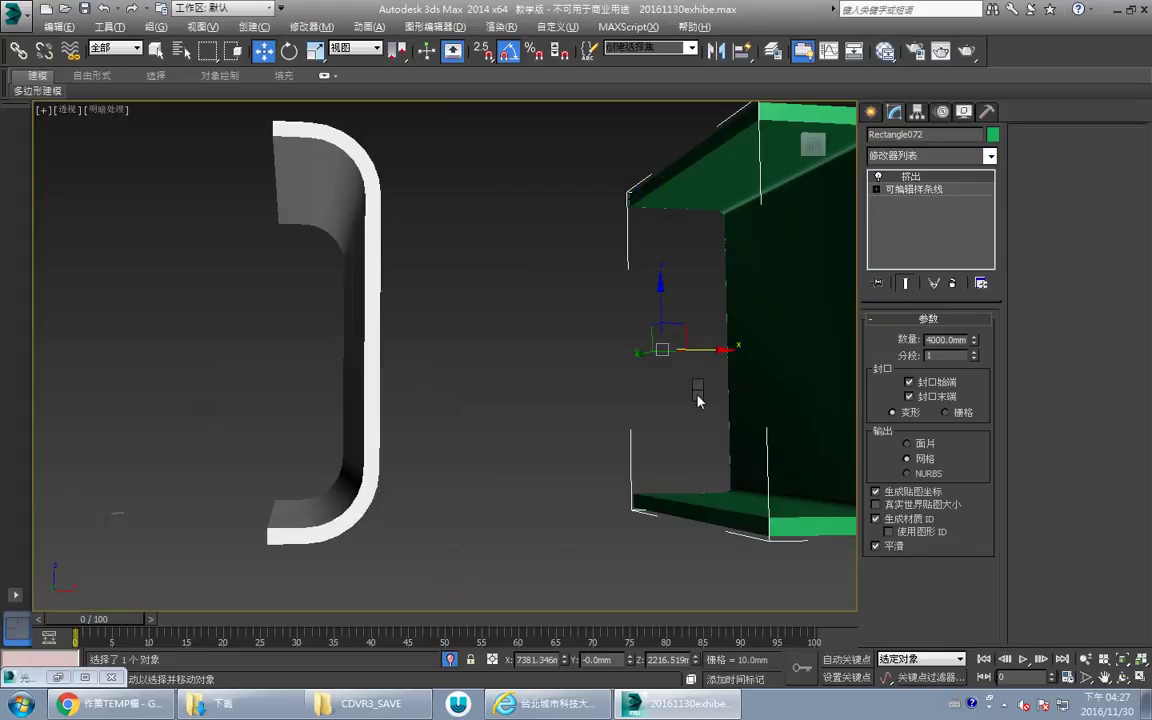
Exit isolation to show the full scene, and reduce the C-shaped wall's extrusion depth.
{"action": "key", "text": "alt+q"}
{"action": "scroll", "coordinate": [751, 275], "scroll_direction": "down", "scroll_amount": 2}
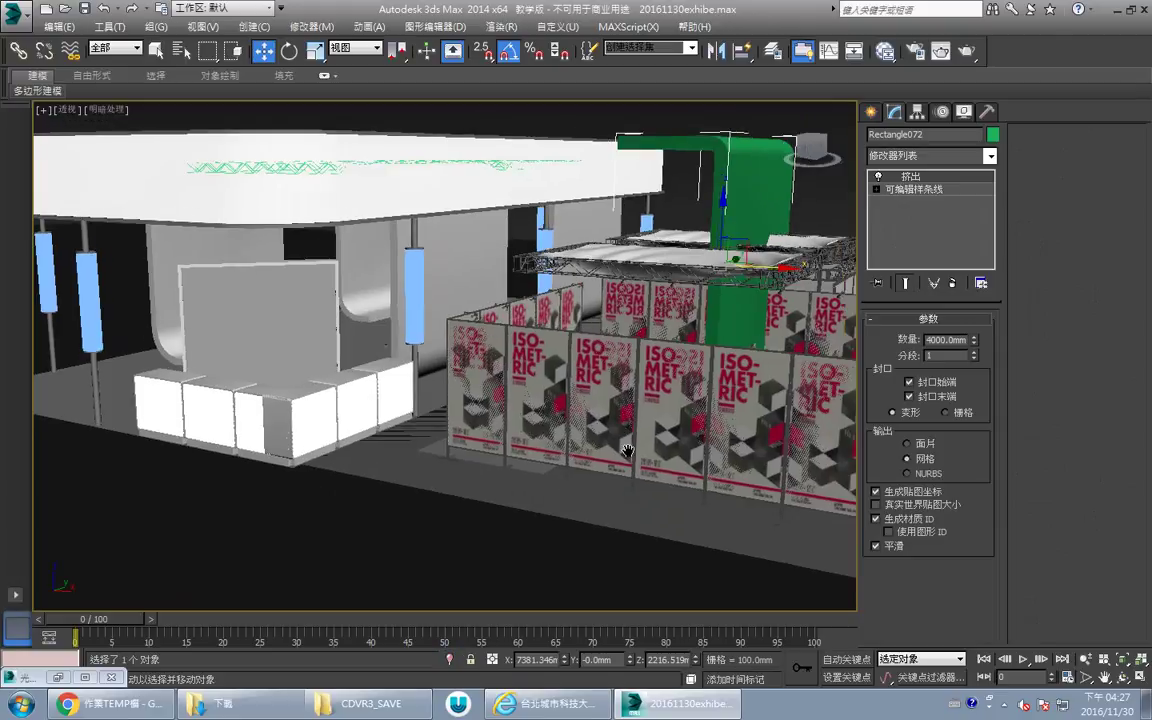
{"action": "middle_click_drag", "start_coordinate": [640, 300], "coordinate": [582, 333], "text": "alt"}
{"action": "left_click_drag", "start_coordinate": [582, 333], "coordinate": [518, 383]}
{"action": "left_click_drag", "start_coordinate": [972, 341], "coordinate": [1026, 611]}
Lower the C-shaped wall by moving its six upper spline vertices to about Z 2421 mm, with the end result shown.
{"action": "left_click", "coordinate": [932, 189]}
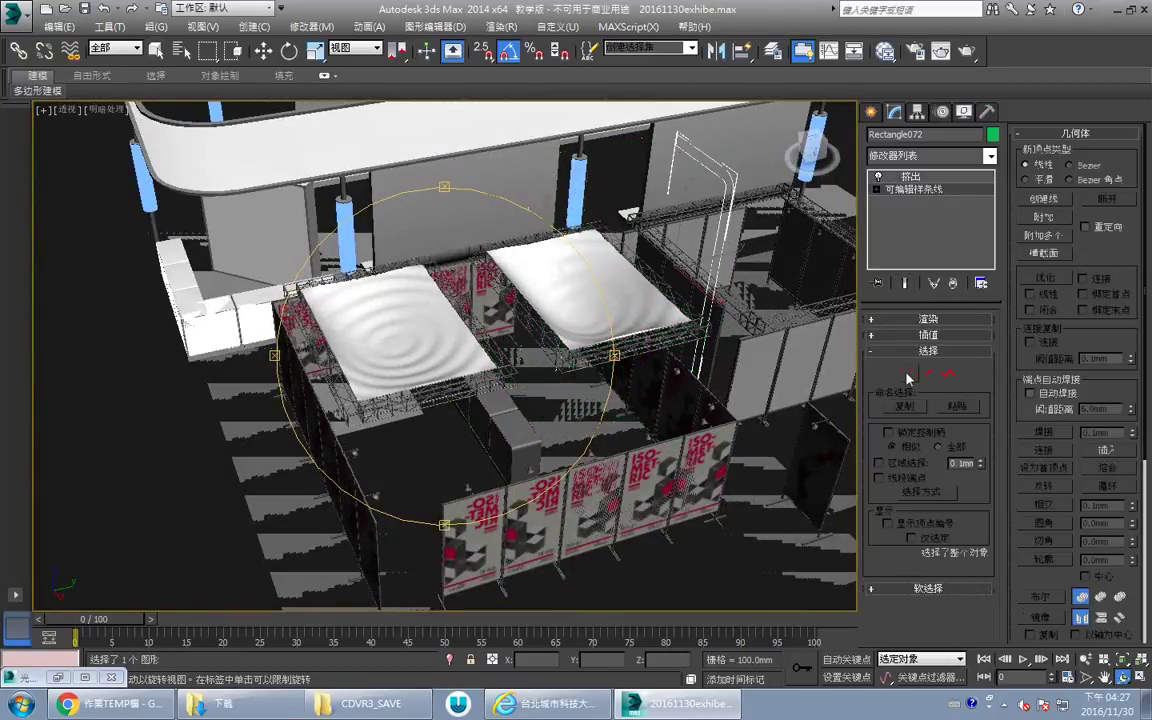
{"action": "key", "text": "w"}
{"action": "left_click_drag", "start_coordinate": [625, 250], "coordinate": [620, 255]}
{"action": "left_click_drag", "start_coordinate": [723, 124], "coordinate": [712, 268]}
{"action": "middle_click_drag", "start_coordinate": [645, 405], "coordinate": [509, 298], "text": "alt"}
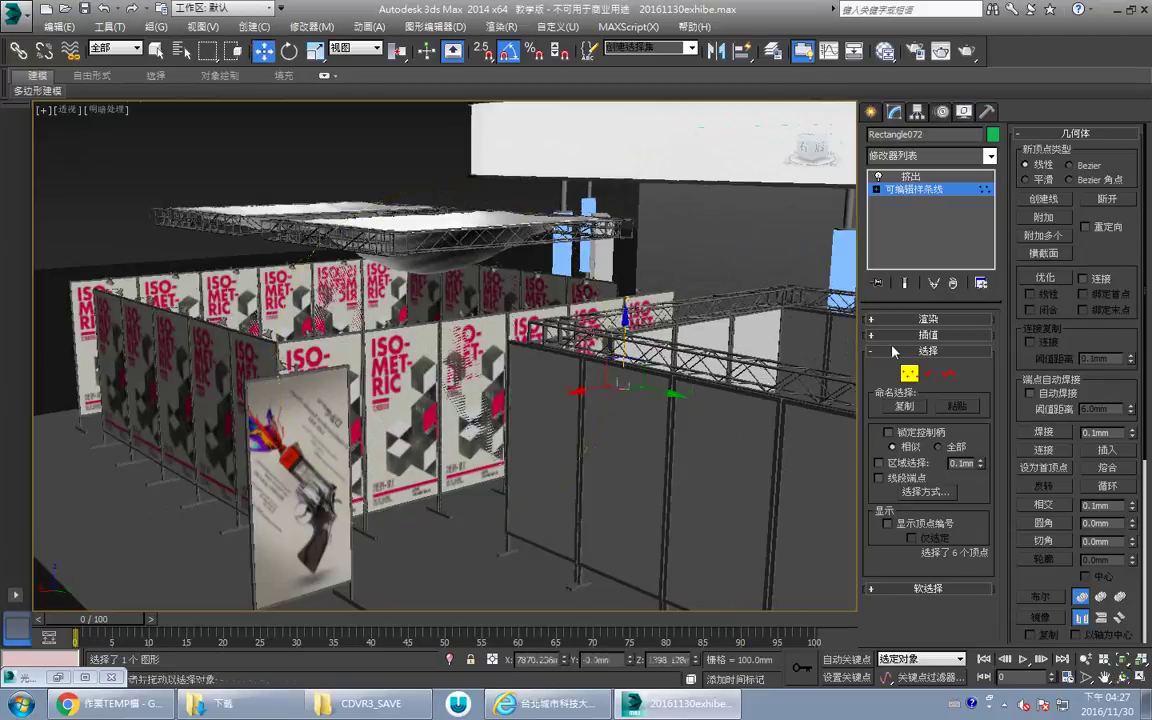
{"action": "left_click", "coordinate": [905, 286]}
{"action": "middle_click_drag", "start_coordinate": [588, 318], "coordinate": [585, 333], "text": "alt"}
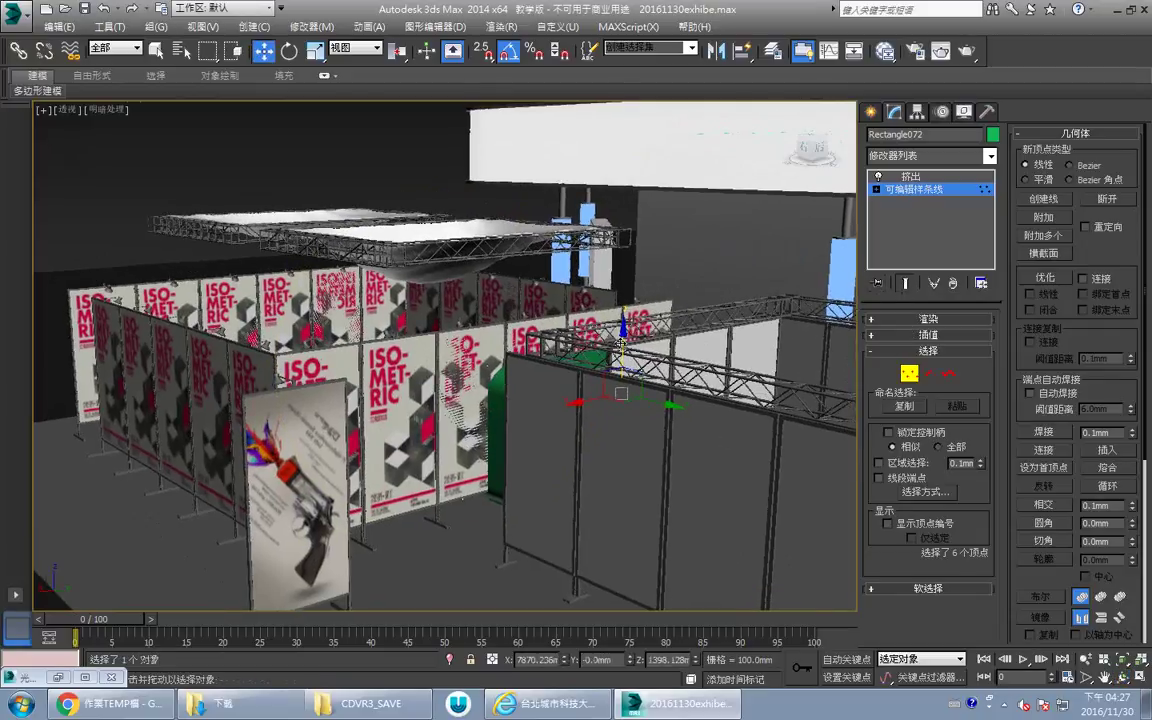
{"action": "left_click_drag", "start_coordinate": [633, 291], "coordinate": [654, 266]}
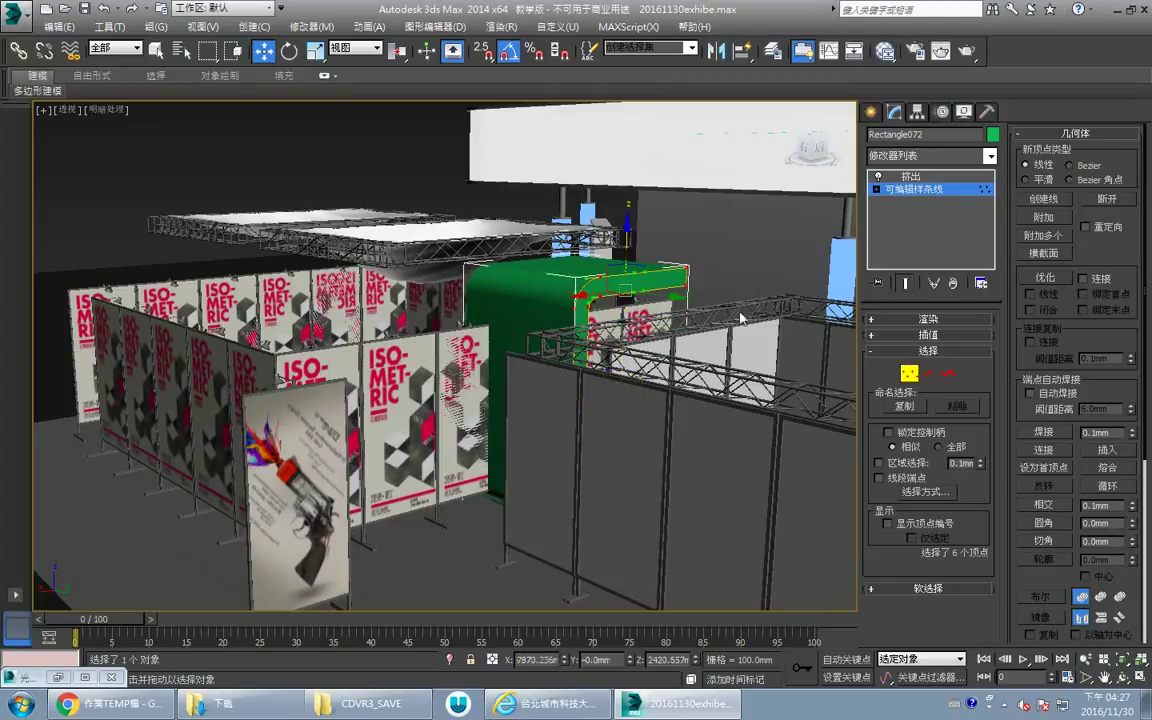
{"action": "left_click", "coordinate": [912, 374]}
Change the C-shaped wall's object color to white.
{"action": "left_click", "coordinate": [989, 138]}
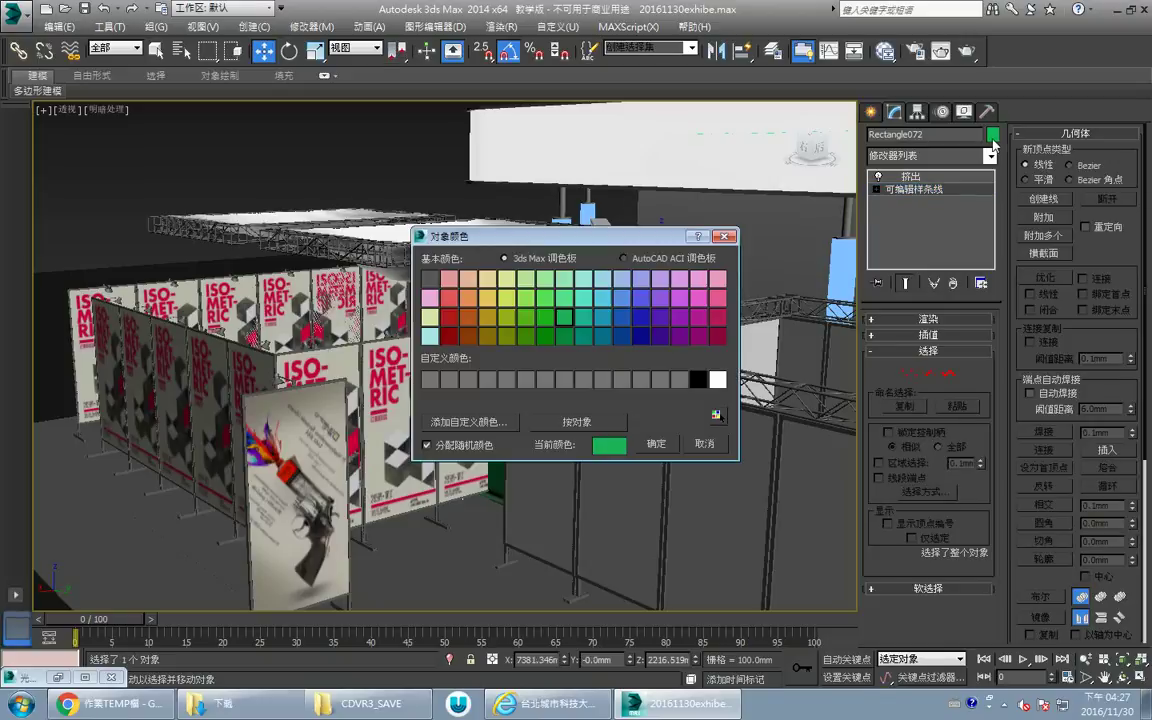
{"action": "left_click", "coordinate": [717, 379]}
{"action": "left_click", "coordinate": [656, 443]}
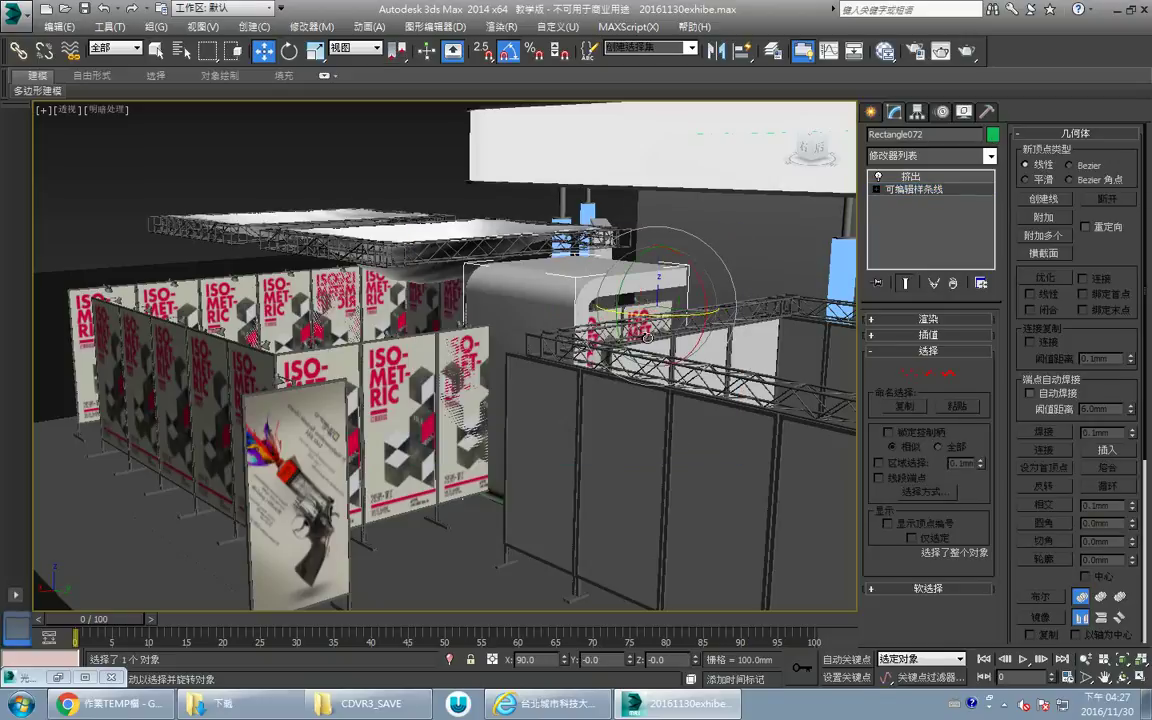
Rotate the C-shaped wall about Z and move it along Y to about -1300 mm, beside the poster booth.
{"action": "key", "text": "e"}
{"action": "left_click_drag", "start_coordinate": [658, 315], "coordinate": [562, 296]}
{"action": "key", "text": "w"}
{"action": "scroll", "coordinate": [540, 298], "scroll_direction": "up", "scroll_amount": 4}
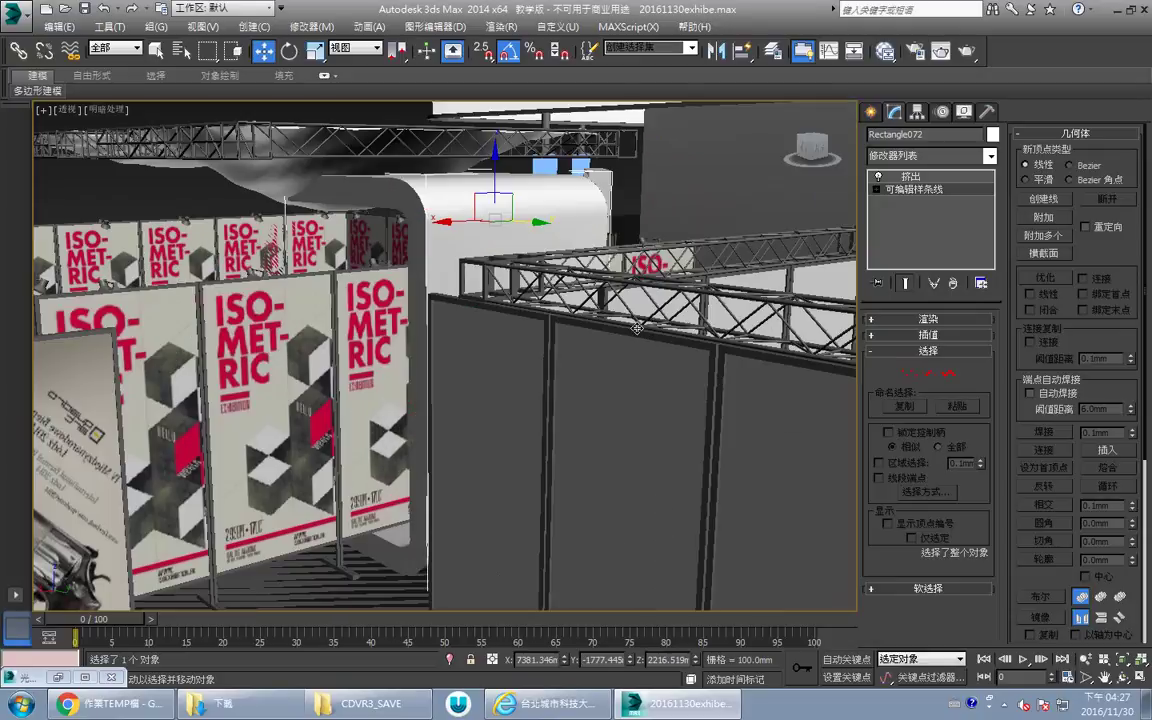
{"action": "middle_click_drag", "start_coordinate": [474, 303], "coordinate": [546, 350], "text": "alt"}
{"action": "left_click_drag", "start_coordinate": [504, 256], "coordinate": [546, 254]}
{"action": "mouse_move", "coordinate": [556, 322]}
{"action": "middle_mouse_down", "text": "alt"}
{"action": "mouse_move", "coordinate": [484, 288]}
{"action": "mouse_move", "coordinate": [556, 317]}
{"action": "middle_mouse_up", "text": "alt"}
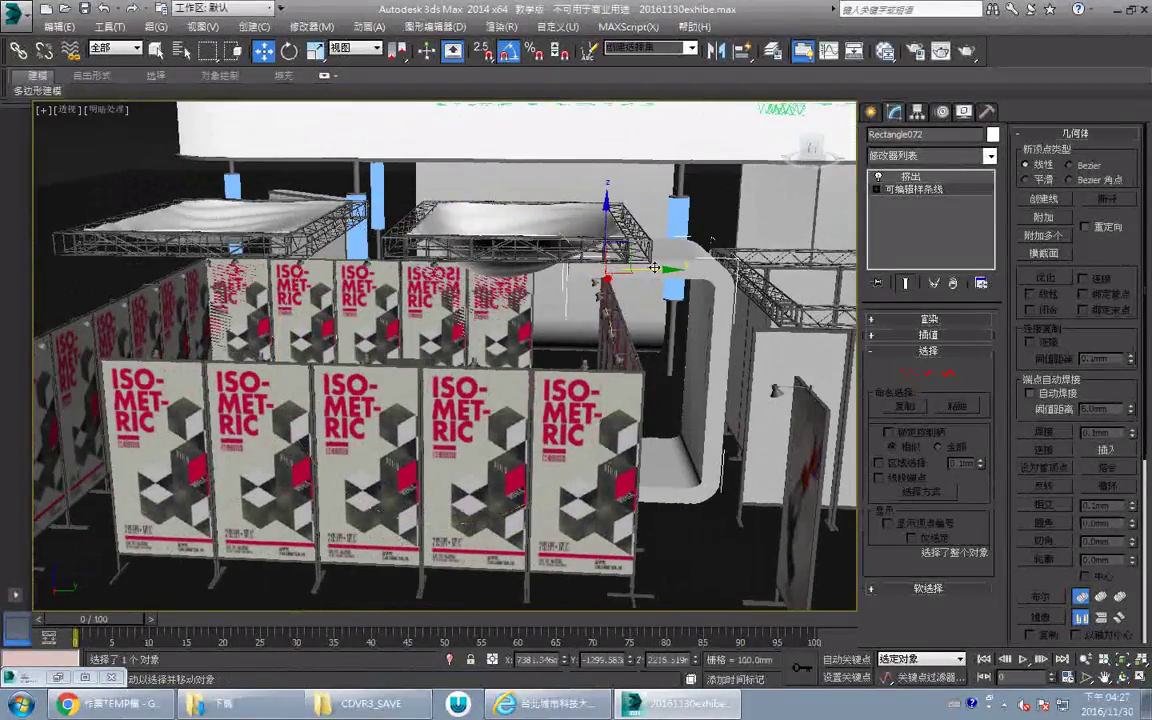
Mirror the C-shaped wall along Y as an instance and move the copy to the booth's opposite side.
{"action": "left_click", "coordinate": [716, 52]}
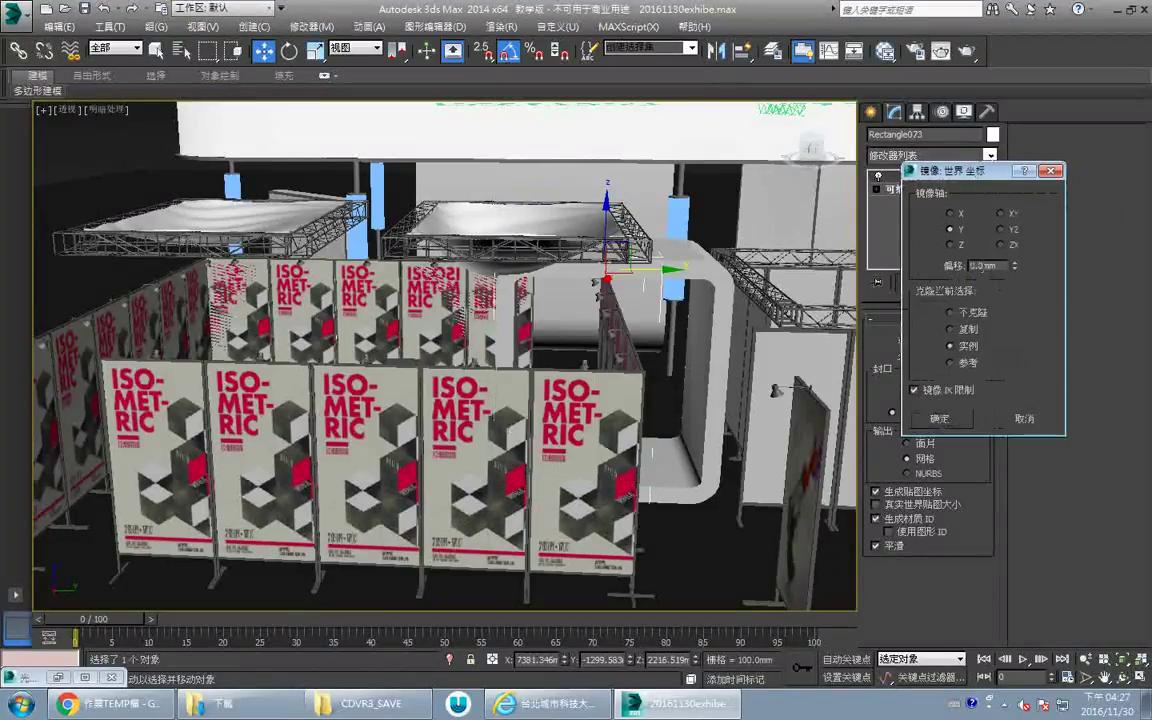
{"action": "left_click", "coordinate": [946, 420]}
{"action": "left_click_drag", "start_coordinate": [651, 270], "coordinate": [211, 293]}
{"action": "middle_click_drag", "start_coordinate": [455, 345], "coordinate": [592, 400], "text": "alt"}
Delete the poster panel group closing the booth's front, and unhide the scene's lights.
{"action": "left_click", "coordinate": [645, 377]}
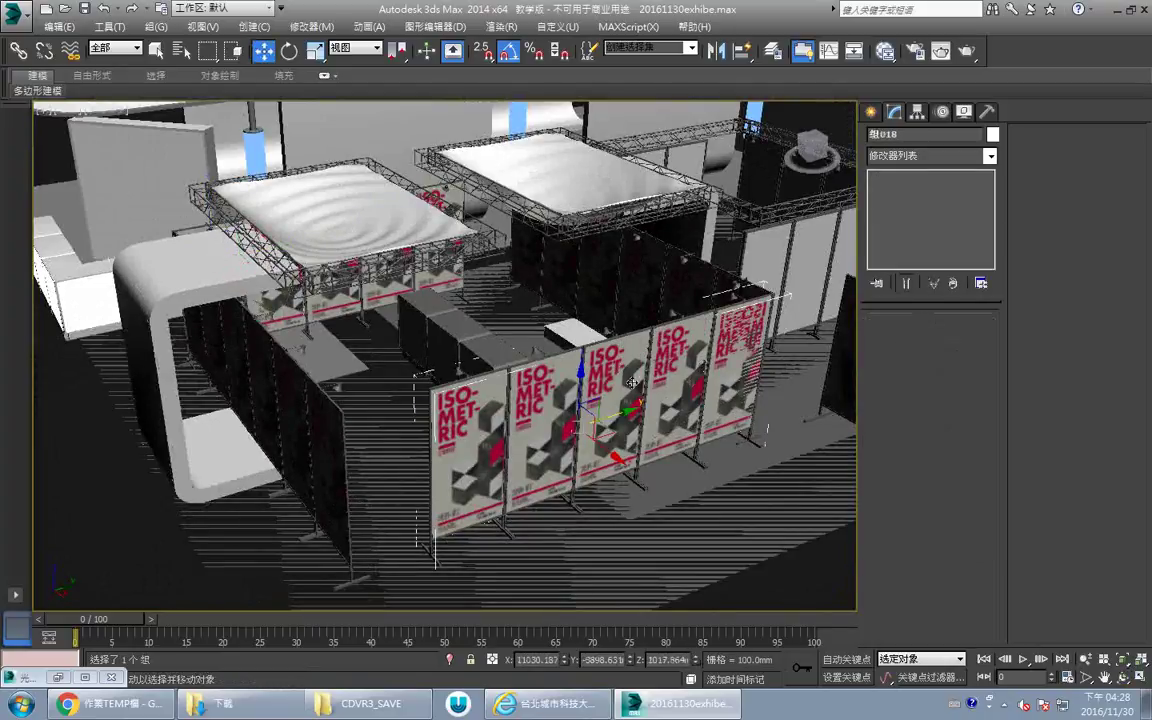
{"action": "key", "text": "Delete"}
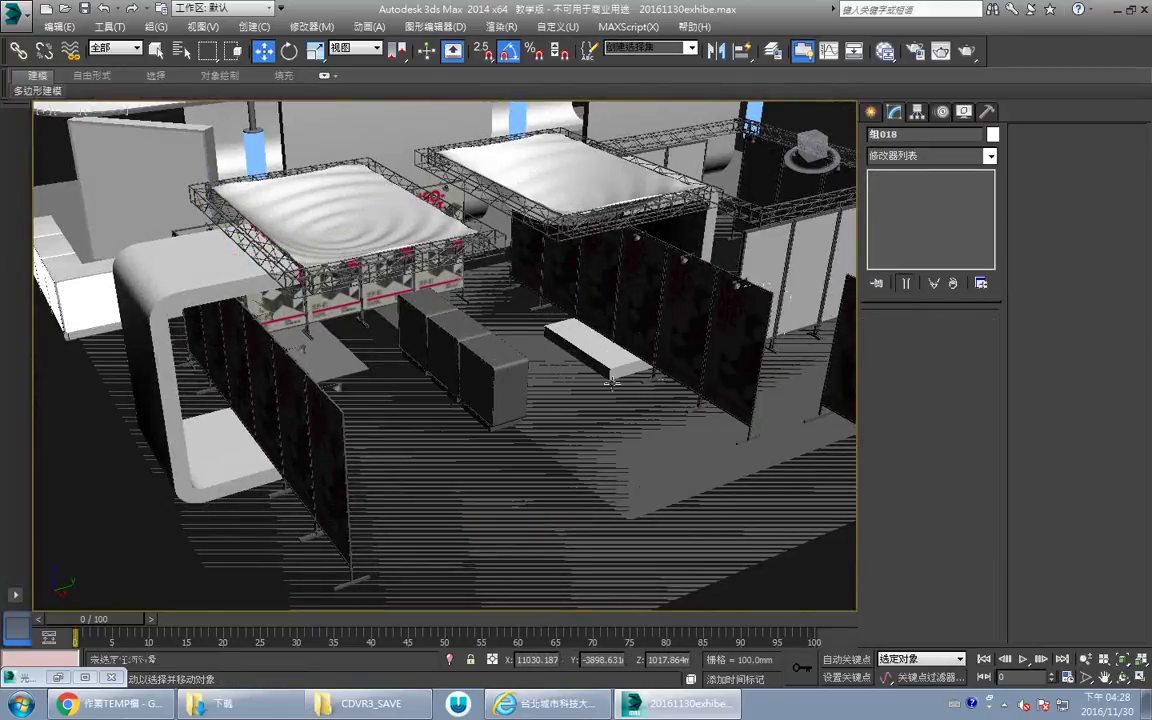
{"action": "middle_click_drag", "start_coordinate": [632, 377], "coordinate": [598, 350]}
{"action": "left_click", "coordinate": [964, 112]}
{"action": "left_click", "coordinate": [893, 297]}
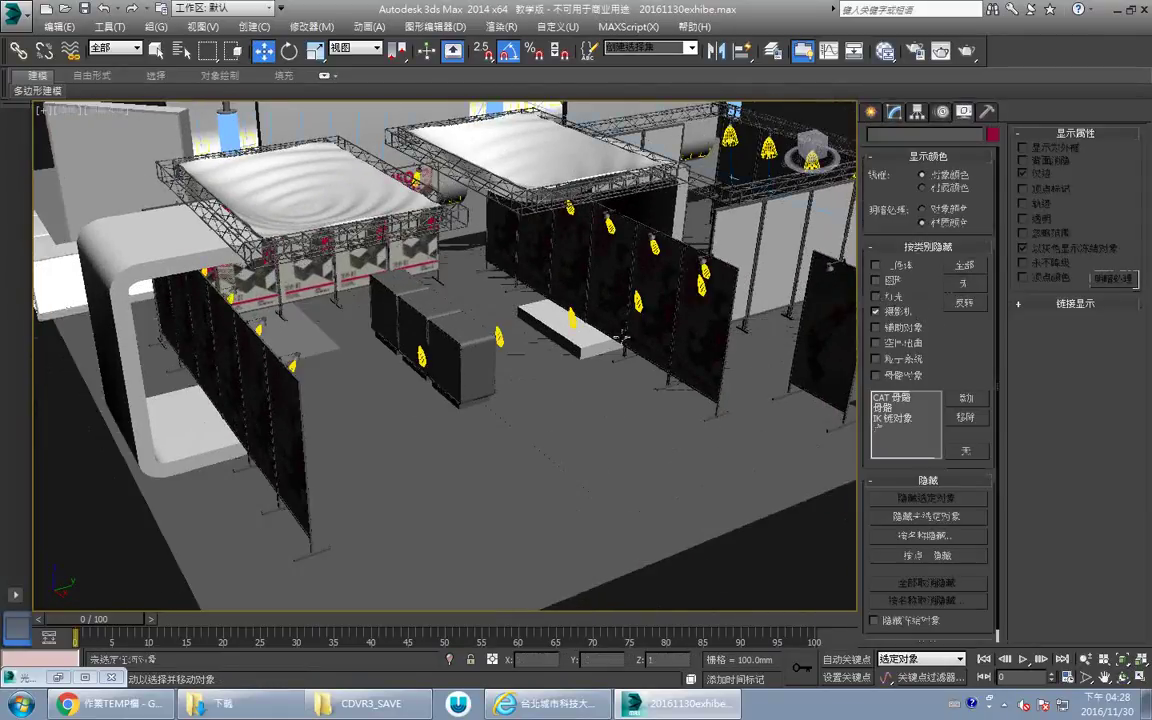
Examine the opened booth from the front, including its side panel rows, lights and ceiling trusses.
{"action": "left_click", "coordinate": [573, 319]}
{"action": "middle_click_drag", "start_coordinate": [623, 321], "coordinate": [444, 296]}
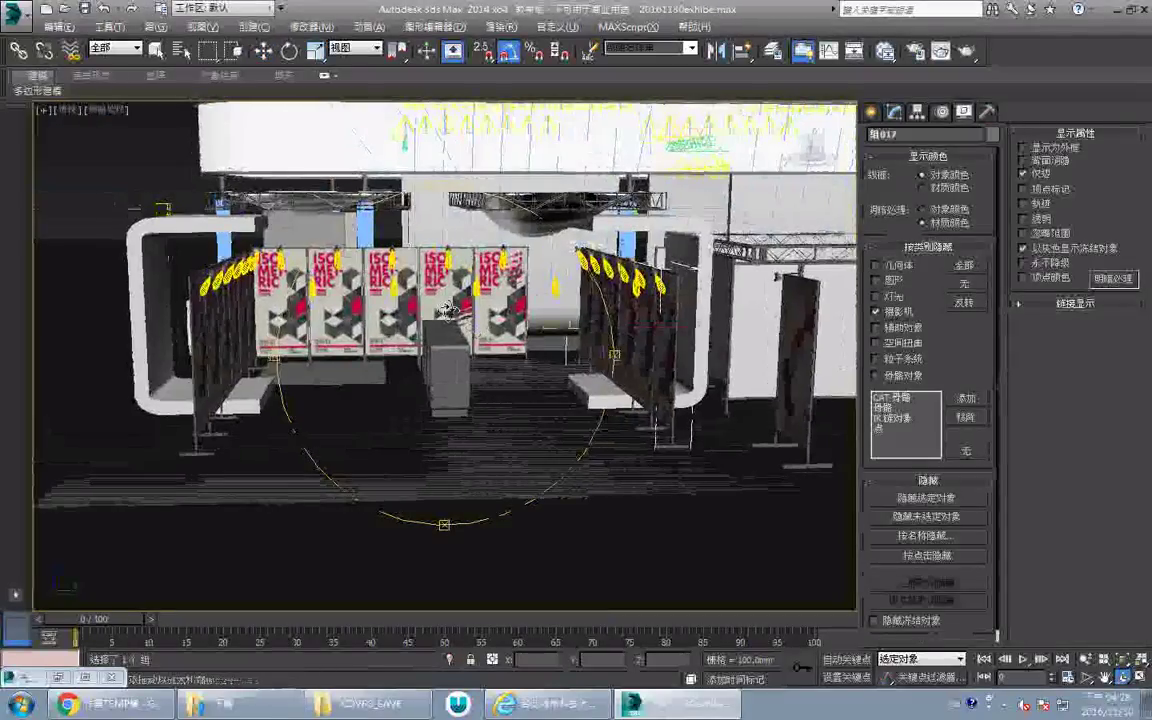
{"action": "scroll", "coordinate": [444, 296], "scroll_direction": "up", "scroll_amount": 1}
{"action": "scroll", "coordinate": [444, 296], "scroll_direction": "up", "scroll_amount": 1}
{"action": "middle_click_drag", "start_coordinate": [516, 277], "coordinate": [518, 288]}
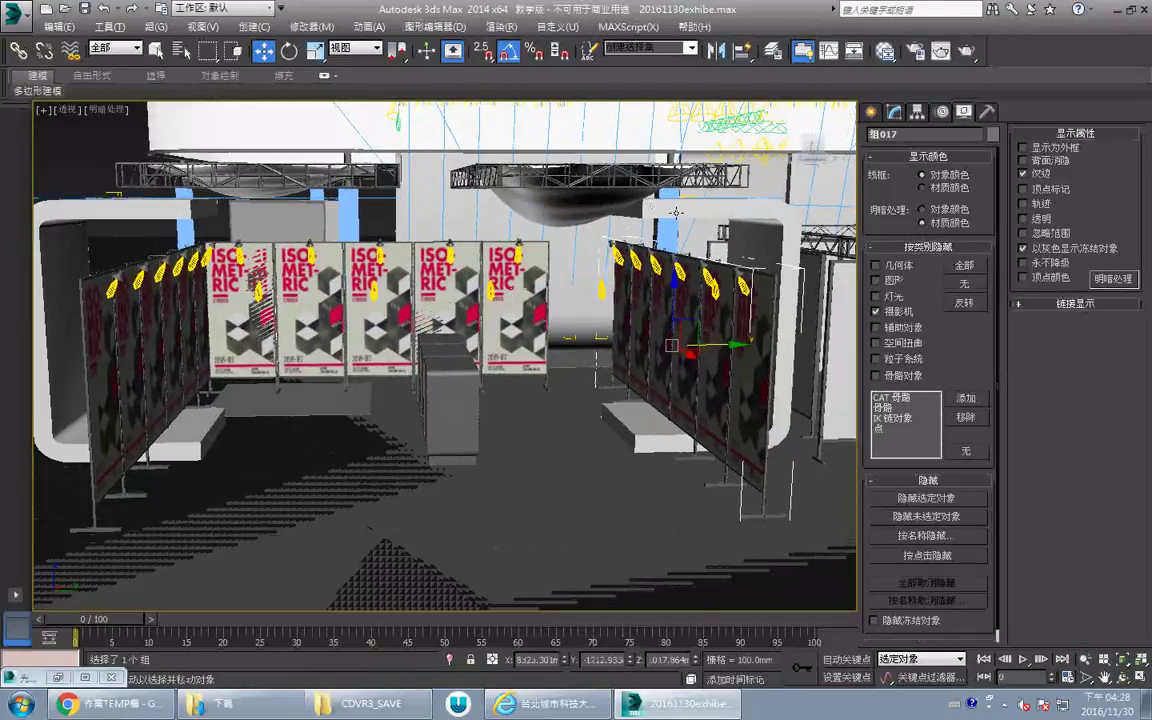
{"action": "middle_click_drag", "start_coordinate": [498, 119], "coordinate": [492, 182]}
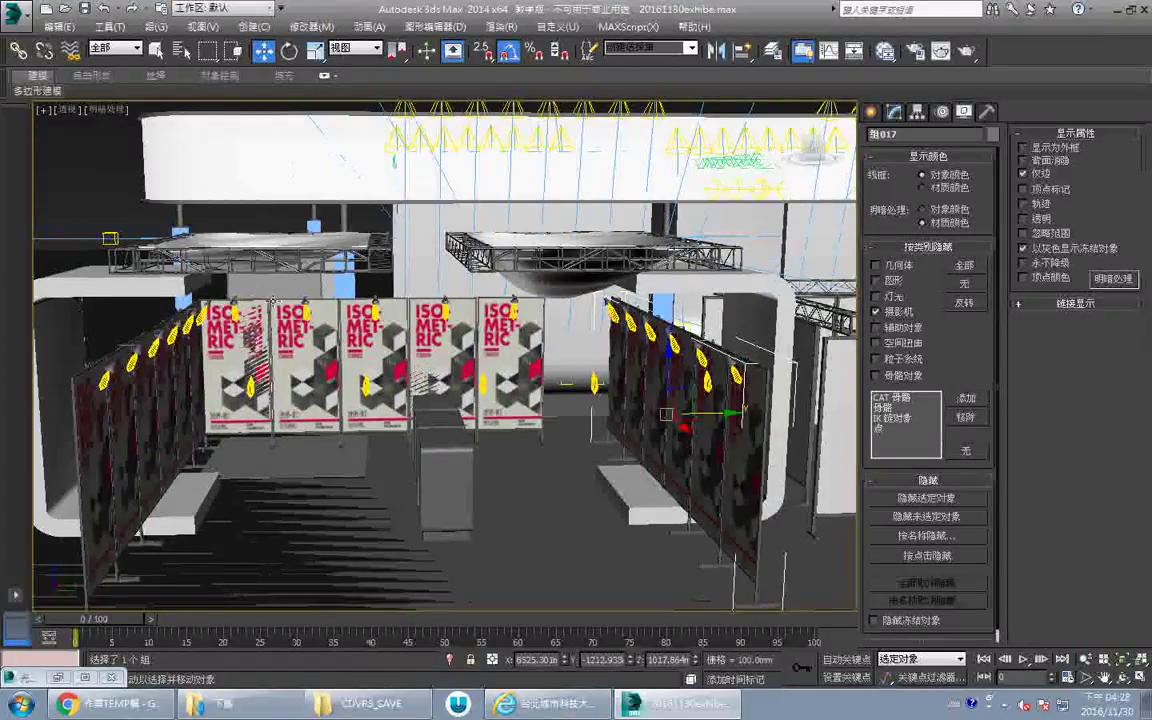
{"action": "middle_click_drag", "start_coordinate": [273, 300], "coordinate": [367, 301]}
Draw a rectangle spline about 5412 mm by 5412 mm in the top view, around the booth's panel rows.
{"action": "key", "text": "alt+w"}
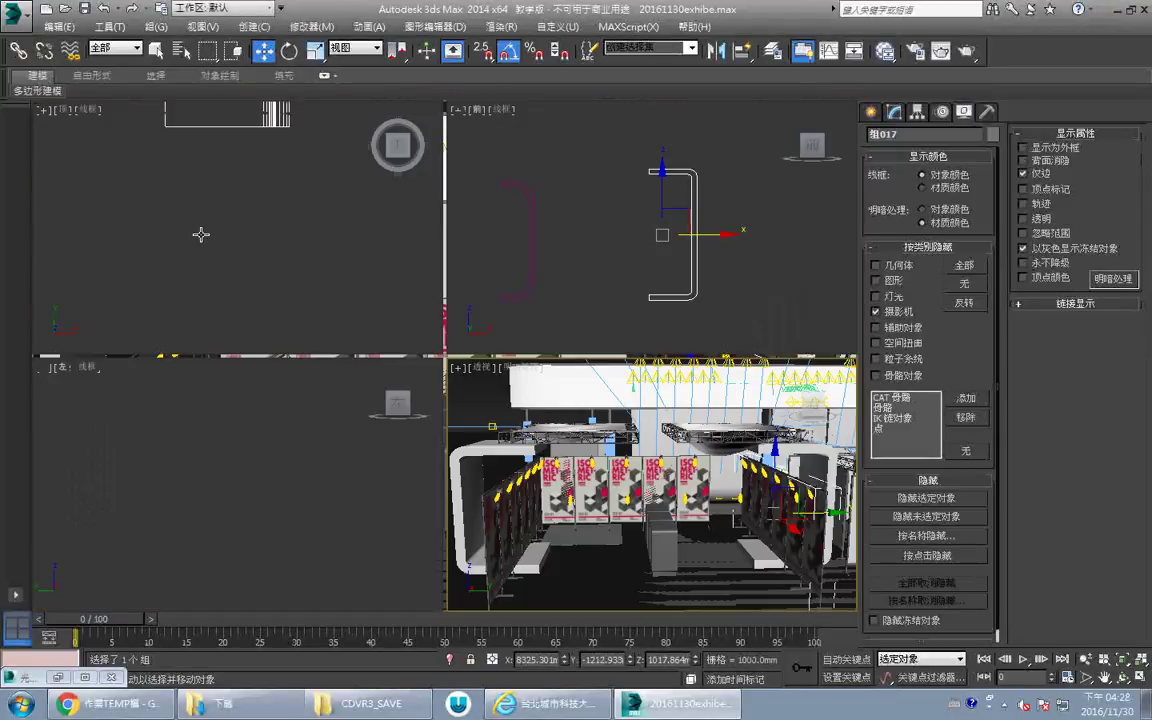
{"action": "right_click", "coordinate": [201, 234]}
{"action": "key", "text": "alt+w"}
{"action": "middle_click_drag", "start_coordinate": [690, 340], "coordinate": [422, 290]}
{"action": "scroll", "coordinate": [422, 290], "scroll_direction": "down", "scroll_amount": 3}
{"action": "middle_click_drag", "start_coordinate": [422, 290], "coordinate": [498, 475]}
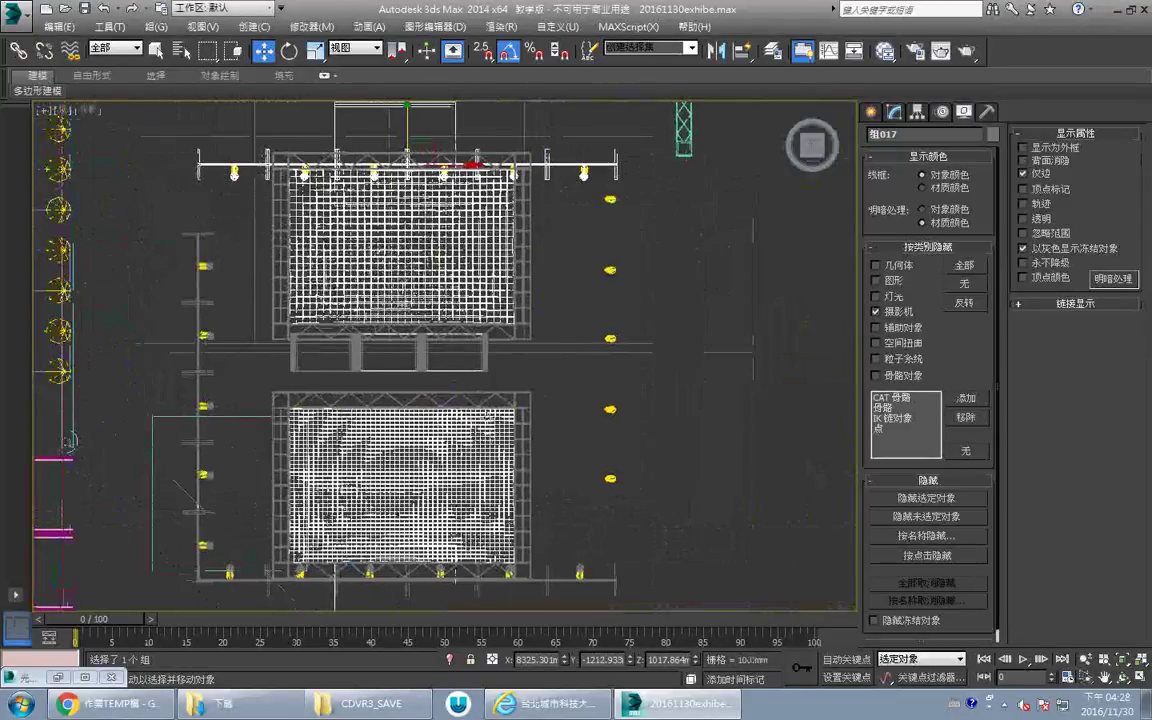
{"action": "scroll", "coordinate": [490, 412], "scroll_direction": "down", "scroll_amount": 2}
{"action": "left_click", "coordinate": [871, 112]}
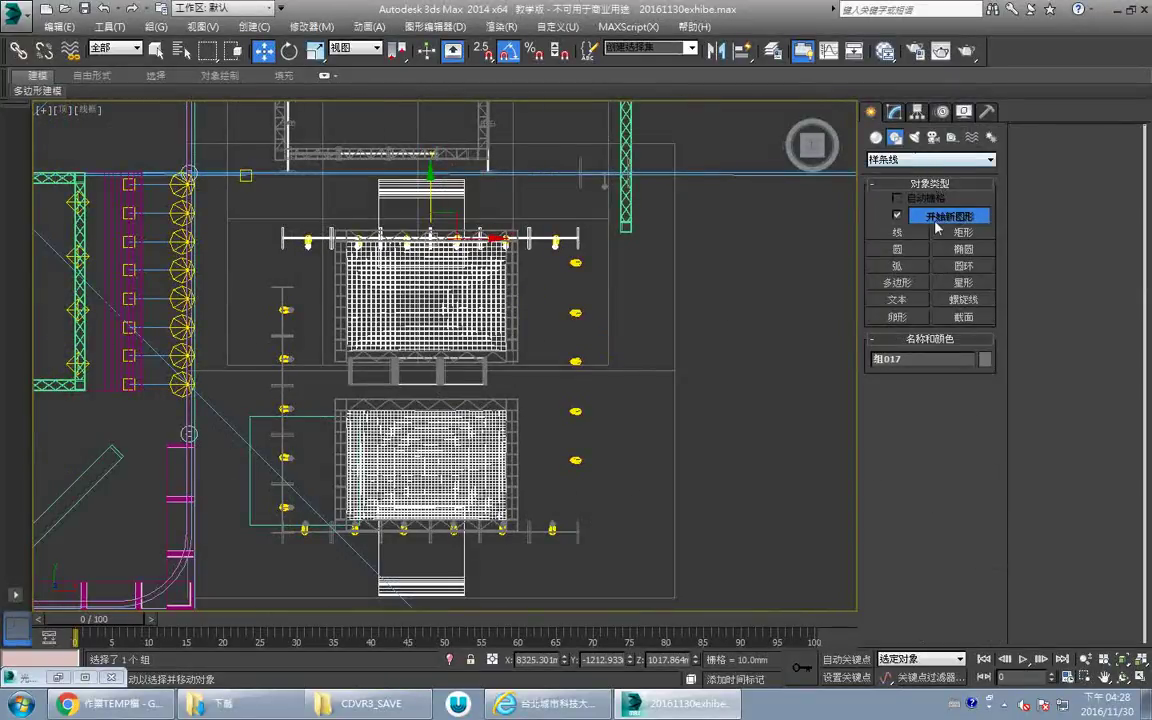
{"action": "left_click", "coordinate": [940, 231]}
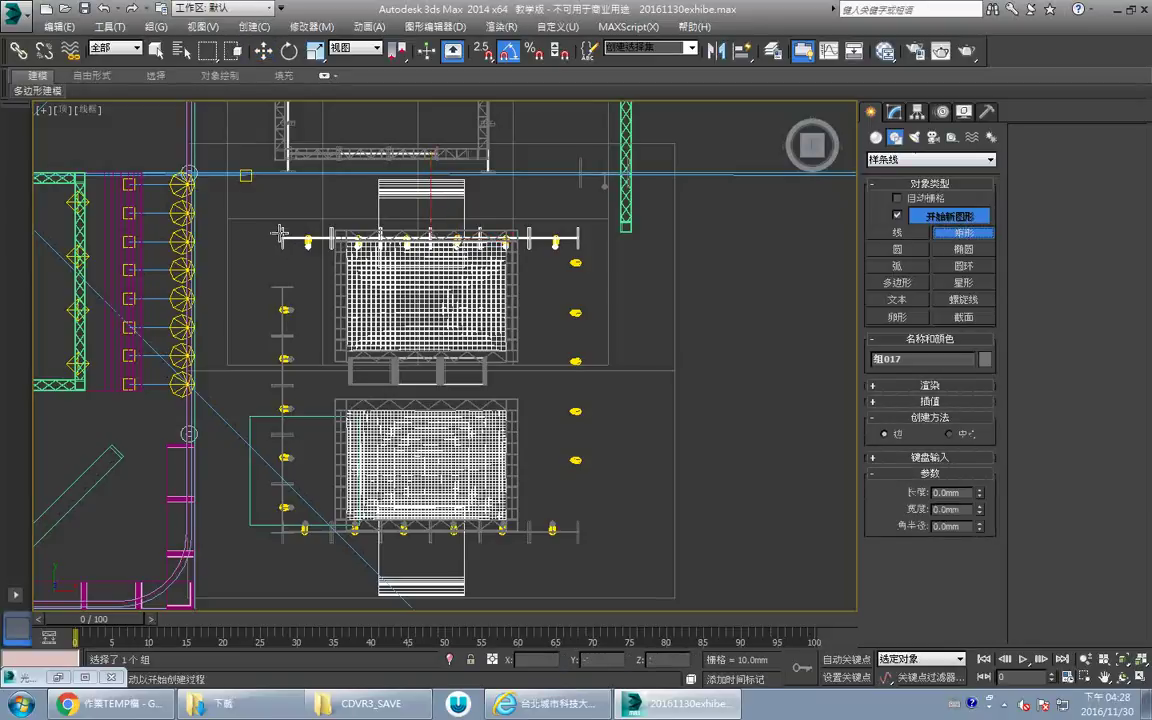
{"action": "left_click_drag", "start_coordinate": [283, 237], "coordinate": [579, 531]}
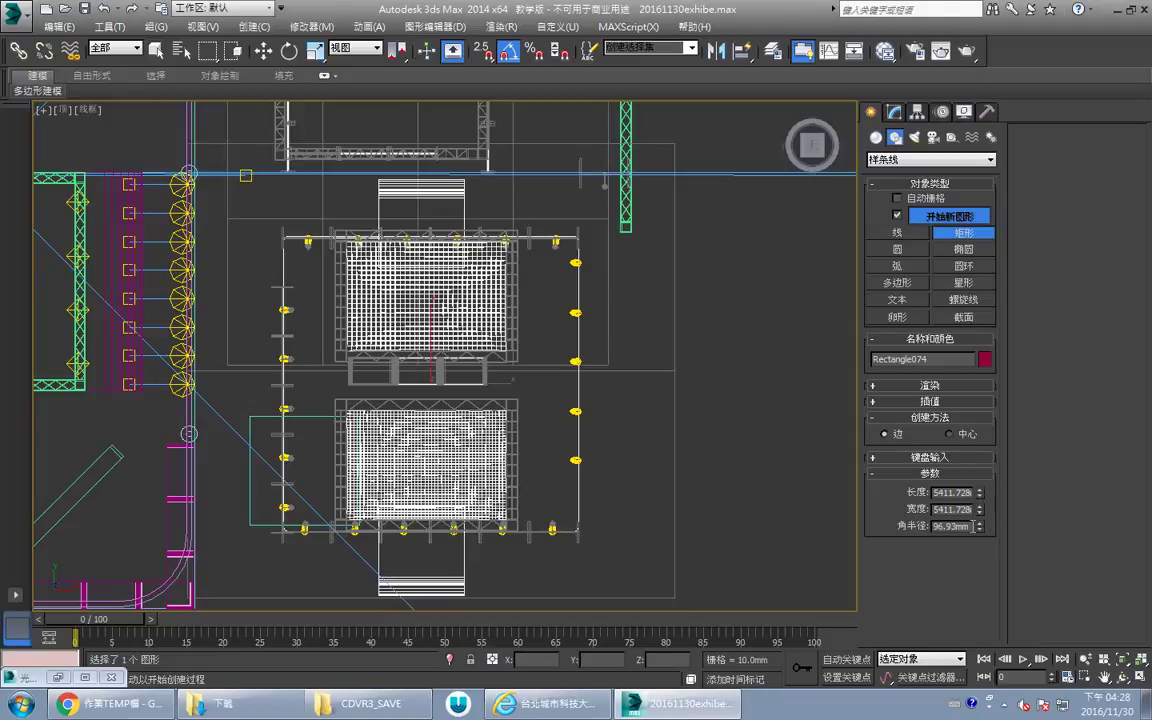
Set the rectangle's corner radius to about 462 mm and raise it to about Z 2048 mm, at the panels' upper edges.
{"action": "left_click_drag", "start_coordinate": [1022, 307], "coordinate": [907, 88]}
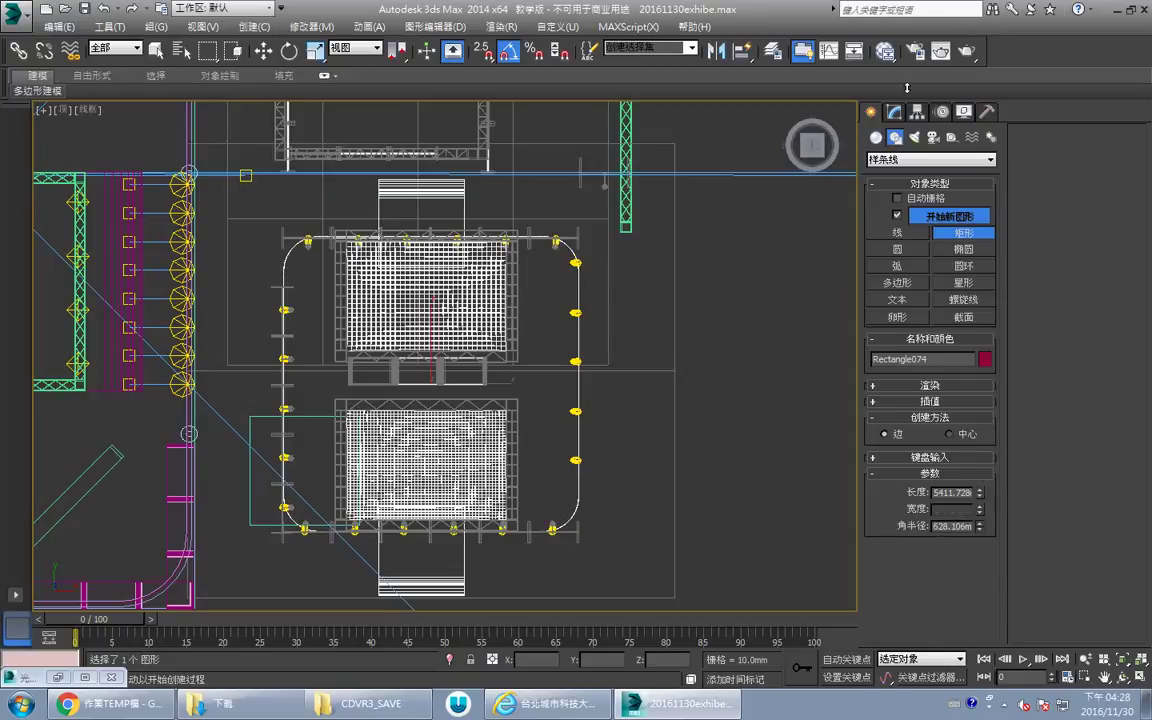
{"action": "middle_click_drag", "start_coordinate": [588, 422], "coordinate": [567, 428]}
{"action": "key", "text": "alt+w"}
{"action": "middle_click", "coordinate": [530, 443]}
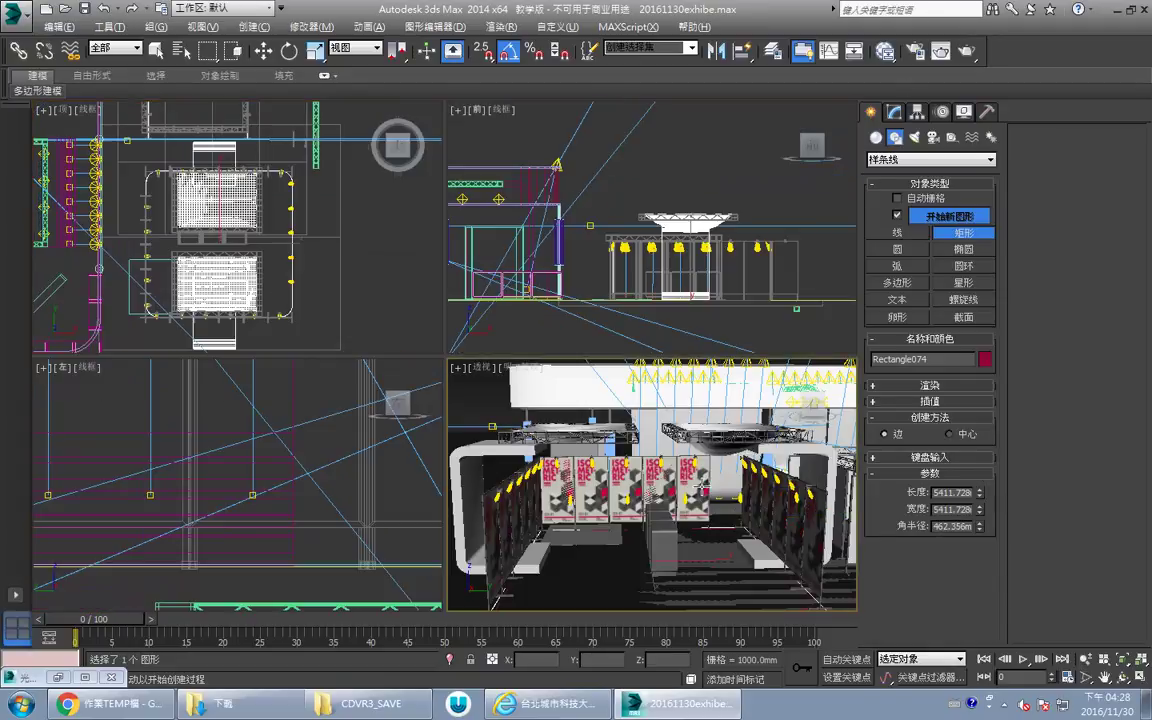
{"action": "key", "text": "alt+w"}
{"action": "key", "text": "w"}
{"action": "left_click_drag", "start_coordinate": [443, 460], "coordinate": [442, 271]}
Extrude the rounded rectangle by 644 mm.
{"action": "left_click", "coordinate": [894, 112]}
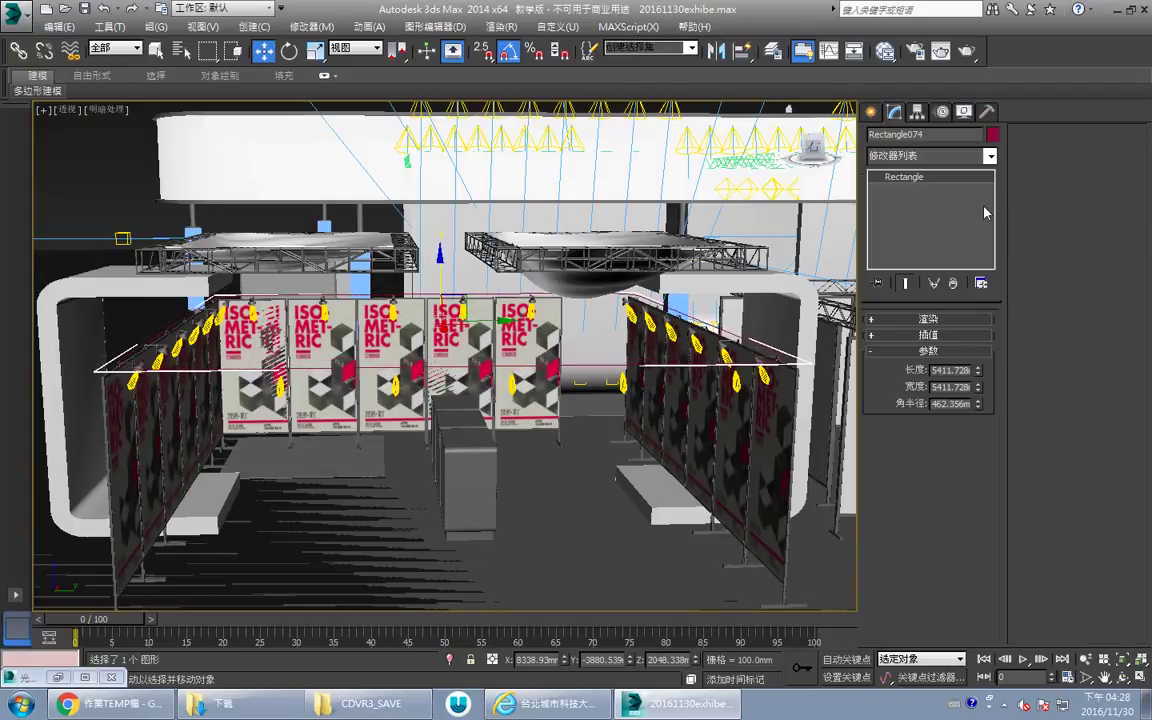
{"action": "left_click", "coordinate": [990, 156]}
{"action": "left_click_drag", "start_coordinate": [992, 213], "coordinate": [990, 467]}
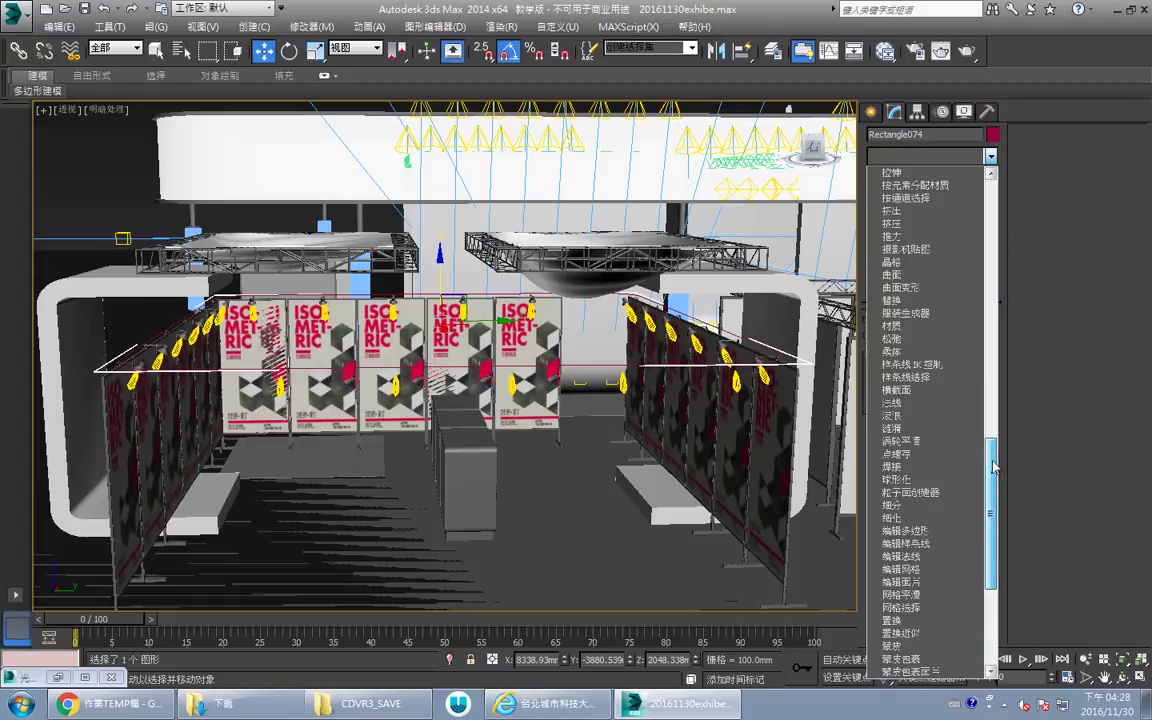
{"action": "left_click", "coordinate": [940, 212]}
{"action": "left_click_drag", "start_coordinate": [974, 342], "coordinate": [1018, 403]}
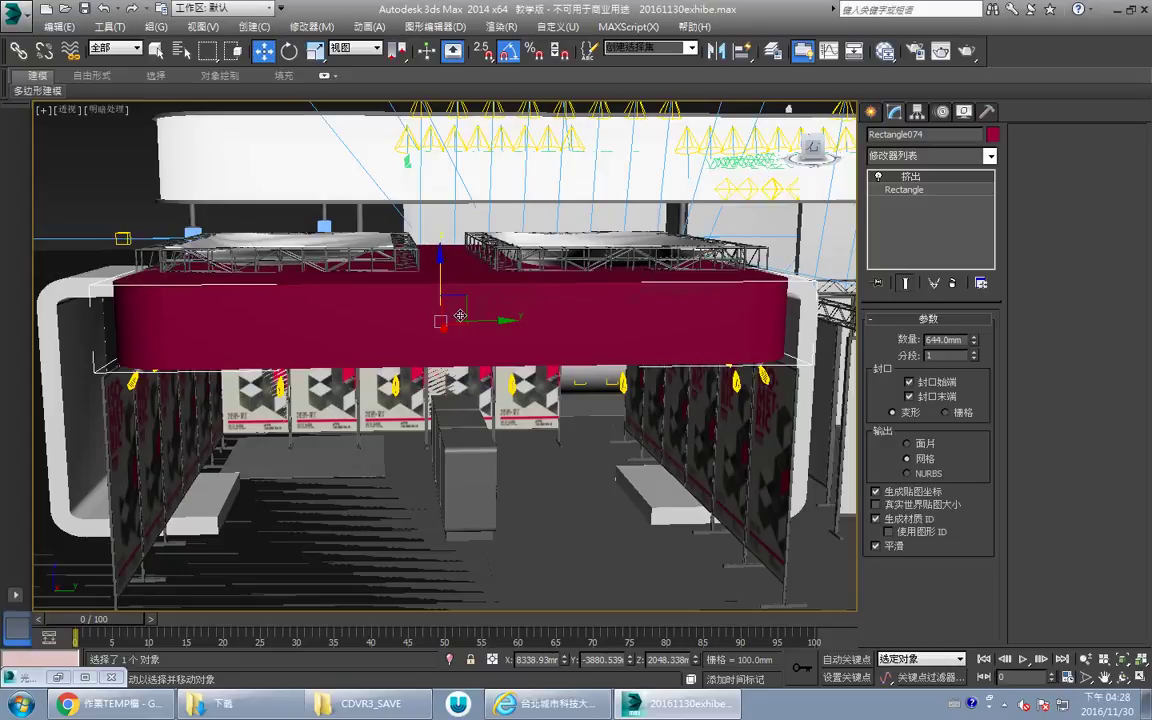
Convert the extruded rectangle to an editable poly and inset its top and bottom polygons.
{"action": "mouse_move", "coordinate": [460, 316]}
{"action": "middle_mouse_down"}
{"action": "mouse_move", "coordinate": [483, 340]}
{"action": "mouse_move", "coordinate": [466, 370]}
{"action": "mouse_move", "coordinate": [473, 334]}
{"action": "mouse_move", "coordinate": [507, 288]}
{"action": "mouse_move", "coordinate": [494, 283]}
{"action": "mouse_move", "coordinate": [450, 360]}
{"action": "mouse_move", "coordinate": [419, 358]}
{"action": "mouse_move", "coordinate": [406, 312]}
{"action": "mouse_move", "coordinate": [468, 325]}
{"action": "mouse_move", "coordinate": [450, 361]}
{"action": "mouse_move", "coordinate": [449, 348]}
{"action": "mouse_move", "coordinate": [545, 329]}
{"action": "mouse_move", "coordinate": [460, 332]}
{"action": "mouse_move", "coordinate": [474, 331]}
{"action": "middle_mouse_up"}
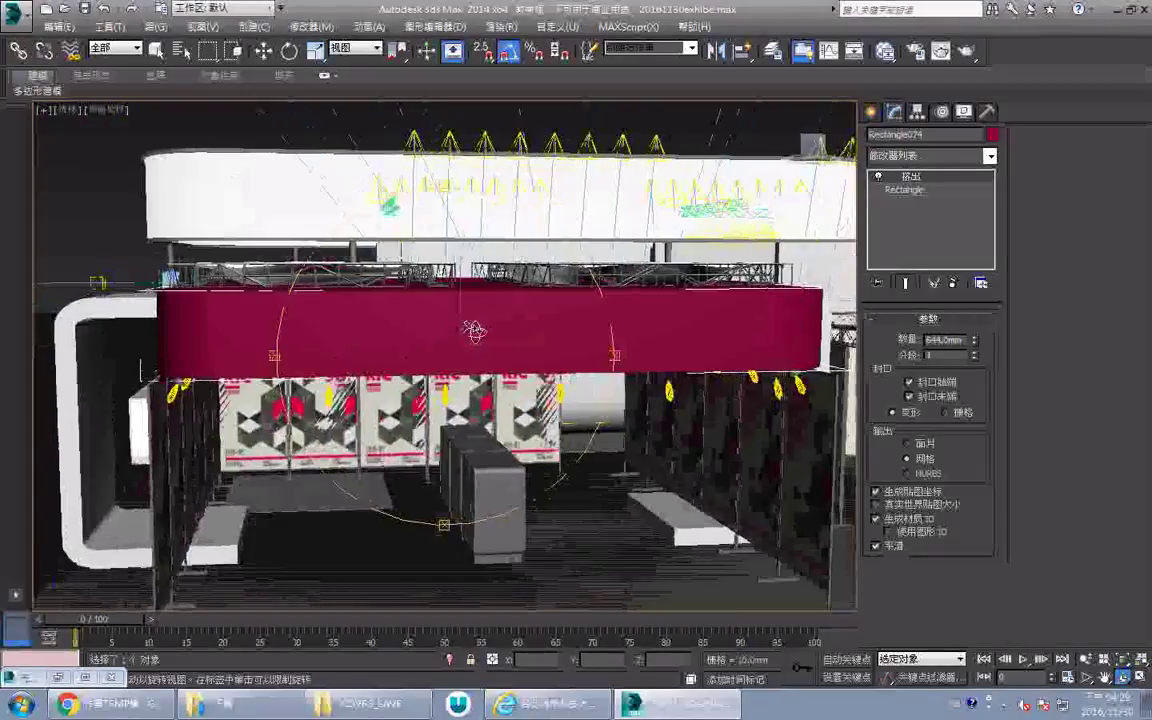
{"action": "key", "text": "w"}
{"action": "key", "text": "ctrl+e"}
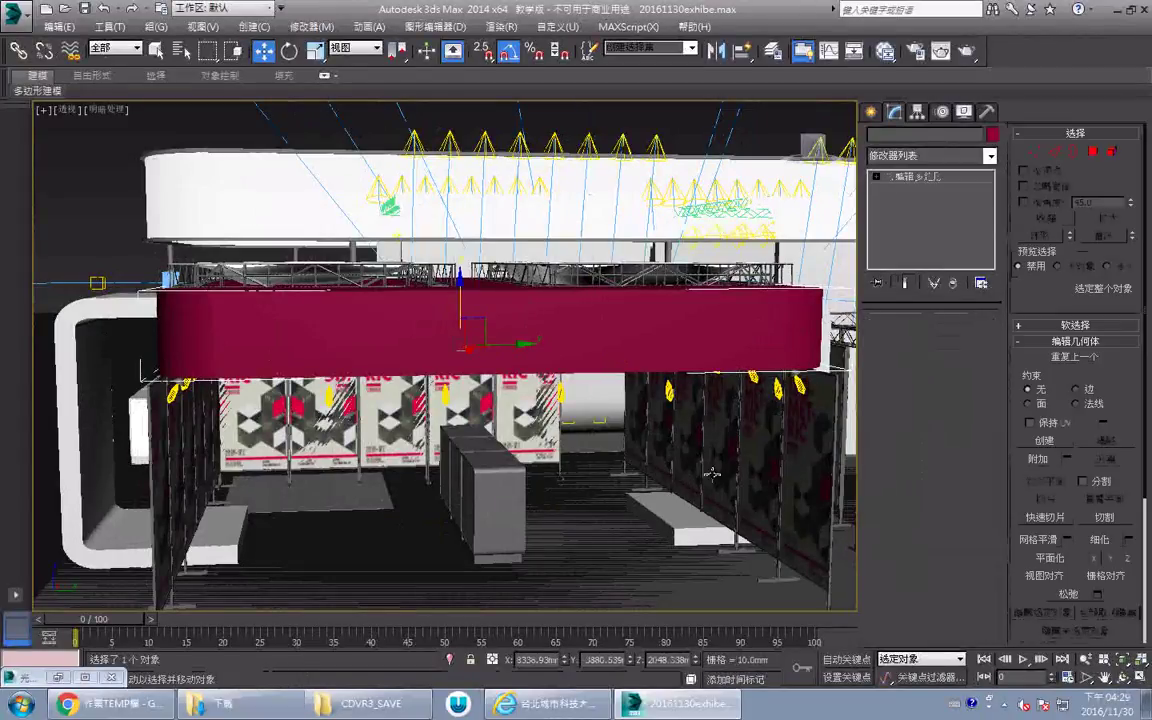
{"action": "left_click", "coordinate": [945, 338]}
{"action": "left_click", "coordinate": [637, 292]}
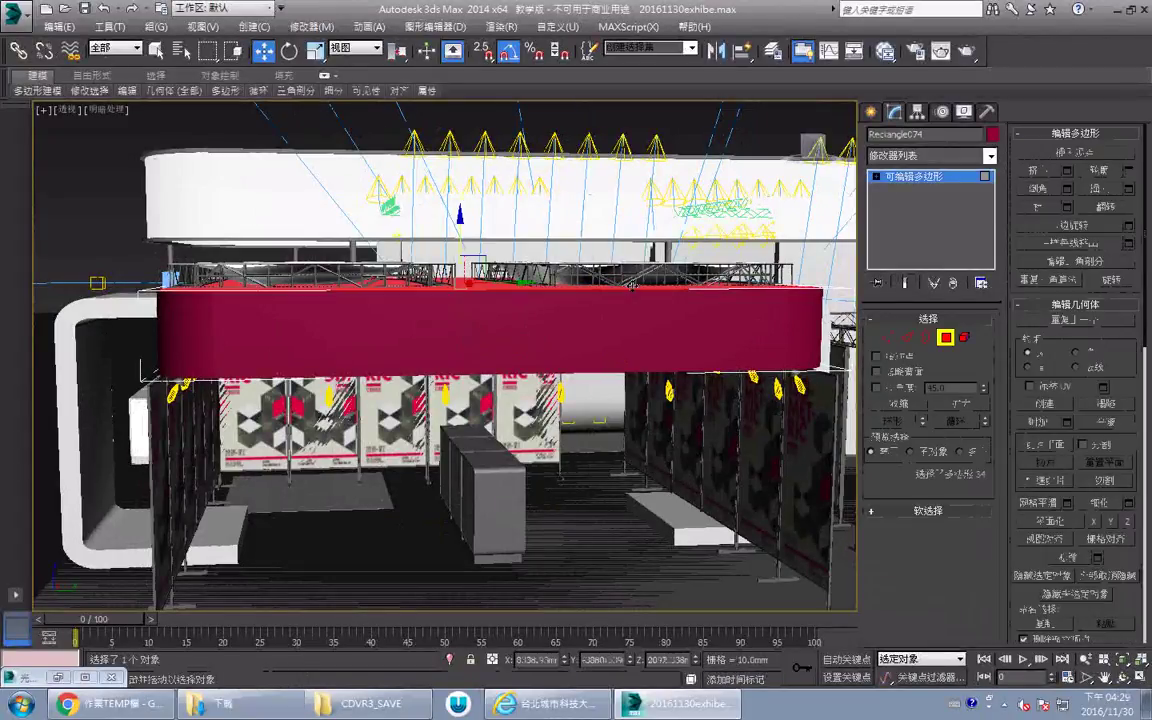
{"action": "middle_click_drag", "start_coordinate": [507, 361], "coordinate": [483, 399], "text": "alt"}
{"action": "left_click", "coordinate": [515, 308], "text": "ctrl"}
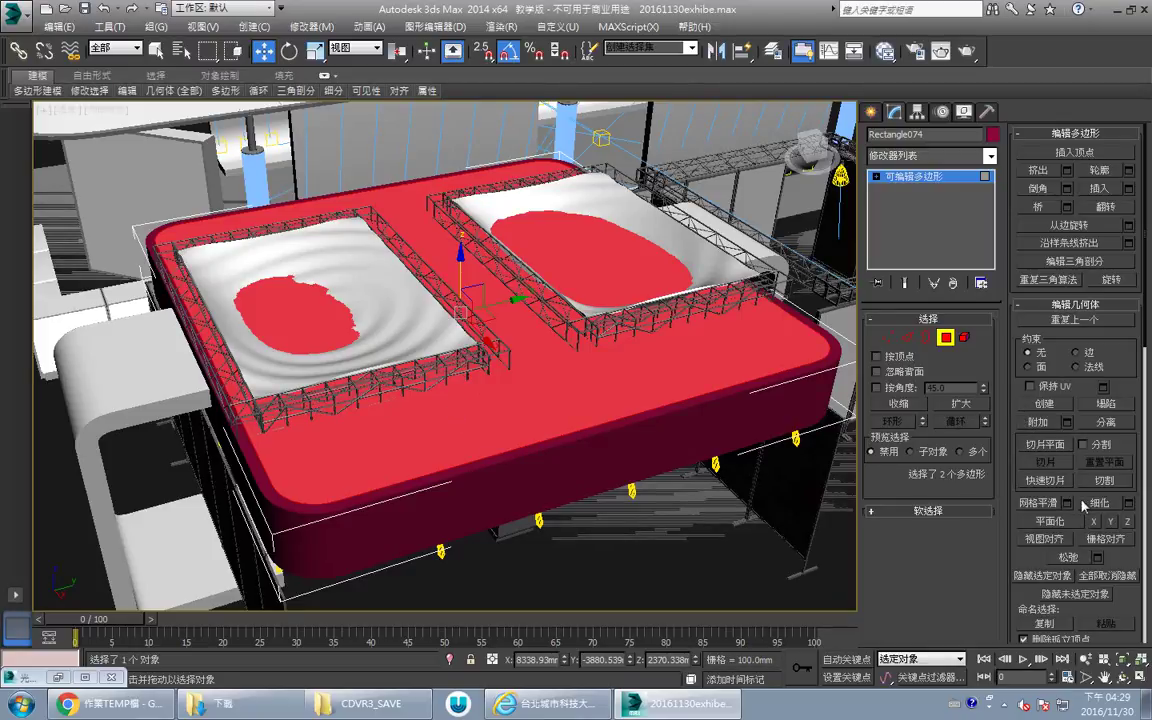
Bridge the two inset polygons to hollow the block into a rounded band around the cloth ceilings.
{"action": "left_click", "coordinate": [1041, 207]}
{"action": "middle_click_drag", "start_coordinate": [549, 330], "coordinate": [501, 338]}
{"action": "key", "text": "ctrl+r"}
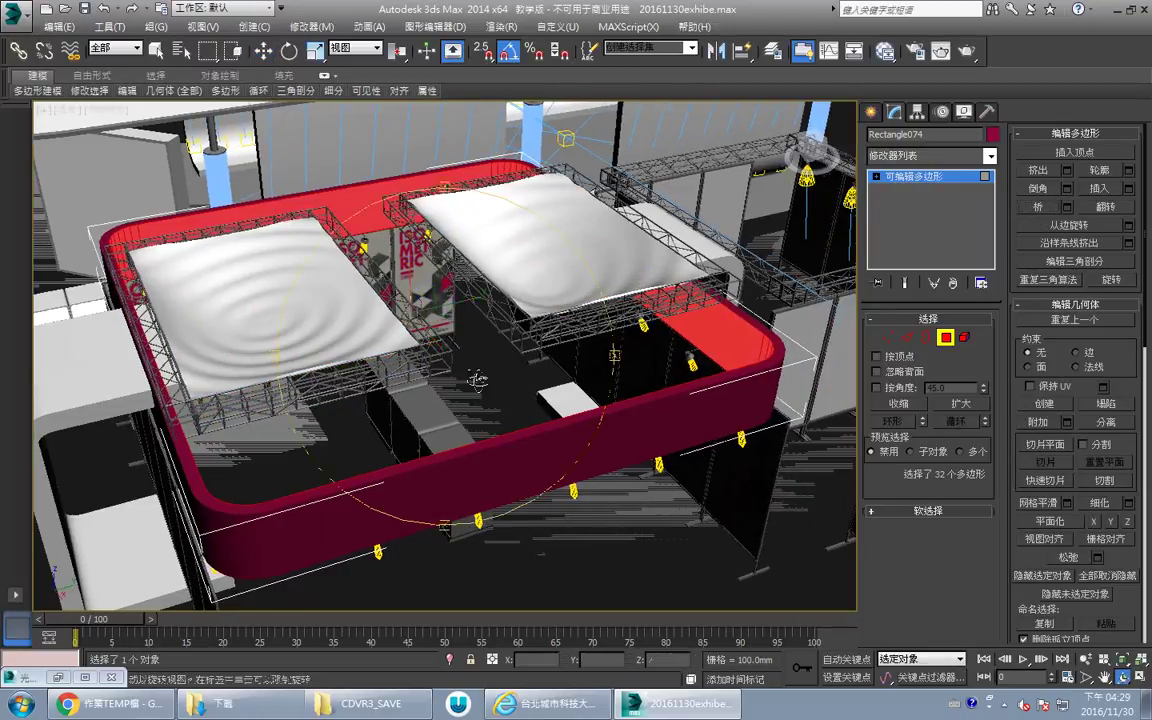
Leave polygon editing on the rounded fascia band and change its object colour to white.
{"action": "left_click_drag", "start_coordinate": [475, 380], "coordinate": [409, 289]}
{"action": "middle_click_drag", "start_coordinate": [409, 289], "coordinate": [441, 316], "text": "alt"}
{"action": "left_click_drag", "start_coordinate": [442, 316], "coordinate": [418, 321]}
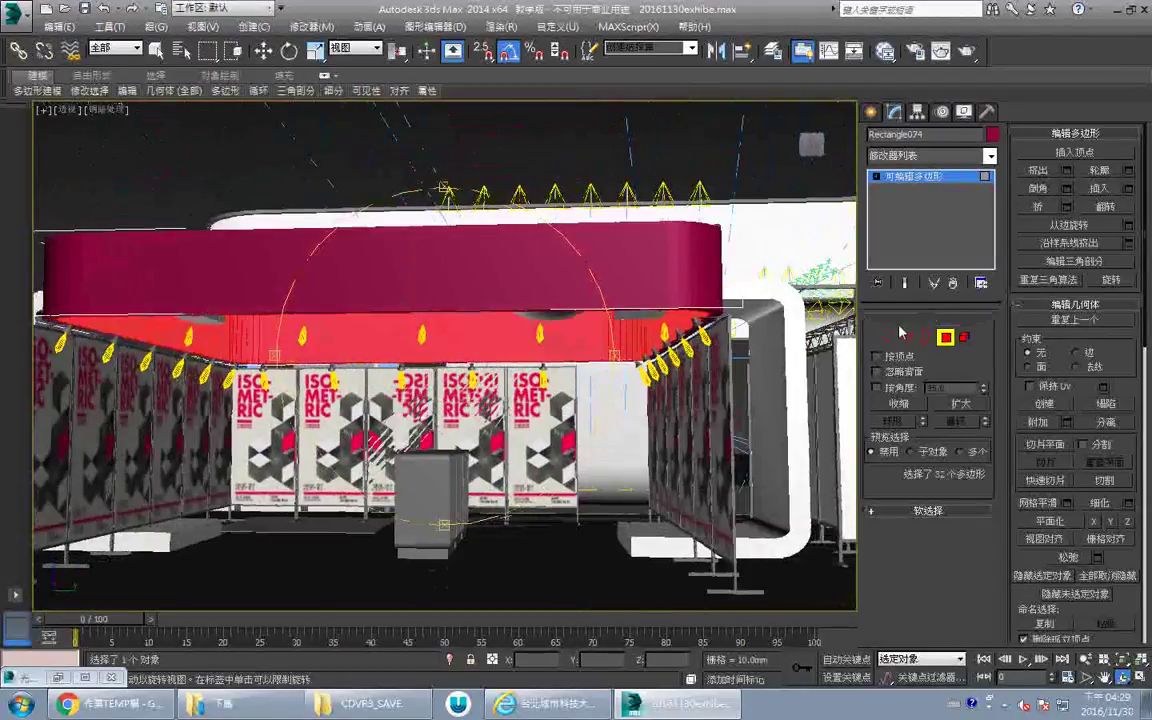
{"action": "left_click", "coordinate": [950, 339]}
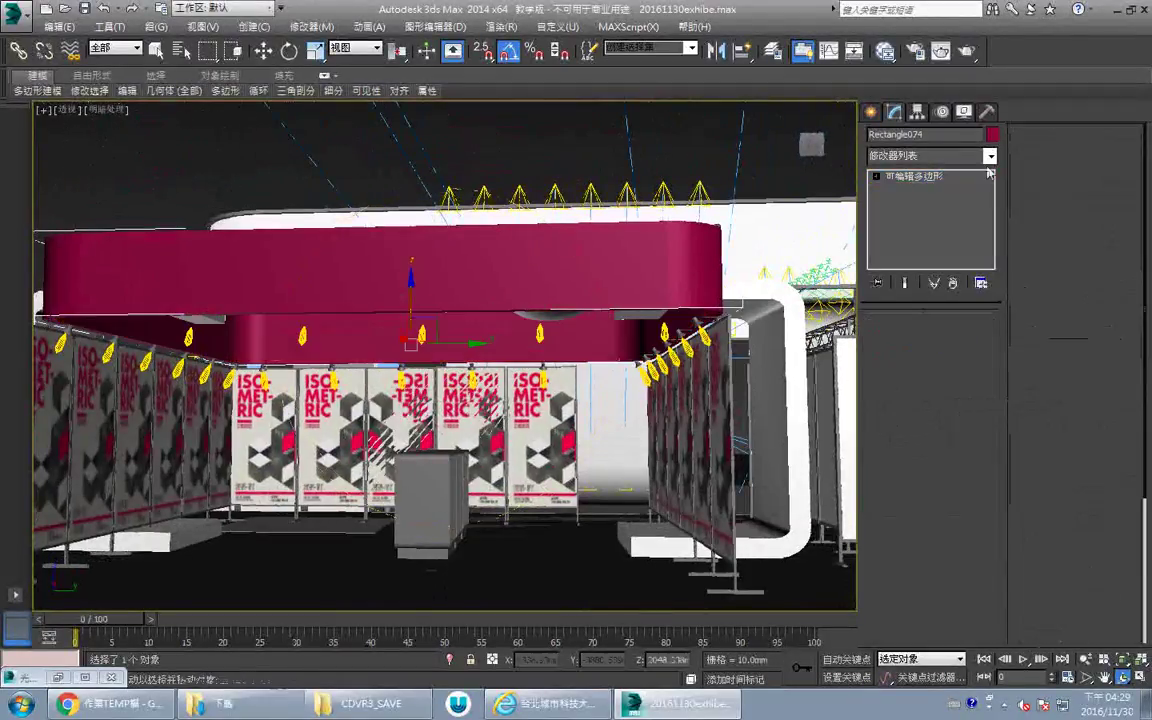
{"action": "left_click", "coordinate": [993, 135]}
{"action": "left_click", "coordinate": [722, 382]}
{"action": "left_click", "coordinate": [669, 443]}
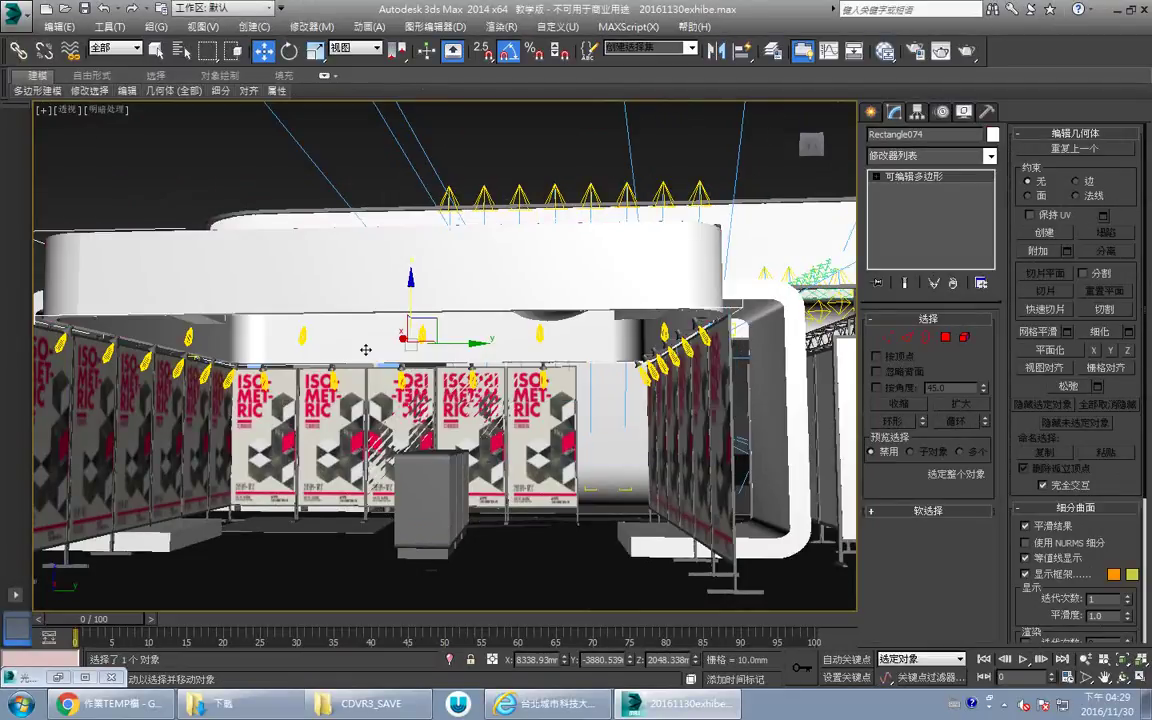
Start a text spline for the fascia band's sign and choose the font 微軟正黑體.
{"action": "middle_click_drag", "start_coordinate": [365, 347], "coordinate": [476, 329], "text": "alt"}
{"action": "left_click_drag", "start_coordinate": [477, 329], "coordinate": [515, 314]}
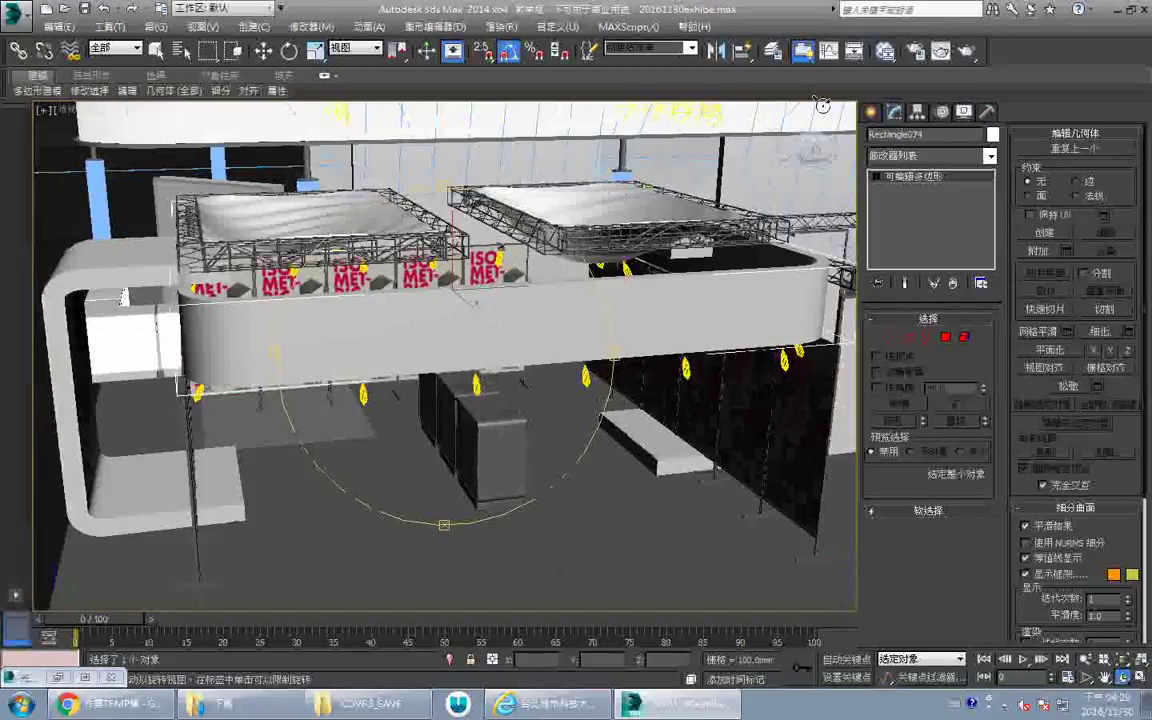
{"action": "left_click", "coordinate": [871, 112]}
{"action": "left_click", "coordinate": [914, 140]}
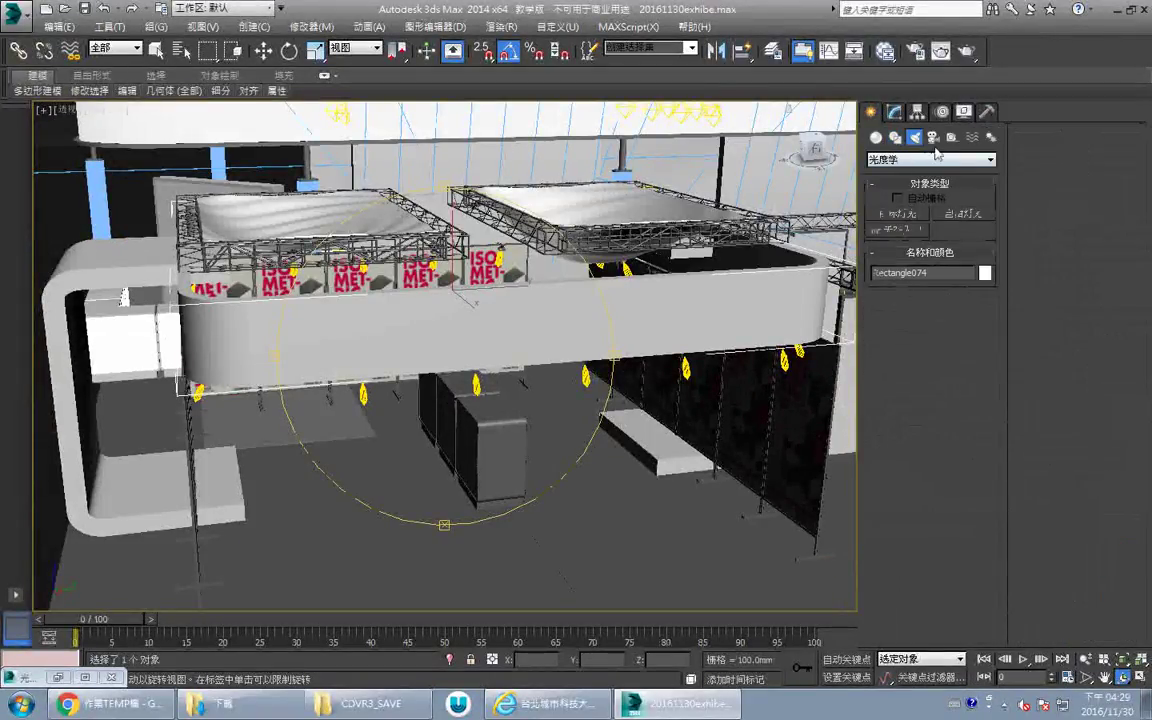
{"action": "left_click", "coordinate": [895, 137]}
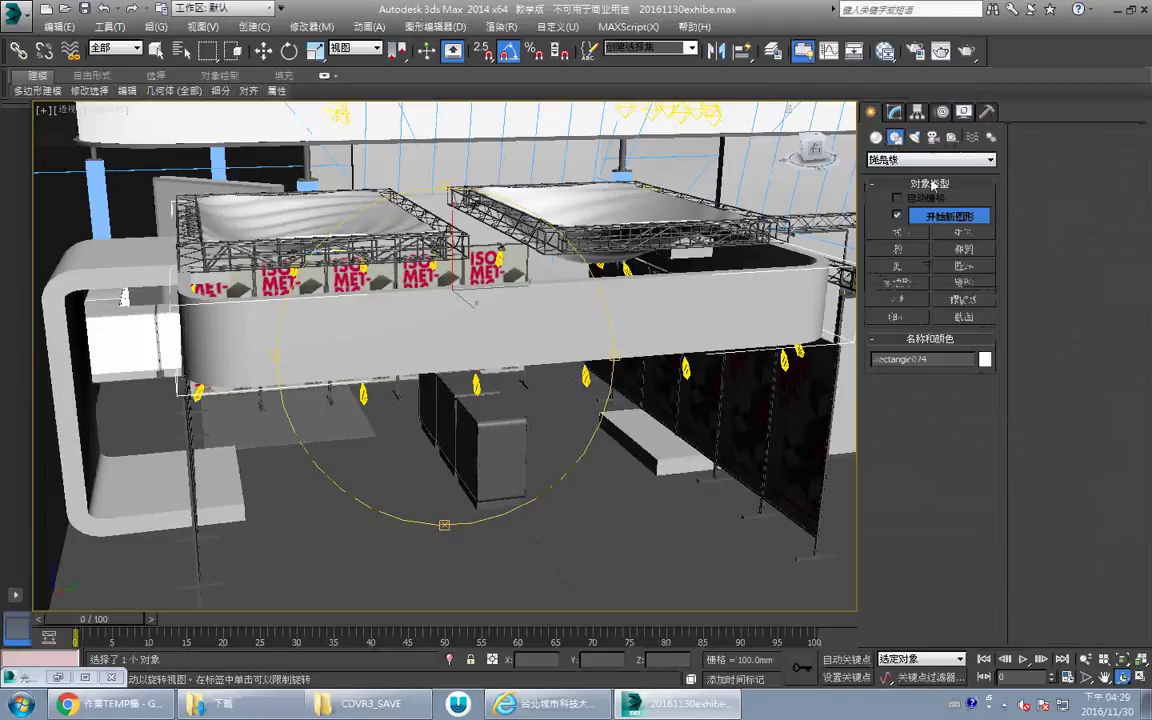
{"action": "left_click", "coordinate": [897, 299]}
{"action": "left_click", "coordinate": [984, 434]}
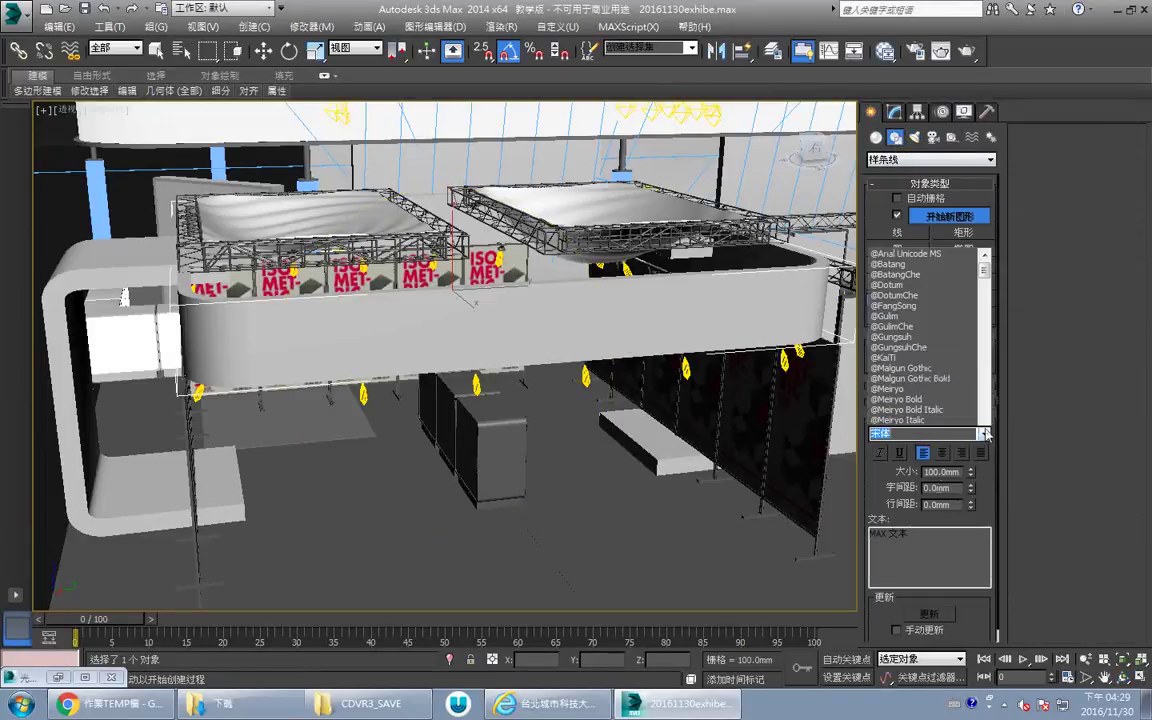
{"action": "left_click", "coordinate": [972, 409]}
{"action": "left_click", "coordinate": [984, 434]}
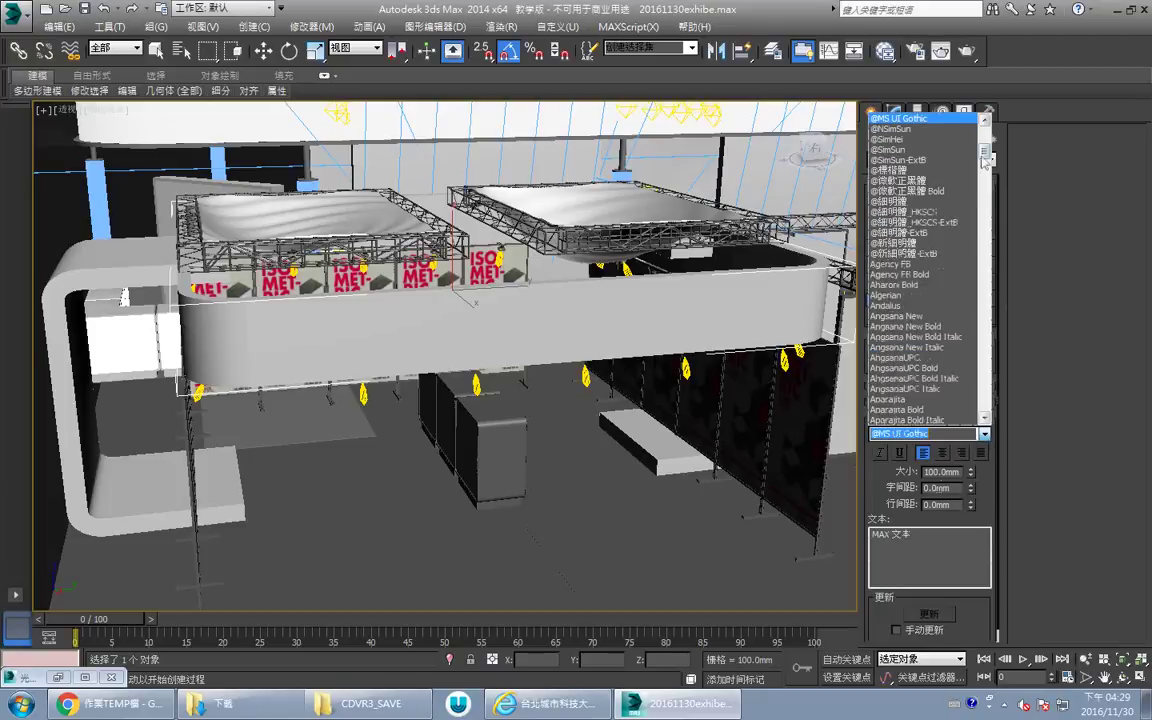
{"action": "left_click_drag", "start_coordinate": [985, 159], "coordinate": [1000, 408]}
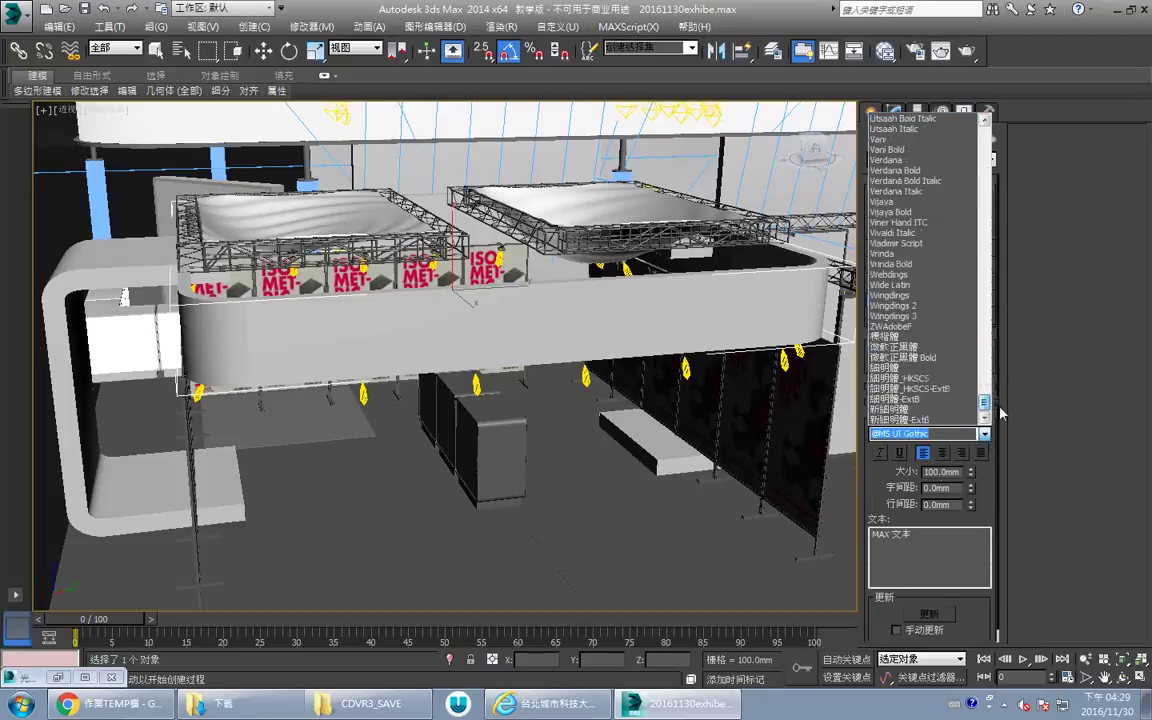
{"action": "left_click", "coordinate": [948, 346]}
Enter the text "3D MAX CLASS LOGO", enable AutoGrid and place the text on the fascia band's front face.
{"action": "left_click_drag", "start_coordinate": [946, 533], "coordinate": [807, 522]}
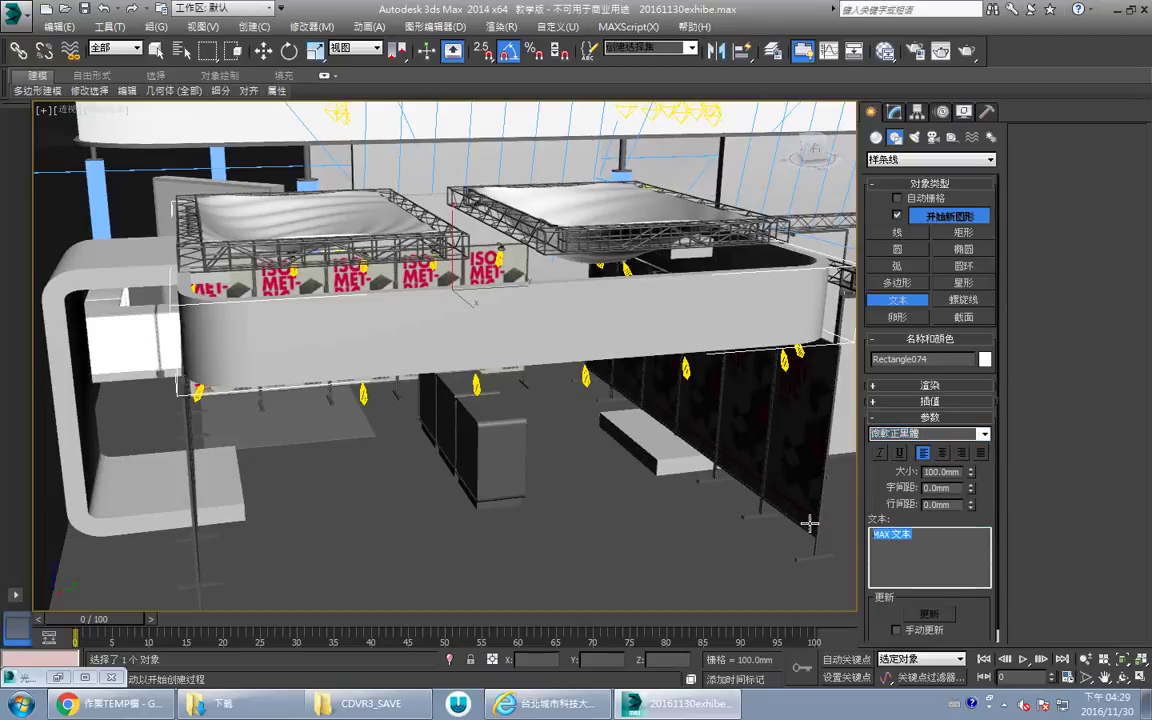
{"action": "type", "text": "3D"}
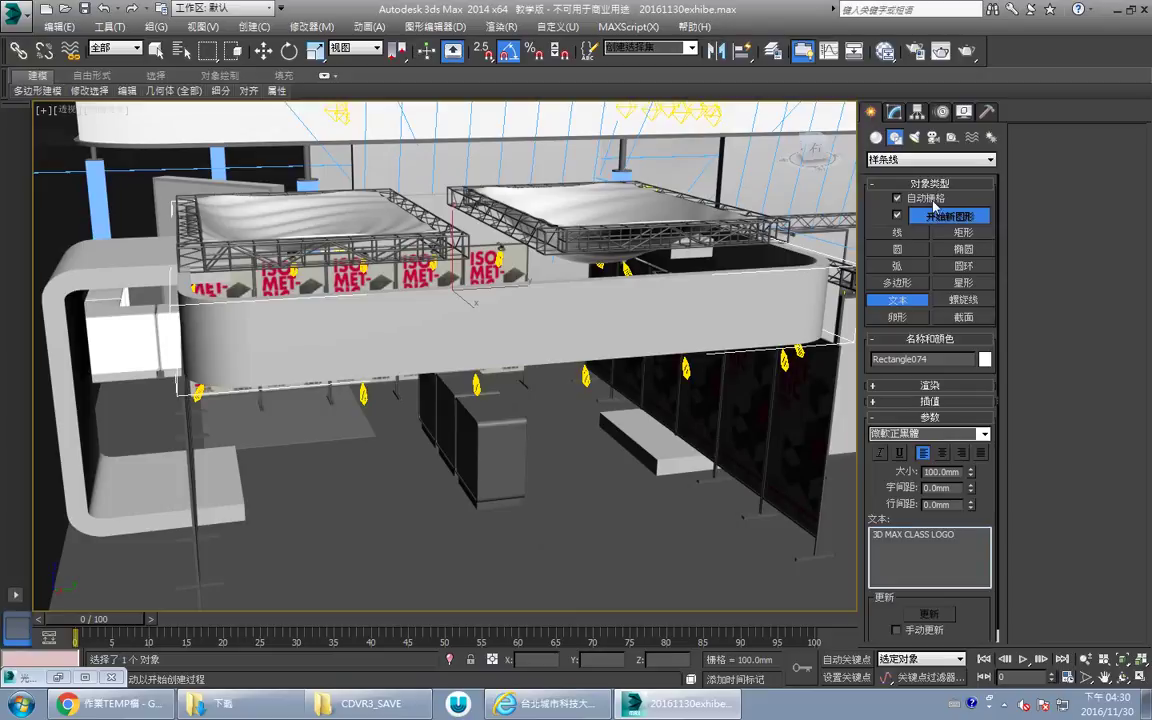
{"action": "left_click", "coordinate": [442, 340]}
{"action": "scroll", "coordinate": [482, 348], "scroll_direction": "up", "scroll_amount": 3}
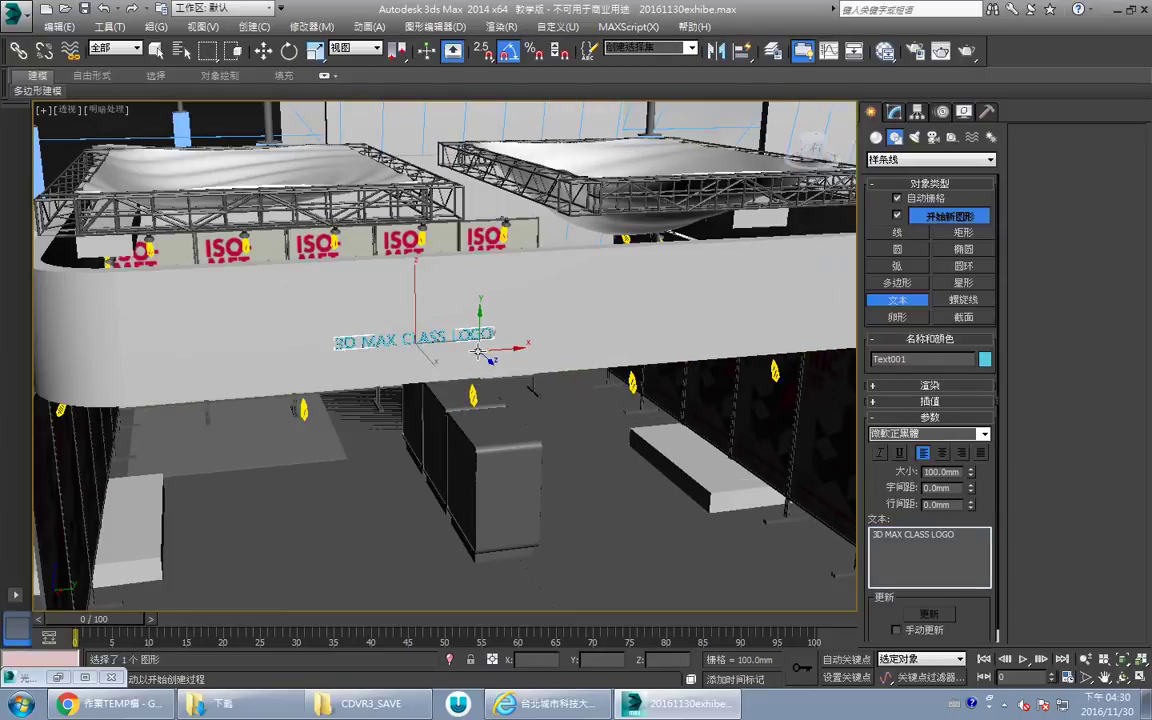
{"action": "middle_click_drag", "start_coordinate": [489, 350], "coordinate": [514, 340]}
{"action": "scroll", "coordinate": [514, 340], "scroll_direction": "up", "scroll_amount": 2}
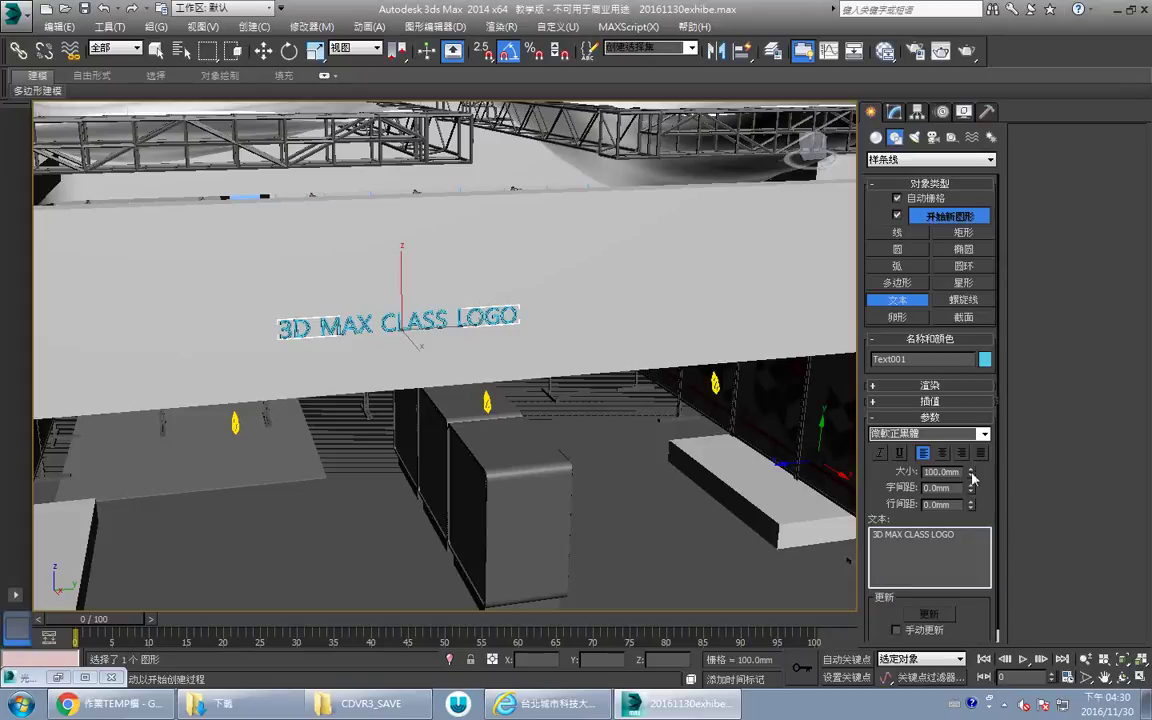
Set the logo text's size to 346 mm.
{"action": "left_click_drag", "start_coordinate": [971, 476], "coordinate": [931, 276]}
{"action": "left_click", "coordinate": [932, 387]}
{"action": "middle_click_drag", "start_coordinate": [573, 370], "coordinate": [586, 346]}
{"action": "scroll", "coordinate": [620, 343], "scroll_direction": "down", "scroll_amount": 3}
{"action": "right_click", "coordinate": [586, 346]}
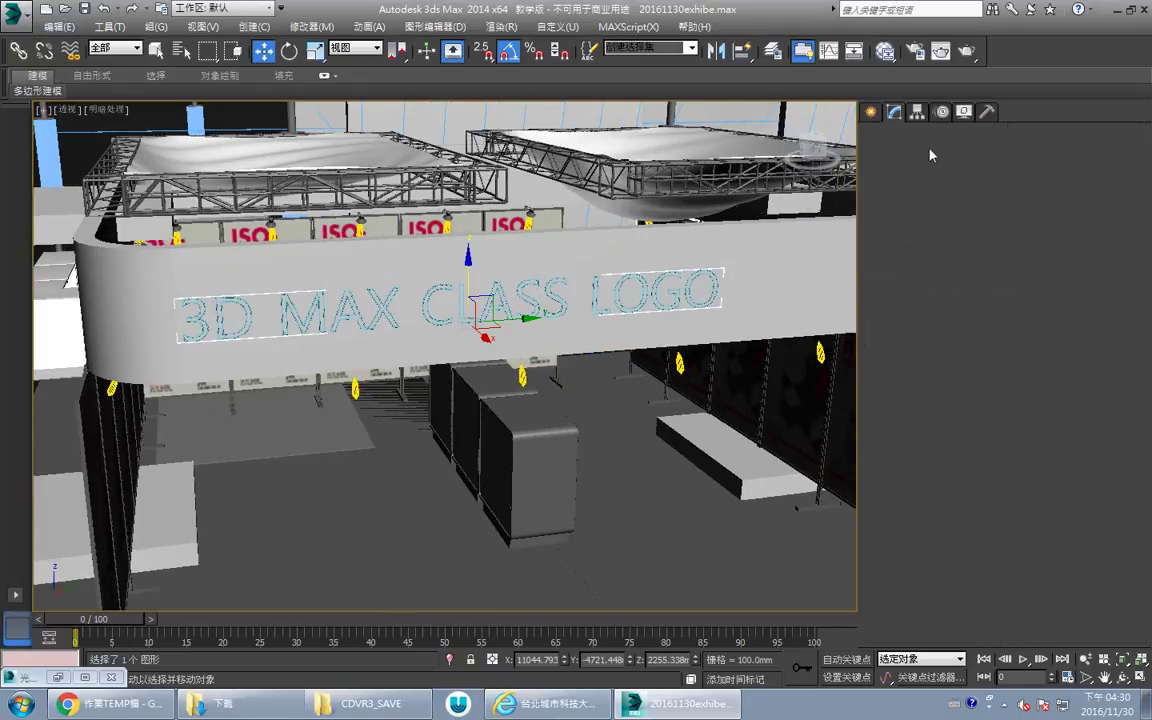
Apply an Extrude modifier to the logo text with an amount of 78 mm.
{"action": "left_click", "coordinate": [894, 112]}
{"action": "left_click", "coordinate": [990, 158]}
{"action": "left_click_drag", "start_coordinate": [989, 231], "coordinate": [989, 305]}
{"action": "scroll", "coordinate": [941, 527], "scroll_direction": "down", "scroll_amount": 3}
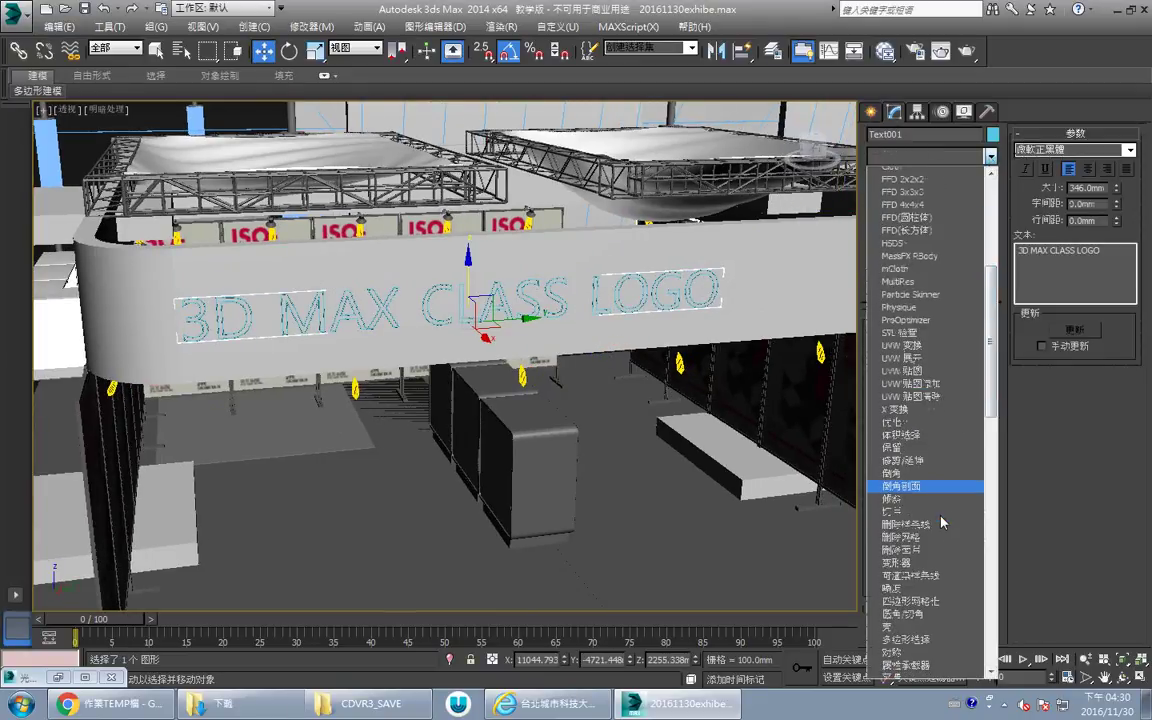
{"action": "scroll", "coordinate": [920, 612], "scroll_direction": "down", "scroll_amount": 3}
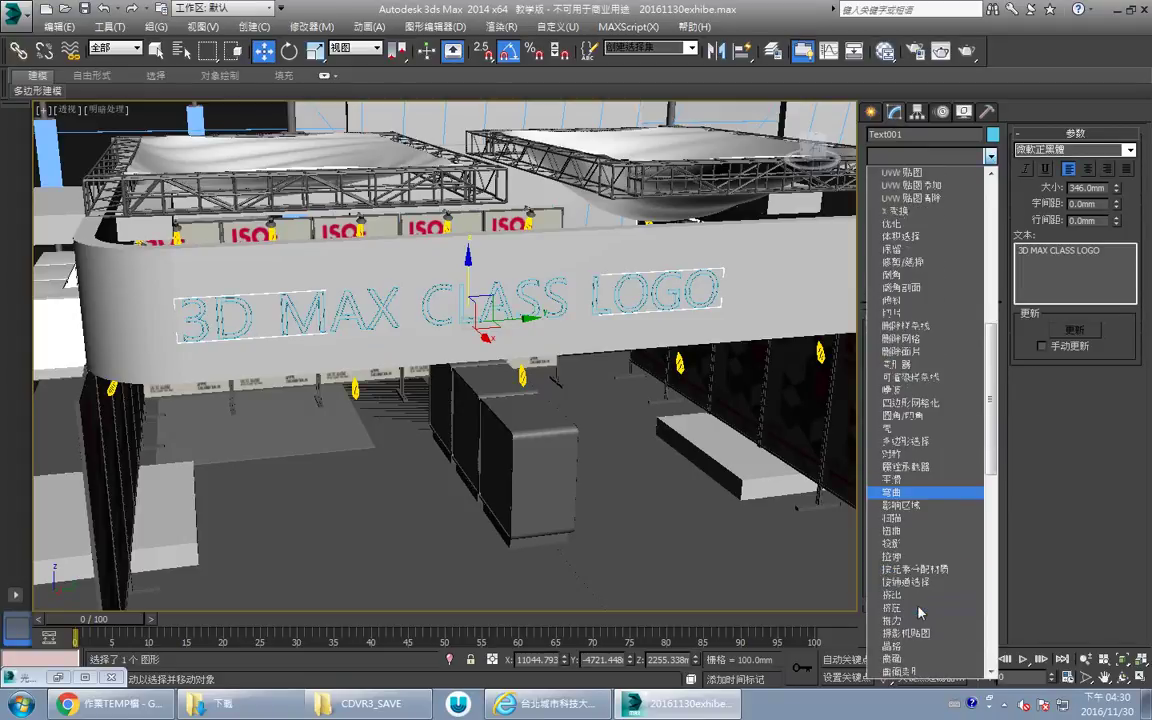
{"action": "left_click", "coordinate": [920, 597]}
{"action": "middle_click_drag", "start_coordinate": [712, 393], "coordinate": [732, 345], "text": "alt"}
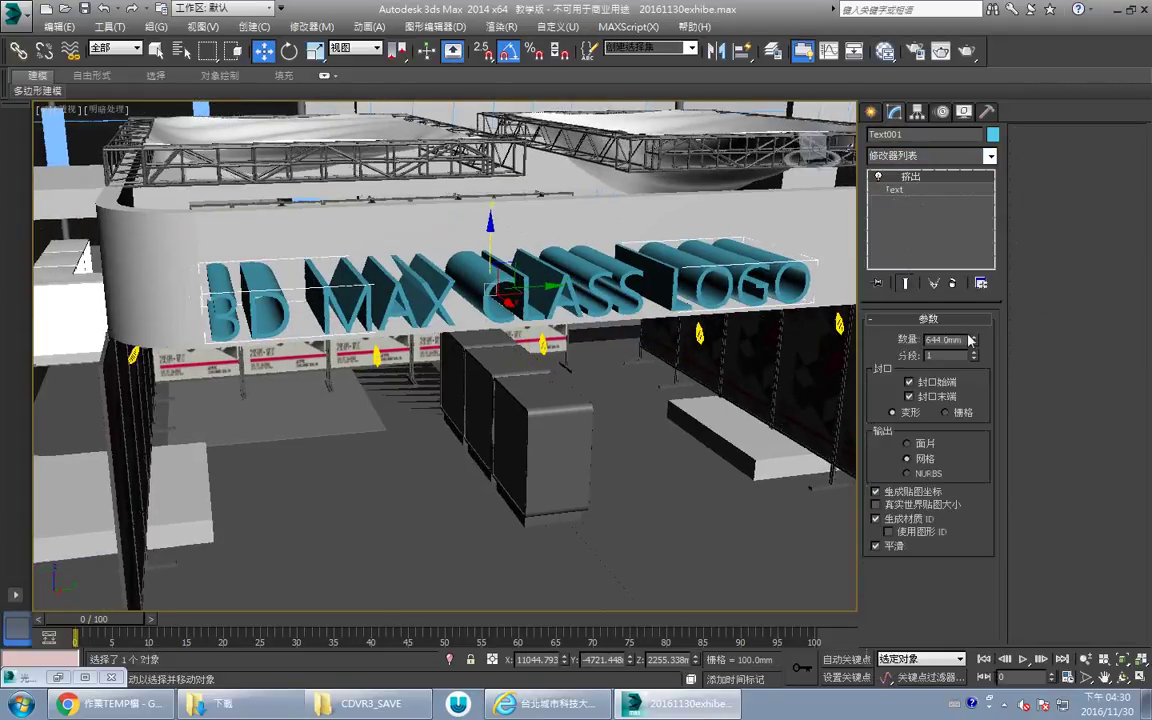
{"action": "left_click_drag", "start_coordinate": [975, 345], "coordinate": [954, 532]}
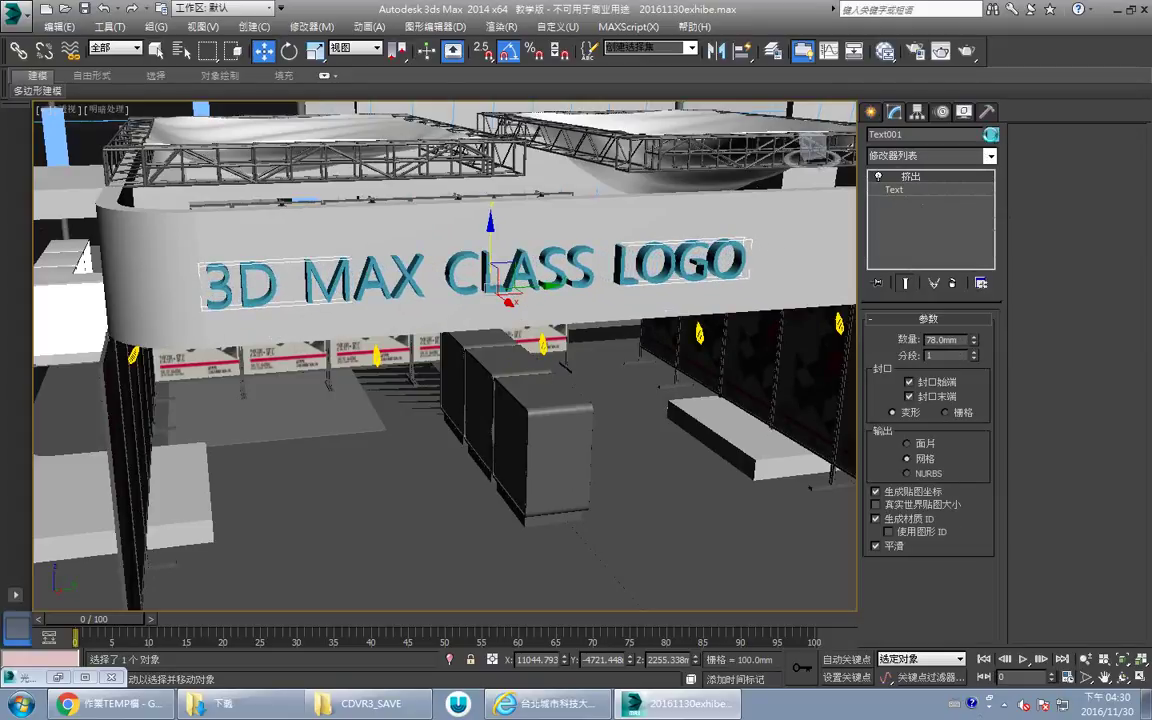
Change the extruded logo text's object colour to dark grey.
{"action": "left_click", "coordinate": [991, 134]}
{"action": "left_click", "coordinate": [679, 381]}
{"action": "left_click", "coordinate": [664, 440]}
{"action": "scroll", "coordinate": [660, 322], "scroll_direction": "down", "scroll_amount": 3}
{"action": "middle_click_drag", "start_coordinate": [572, 342], "coordinate": [490, 310], "text": "alt"}
Move the logo text along the fascia band to its middle, at about Y -3774 mm.
{"action": "left_click", "coordinate": [520, 260]}
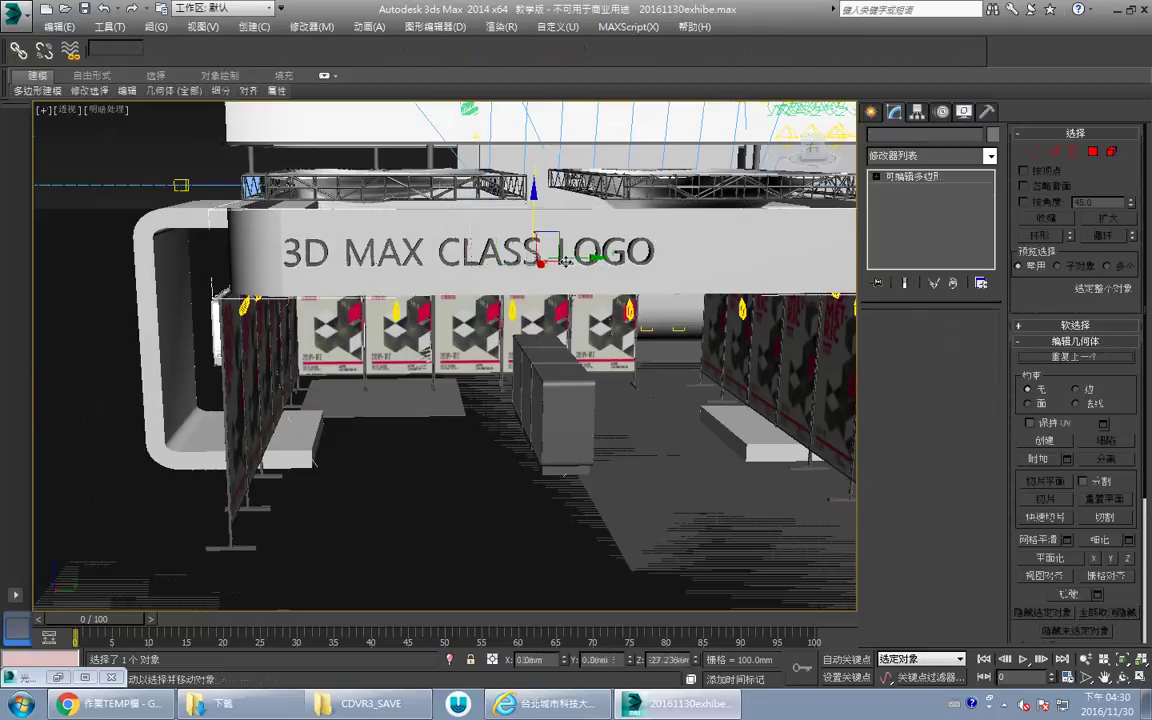
{"action": "left_click", "coordinate": [447, 241]}
{"action": "left_click_drag", "start_coordinate": [521, 262], "coordinate": [650, 261]}
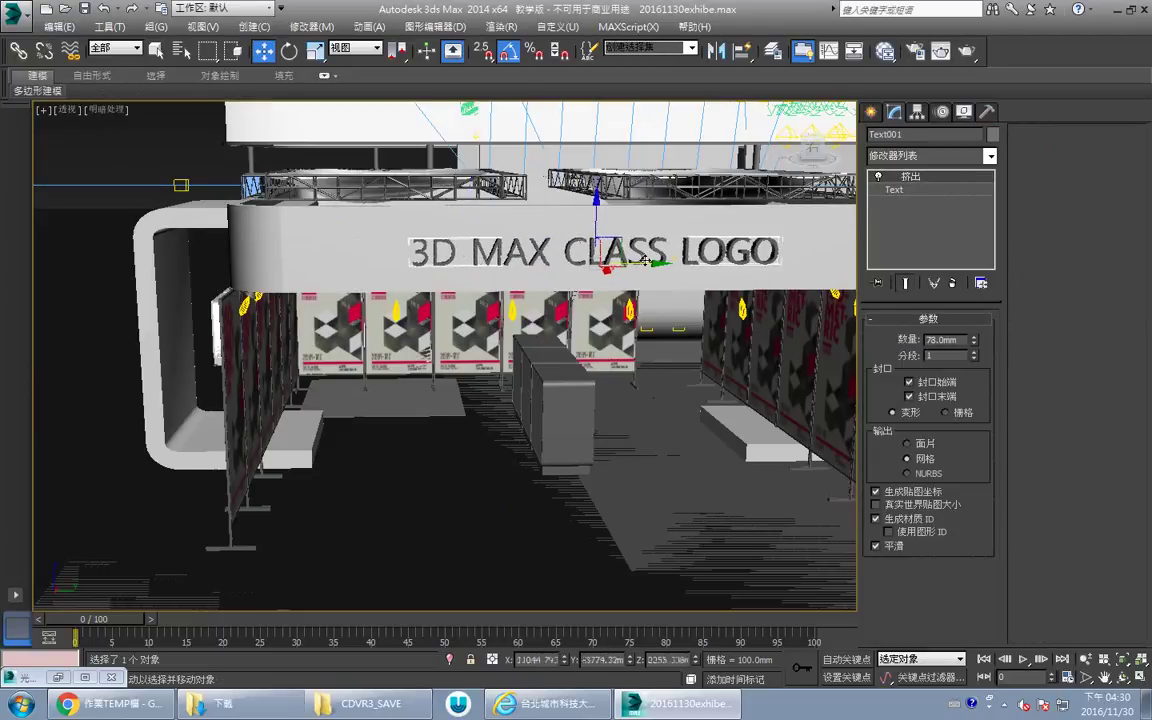
Frame the booth's front from eye level, render the perspective view, examine the image and minimize the render window.
{"action": "middle_click_drag", "start_coordinate": [638, 354], "coordinate": [467, 326]}
{"action": "left_click_drag", "start_coordinate": [508, 368], "coordinate": [549, 426]}
{"action": "left_click", "coordinate": [1087, 661]}
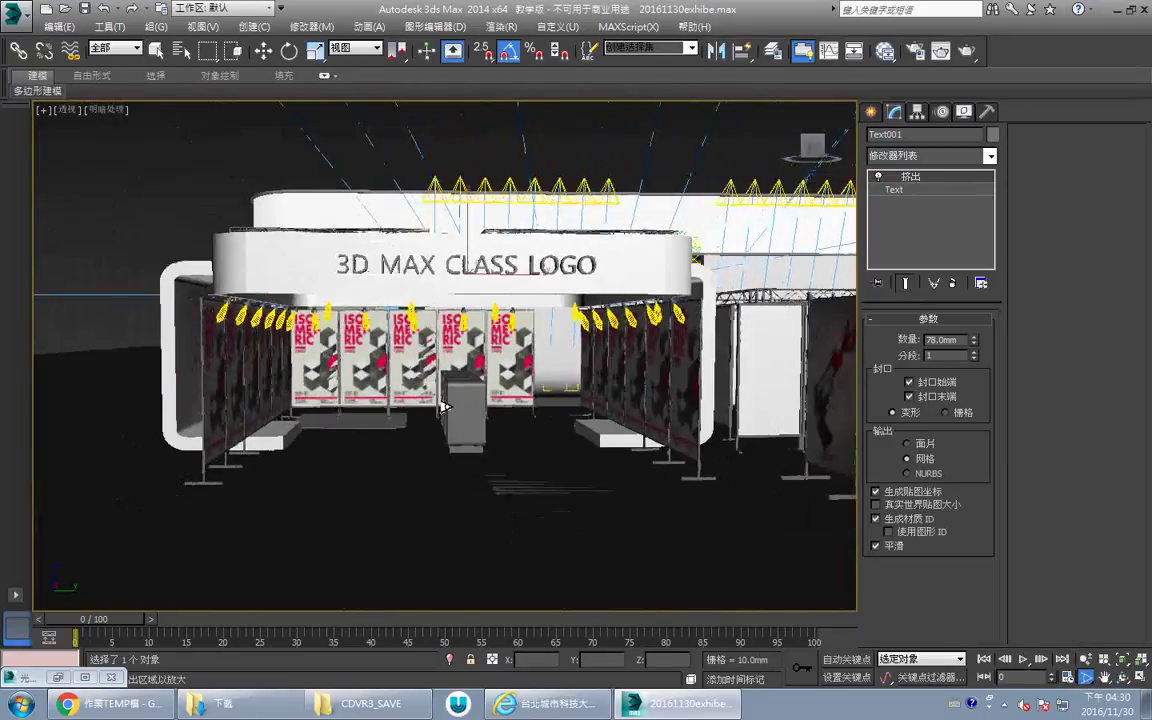
{"action": "middle_click_drag", "start_coordinate": [367, 312], "coordinate": [423, 318], "text": "alt"}
{"action": "scroll", "coordinate": [400, 328], "scroll_direction": "up", "scroll_amount": 5}
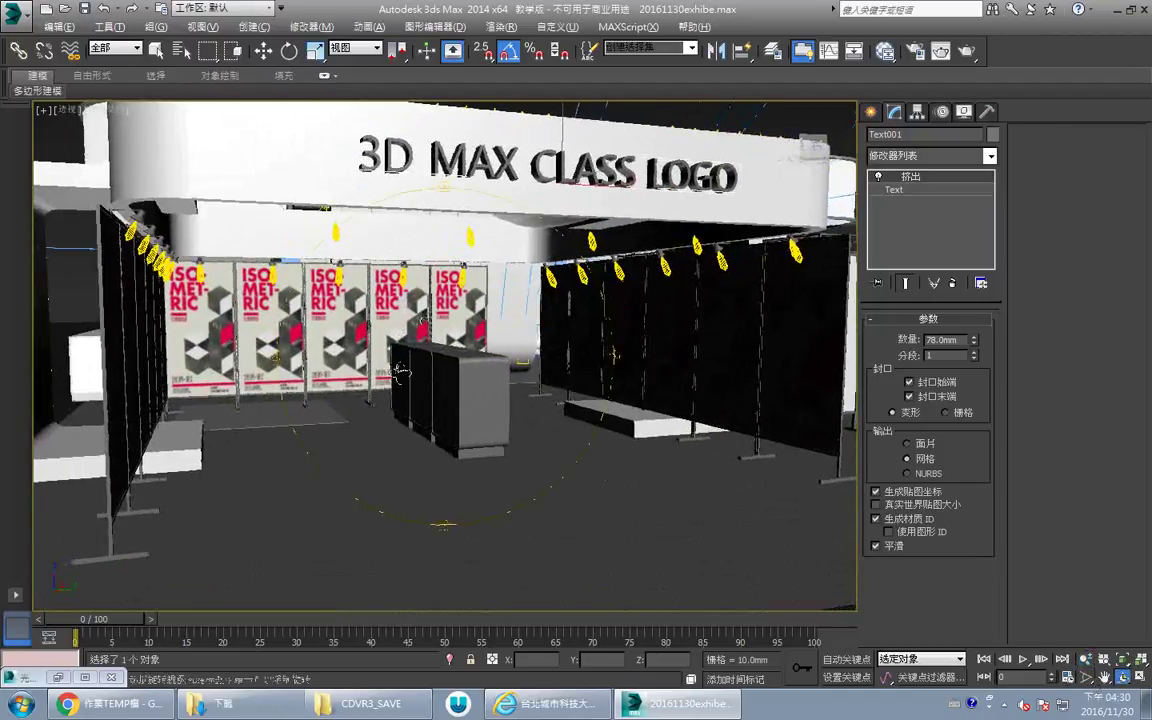
{"action": "middle_click_drag", "start_coordinate": [419, 385], "coordinate": [415, 365], "text": "alt"}
{"action": "scroll", "coordinate": [416, 363], "scroll_direction": "down", "scroll_amount": 2}
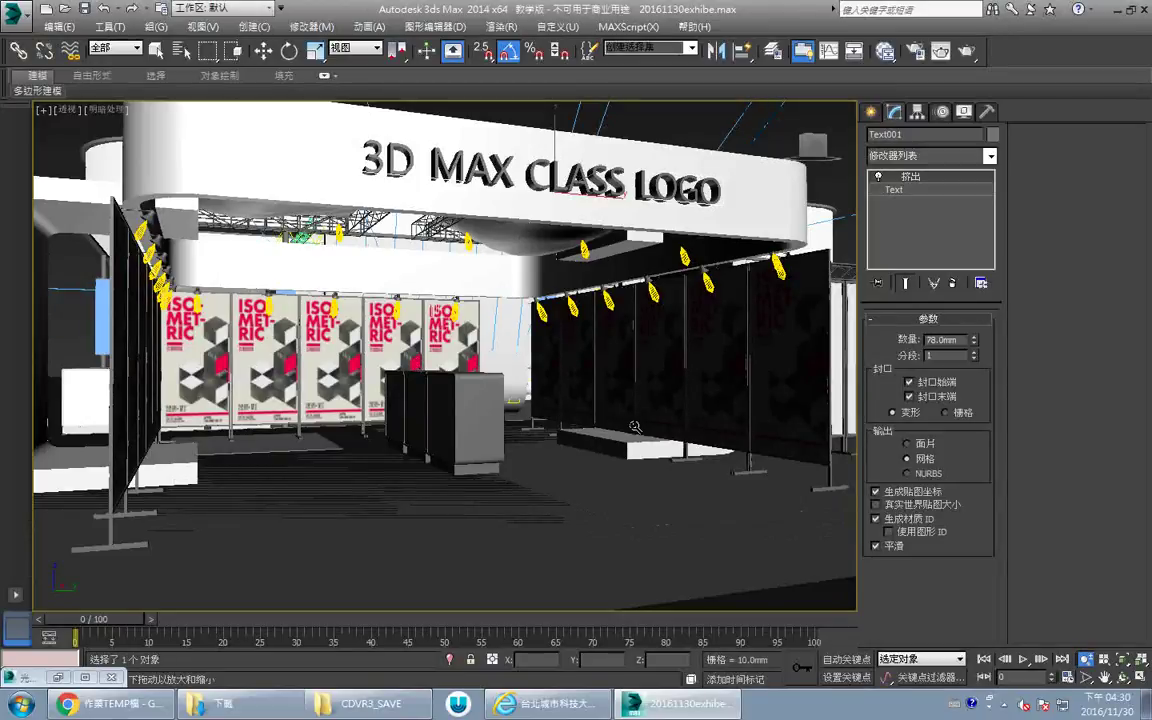
{"action": "key", "text": "w"}
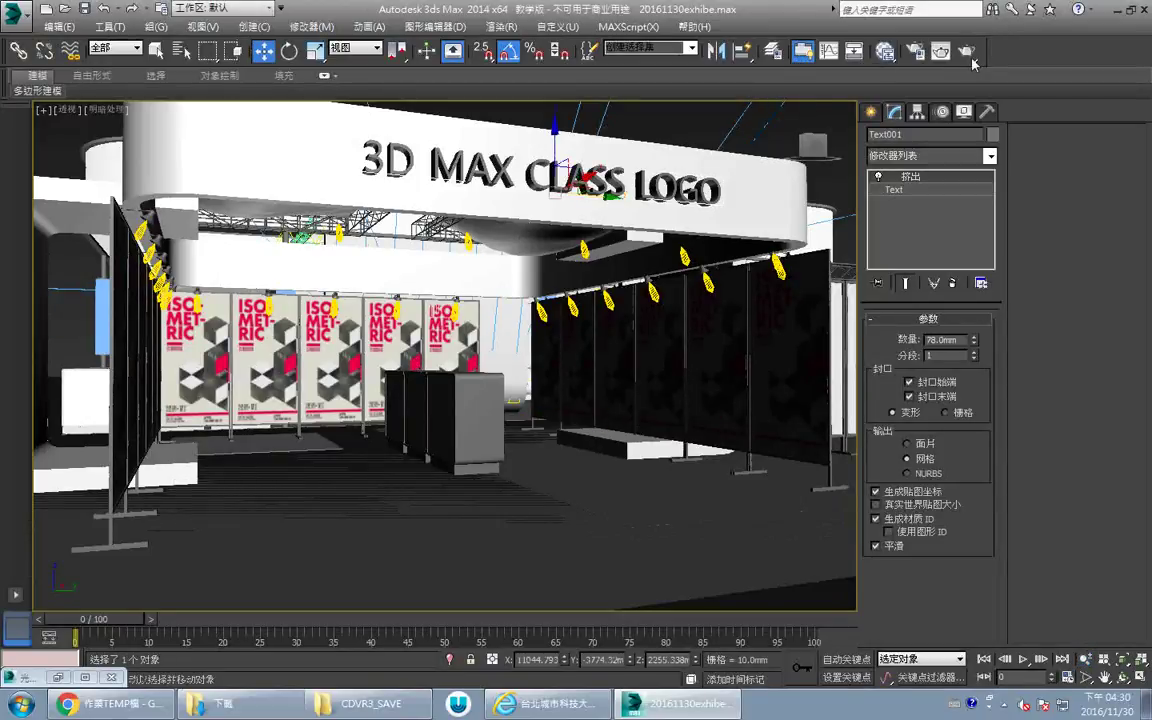
{"action": "left_click", "coordinate": [968, 54]}
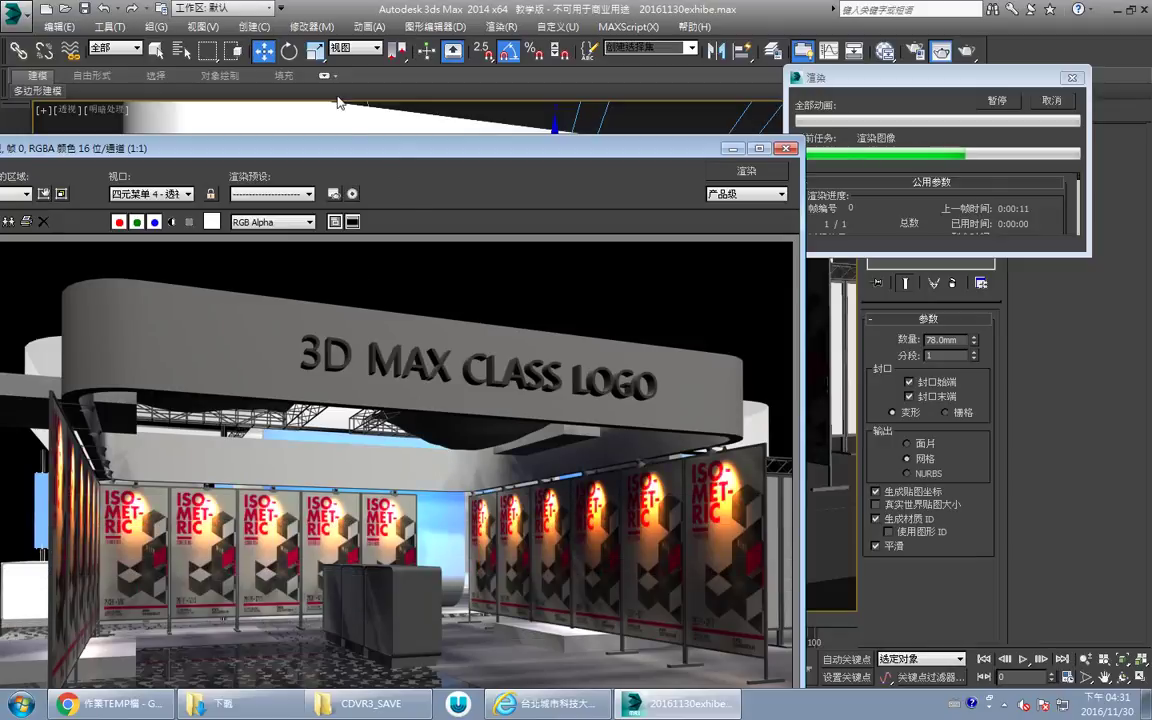
{"action": "left_click_drag", "start_coordinate": [353, 149], "coordinate": [449, 40]}
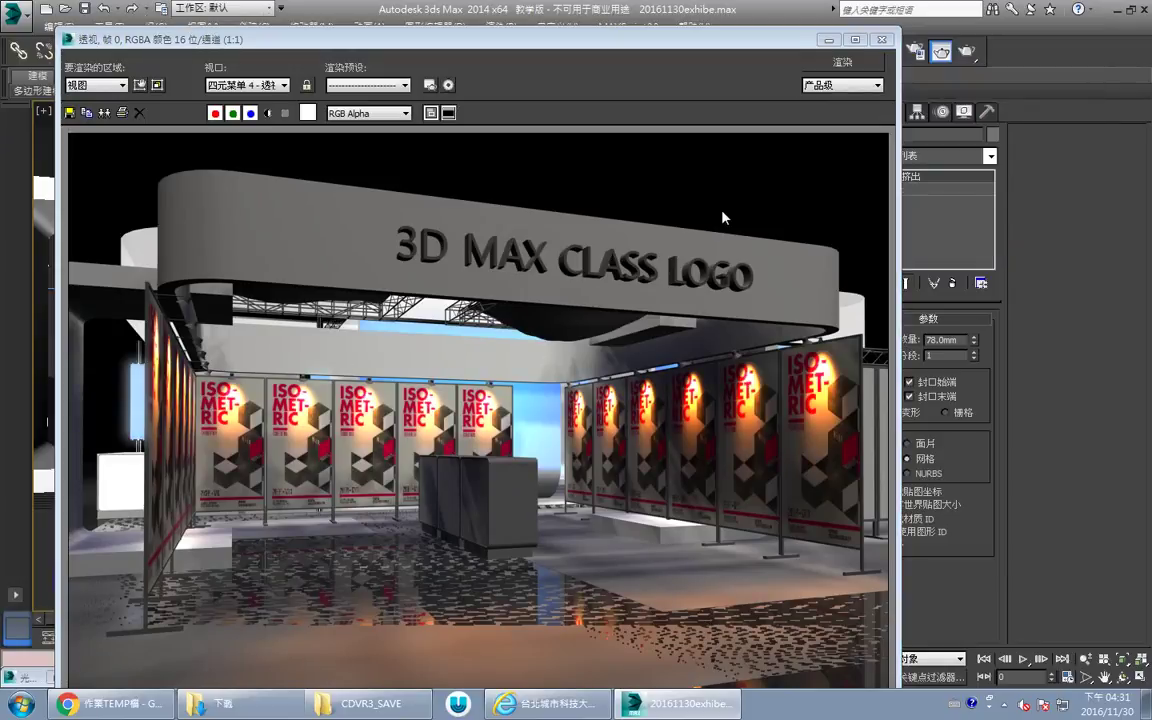
{"action": "left_click", "coordinate": [829, 40]}
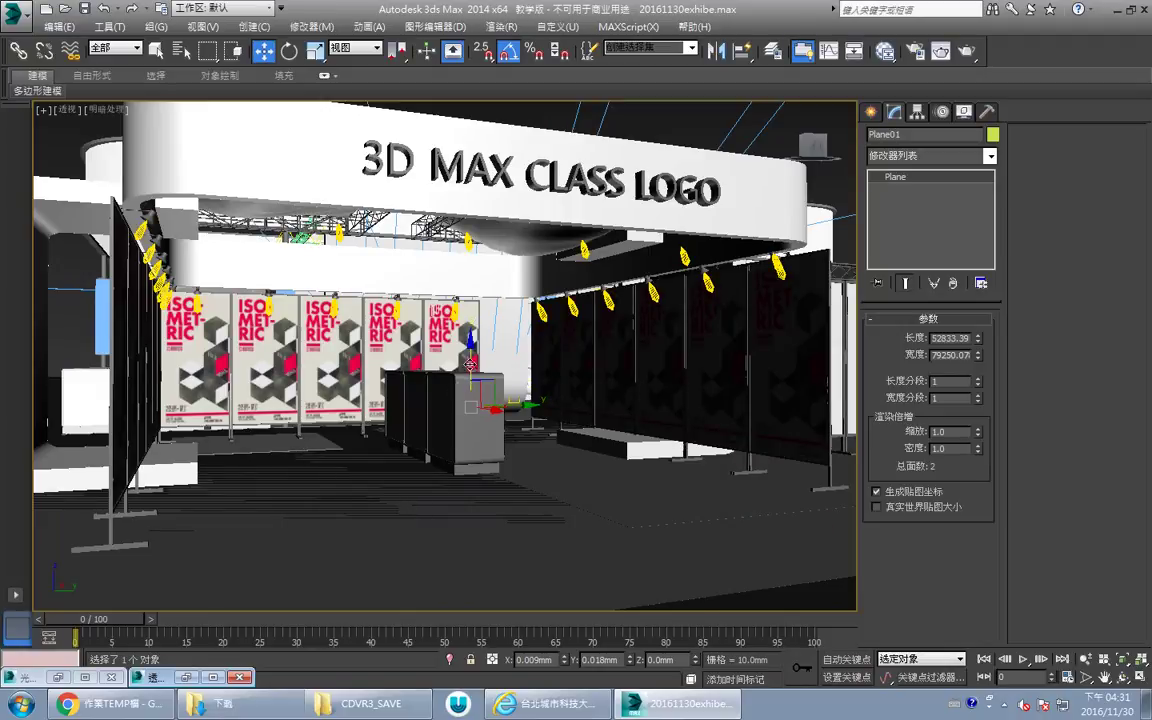
Lower the booth's large floor box to about Z -128.5 mm.
{"action": "left_click_drag", "start_coordinate": [470, 365], "coordinate": [545, 376]}
{"action": "key", "text": "ctrl+z"}
{"action": "left_click", "coordinate": [522, 521]}
{"action": "left_click_drag", "start_coordinate": [445, 401], "coordinate": [447, 411]}
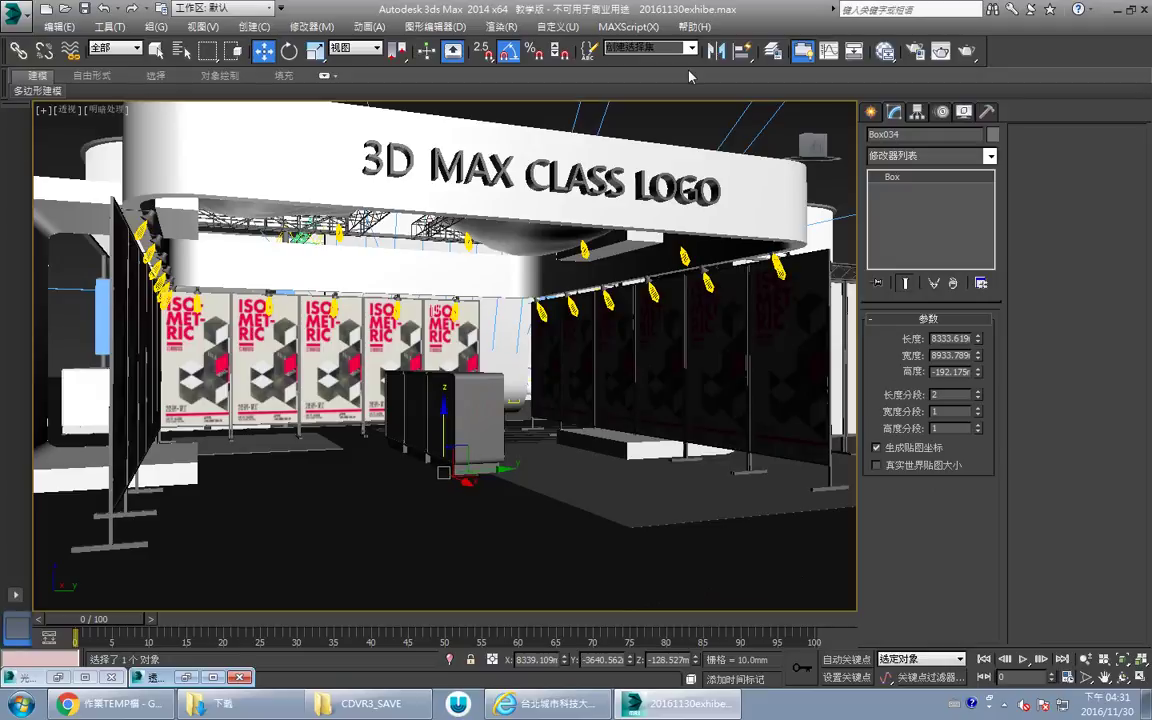
Render the perspective view again to check the floor and close the rendered image.
{"action": "left_click", "coordinate": [941, 52]}
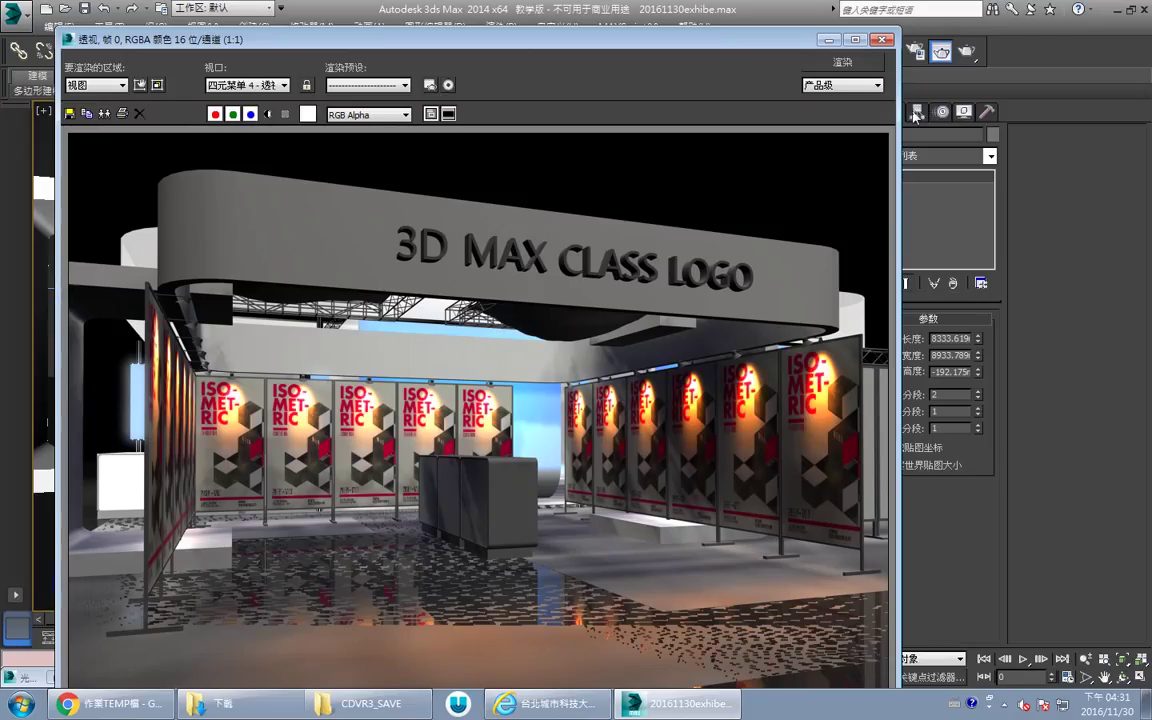
{"action": "left_click", "coordinate": [874, 67]}
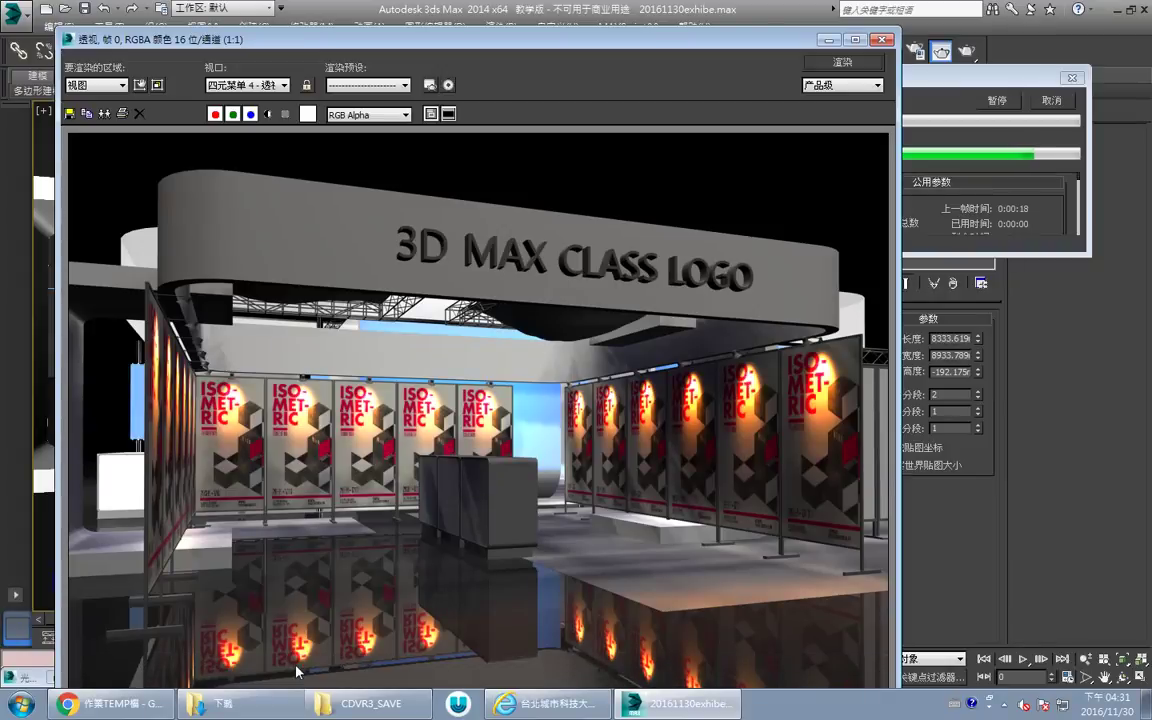
{"action": "left_click", "coordinate": [881, 40]}
Move the C-shaped wall behind the side poster panels along Y into the booth's interior.
{"action": "left_click", "coordinate": [1085, 658]}
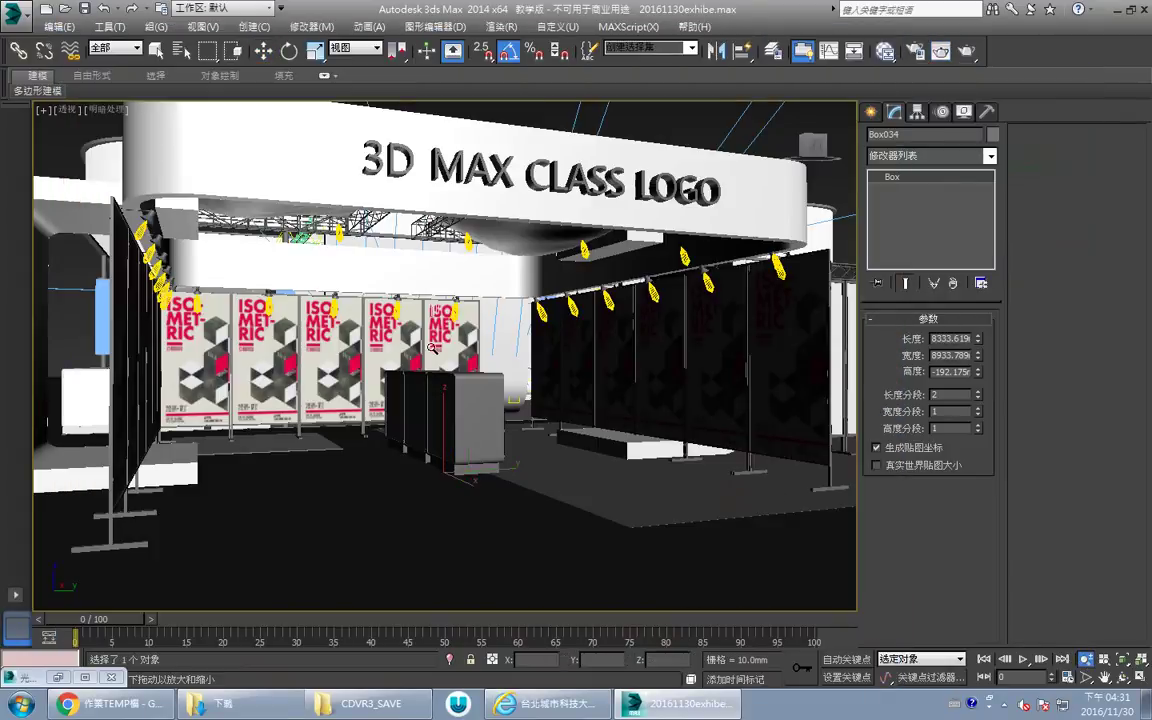
{"action": "left_click_drag", "start_coordinate": [436, 440], "coordinate": [433, 321]}
{"action": "left_click", "coordinate": [1123, 677]}
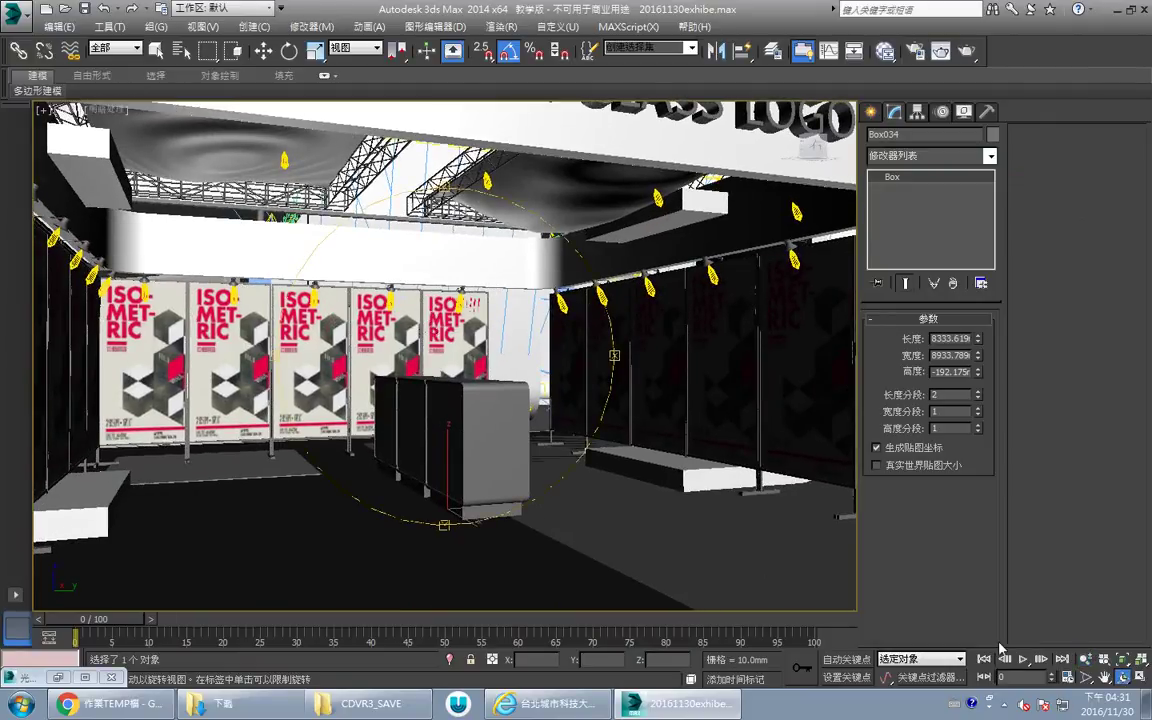
{"action": "left_click", "coordinate": [1087, 678]}
{"action": "left_click_drag", "start_coordinate": [592, 305], "coordinate": [591, 375]}
{"action": "left_click", "coordinate": [1085, 660]}
{"action": "left_click_drag", "start_coordinate": [430, 425], "coordinate": [425, 344]}
{"action": "middle_click_drag", "start_coordinate": [425, 344], "coordinate": [468, 340]}
{"action": "left_click_drag", "start_coordinate": [468, 340], "coordinate": [475, 356]}
{"action": "left_click", "coordinate": [263, 51]}
{"action": "left_click", "coordinate": [160, 178]}
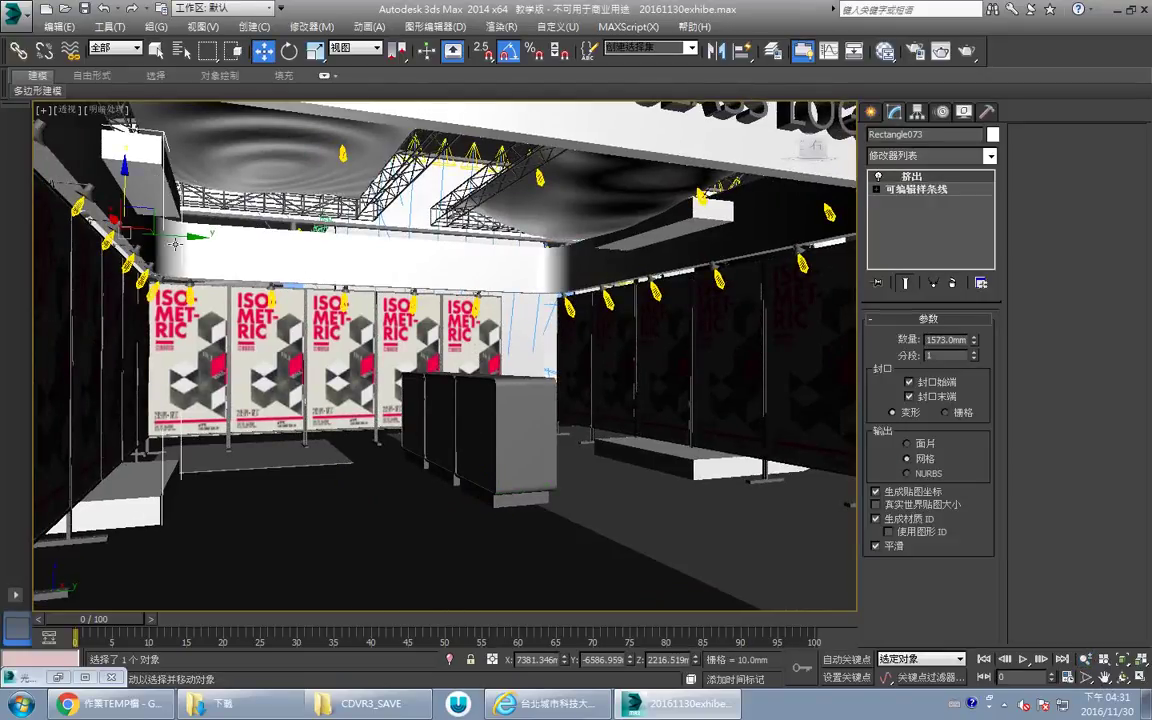
{"action": "left_click_drag", "start_coordinate": [189, 235], "coordinate": [352, 237]}
Scale the moved C-shaped wall down along its Y axis to make it narrower.
{"action": "key", "text": "r"}
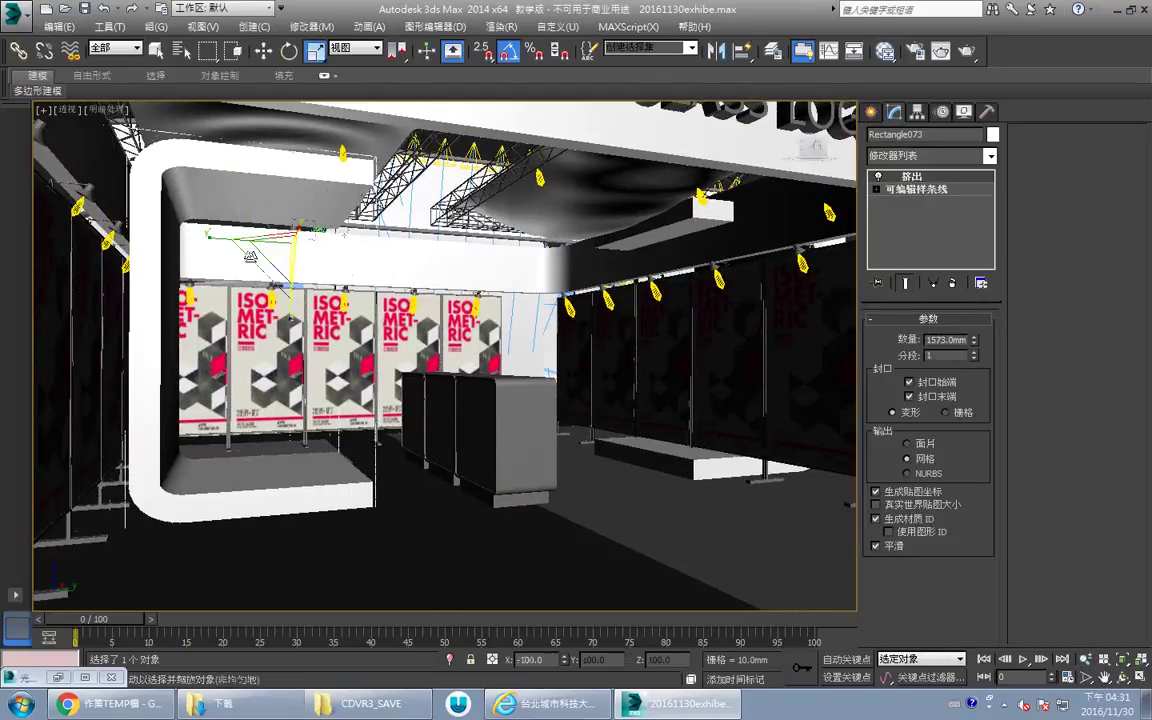
{"action": "left_click_drag", "start_coordinate": [222, 240], "coordinate": [309, 250]}
{"action": "key", "text": "w"}
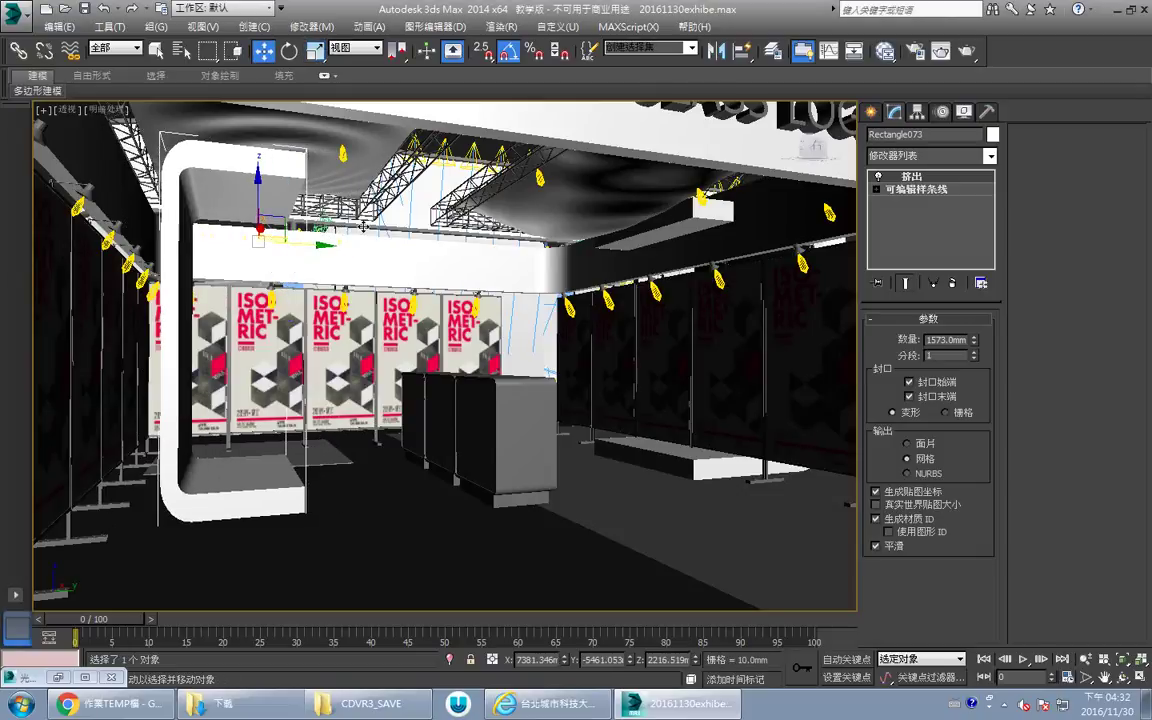
Move the opposite C-shaped wall along Y into the booth's interior and scale it narrower along its Y axis.
{"action": "left_click", "coordinate": [696, 237]}
{"action": "left_click_drag", "start_coordinate": [680, 268], "coordinate": [577, 260]}
{"action": "key", "text": "r"}
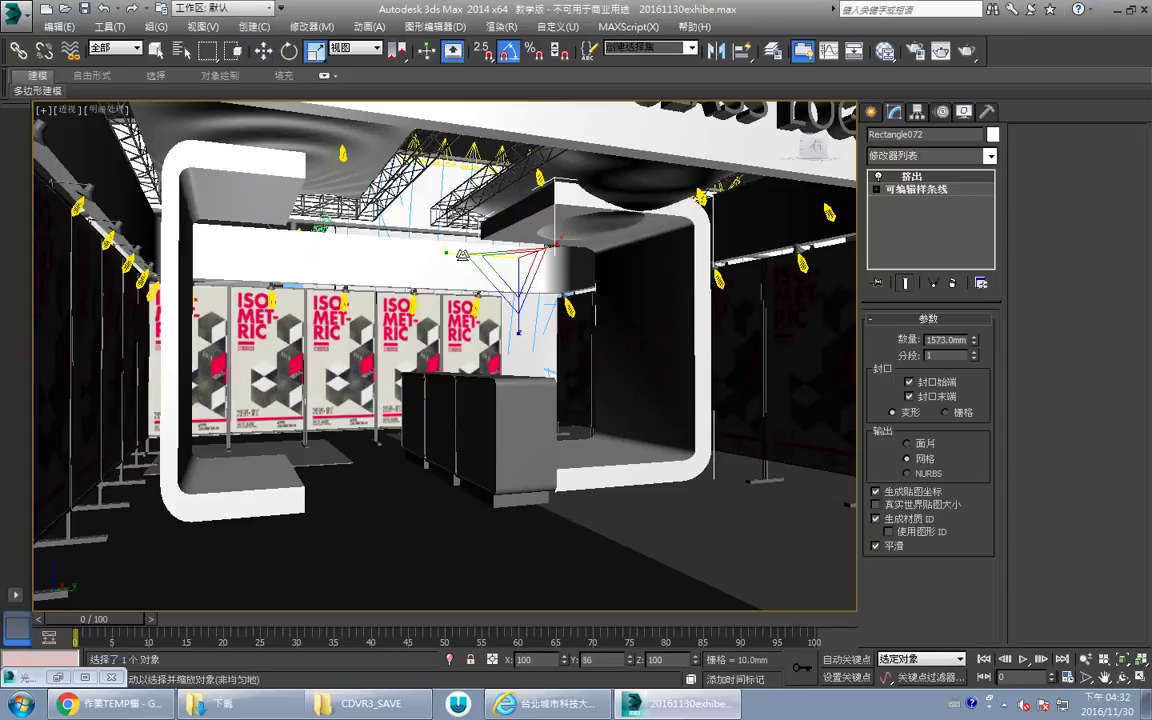
{"action": "left_click_drag", "start_coordinate": [464, 254], "coordinate": [508, 264]}
{"action": "key", "text": "w"}
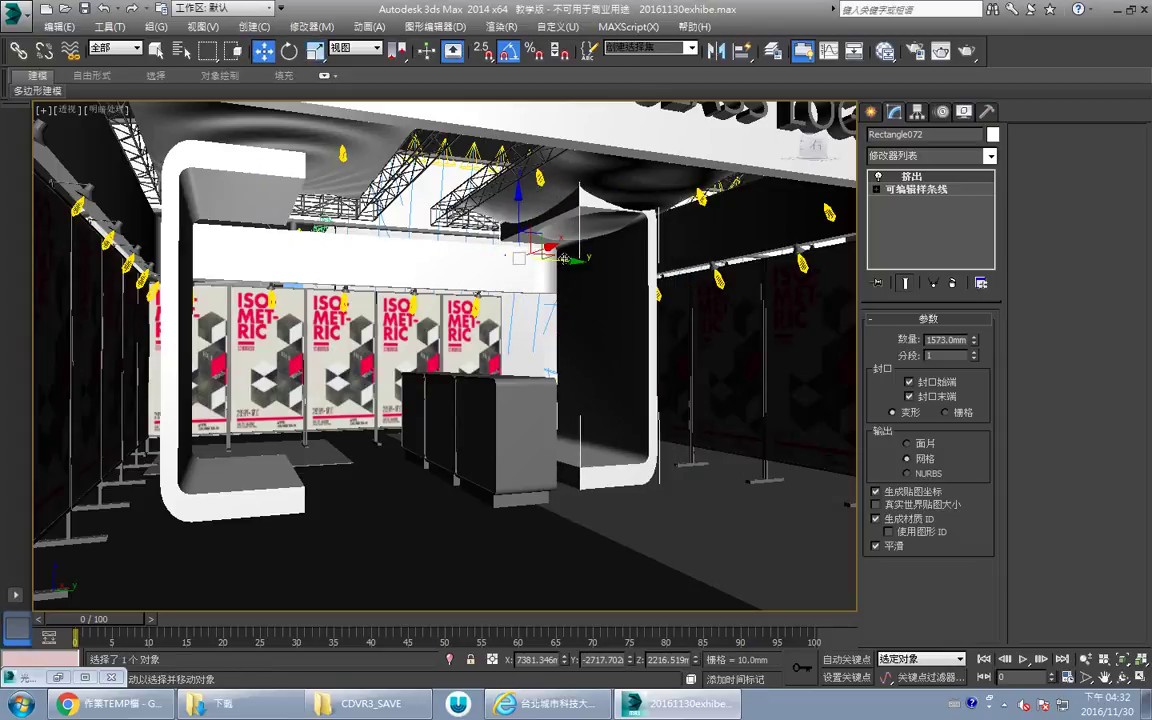
Shift the same C-shaped wall back outward along Y beside the low platform and scale its Y width down further.
{"action": "left_click_drag", "start_coordinate": [580, 262], "coordinate": [649, 268]}
{"action": "key", "text": "r"}
{"action": "left_click_drag", "start_coordinate": [524, 257], "coordinate": [549, 260]}
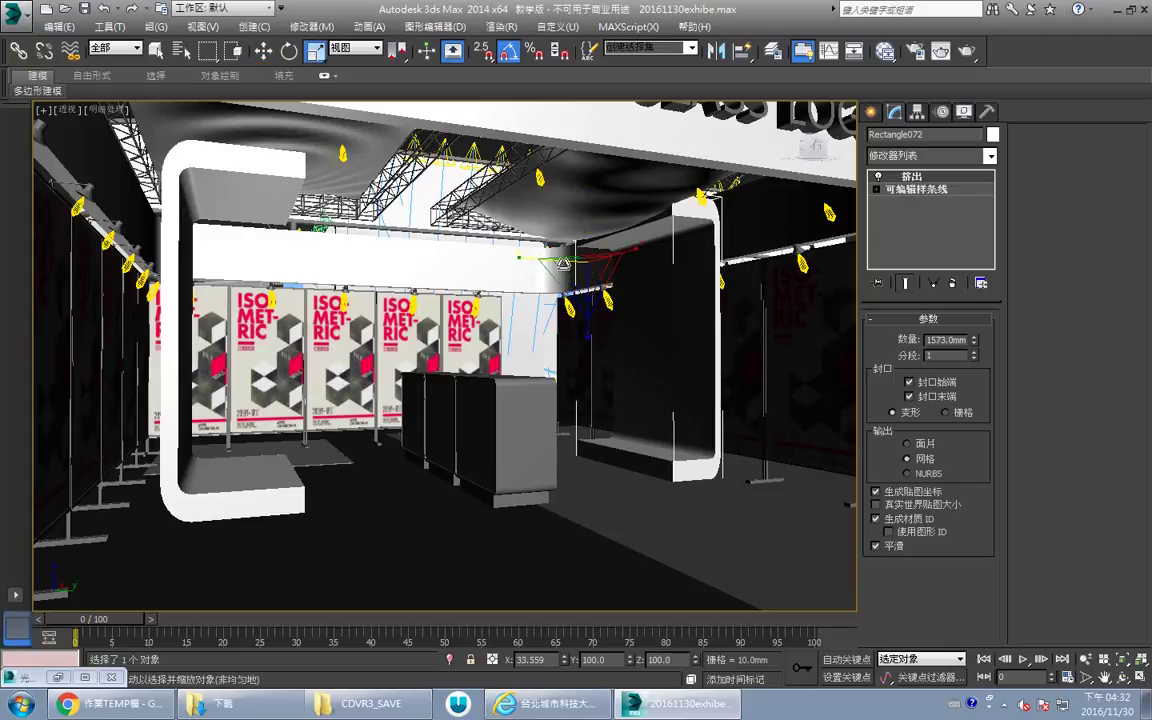
{"action": "key", "text": "w"}
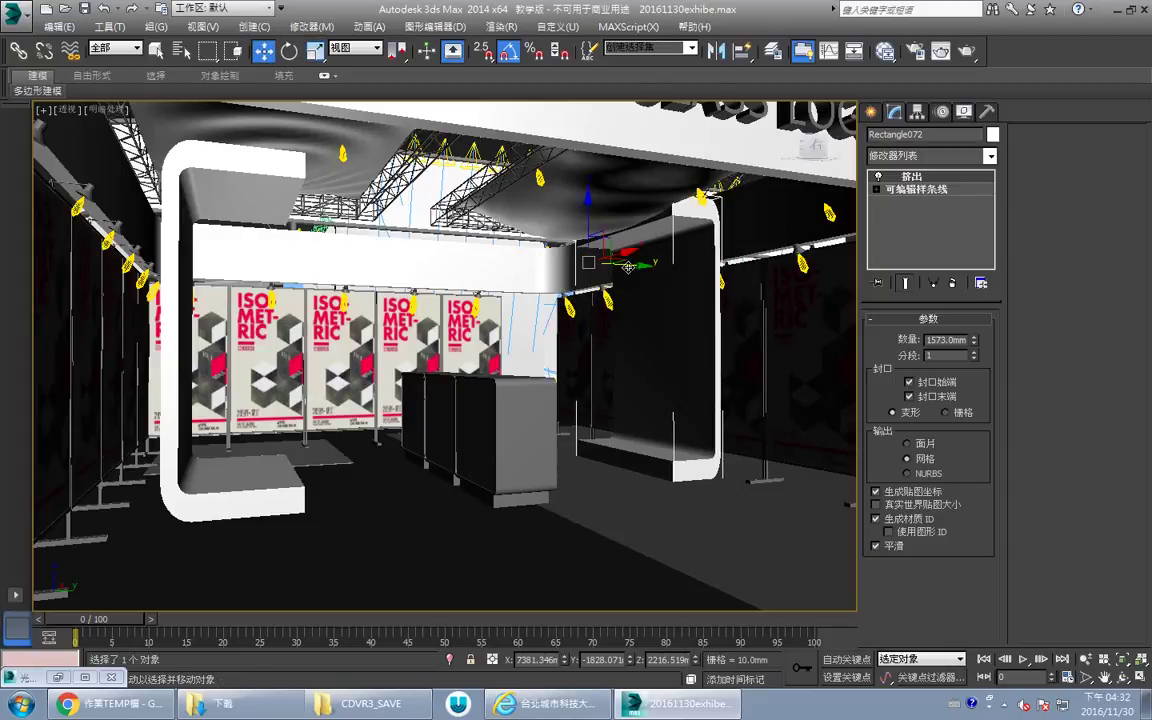
{"action": "left_click_drag", "start_coordinate": [628, 267], "coordinate": [639, 268]}
Move the first C-shaped wall outward along Y to about -5623 mm and scale it narrower along its Y axis.
{"action": "left_click", "coordinate": [247, 176]}
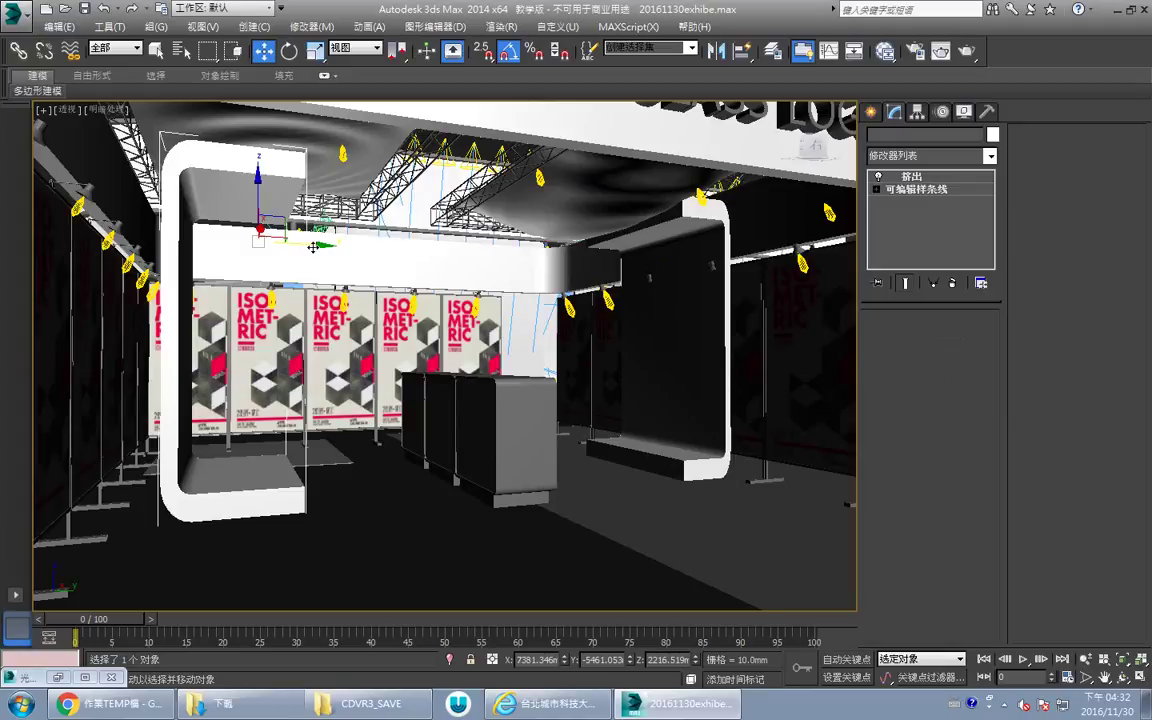
{"action": "left_click_drag", "start_coordinate": [313, 247], "coordinate": [294, 247]}
{"action": "key", "text": "r"}
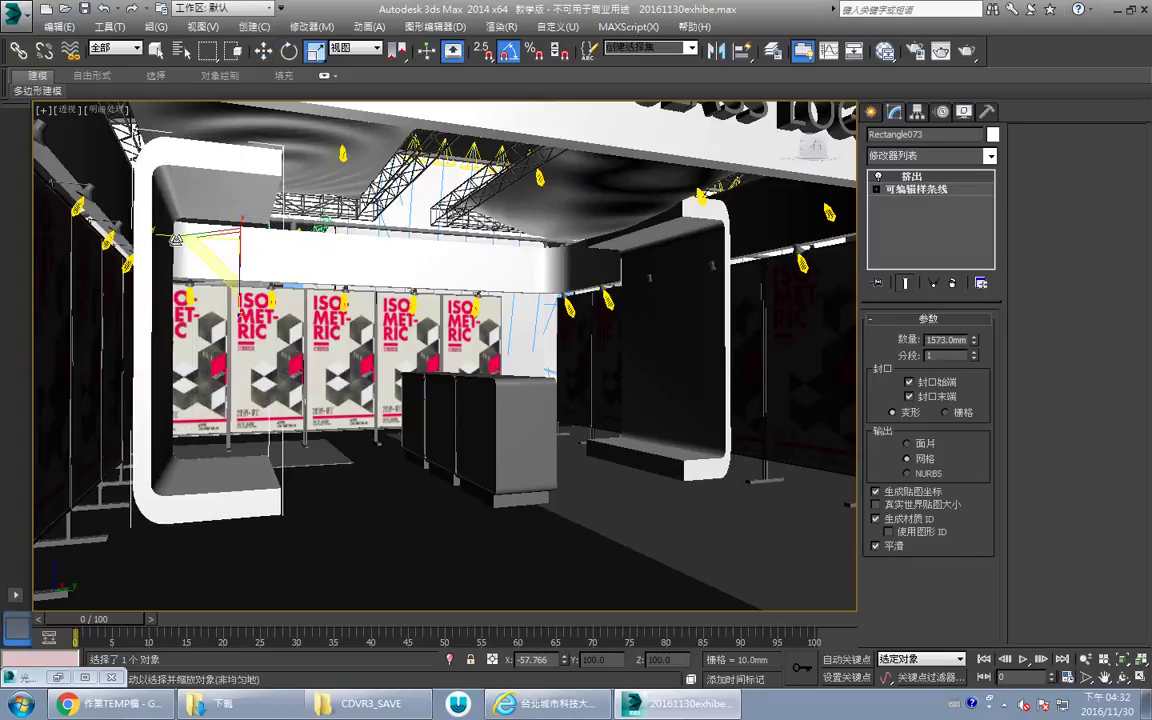
{"action": "left_click_drag", "start_coordinate": [176, 238], "coordinate": [207, 238]}
{"action": "key", "text": "w"}
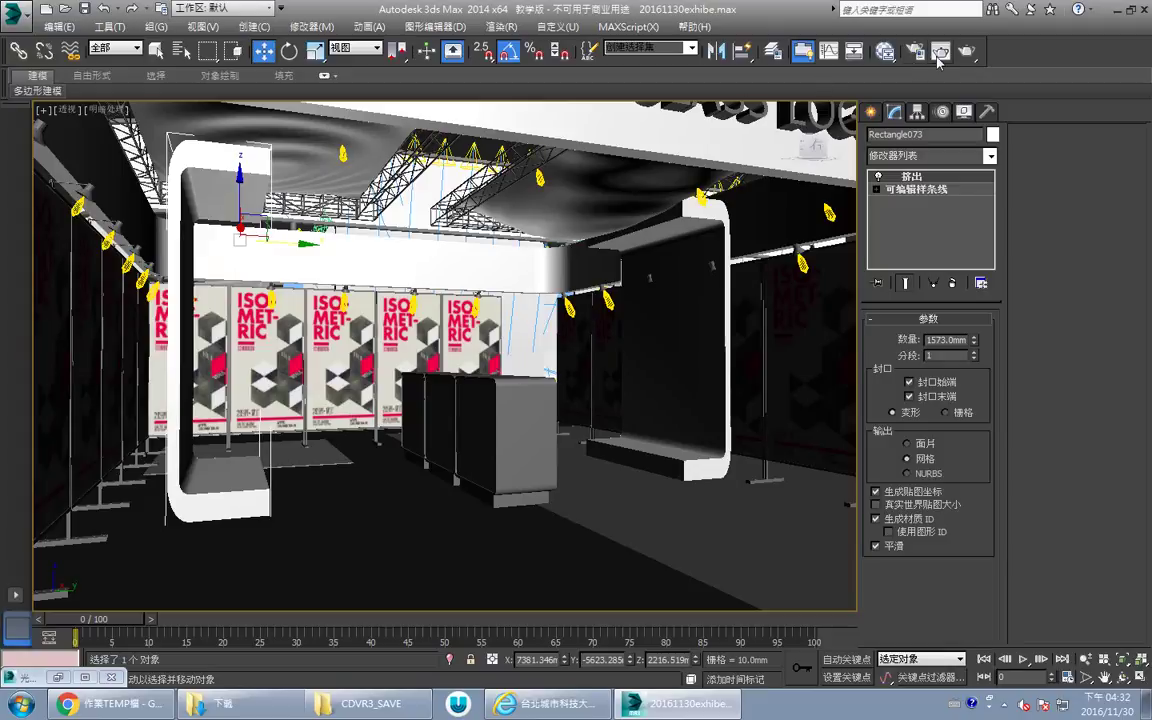
Review the last rendered image, close it, and start a new render of the perspective view.
{"action": "left_click", "coordinate": [940, 53]}
{"action": "left_click_drag", "start_coordinate": [521, 150], "coordinate": [643, 50]}
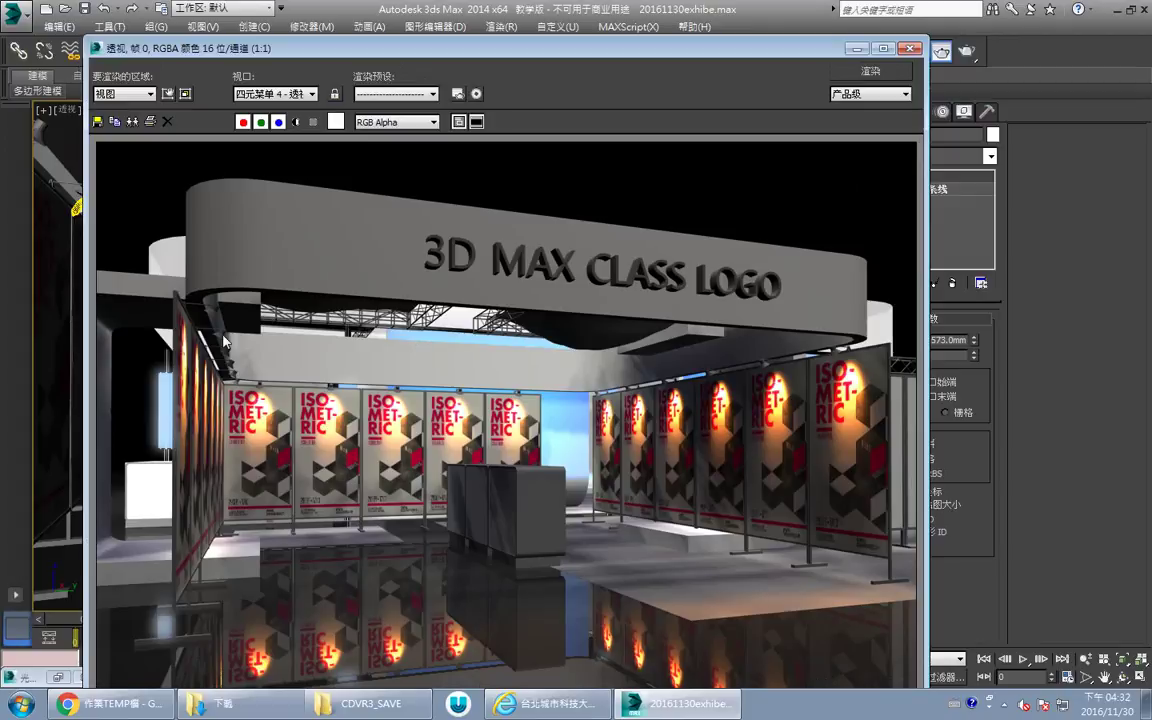
{"action": "left_click", "coordinate": [910, 49]}
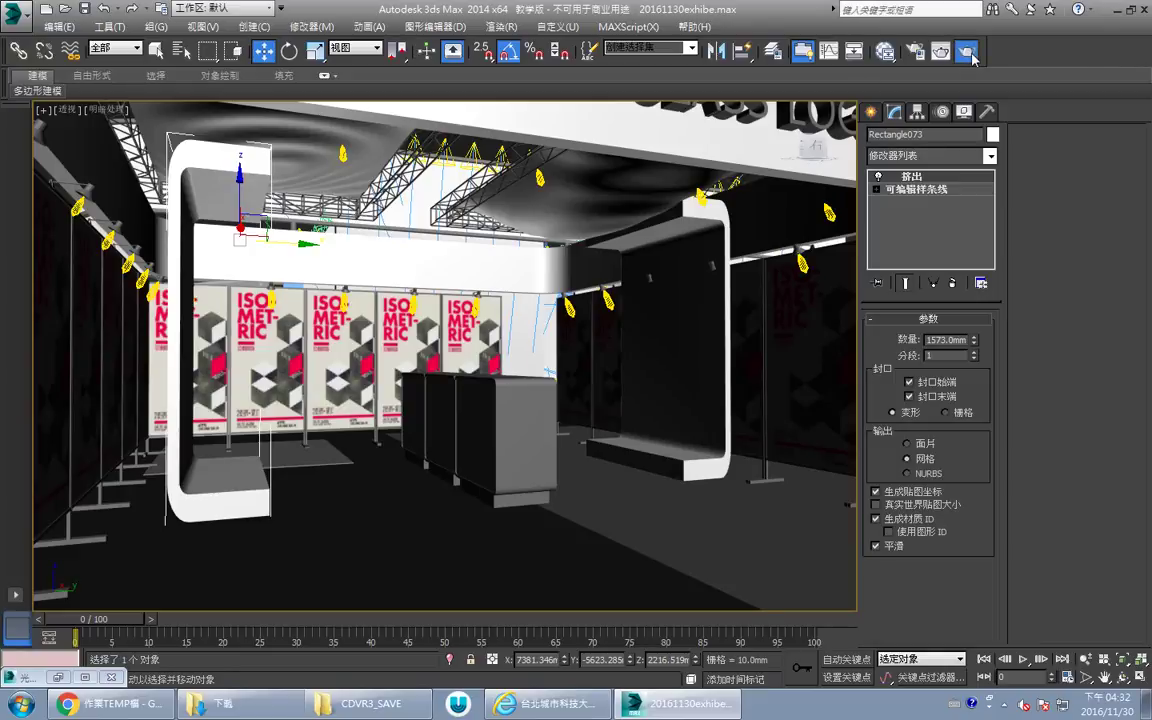
{"action": "left_click", "coordinate": [968, 52]}
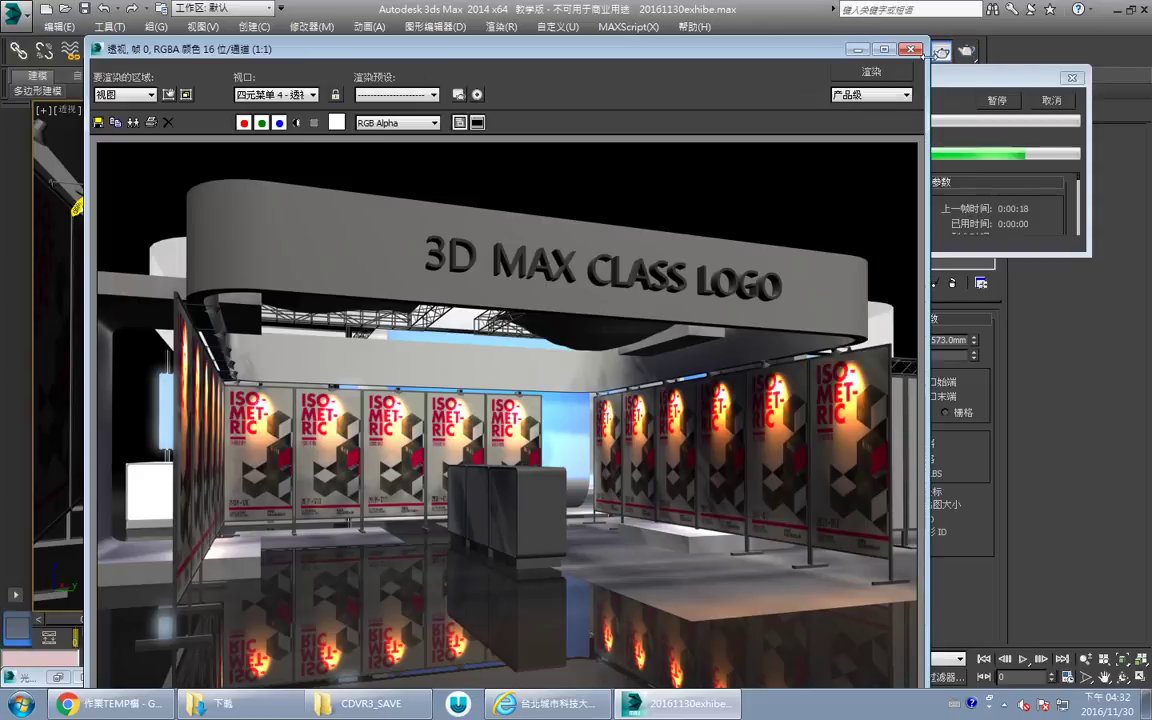